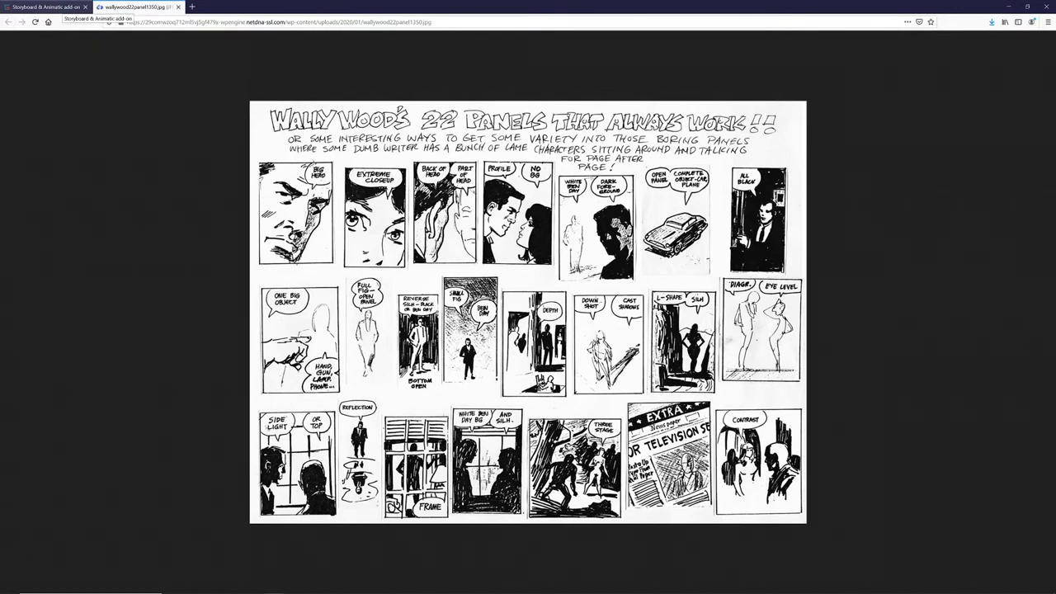
- Look over the Gumroad page of the Storyboard & Animatic add-on
click(50, 7)
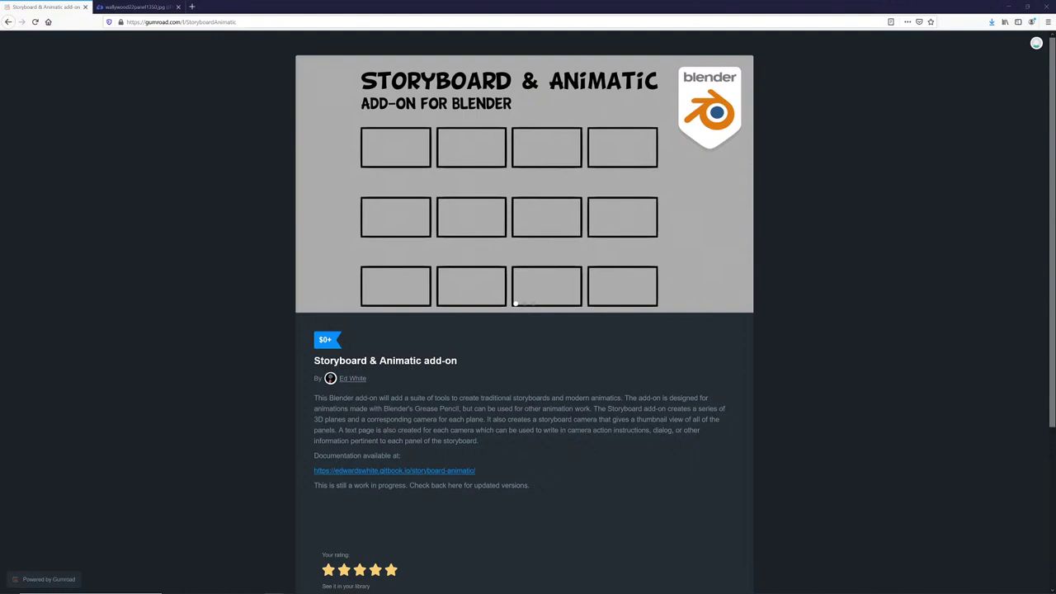
mouse_move(397, 587)
mouse_move(274, 587)
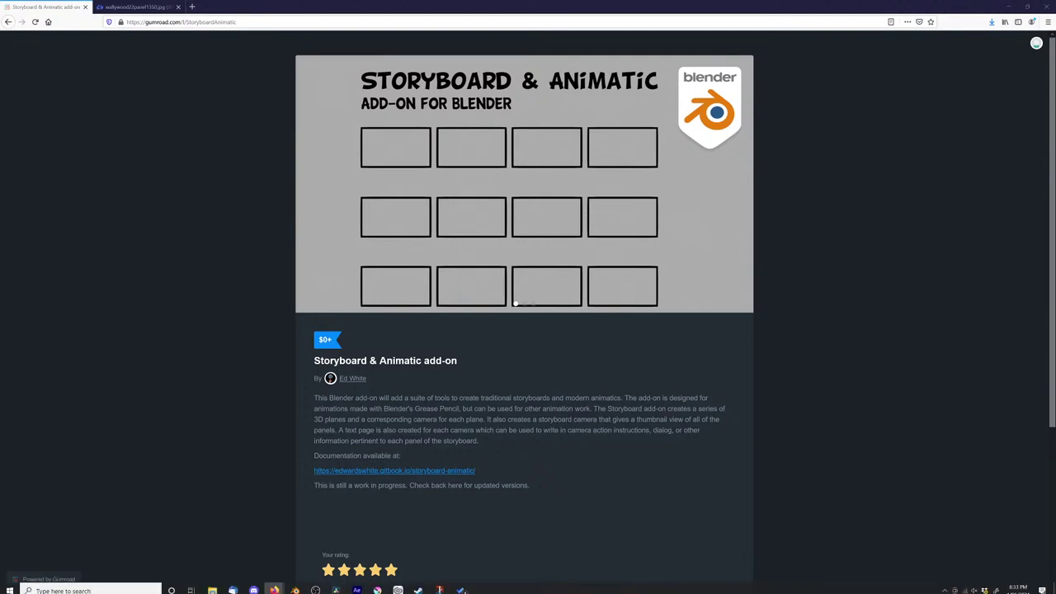
- Switch to Blender, enable the 3D View: Storyboard add-on in the preferences and expand its details
click(274, 586)
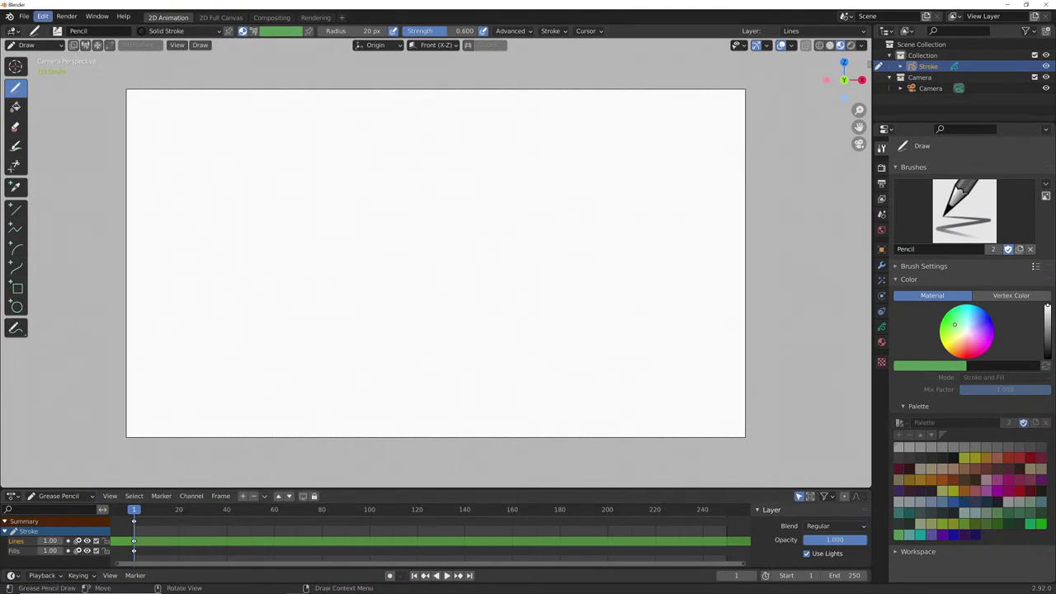
click(42, 16)
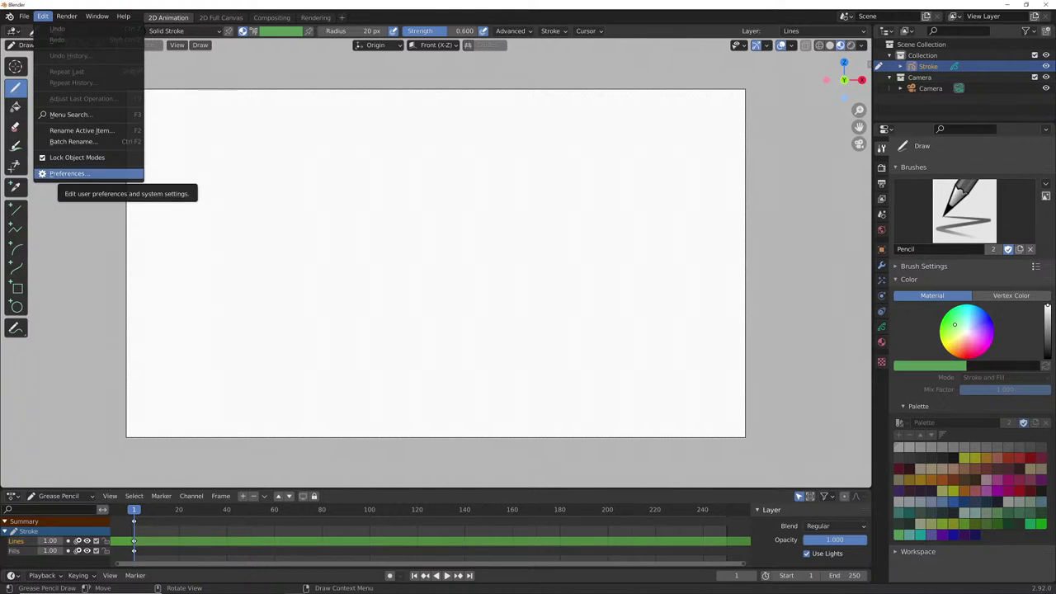
click(67, 173)
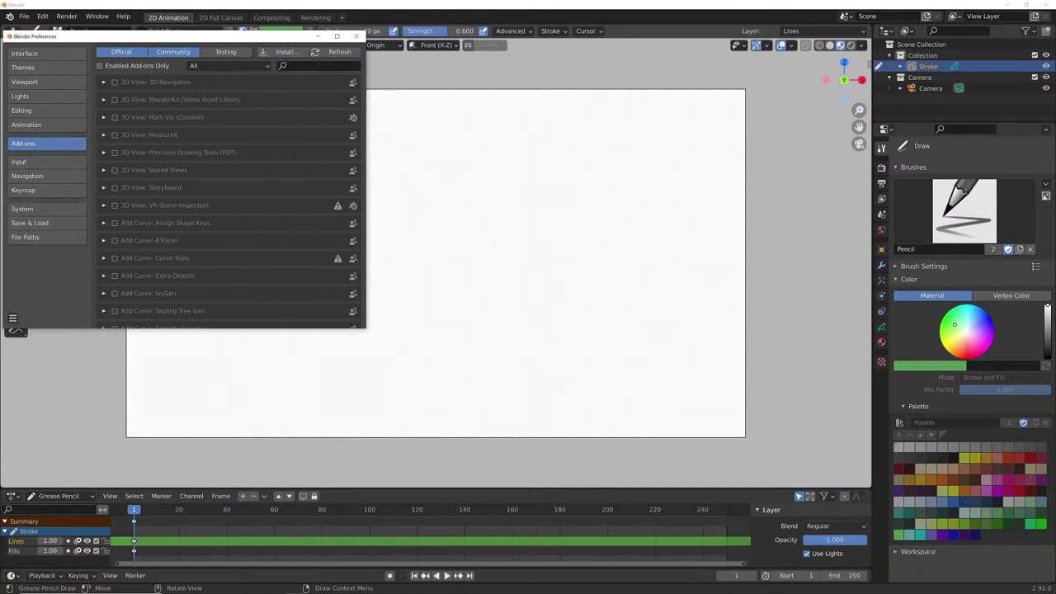
click(115, 187)
click(103, 187)
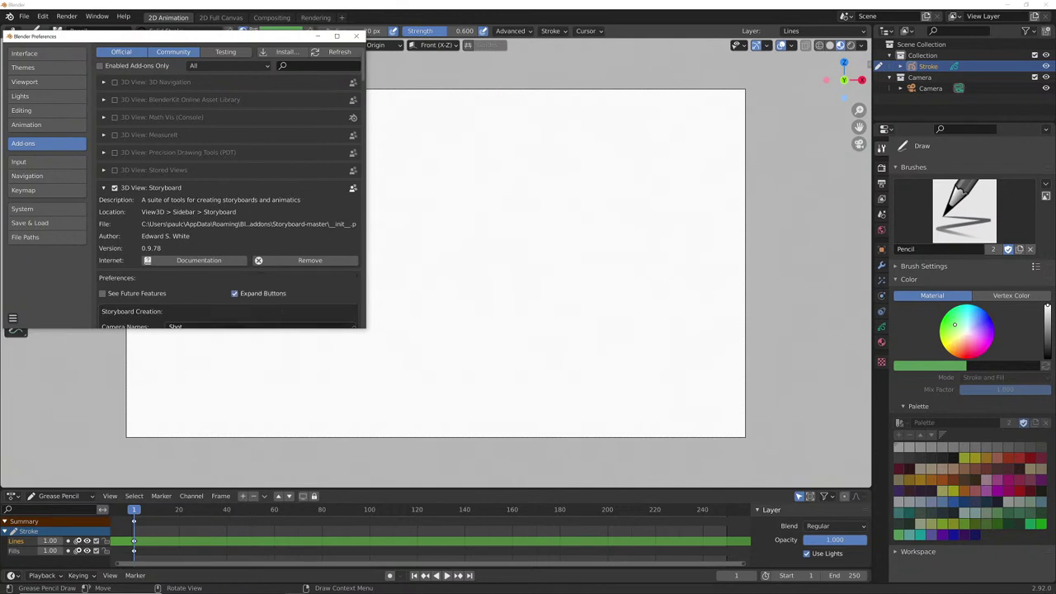
- Enlarge the preferences window and review the Storyboard add-on's creation, layer and material settings
drag(364, 327, 505, 455)
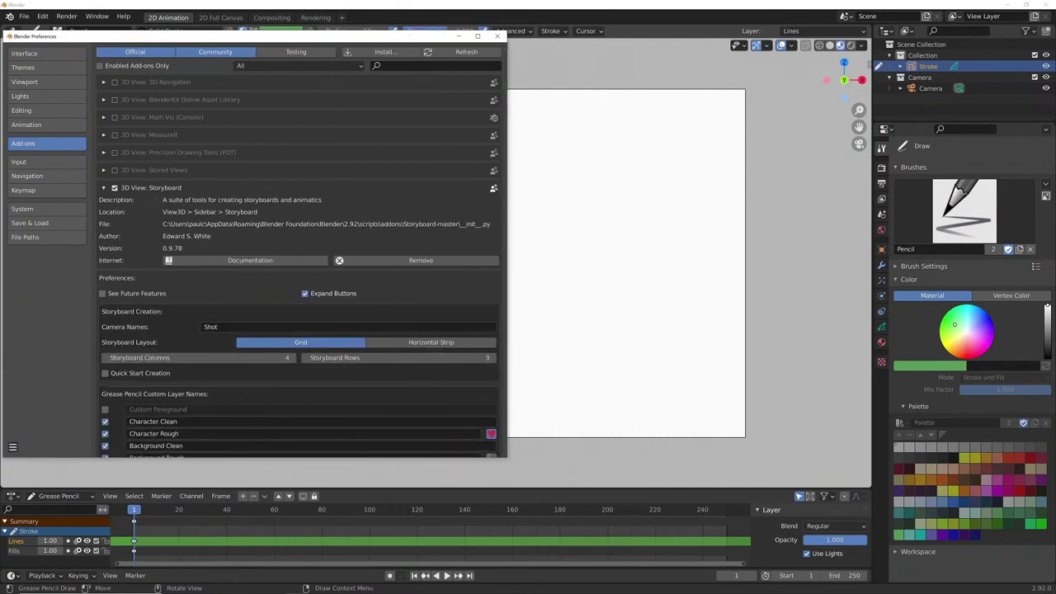
scroll(298, 250, down, 2)
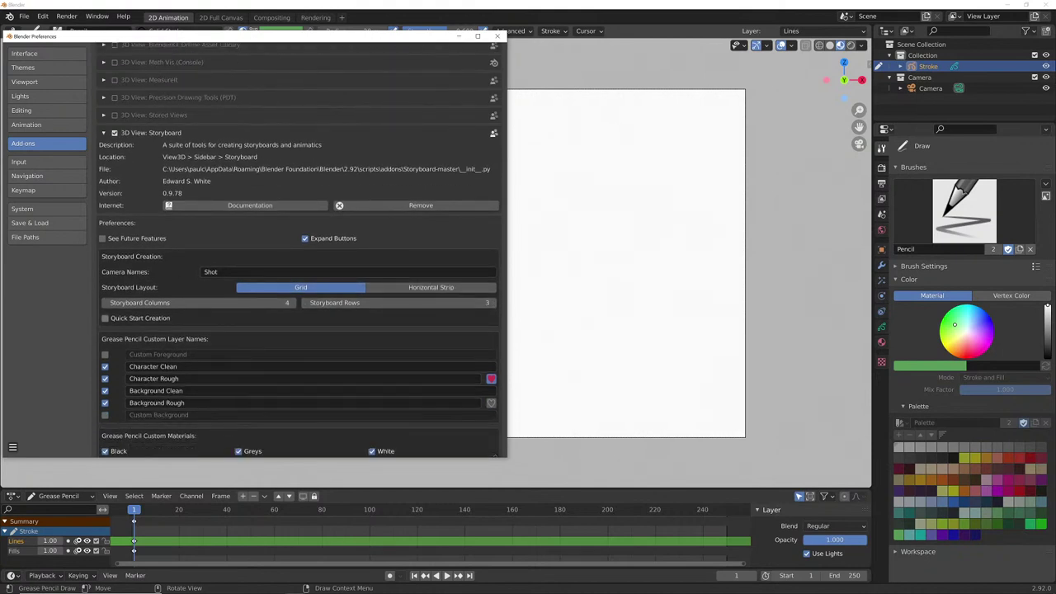
scroll(298, 250, down, 4)
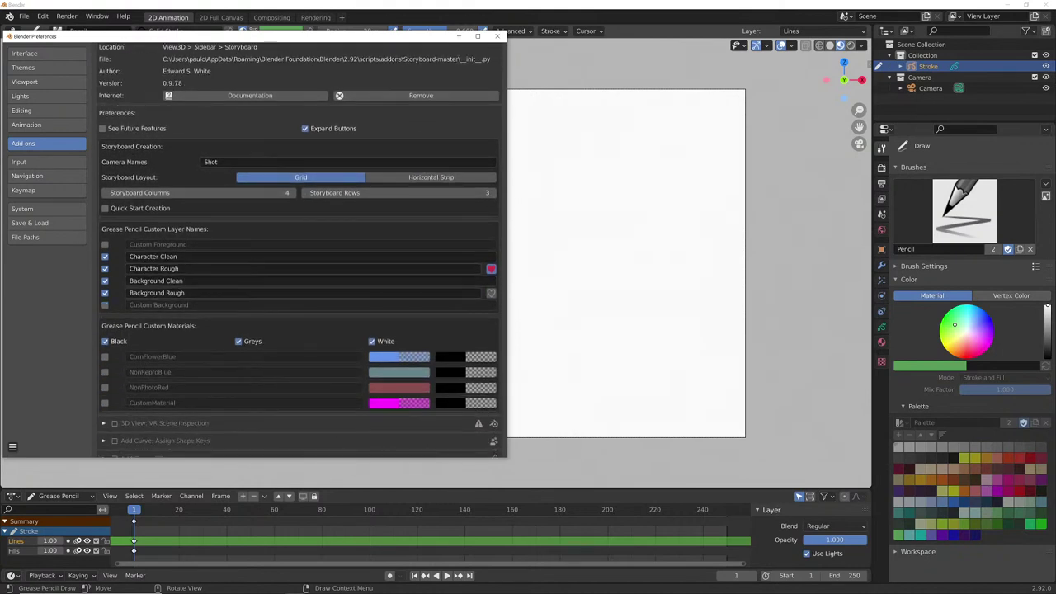
scroll(103, 162, up, 1)
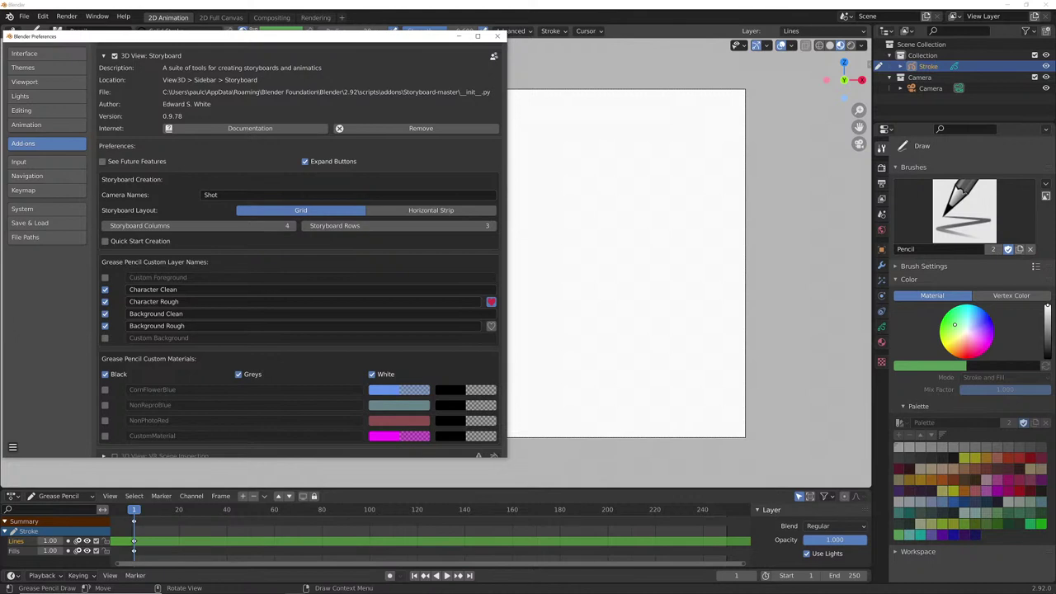
scroll(298, 247, up, 1)
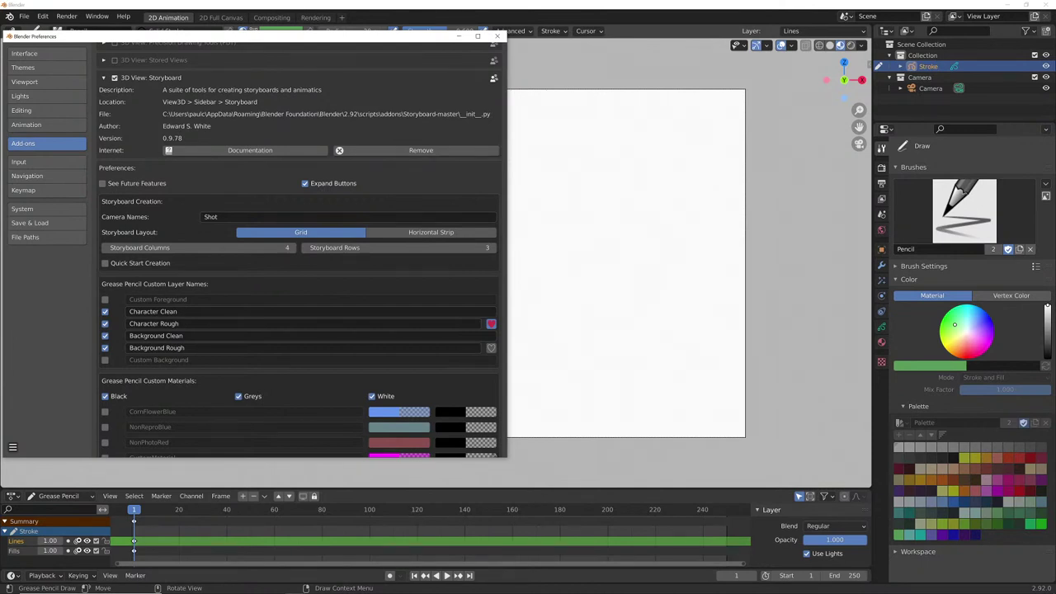
click(91, 585)
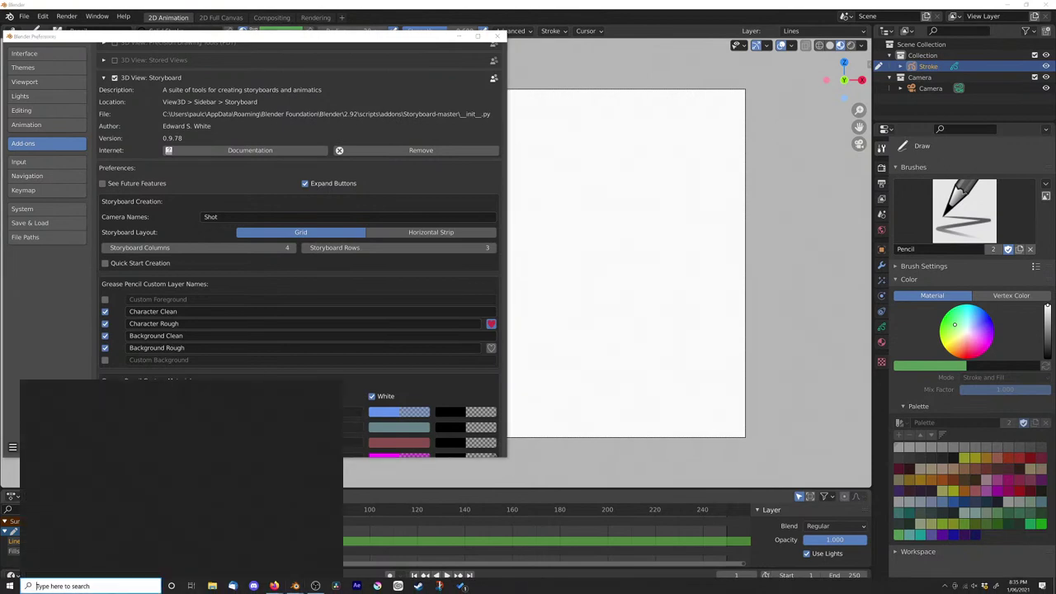
text(mag)
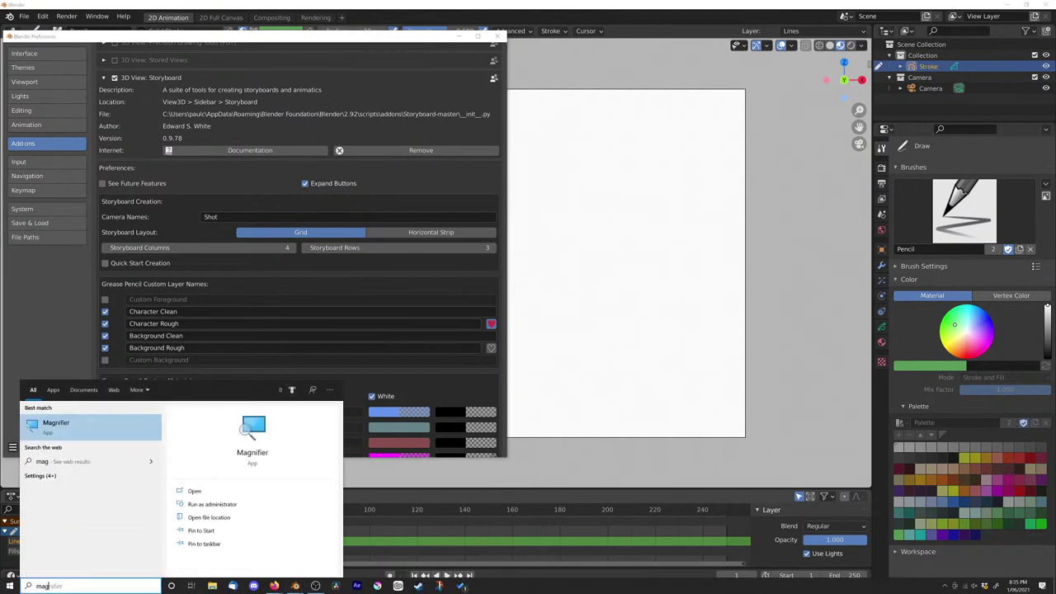
key(Escape)
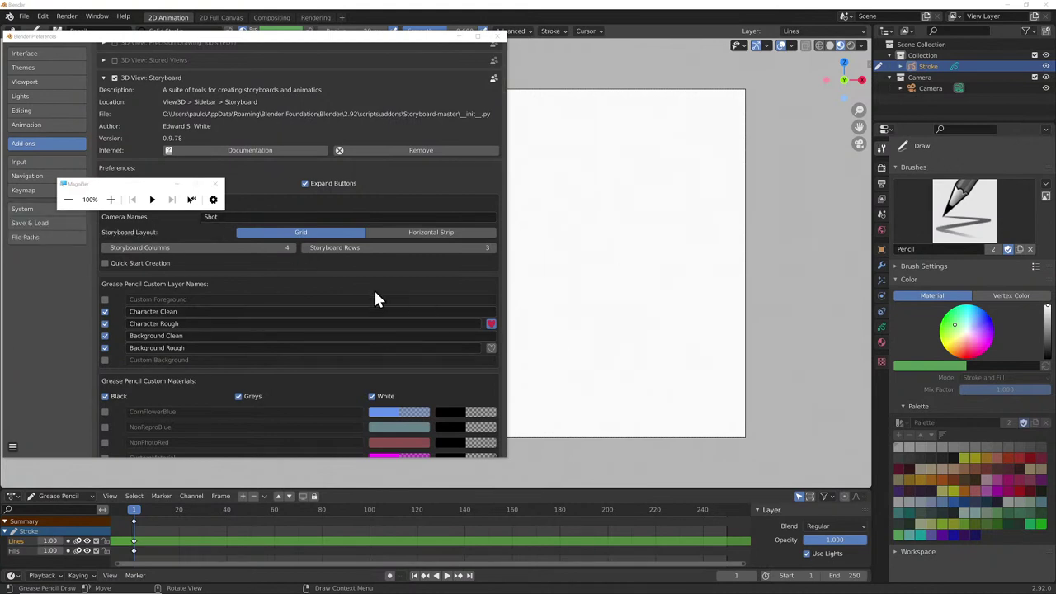
click(213, 200)
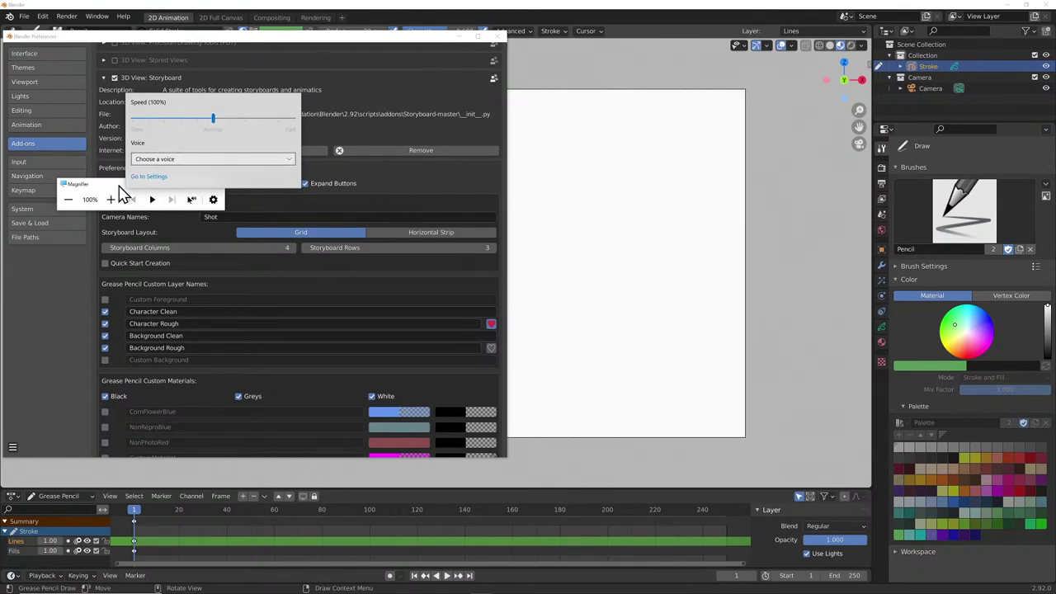
click(250, 38)
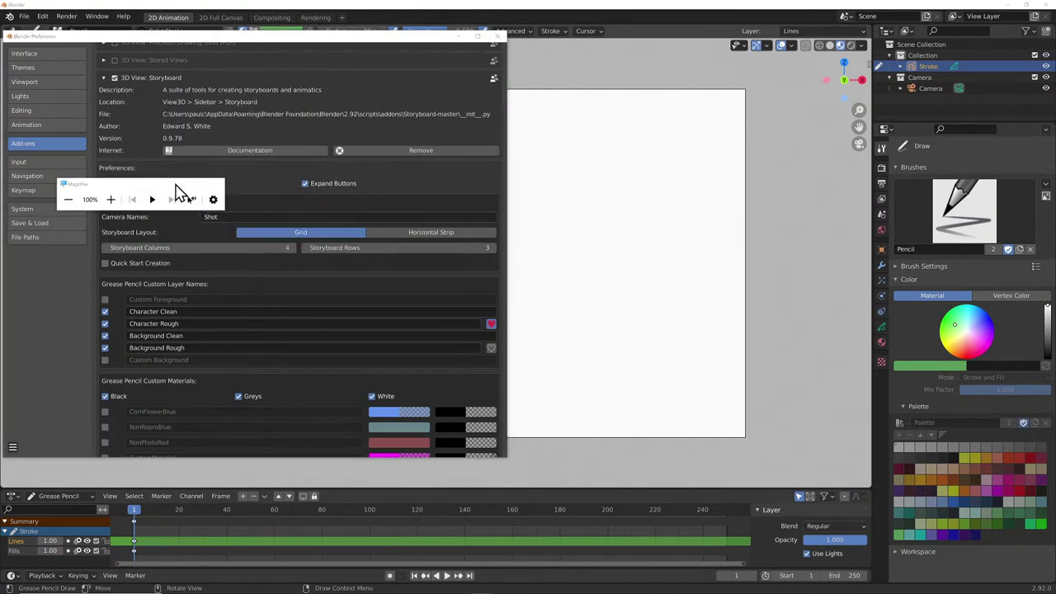
key(super+Escape)
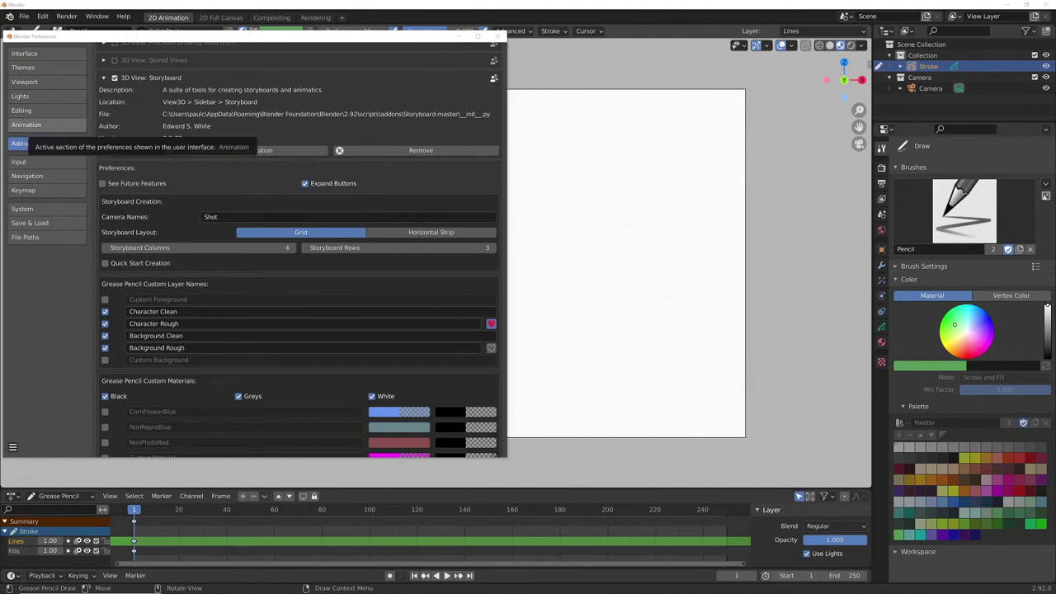
- Bring the Blender preferences window back to the front and move it away from the screen edge
key(super+d)
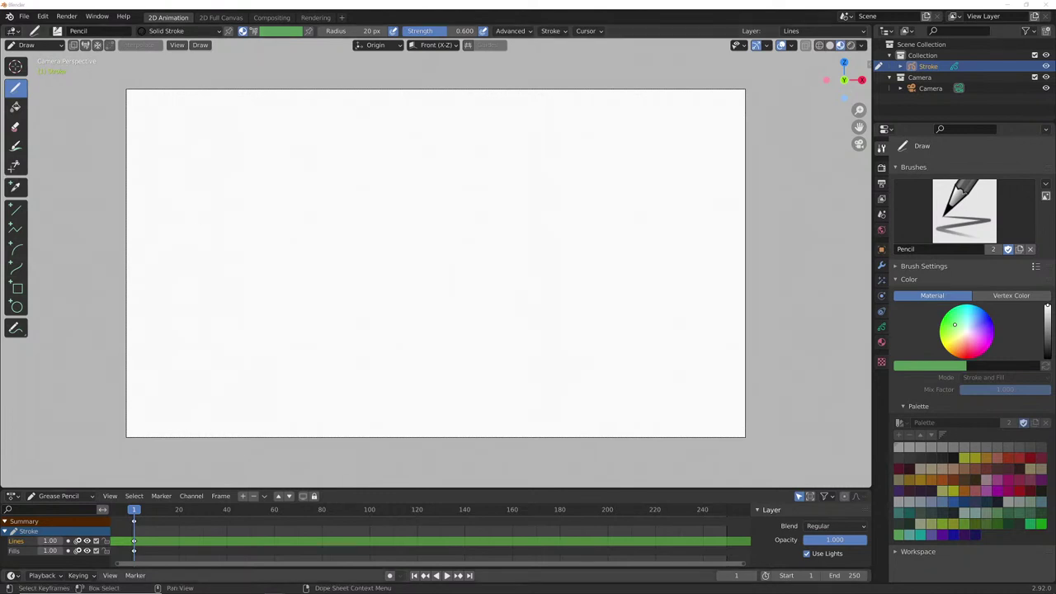
mouse_move(271, 587)
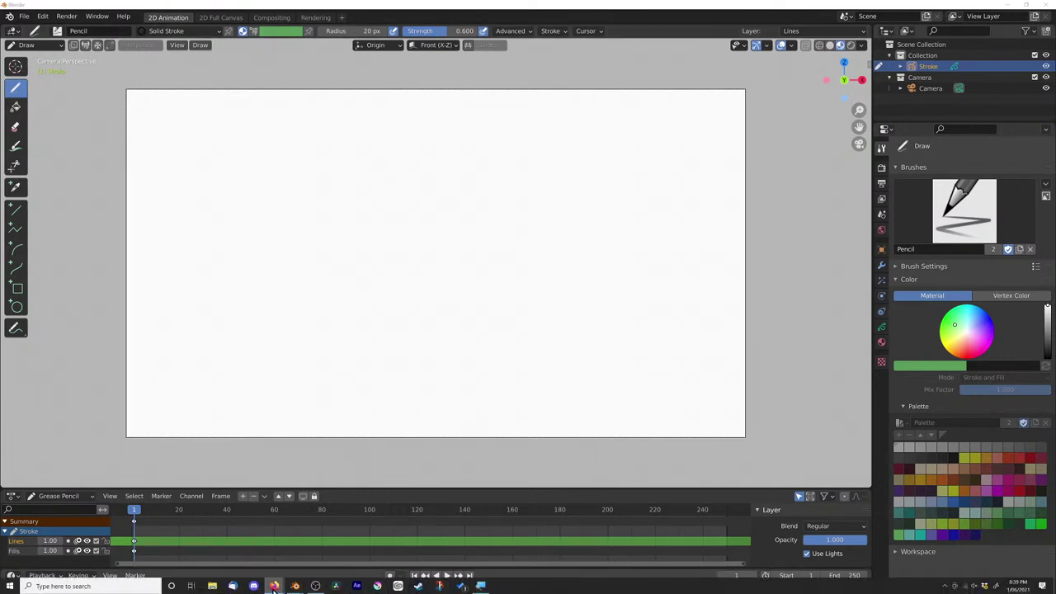
mouse_move(315, 586)
click(338, 554)
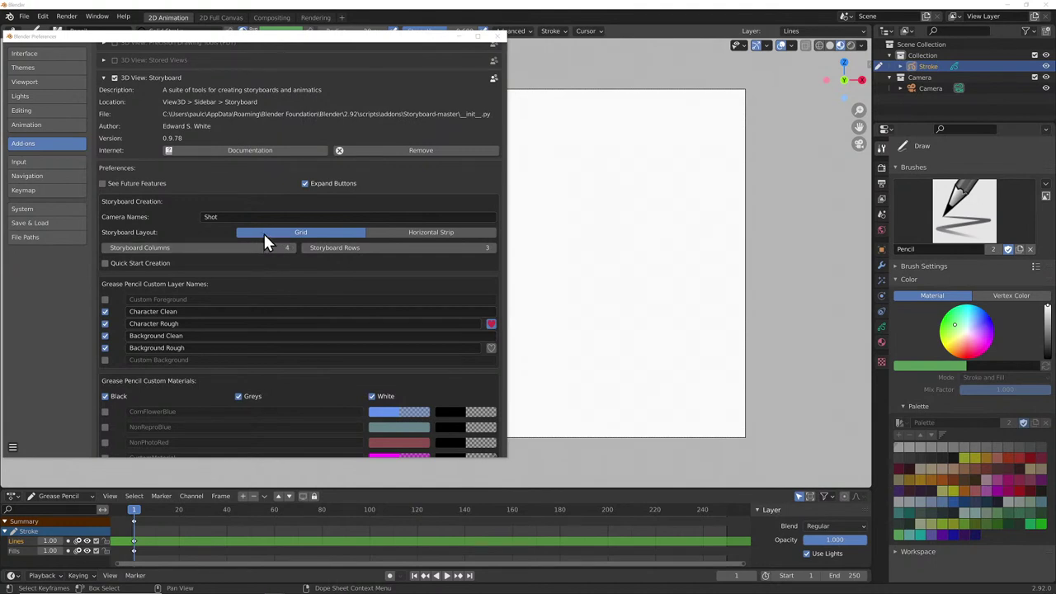
drag(366, 41, 438, 63)
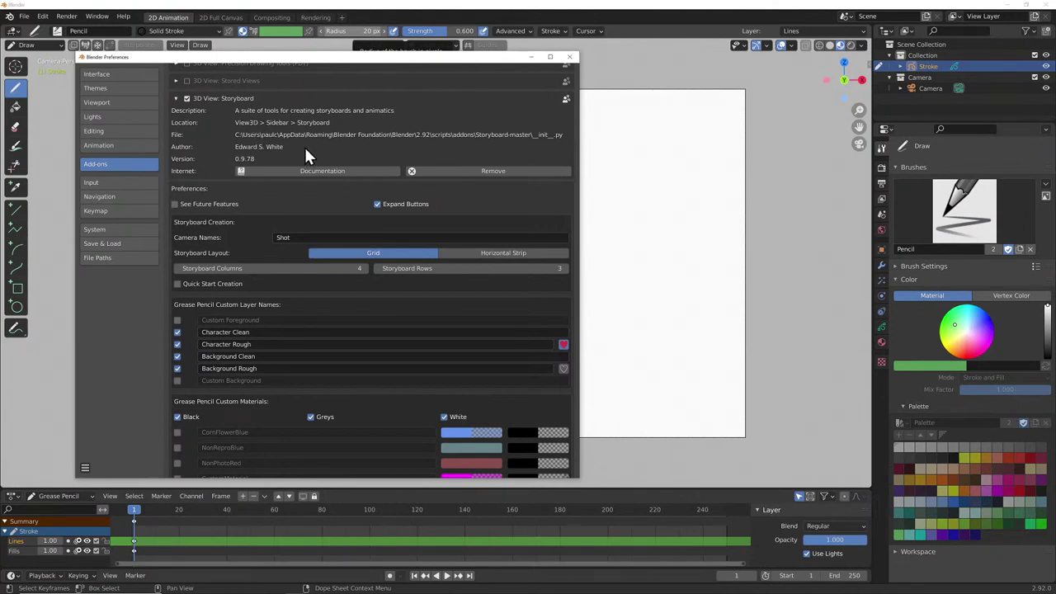
- In the Storyboard add-on's Grease Pencil custom materials, disable Greys and White and enable NonReproBlue and NonPhotoRed
mouse_move(966, 587)
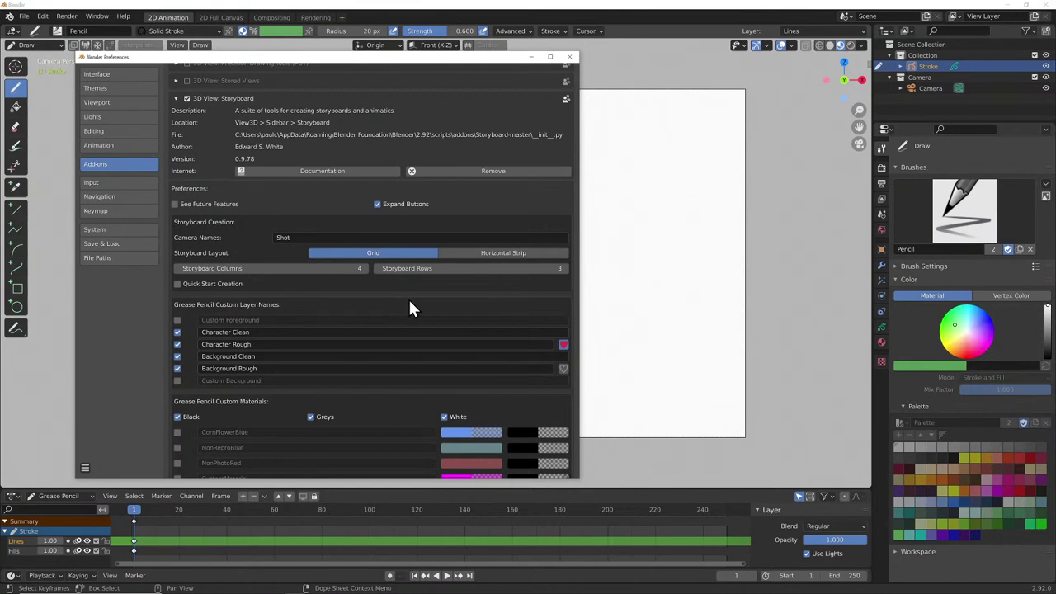
scroll(368, 318, down, 2)
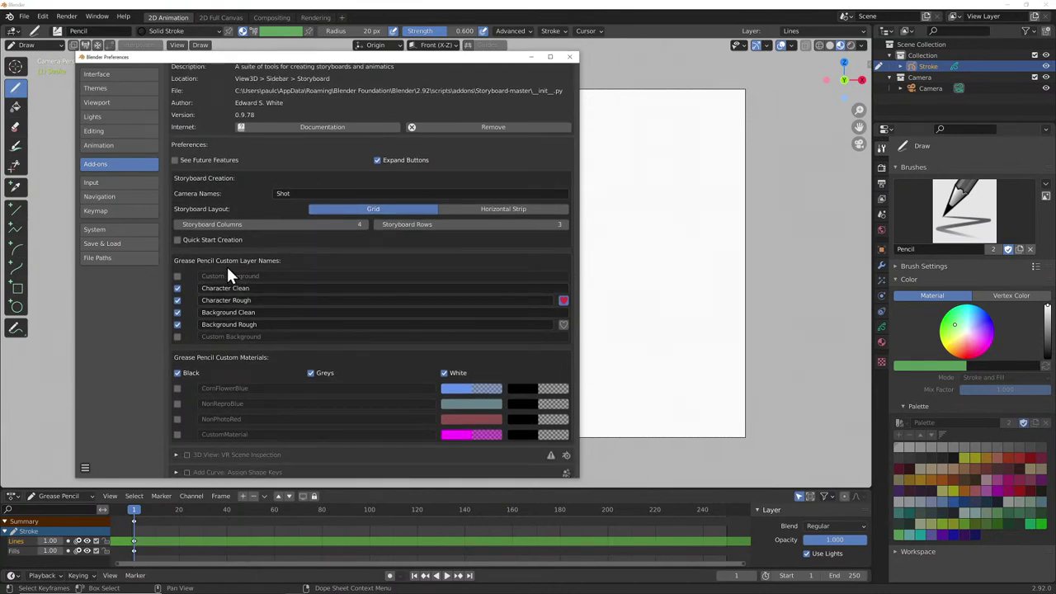
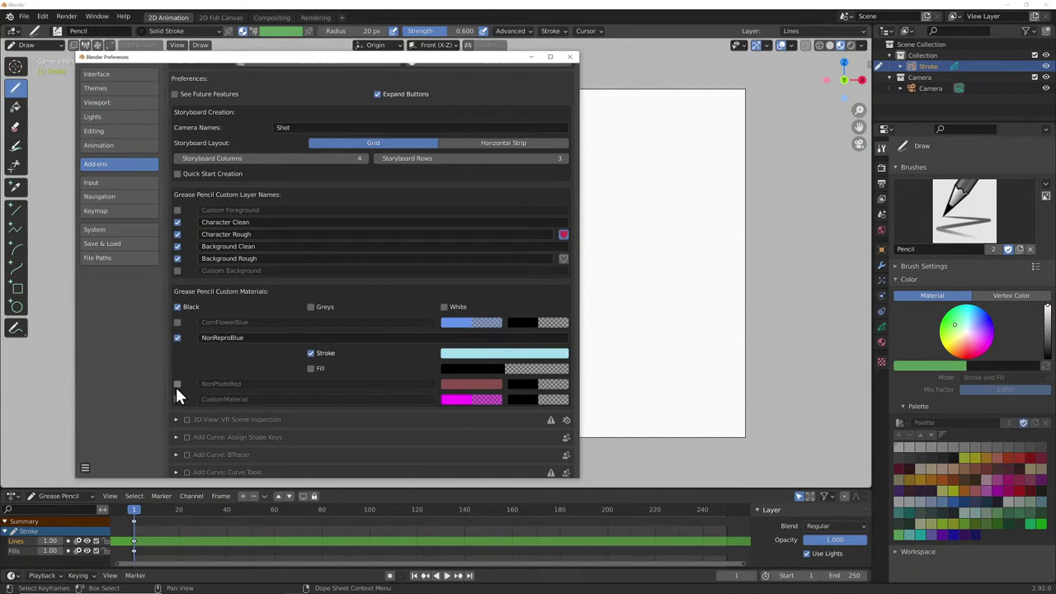
scroll(253, 359, down, 2)
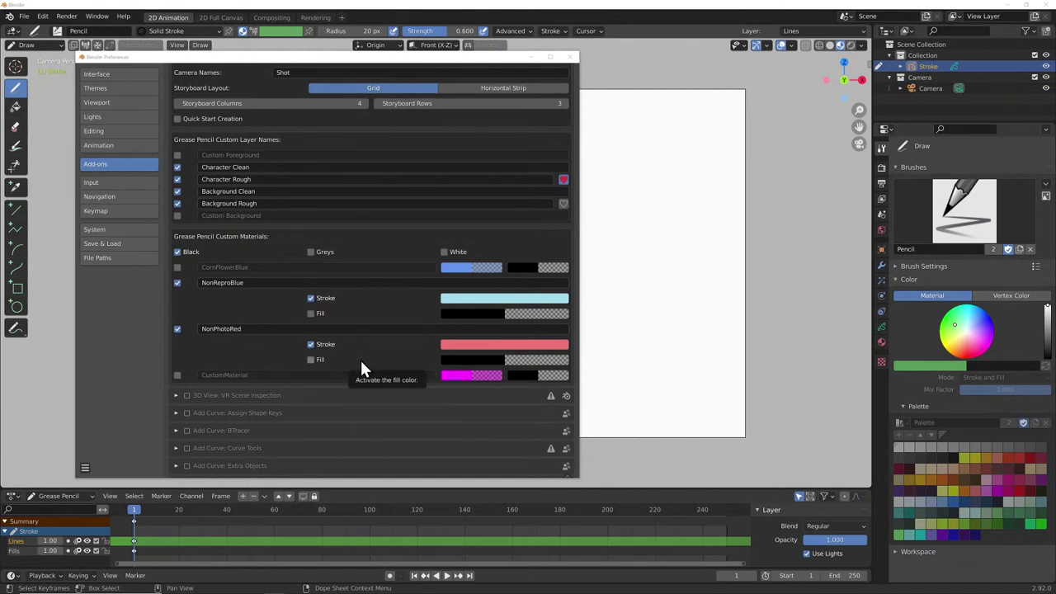
- Enable CustomMaterial under the name SolidFill, with its fill active instead of its stroke
click(176, 375)
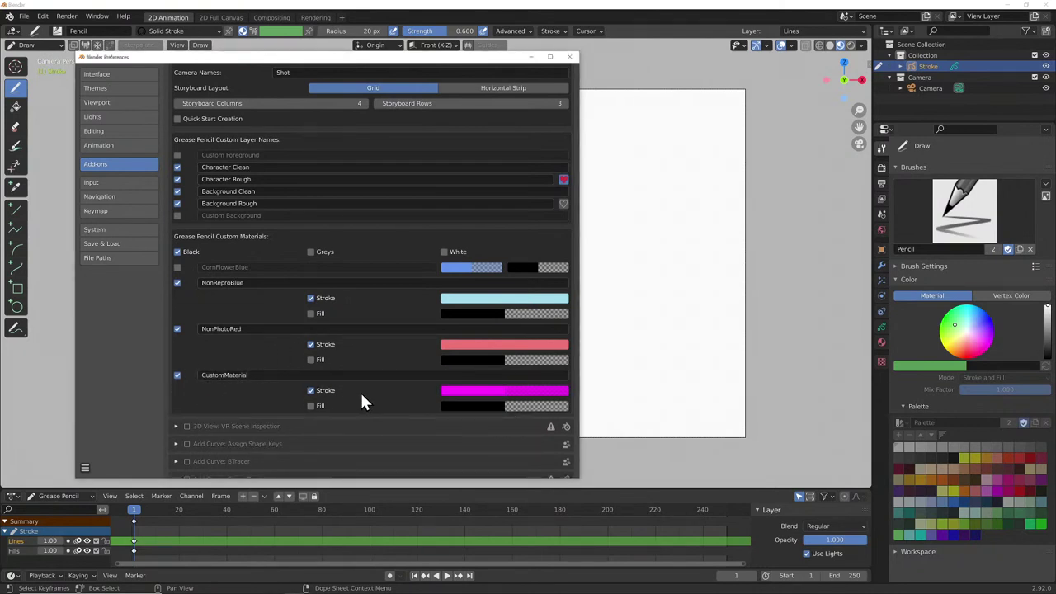
scroll(360, 396, down, 2)
click(245, 347)
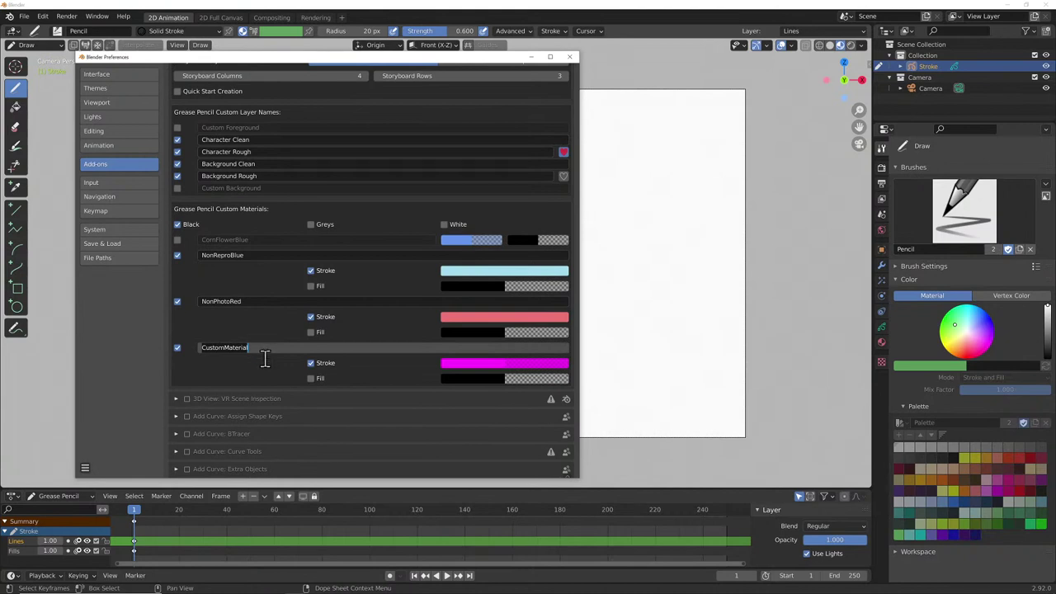
key(ctrl+a)
text(SolidFill)
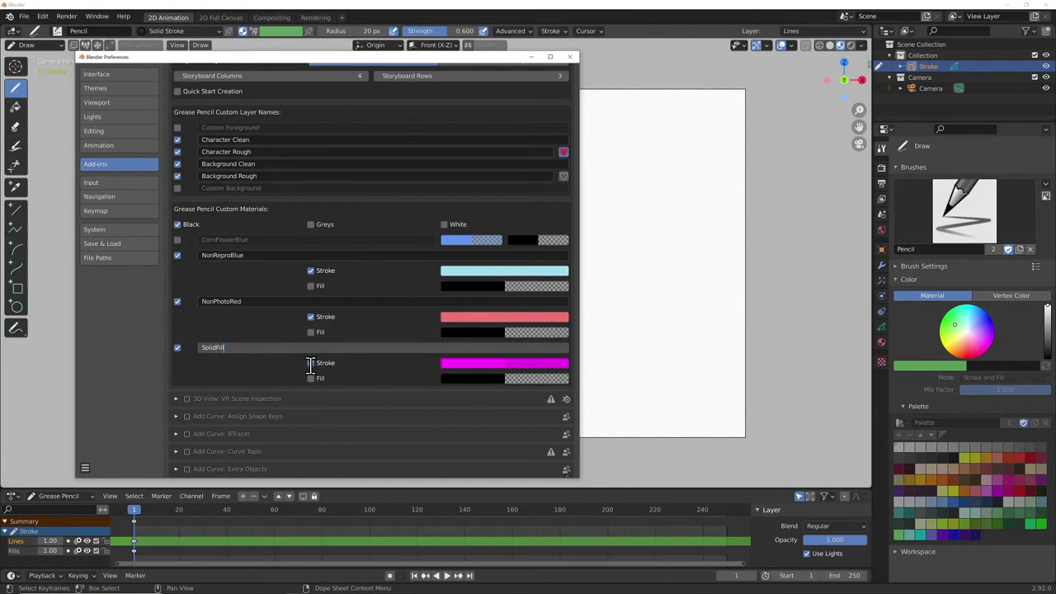
key(Return)
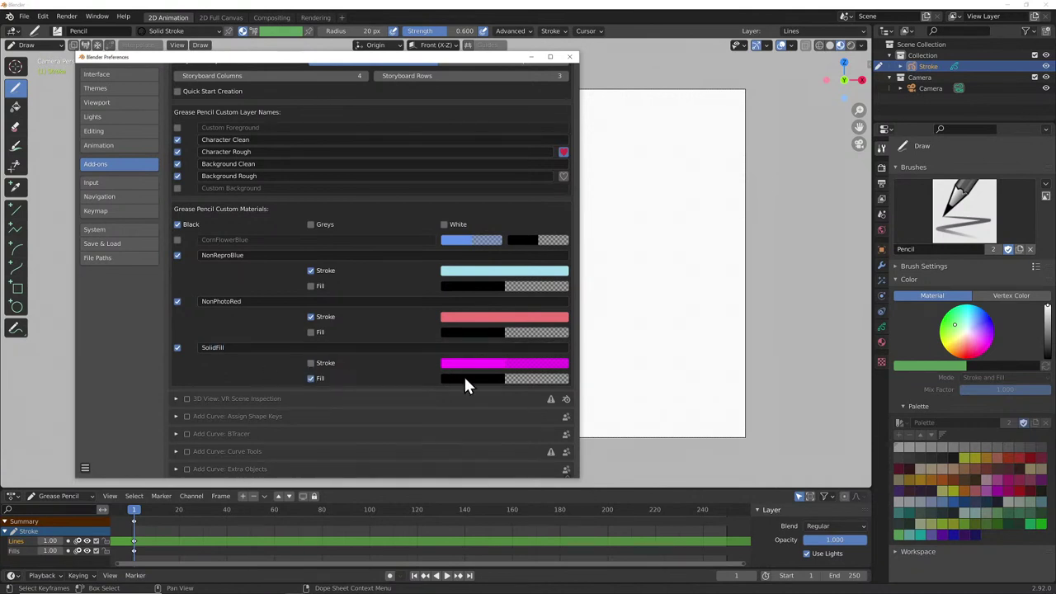
- Set the SolidFill material's fill colour to an opaque grey with alpha 1.000 and HSV value 0.5
click(465, 379)
drag(483, 363, 538, 363)
click(532, 351)
text(0.5)
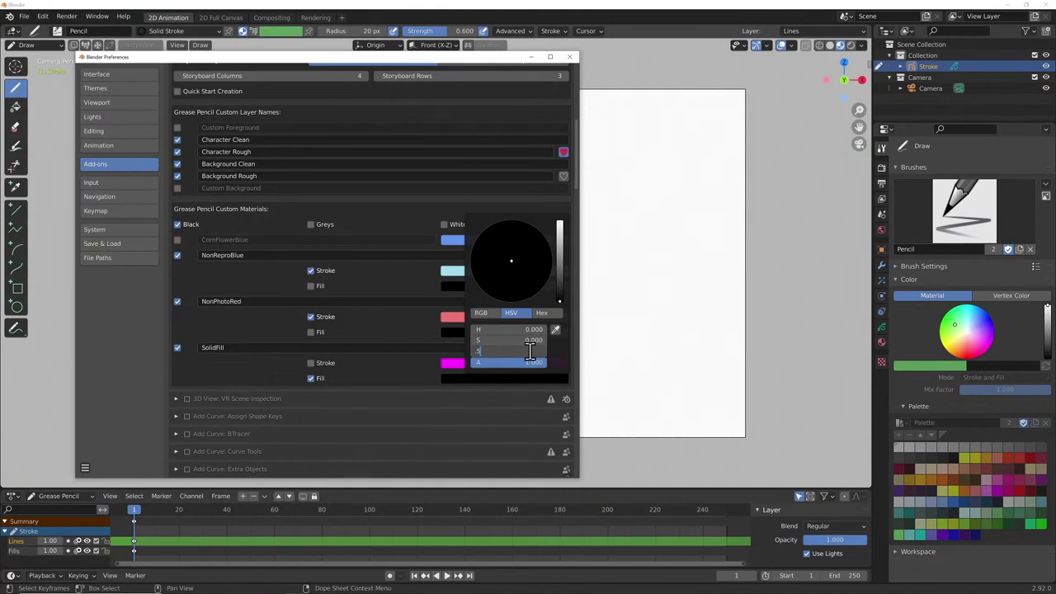
key(Return)
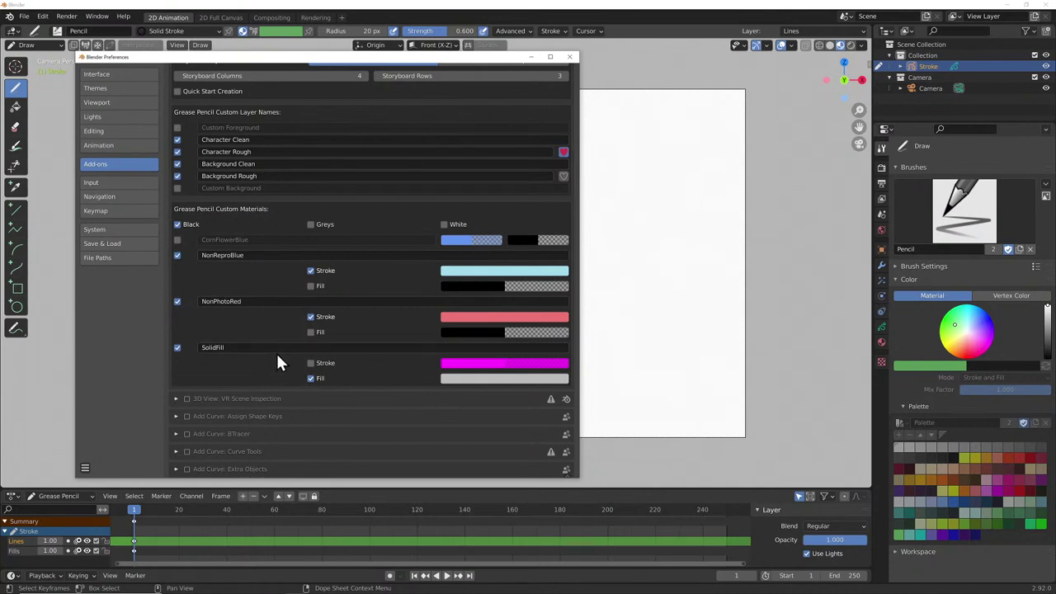
- Close the preferences window and show the 3D viewport's sidebar
scroll(276, 351, up, 1)
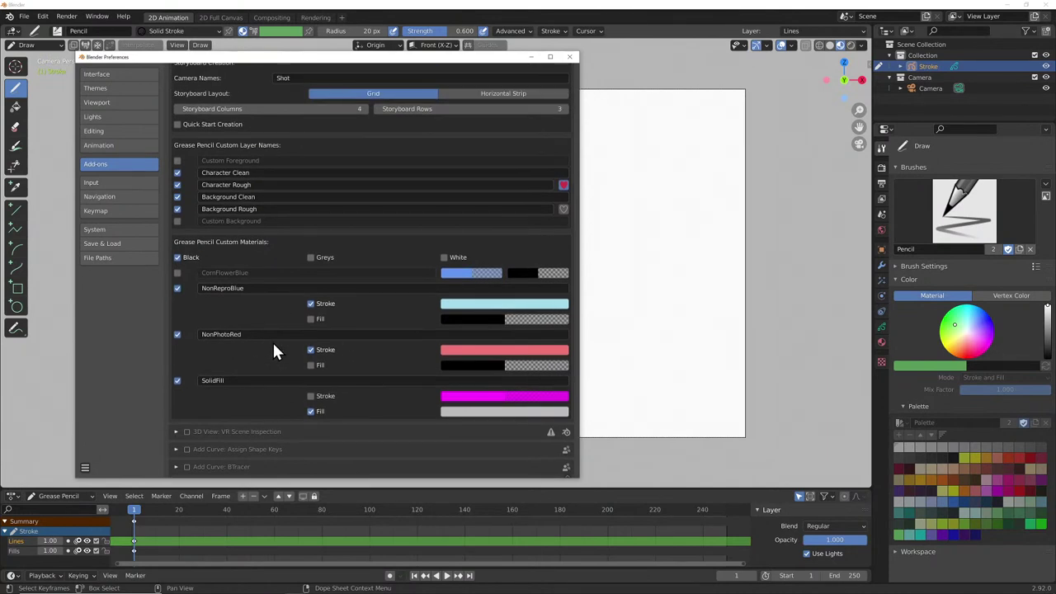
scroll(277, 351, down, 1)
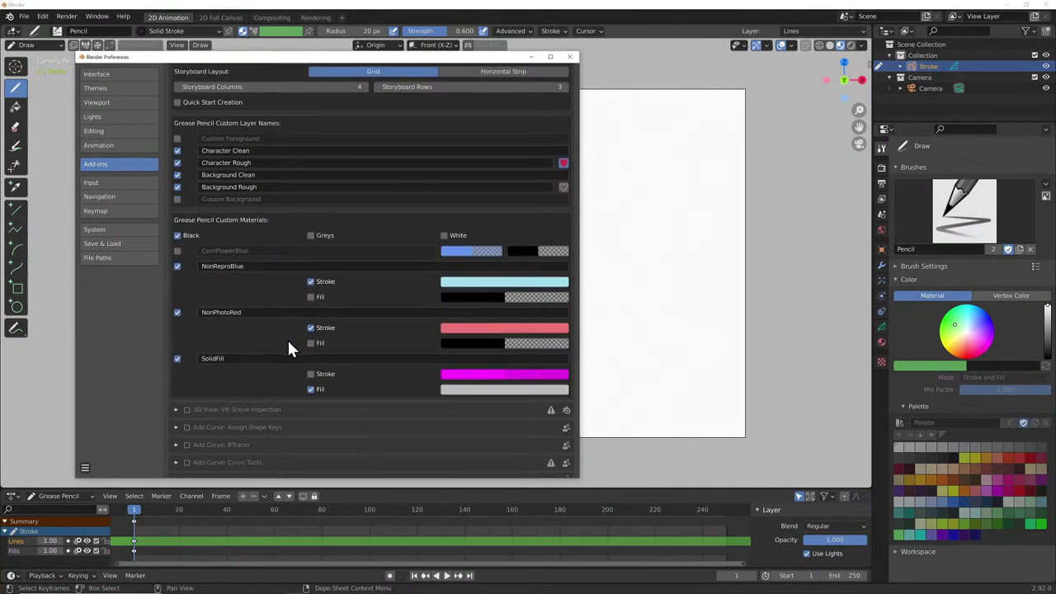
click(569, 58)
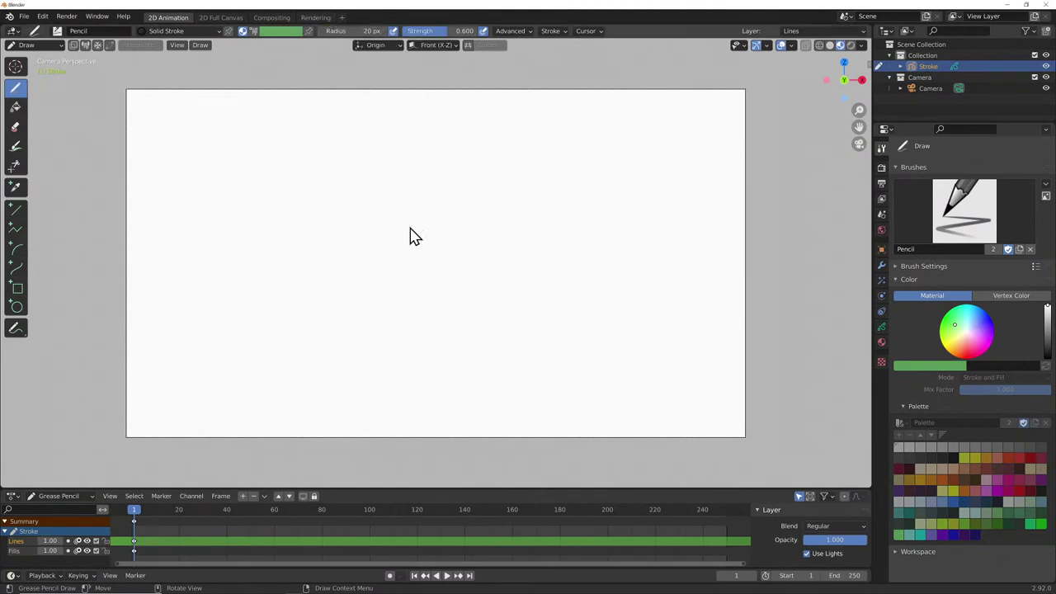
key(n)
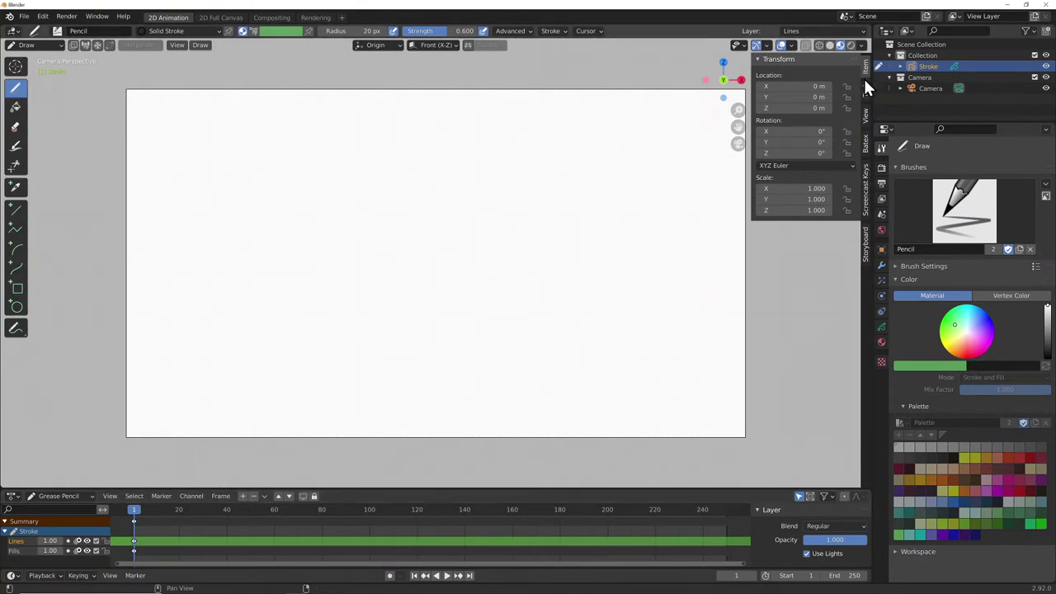
- Enable Screencast Keys, align its display left with a horizontal offset of 109, and set the mouse size to 144
click(863, 196)
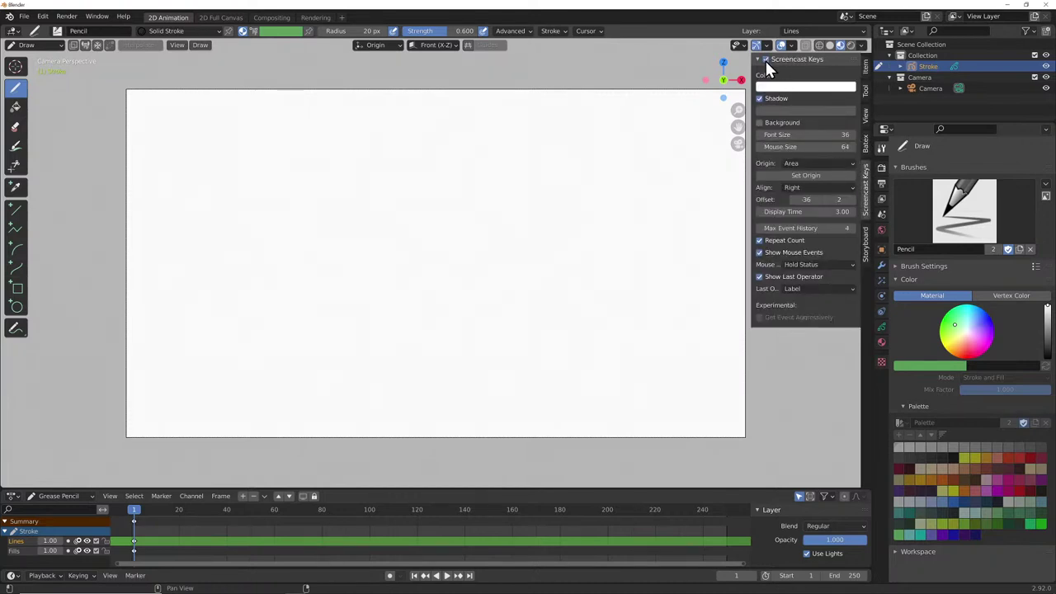
key(n)
key(n)
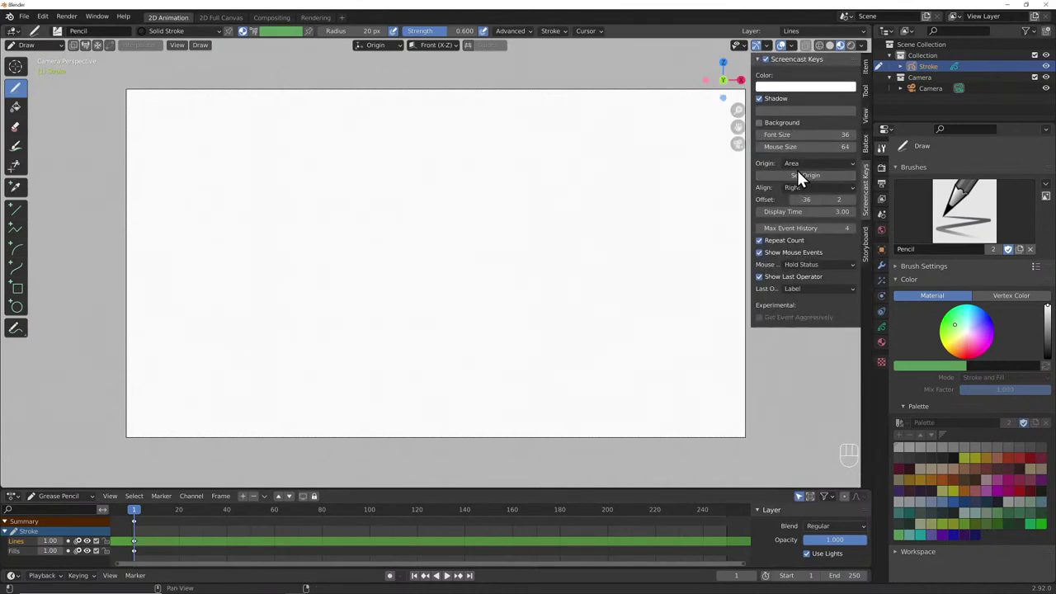
click(806, 188)
click(810, 203)
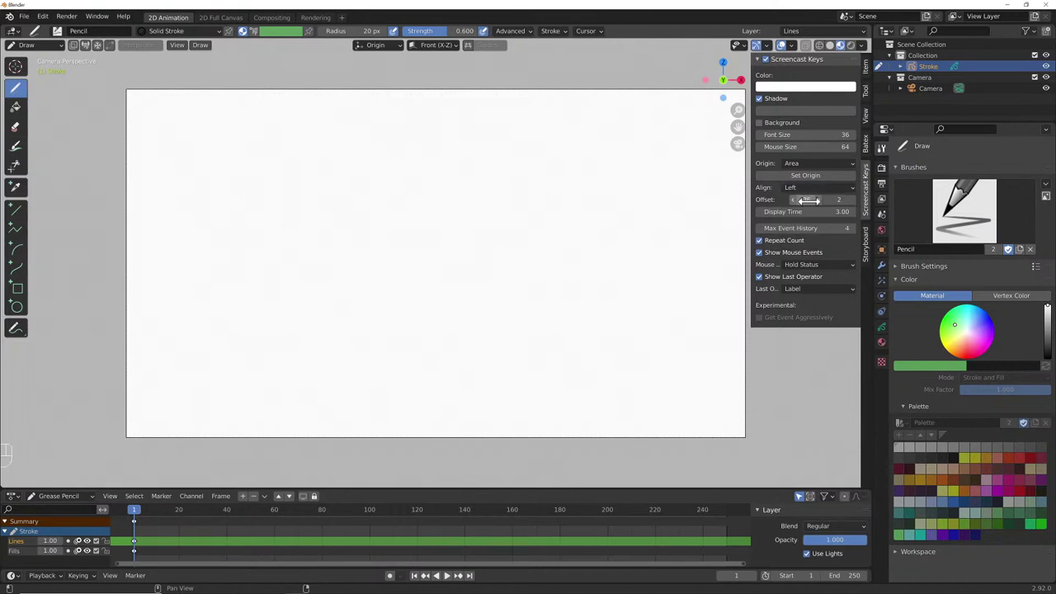
drag(805, 199, 849, 199)
drag(804, 146, 854, 146)
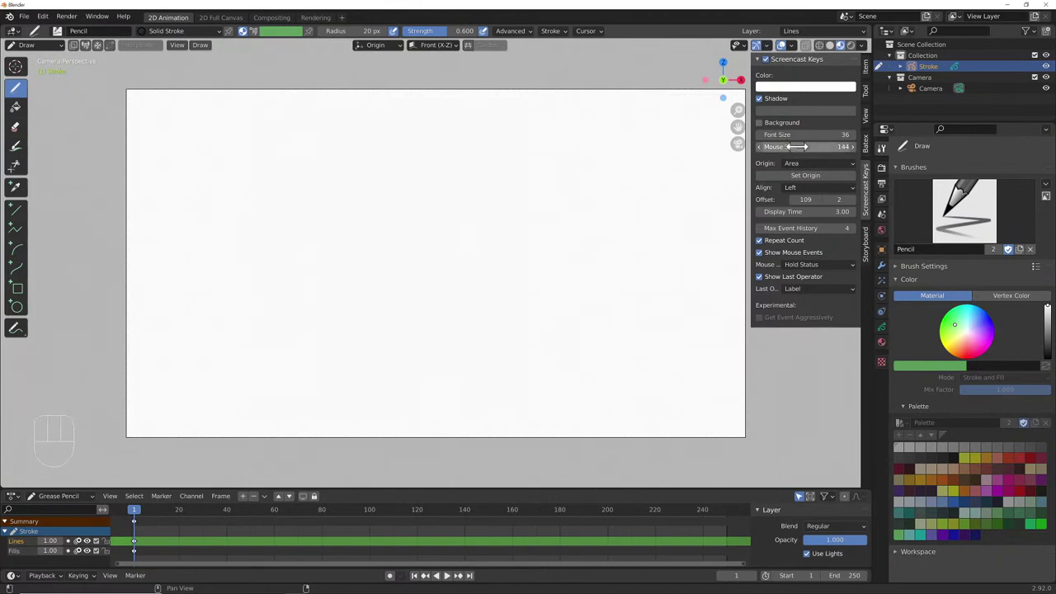
- Look through the Storyboard add-on's panel layout, panel addition and output options
click(866, 239)
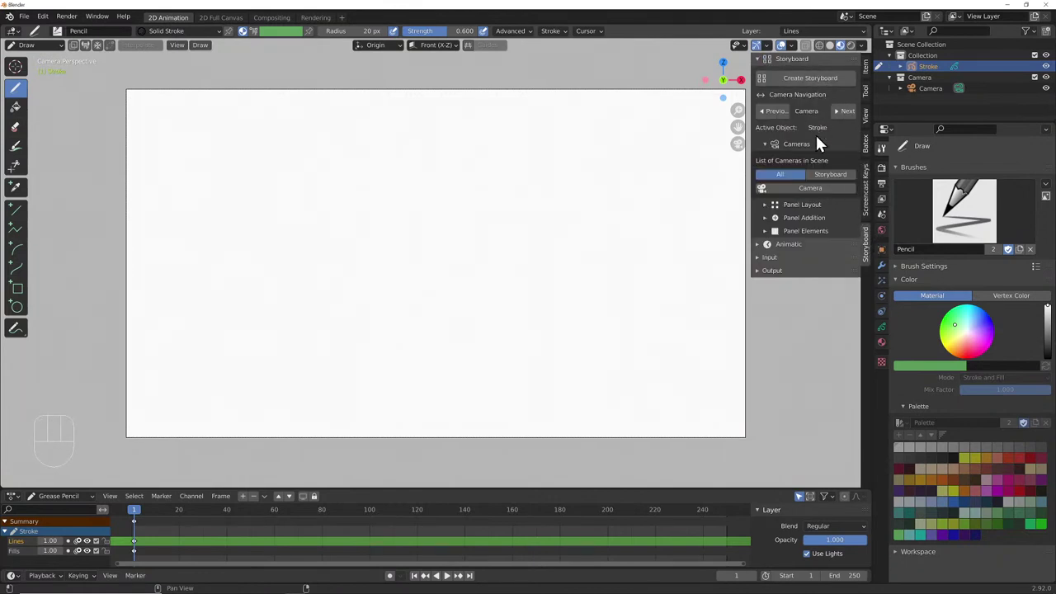
click(766, 205)
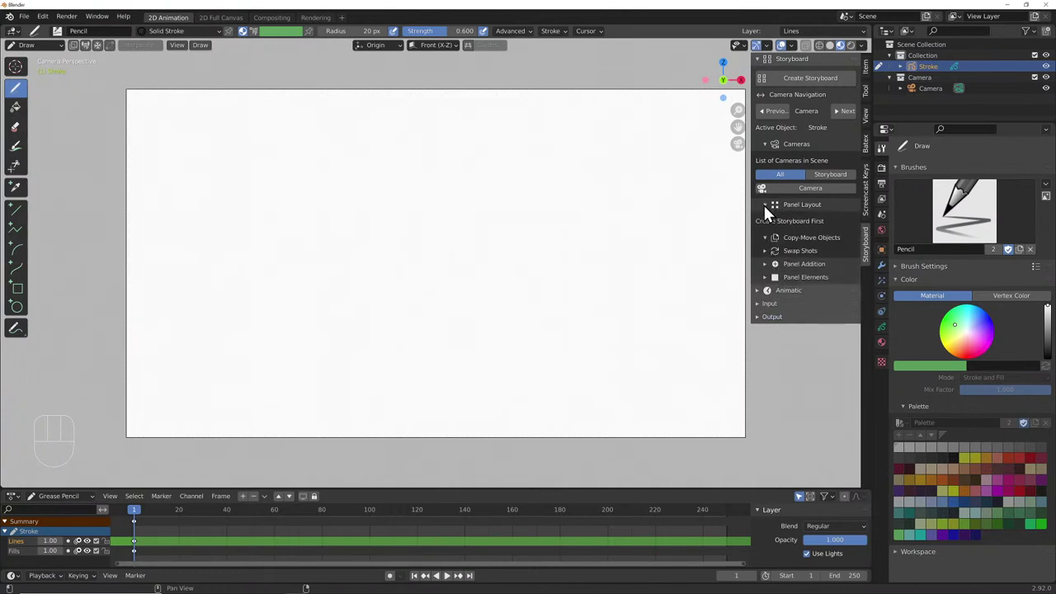
click(764, 264)
drag(756, 325, 757, 337)
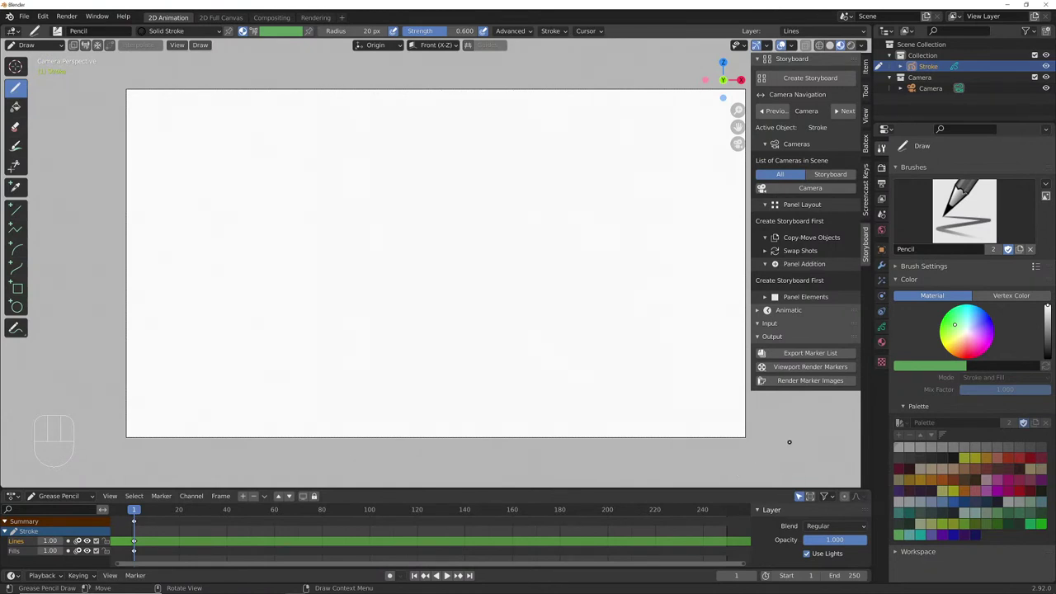
click(765, 205)
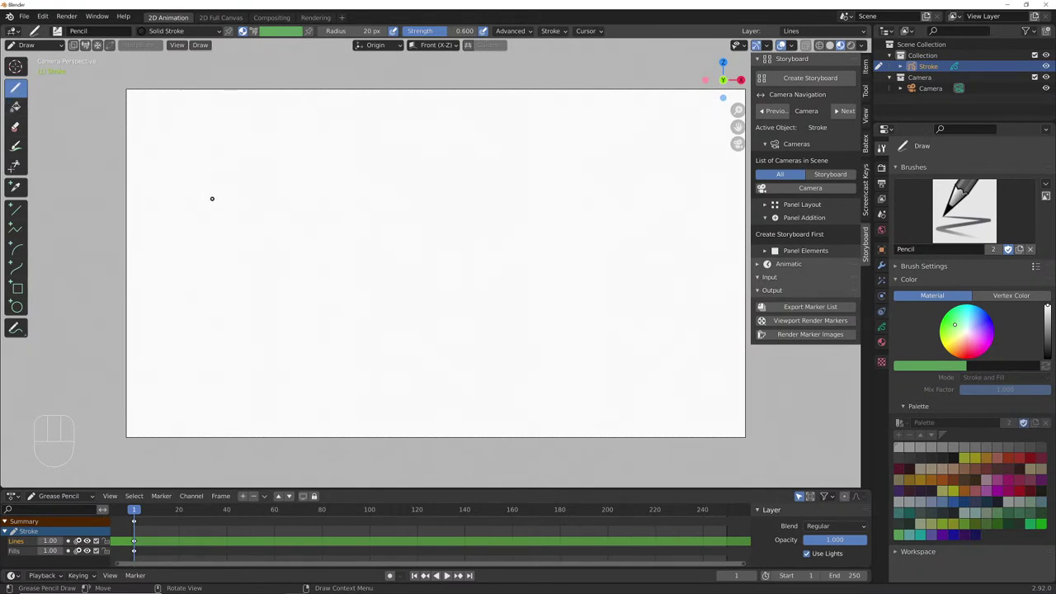
- Hide and restore the viewport's toolbar and sidebar
key(t)
key(t)
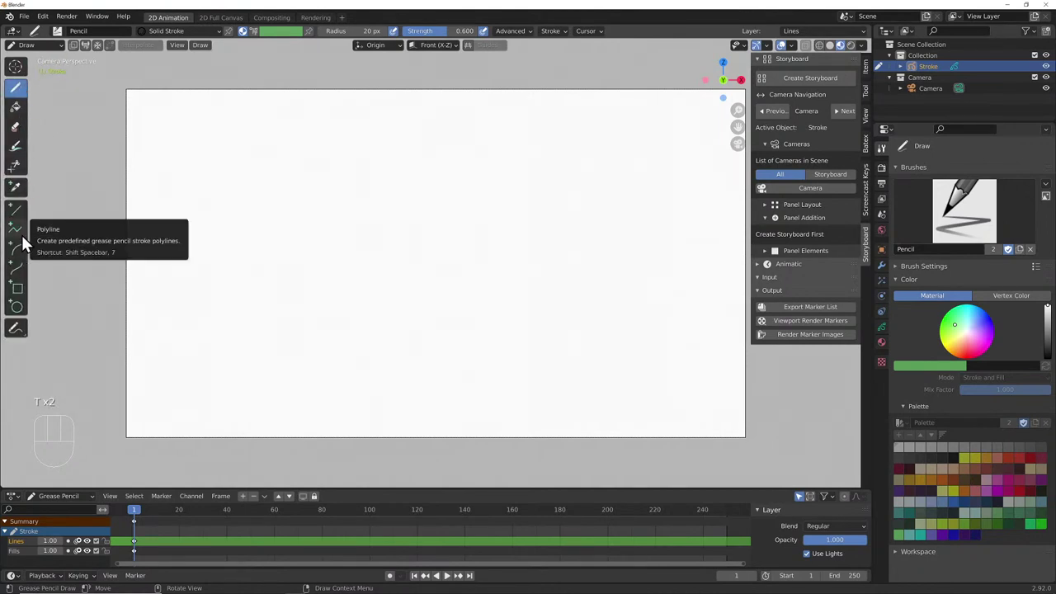
key(n)
key(n)
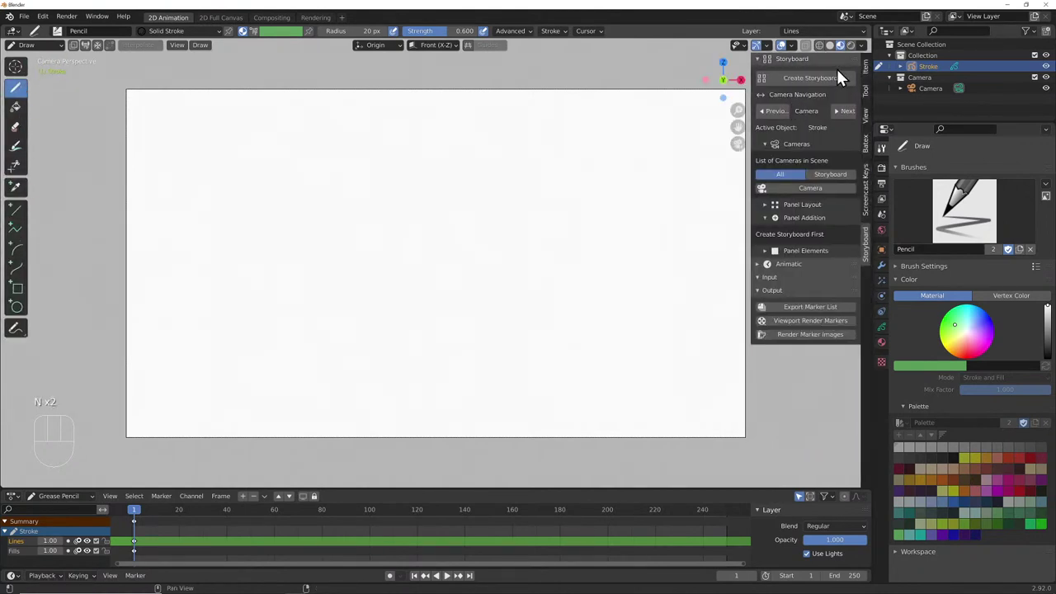
- Widen the viewport sidebar while reviewing its transform, tool and Screencast Keys settings, and return to the Storyboard settings
click(865, 70)
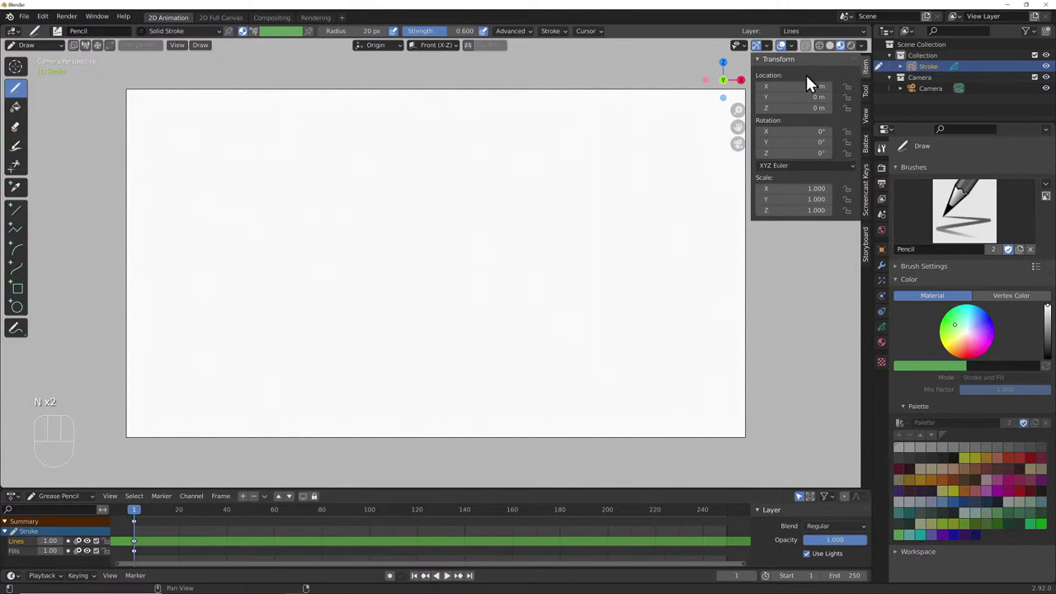
click(866, 90)
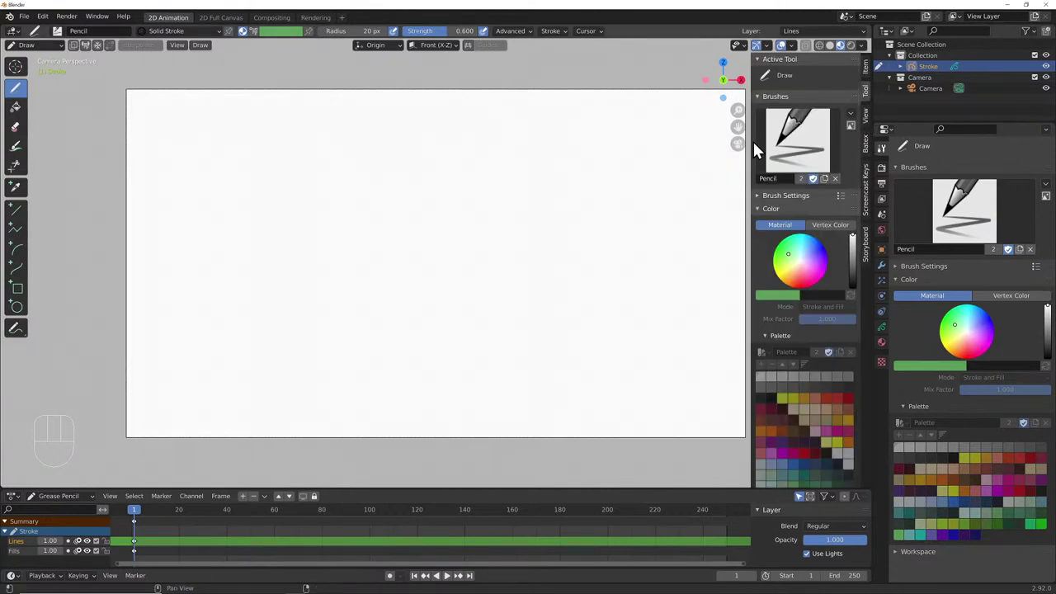
drag(753, 142, 716, 142)
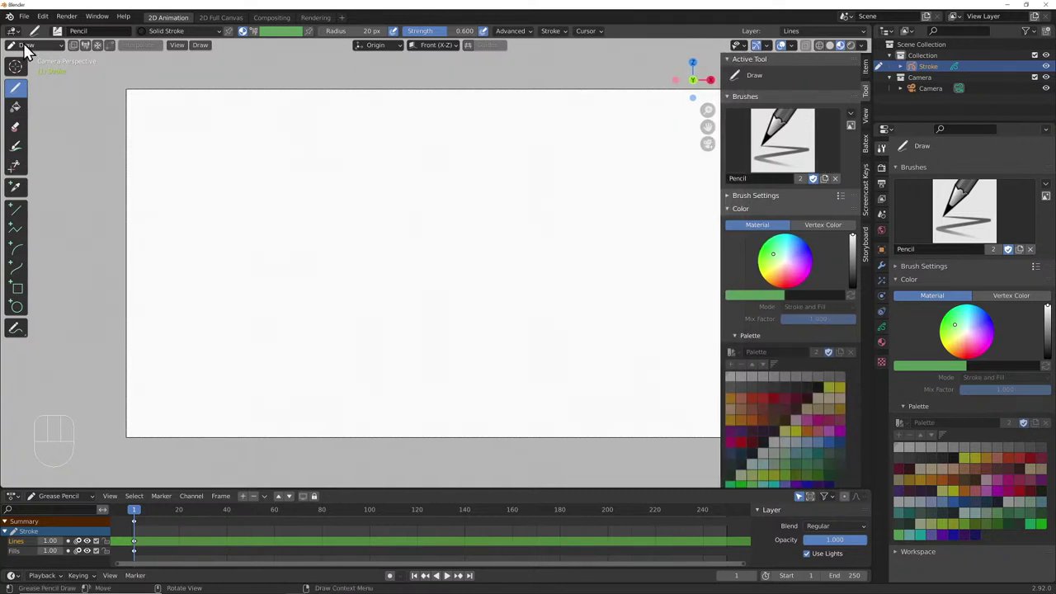
click(865, 184)
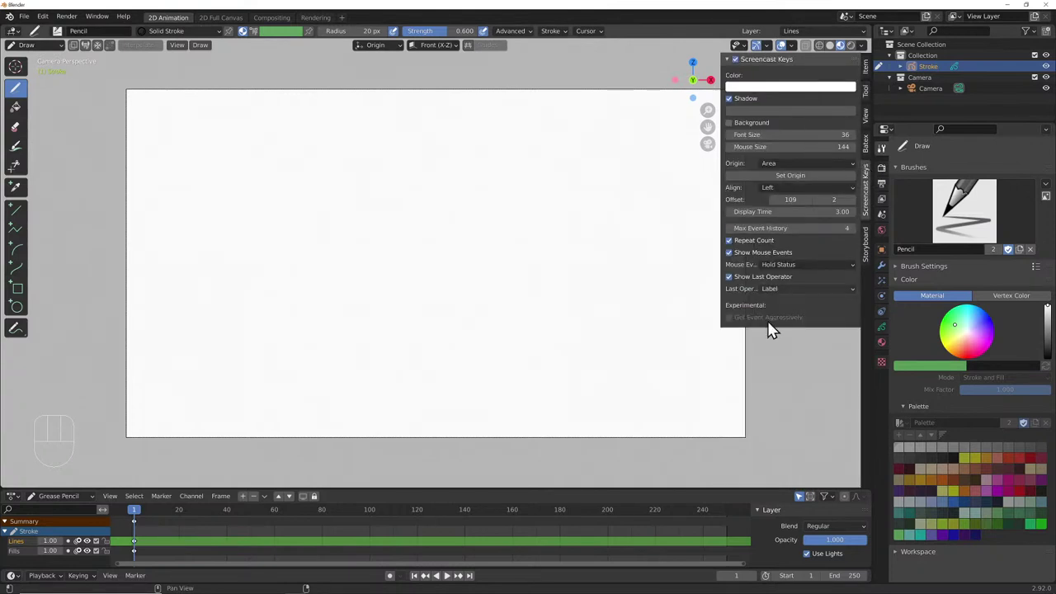
click(865, 245)
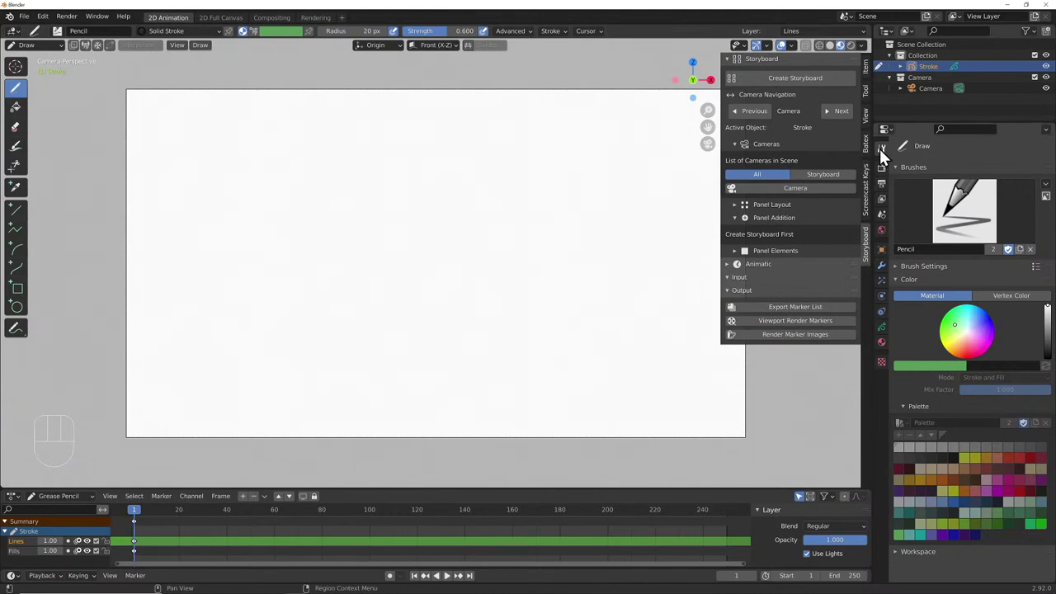
- Switch to Object Mode and filter the workspace's add-ons so only Storyboard and Screencast Keys are enabled
click(41, 48)
click(45, 58)
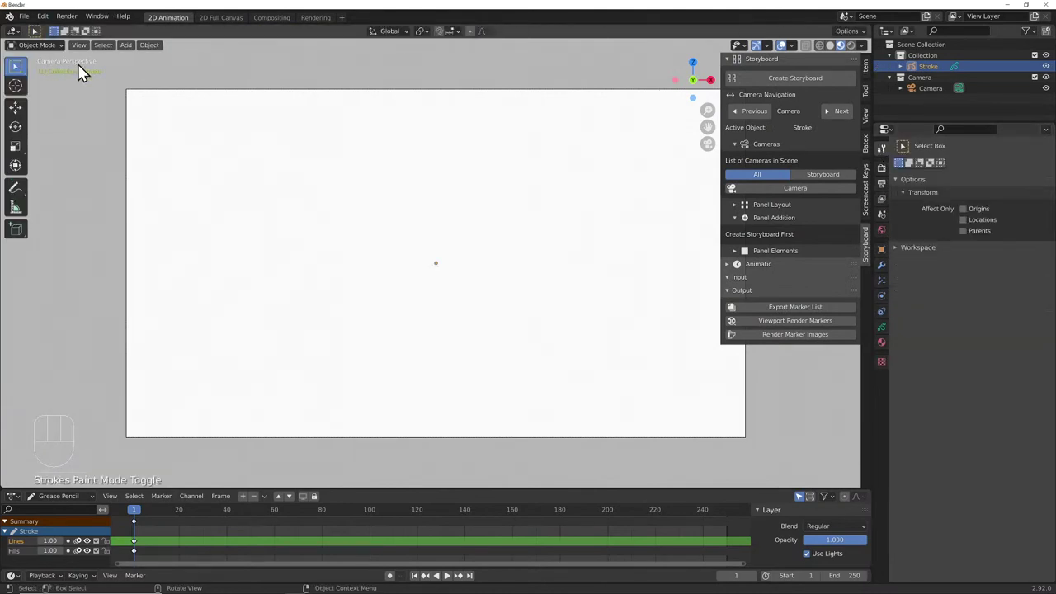
click(899, 248)
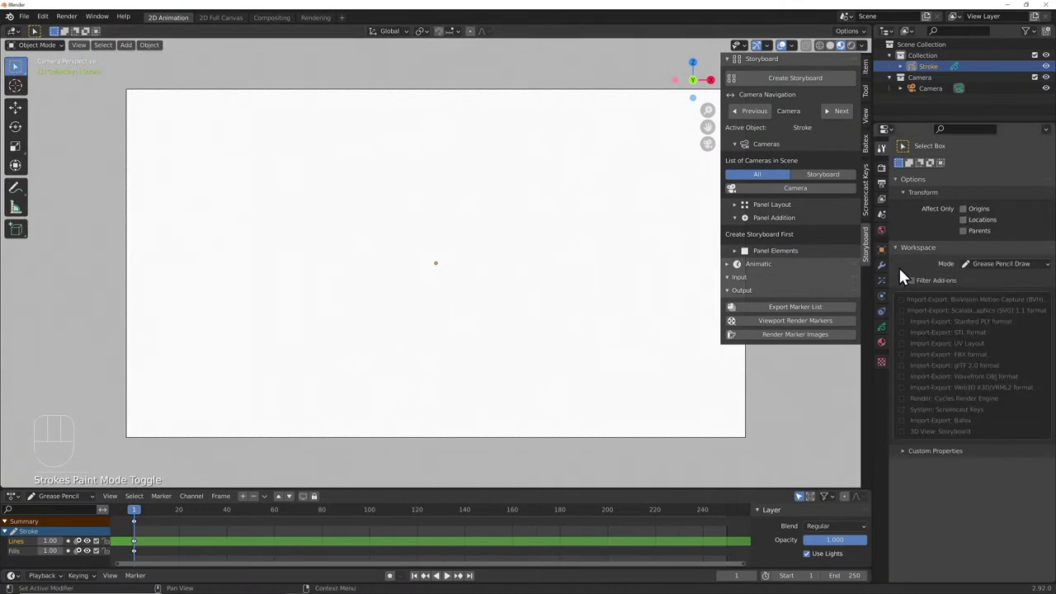
click(911, 280)
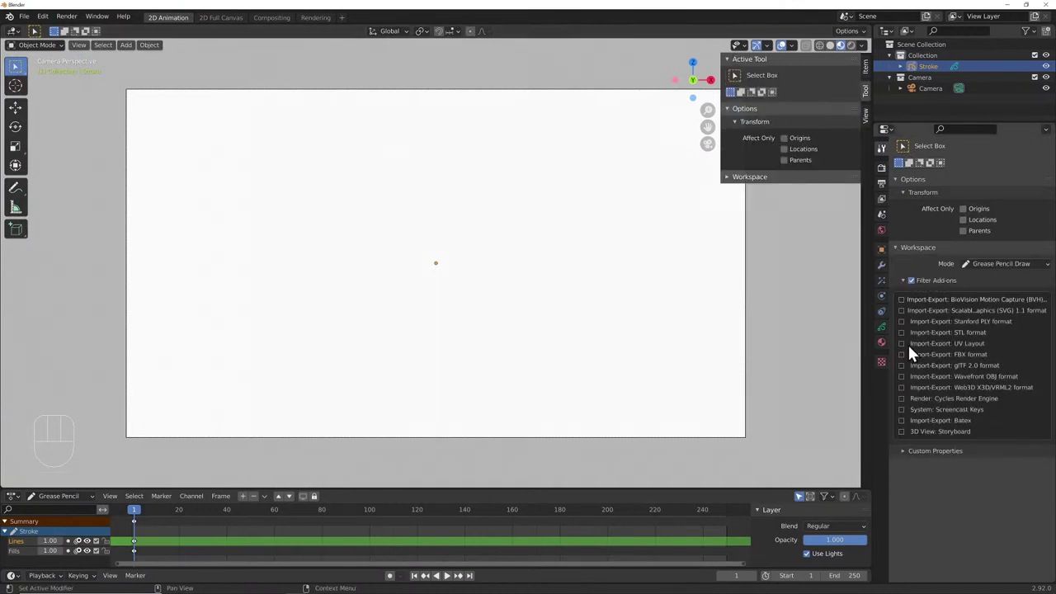
click(900, 431)
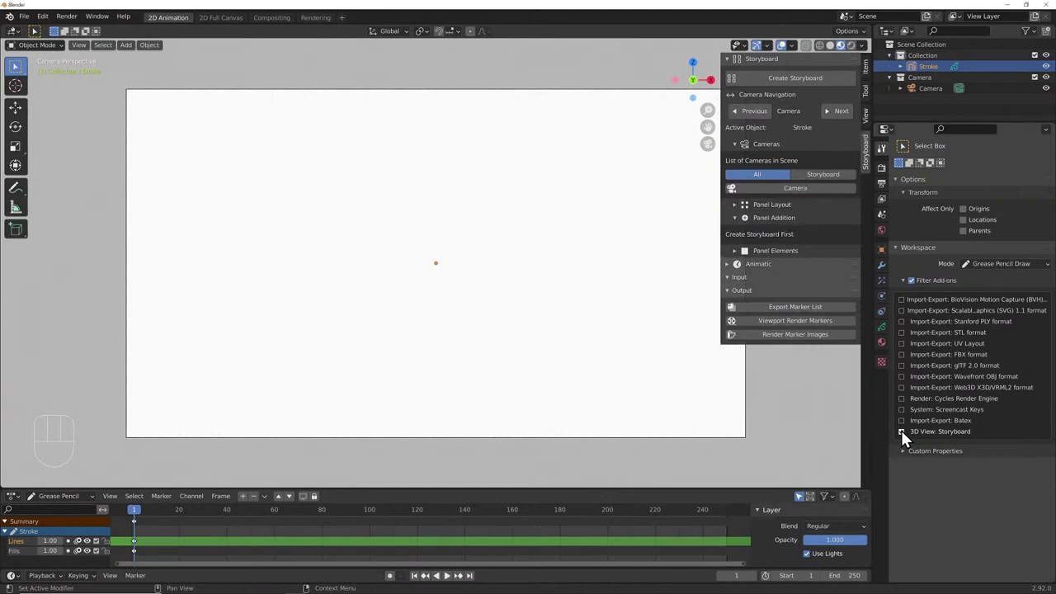
click(902, 409)
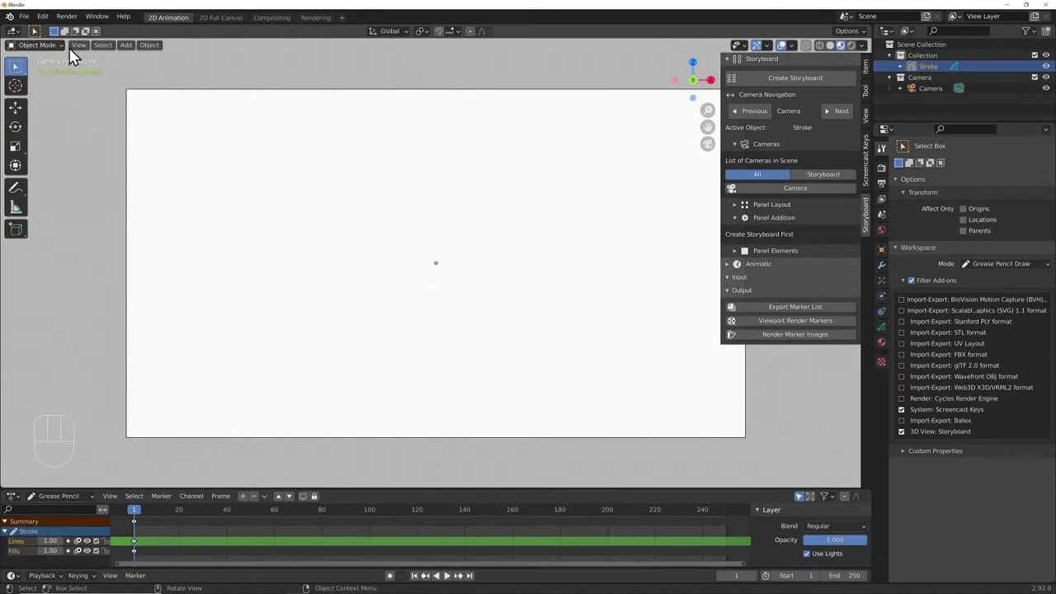
- Create a storyboard of panels named Shot, 4 horizontal by 3 vertical, with an animatic time jump of 24 frames
click(795, 77)
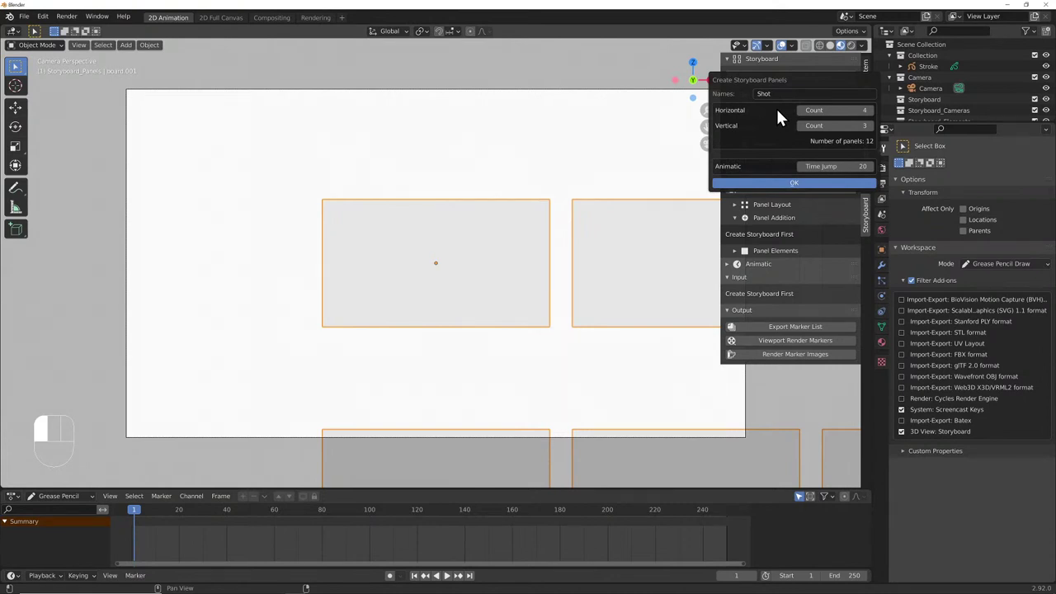
click(870, 109)
key(Escape)
click(800, 125)
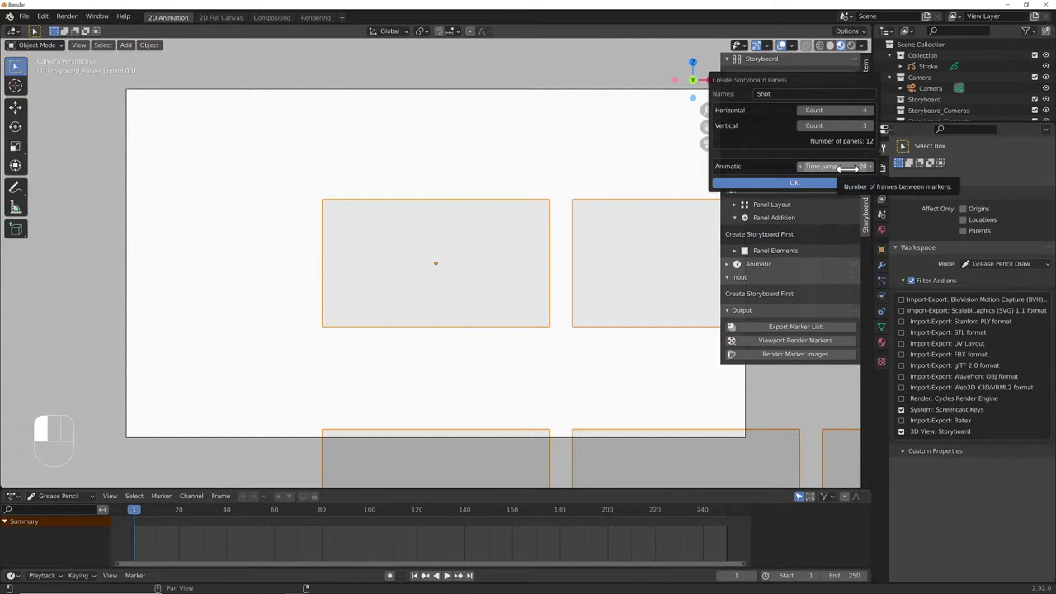
click(847, 166)
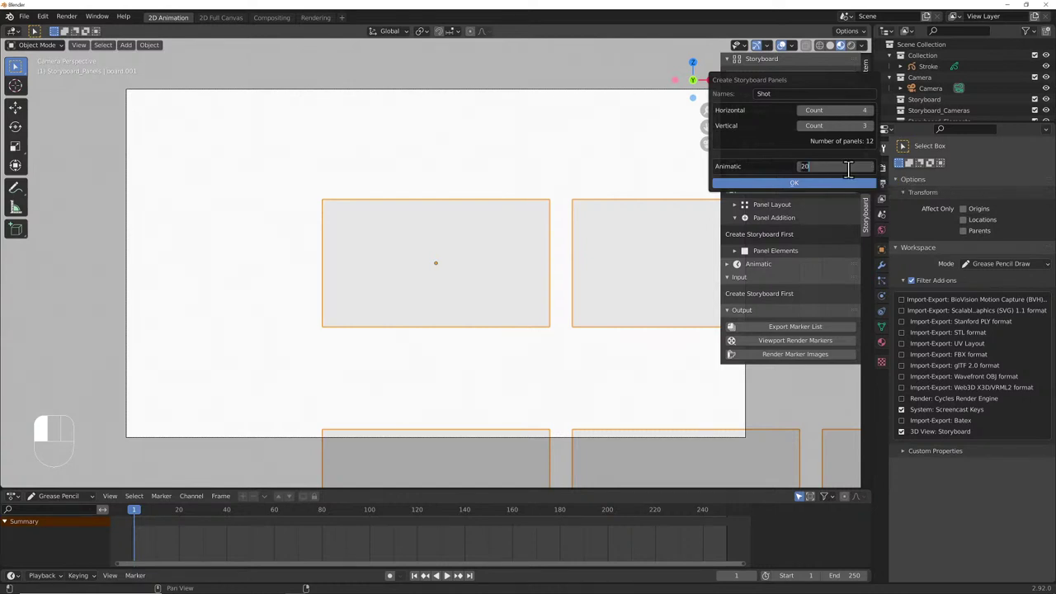
text(25)
key(BackSpace)
text(4)
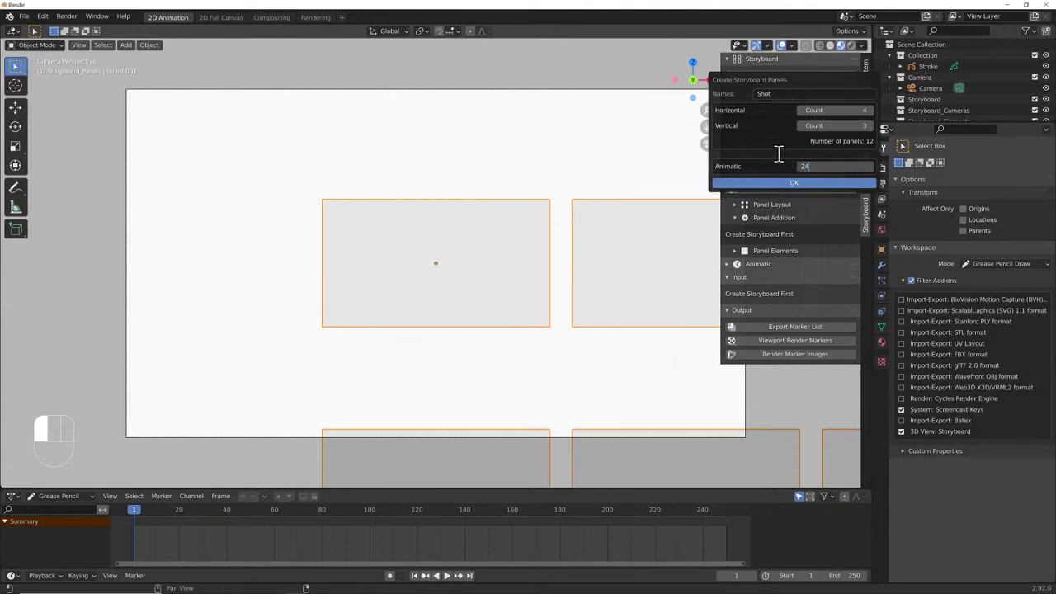
key(Return)
click(780, 183)
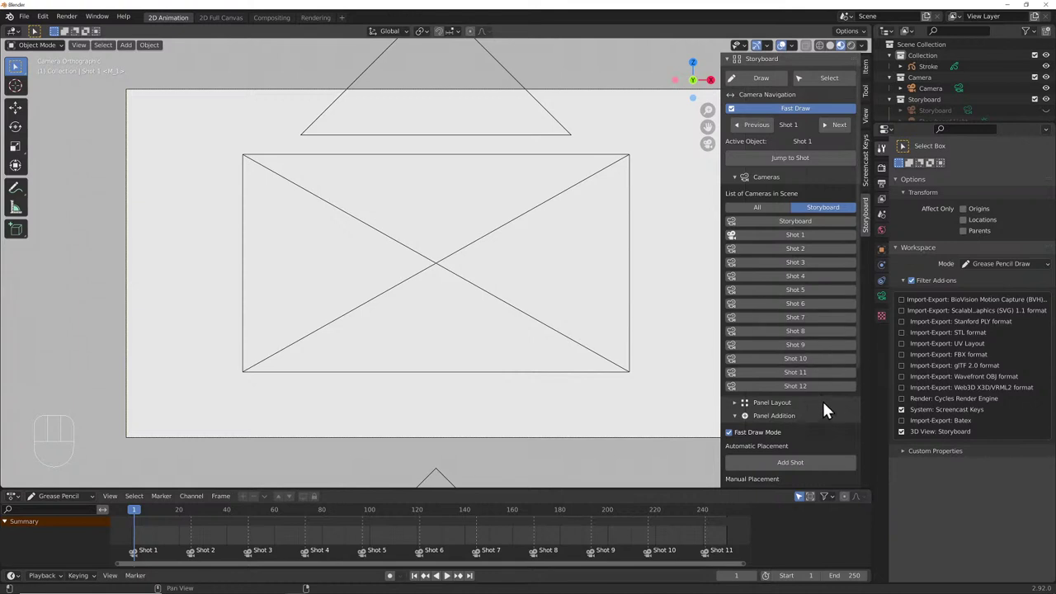
- Make Storyboard the active camera and inspect the full panel grid and its shot cameras in perspective
click(817, 219)
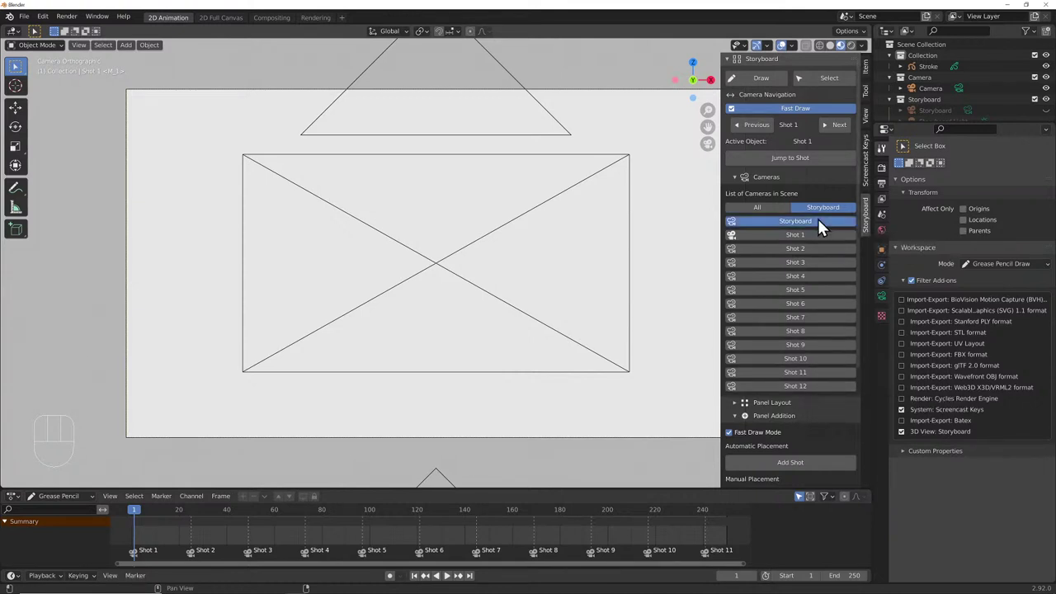
shift+middle_drag(577, 277, 513, 283)
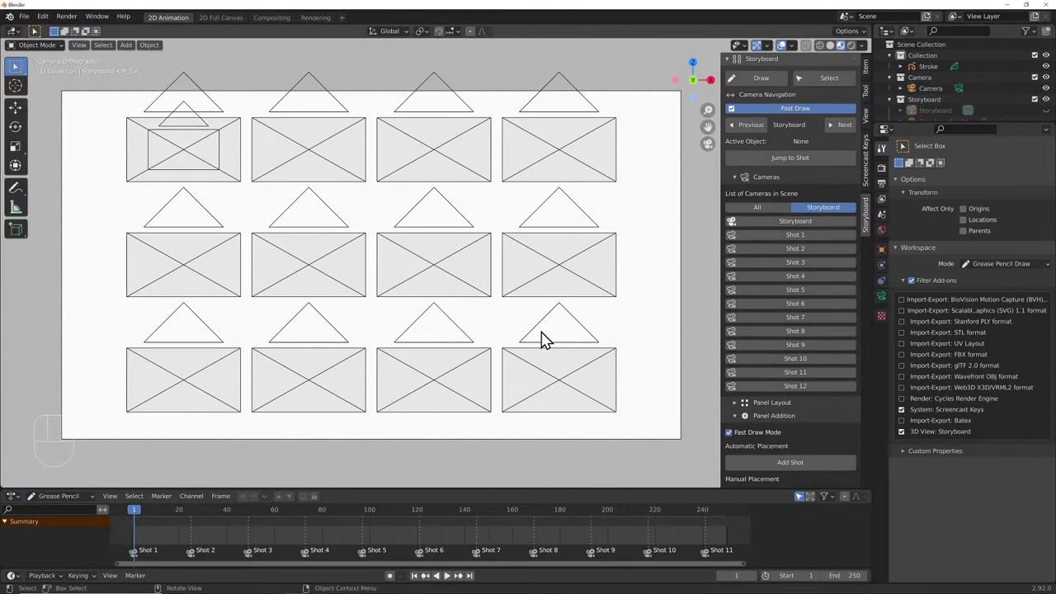
middle_drag(644, 273, 447, 344)
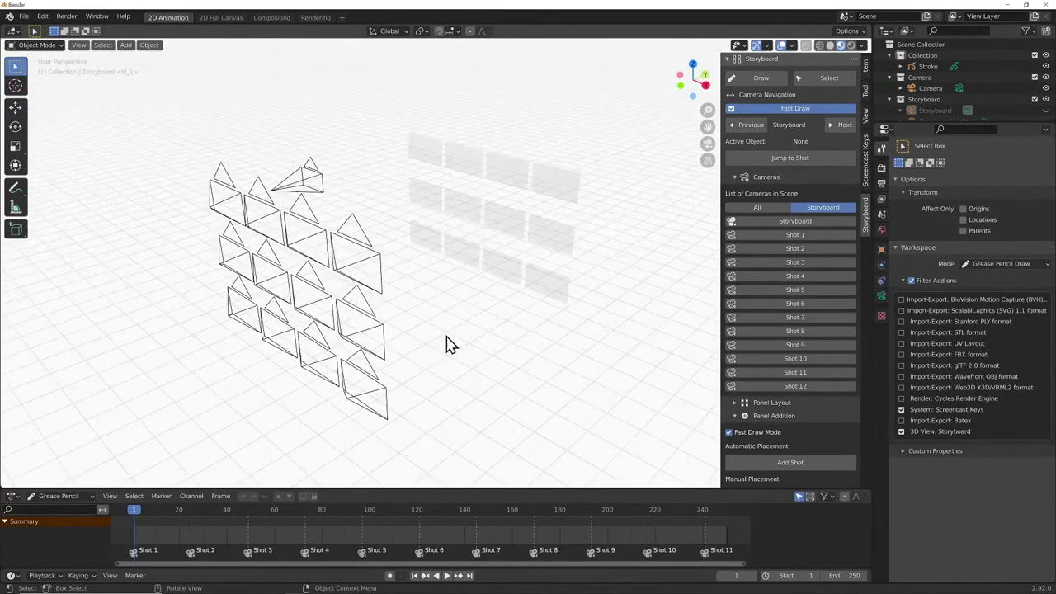
- Inspect the second and fourth boards of the top row, checking the fourth board's mesh, data and object properties
click(475, 167)
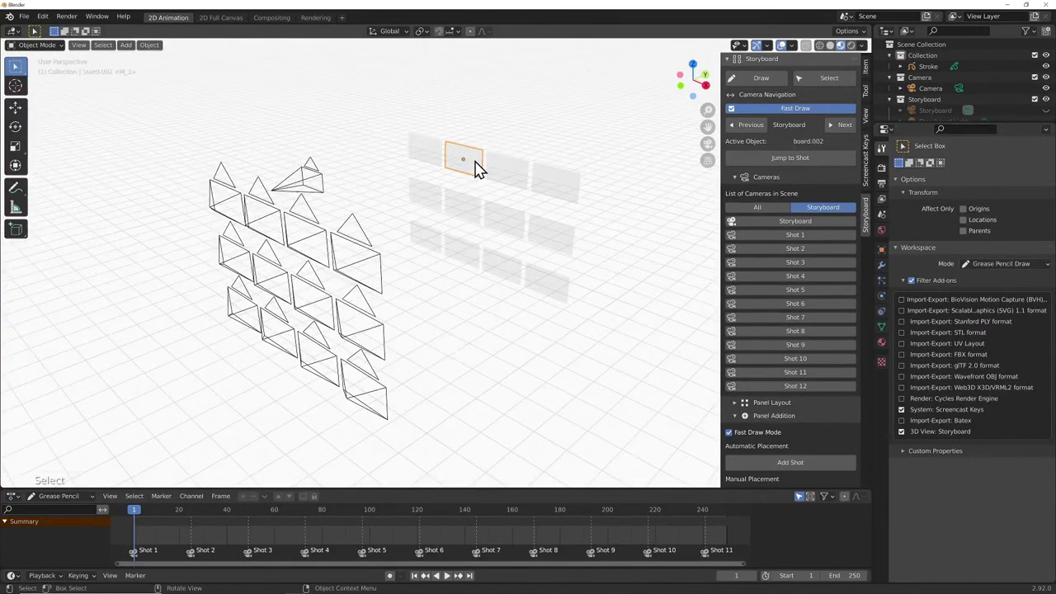
click(566, 185)
key(Tab)
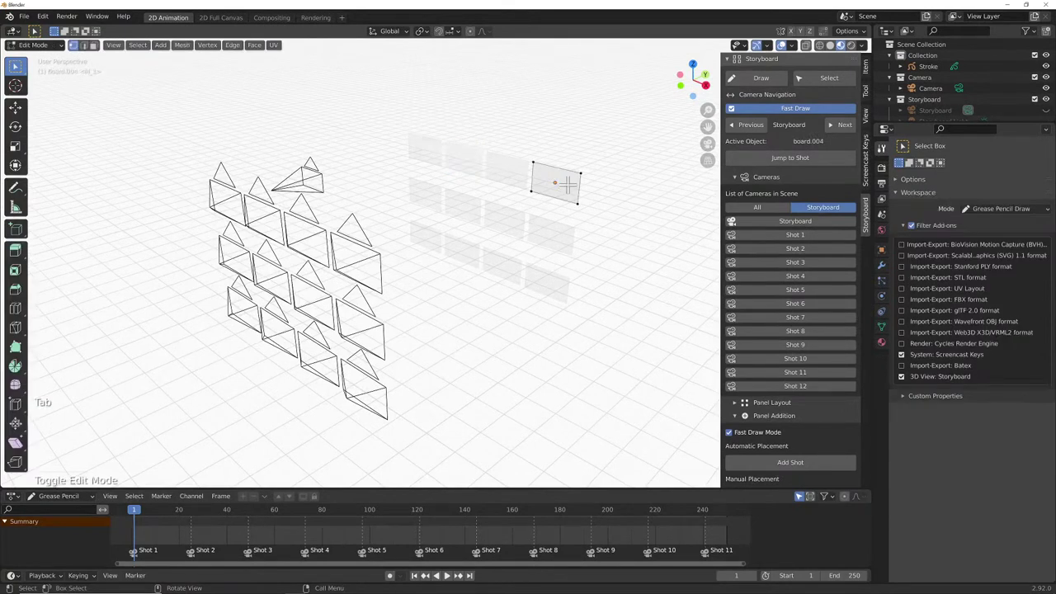
key(Tab)
key(Tab)
key(Tab)
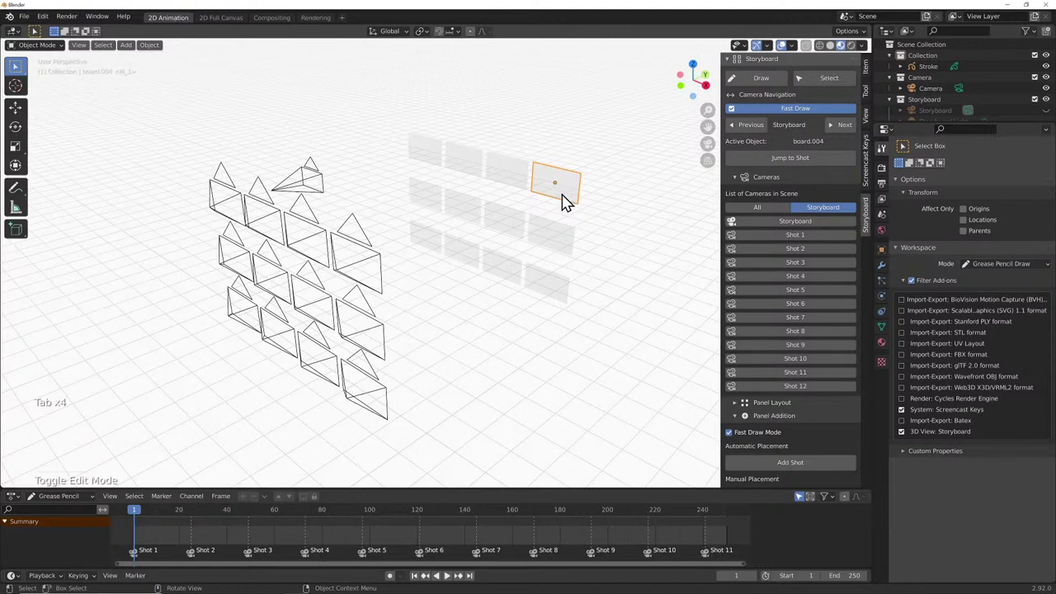
click(881, 325)
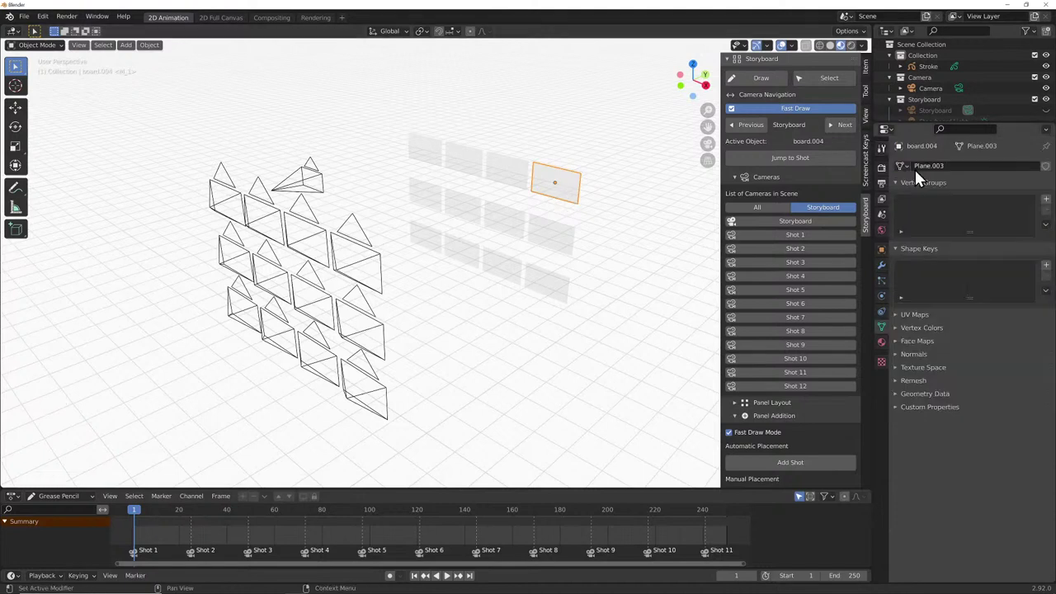
click(881, 248)
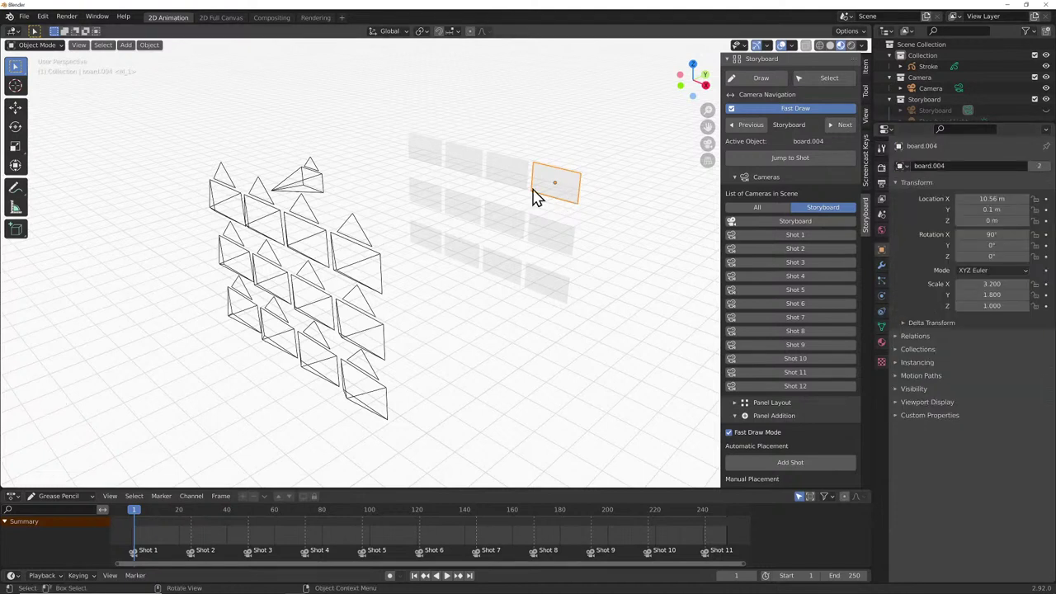
- Select the first board of the top row and check its mesh geometry and material settings
click(422, 157)
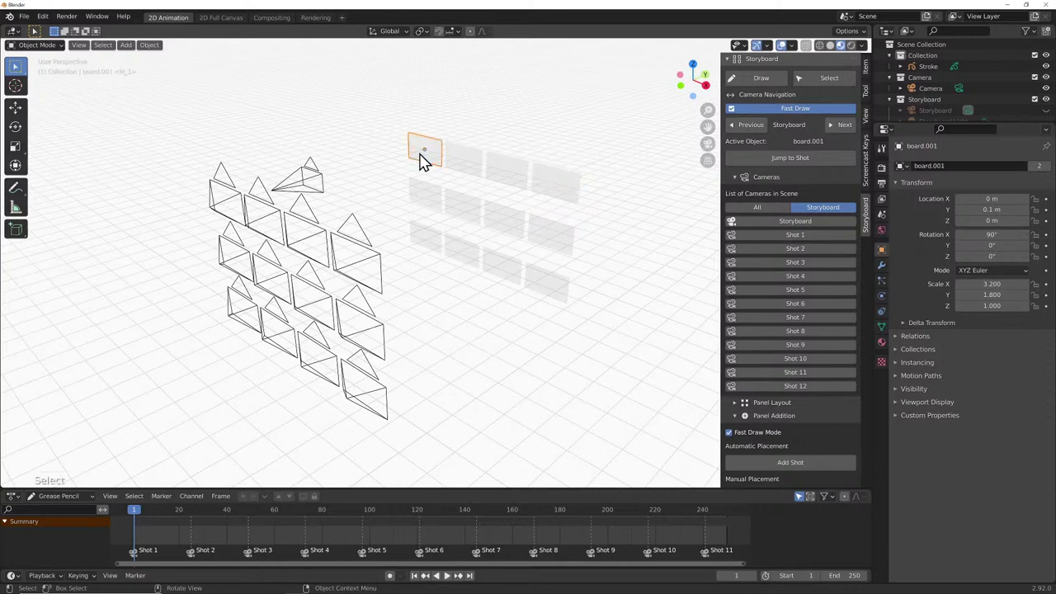
key(Tab)
key(Tab)
click(879, 341)
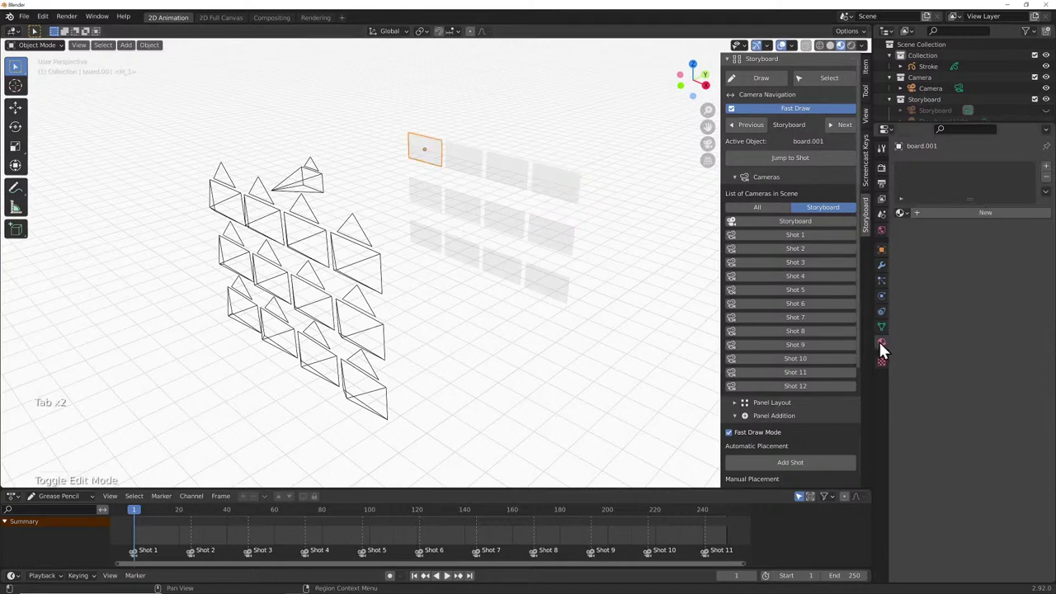
- Give the first board a new material with a Diffuse BSDF surface and a mid-grey colour
click(900, 211)
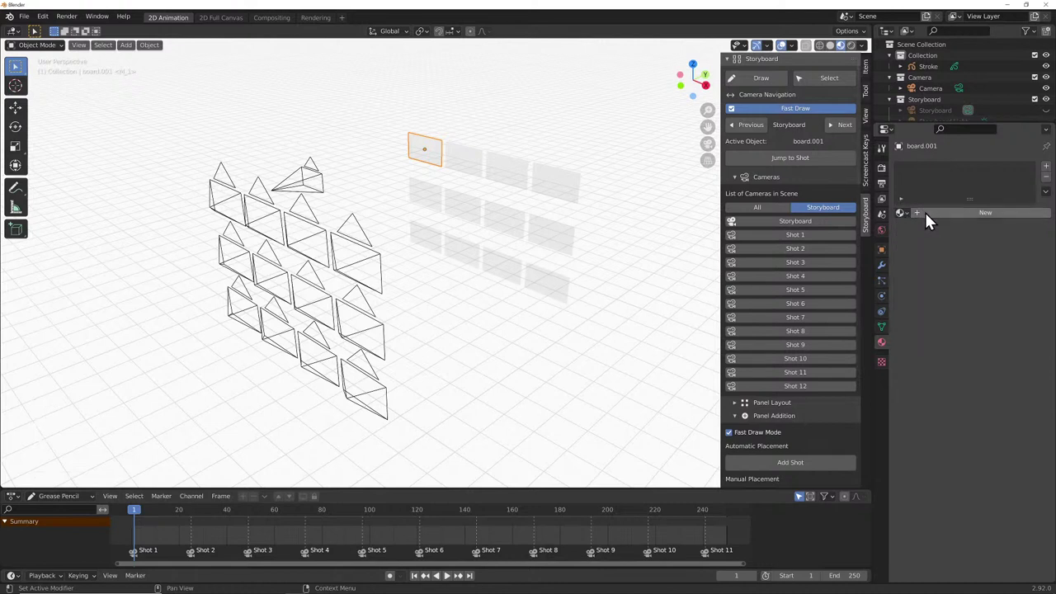
click(925, 212)
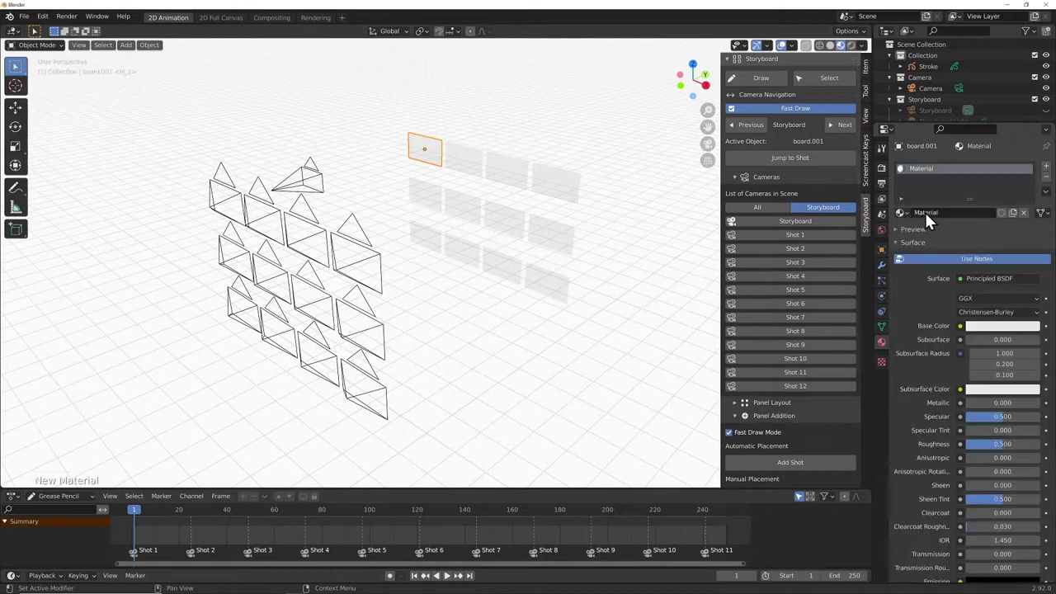
click(965, 278)
click(921, 338)
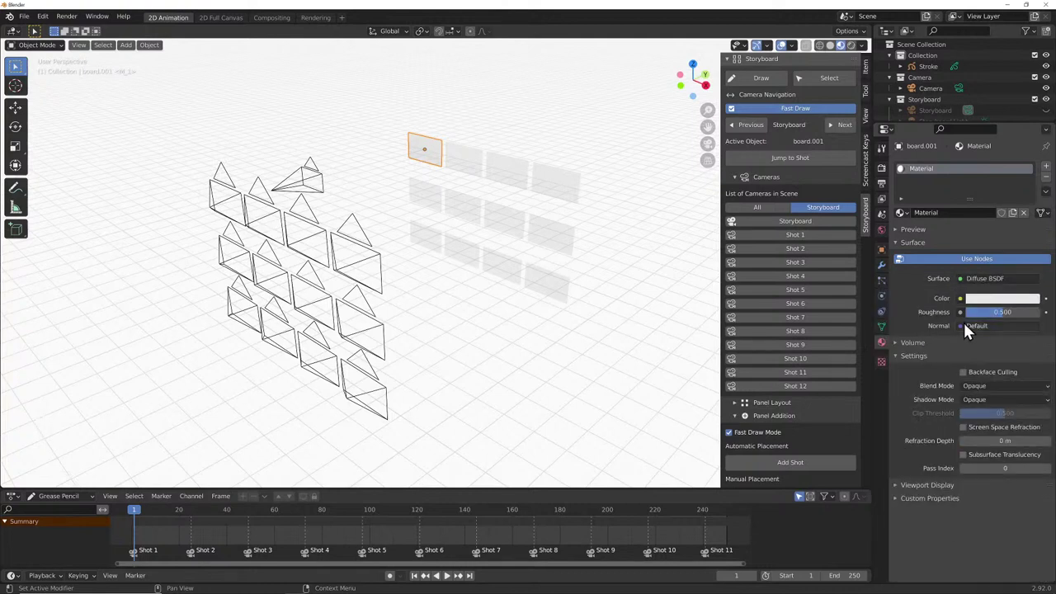
click(994, 298)
mouse_move(1030, 188)
mouse_down()
mouse_move(1030, 213)
mouse_move(1030, 176)
mouse_up()
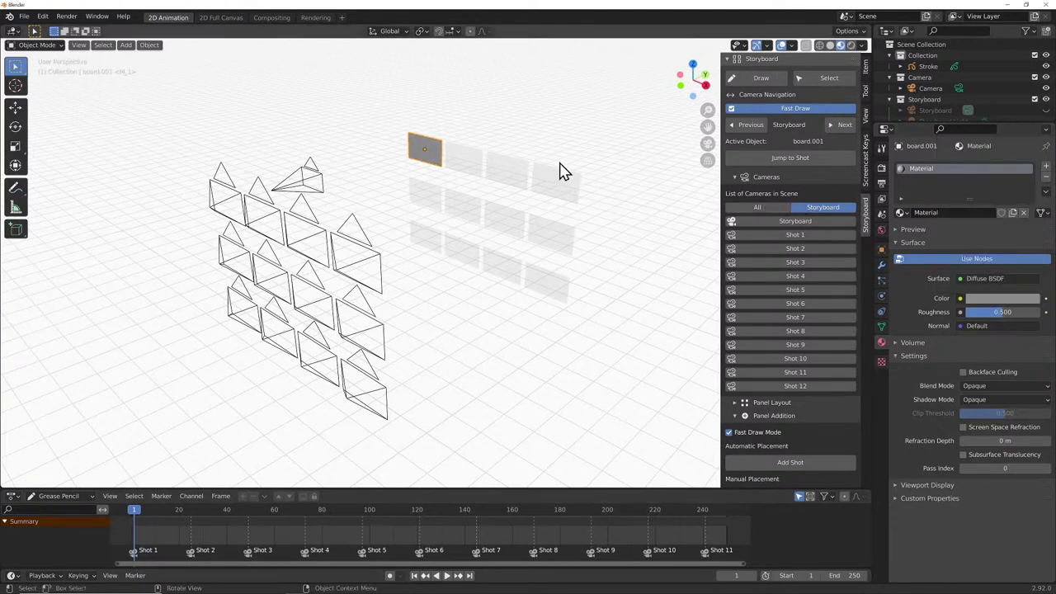
- Link the first board's grey material to the other eleven boards, keeping the first board as the active source
click(471, 171)
shift+click(503, 175)
shift+click(554, 185)
shift+click(556, 239)
shift+click(554, 289)
shift+click(459, 256)
shift+click(427, 245)
shift+click(431, 199)
shift+click(464, 211)
shift+click(505, 224)
shift+click(503, 268)
shift+click(429, 161)
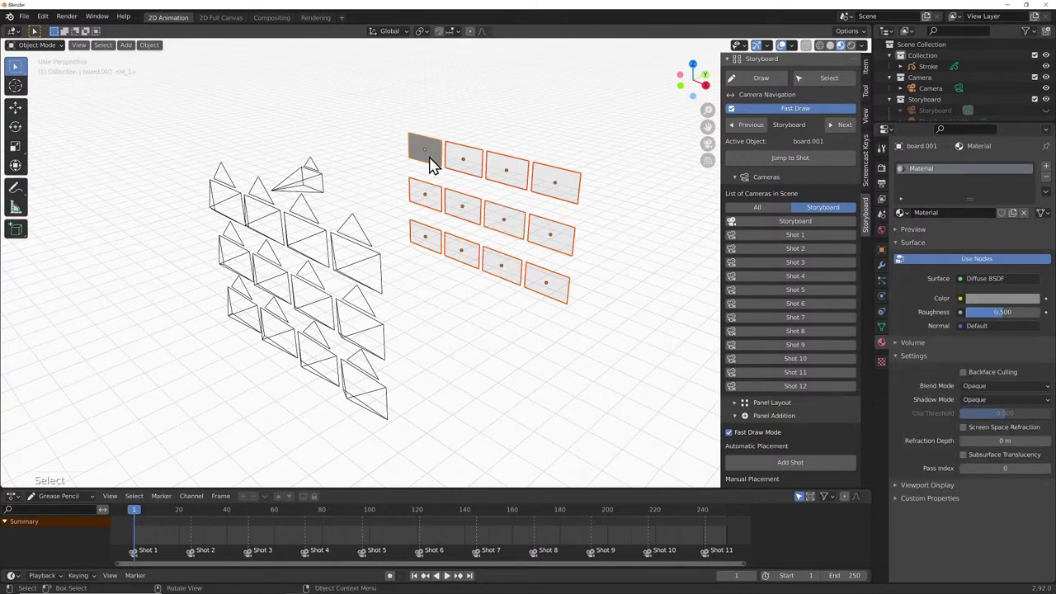
key(ctrl+l)
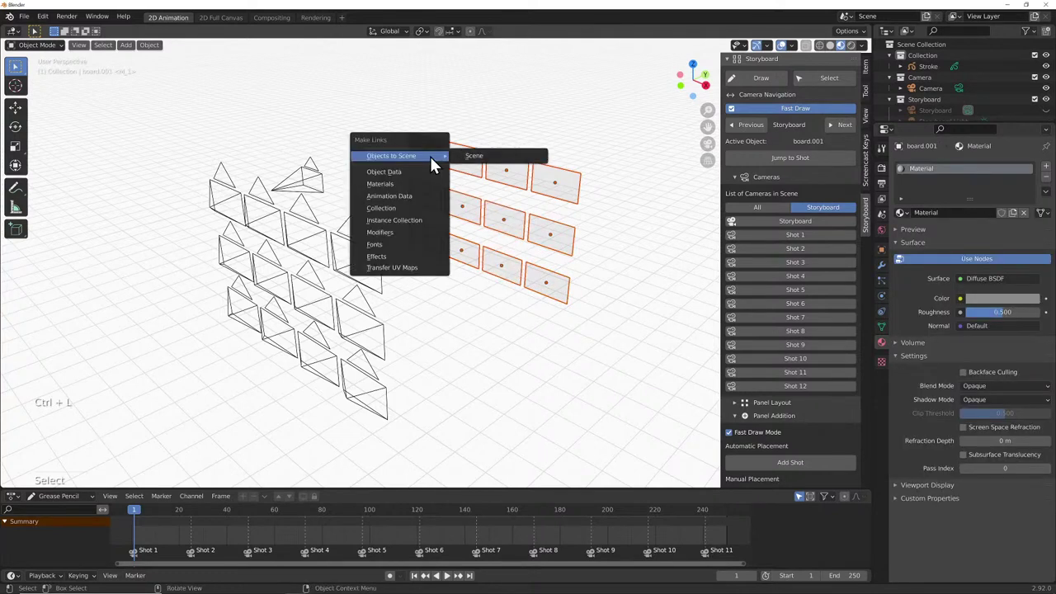
click(392, 189)
click(426, 155)
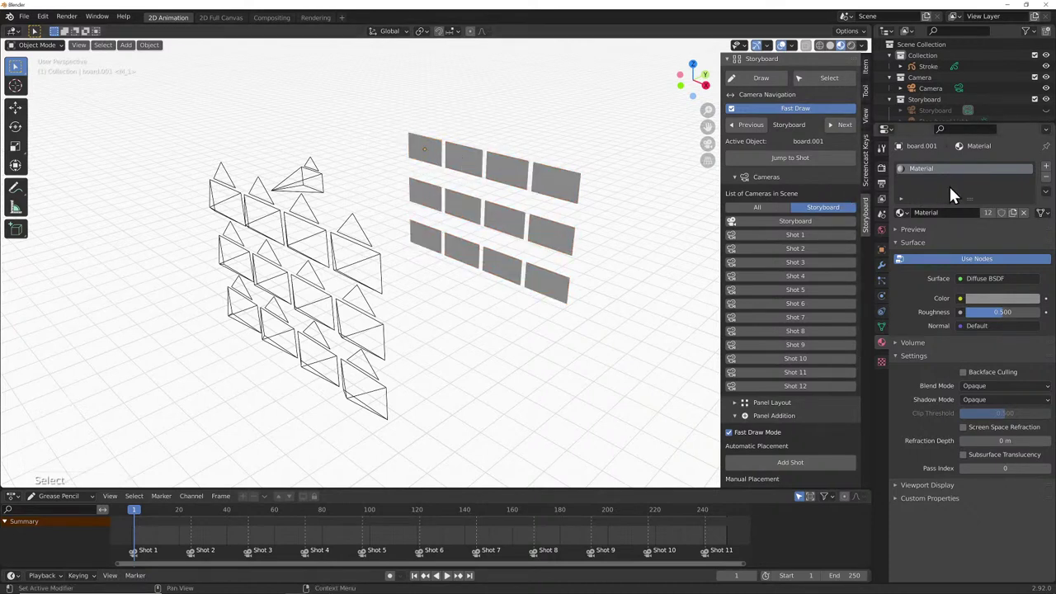
- Rename the boards' shared material to Background
double_click(943, 212)
text(bBackground)
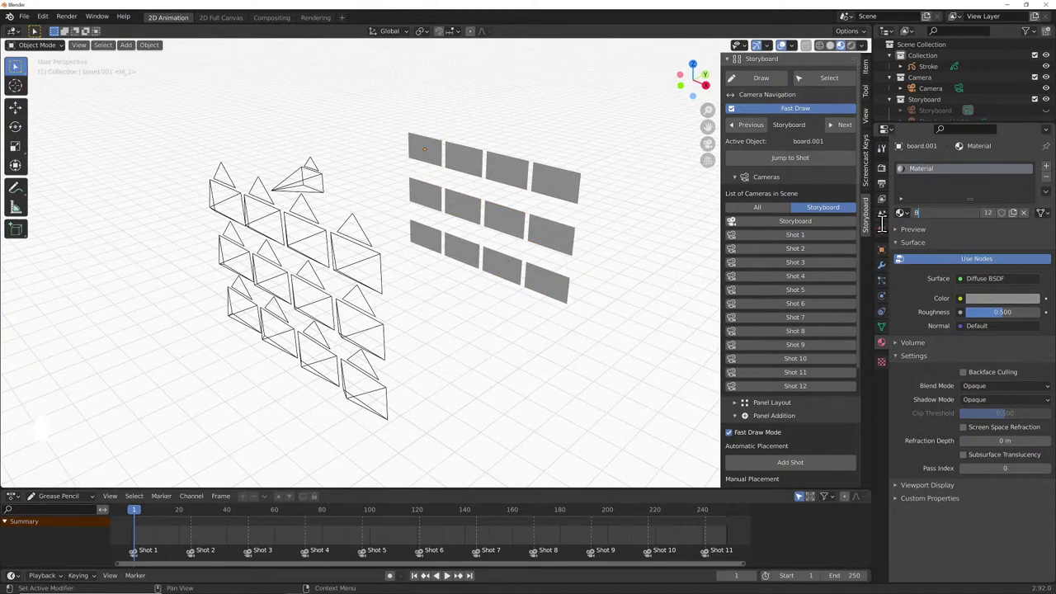
key(Return)
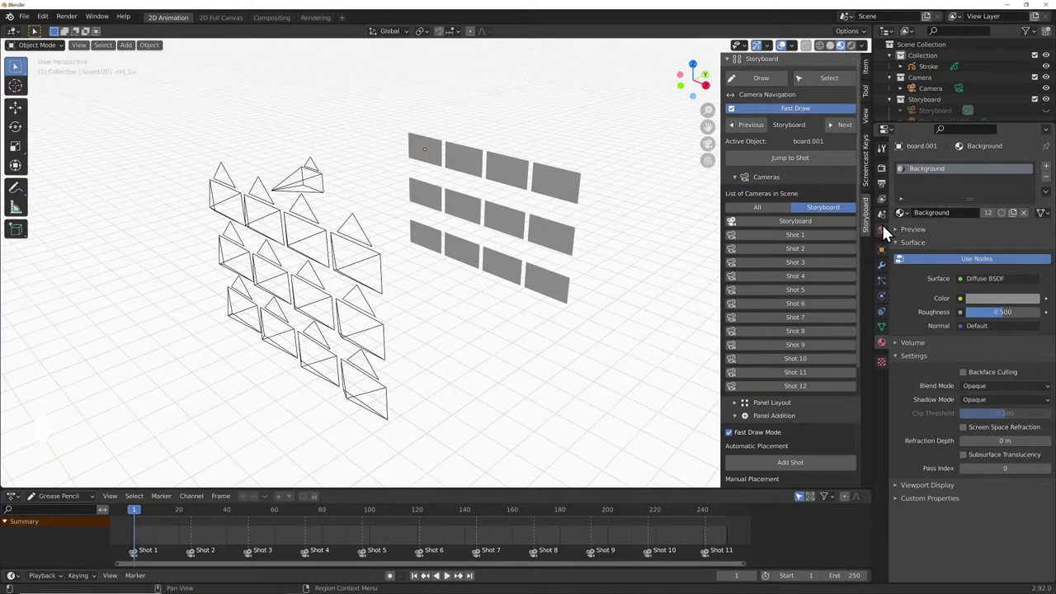
- View the grey boards through the Storyboard camera, then through the Shot 1 and Shot 2 cameras
click(798, 224)
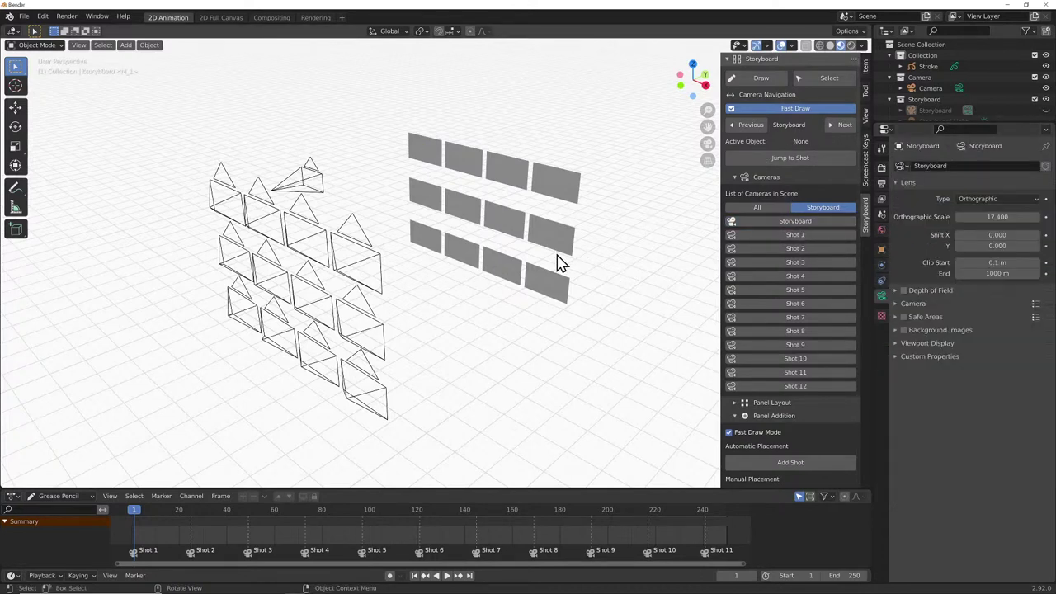
key(KP_0)
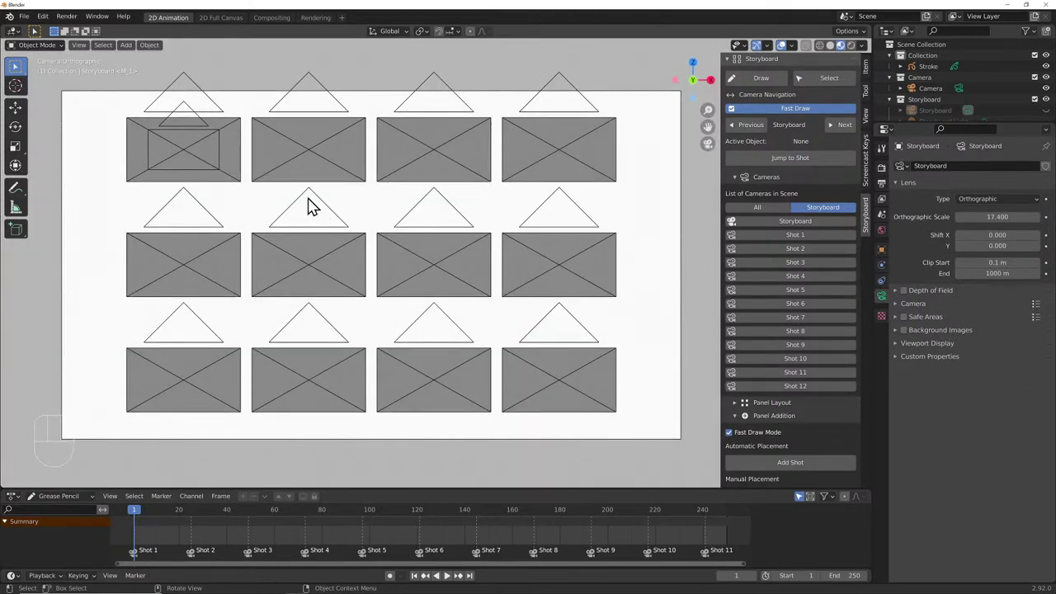
click(241, 190)
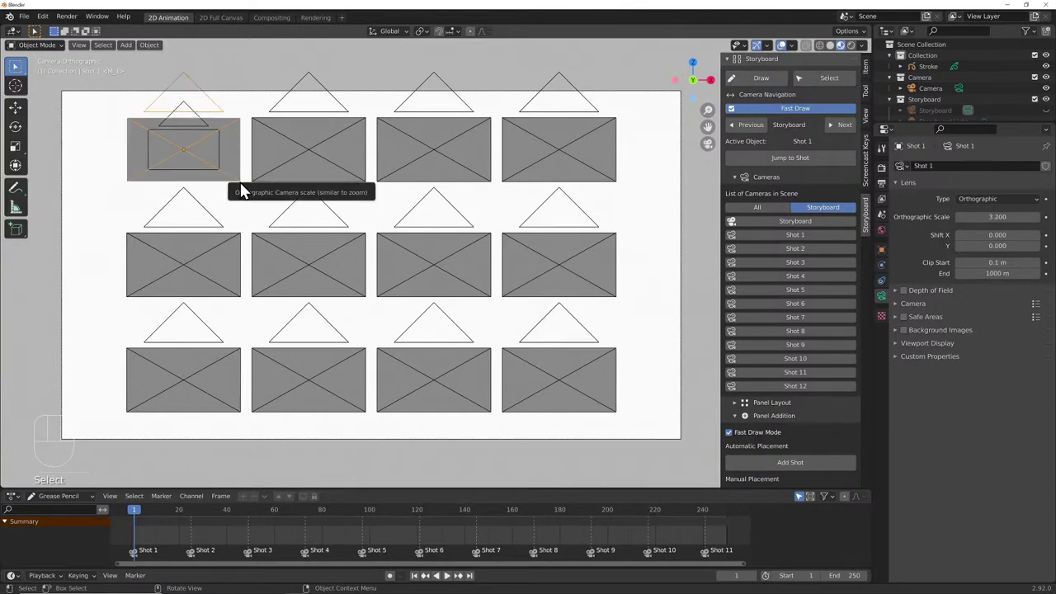
key(ctrl+KP_0)
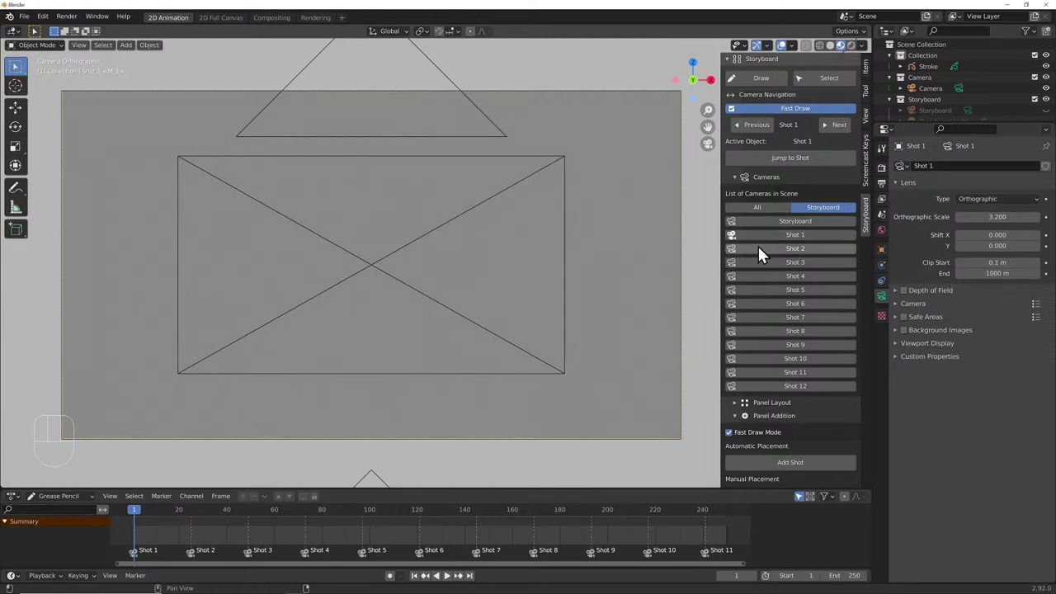
click(792, 248)
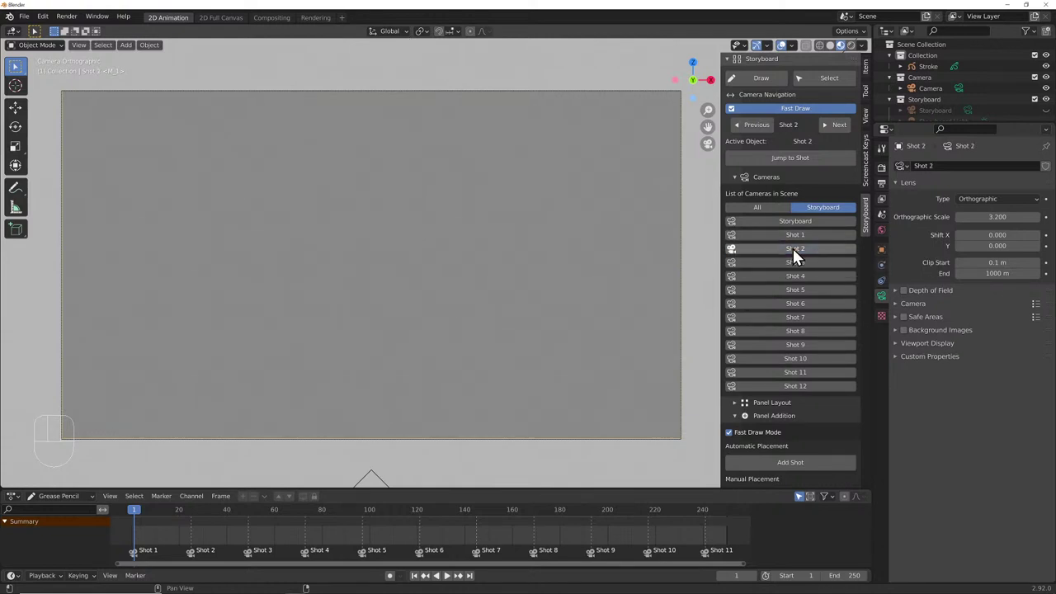
- Return to a perspective view of the boards and cameras and turn off Scene World in the viewport shading
mouse_move(595, 226)
middle_down()
mouse_move(556, 247)
mouse_move(520, 246)
mouse_move(349, 322)
middle_up()
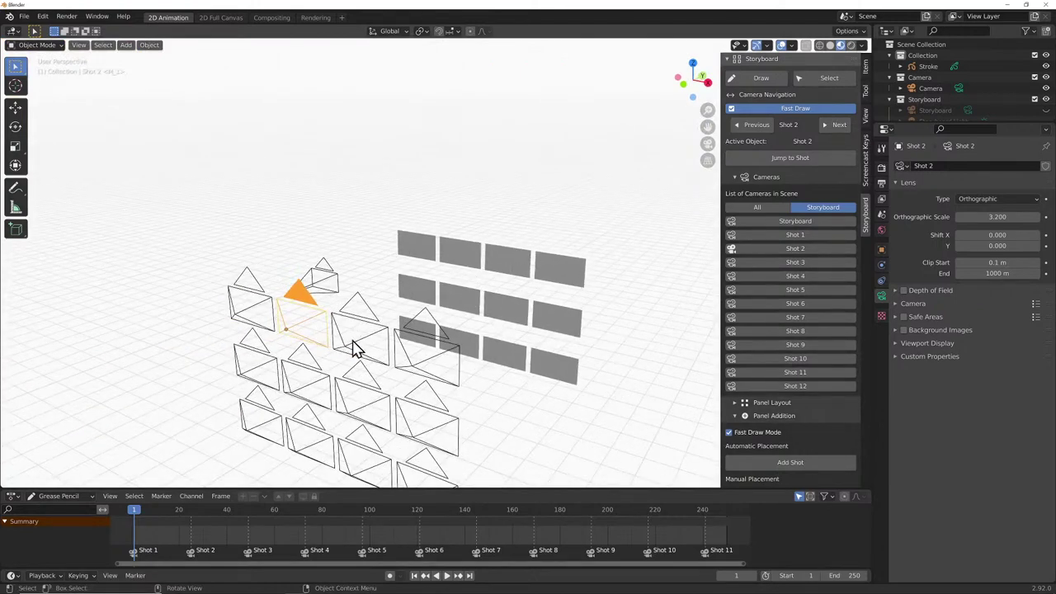
shift+middle_drag(371, 358, 392, 258)
scroll(394, 264, up, 2)
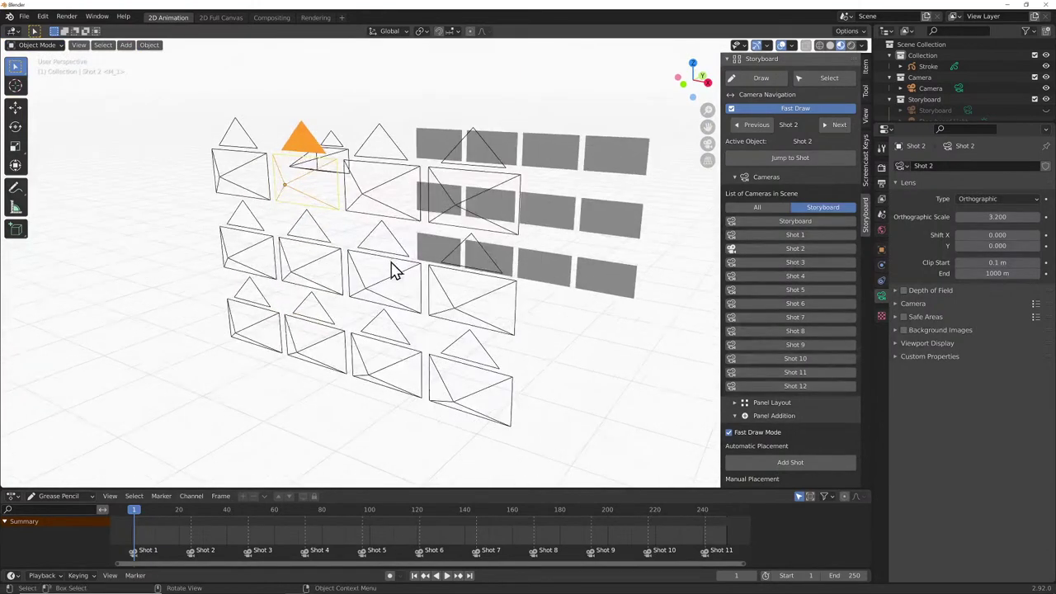
click(861, 46)
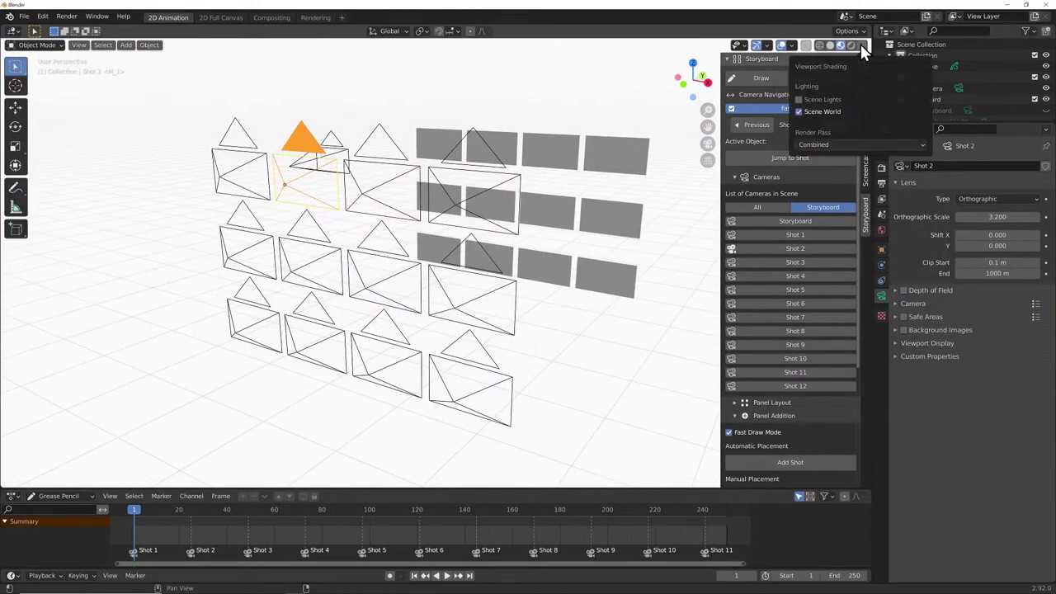
click(798, 113)
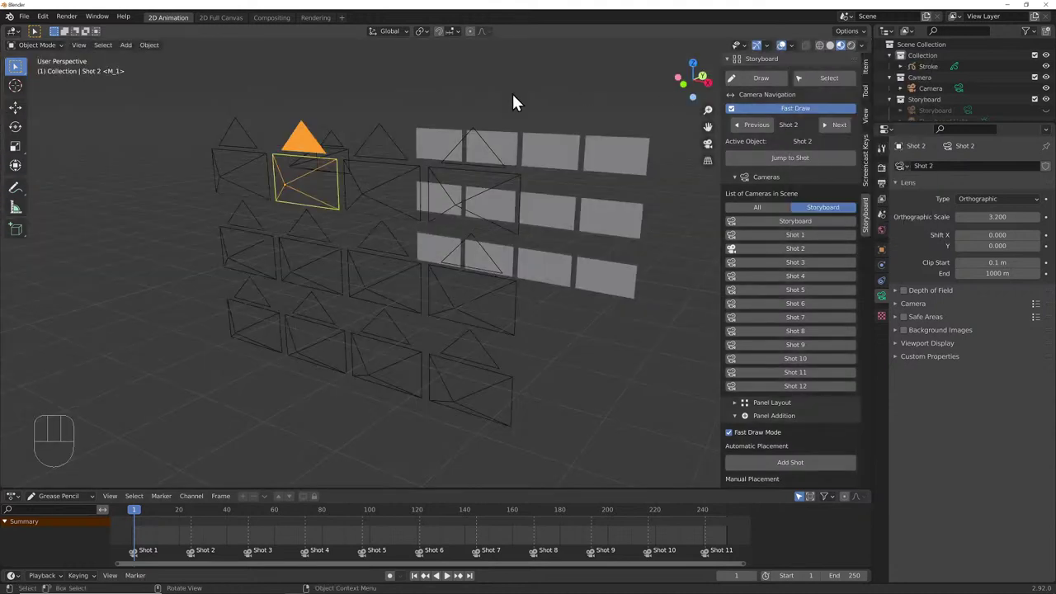
- Switch the active camera to Shot 3, Shot 7 and finally Shot 1, and look through Shot 1
middle_drag(567, 295, 545, 301)
click(805, 263)
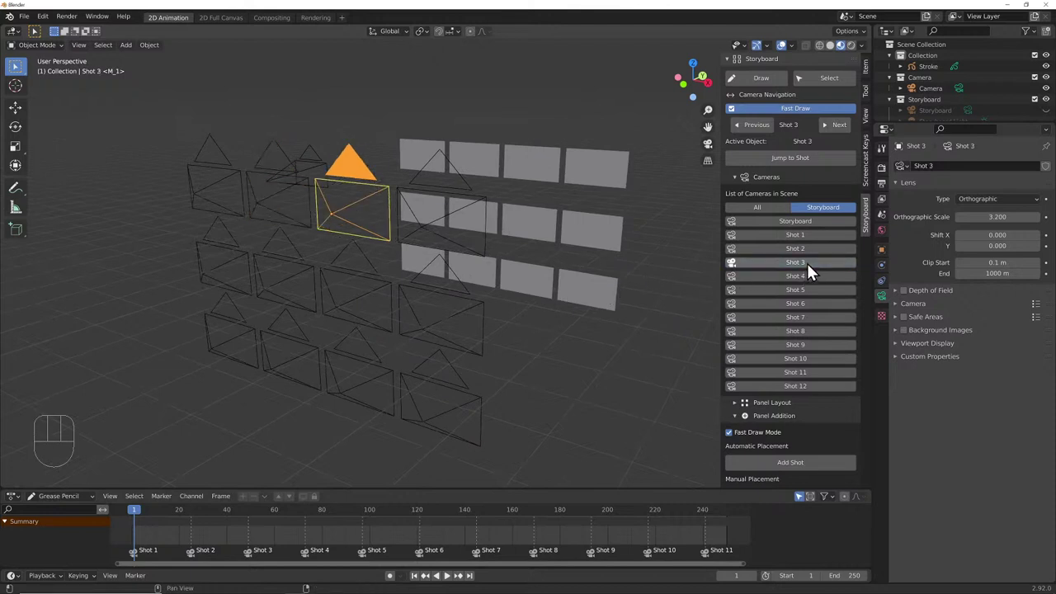
click(801, 319)
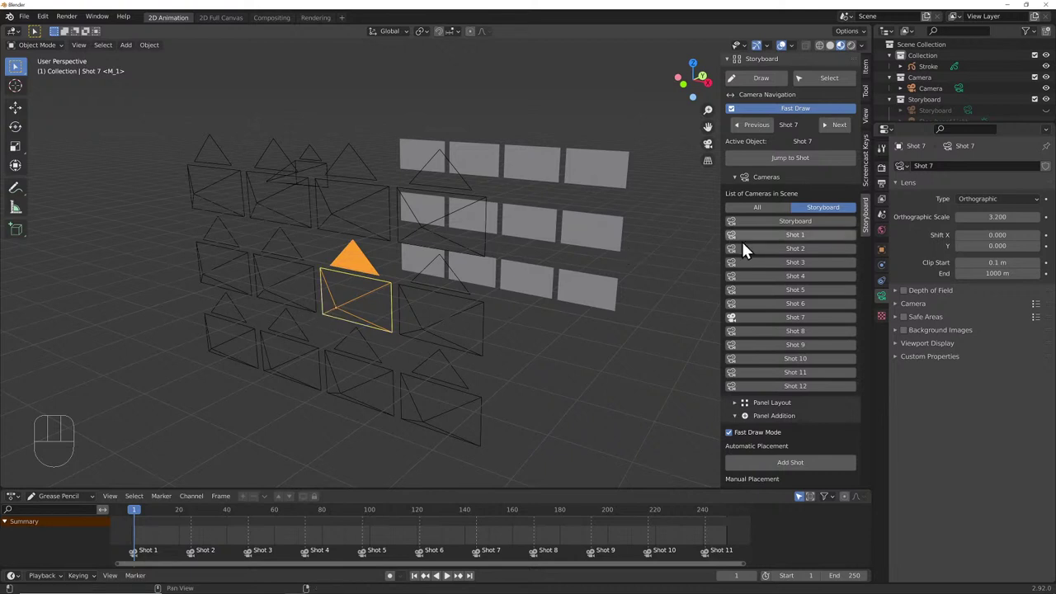
click(791, 235)
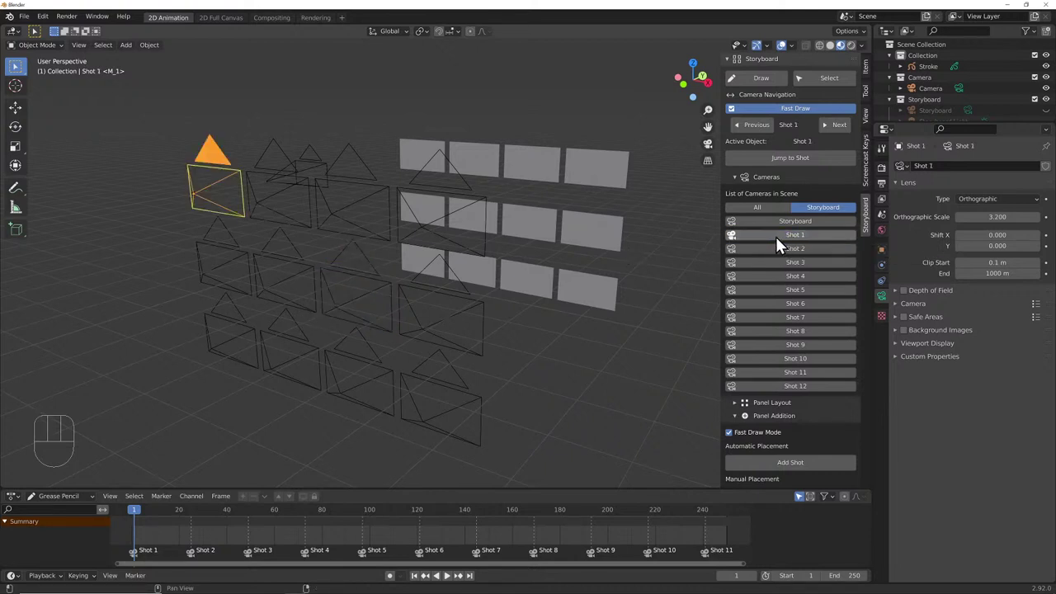
key(KP_0)
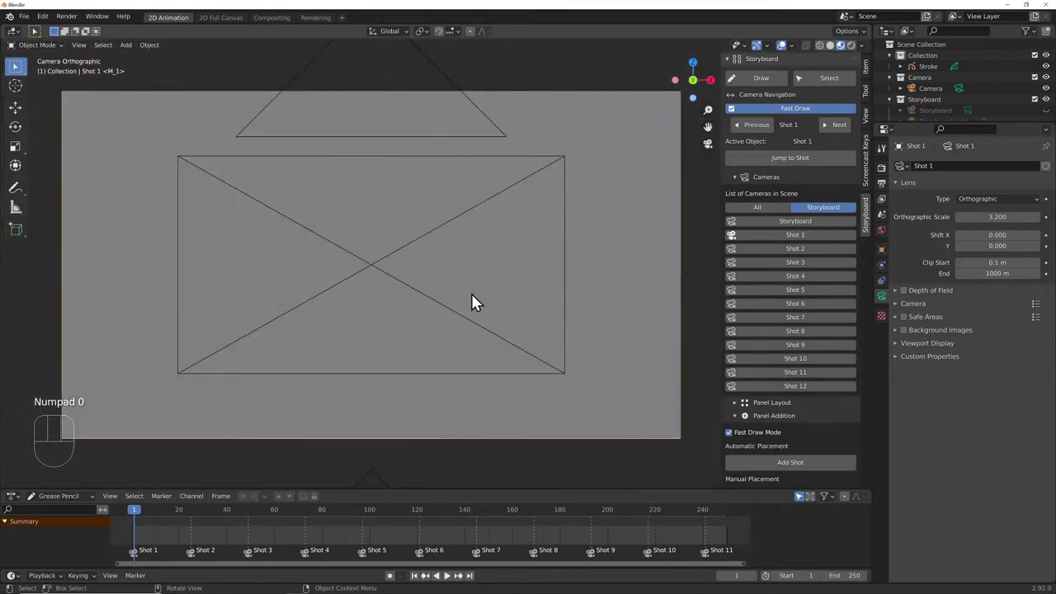
- Exclude the original Camera collection from the view layer and start a Grease Pencil drawing for Shot 1
click(1034, 78)
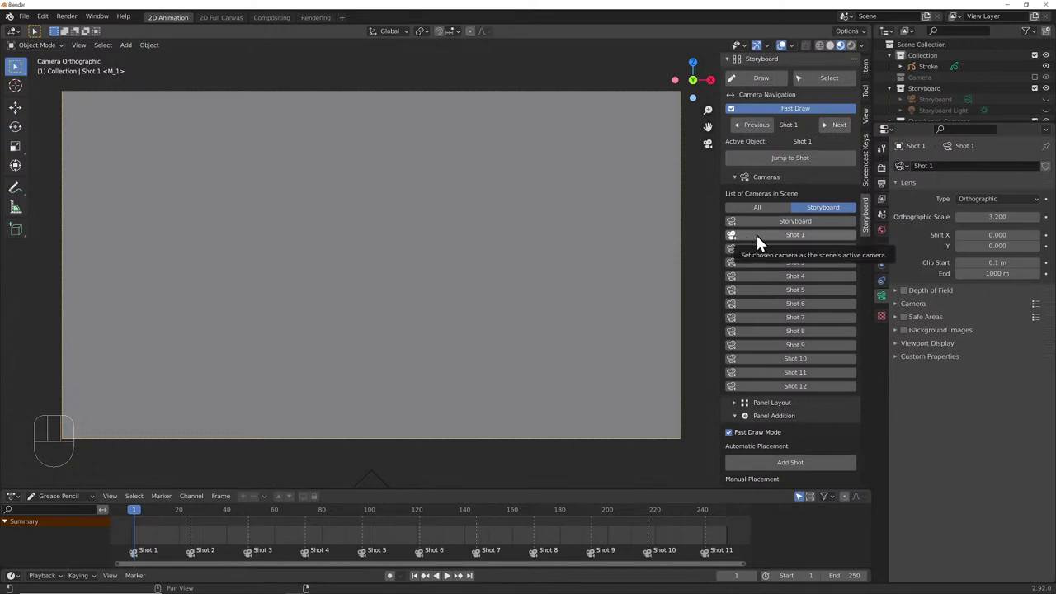
click(763, 78)
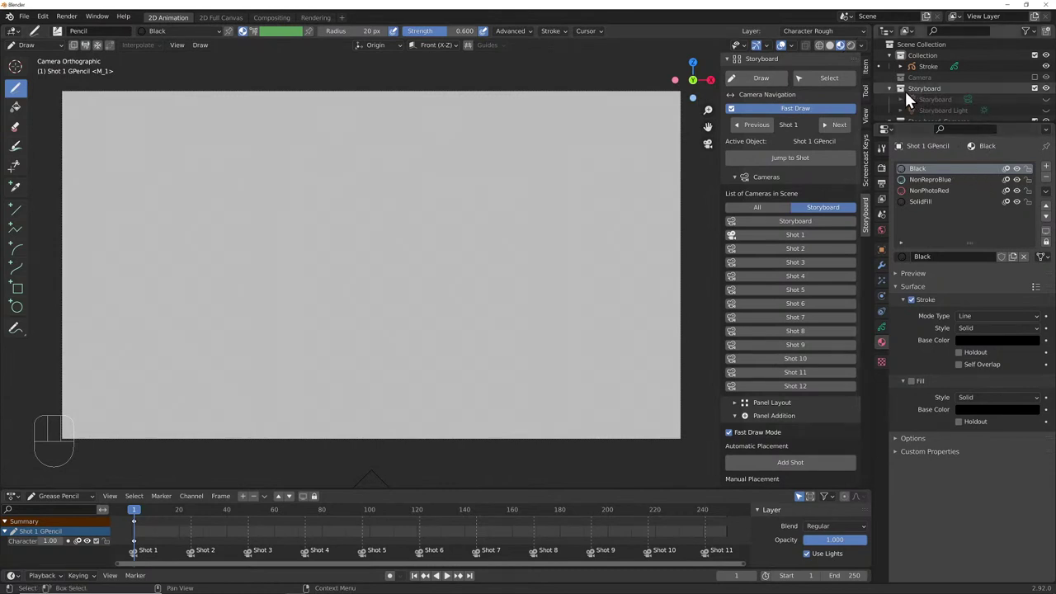
- Enlarge the Outliner, collapse the Storyboard, Storyboard_Cameras and Storyboard_Panels collections, and select the Shot 1 GPencil object
drag(922, 124, 897, 353)
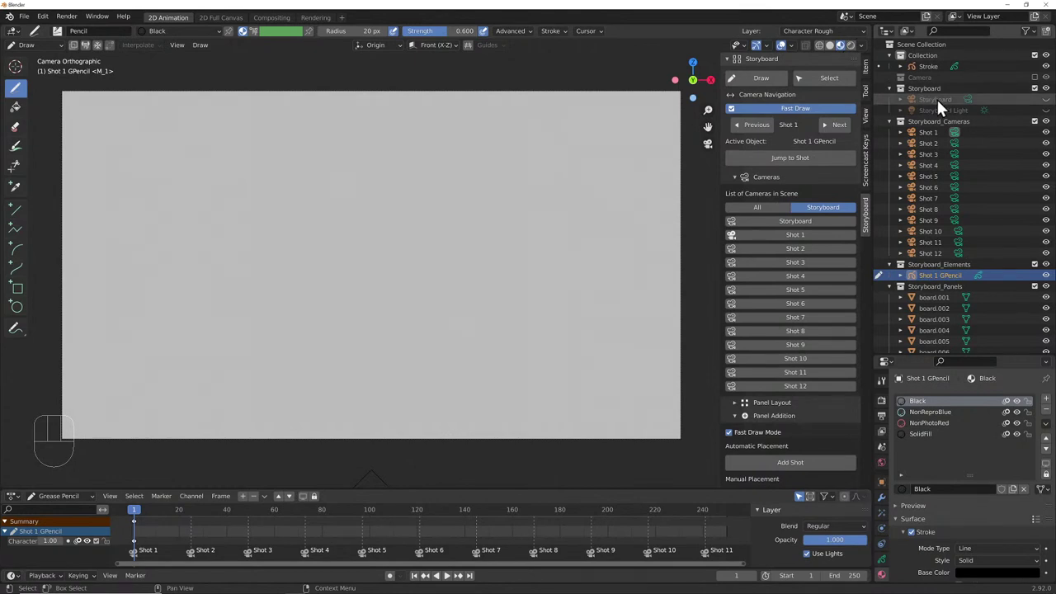
click(890, 88)
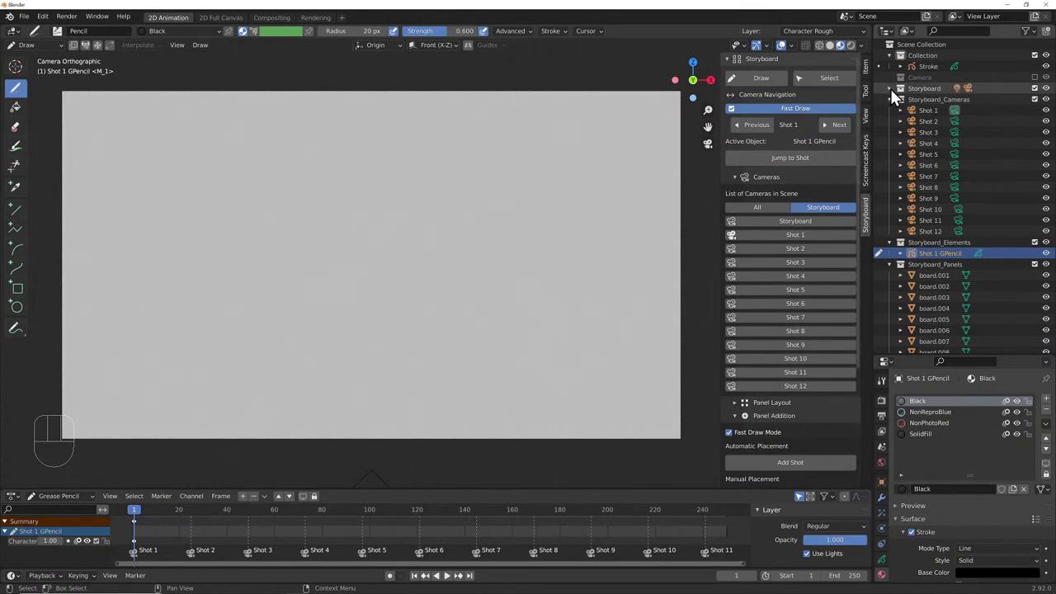
click(927, 99)
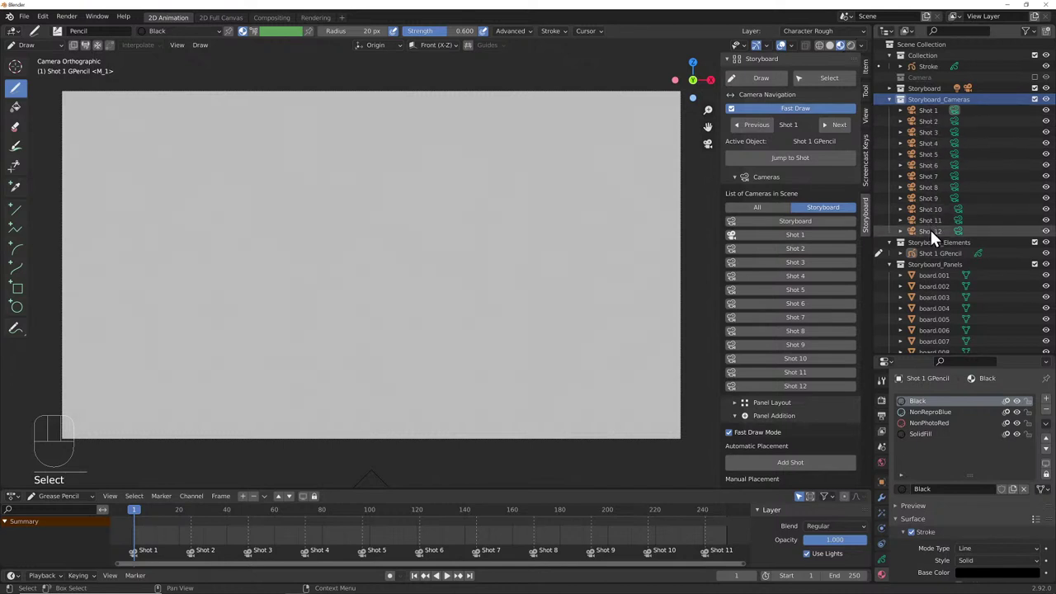
click(888, 99)
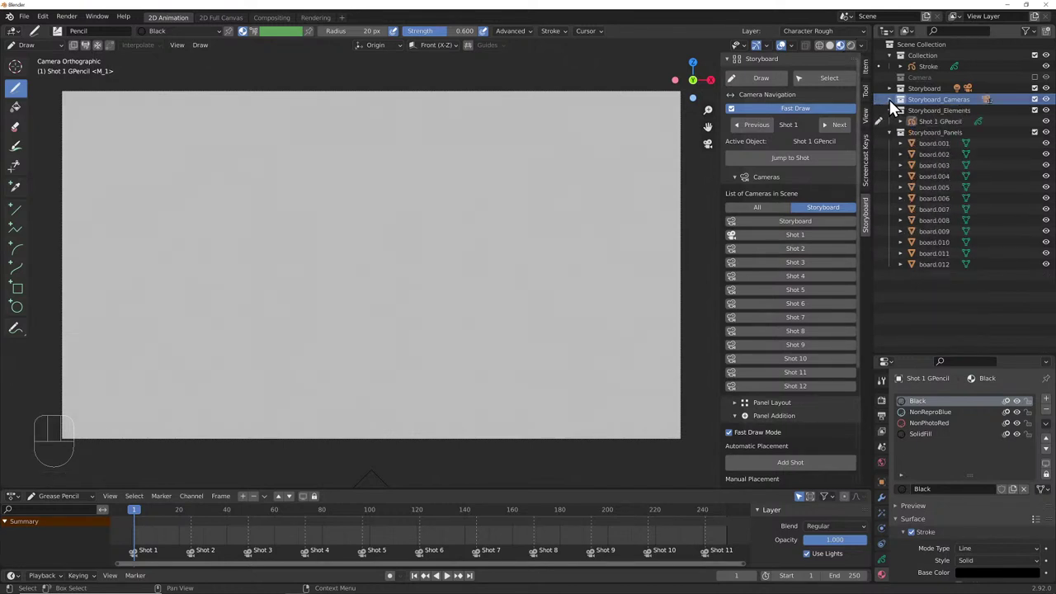
click(928, 133)
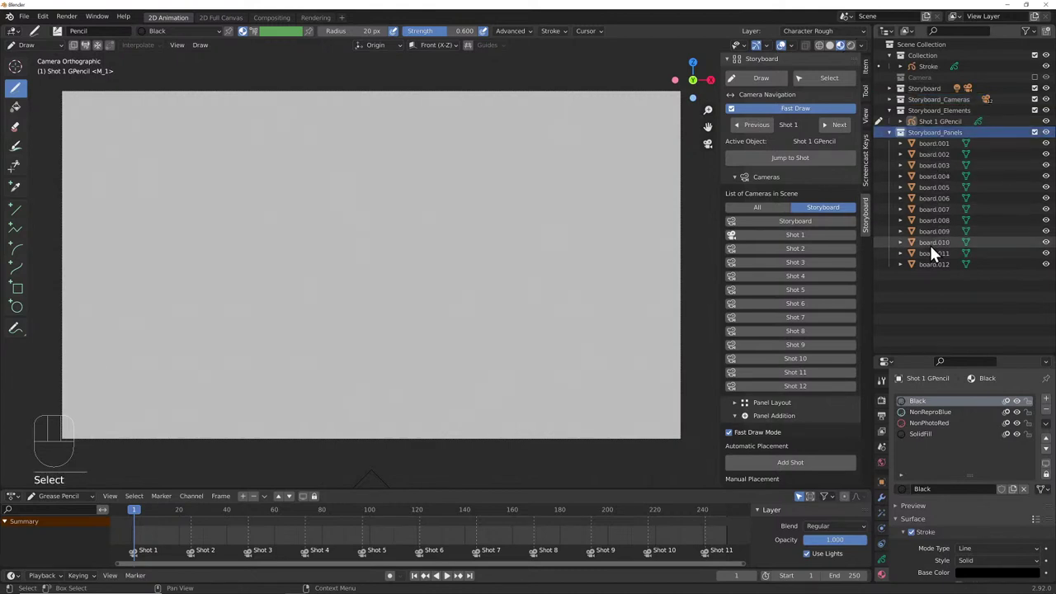
click(888, 133)
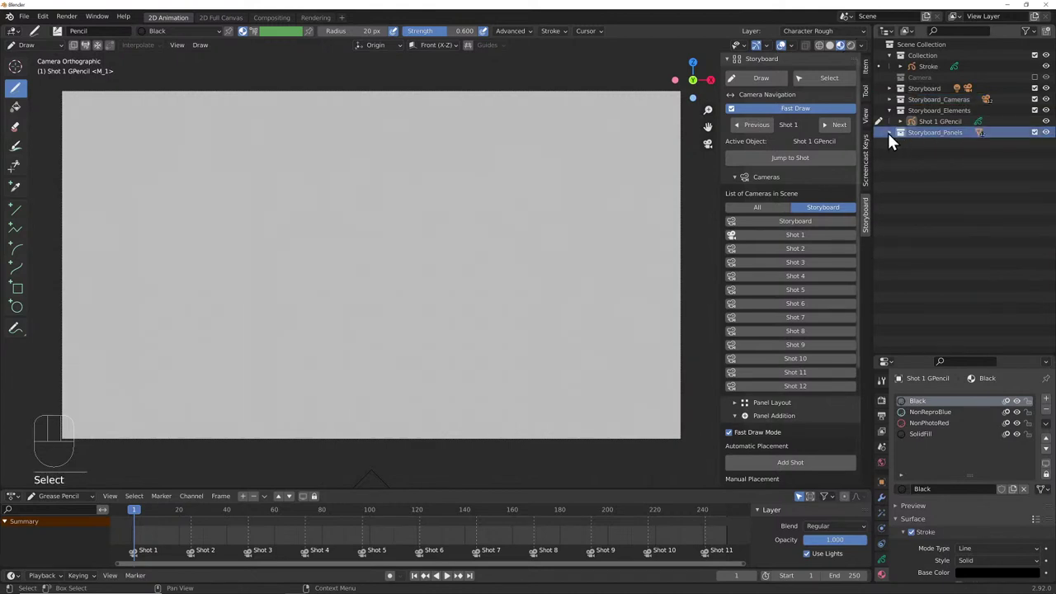
click(931, 121)
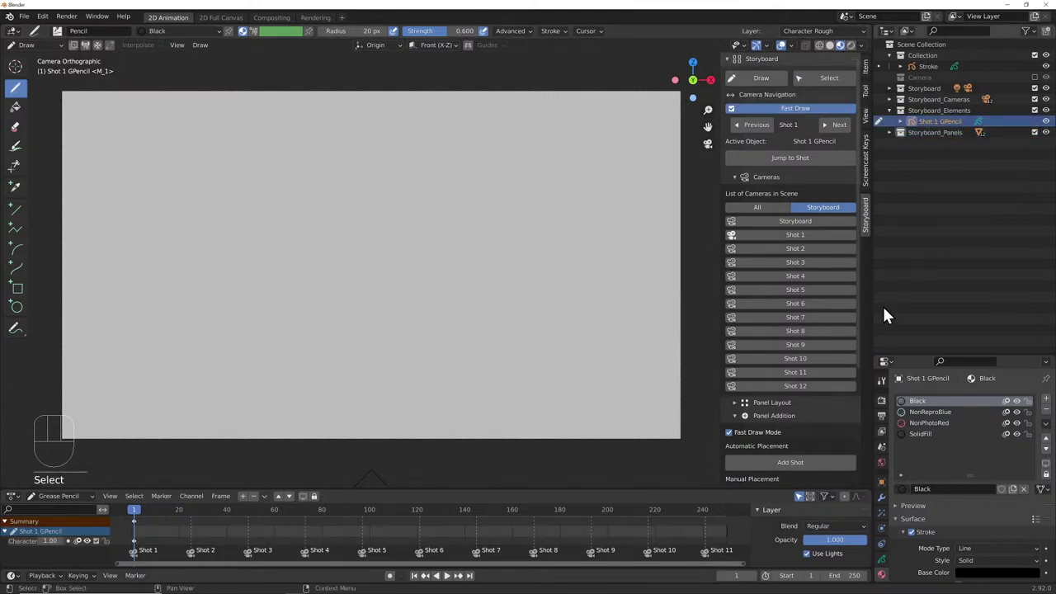
- Enlarge the properties area and examine the Shot 1 GPencil object's SolidFill material and its layer list
drag(906, 356, 907, 166)
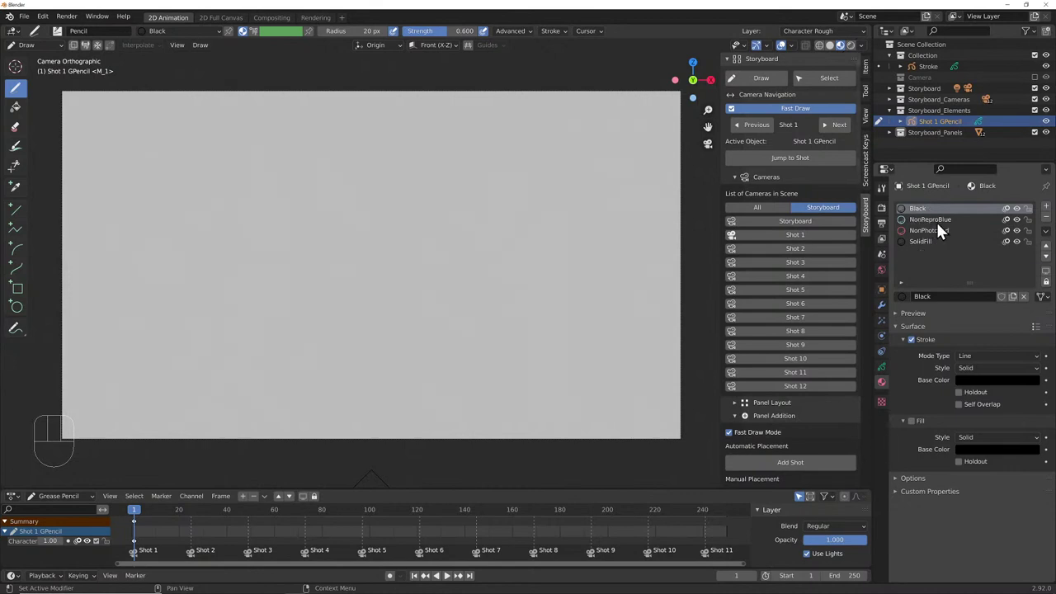
click(917, 242)
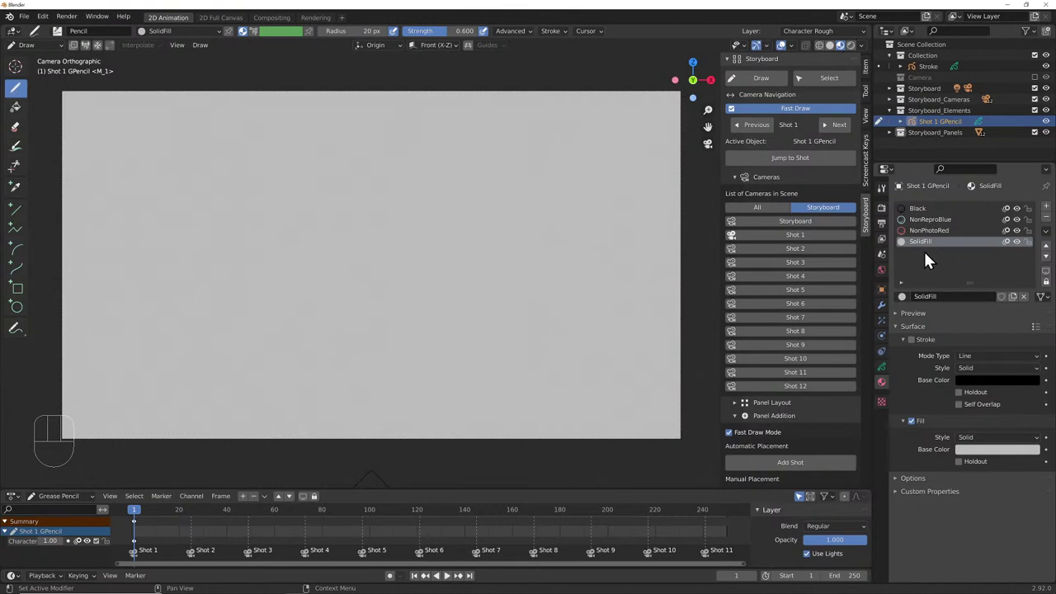
click(882, 365)
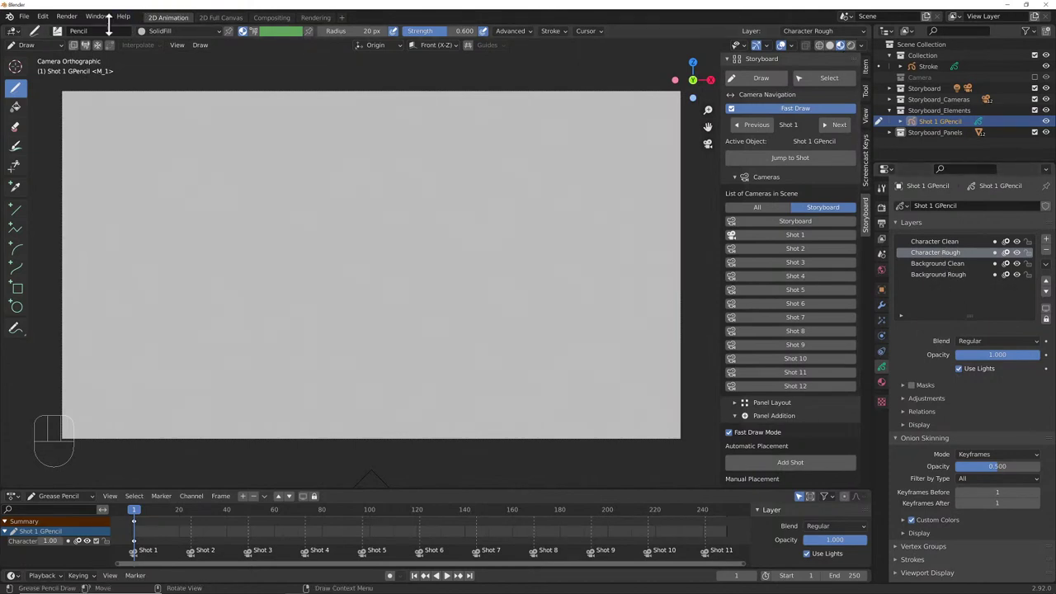
- Open the preferences and review the storyboard add-on's custom Grease Pencil layer names and materials
click(43, 17)
click(79, 173)
scroll(179, 186, down, 8)
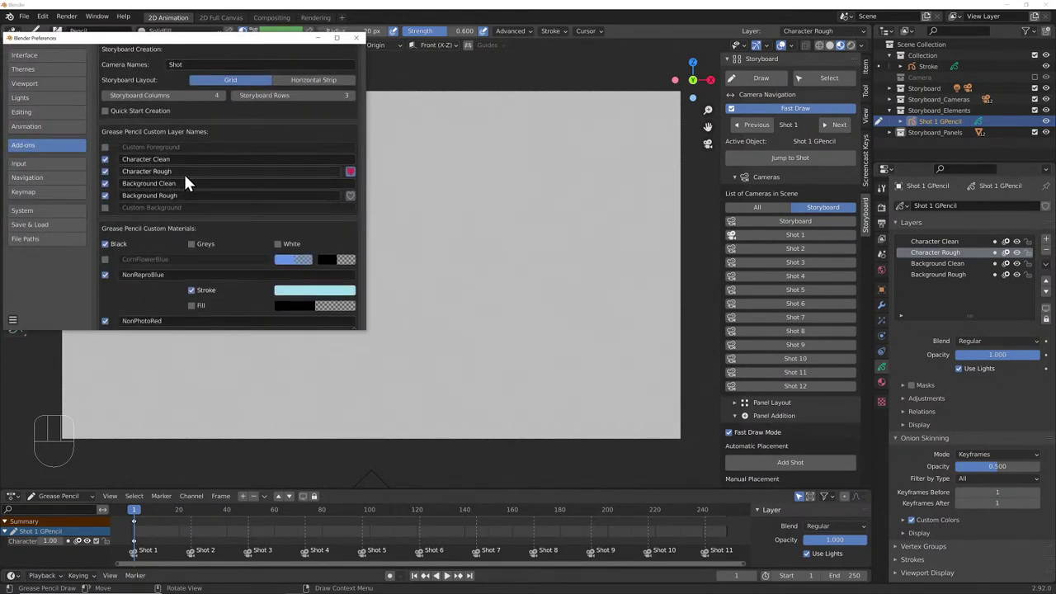
- Mark Background Rough as the preferred layer in the add-on settings, switch the mark back to Character Rough, and close the preferences
click(350, 198)
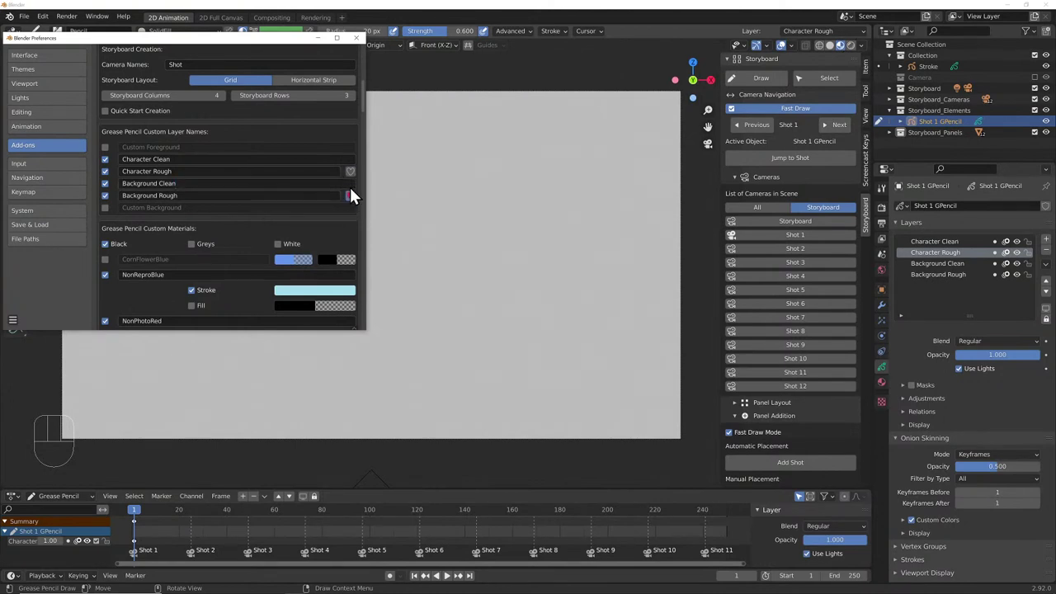
click(350, 171)
click(354, 38)
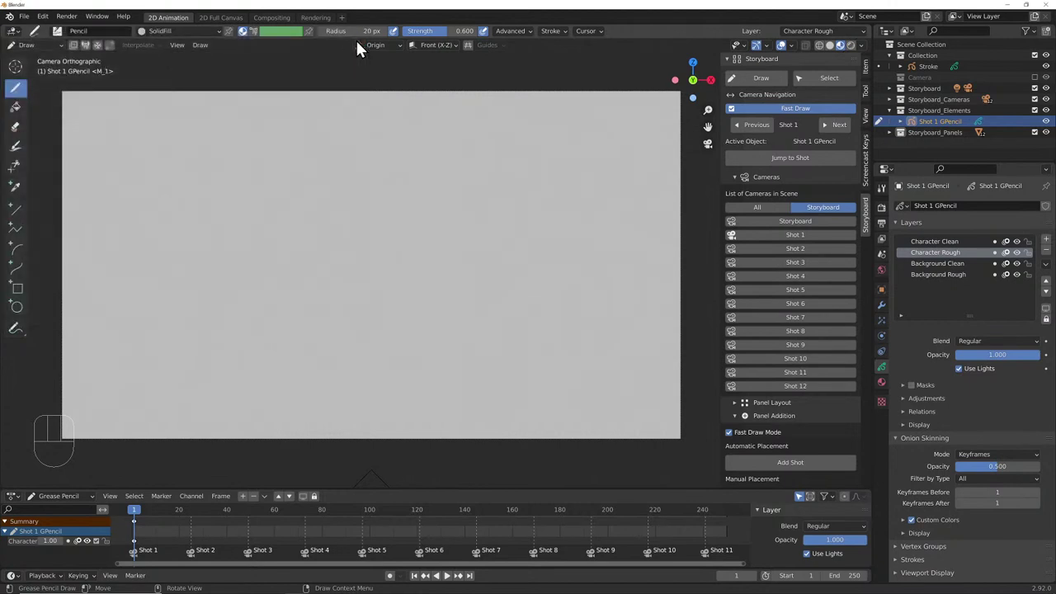
- Compare the Shot 1 GPencil object's layer list with its materials, keeping Character Rough as the active layer
click(947, 273)
click(940, 251)
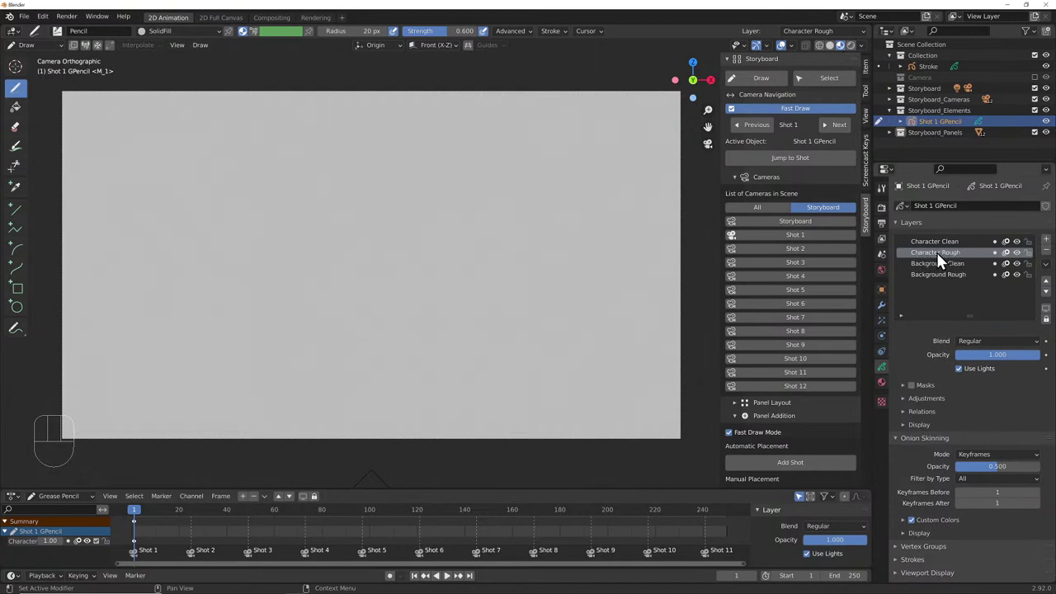
click(881, 382)
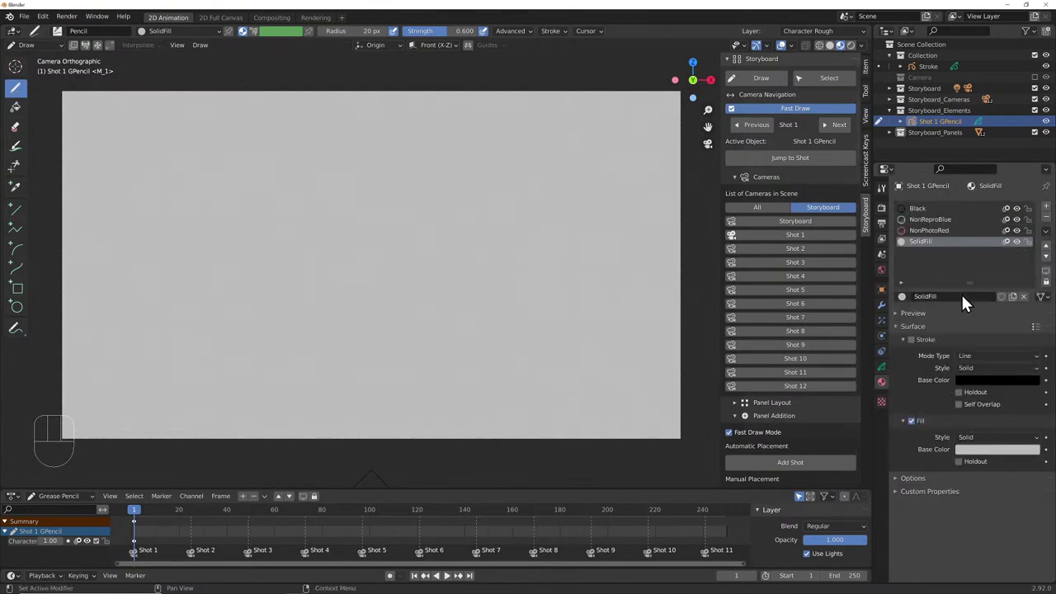
click(881, 367)
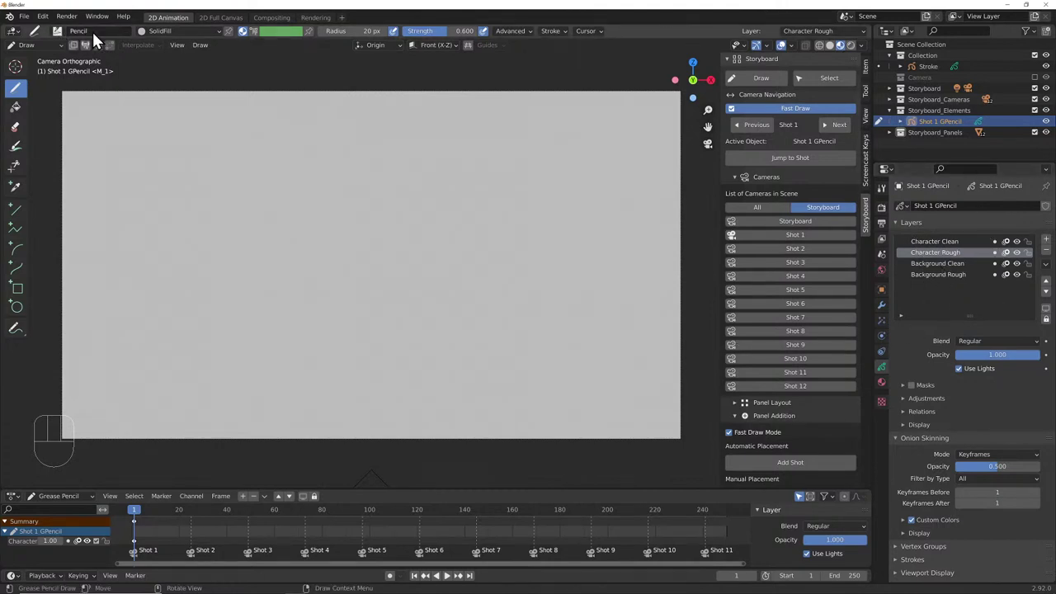
- Look over the available Grease Pencil brushes and select the NonPhotoRed material for the Pencil brush
click(56, 30)
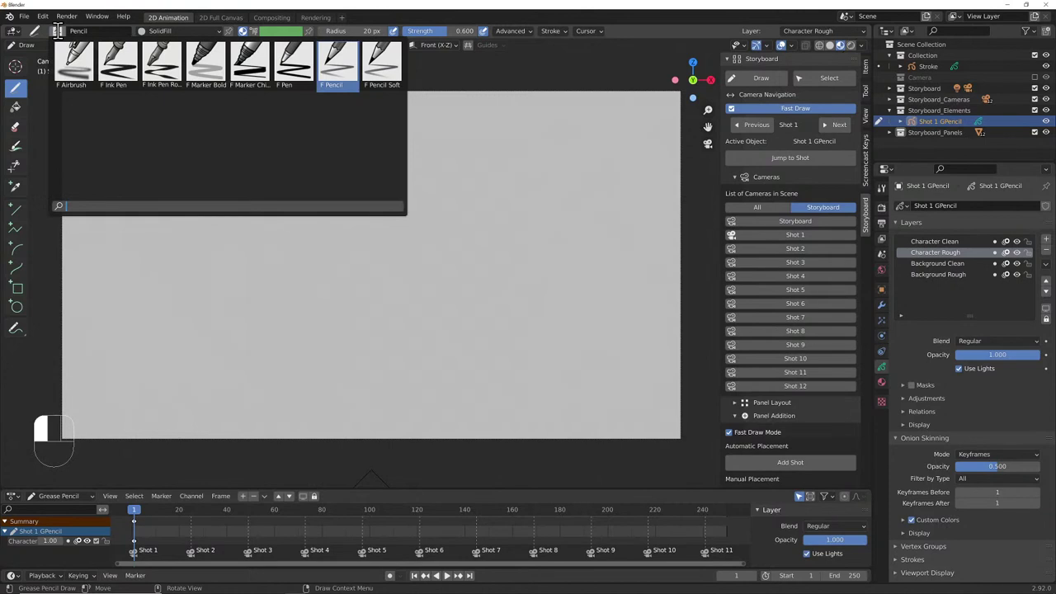
key(Escape)
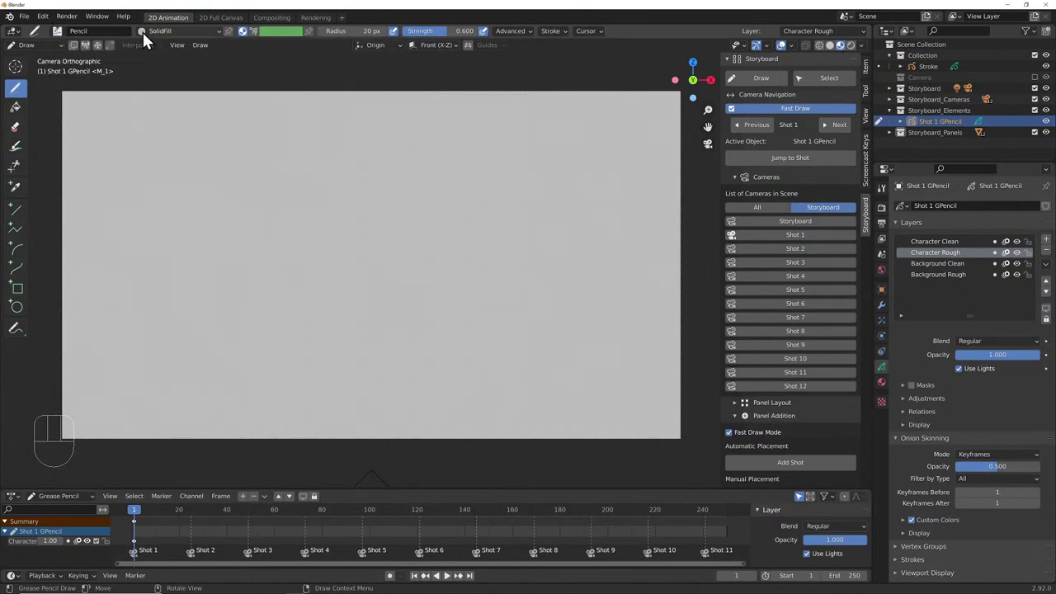
click(142, 31)
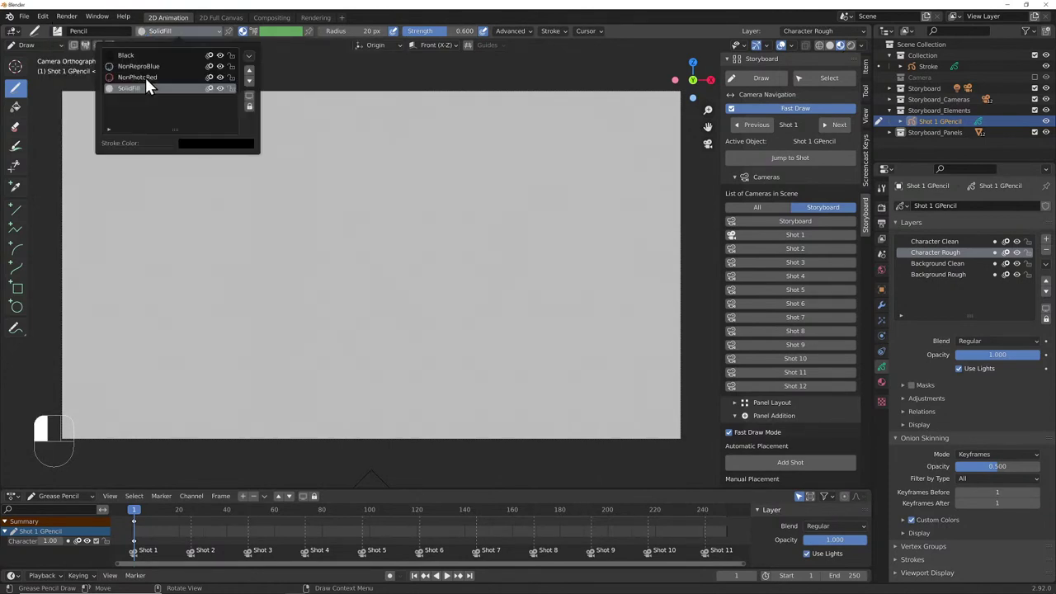
click(144, 76)
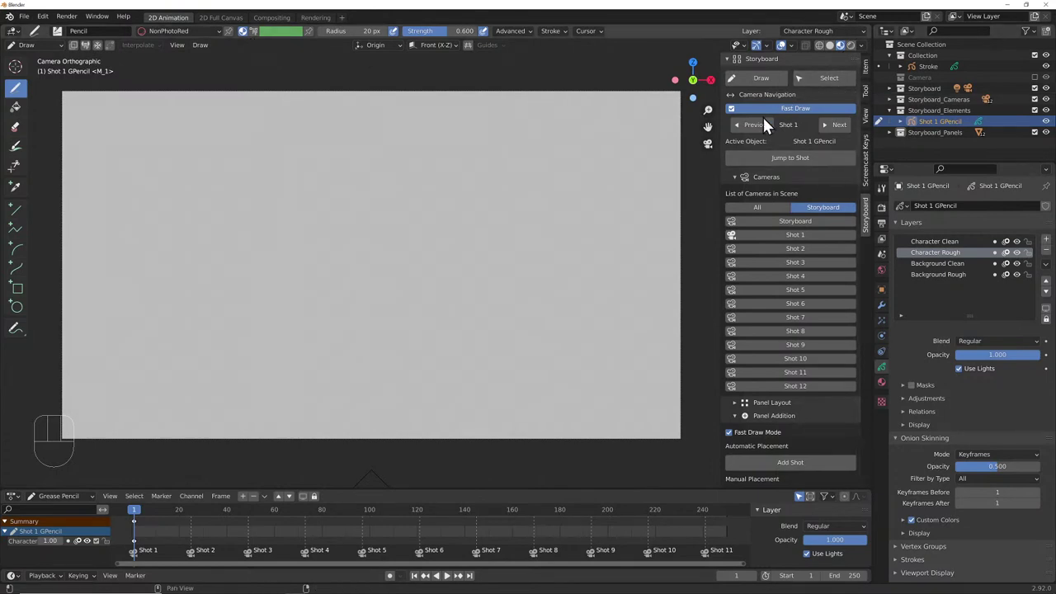
- Show the active tool's colour settings with the Brushes section collapsed, and choose the SolidFill material and the Ink Pen brush
click(865, 91)
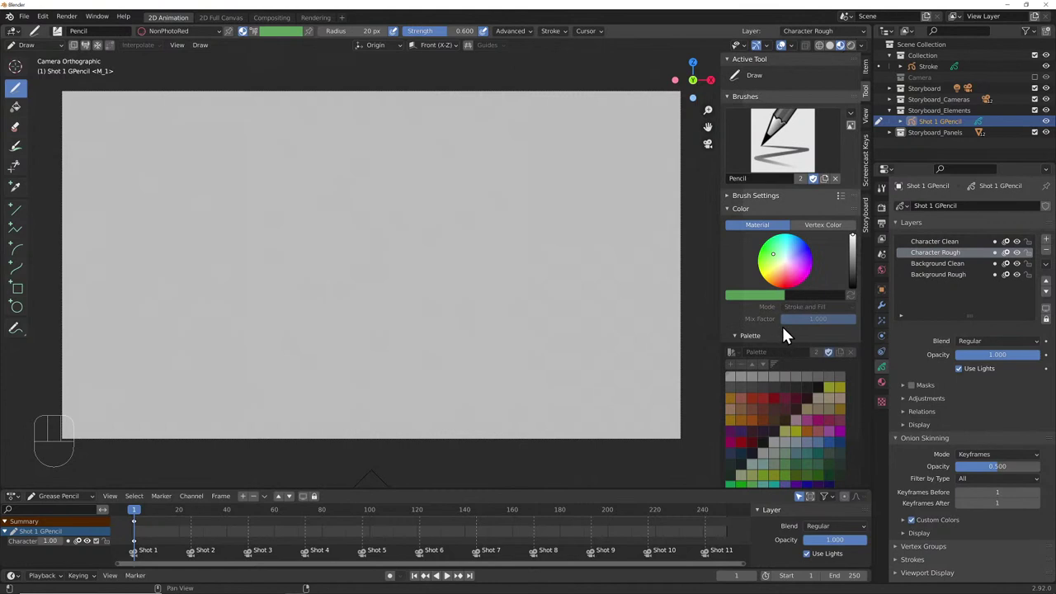
click(729, 97)
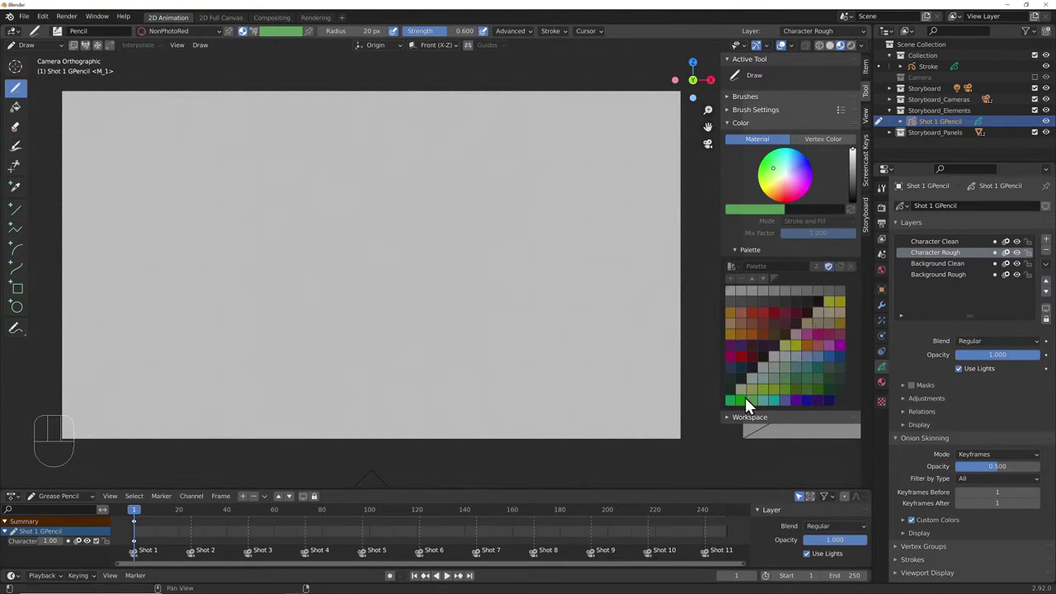
click(217, 31)
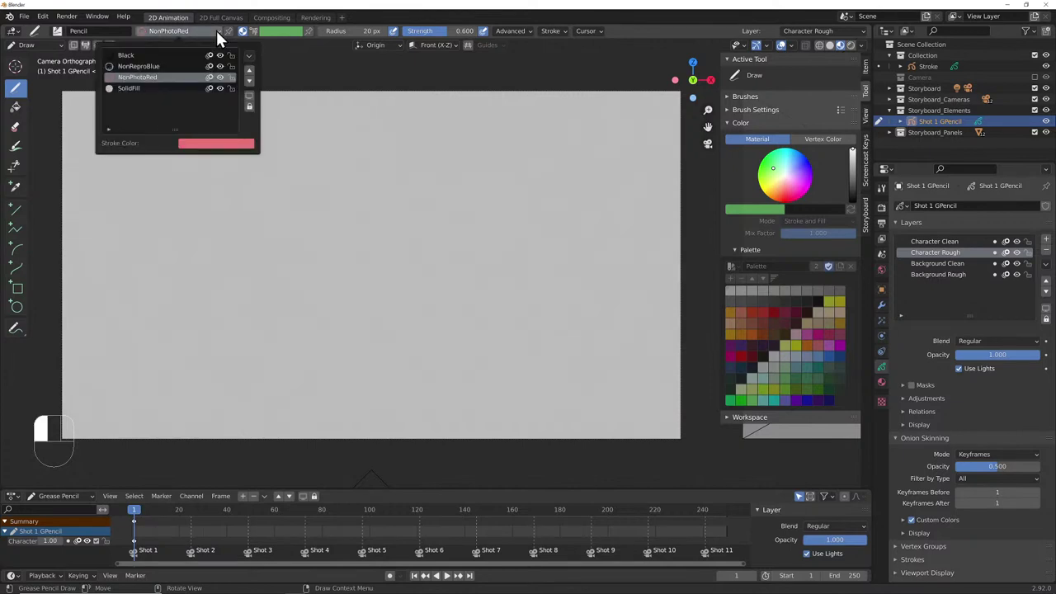
click(179, 87)
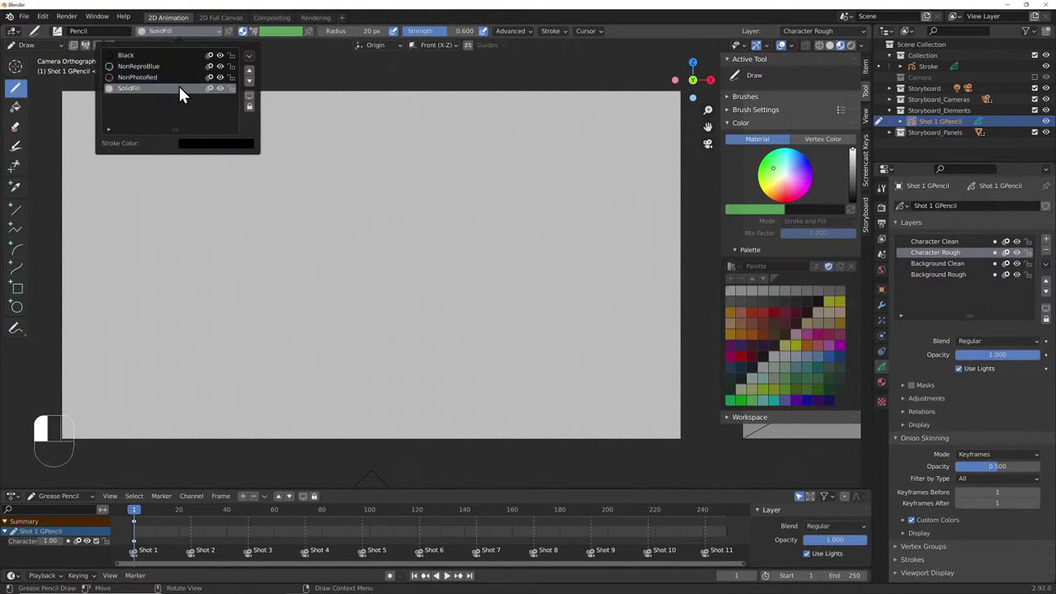
click(57, 31)
click(110, 66)
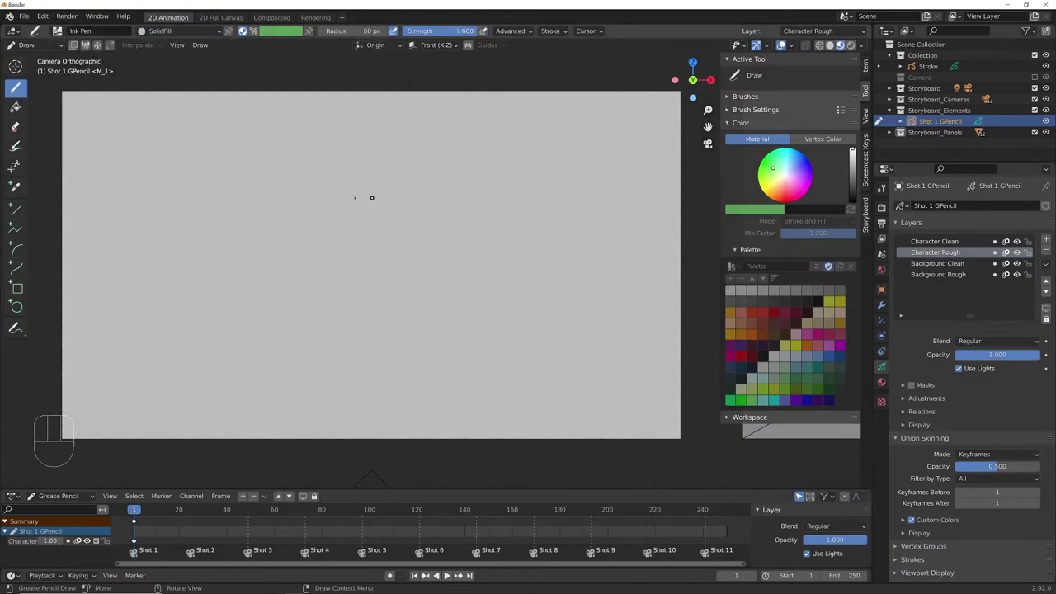
- Set the drawing plane to View, testing a SolidFill stroke before and after the change and undoing both strokes
mouse_move(240, 156)
mouse_down()
mouse_move(316, 157)
mouse_move(358, 297)
mouse_move(184, 236)
mouse_move(214, 174)
mouse_up()
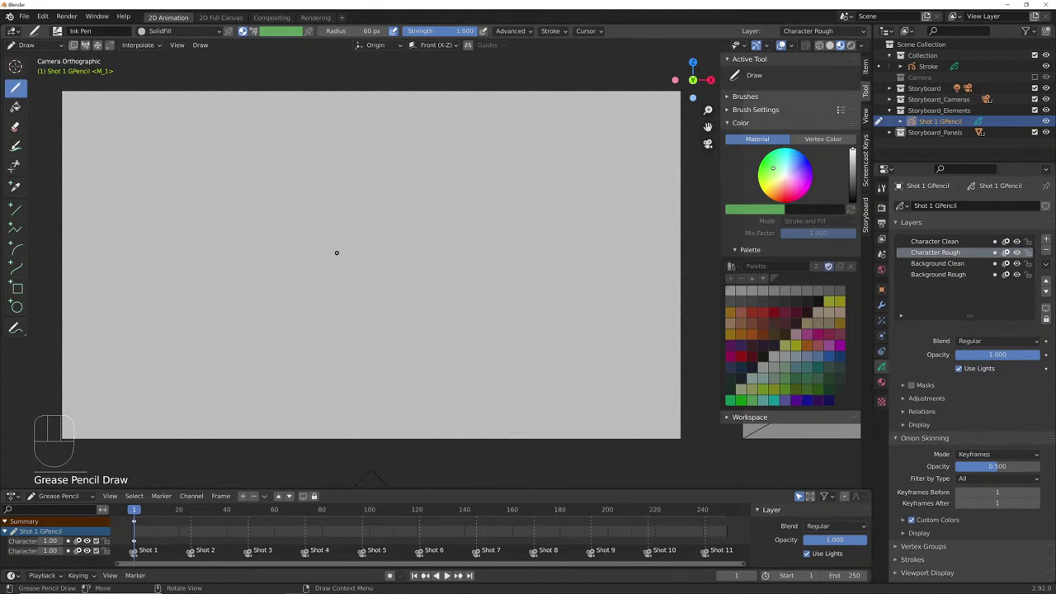
key(ctrl+z)
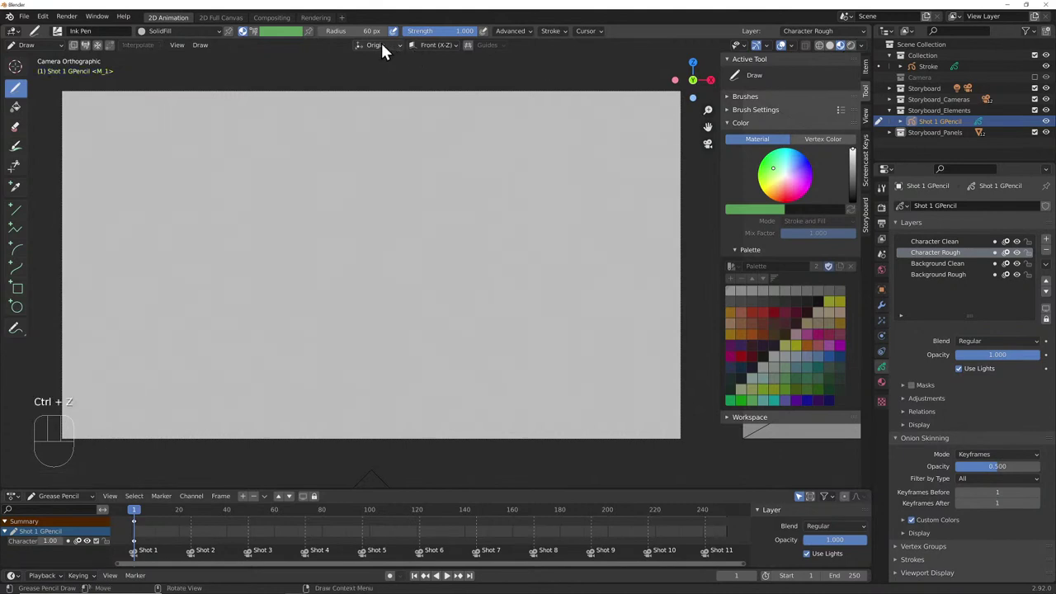
click(432, 45)
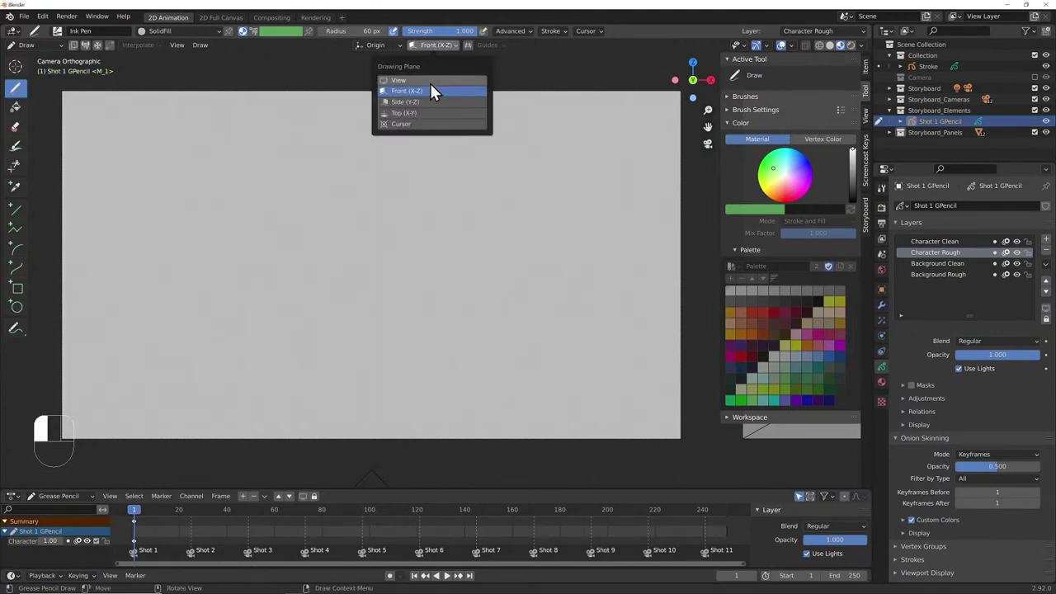
click(425, 82)
mouse_move(315, 178)
mouse_down()
mouse_move(442, 236)
mouse_move(310, 319)
mouse_move(231, 187)
mouse_up()
key(ctrl+z)
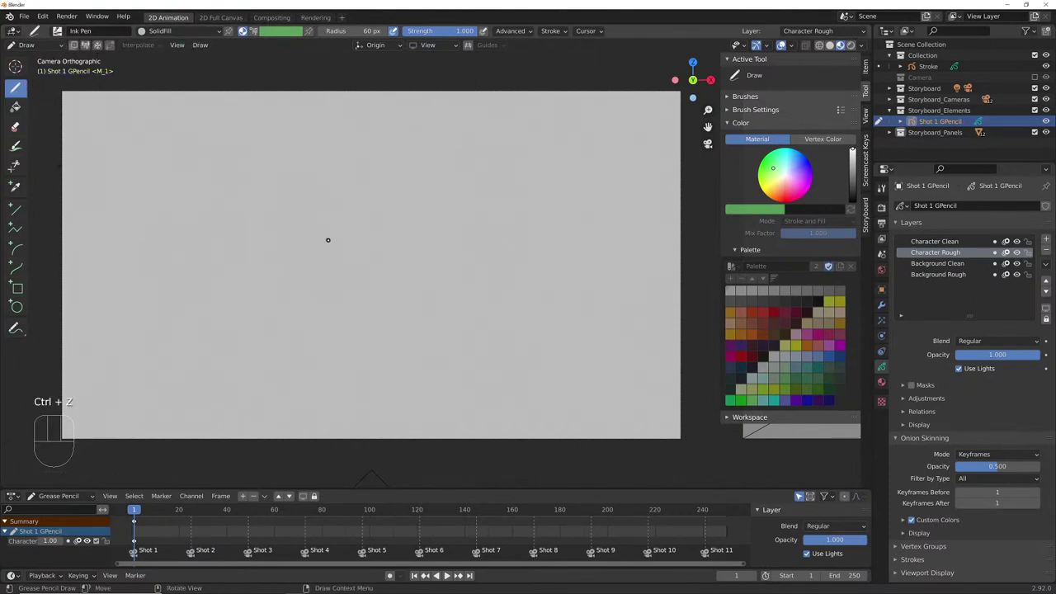
- Check the viewport overlay options and the Screencast Keys settings, and return to the active tool's settings
click(792, 45)
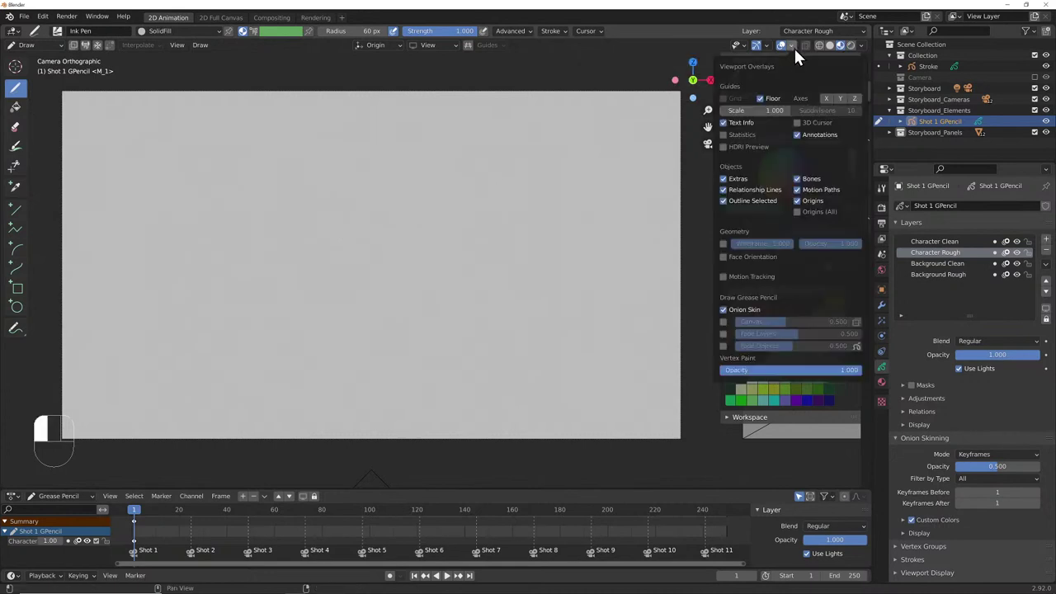
click(796, 200)
click(865, 87)
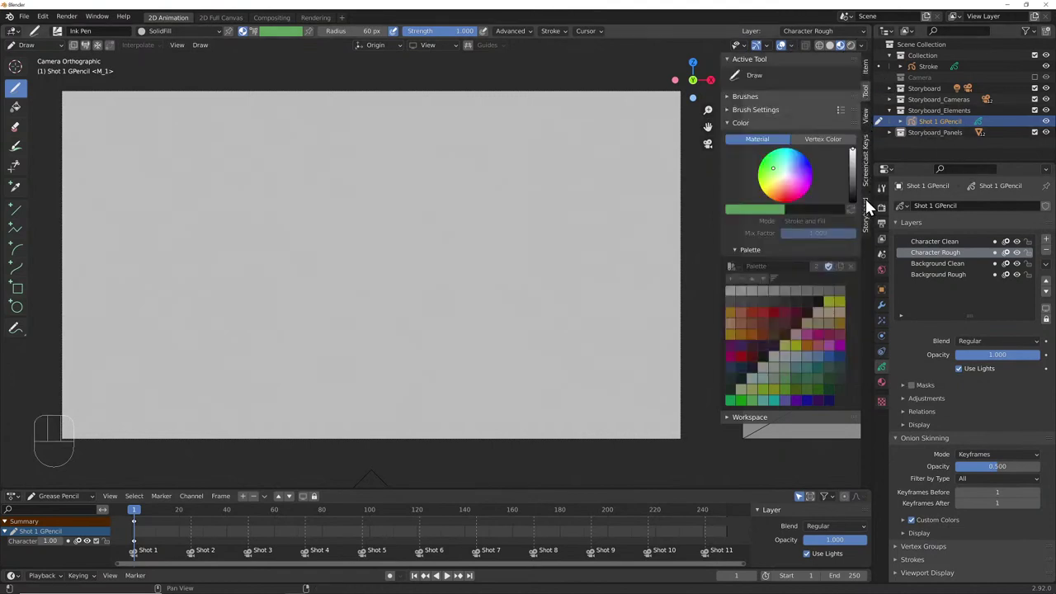
click(866, 173)
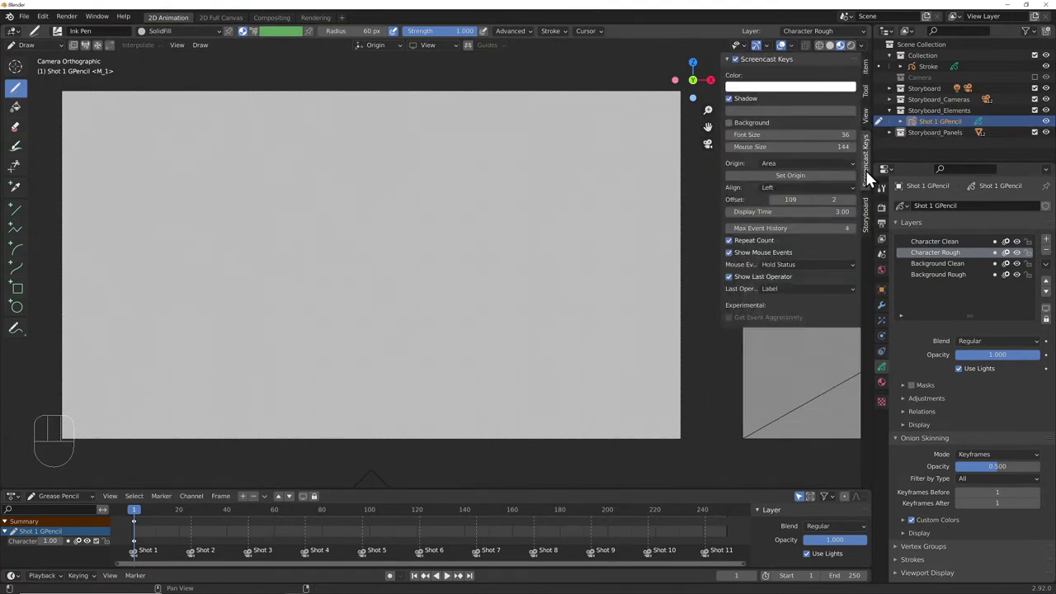
click(864, 90)
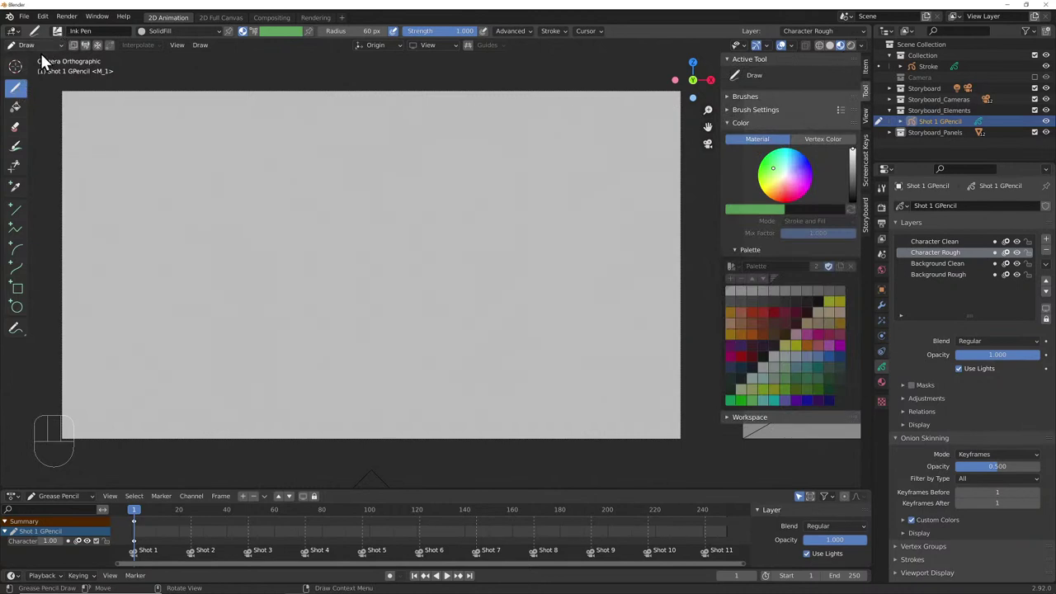
- Draw three curved test strokes with the Black material on the Shot 1 board and undo all three
click(146, 31)
click(147, 52)
drag(290, 130, 395, 210)
drag(277, 158, 378, 241)
drag(282, 200, 355, 272)
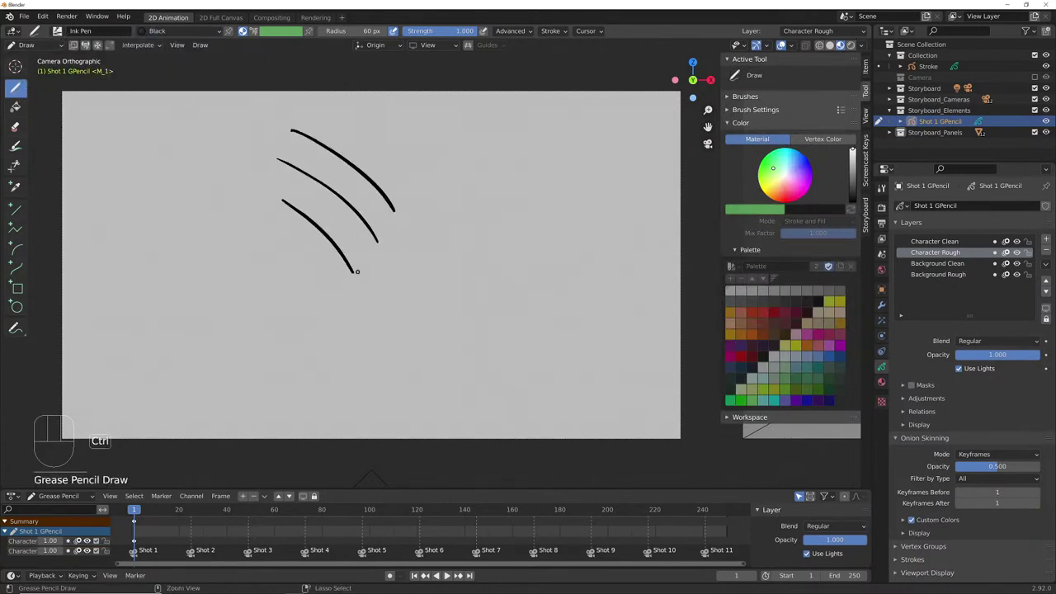
key(ctrl+z)
key(ctrl+z)
key(ctrl+z)
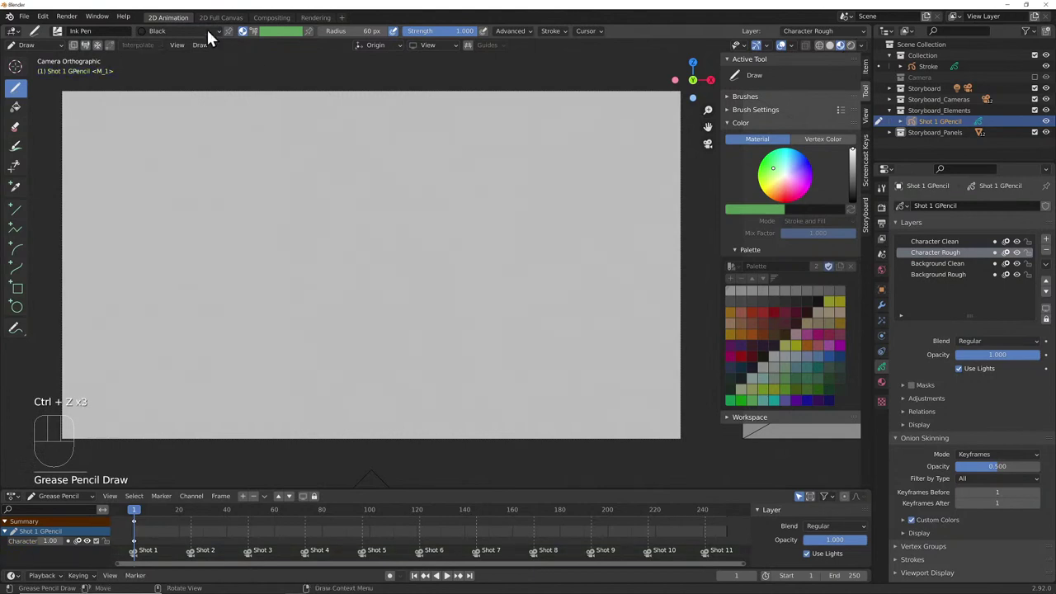
- Draw a test stroke with the SolidFill material on the Shot 1 board and undo it
click(143, 30)
click(150, 86)
mouse_move(361, 161)
mouse_down()
mouse_move(272, 222)
mouse_move(307, 188)
mouse_up()
key(ctrl+z)
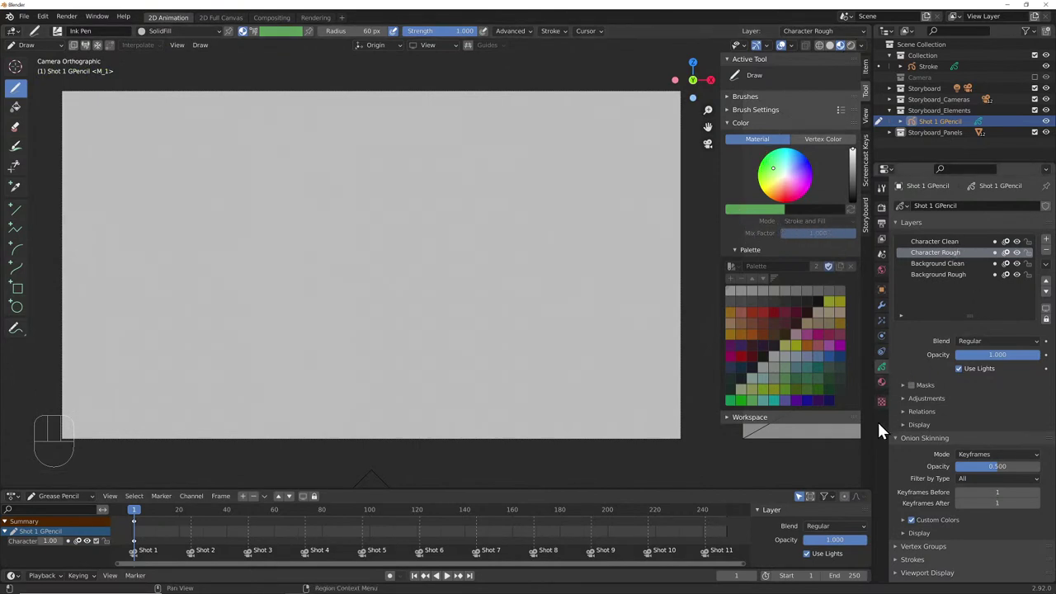
- Check the SolidFill material's fill colour, switch to the Black material, and draw a rough circle near the centre of the board
click(882, 382)
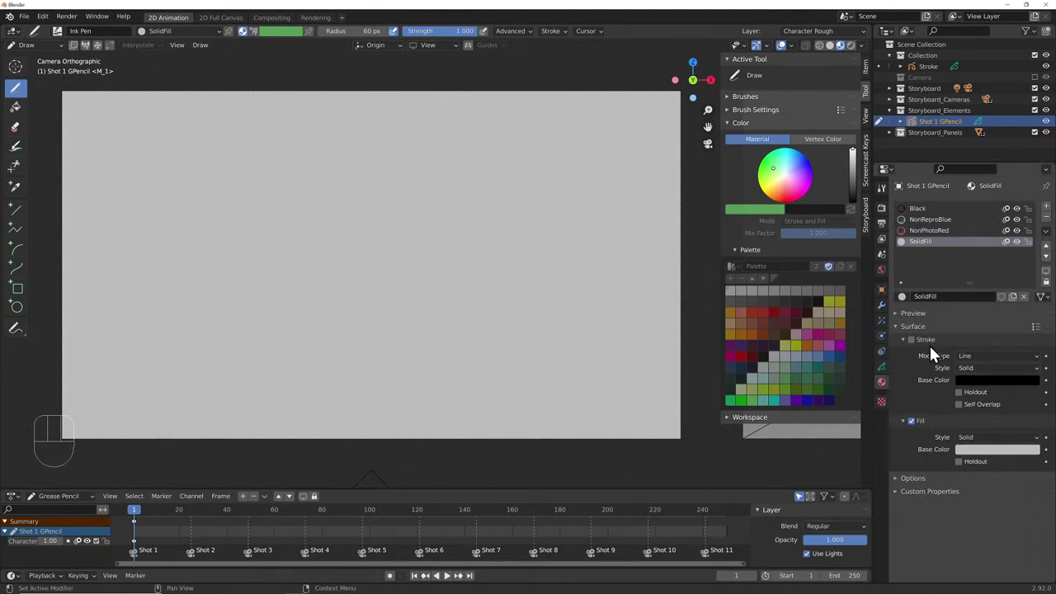
click(1005, 451)
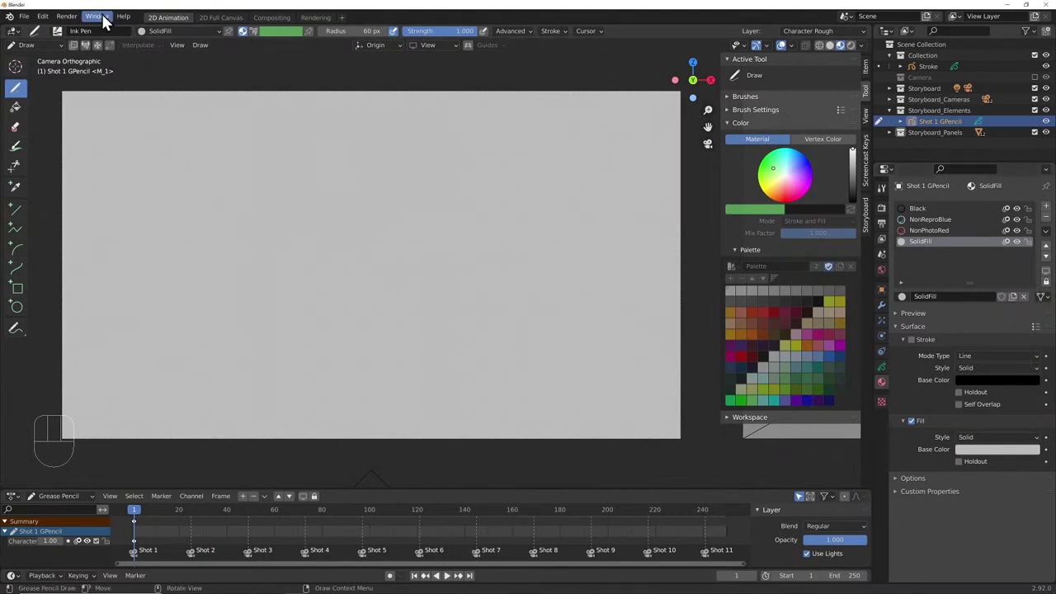
click(147, 31)
click(140, 54)
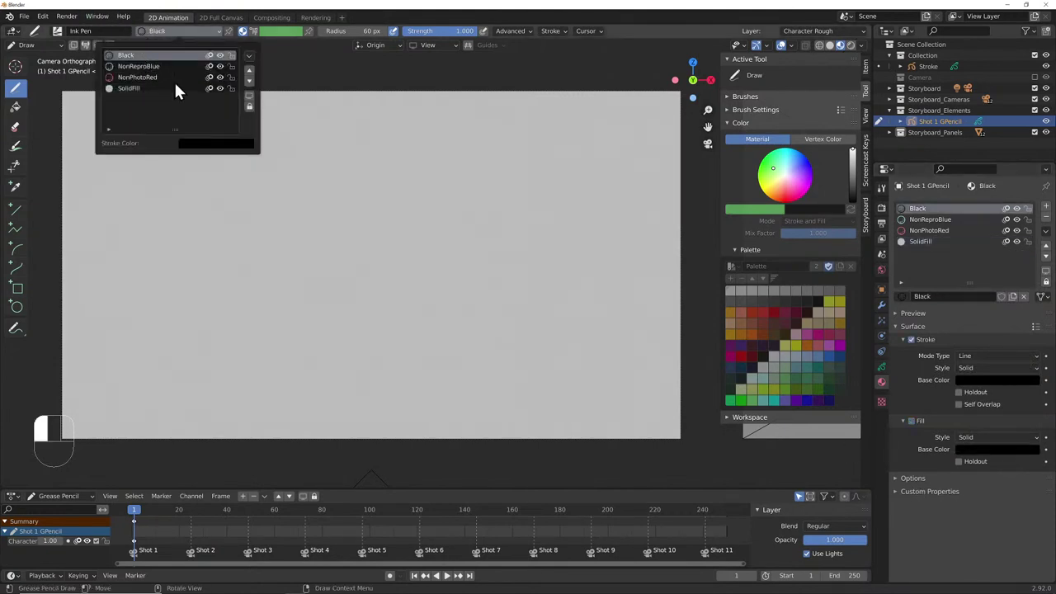
mouse_move(357, 174)
mouse_down()
mouse_move(418, 201)
mouse_move(427, 301)
mouse_move(358, 314)
mouse_move(298, 271)
mouse_move(287, 228)
mouse_move(304, 193)
mouse_move(361, 175)
mouse_up()
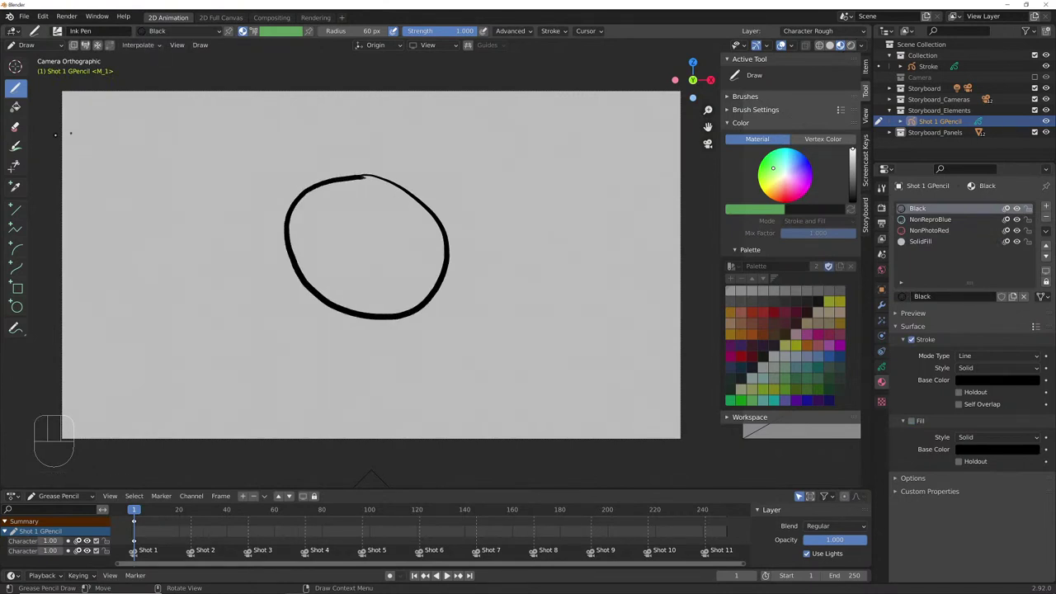
- In Edit Mode, select the whole circle stroke and assign the SolidFill material to it
click(41, 45)
click(42, 67)
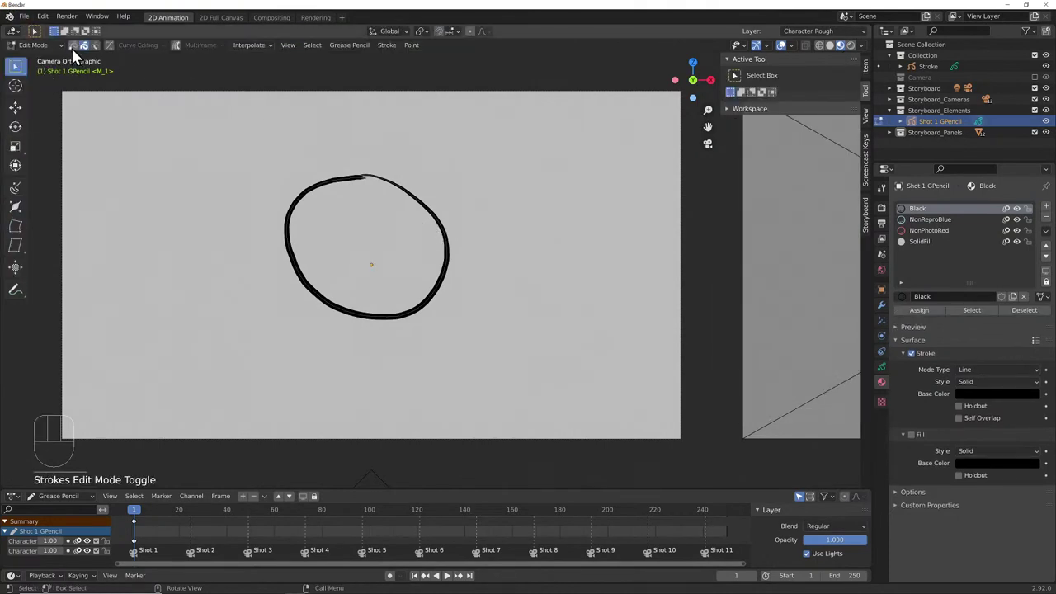
key(a)
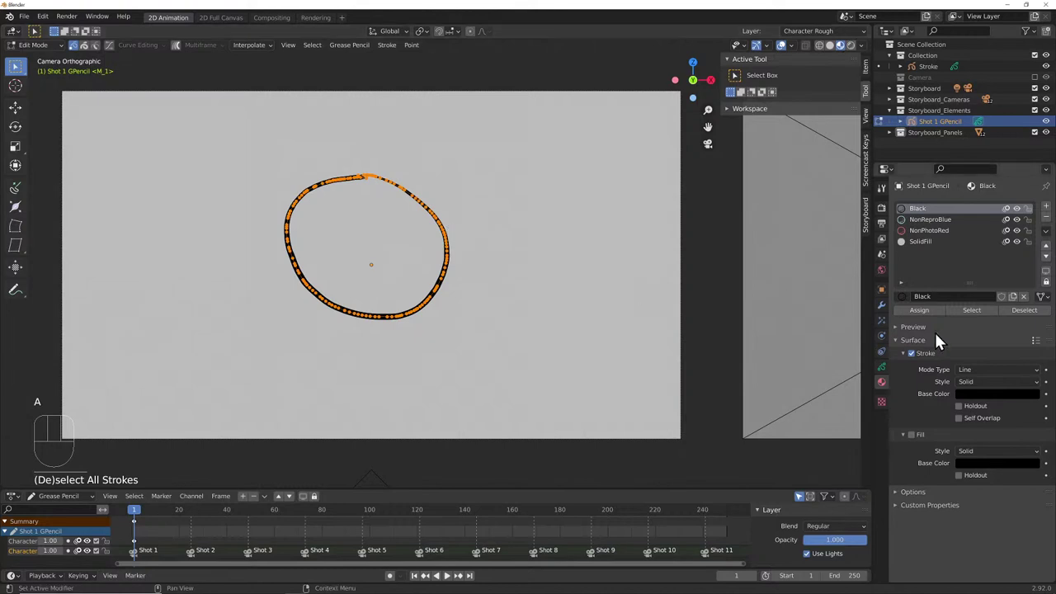
click(923, 242)
click(929, 311)
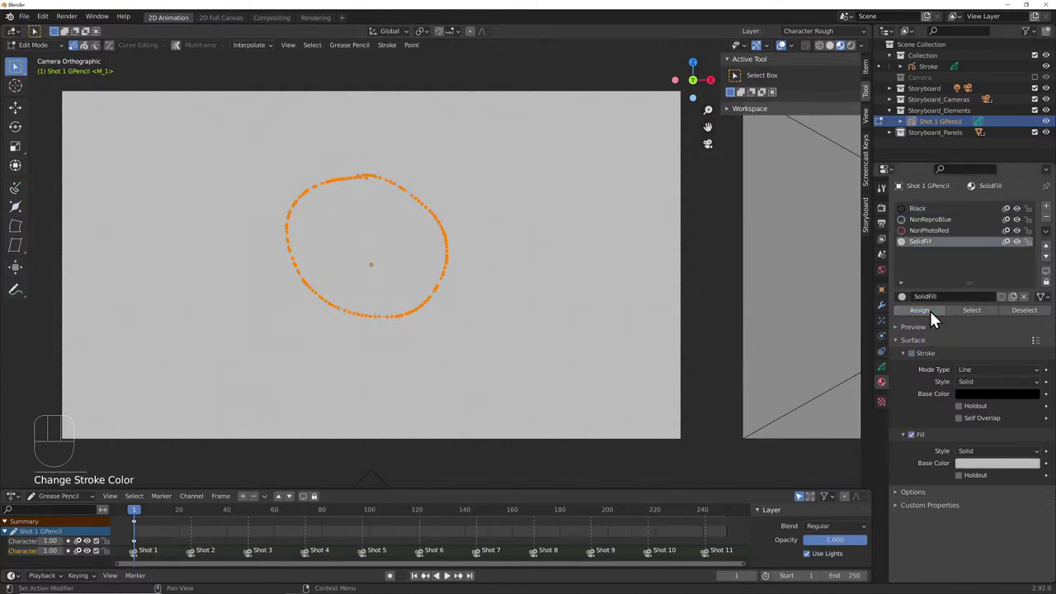
- Return to Draw mode and darken the SolidFill material's fill base colour to a medium grey
key(Tab)
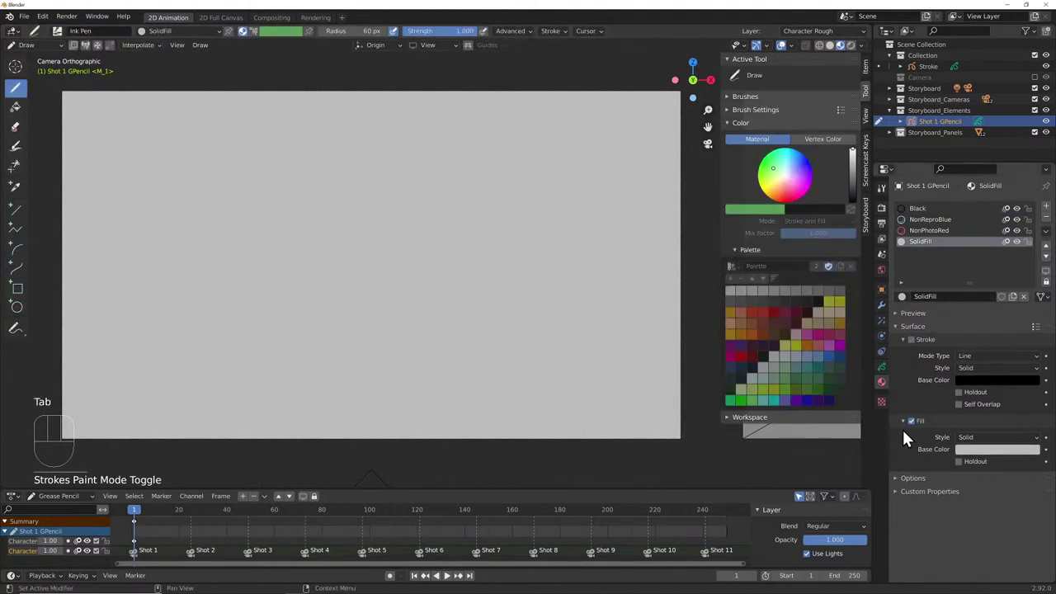
click(974, 448)
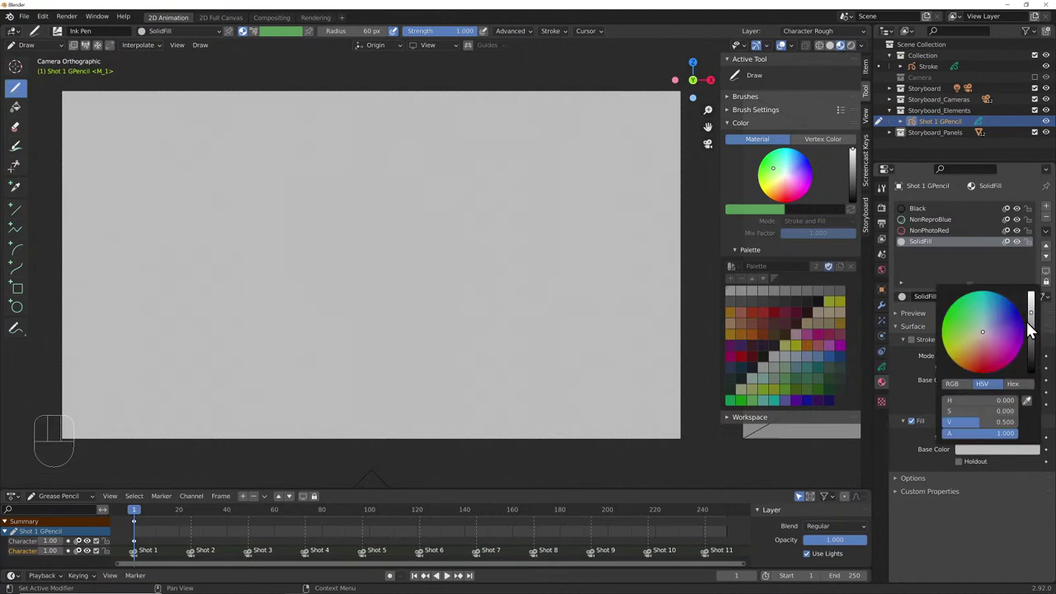
drag(1030, 314, 1031, 330)
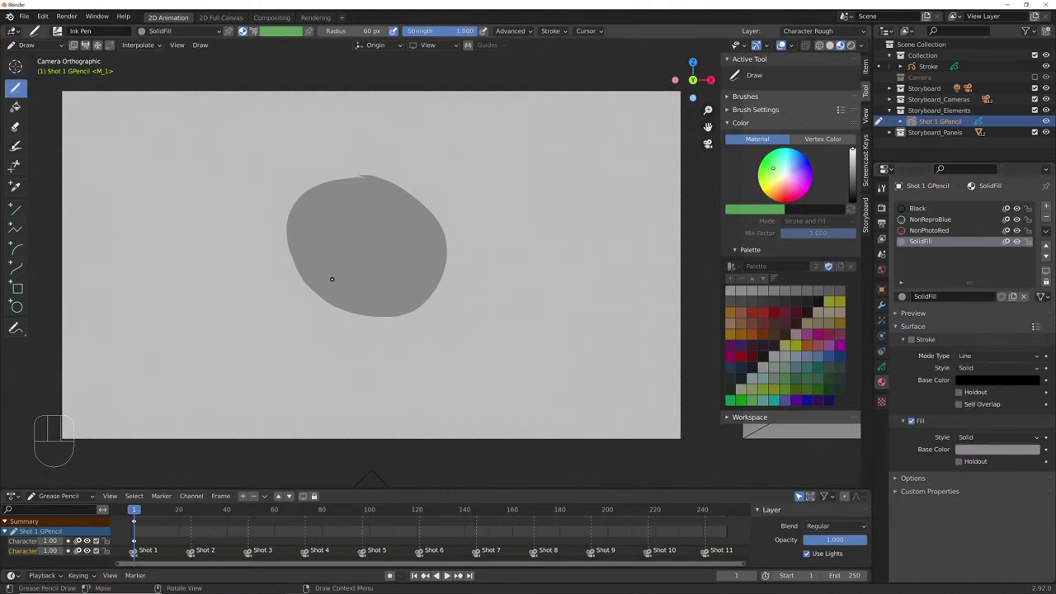
- Draw two more freehand filled shapes with the SolidFill material on either side of the grey circle and undo both
mouse_move(206, 152)
mouse_down()
mouse_move(198, 210)
mouse_move(230, 157)
mouse_up()
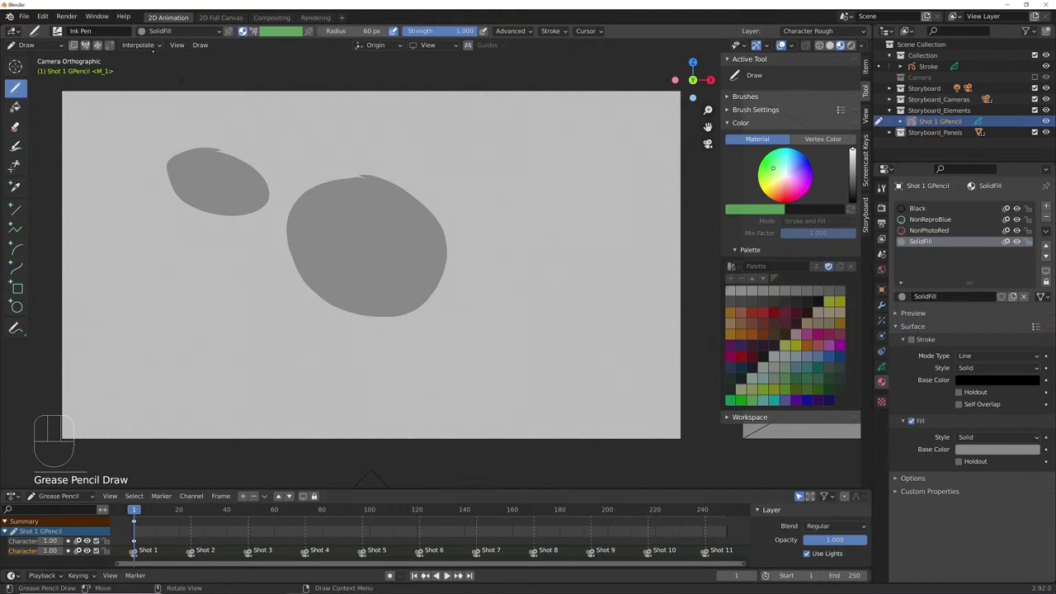
mouse_move(524, 185)
mouse_down()
mouse_move(600, 284)
mouse_move(509, 209)
mouse_up()
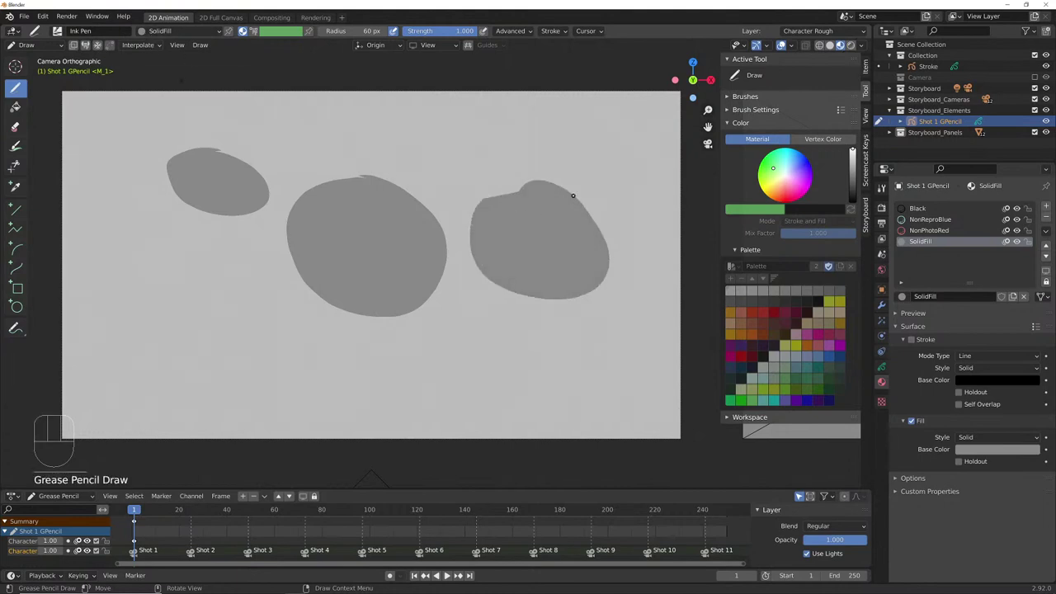
key(ctrl+z)
key(ctrl+z)
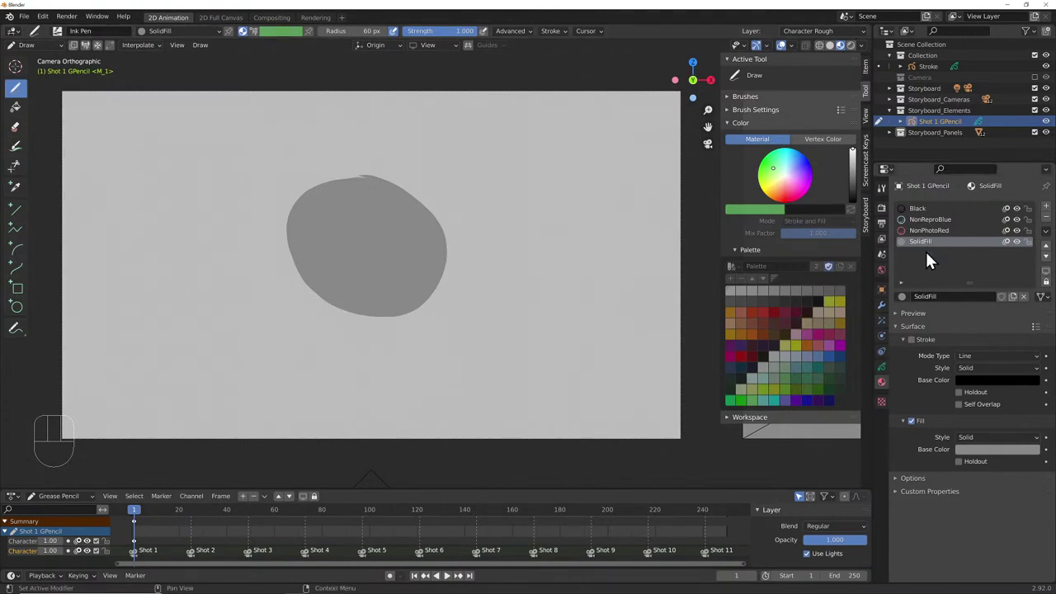
- Switch the Ink Pen to vertex colour and draw red, amber and pink filled blobs around the grey circle using palette colours
click(254, 31)
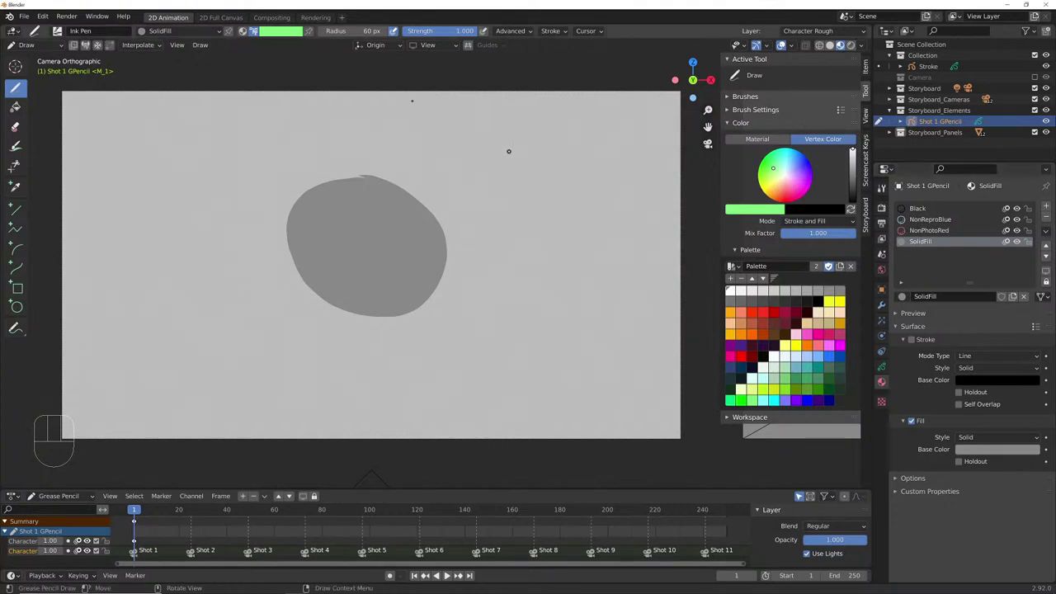
click(772, 311)
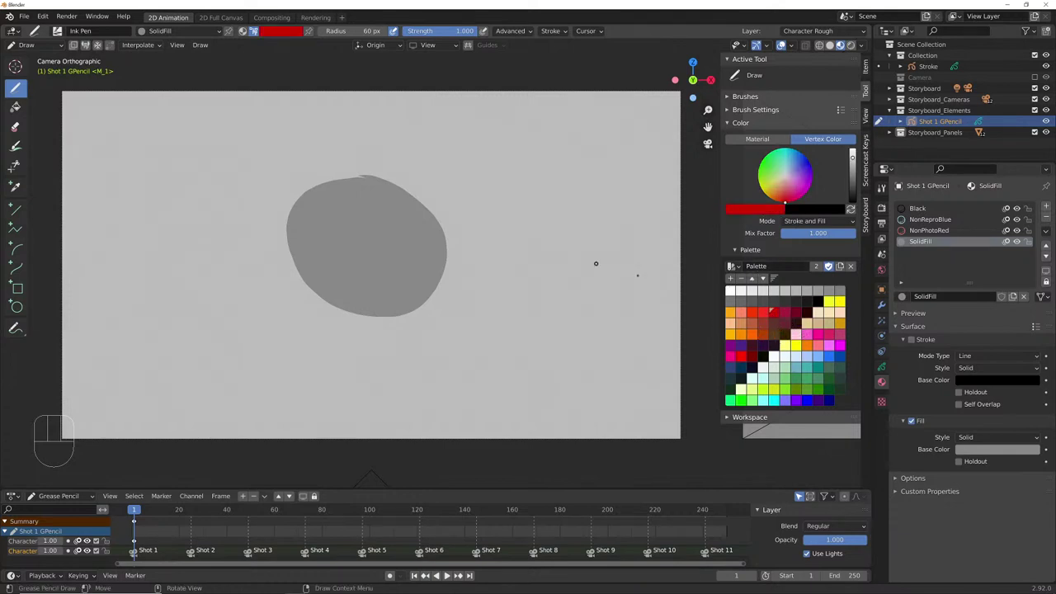
mouse_move(470, 199)
mouse_down()
mouse_move(555, 247)
mouse_move(498, 293)
mouse_move(395, 249)
mouse_move(475, 195)
mouse_up()
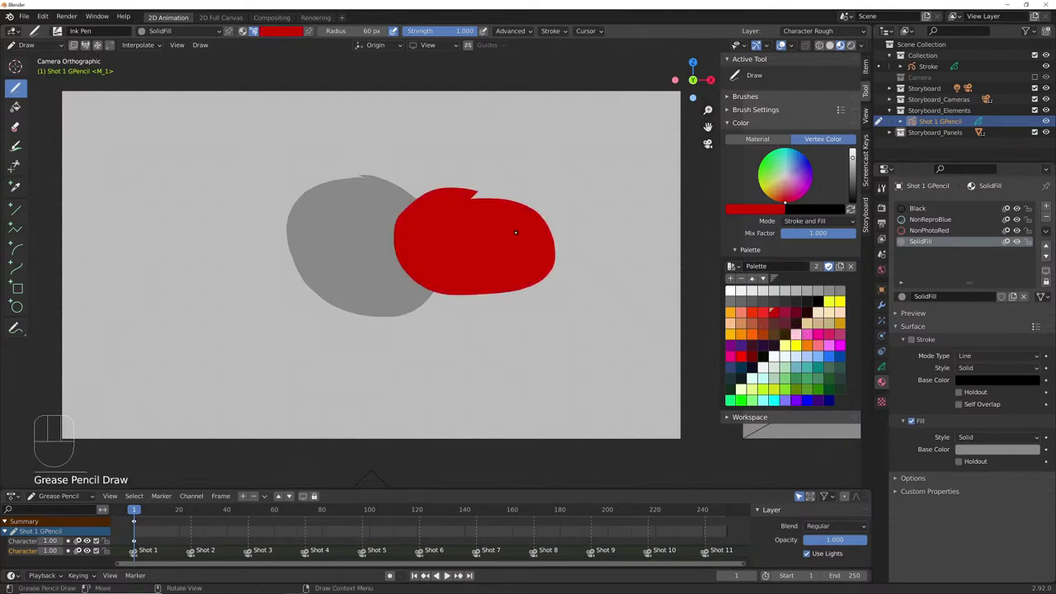
click(730, 333)
mouse_move(381, 262)
mouse_down()
mouse_move(445, 247)
mouse_move(322, 270)
mouse_move(377, 246)
mouse_up()
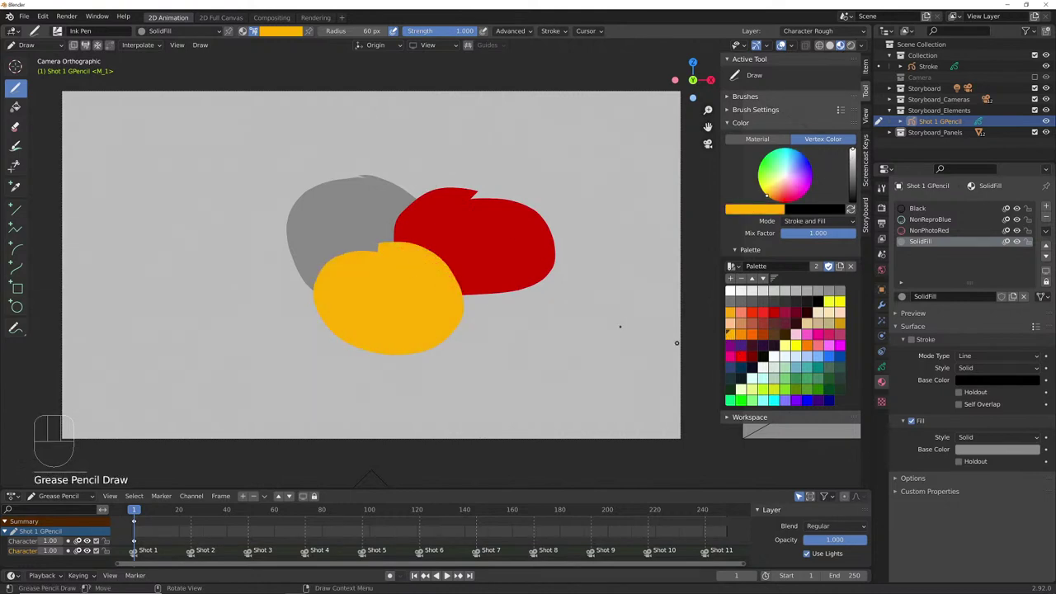
click(807, 334)
mouse_move(259, 239)
mouse_down()
mouse_move(334, 295)
mouse_move(288, 245)
mouse_up()
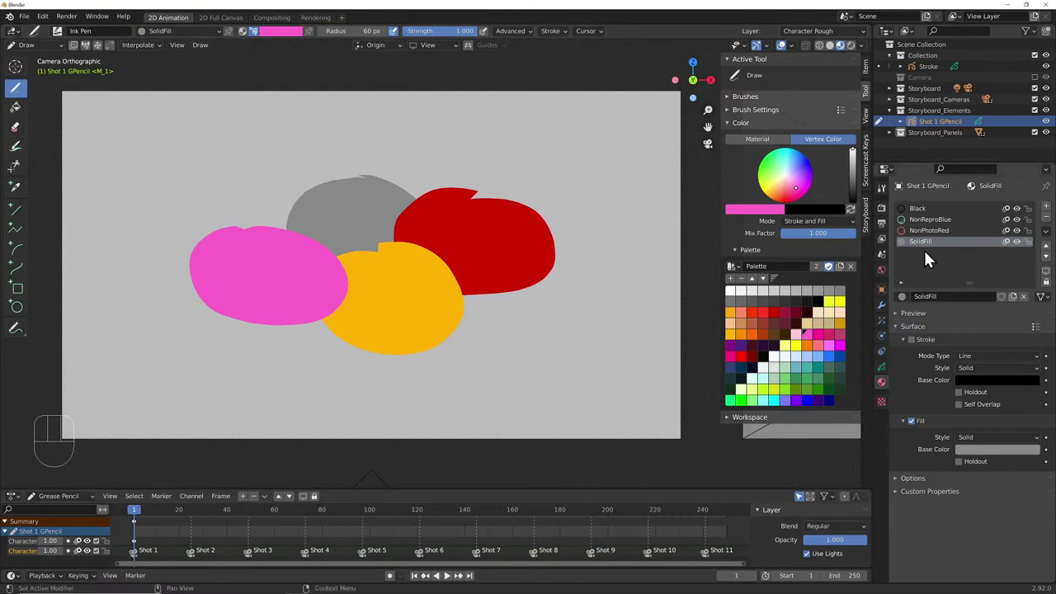
- Set the Solid viewport shading's colour type to Vertex, then return the viewport to Material Preview shading
click(828, 45)
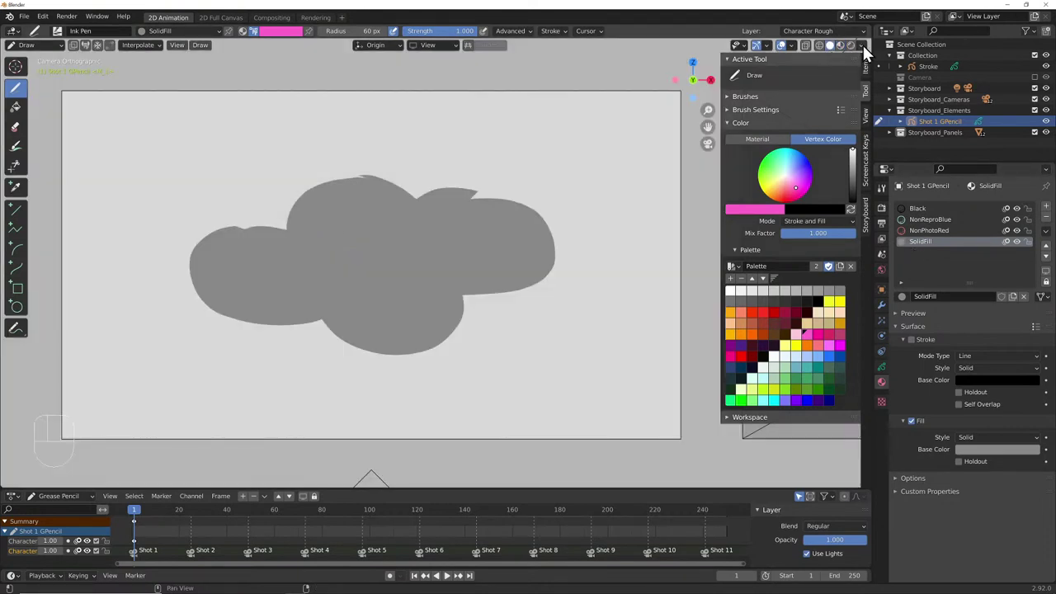
click(861, 45)
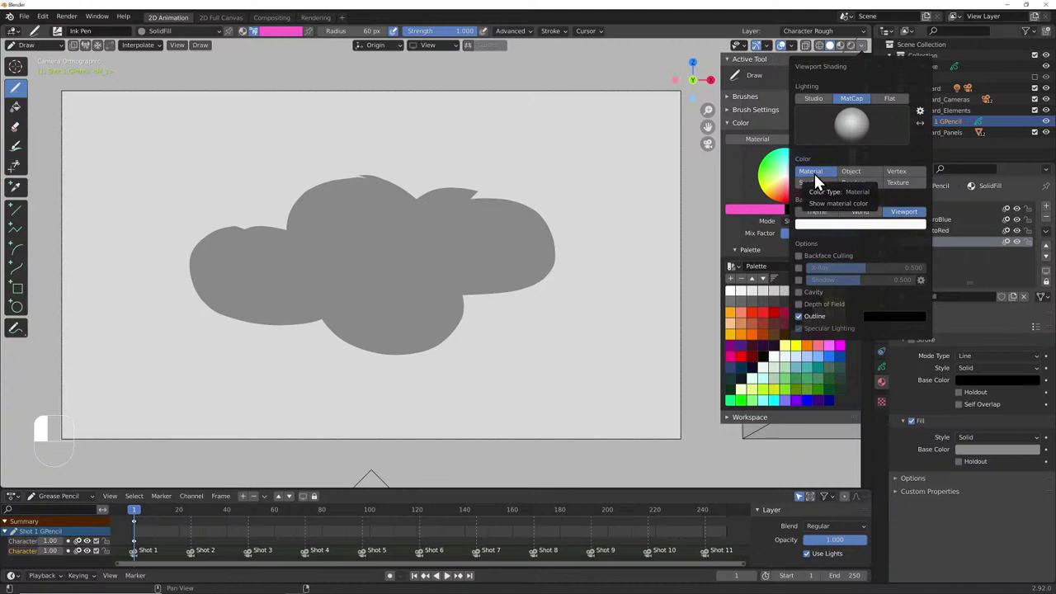
click(862, 47)
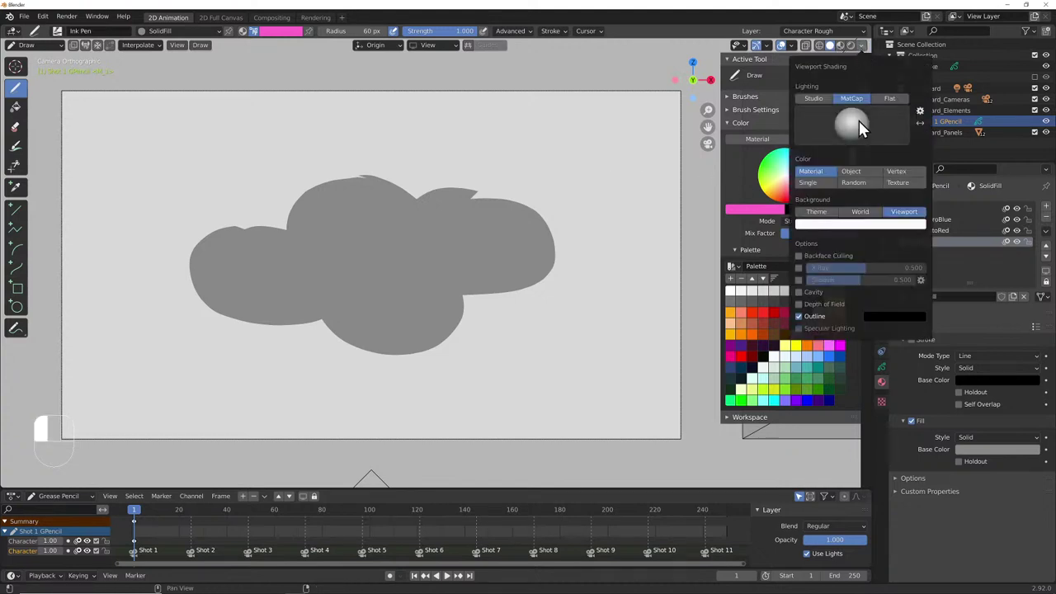
click(896, 170)
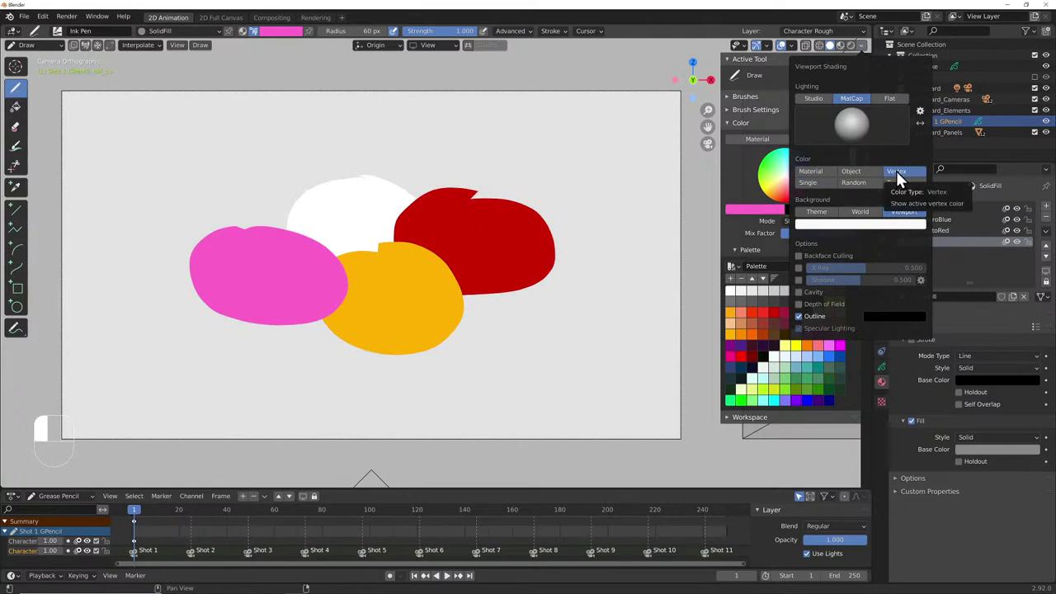
click(864, 51)
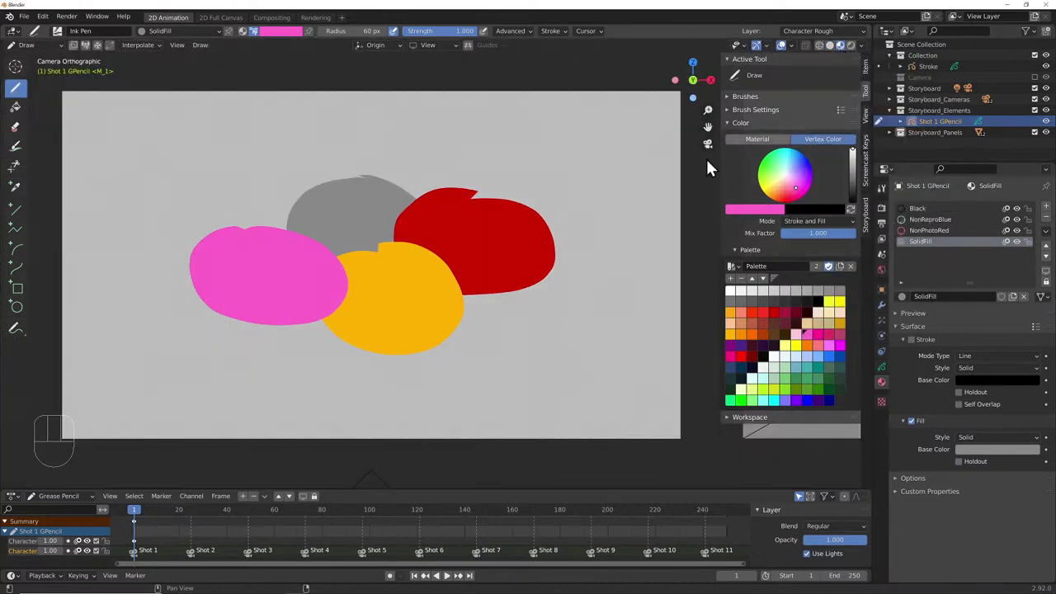
- Erase all the filled shapes from the Shot 1 board, using the Eraser Stroke brush
click(15, 126)
mouse_move(294, 221)
mouse_down()
mouse_move(301, 233)
mouse_move(285, 239)
mouse_move(391, 269)
mouse_move(393, 212)
mouse_up()
click(59, 31)
click(203, 66)
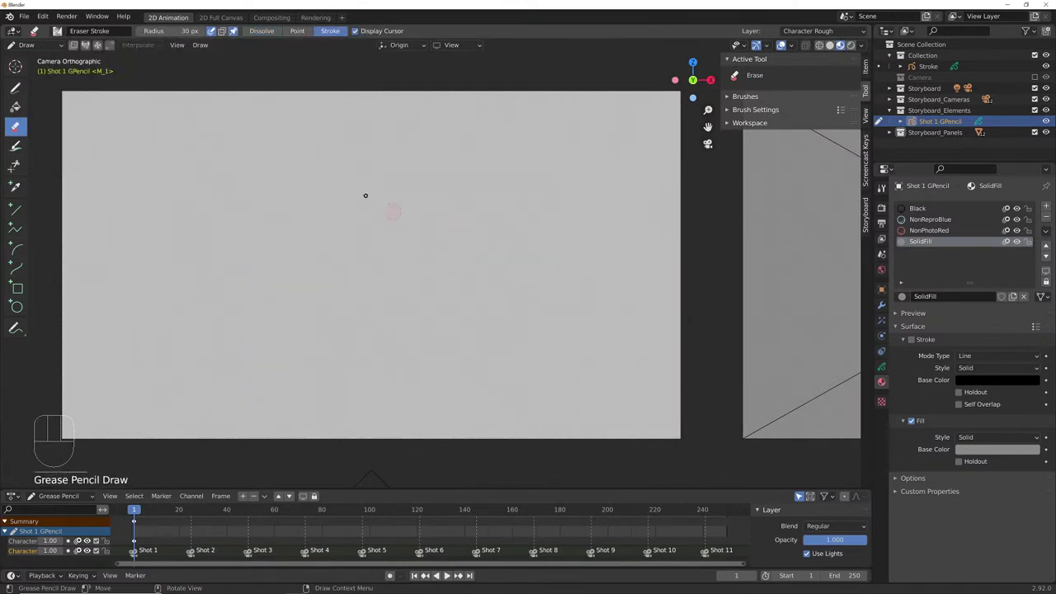
- With the Ink Pen and Black material, draw test scribbles in near-black, dark grey, light grey and orange vertex colours
click(16, 89)
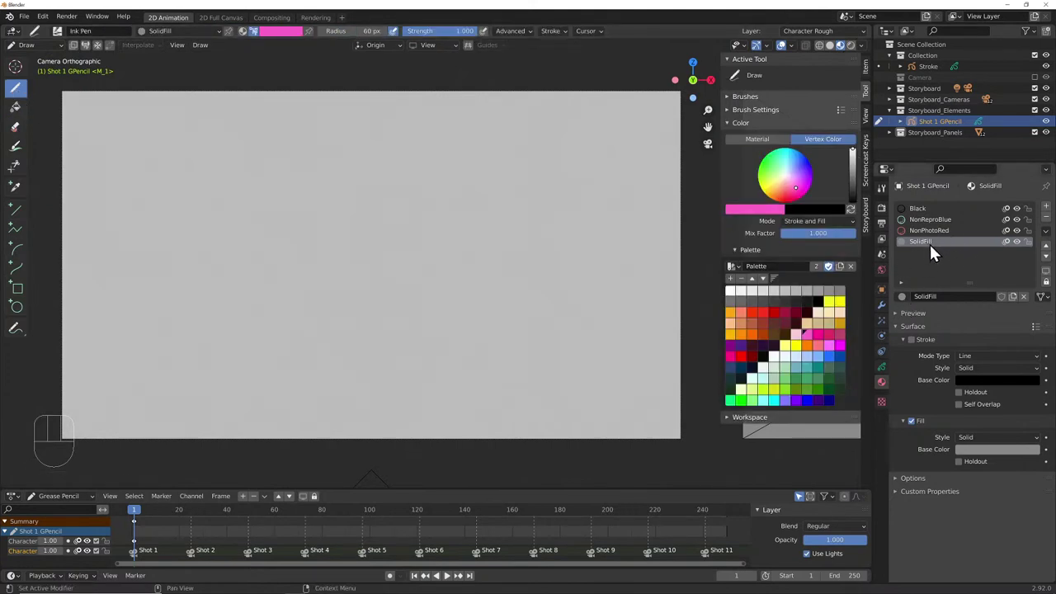
click(919, 209)
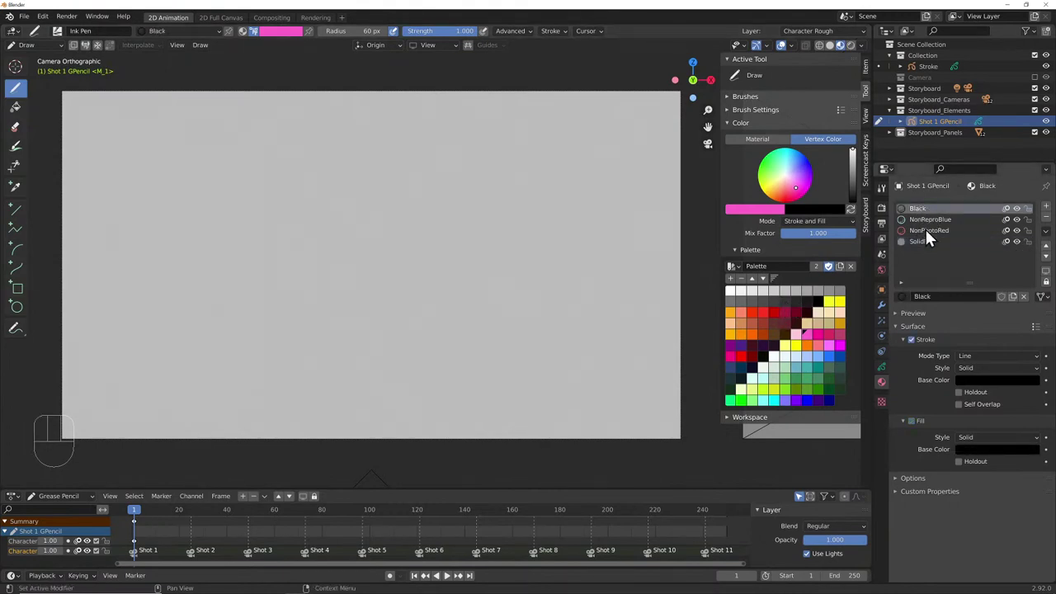
click(795, 304)
mouse_move(290, 168)
mouse_down()
mouse_move(318, 196)
mouse_move(343, 262)
mouse_up()
click(759, 304)
mouse_move(376, 208)
mouse_down()
mouse_move(396, 281)
mouse_move(448, 311)
mouse_up()
click(782, 290)
click(817, 290)
drag(409, 218, 453, 289)
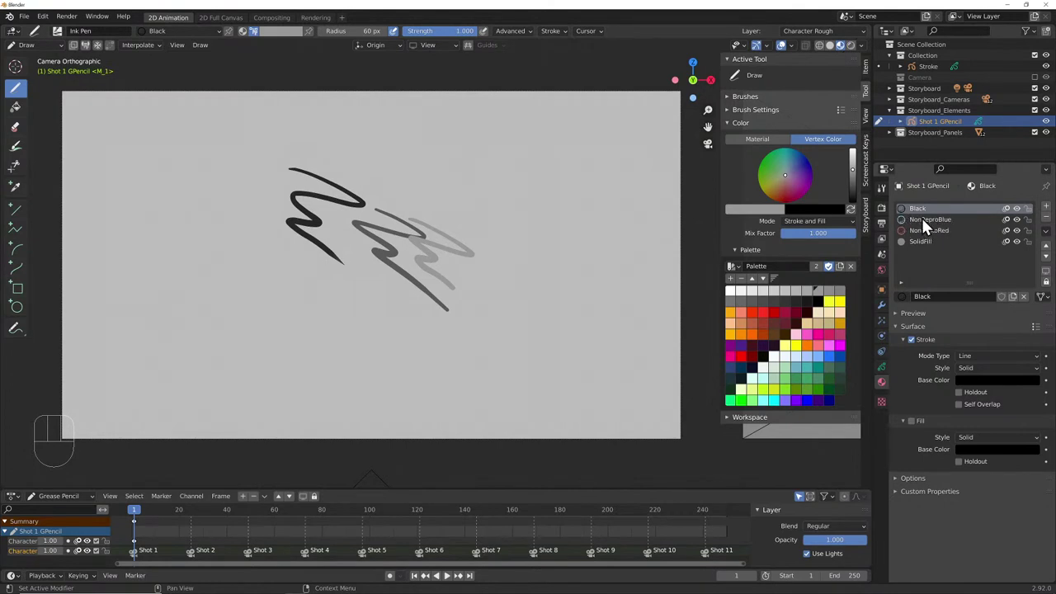
click(751, 331)
mouse_move(393, 220)
mouse_down()
mouse_move(424, 247)
mouse_move(383, 287)
mouse_up()
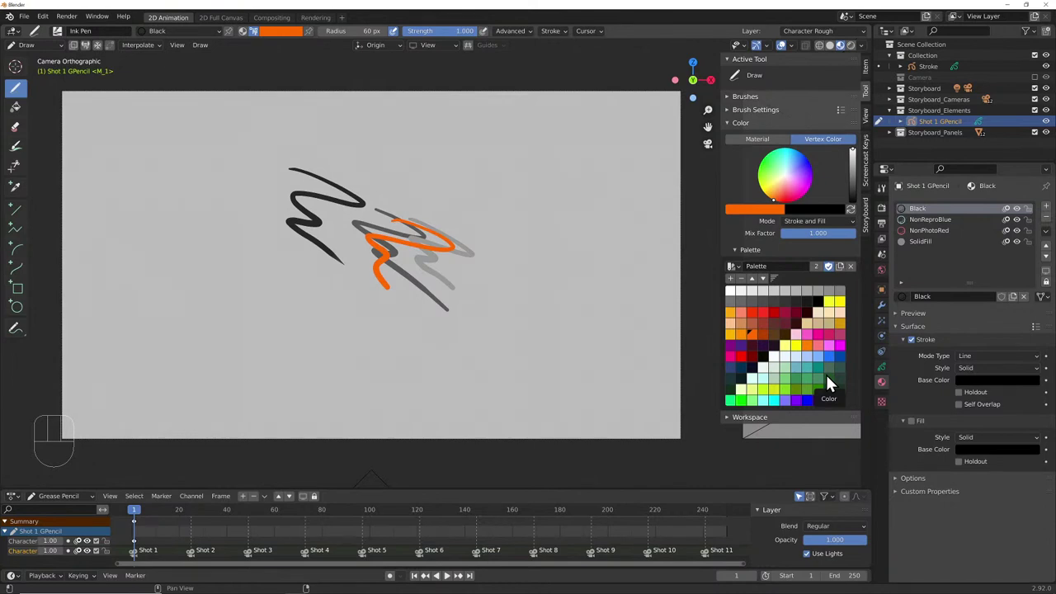
- Erase all the test scribbles and switch the Ink Pen back to material colour
click(15, 128)
drag(316, 222, 426, 245)
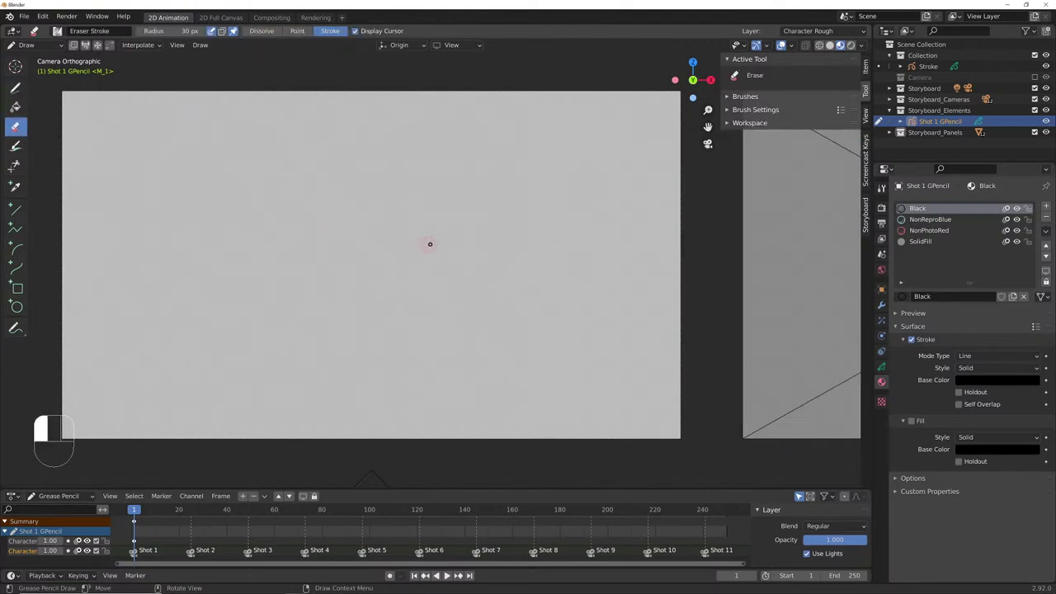
click(16, 89)
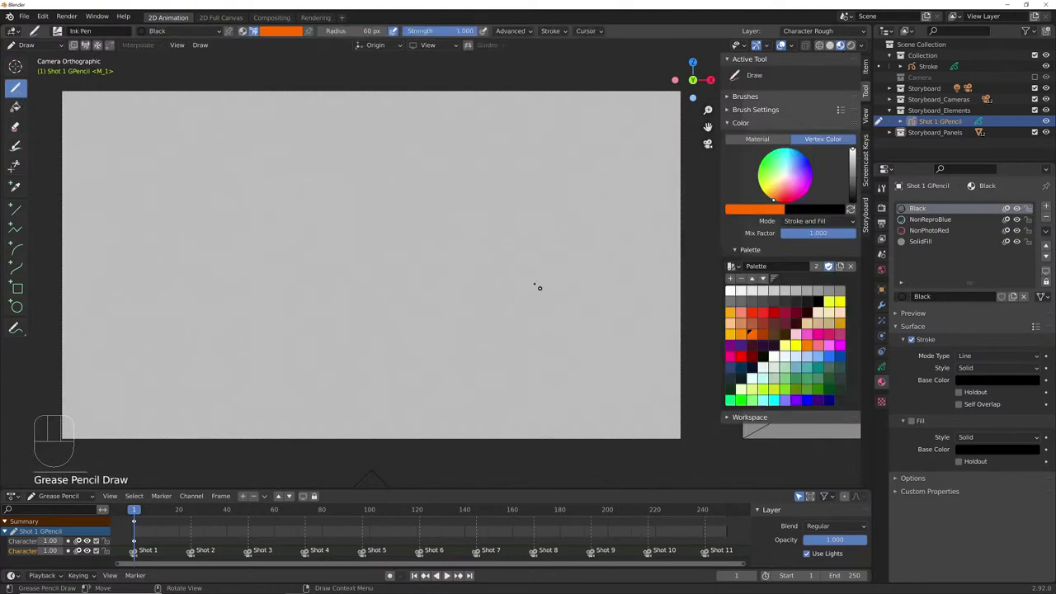
click(243, 31)
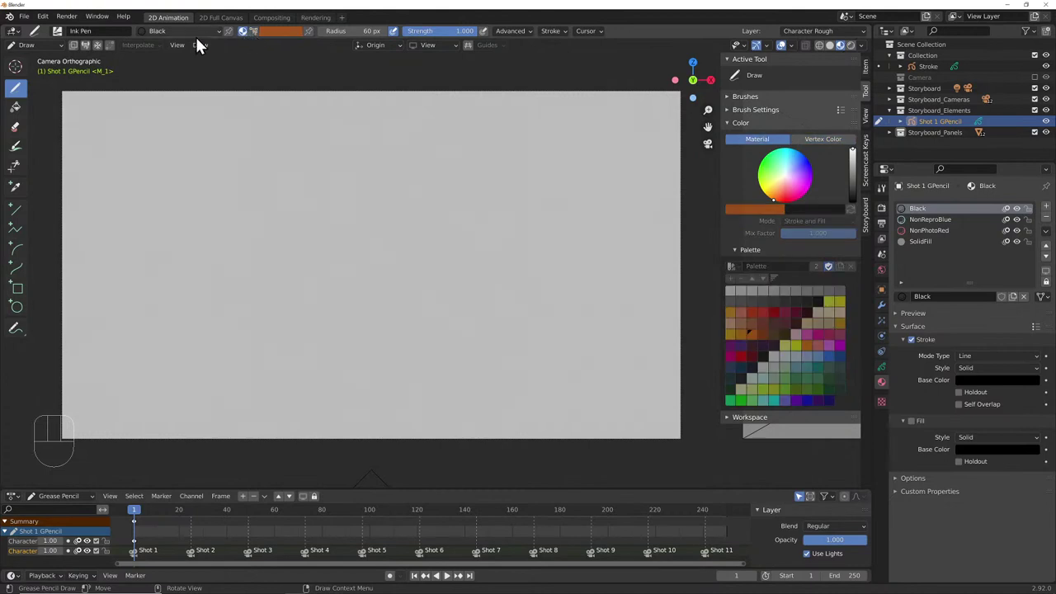
- Switch to the Pencil brush and draw a test stroke with the NonPhotoRed material and another with NonReproBlue, undoing each
click(56, 31)
click(333, 66)
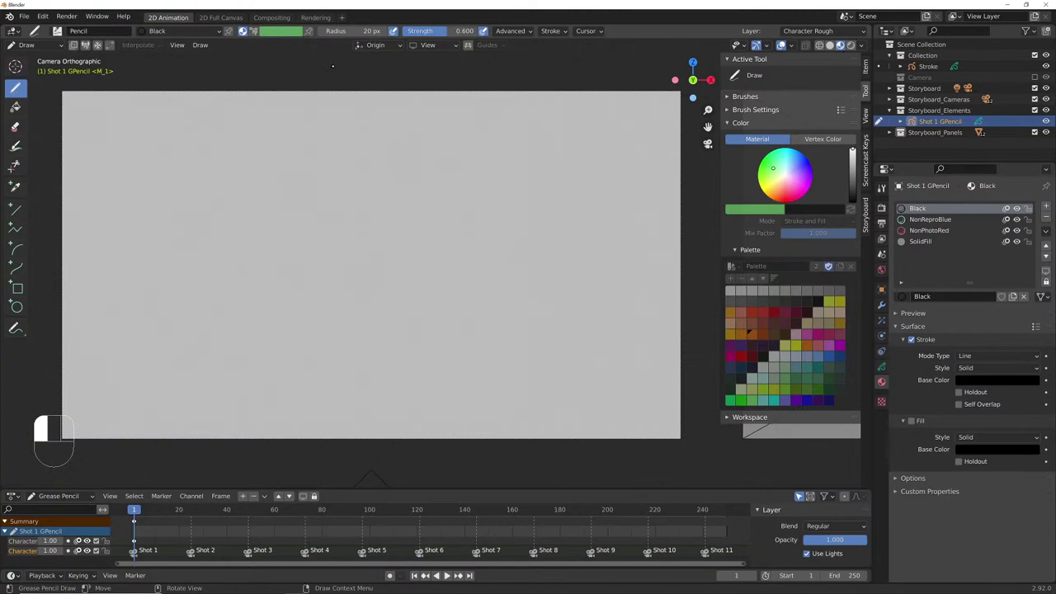
click(928, 230)
mouse_move(178, 180)
mouse_down()
mouse_move(306, 192)
mouse_move(603, 271)
mouse_up()
key(ctrl+z)
click(929, 221)
drag(147, 193, 503, 220)
key(ctrl+z)
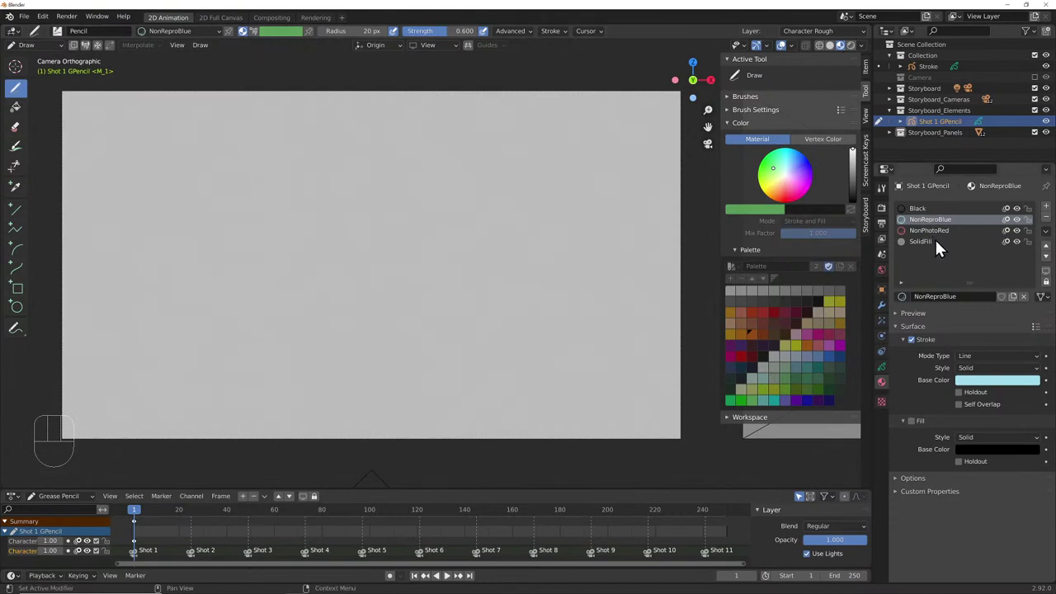
- Sketch a tilted round head with curved guidelines, two eyes and a smile in NonReproBlue on the Character Rough layer
mouse_move(305, 265)
mouse_down()
mouse_move(388, 218)
mouse_move(297, 228)
mouse_up()
drag(410, 234, 294, 259)
mouse_move(327, 194)
mouse_down()
mouse_move(389, 260)
mouse_move(394, 289)
mouse_up()
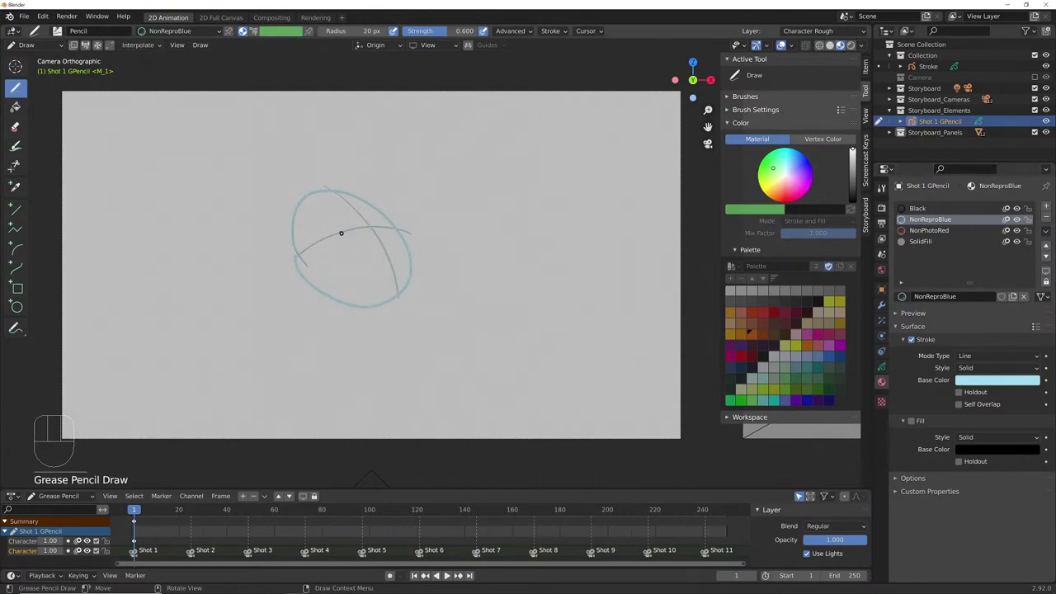
drag(313, 221, 312, 229)
drag(376, 208, 334, 259)
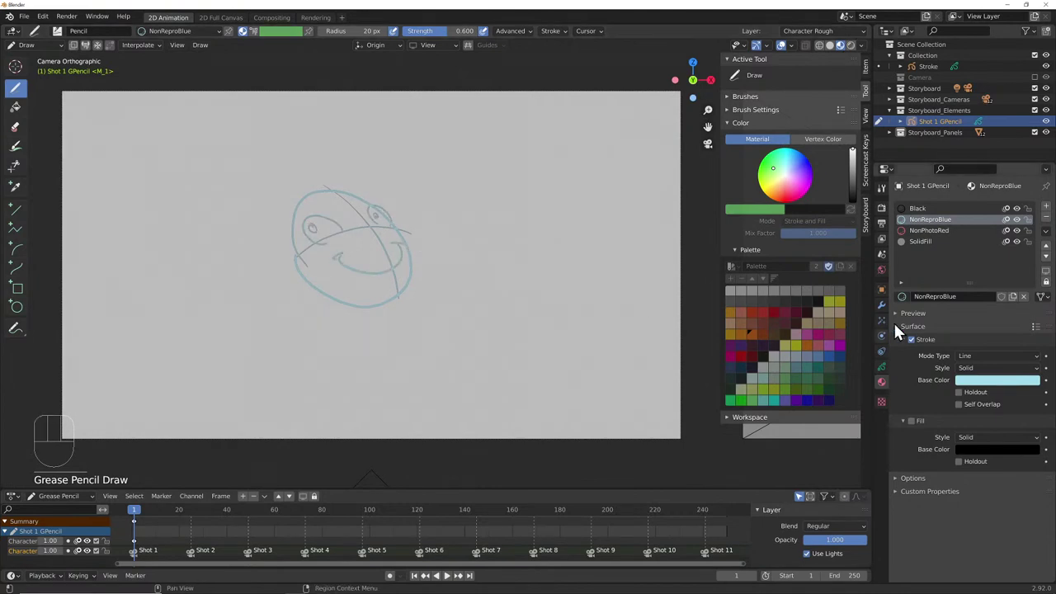
- Make Character Clean the active layer and choose the Ink Pen brush with the Black material
click(881, 367)
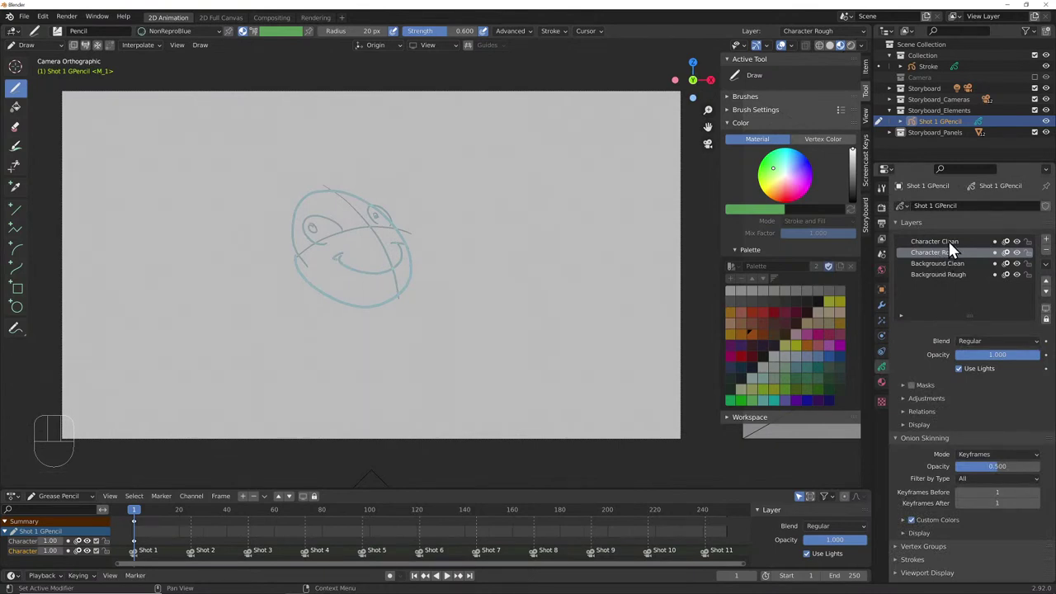
click(949, 241)
click(57, 31)
click(102, 67)
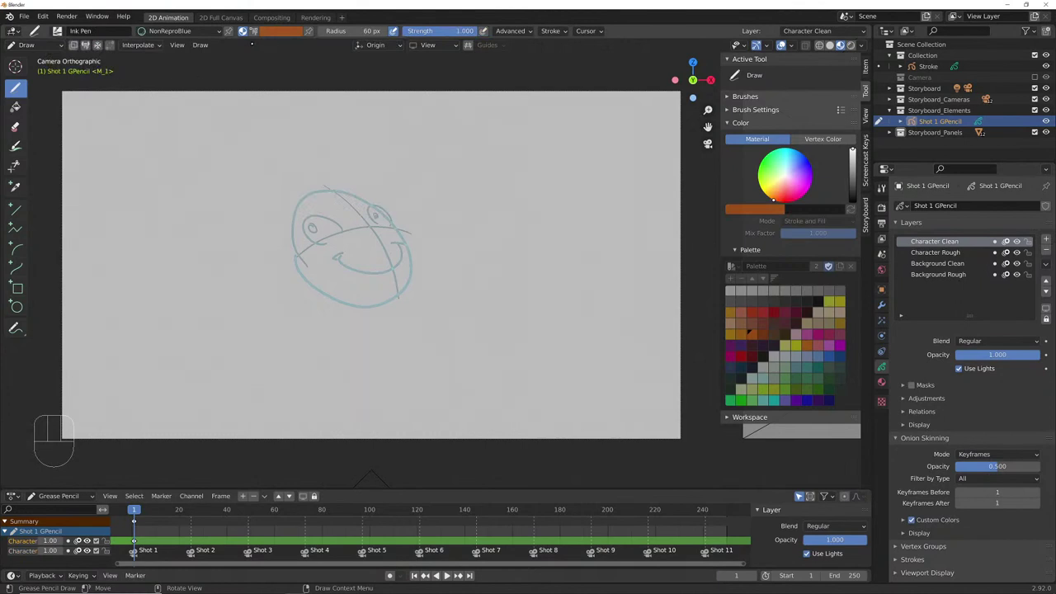
click(880, 381)
click(914, 209)
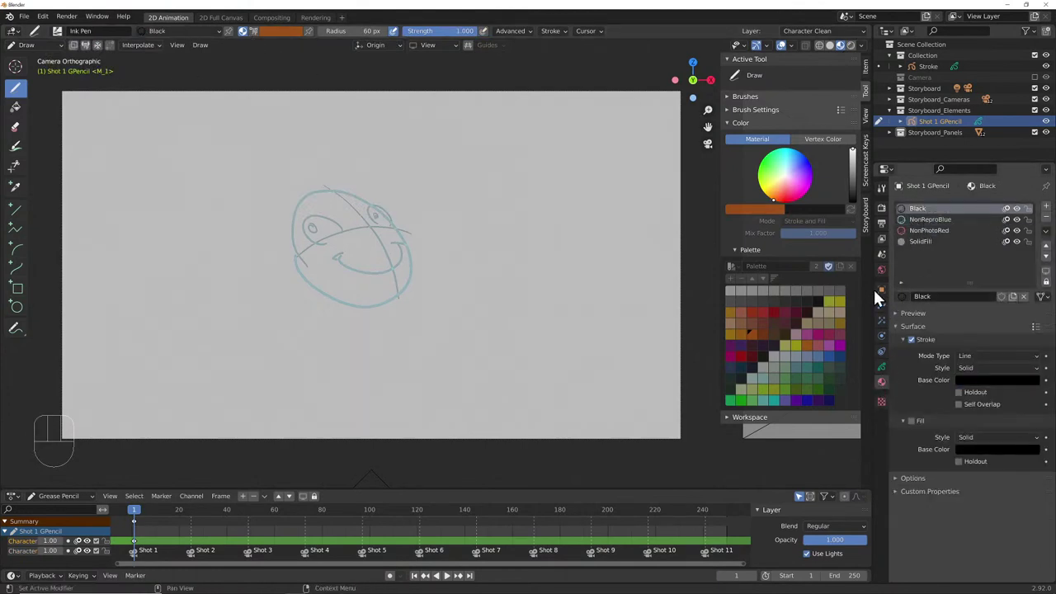
click(881, 366)
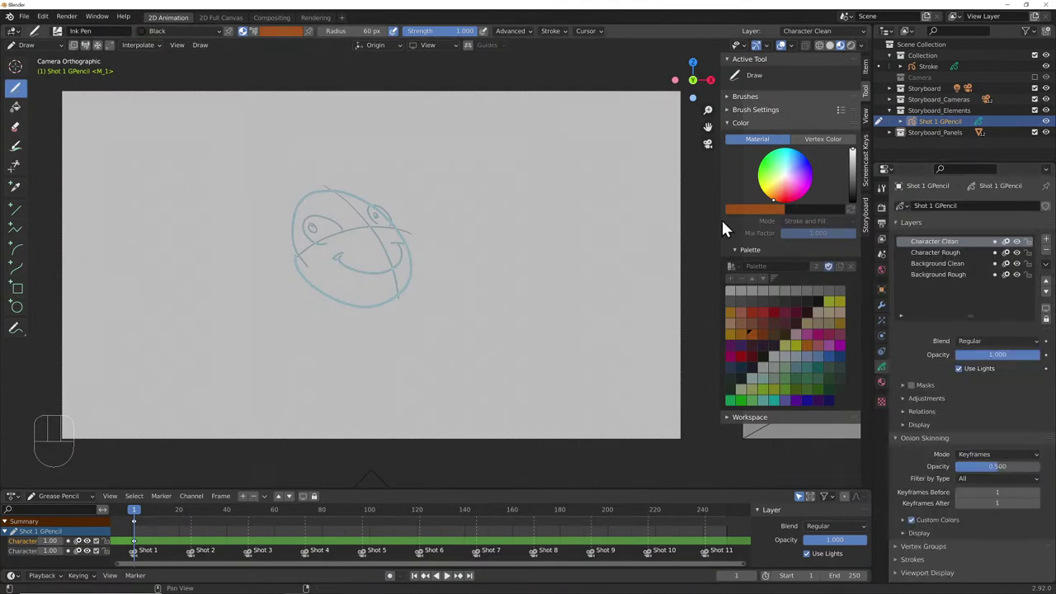
- Ink the head outline, eyes, eyebrow and smile in black over the blue rough sketch
mouse_move(375, 223)
mouse_down()
mouse_move(366, 207)
mouse_move(387, 221)
mouse_move(302, 226)
mouse_move(307, 241)
mouse_move(313, 230)
mouse_up()
mouse_move(387, 240)
mouse_down()
mouse_move(400, 262)
mouse_move(380, 271)
mouse_move(335, 255)
mouse_up()
mouse_move(389, 215)
mouse_down()
mouse_move(409, 249)
mouse_move(404, 287)
mouse_move(378, 304)
mouse_move(315, 284)
mouse_move(288, 241)
mouse_move(303, 194)
mouse_move(332, 189)
mouse_move(385, 200)
mouse_up()
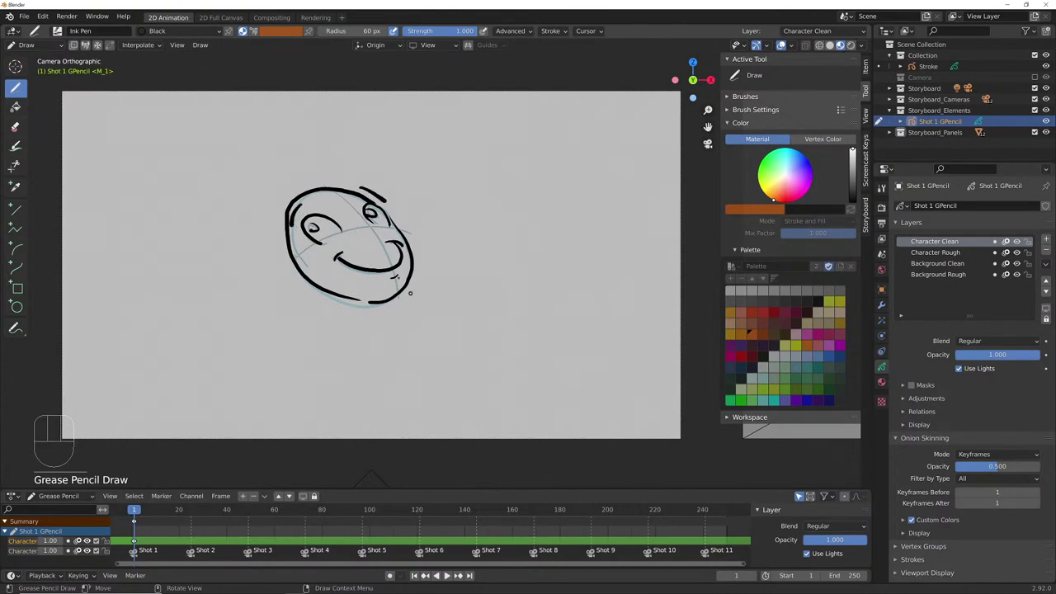
- Ink a short neck below the head and an ear on each side of it
mouse_move(366, 302)
mouse_down()
mouse_move(363, 323)
mouse_move(348, 328)
mouse_up()
mouse_move(297, 267)
mouse_down()
mouse_move(285, 291)
mouse_move(312, 291)
mouse_up()
drag(287, 275, 297, 283)
drag(406, 230, 414, 257)
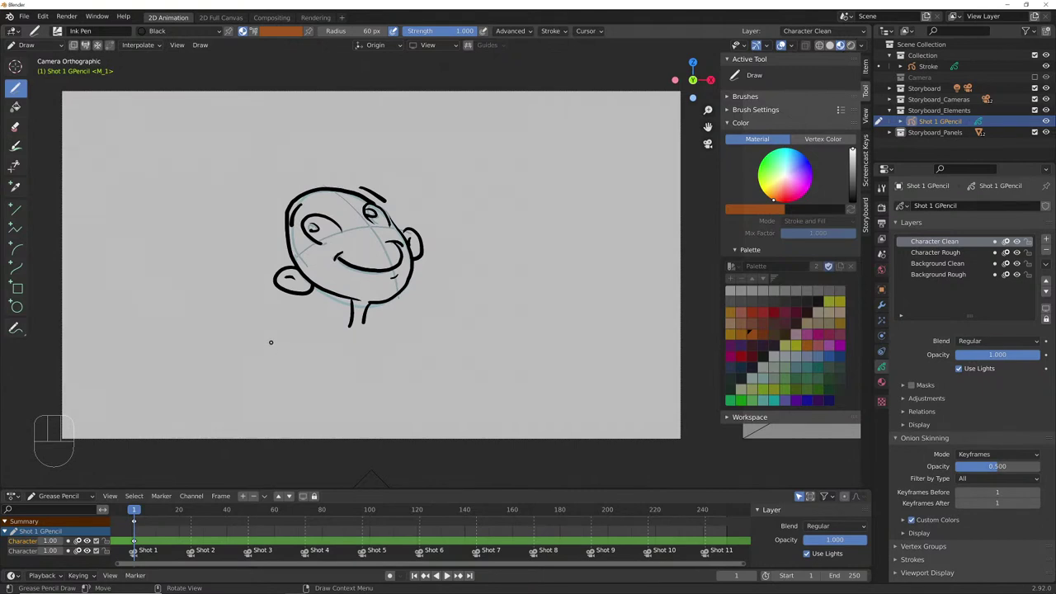
- Adjust the Character Rough layer's opacity, switch the viewport to Rendered shading, and set the layer's opacity to 1.000
click(930, 252)
drag(1014, 354, 1047, 354)
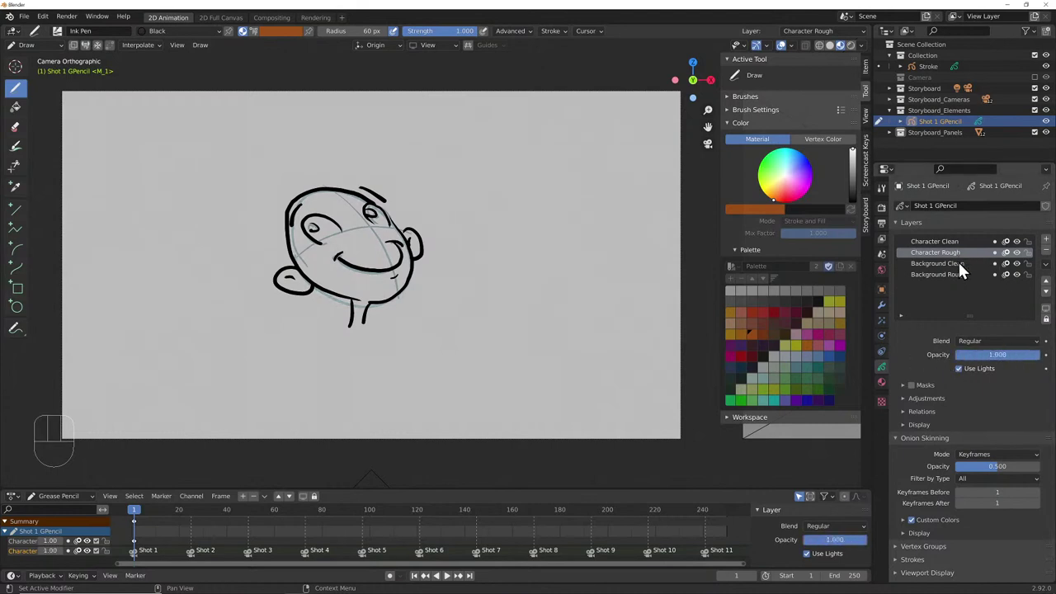
click(850, 46)
mouse_move(1006, 360)
mouse_down()
mouse_move(918, 350)
mouse_move(1046, 356)
mouse_move(943, 359)
mouse_move(1040, 371)
mouse_up()
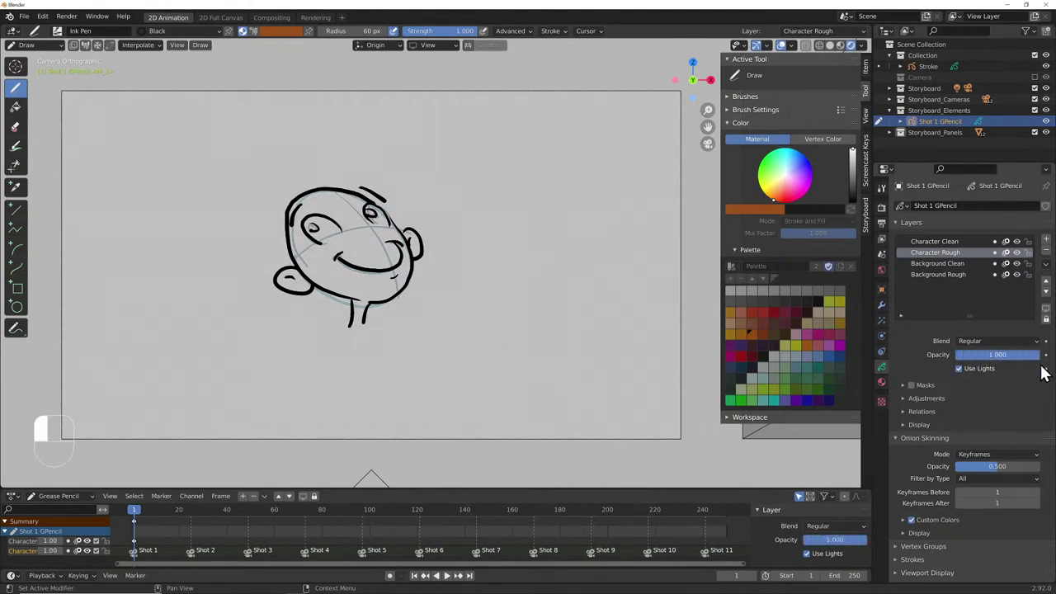
- Hide and reshow the Character Rough layer, and lower its opacity to 0.000
click(1016, 253)
click(1016, 252)
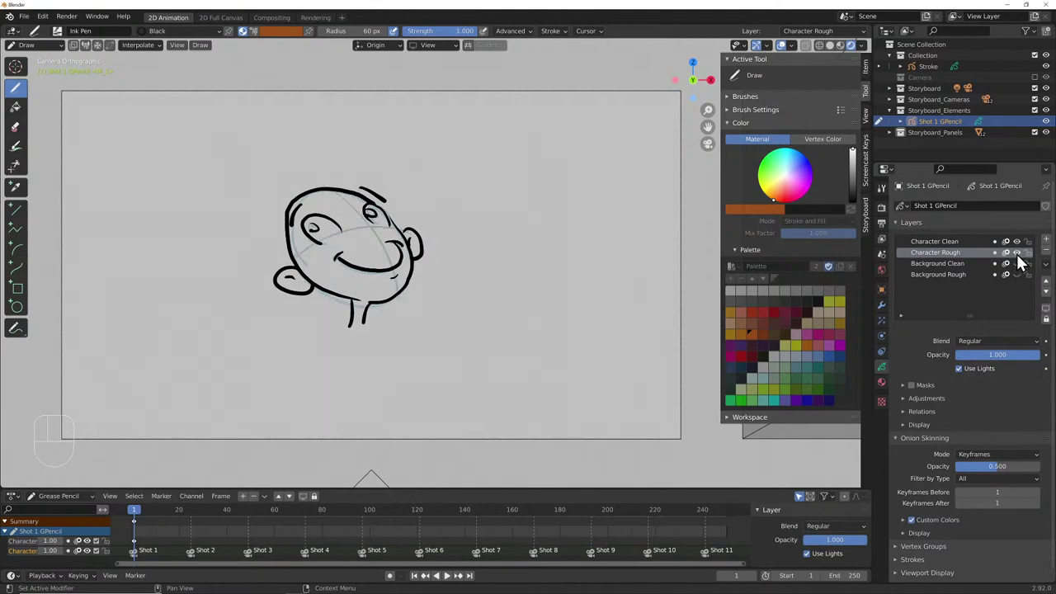
drag(1014, 352, 896, 348)
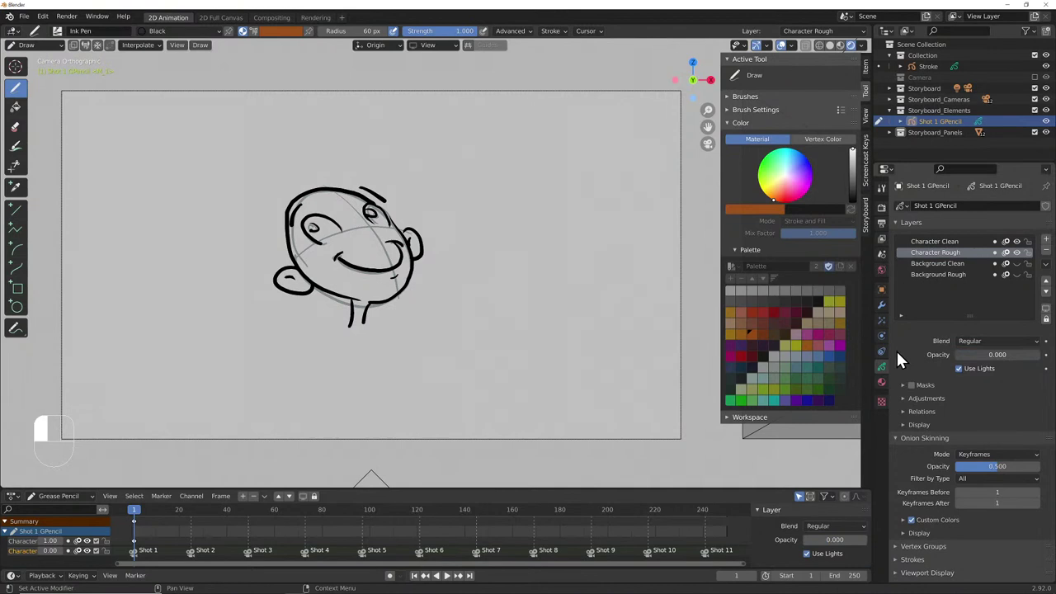
- Set the Character Rough layer's opacity to 1.000 and toggle the character layers' visibility, ending with Character Rough hidden and Character Clean shown
drag(936, 354, 1040, 354)
click(1016, 241)
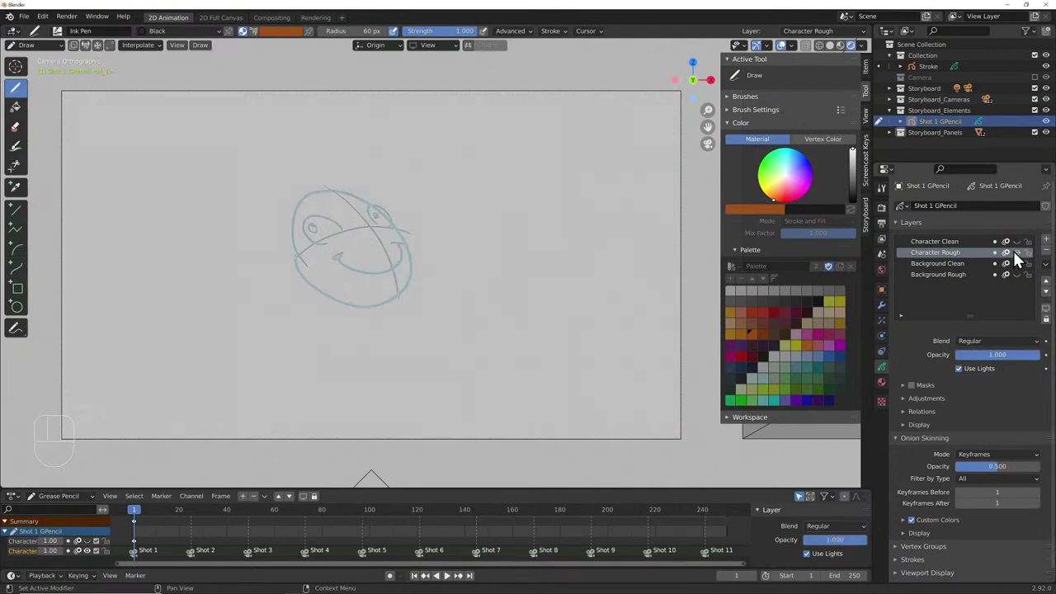
click(1016, 253)
click(1016, 241)
click(1016, 252)
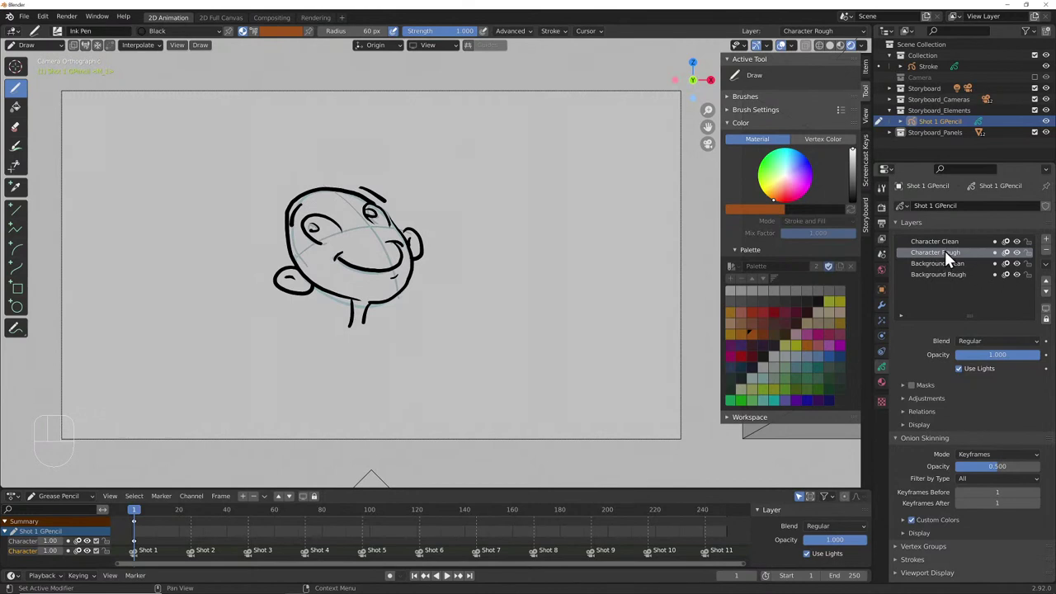
click(1016, 252)
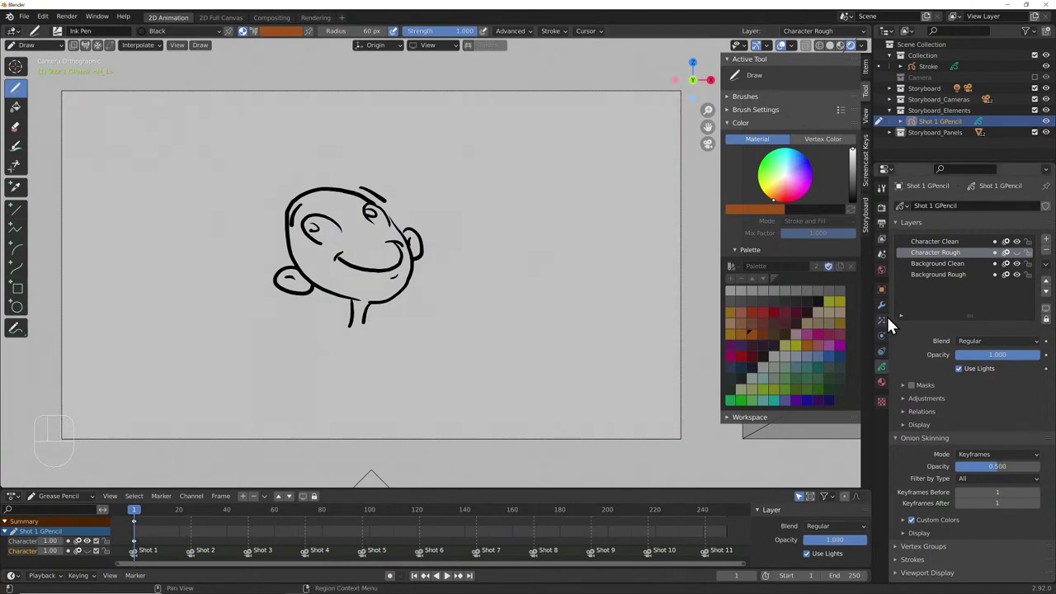
- Make Character Clean the active layer, show Character Rough again, and erase the entire head drawing with the Eraser Stroke brush
click(881, 382)
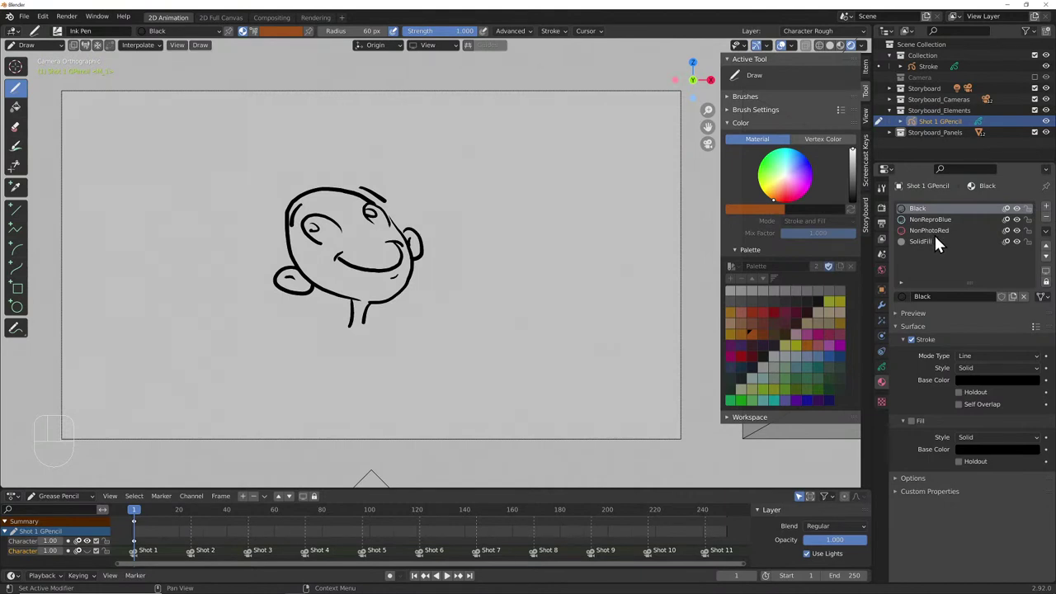
drag(382, 189, 386, 203)
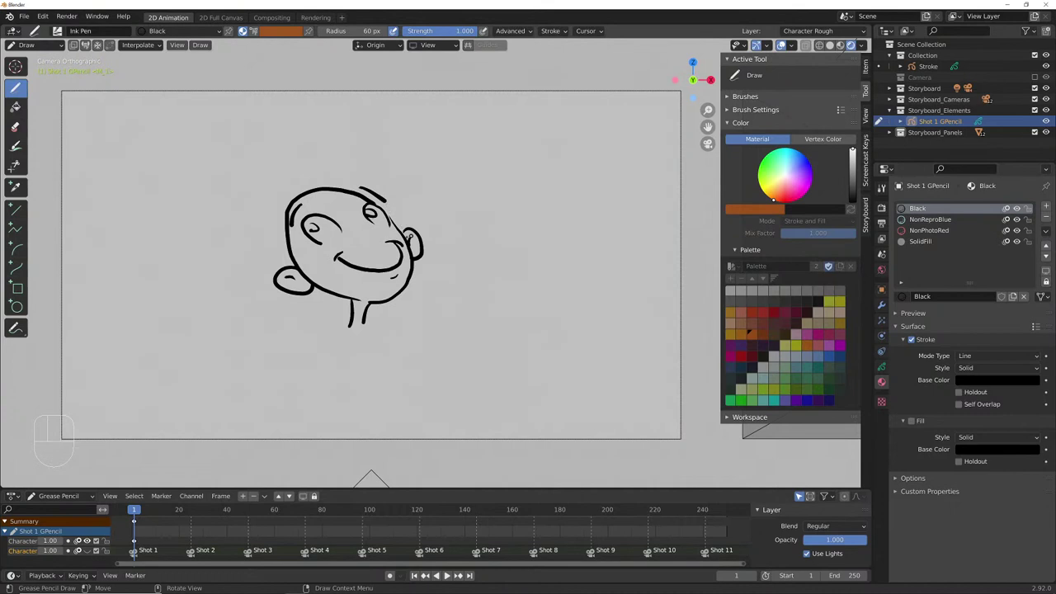
click(881, 368)
click(934, 241)
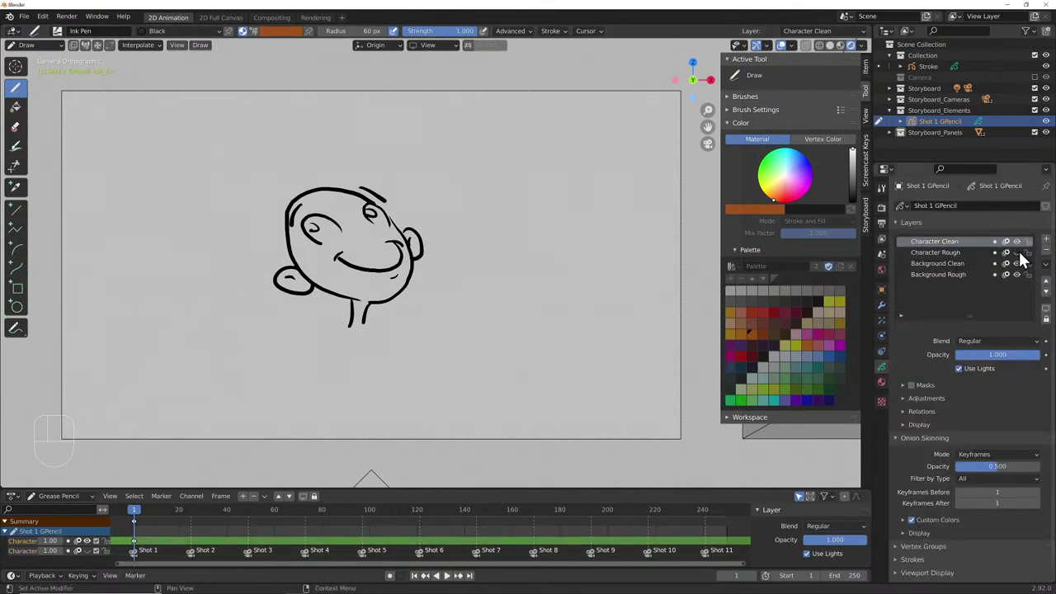
click(15, 126)
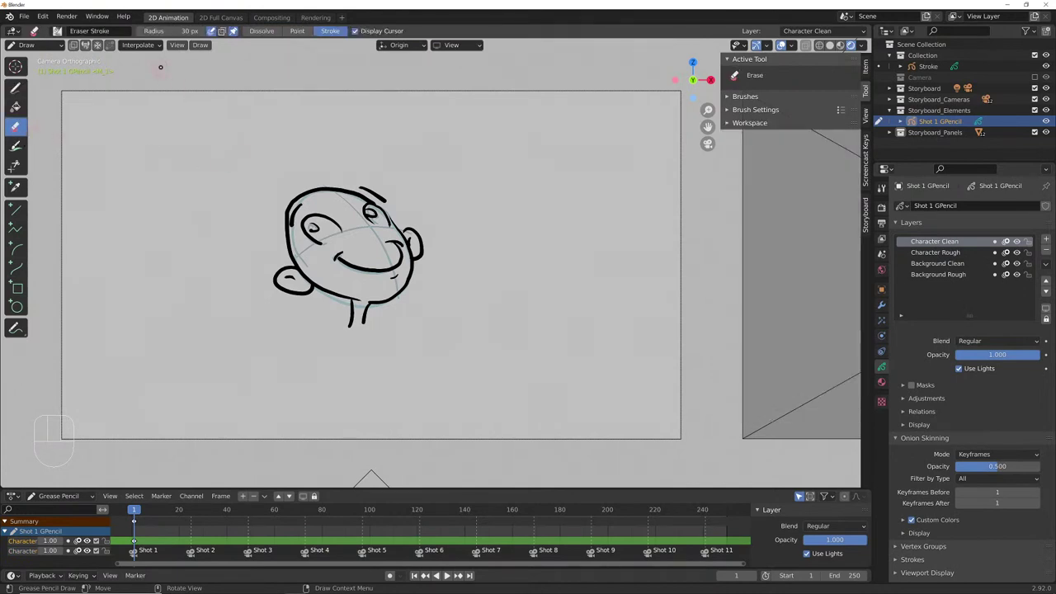
mouse_move(326, 188)
mouse_down()
mouse_move(378, 193)
mouse_move(414, 237)
mouse_move(381, 305)
mouse_move(363, 318)
mouse_move(380, 282)
mouse_move(365, 261)
mouse_move(284, 276)
mouse_move(327, 231)
mouse_move(292, 216)
mouse_up()
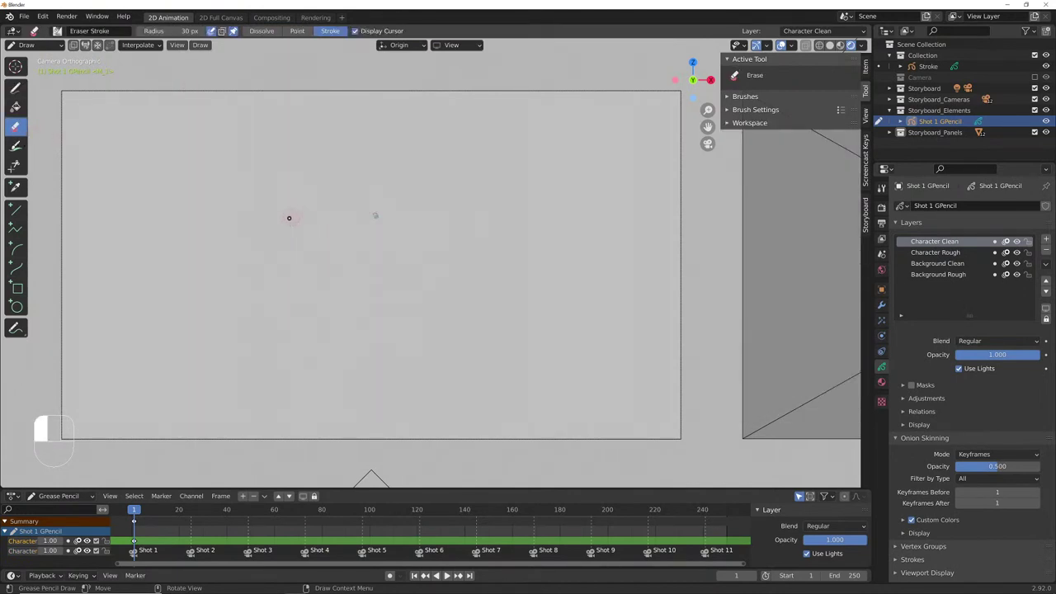
- Make Character Rough the active layer, select the NonReproBlue material, and return to the Draw tool
click(982, 252)
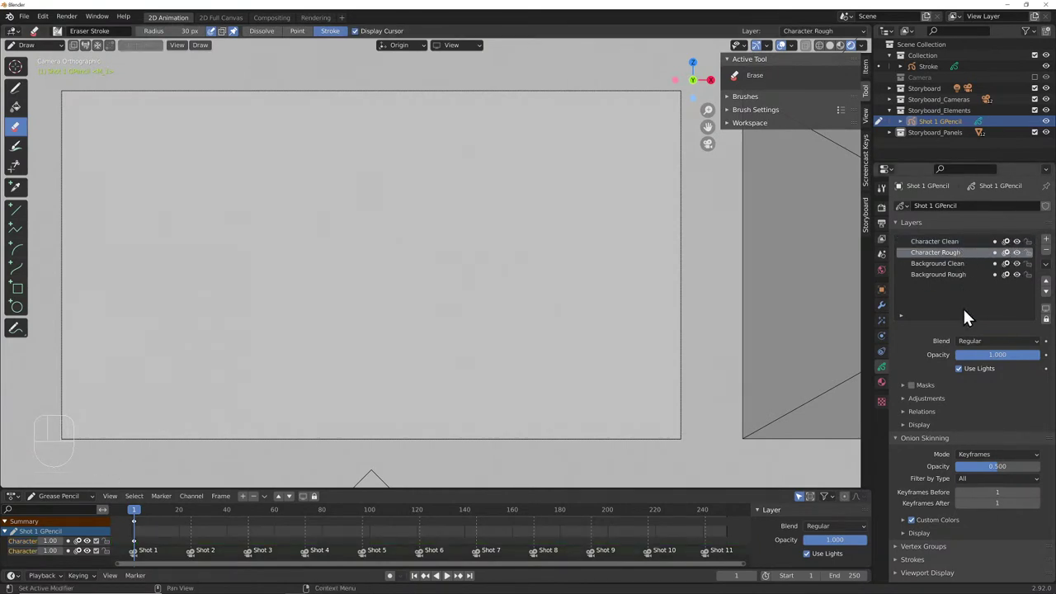
click(881, 382)
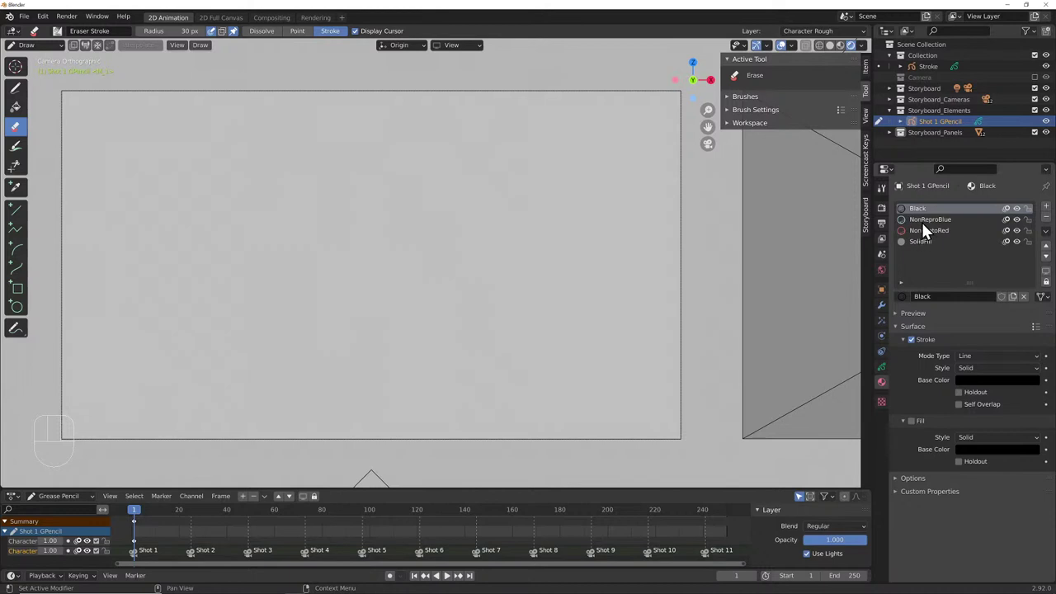
click(922, 220)
click(925, 231)
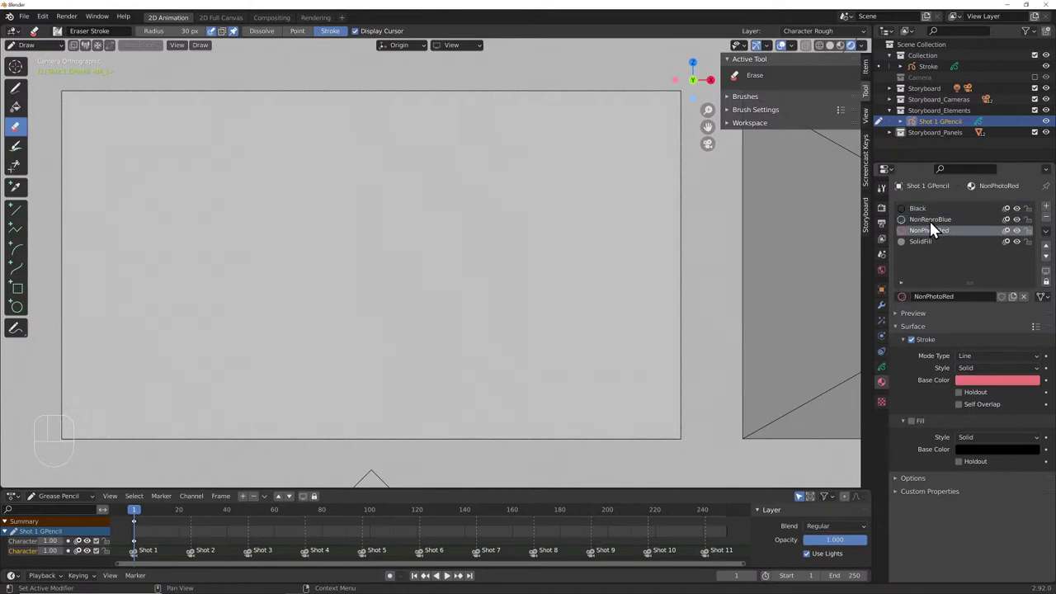
click(929, 220)
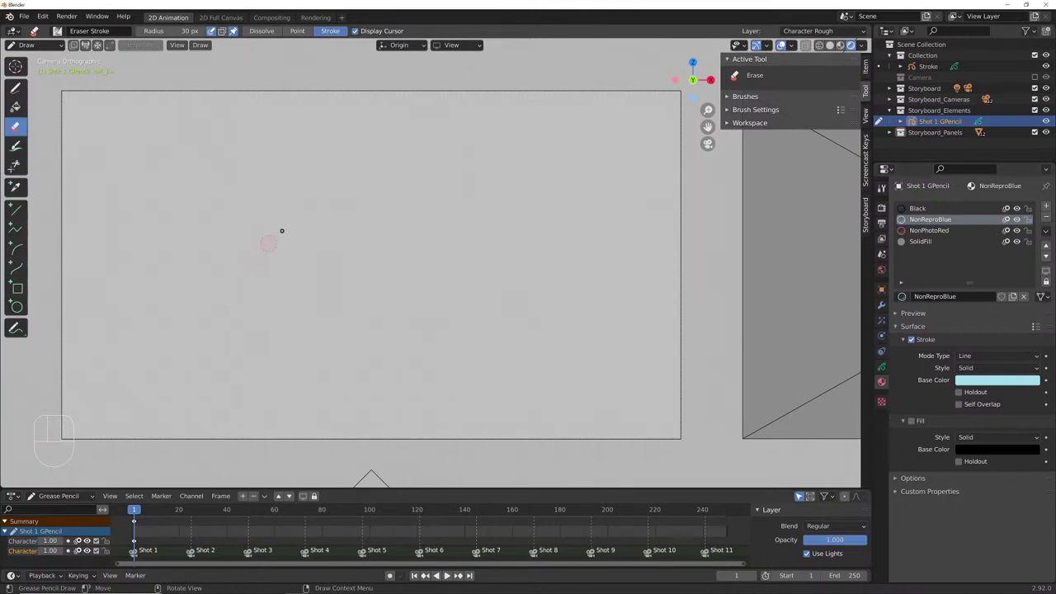
click(15, 87)
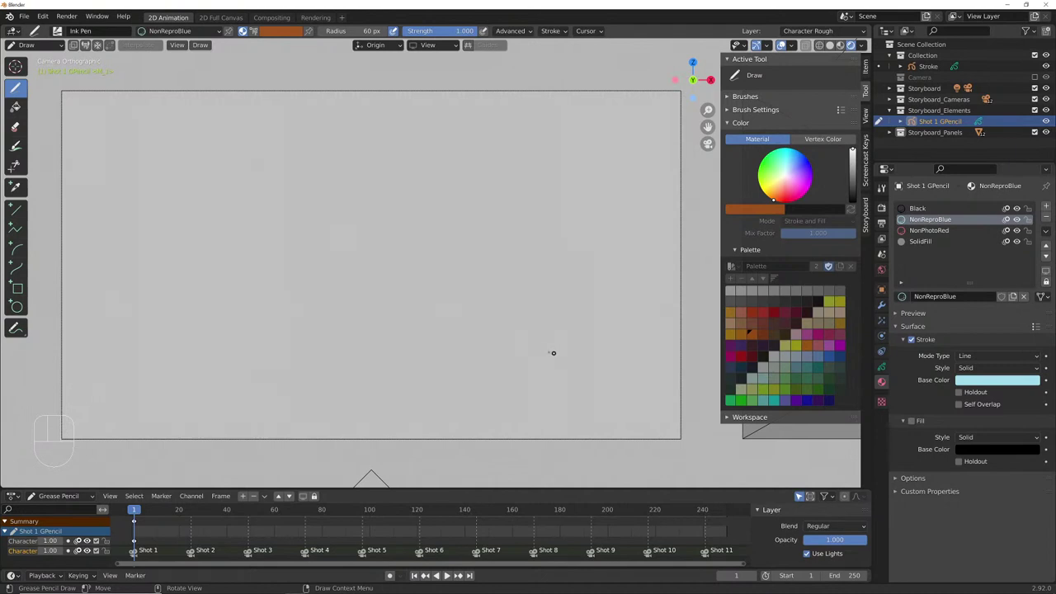
- Examine the storyboard shot list, the NonReproBlue material's stroke options, and the Shot 1 GPencil object's stroke depth order and thickness settings
click(867, 219)
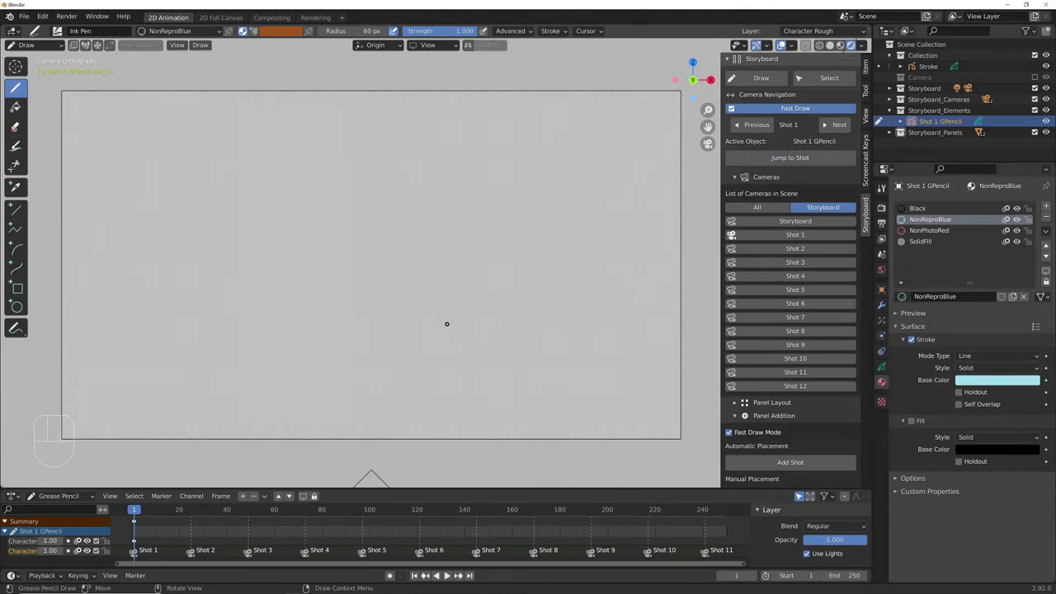
click(957, 404)
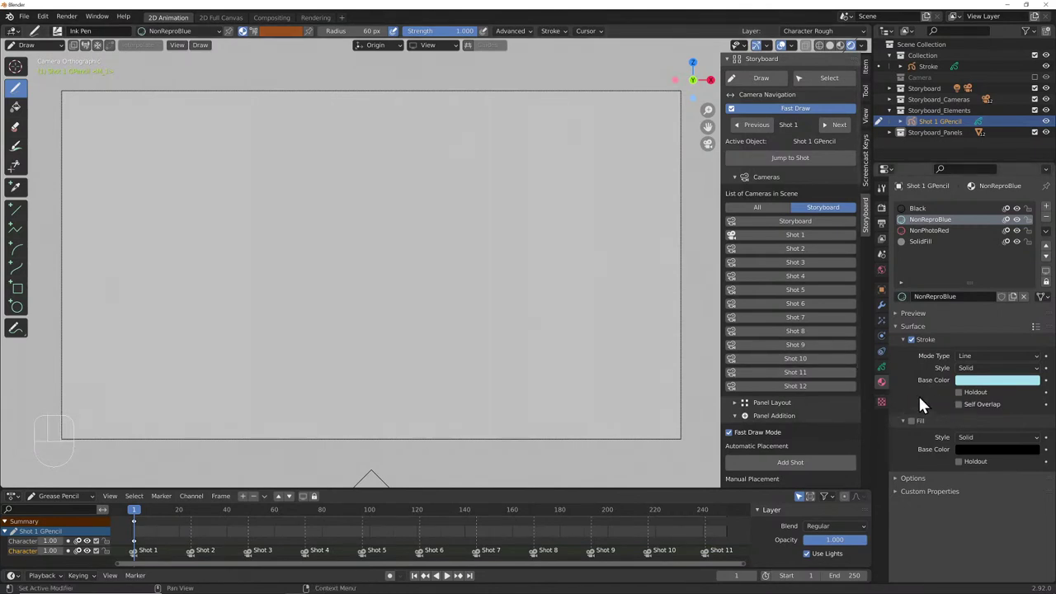
click(881, 366)
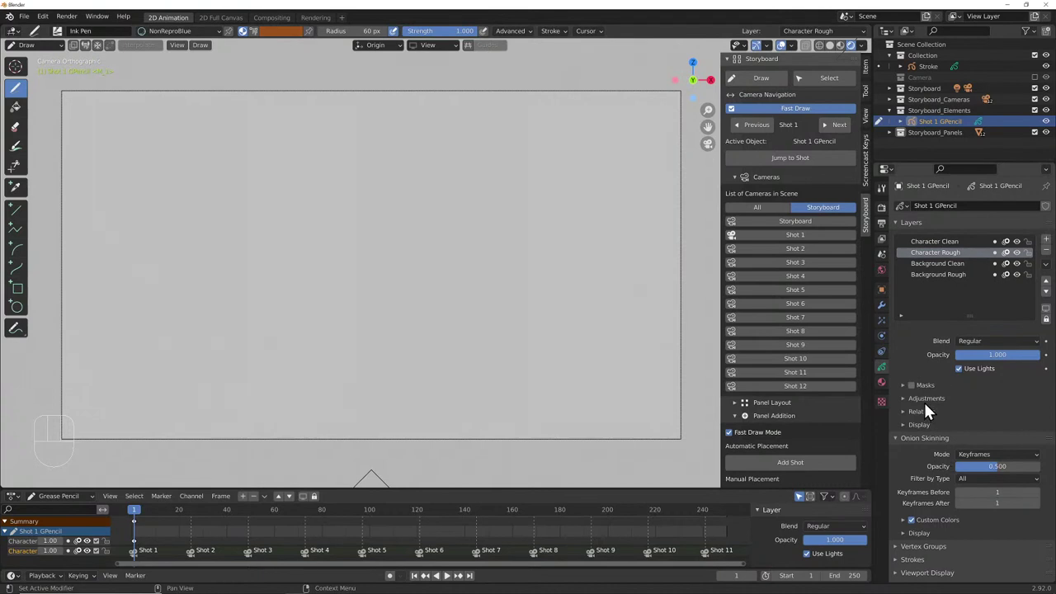
scroll(922, 400, down, 1)
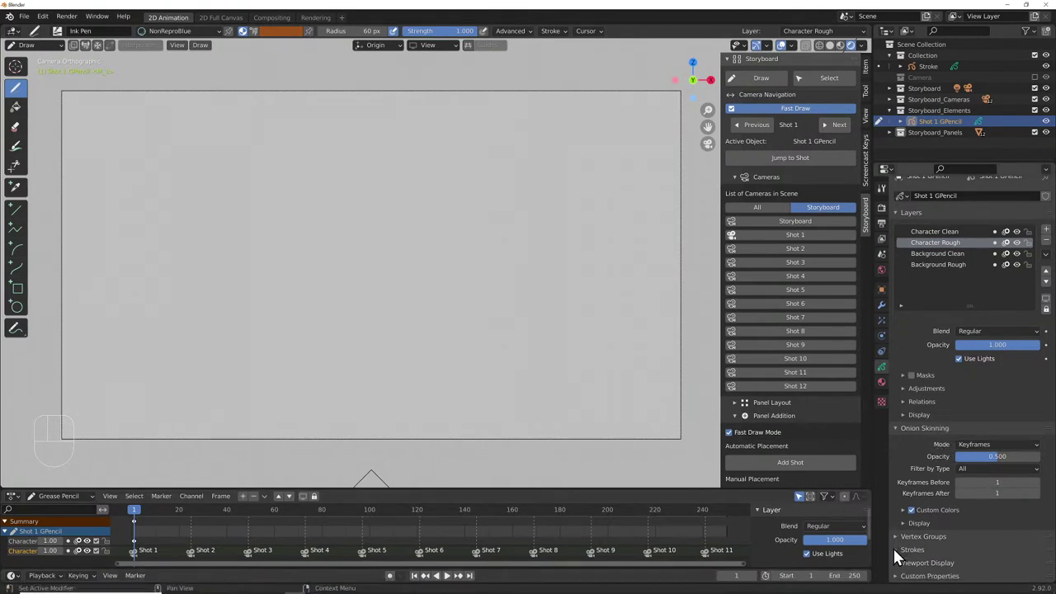
click(948, 548)
scroll(946, 544, down, 2)
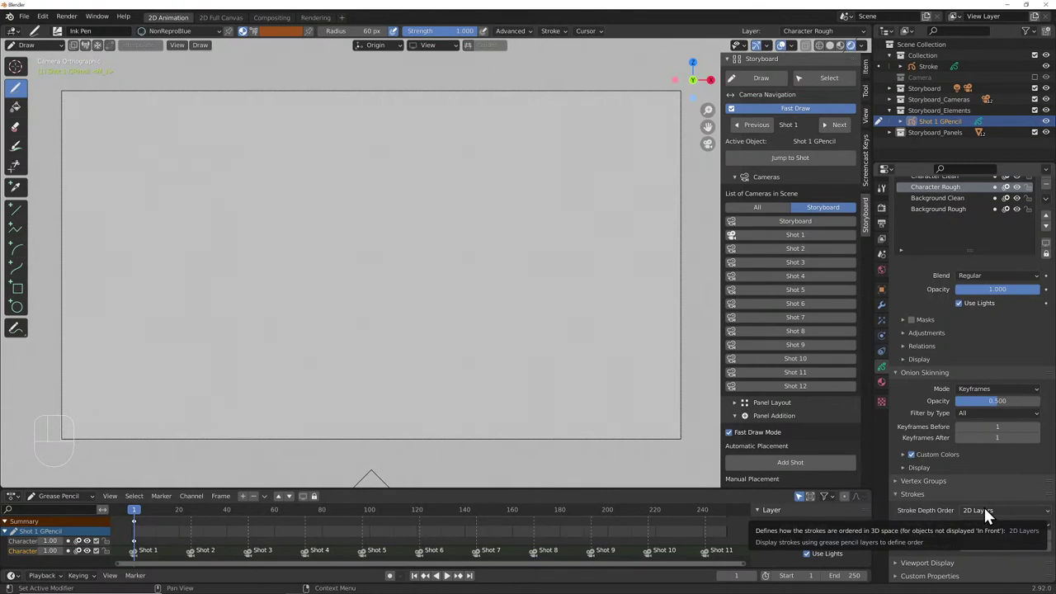
scroll(951, 281, up, 1)
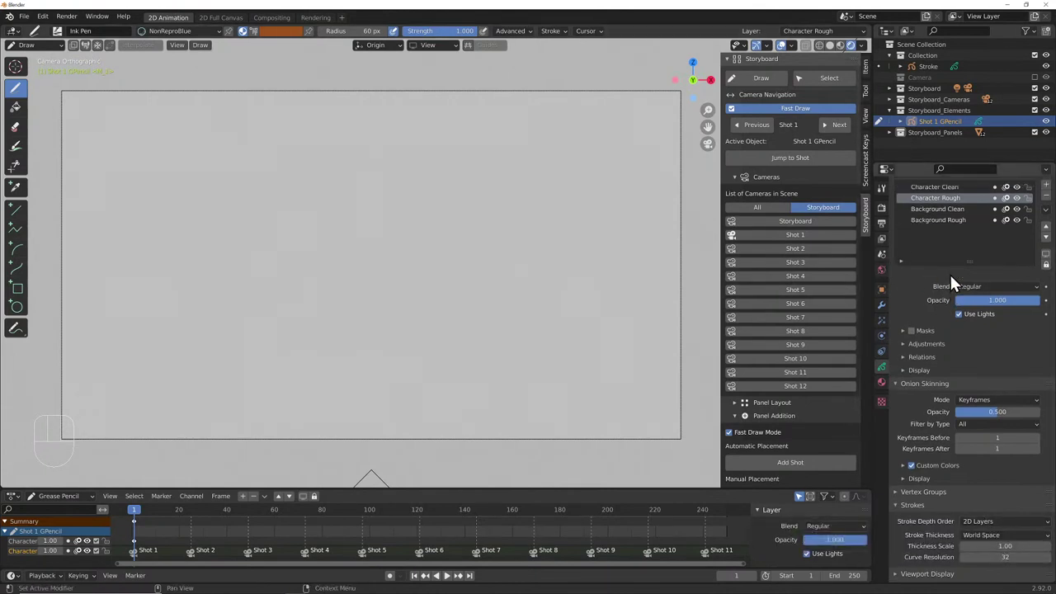
scroll(949, 272, up, 3)
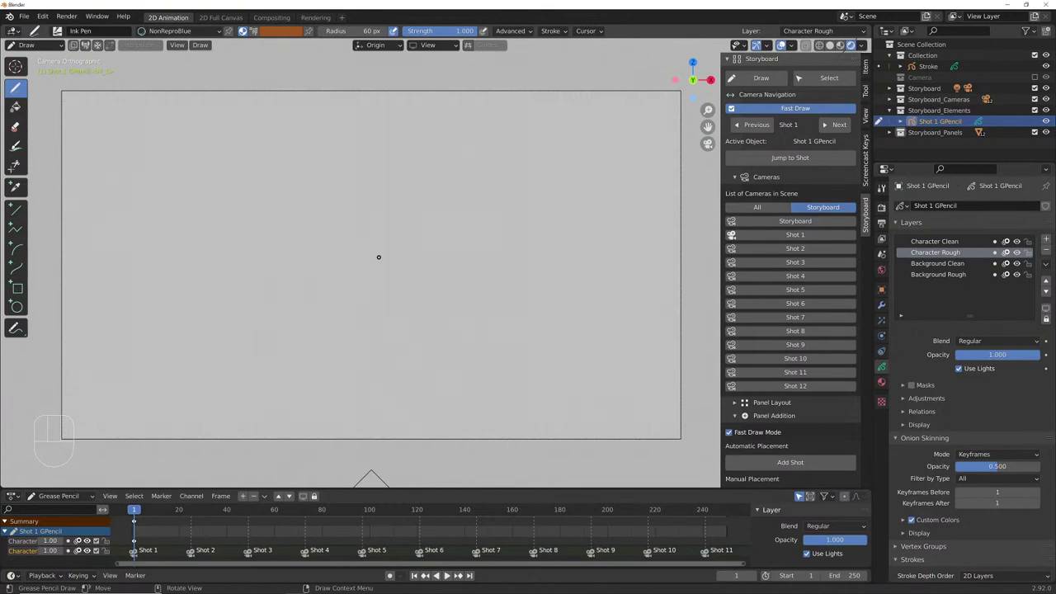
- Switch to the Shot 1 camera, reselect the Shot 1 GPencil object, and go back into Draw mode
click(779, 235)
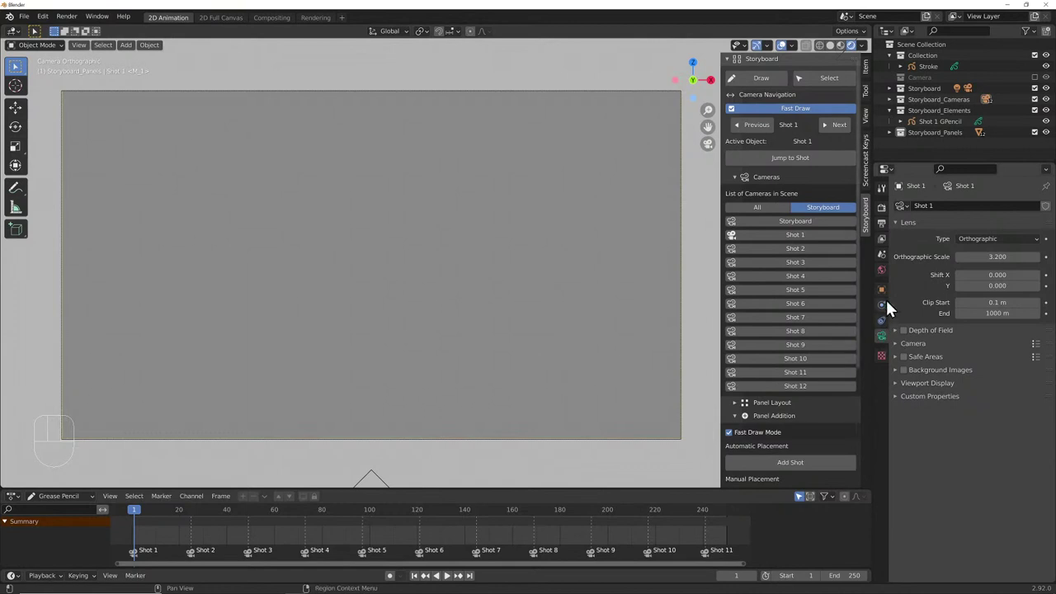
click(944, 122)
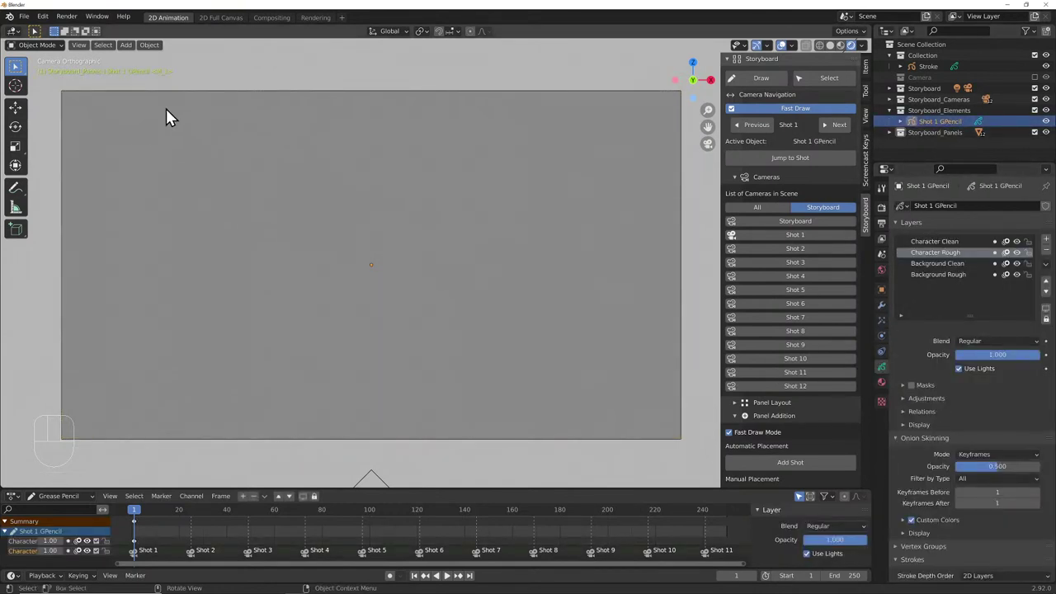
click(757, 82)
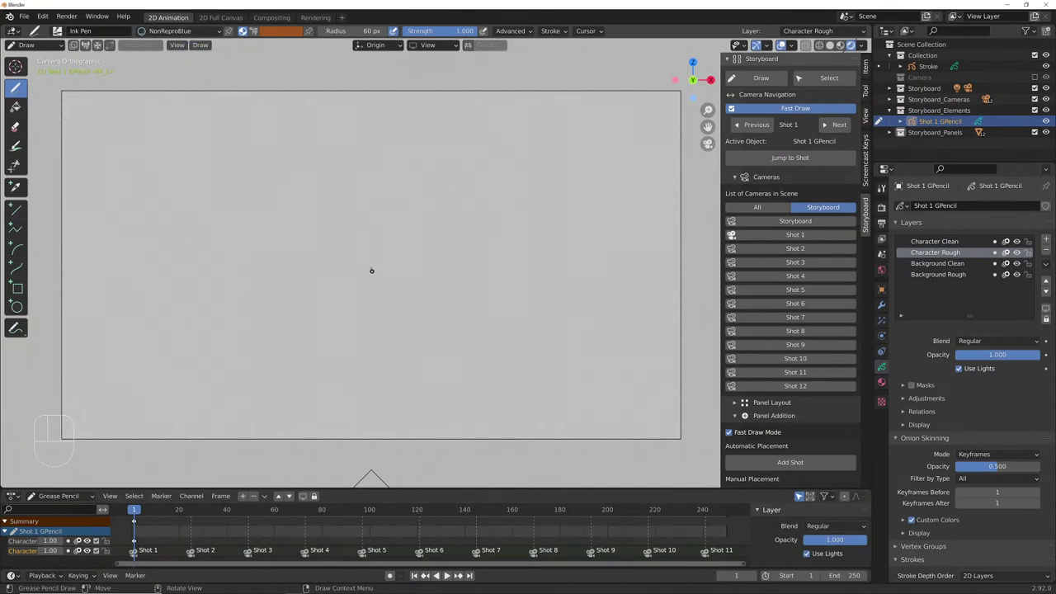
- Try a NonReproBlue ground line across Shot 1's frame, view it in Material Preview shading, and undo the line
drag(699, 320, 43, 313)
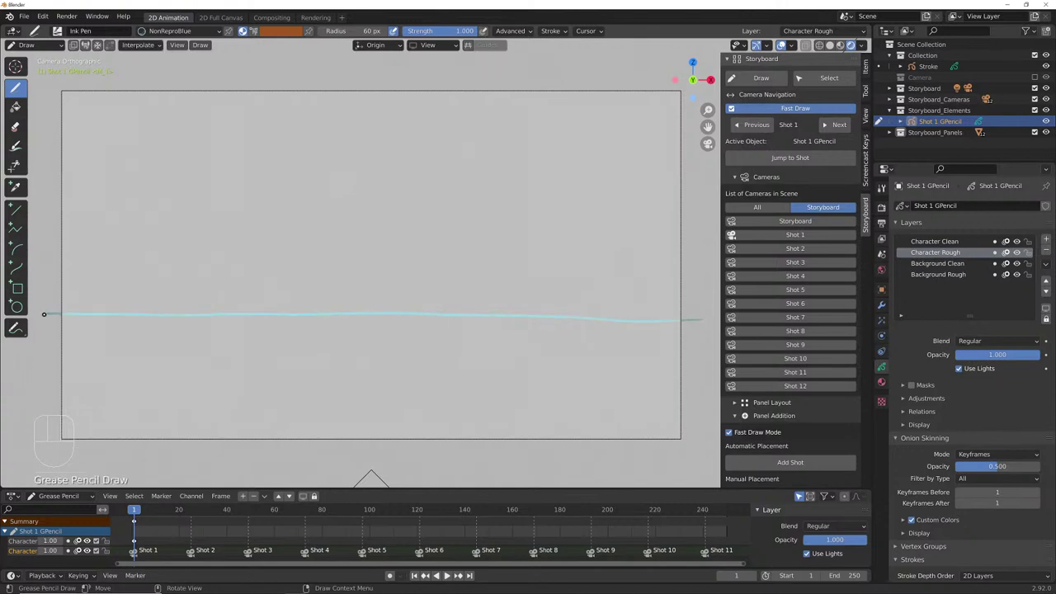
click(840, 45)
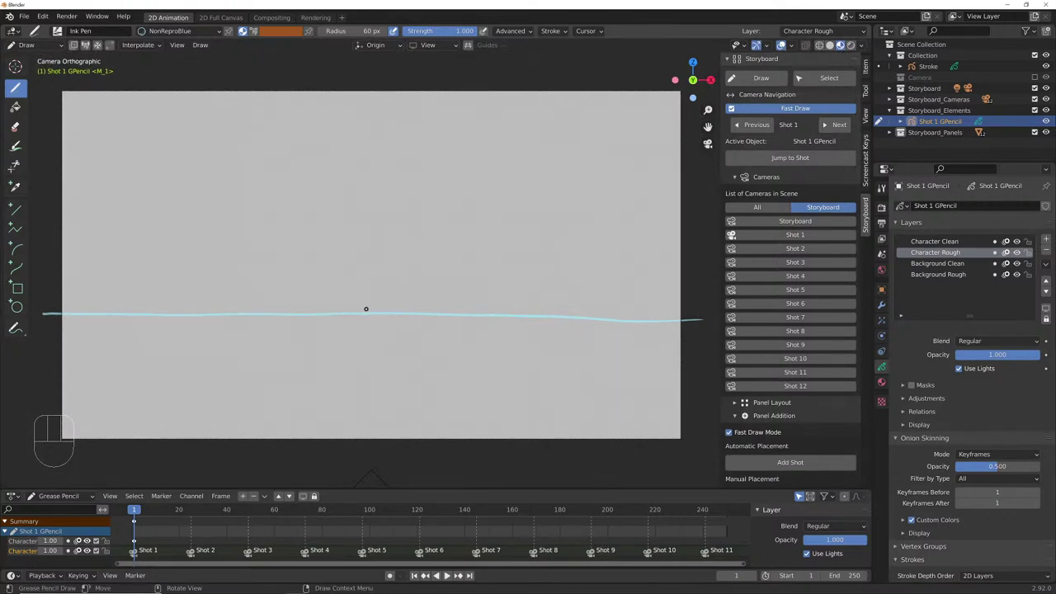
key(ctrl+z)
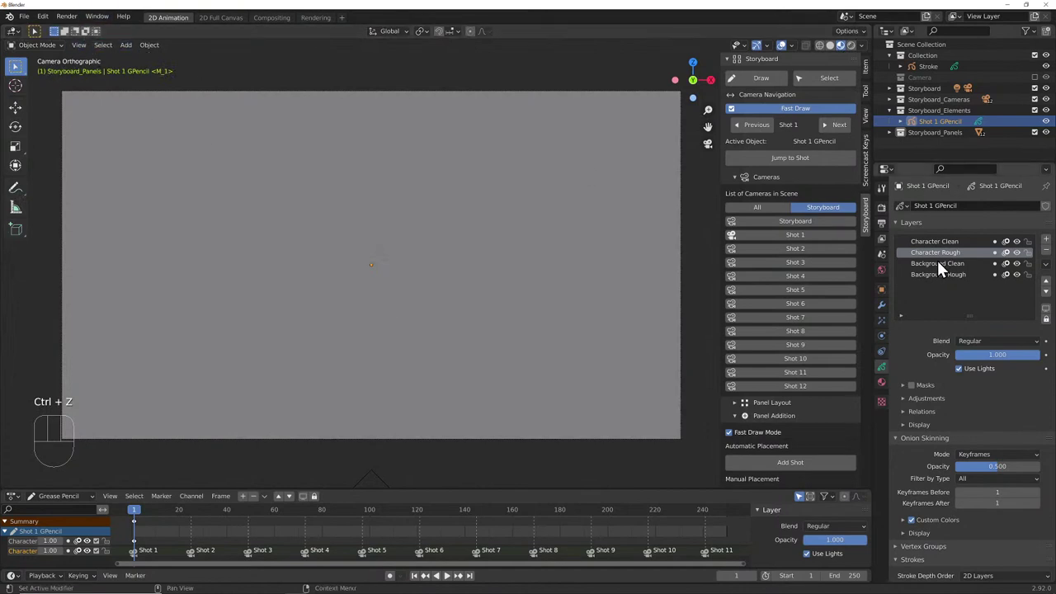
- Select the Black material for Shot 1 GPencil, enter Draw mode, and choose the Pencil brush
click(881, 382)
click(918, 209)
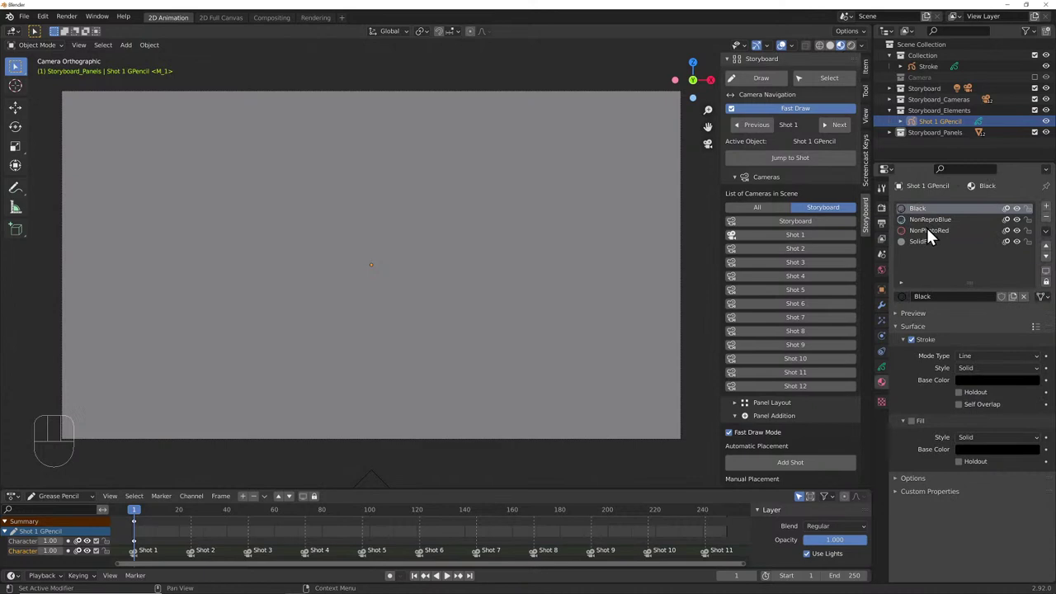
click(774, 81)
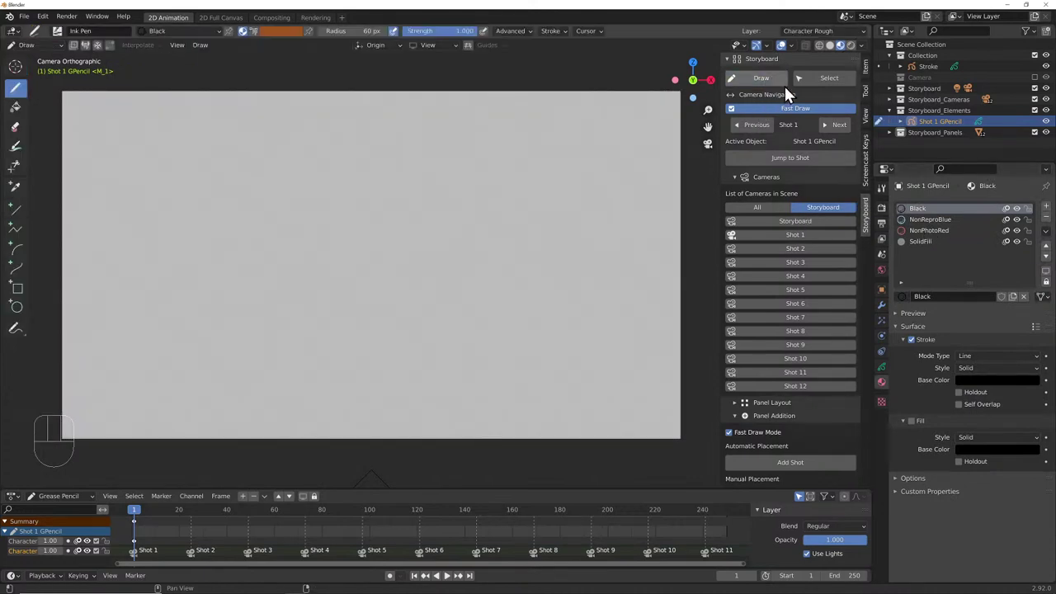
click(57, 31)
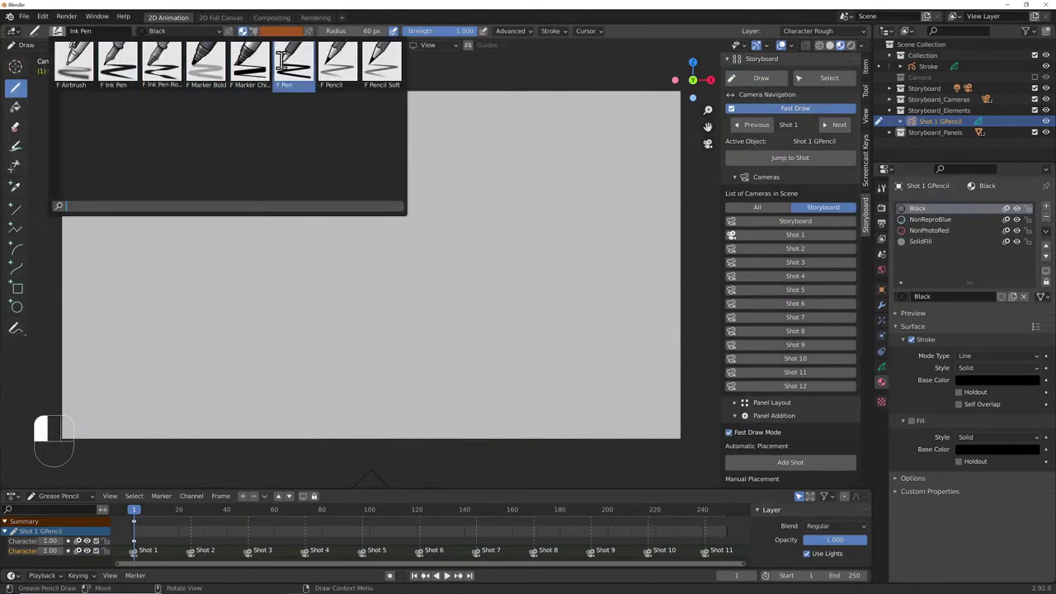
click(331, 65)
- Switch the Pencil brush to vertex color, pick a dark gray palette swatch, and bring back the storyboard shot controls
click(254, 31)
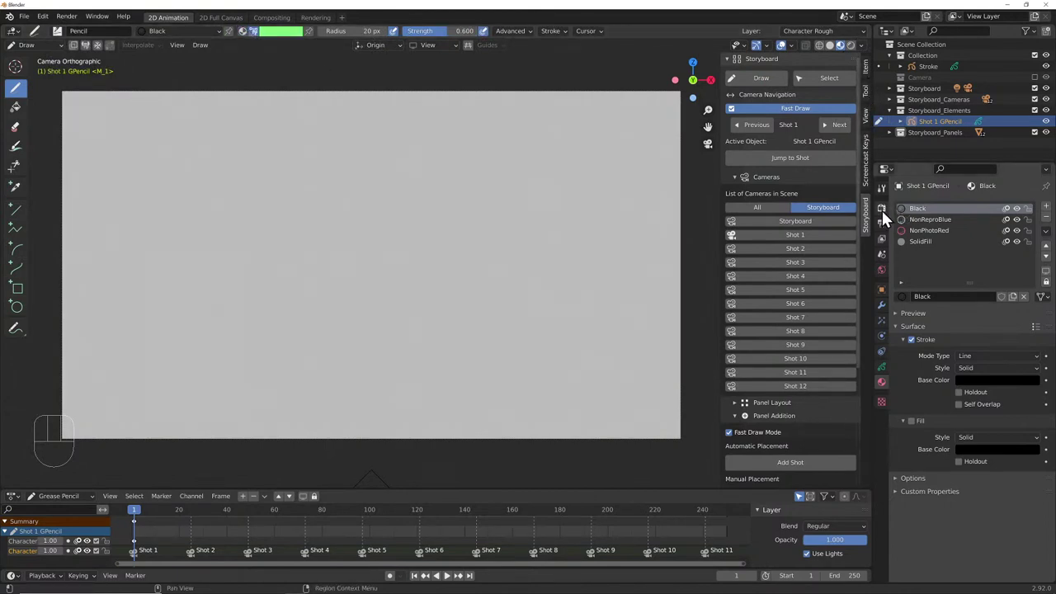
click(865, 92)
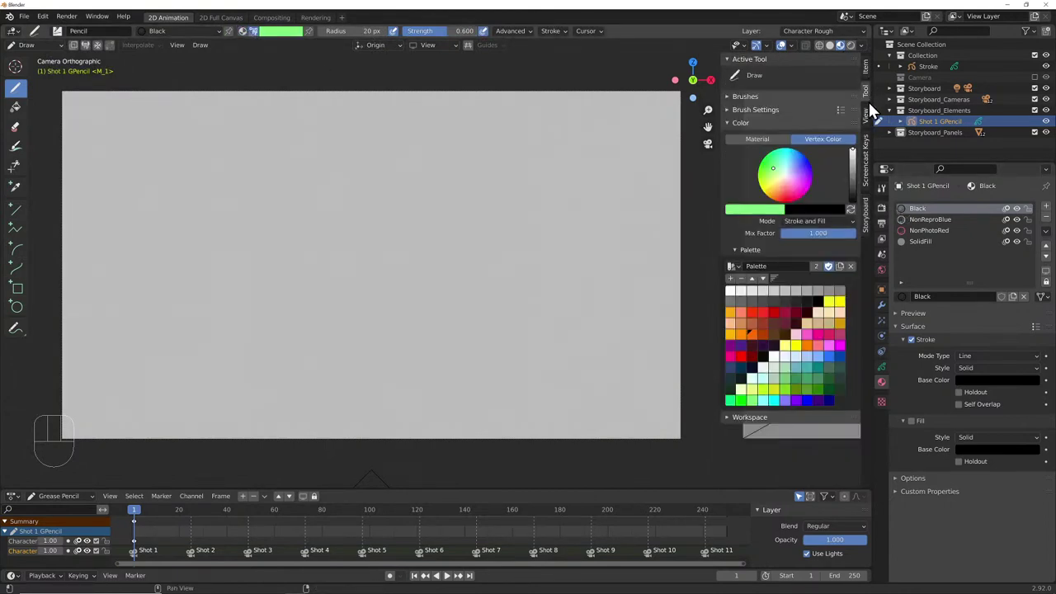
click(775, 301)
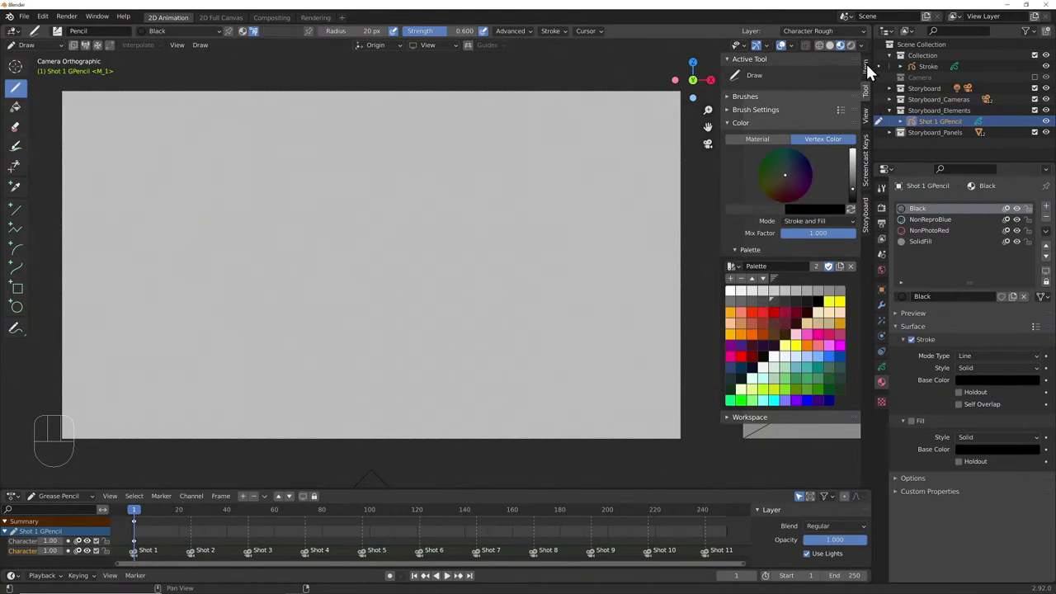
click(865, 206)
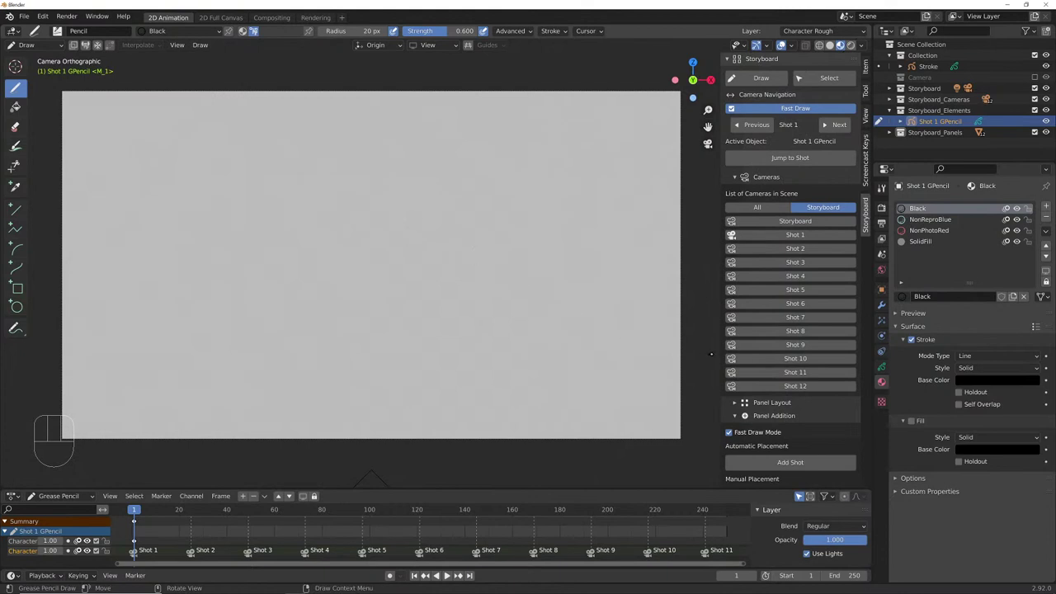
- Sketch a horizontal ground line across Shot 1's frame and a small walking figure with a cap on its left part
drag(697, 345, 52, 350)
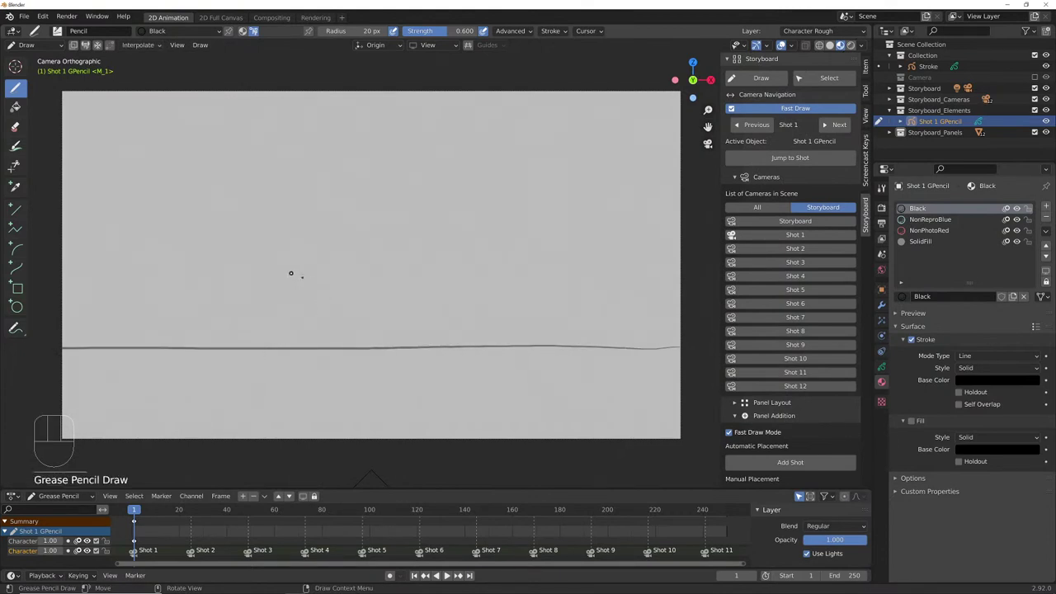
mouse_move(307, 226)
mouse_down()
mouse_move(281, 293)
mouse_move(286, 285)
mouse_move(314, 340)
mouse_move(325, 334)
mouse_move(318, 341)
mouse_up()
mouse_move(283, 277)
mouse_down()
mouse_move(284, 311)
mouse_move(255, 345)
mouse_move(270, 348)
mouse_up()
drag(272, 274, 260, 302)
drag(296, 258, 327, 294)
mouse_move(319, 231)
mouse_down()
mouse_move(315, 231)
mouse_move(315, 220)
mouse_move(294, 224)
mouse_move(310, 220)
mouse_move(298, 224)
mouse_move(315, 239)
mouse_move(288, 260)
mouse_up()
mouse_move(287, 265)
mouse_down()
mouse_move(282, 287)
mouse_move(317, 338)
mouse_up()
mouse_move(282, 285)
mouse_down()
mouse_move(284, 315)
mouse_move(253, 341)
mouse_up()
click(663, 305)
mouse_move(680, 195)
mouse_down()
mouse_move(597, 199)
mouse_move(590, 211)
mouse_move(676, 216)
mouse_up()
key(ctrl+z)
key(ctrl+z)
key(ctrl+z)
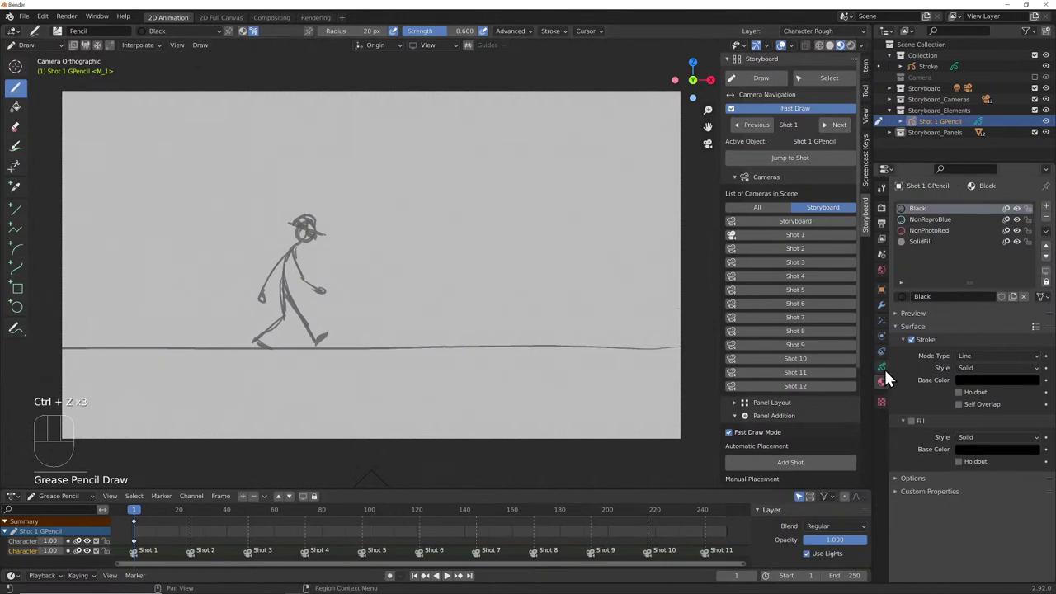
- Lock Shot 1 GPencil's Character Clean, Character Rough and Background Clean layers, and make Background Rough the active layer
click(883, 369)
click(1027, 241)
click(1026, 252)
click(1026, 263)
click(981, 274)
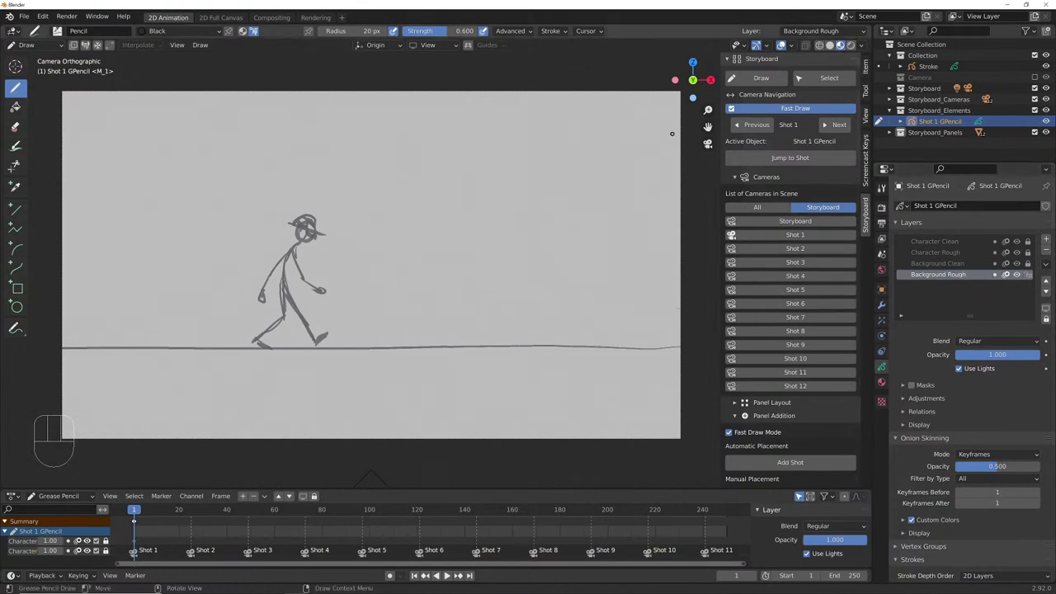
- Sketch a storefront at the frame's right edge with a panelled door, window and sign board, plus the outline of the building beside it
mouse_move(678, 119)
mouse_down()
mouse_move(508, 131)
mouse_move(513, 329)
mouse_move(560, 247)
mouse_move(560, 219)
mouse_move(628, 211)
mouse_move(633, 362)
mouse_up()
drag(577, 280, 581, 283)
mouse_move(624, 231)
mouse_down()
mouse_move(628, 274)
mouse_move(589, 272)
mouse_move(623, 288)
mouse_move(603, 327)
mouse_move(623, 338)
mouse_up()
mouse_move(587, 293)
mouse_down()
mouse_move(583, 339)
mouse_move(572, 294)
mouse_up()
mouse_move(680, 202)
mouse_down()
mouse_move(652, 203)
mouse_move(650, 247)
mouse_move(680, 254)
mouse_up()
drag(679, 179, 539, 178)
drag(676, 138, 549, 140)
drag(536, 139, 496, 331)
mouse_move(500, 124)
mouse_down()
mouse_move(371, 135)
mouse_move(360, 340)
mouse_up()
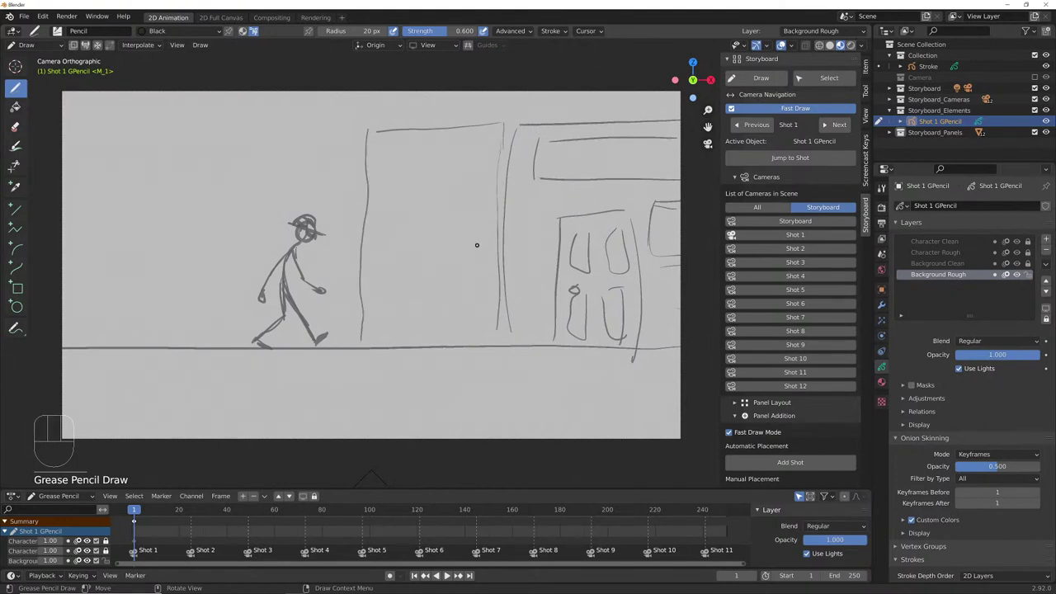
- Add a door with a small hanging sign and a window with crossed panes to the middle building's front
mouse_move(479, 330)
mouse_down()
mouse_move(485, 226)
mouse_move(444, 227)
mouse_up()
drag(430, 229, 434, 338)
drag(468, 243, 445, 335)
drag(478, 239, 477, 335)
drag(458, 267, 450, 270)
mouse_move(378, 231)
mouse_down()
mouse_move(410, 229)
mouse_move(361, 289)
mouse_up()
mouse_move(402, 244)
mouse_down()
mouse_move(401, 289)
mouse_move(371, 289)
mouse_up()
drag(410, 257, 358, 258)
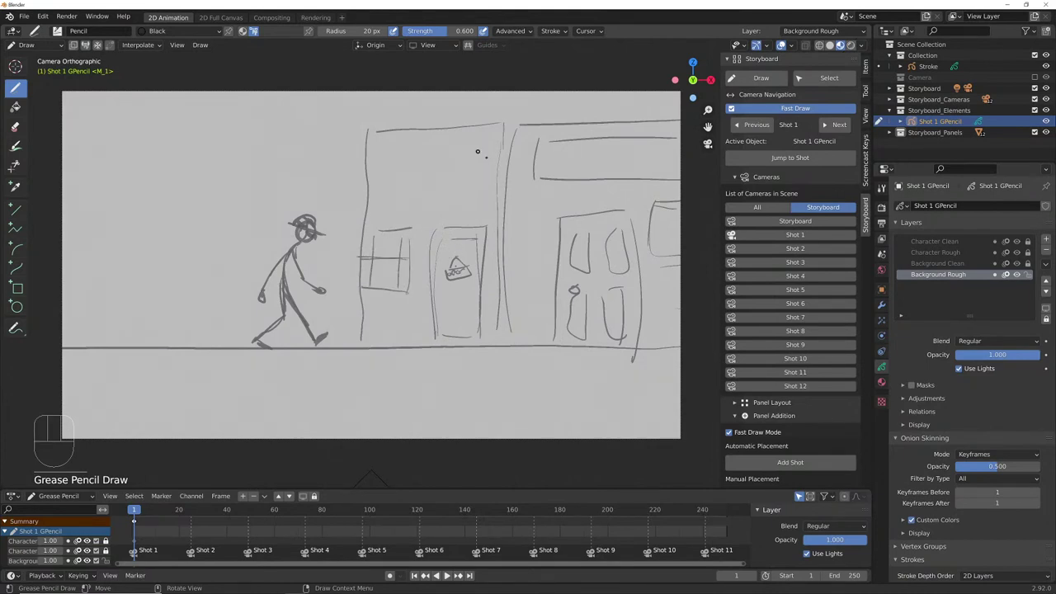
- Draw an oval shop sign and squiggle lettering on both signs, outline the buildings behind the figure, and add roof lines across the frame
mouse_move(422, 150)
mouse_down()
mouse_move(464, 154)
mouse_move(448, 203)
mouse_move(385, 169)
mouse_move(446, 169)
mouse_up()
drag(550, 159, 670, 155)
mouse_move(357, 137)
mouse_down()
mouse_move(302, 135)
mouse_move(176, 350)
mouse_up()
drag(173, 142, 169, 343)
drag(176, 131, 63, 130)
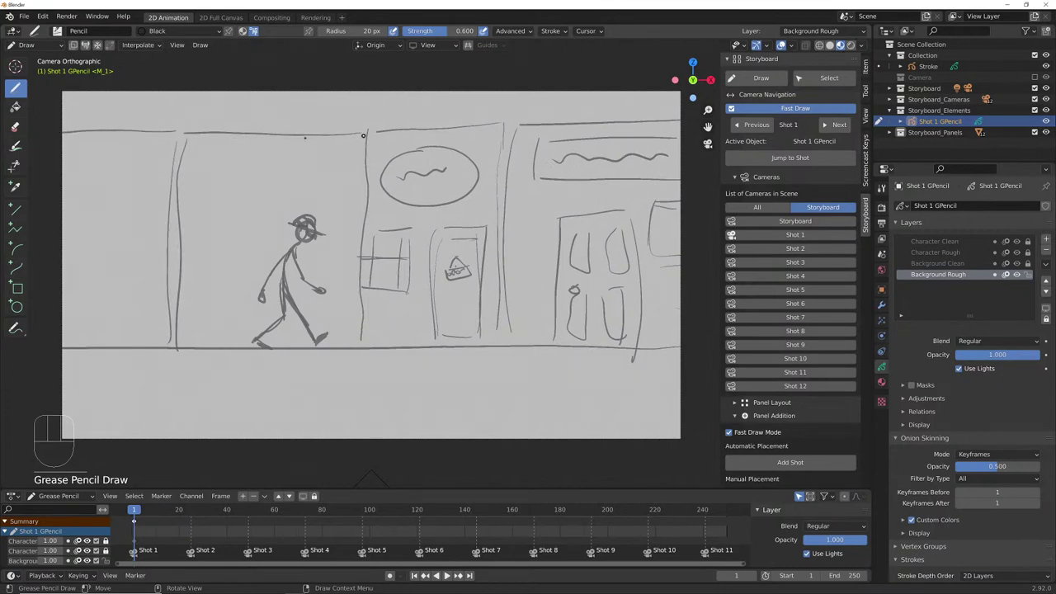
mouse_move(667, 116)
mouse_down()
mouse_move(110, 118)
mouse_move(62, 116)
mouse_move(333, 104)
mouse_move(62, 102)
mouse_up()
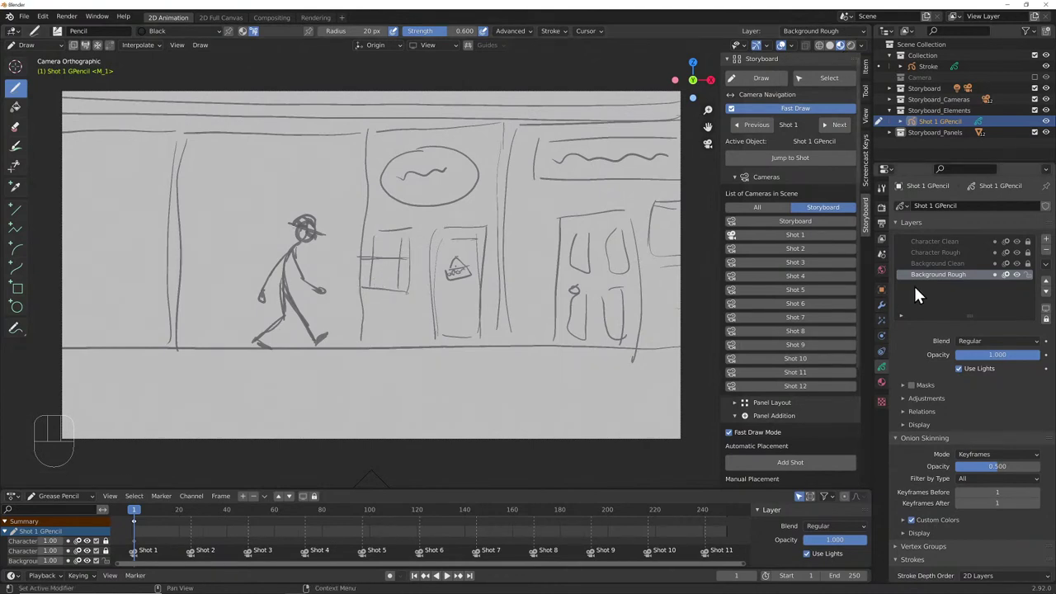
- Hide and show the Background Rough and Character Rough layers in turn to check which strokes each one holds
click(1015, 274)
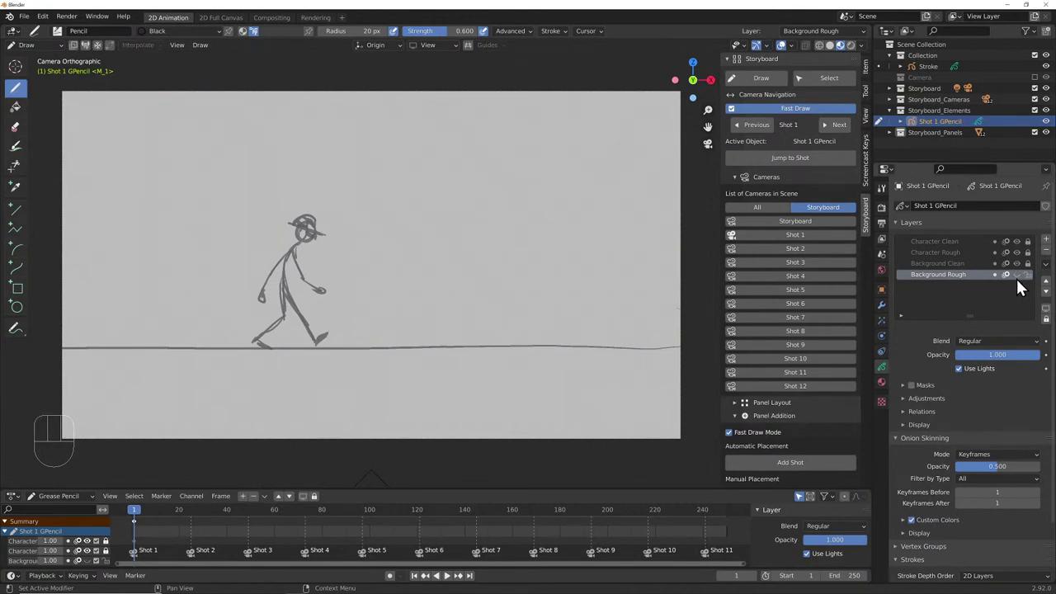
click(1016, 275)
click(1016, 251)
click(1016, 252)
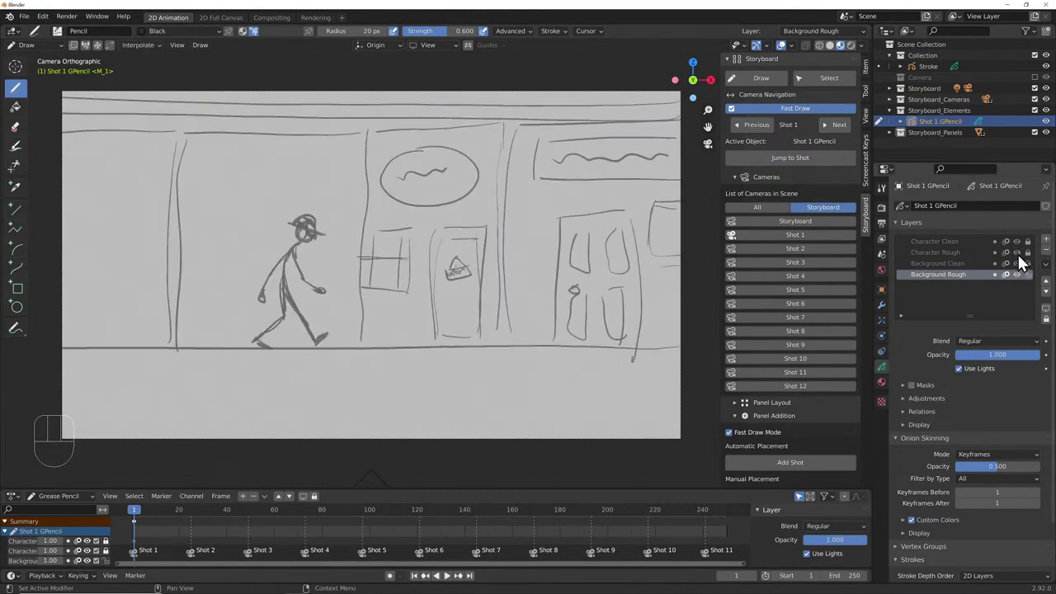
- Unlock Character Rough, move the whole ground line to the Background Rough layer in Edit Mode, and return to Draw mode
click(1027, 251)
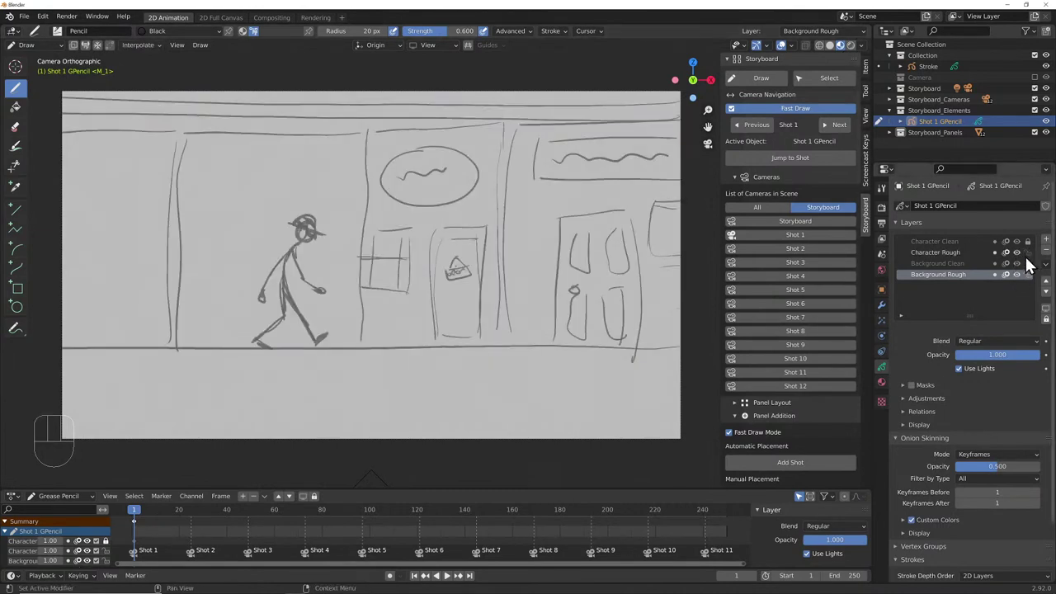
click(28, 45)
click(29, 70)
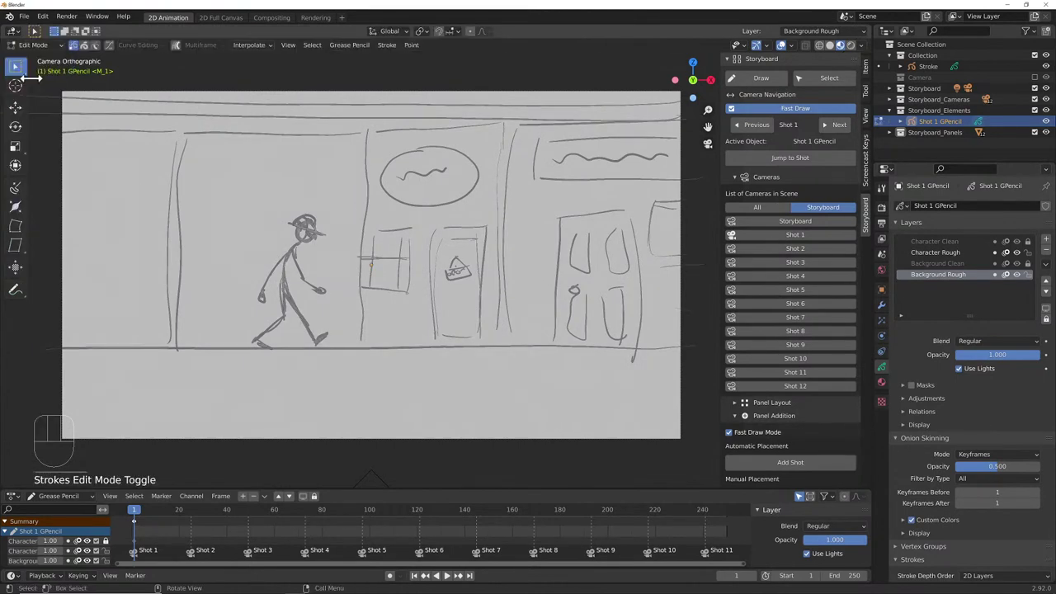
click(375, 353)
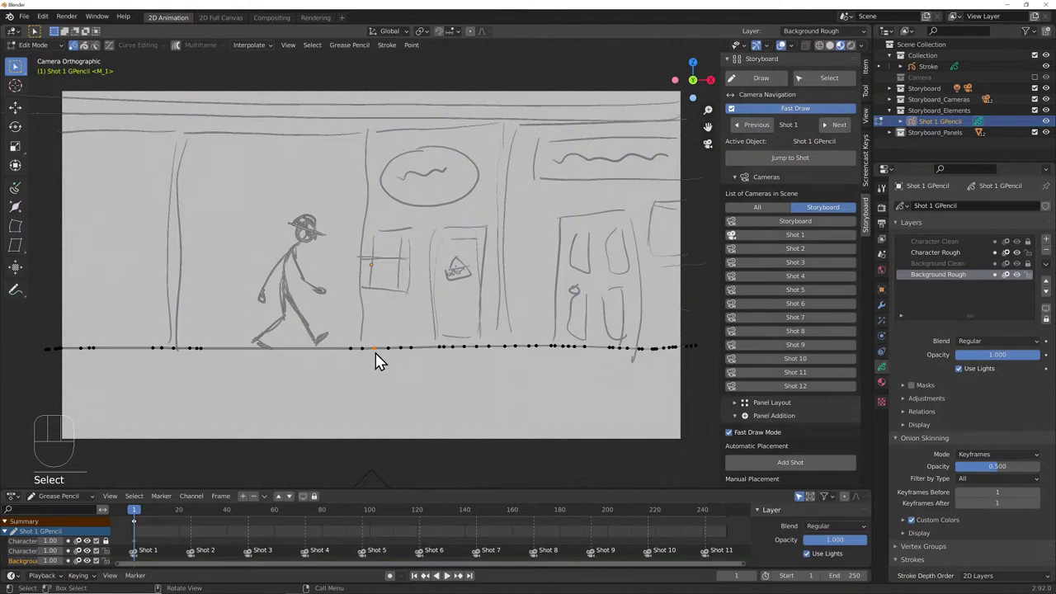
key(l)
key(m)
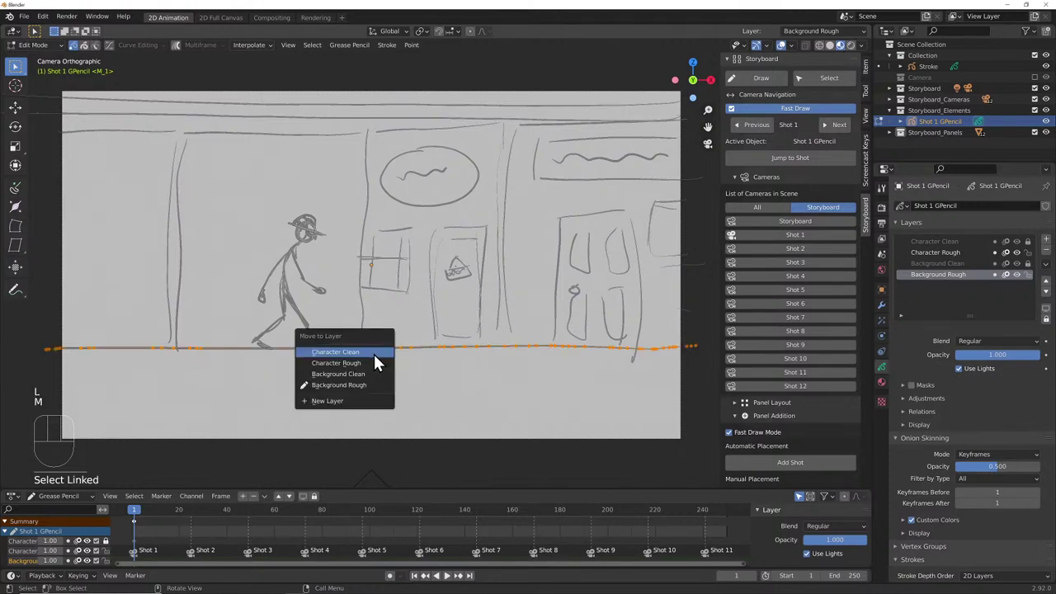
click(364, 383)
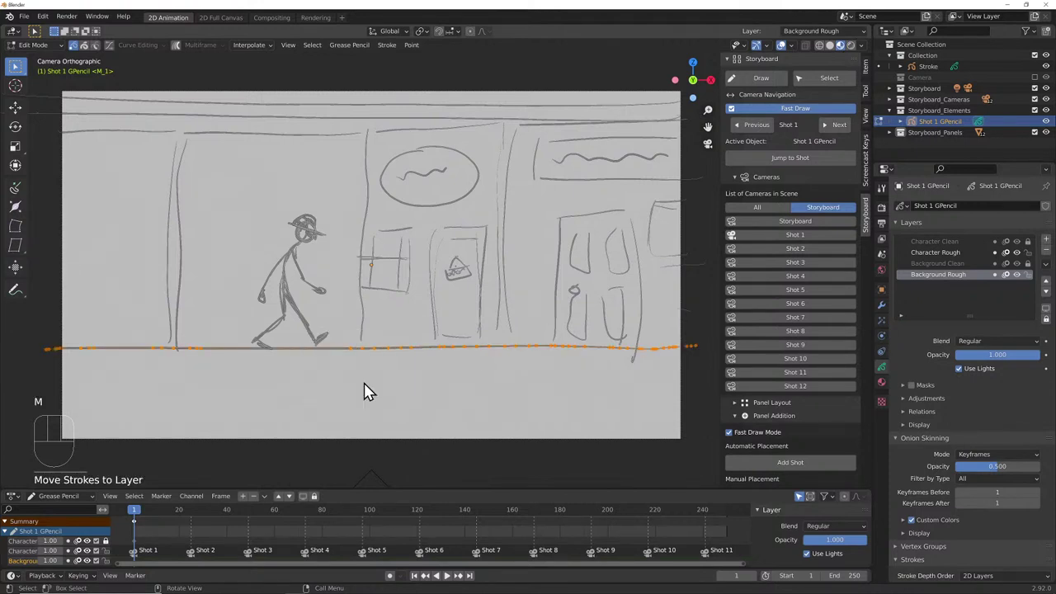
click(31, 46)
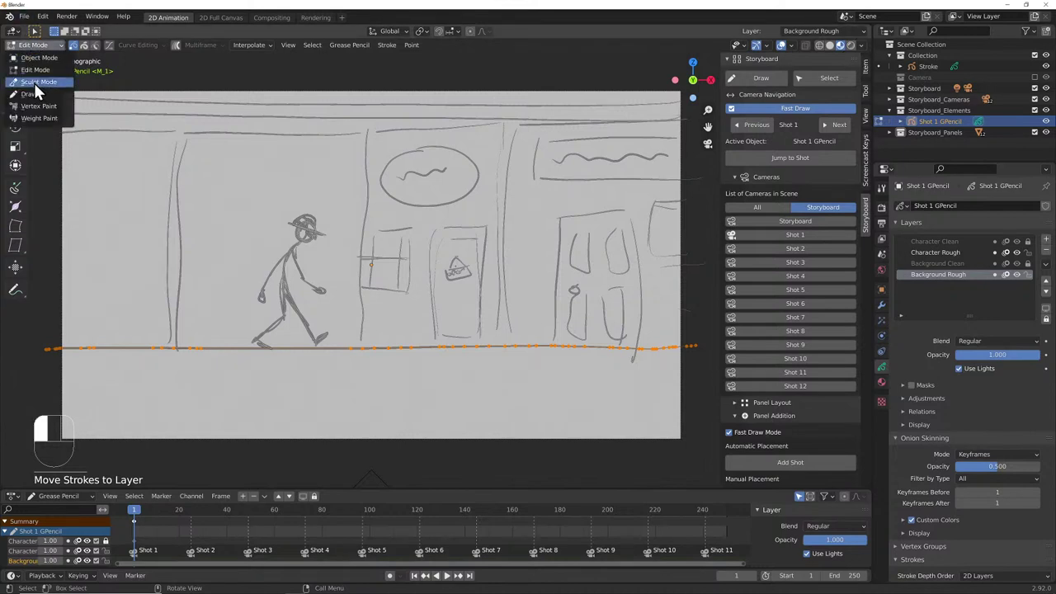
click(34, 80)
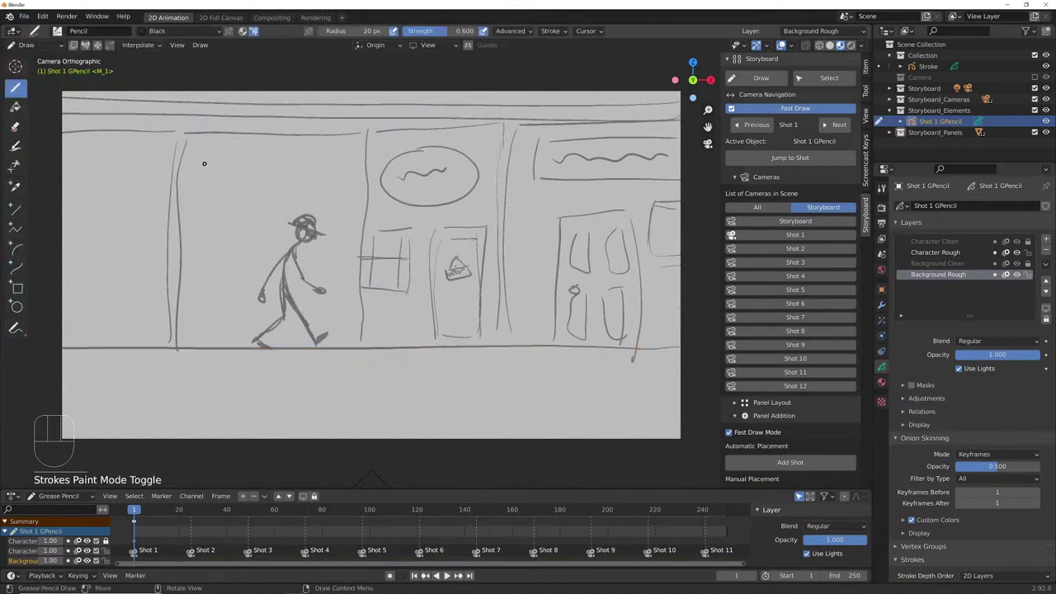
- Toggle the visibility of Background Rough and Character Rough again to check the layer of the ground line
click(1016, 275)
click(1017, 275)
click(1016, 253)
click(1016, 253)
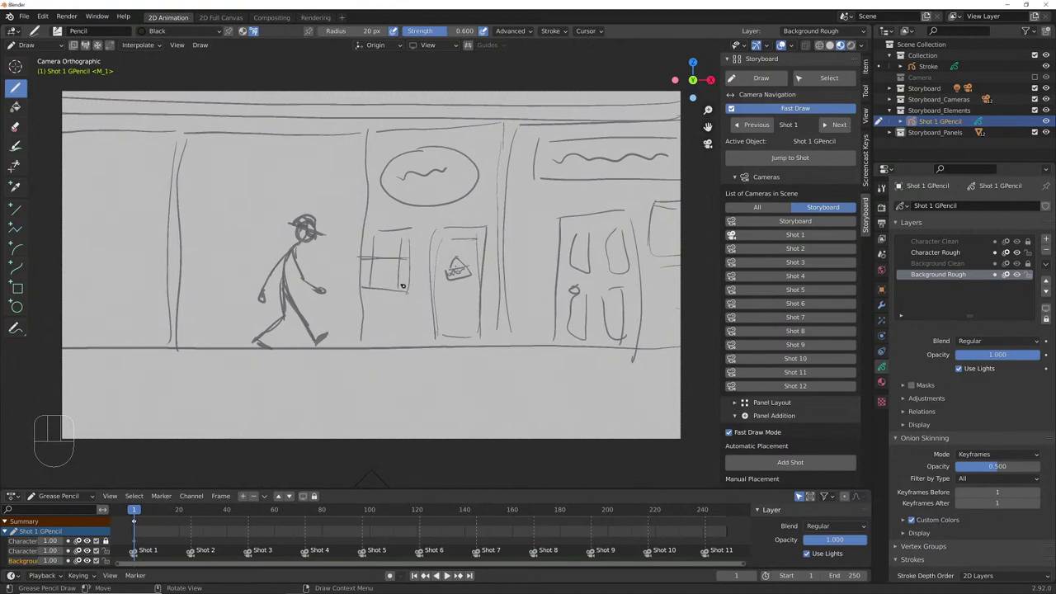
- Switch to the Shot 2 camera, create its Grease Pencil drawing, and look over its materials, layers and the storyboard options
click(769, 249)
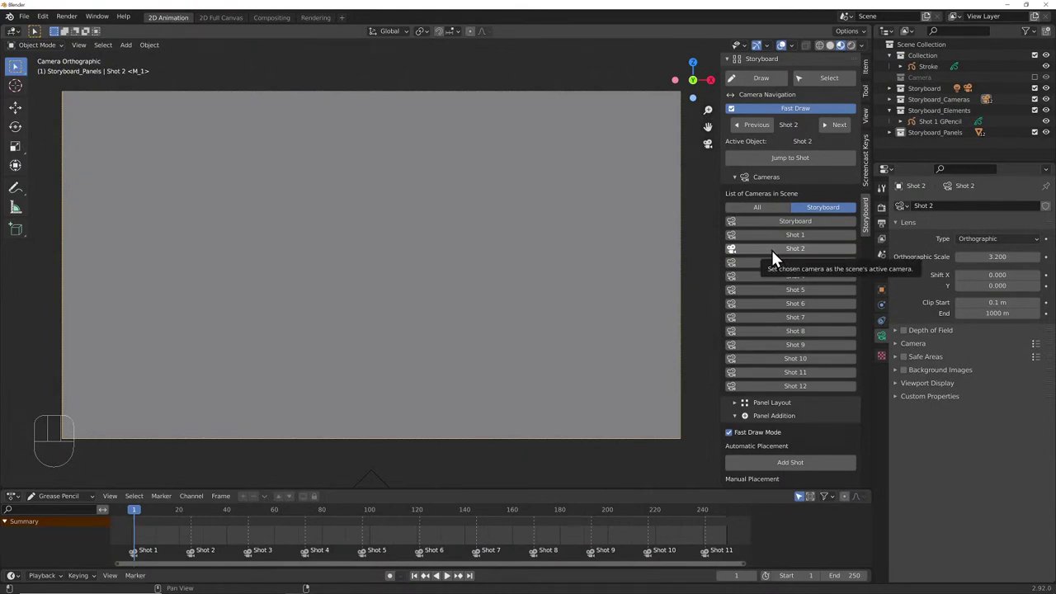
click(764, 77)
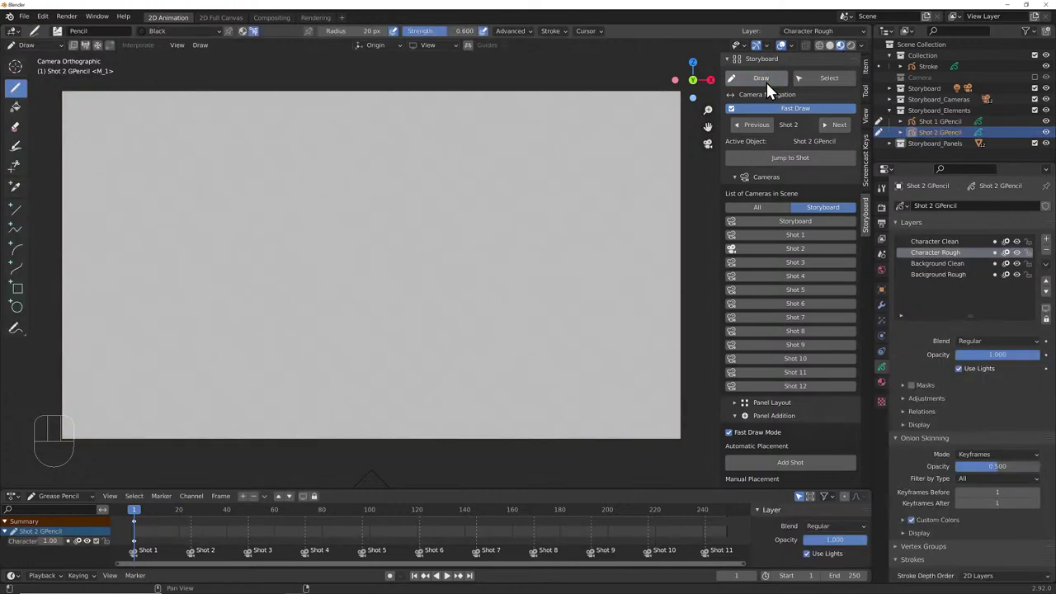
click(917, 134)
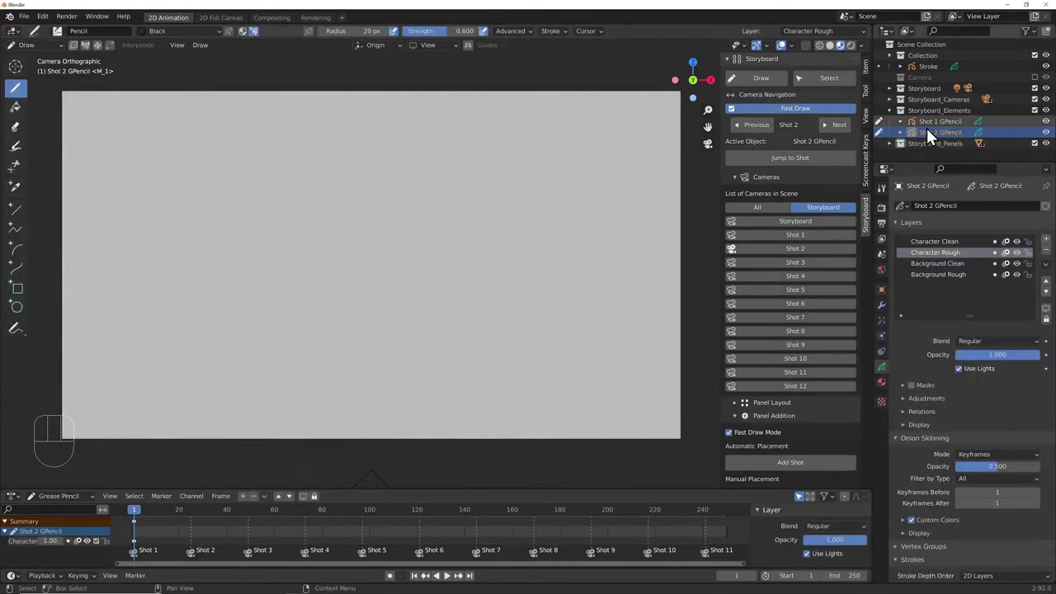
click(880, 379)
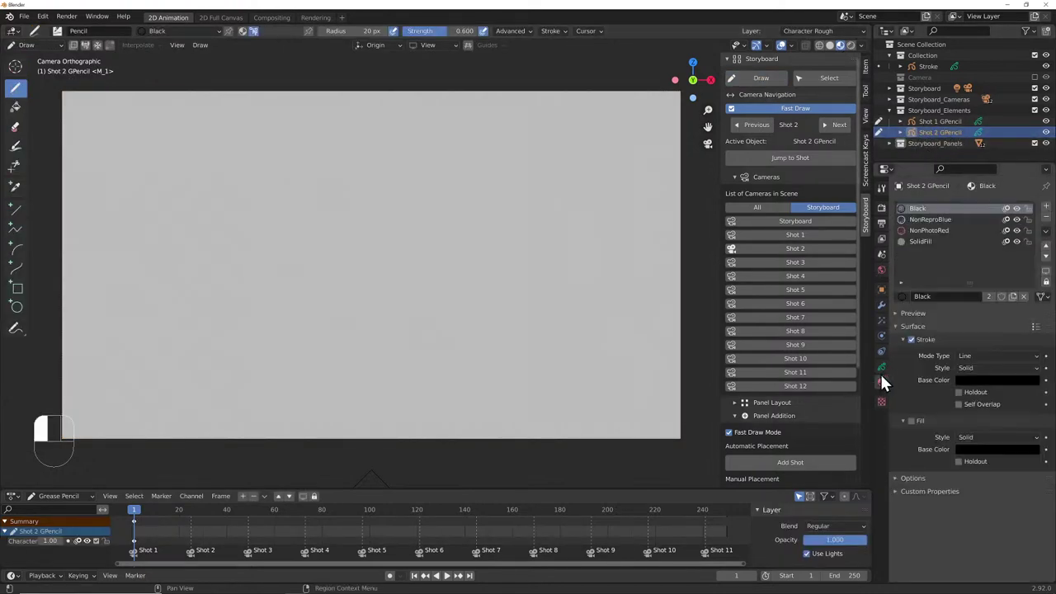
click(880, 367)
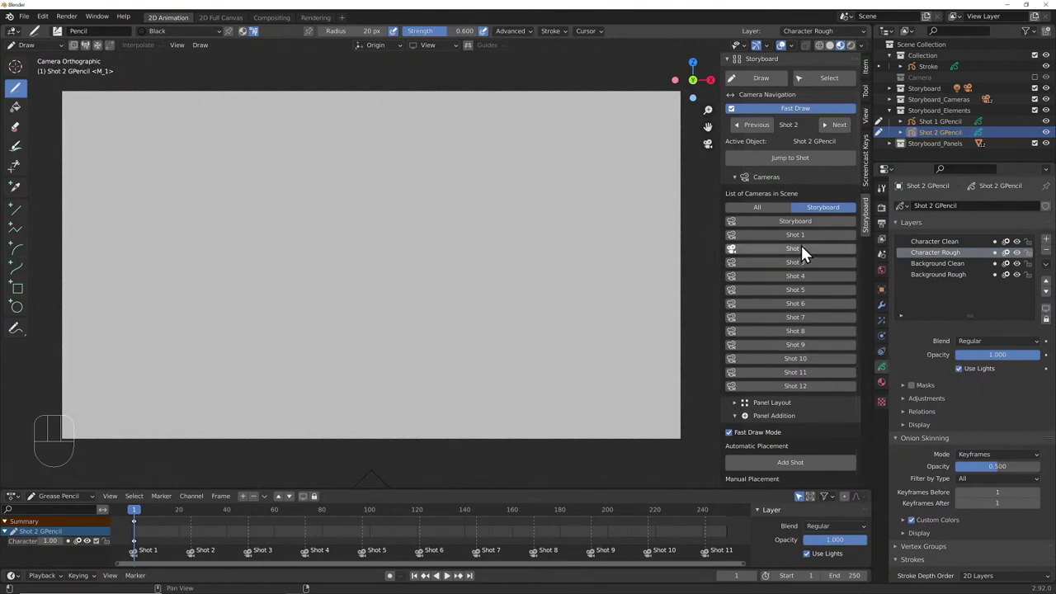
scroll(803, 419, down, 4)
scroll(801, 389, down, 1)
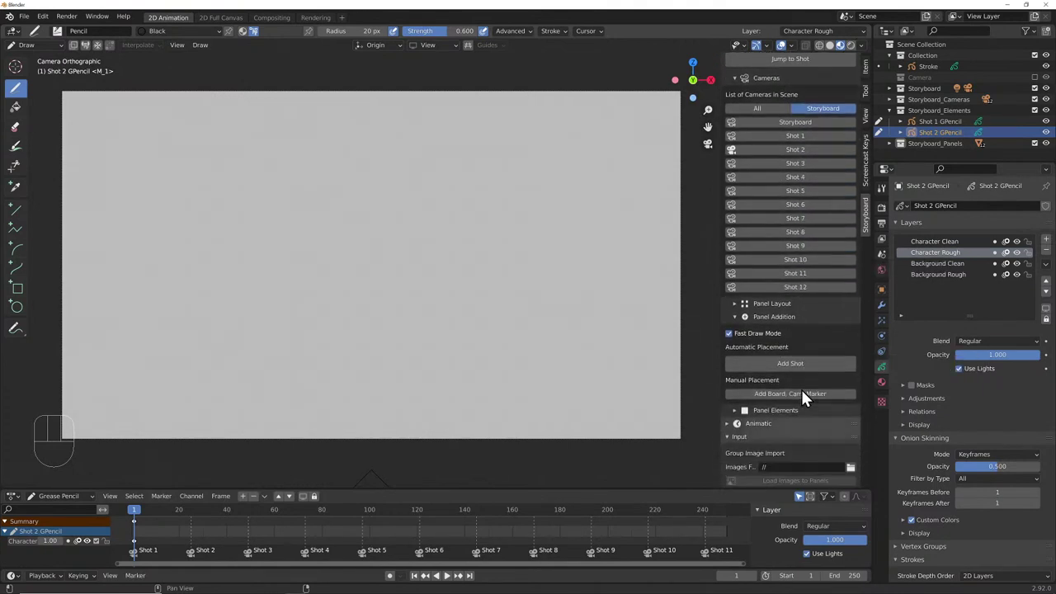
- Start saving the file under a new name and browse to 2017 Promotional\Patreon\Assets\3D_Objects\Patreon Downloads in the Dropbox folder
click(24, 17)
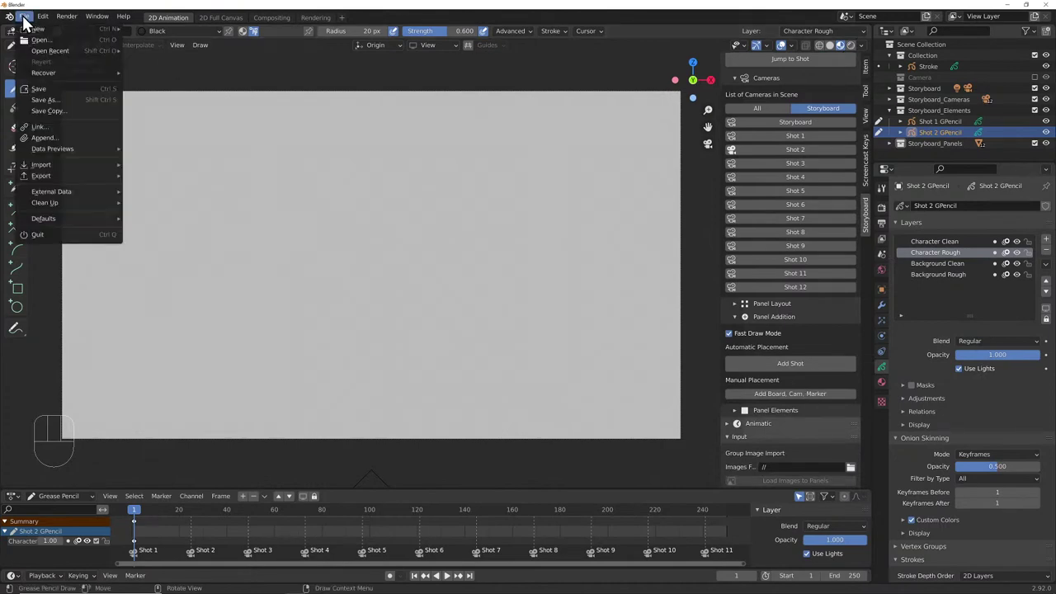
click(55, 98)
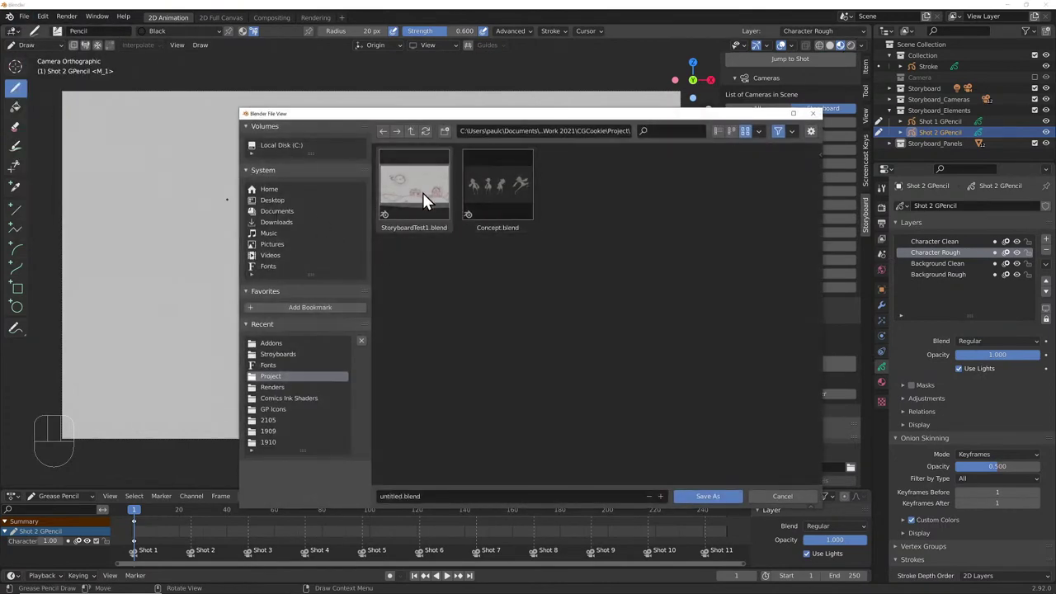
click(411, 130)
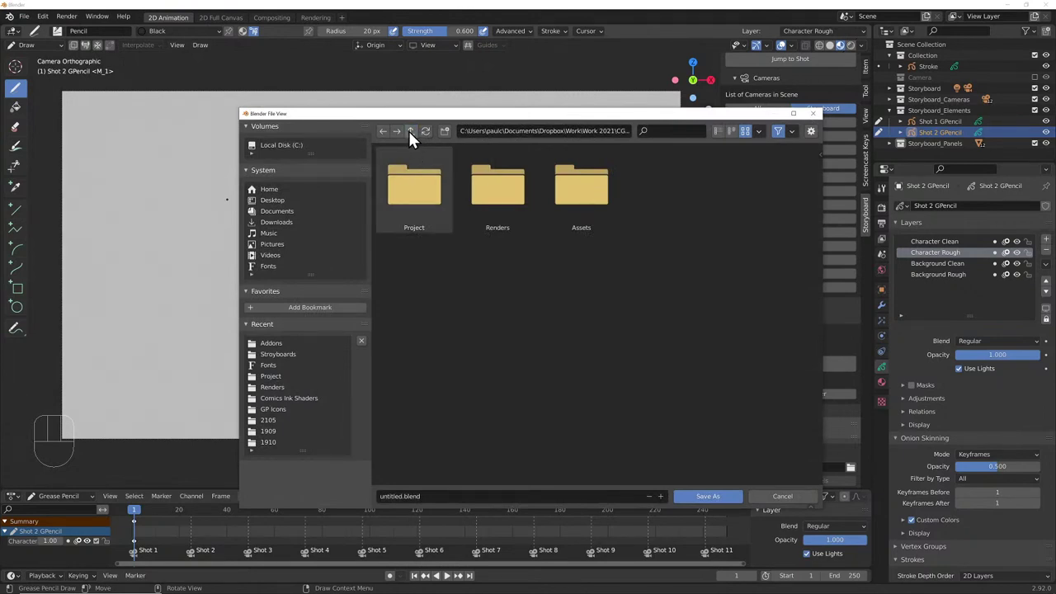
click(411, 131)
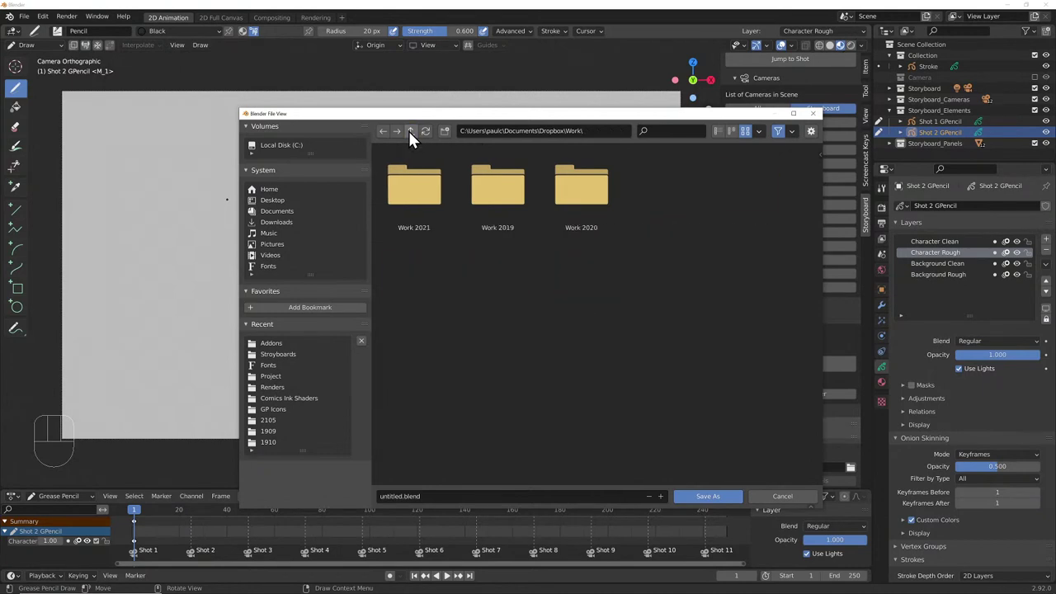
click(410, 131)
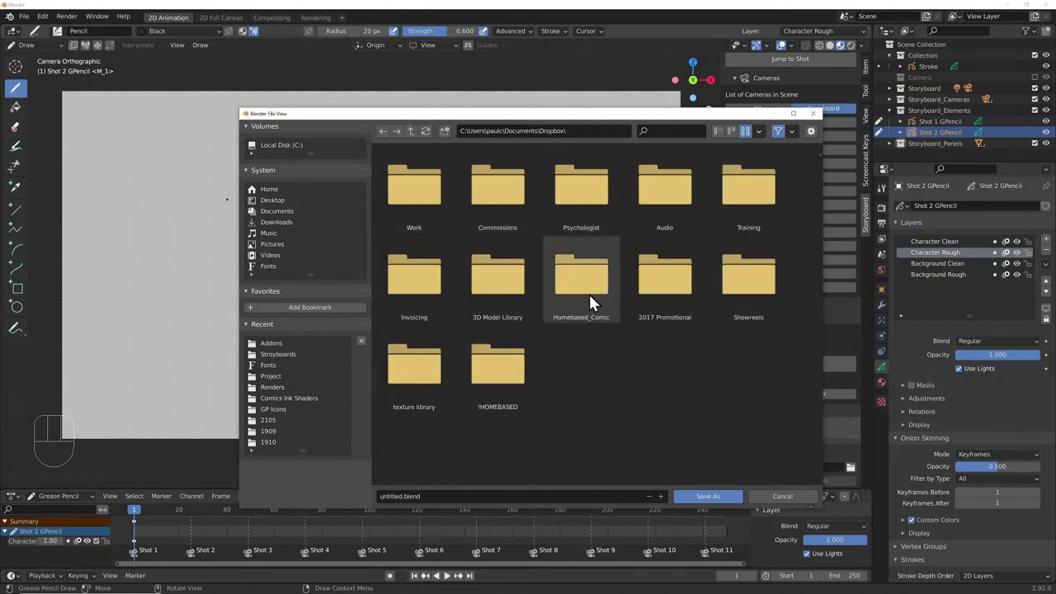
click(668, 295)
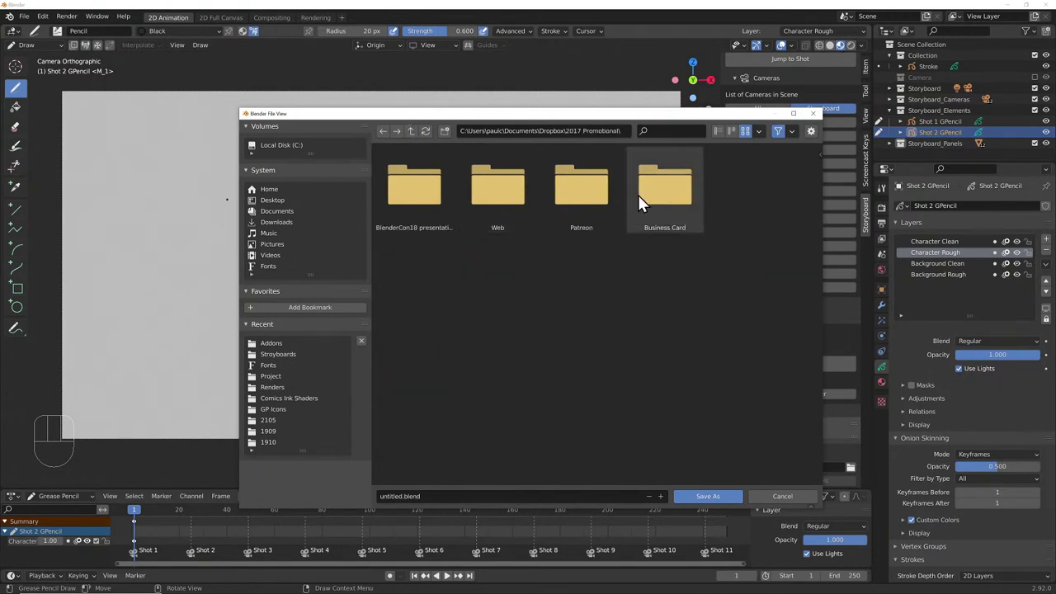
click(590, 192)
click(428, 188)
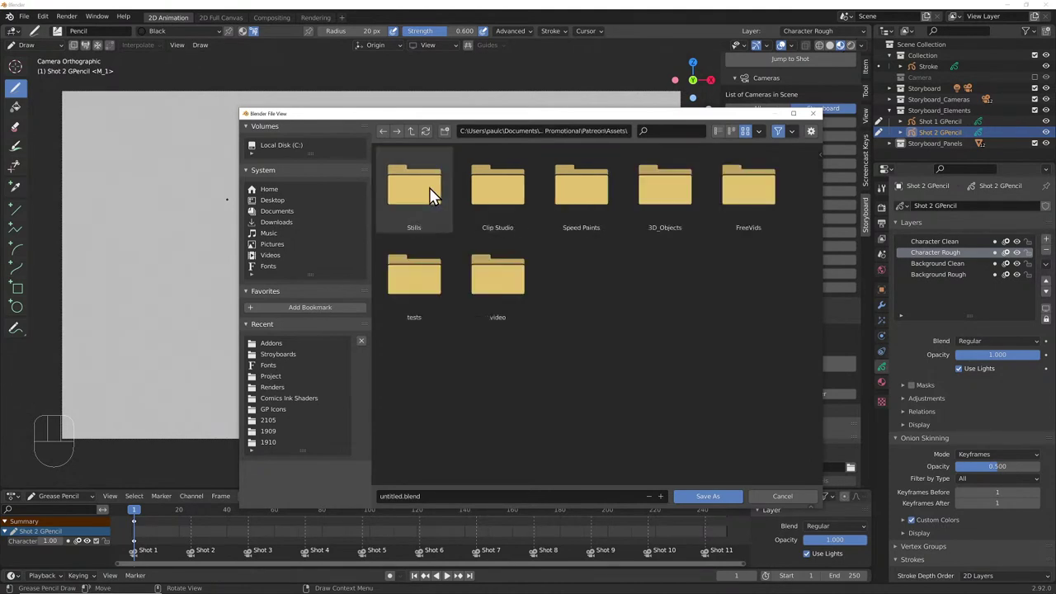
click(668, 191)
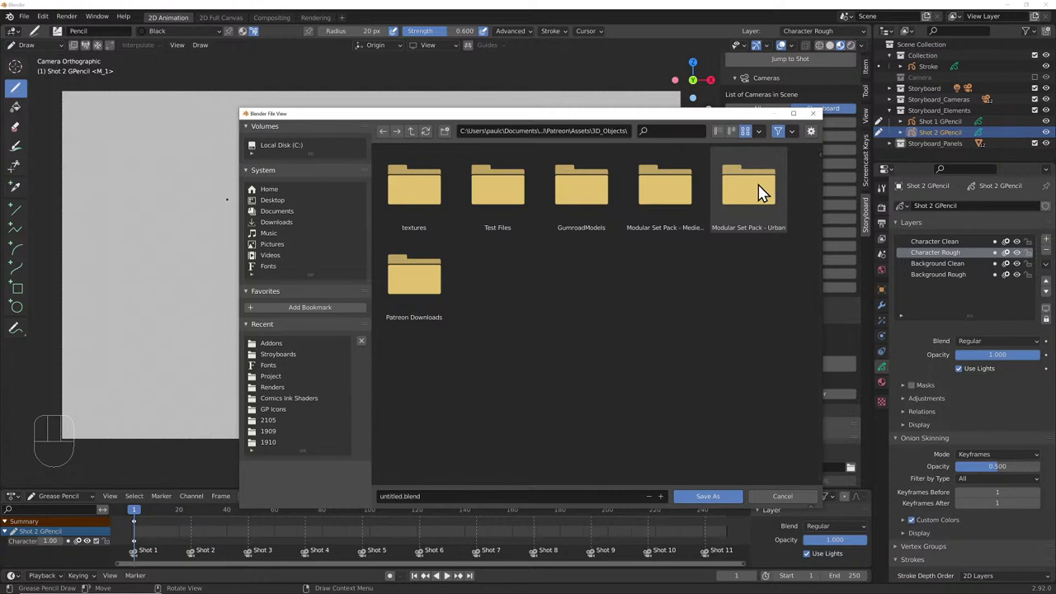
click(414, 280)
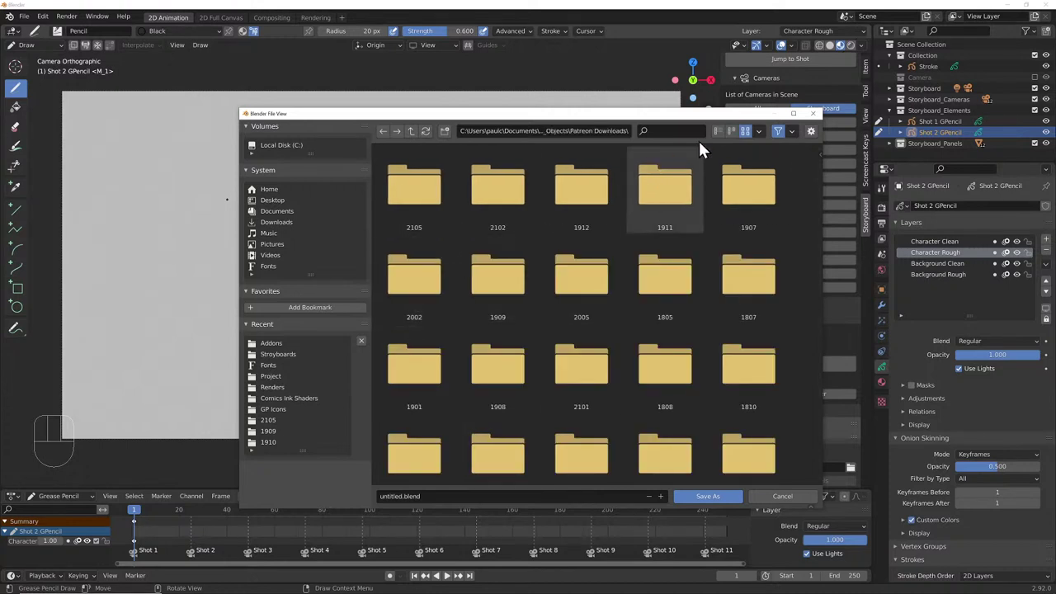
- Create a new folder named 2106 in Patreon Downloads and open it
right_click(795, 228)
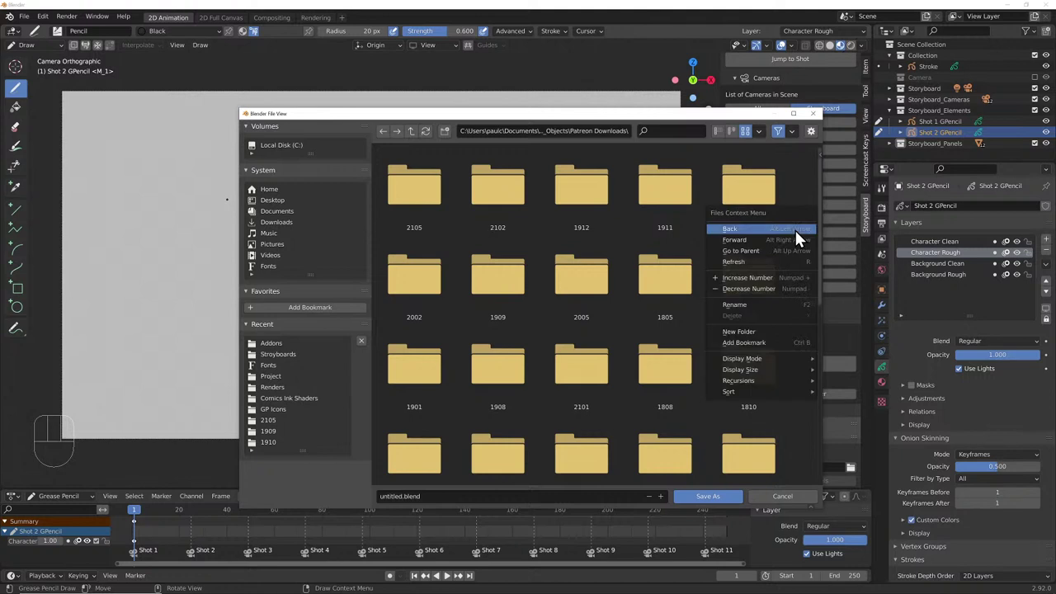
click(745, 334)
text(21)
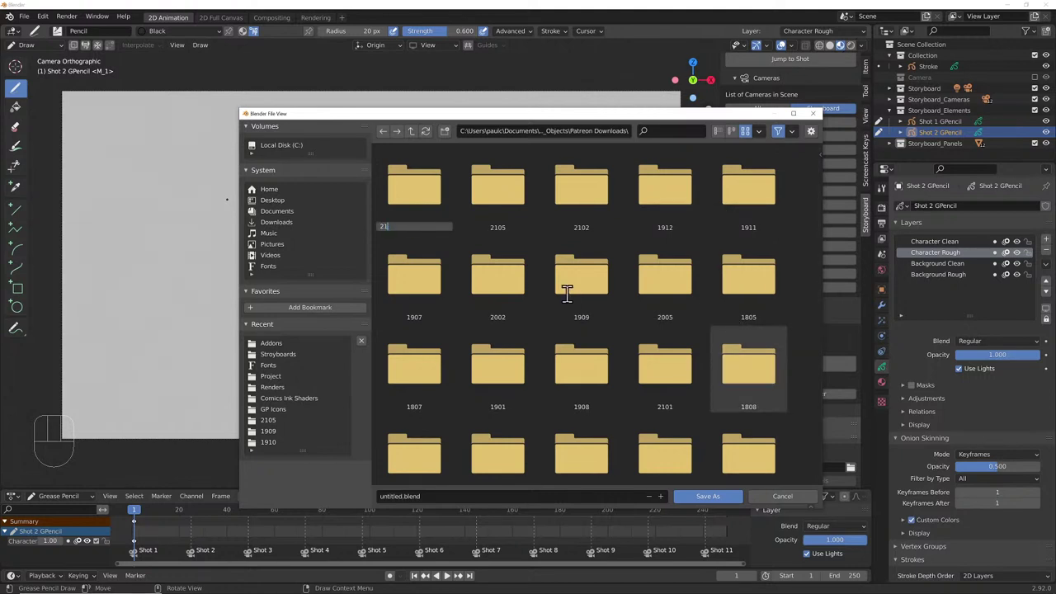
text(06)
key(Return)
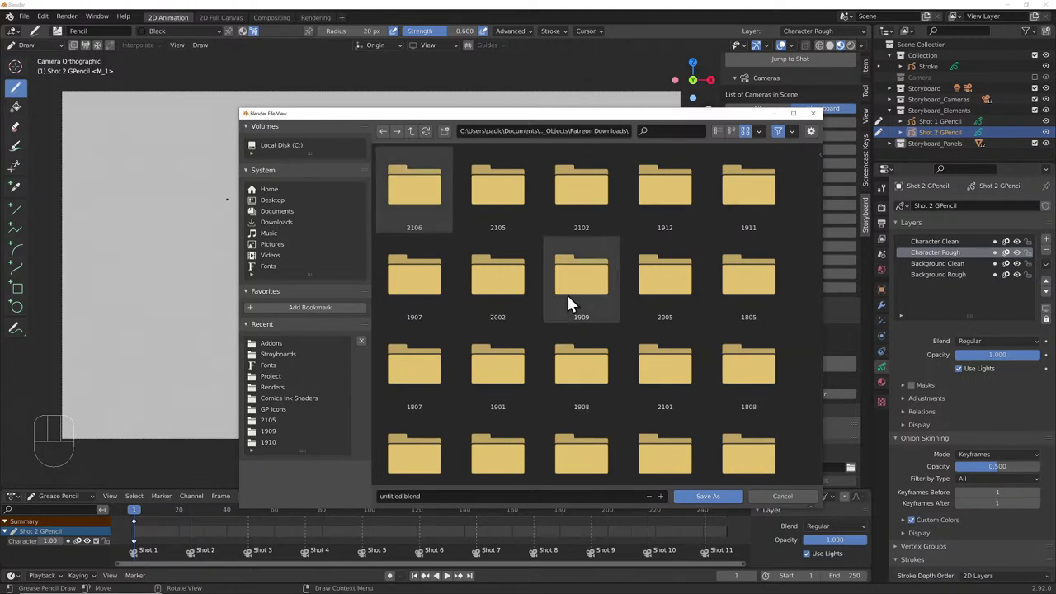
double_click(412, 194)
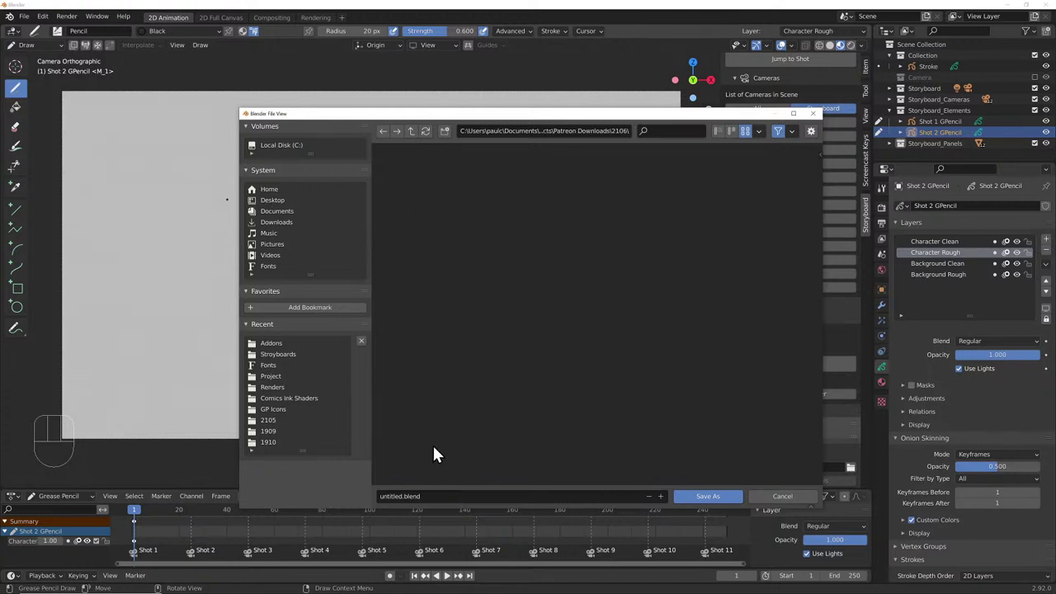
- Name the file 2106_LS.blend and save it in the 2106 folder
click(405, 496)
key(Right)
key(BackSpace)
key(BackSpace)
key(BackSpace)
key(BackSpace)
key(BackSpace)
key(BackSpace)
key(BackSpace)
key(BackSpace)
text(2106)
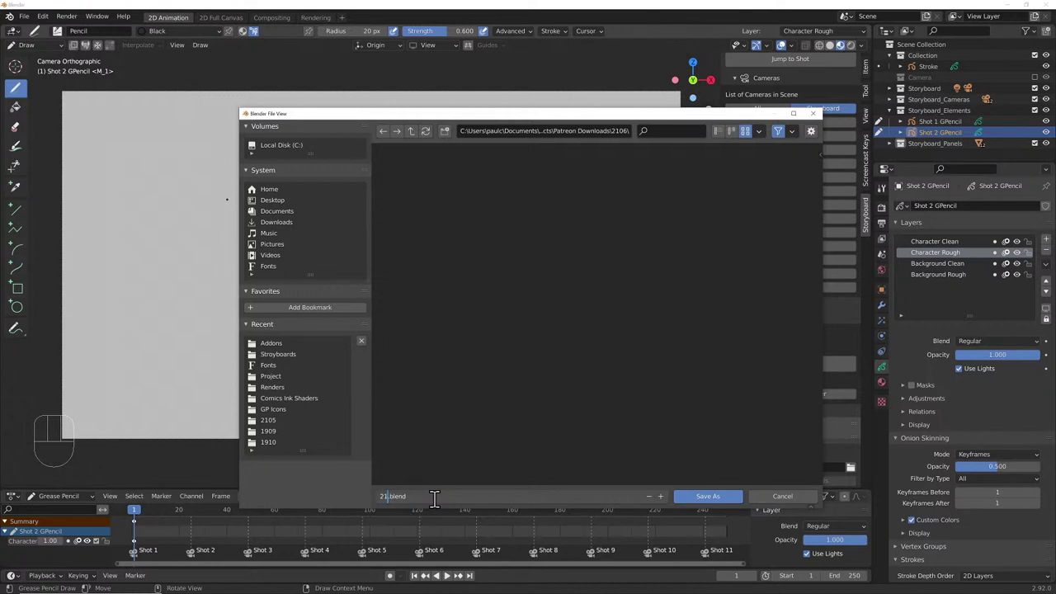
text(_LS)
click(697, 496)
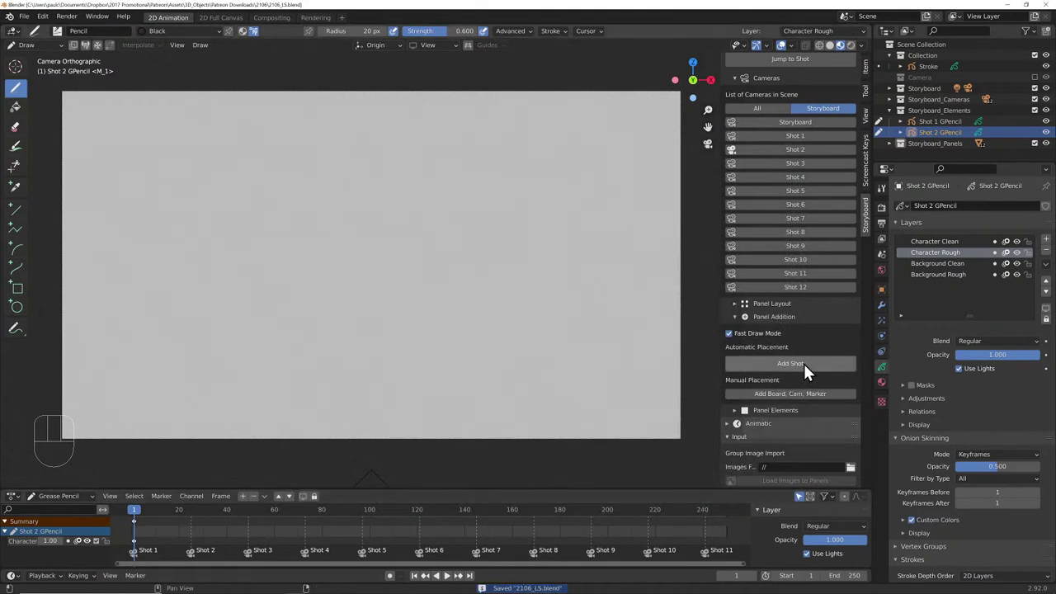
- Copy the Shot 1 GPencil object to Shot 2 with the storyboard's Copy-Move Objects options
scroll(804, 408, down, 3)
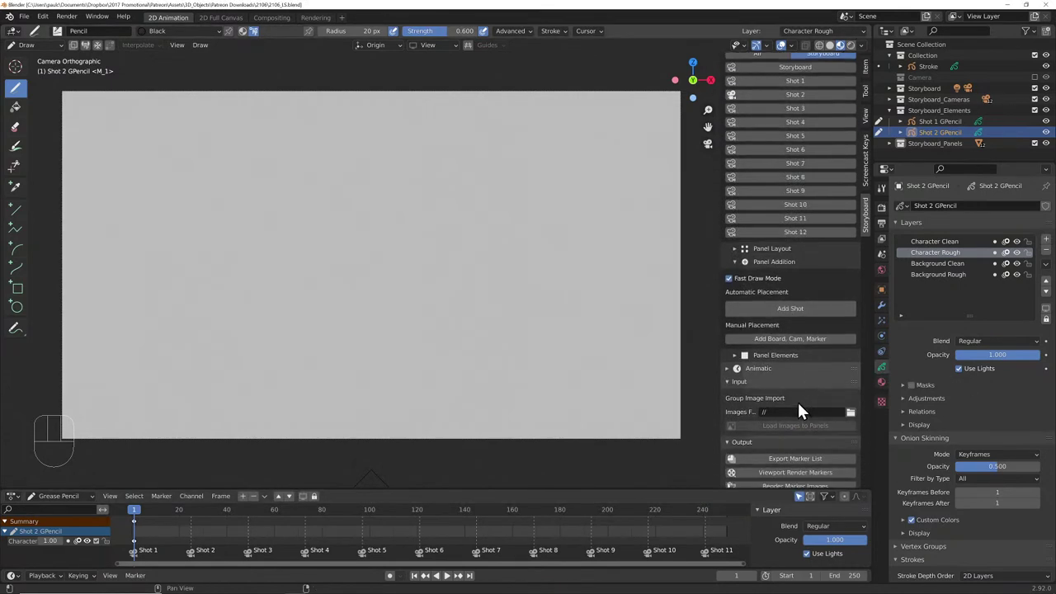
scroll(800, 408, down, 1)
scroll(794, 383, up, 3)
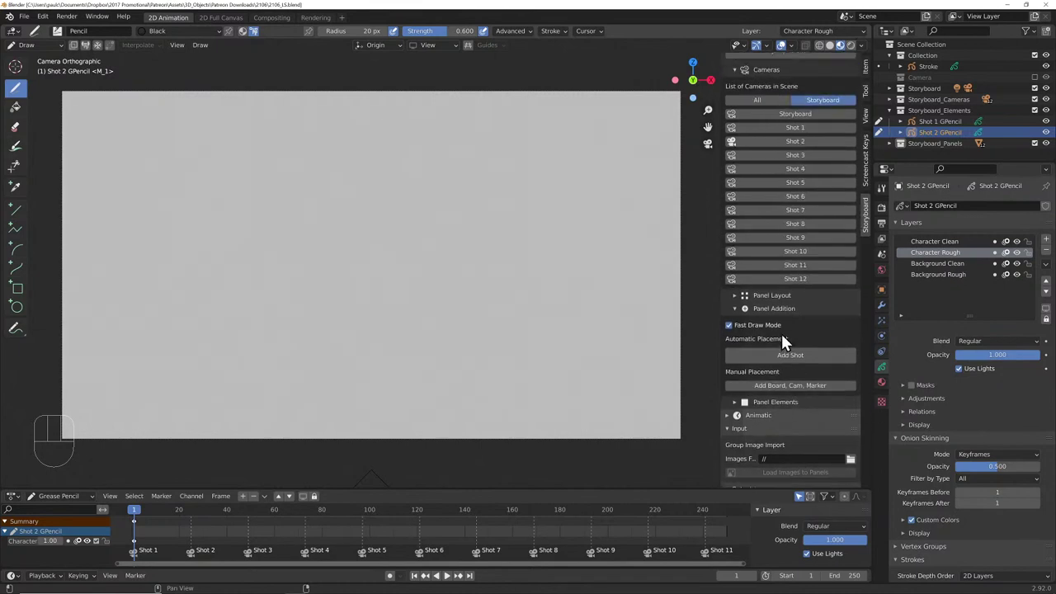
click(734, 296)
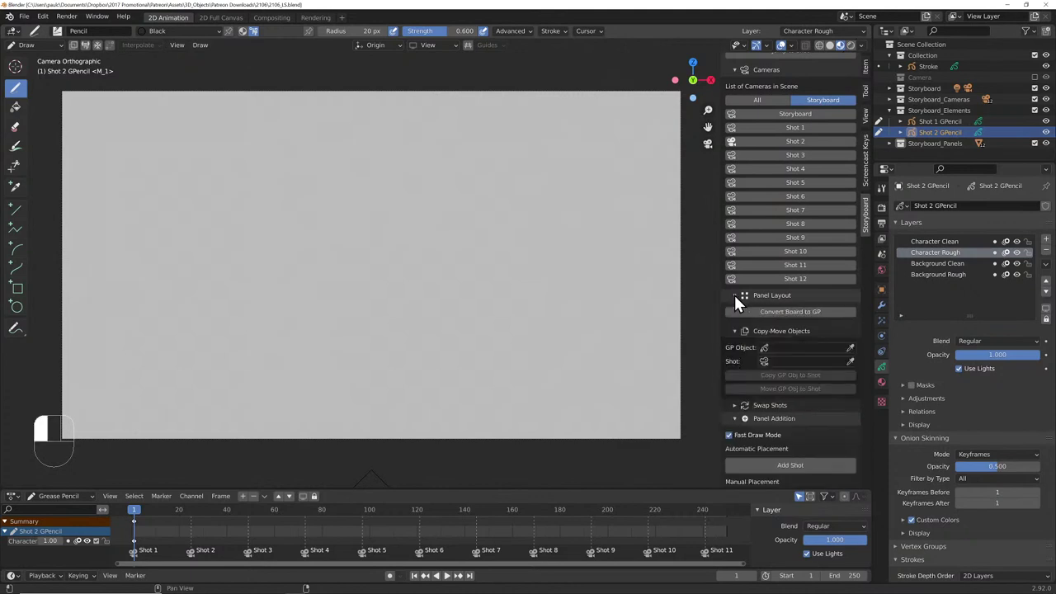
click(763, 347)
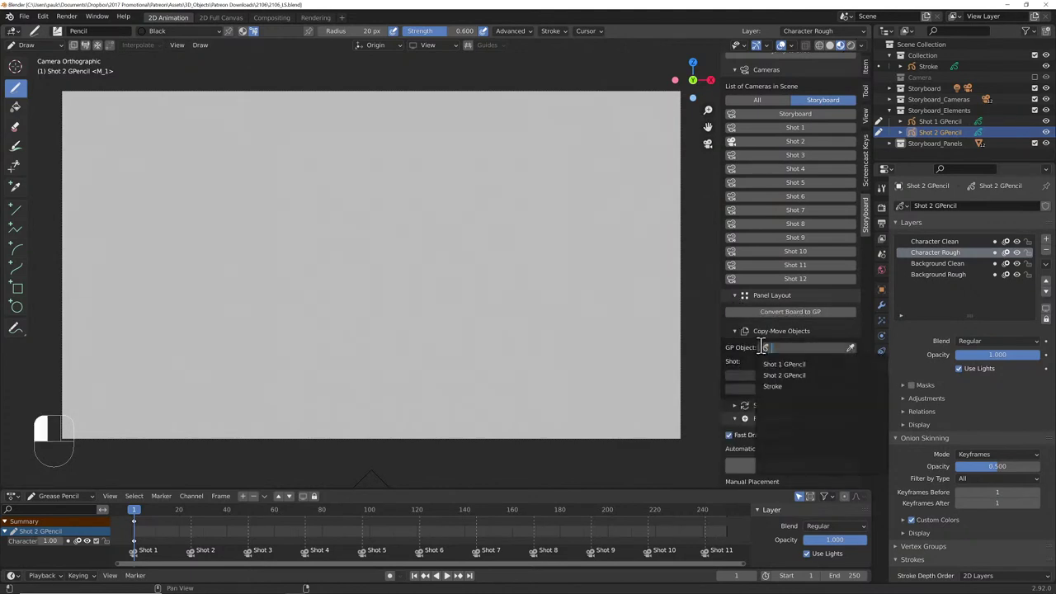
click(781, 362)
click(763, 361)
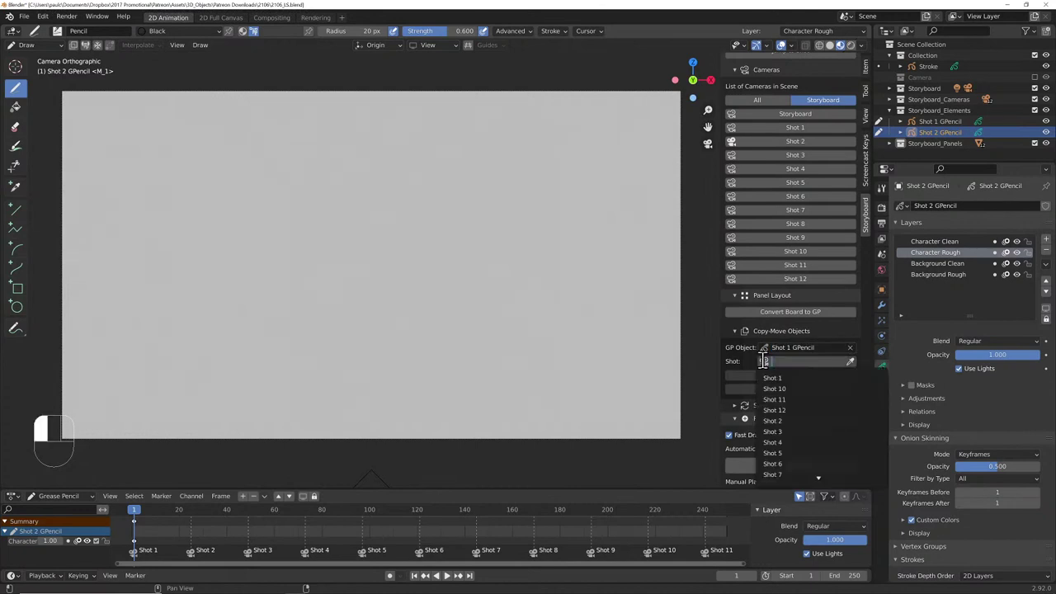
click(773, 421)
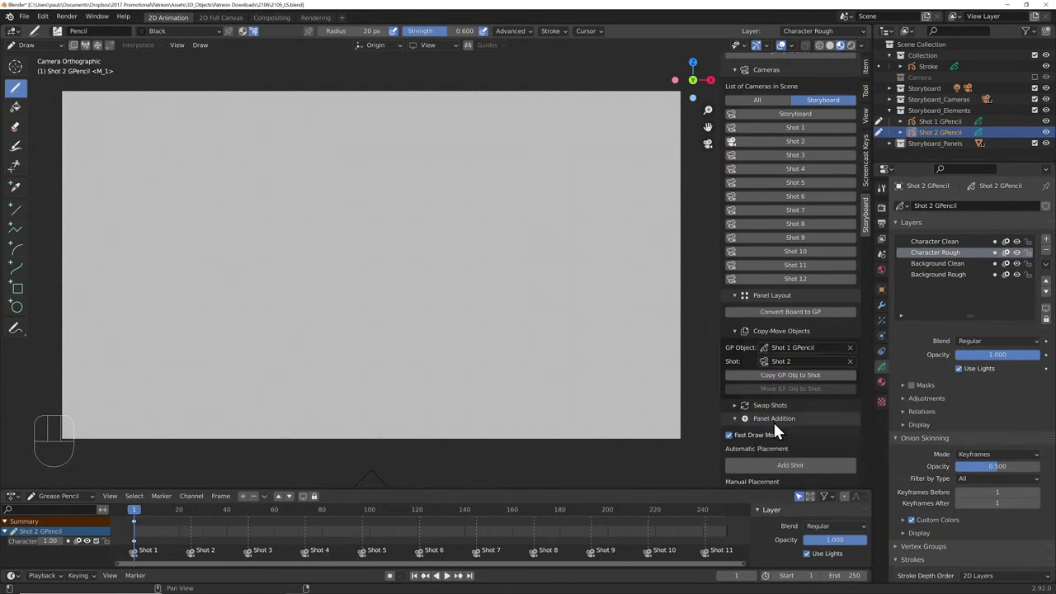
click(806, 376)
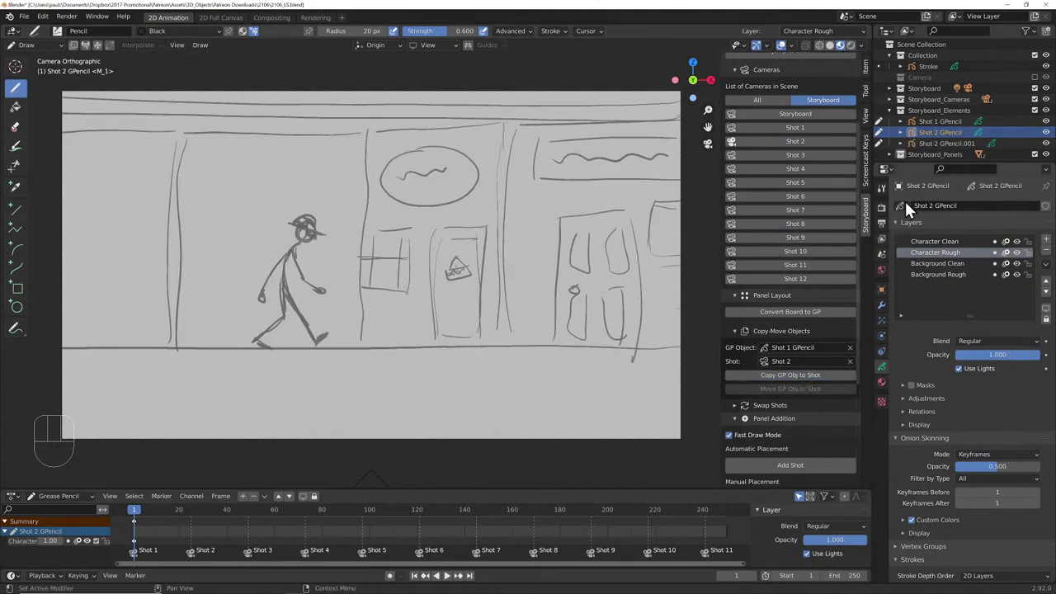
- Delete the copied object Shot 2 GPencil.001
click(929, 141)
right_click(930, 142)
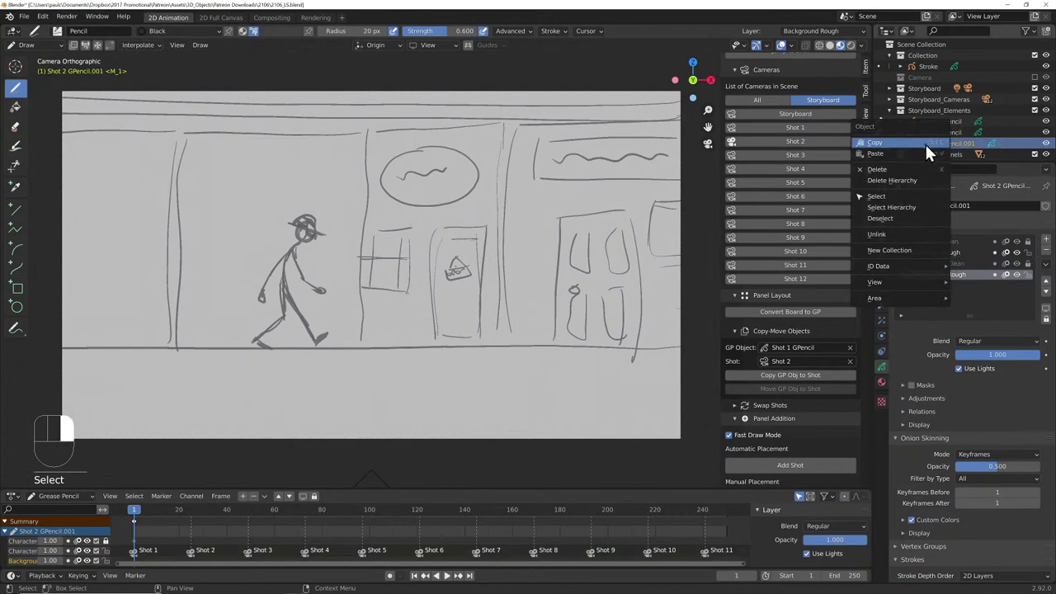
click(904, 173)
- Undo the deletion of the copied drawing and delete the empty Shot 2 GPencil object instead, keeping Shot 2 GPencil.001
click(938, 133)
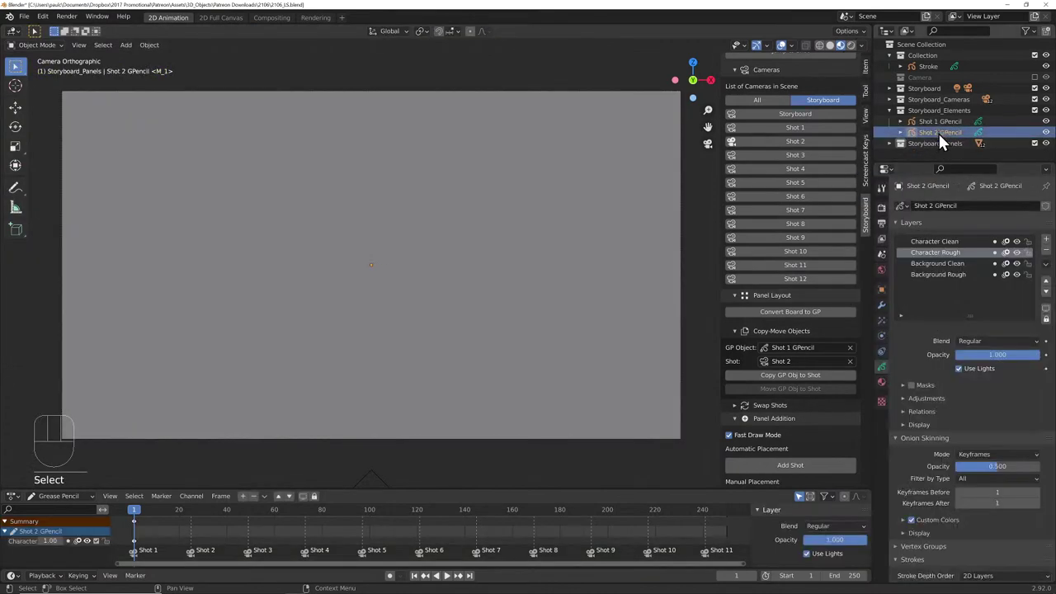
key(ctrl+z)
key(ctrl+z)
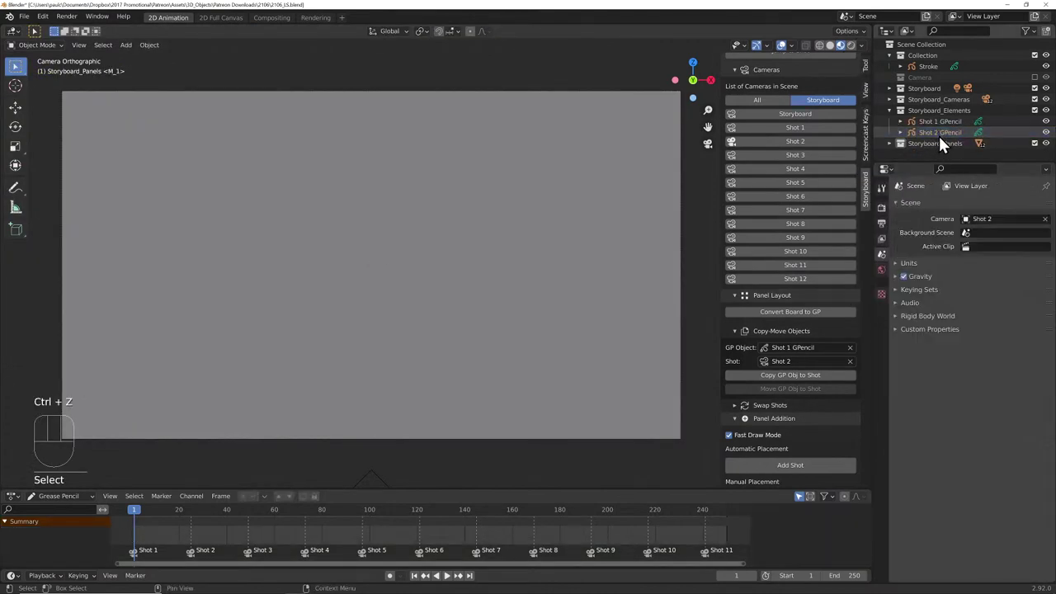
key(Delete)
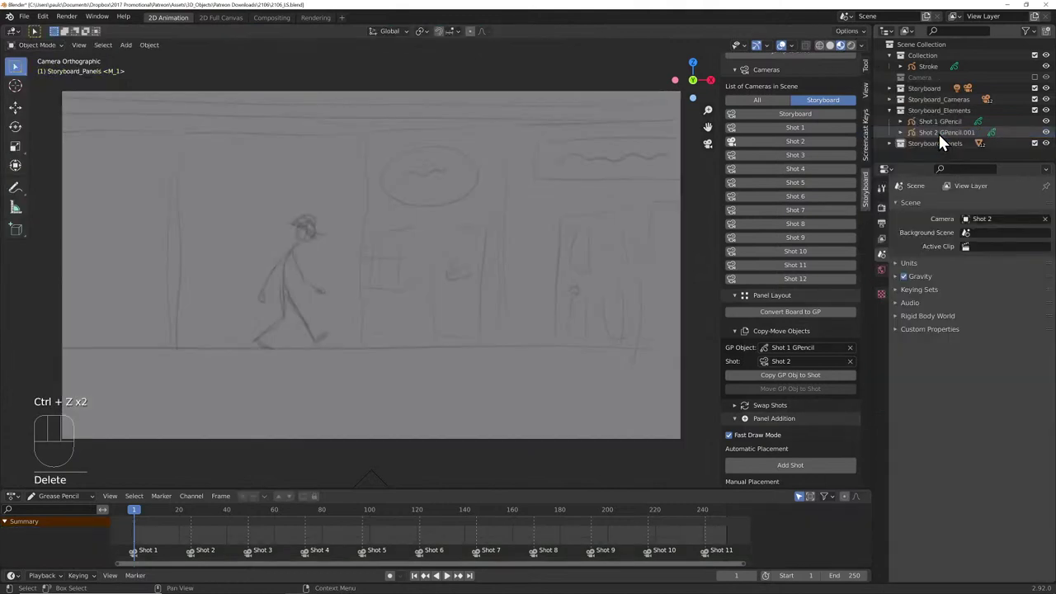
click(938, 131)
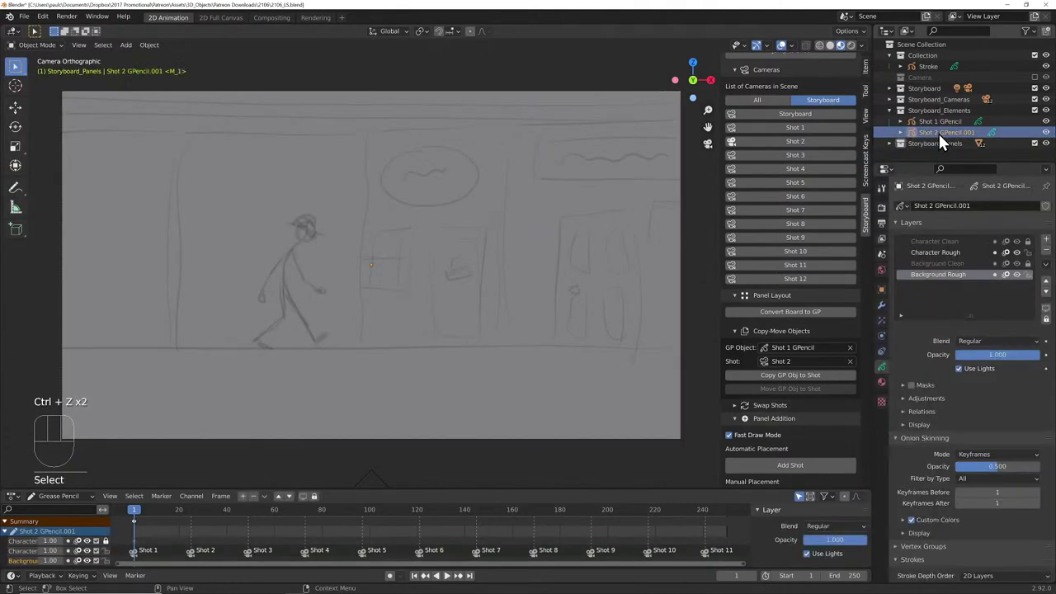
- Check the views of the Shot 1, Shot 2 and Shot 3 cameras and return to the Shot 2 camera
click(817, 141)
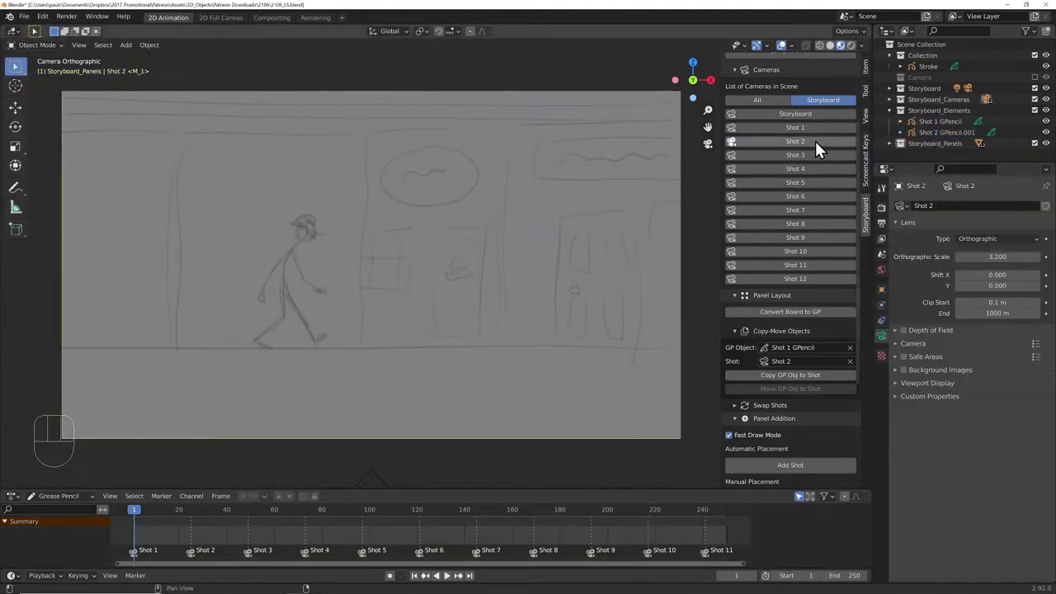
click(810, 128)
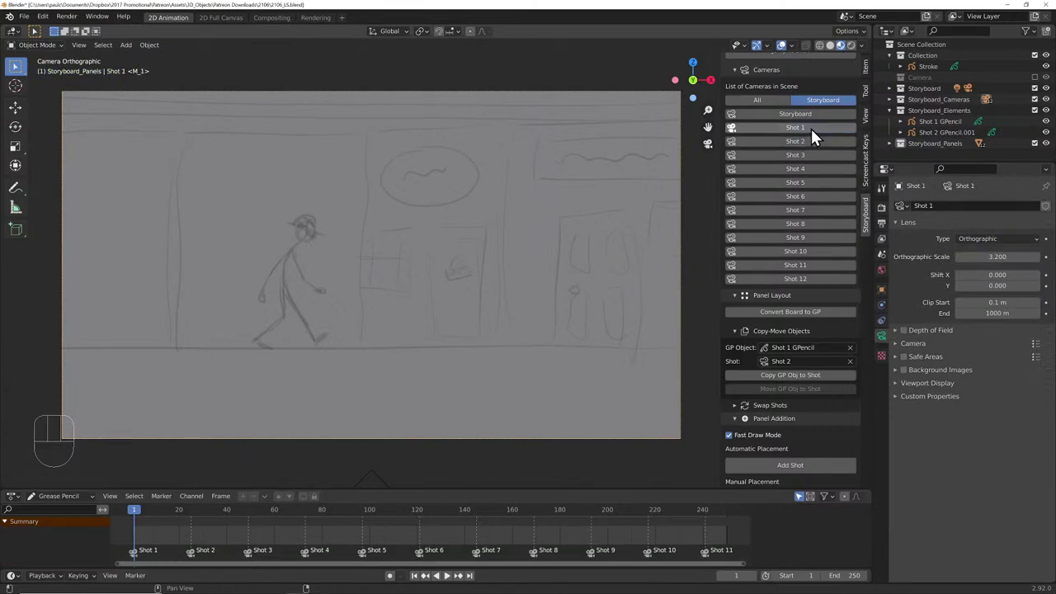
click(803, 155)
click(804, 142)
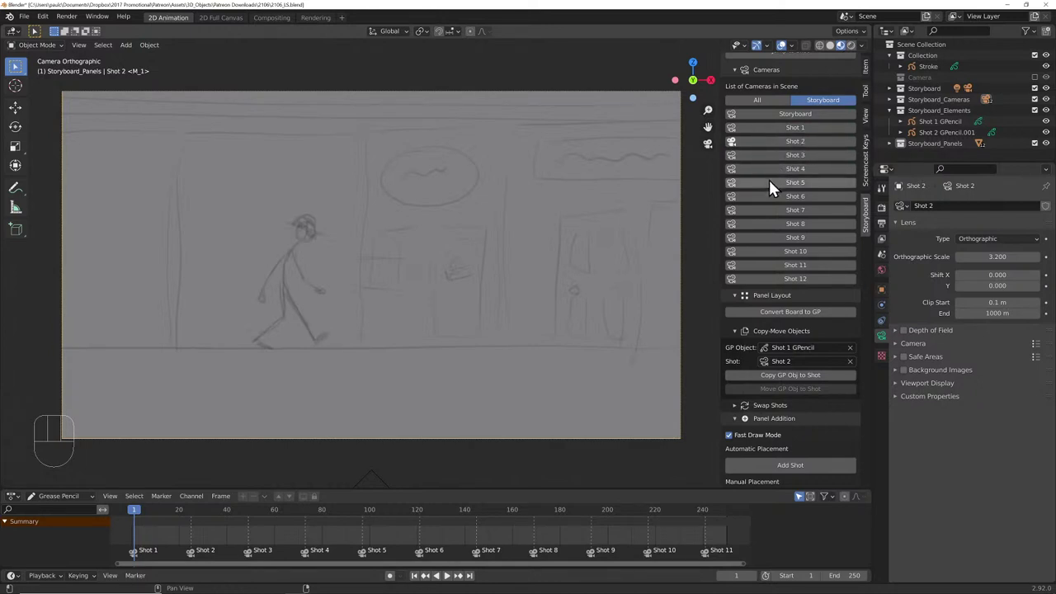
click(49, 45)
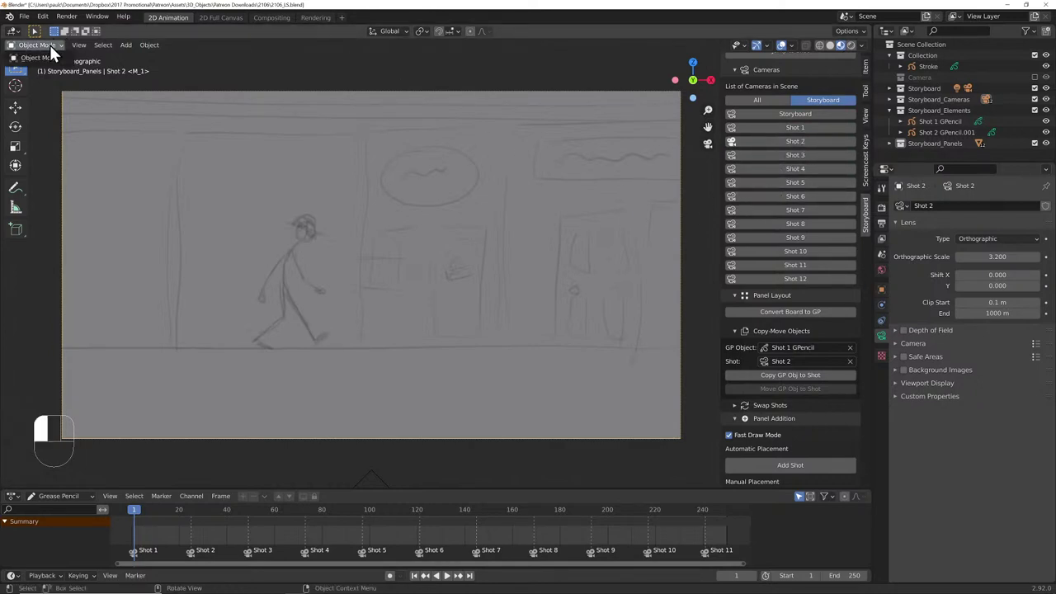
click(50, 56)
- Rename the copied object Shot 2 GPencil and switch it to Draw mode
click(961, 133)
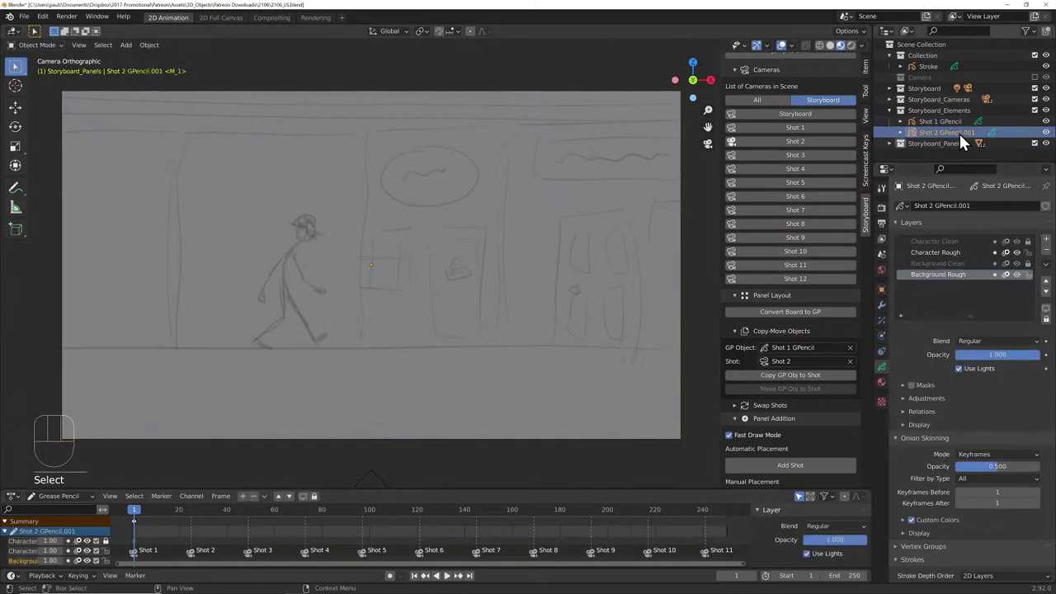
double_click(959, 132)
key(BackSpace)
key(BackSpace)
click(988, 131)
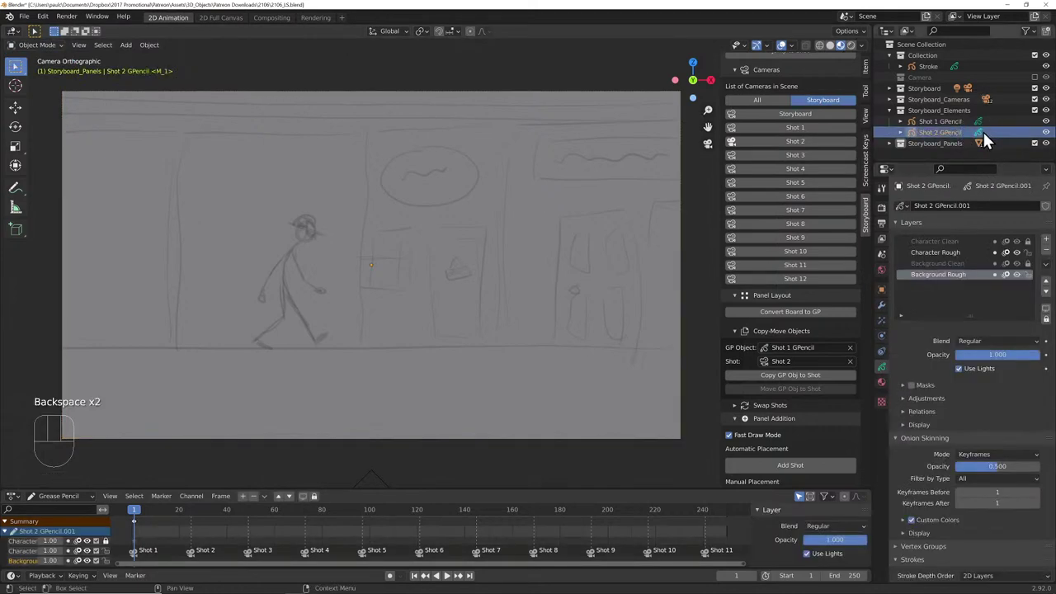
click(31, 45)
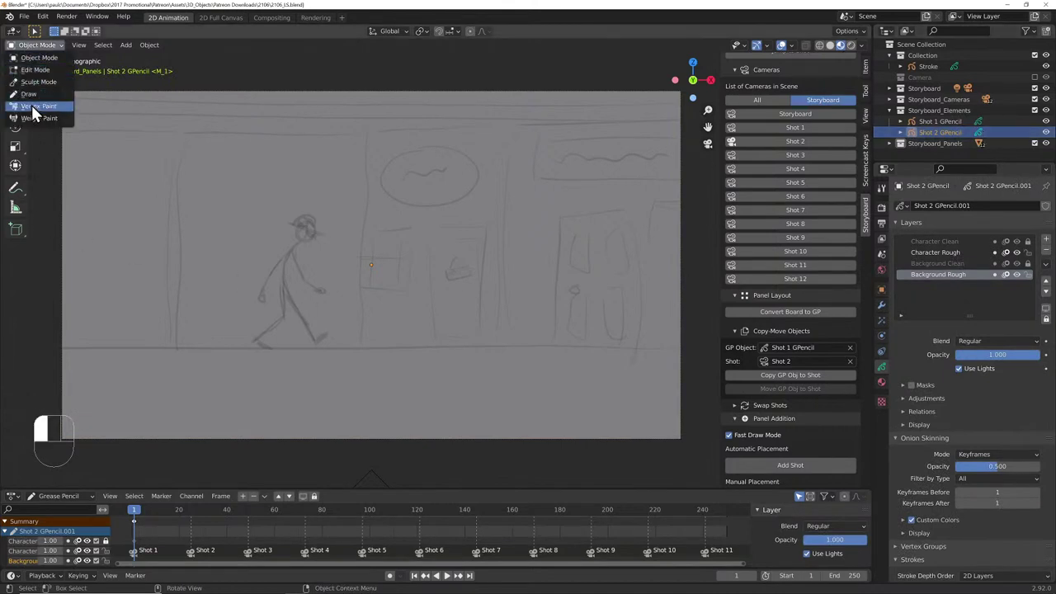
click(32, 106)
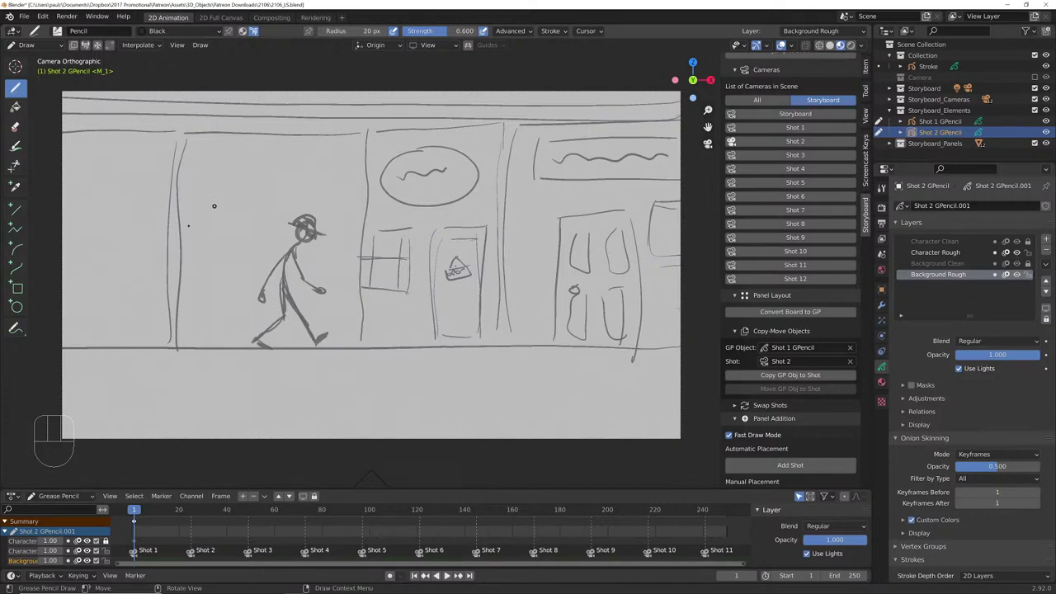
- Lock the Character Rough layer and select all background strokes of the Shot 2 drawing in Edit Mode
click(1027, 252)
click(46, 44)
click(40, 73)
key(a)
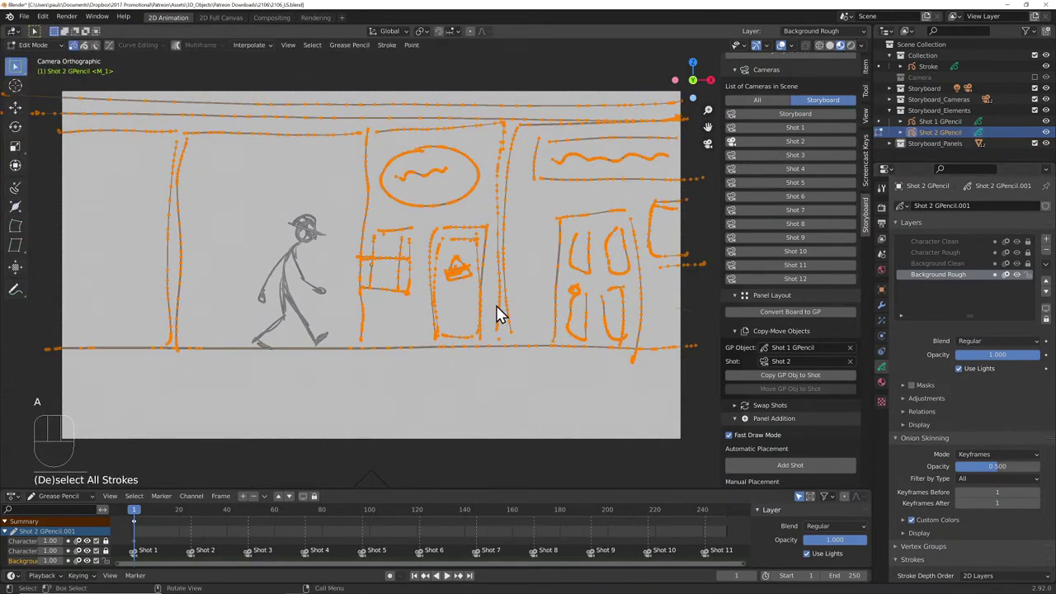
- Scale up all Background Rough strokes in Shot 2 and move them so the large panelled door fills the middle of the frame
key(x)
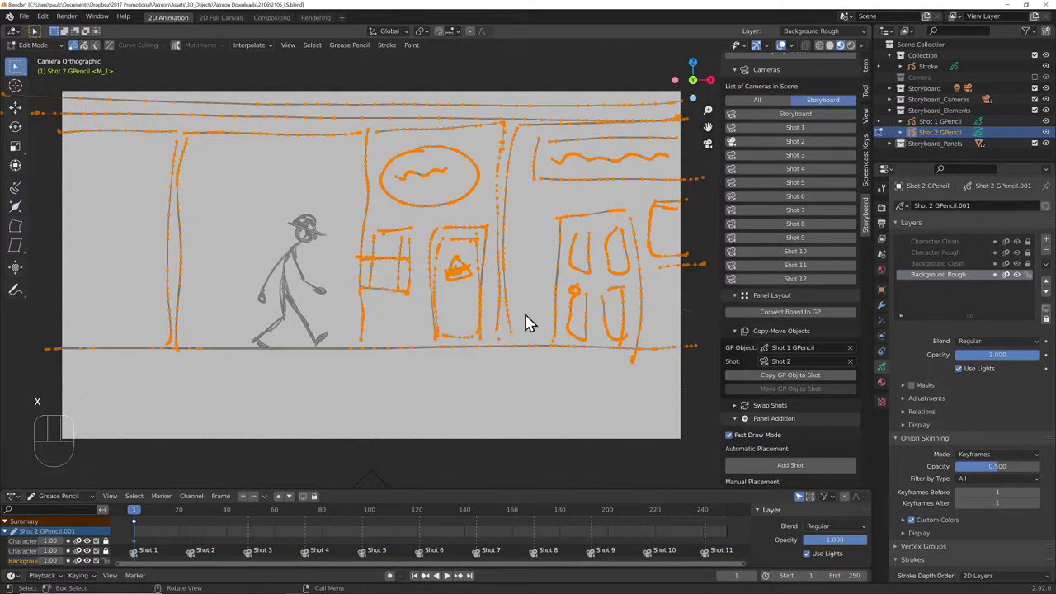
key(g)
click(408, 317)
key(s)
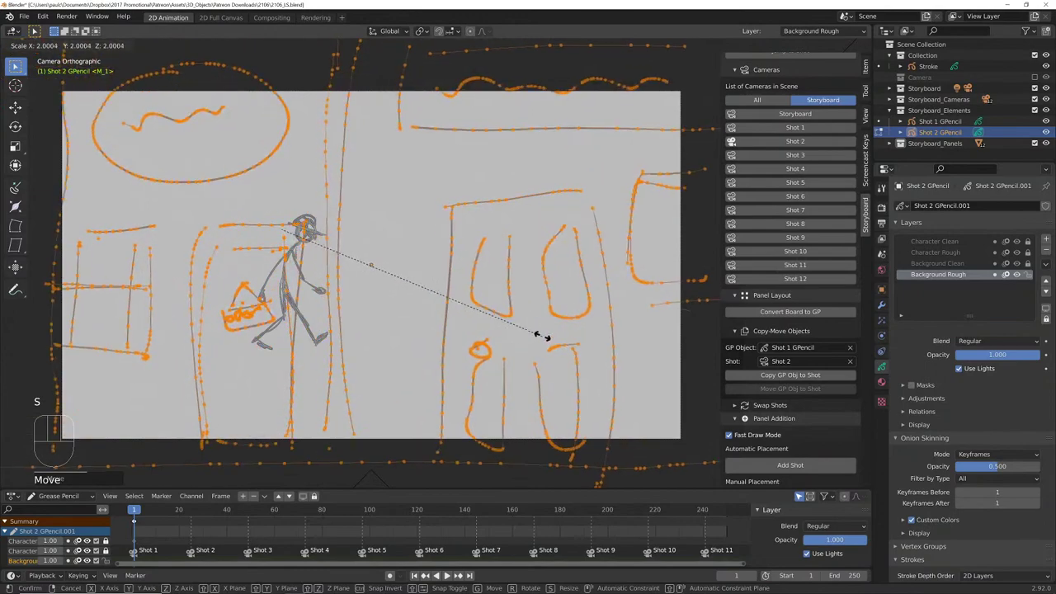
click(566, 335)
key(g)
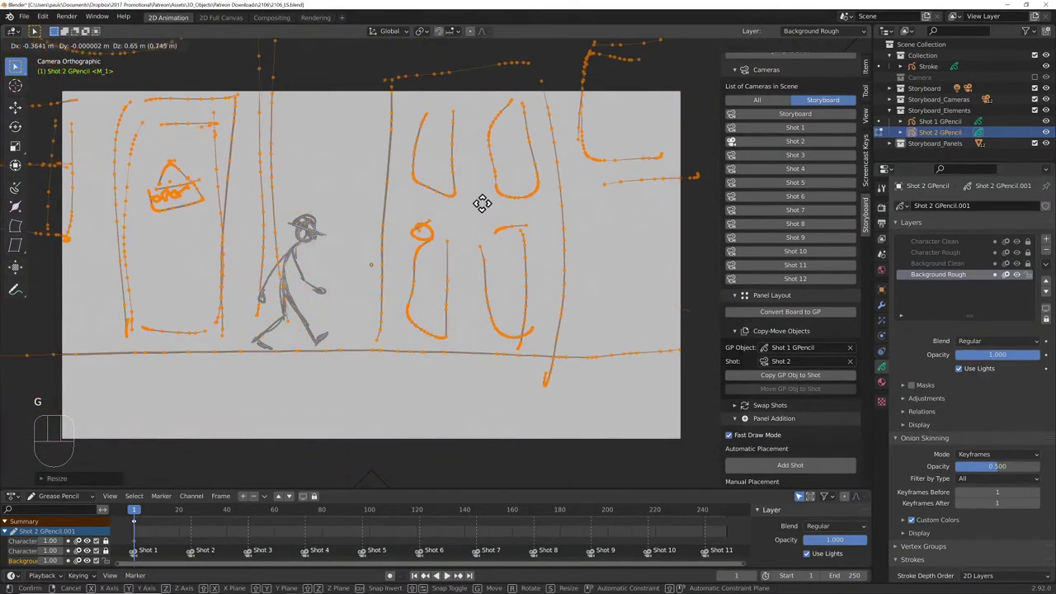
click(493, 301)
key(s)
key(g)
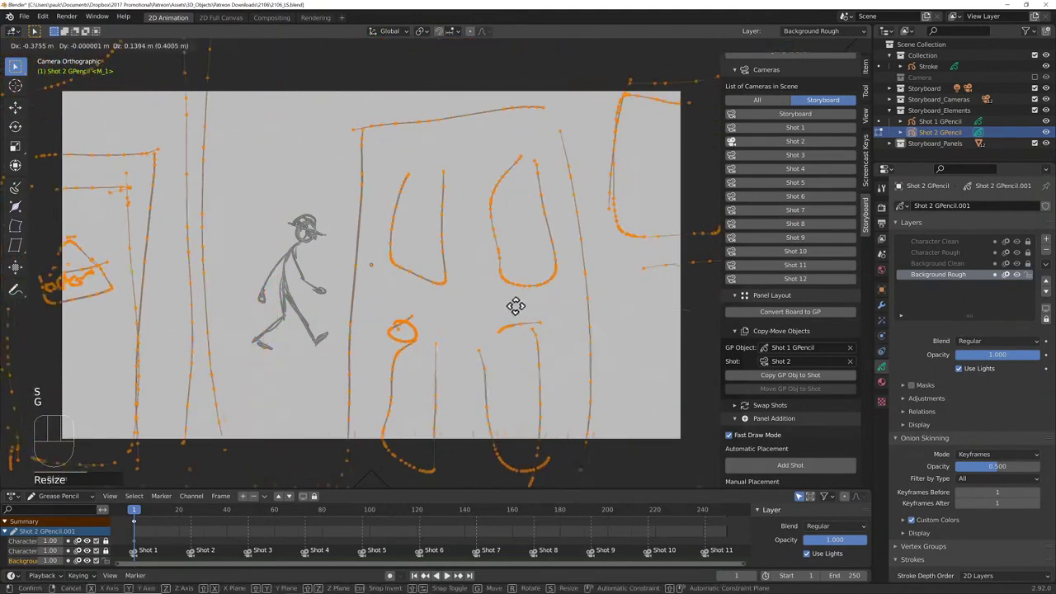
click(486, 302)
- Return to Draw mode, then make Character Rough the active unlocked layer and lock Background Rough
key(Tab)
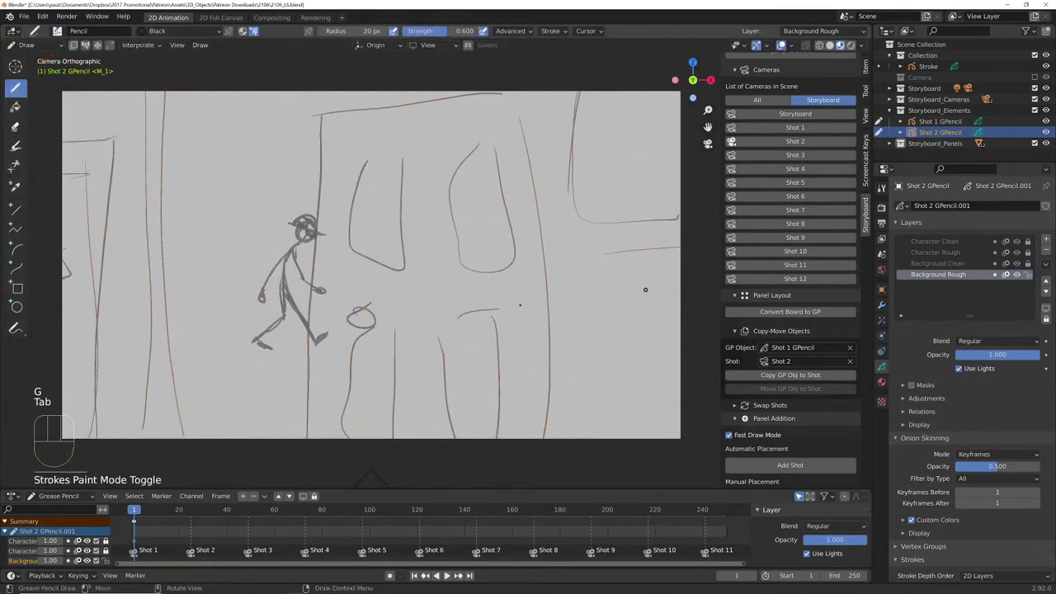
click(1021, 252)
click(1026, 274)
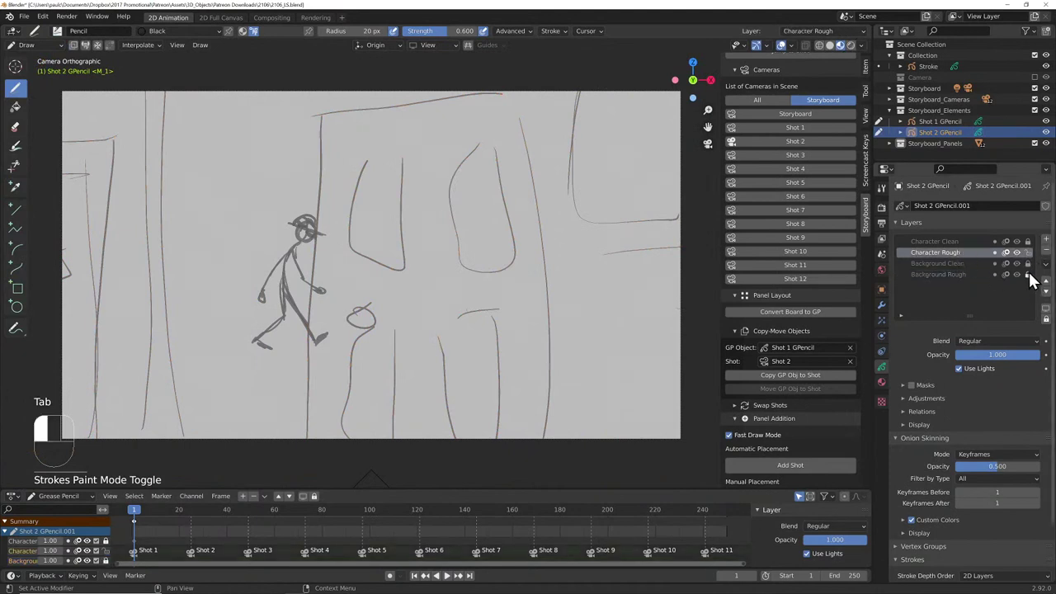
- Enlarge the walking figure on the Character Rough layer and reposition it so the head and upper body fill the frame
key(Tab)
key(a)
key(q)
key(s)
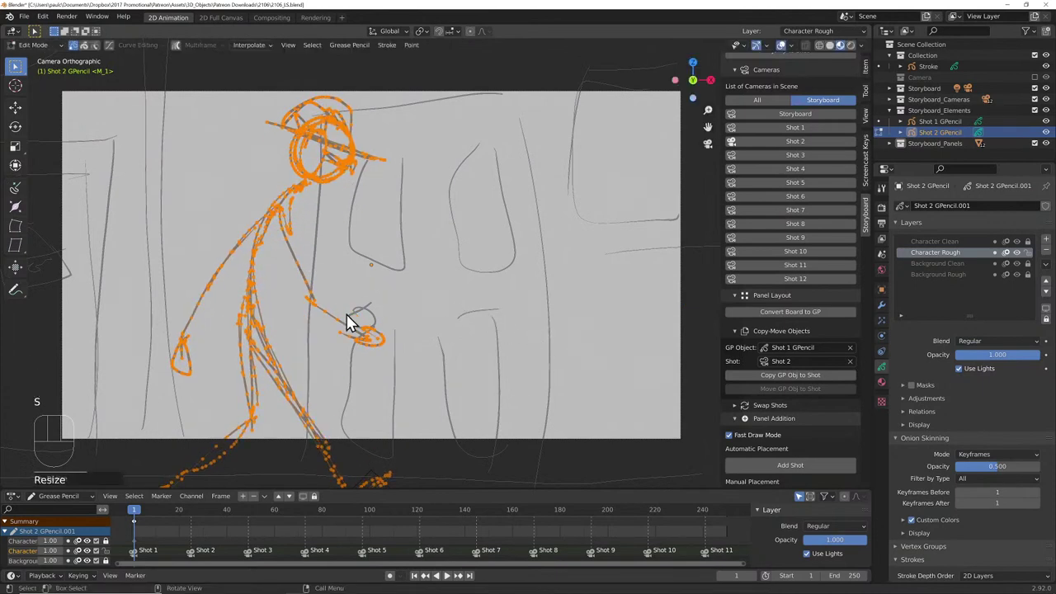
key(g)
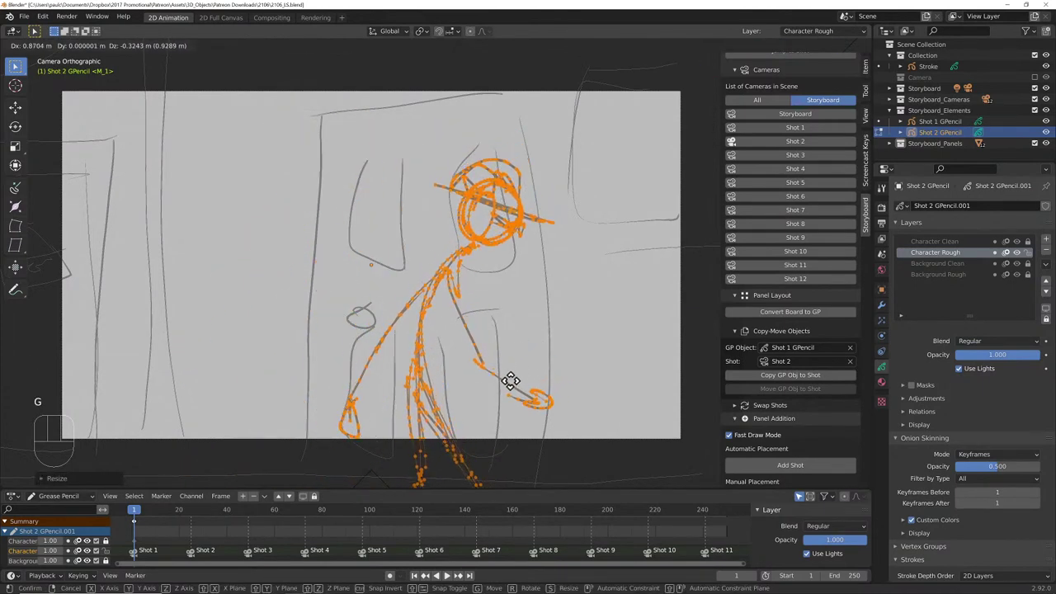
click(505, 381)
key(s)
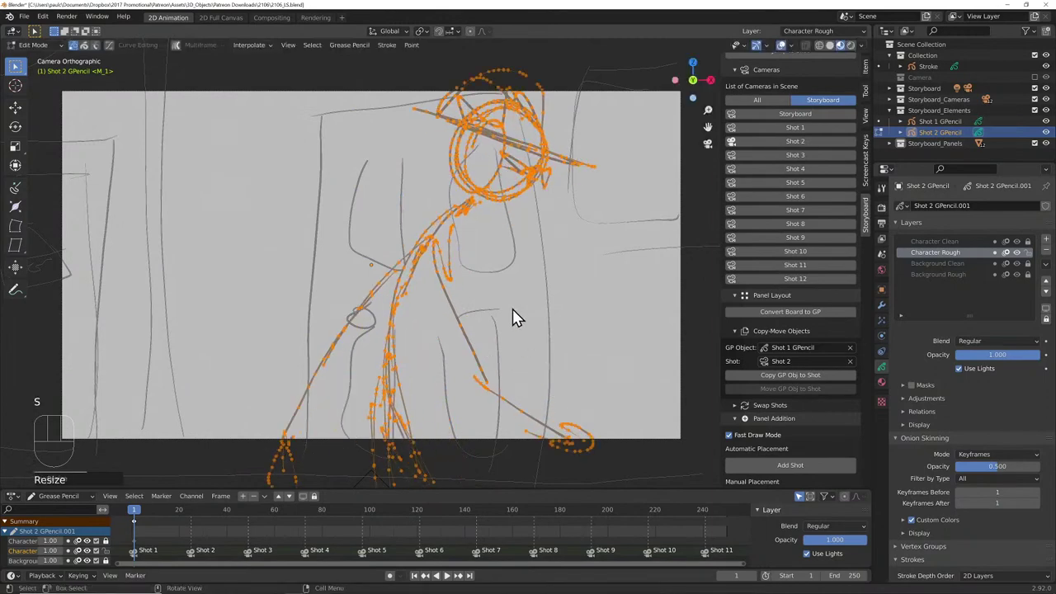
click(513, 323)
key(g)
click(405, 363)
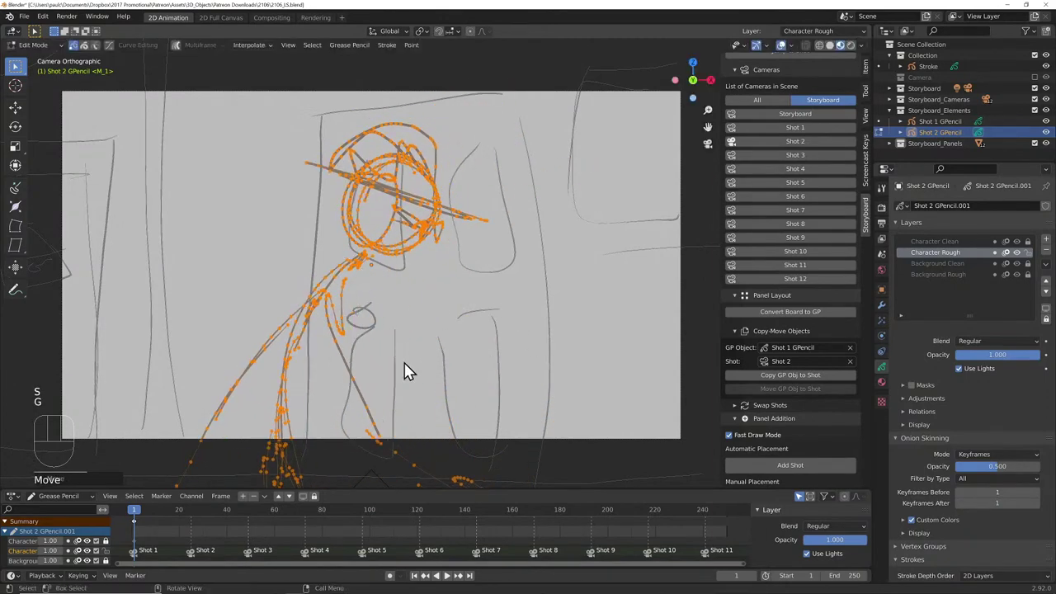
- Hide the Background Rough layer and erase all of the walking figure's strokes in Draw mode with the Eraser Stroke brush
click(1016, 274)
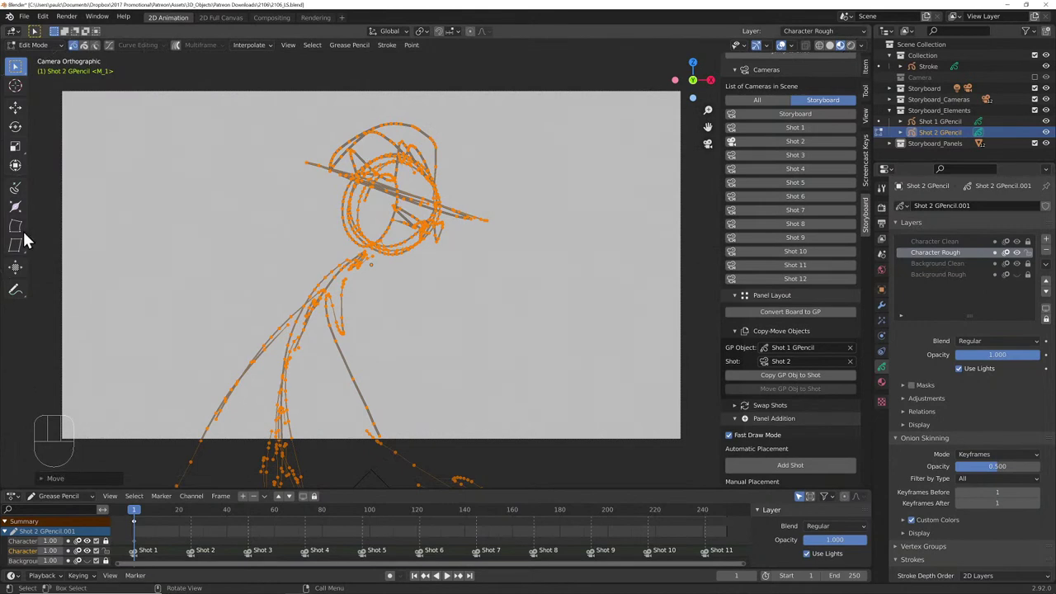
click(33, 43)
click(31, 94)
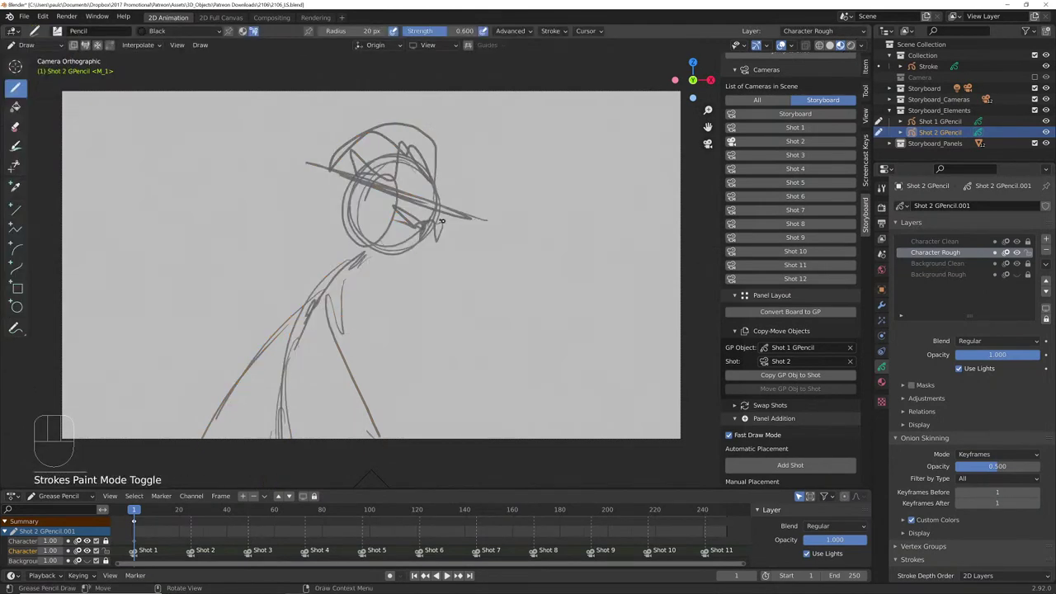
click(15, 126)
mouse_move(387, 169)
mouse_down()
mouse_move(424, 226)
mouse_move(392, 226)
mouse_move(332, 259)
mouse_move(344, 376)
mouse_move(279, 345)
mouse_move(287, 399)
mouse_move(275, 329)
mouse_move(255, 363)
mouse_move(356, 413)
mouse_up()
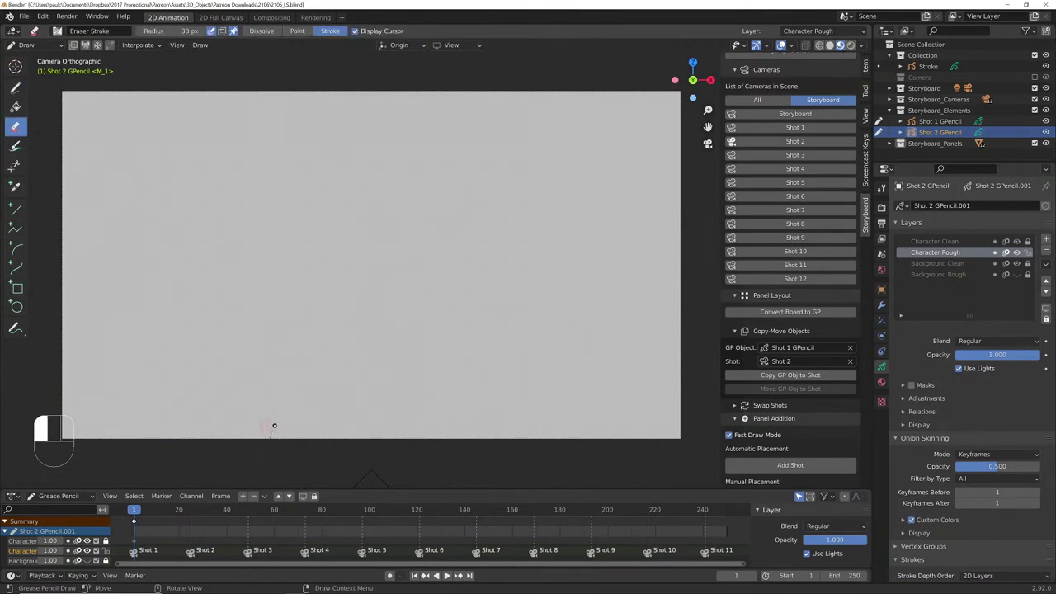
drag(262, 425, 267, 412)
- Sketch a closer view of the character with the Pencil brush: head with ear and nose, peaked cap, neck, shoulders and sleeve
click(17, 89)
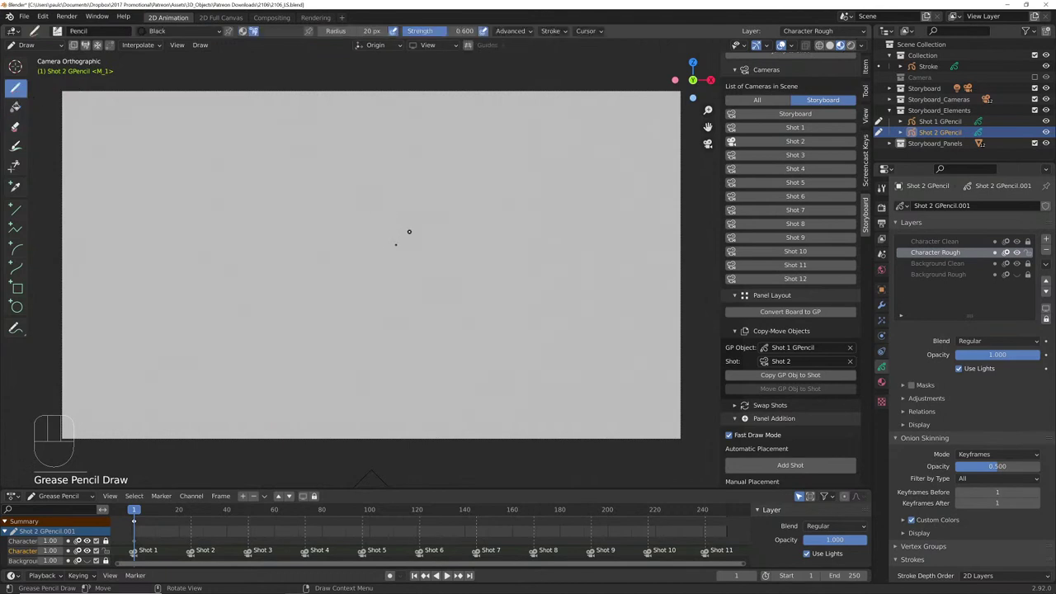
mouse_move(400, 203)
mouse_down()
mouse_move(362, 315)
mouse_move(405, 200)
mouse_move(432, 253)
mouse_up()
mouse_move(427, 238)
mouse_down()
mouse_move(412, 220)
mouse_move(430, 251)
mouse_move(416, 241)
mouse_move(346, 248)
mouse_up()
mouse_move(447, 201)
mouse_down()
mouse_move(468, 187)
mouse_move(325, 233)
mouse_move(408, 204)
mouse_move(397, 175)
mouse_move(322, 188)
mouse_move(317, 230)
mouse_move(359, 267)
mouse_move(361, 254)
mouse_move(367, 278)
mouse_move(349, 270)
mouse_move(347, 309)
mouse_move(325, 238)
mouse_move(327, 267)
mouse_up()
drag(368, 321, 445, 436)
mouse_move(359, 347)
mouse_down()
mouse_move(333, 406)
mouse_move(381, 403)
mouse_move(342, 408)
mouse_up()
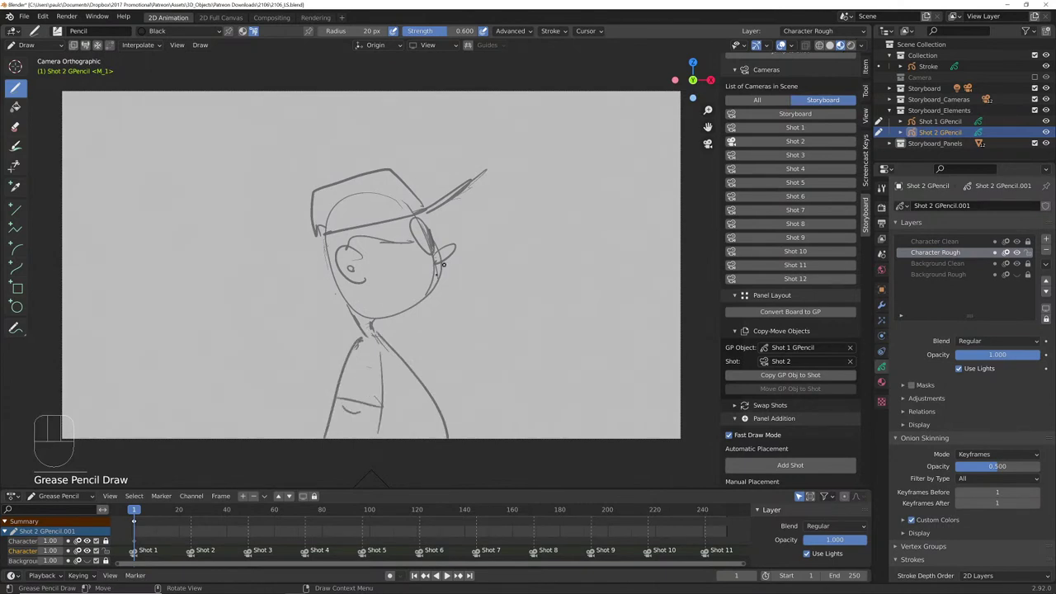
mouse_move(437, 265)
mouse_down()
mouse_move(412, 307)
mouse_move(381, 312)
mouse_up()
drag(466, 186, 414, 213)
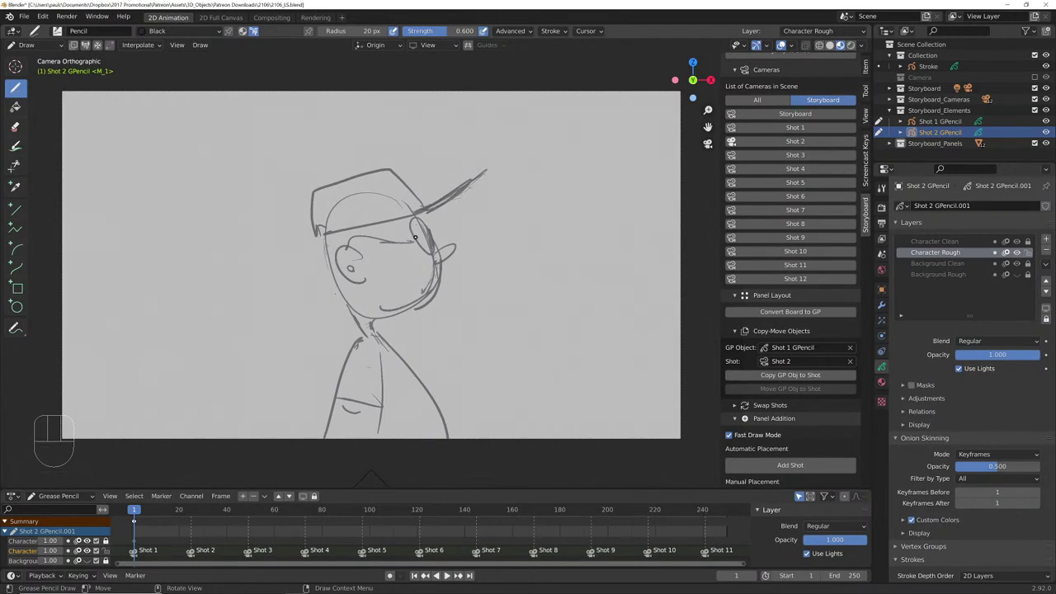
- Show the Background Rough layer and reduce its opacity to about 0.487
click(1016, 274)
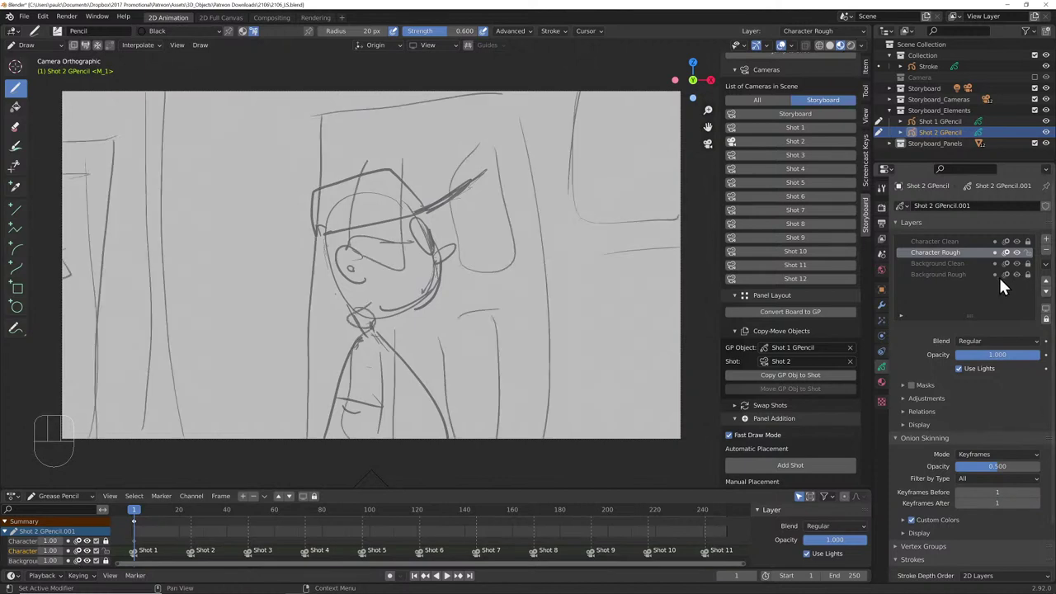
click(962, 275)
mouse_move(1003, 355)
mouse_down()
mouse_move(954, 354)
mouse_move(993, 355)
mouse_up()
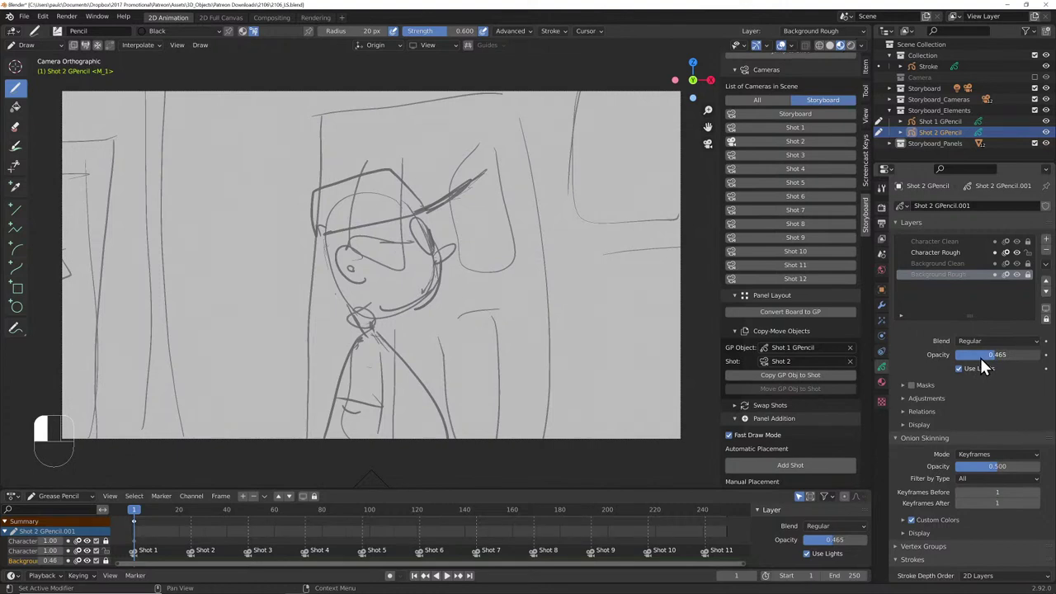
drag(980, 358, 982, 352)
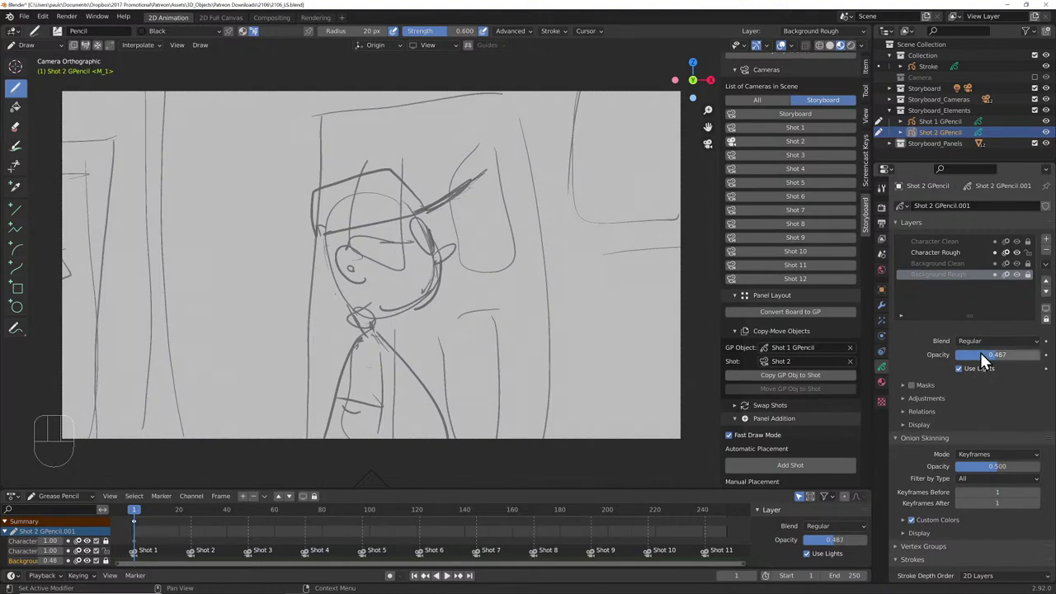
- Exclude the Storyboard_Panels collection, preview the shot in Rendered shading and raise the Background Rough opacity to 0.606
click(1035, 144)
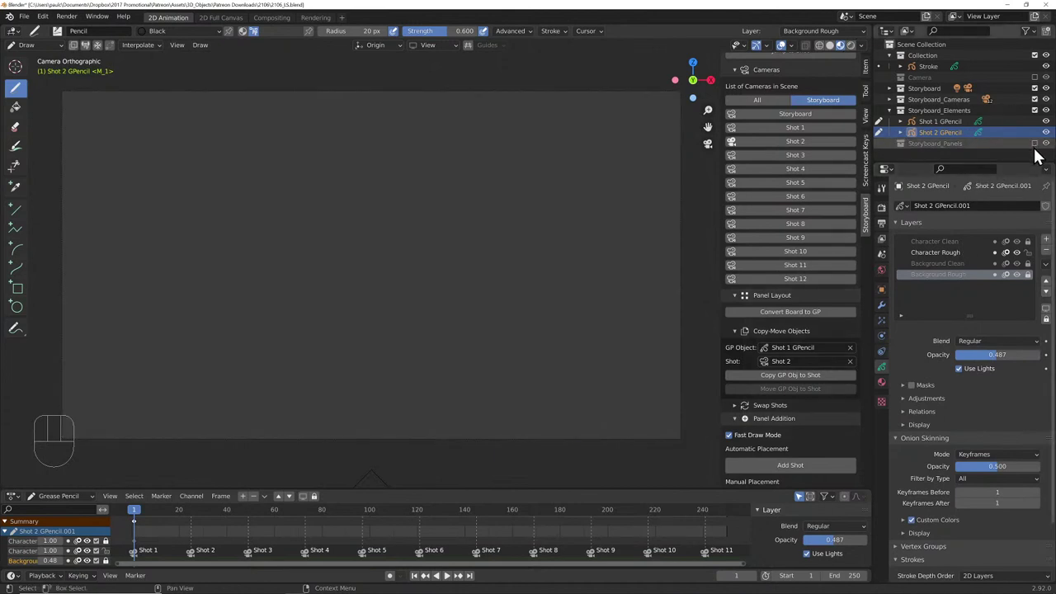
click(852, 45)
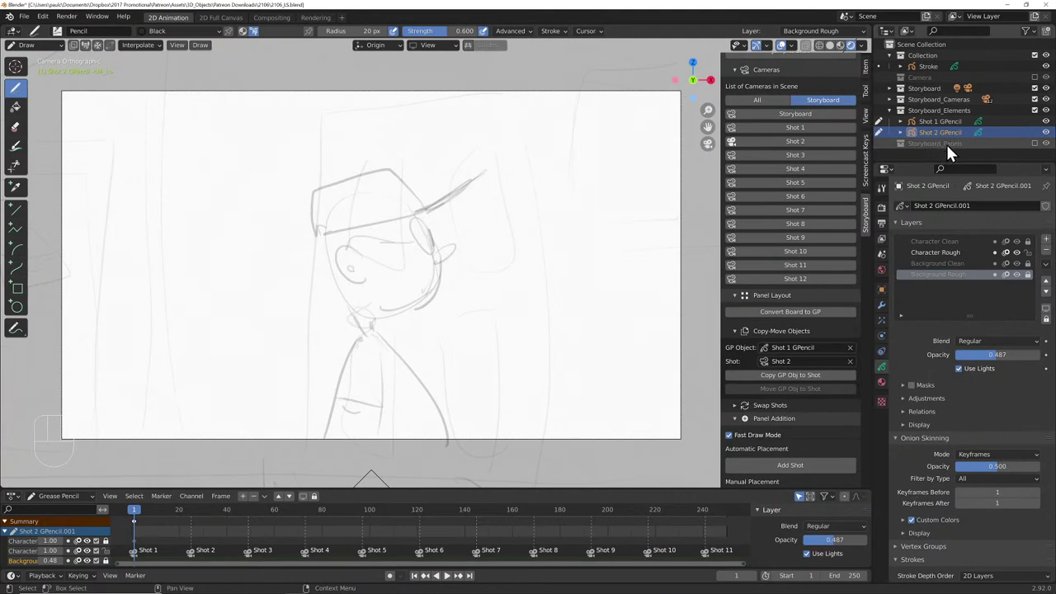
mouse_move(988, 355)
mouse_down()
mouse_move(1011, 357)
mouse_move(977, 356)
mouse_move(1035, 365)
mouse_move(1002, 359)
mouse_up()
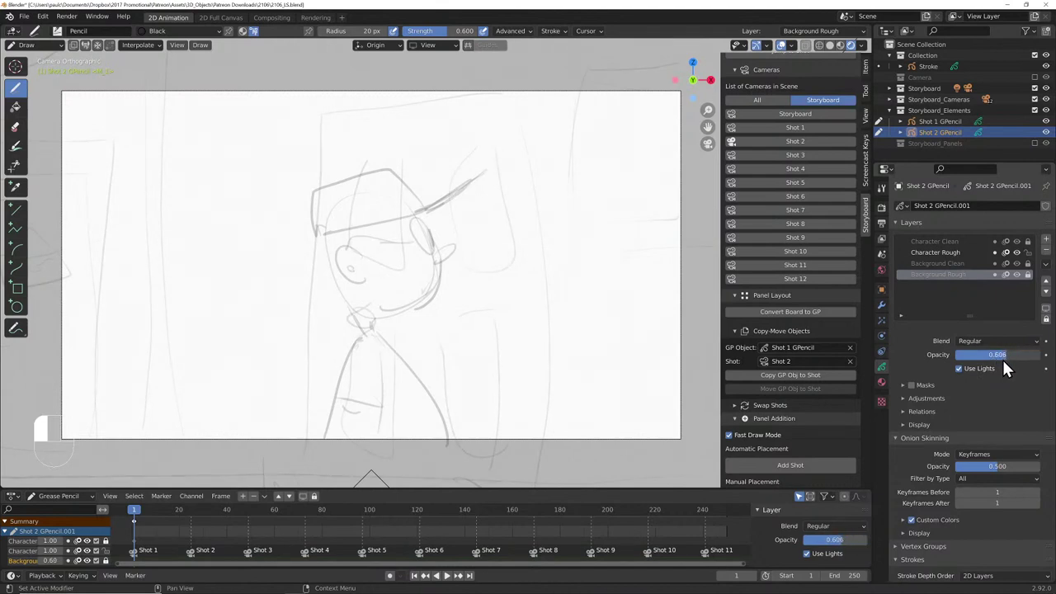
- Darken the world background colour to a light grey with a value of 0.453, and return to the grease pencil layer settings
click(881, 268)
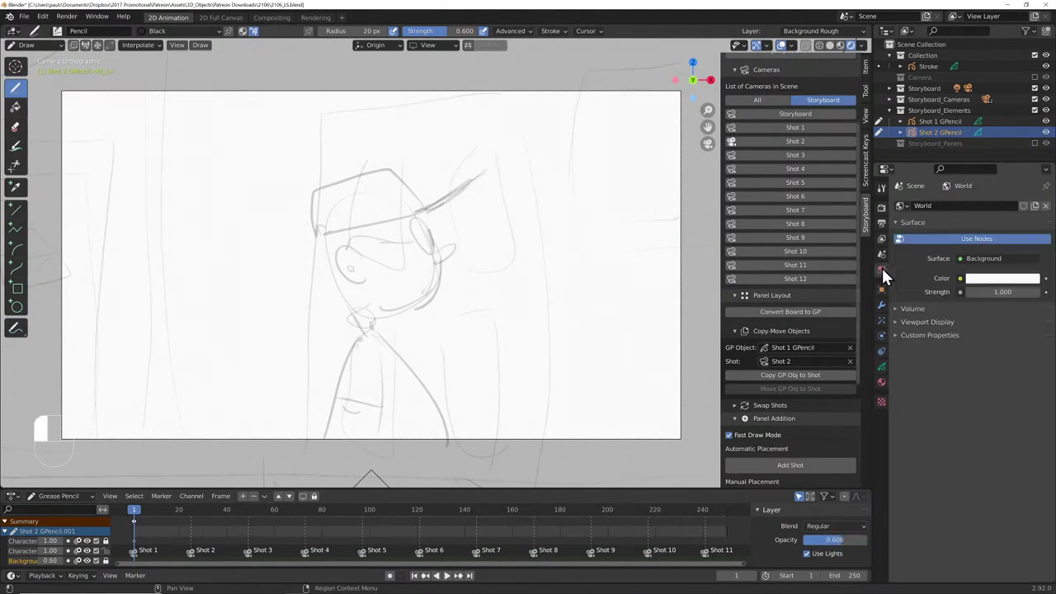
click(978, 278)
drag(1031, 140, 1032, 160)
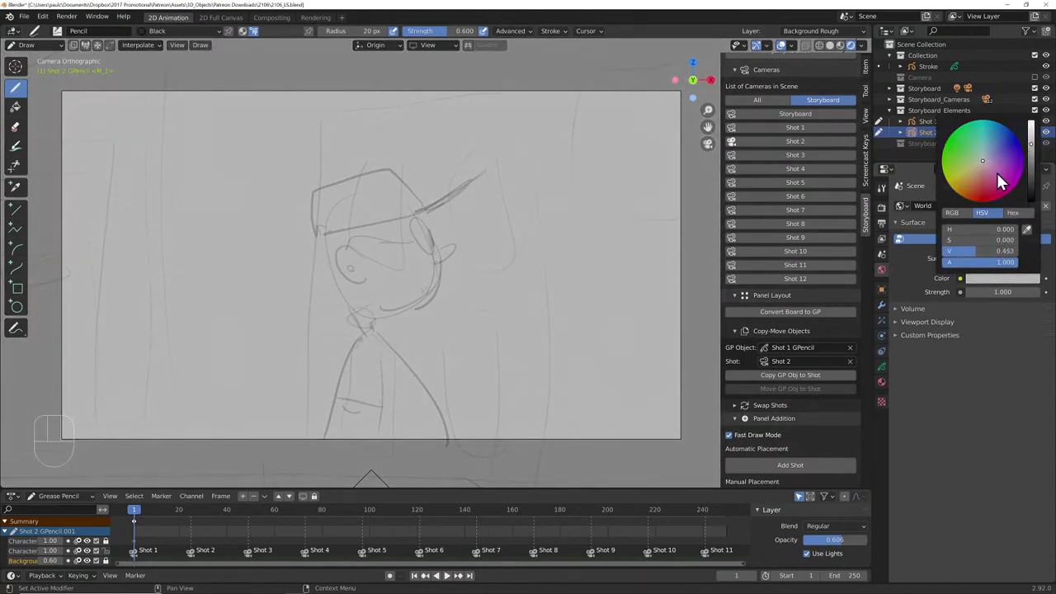
click(882, 368)
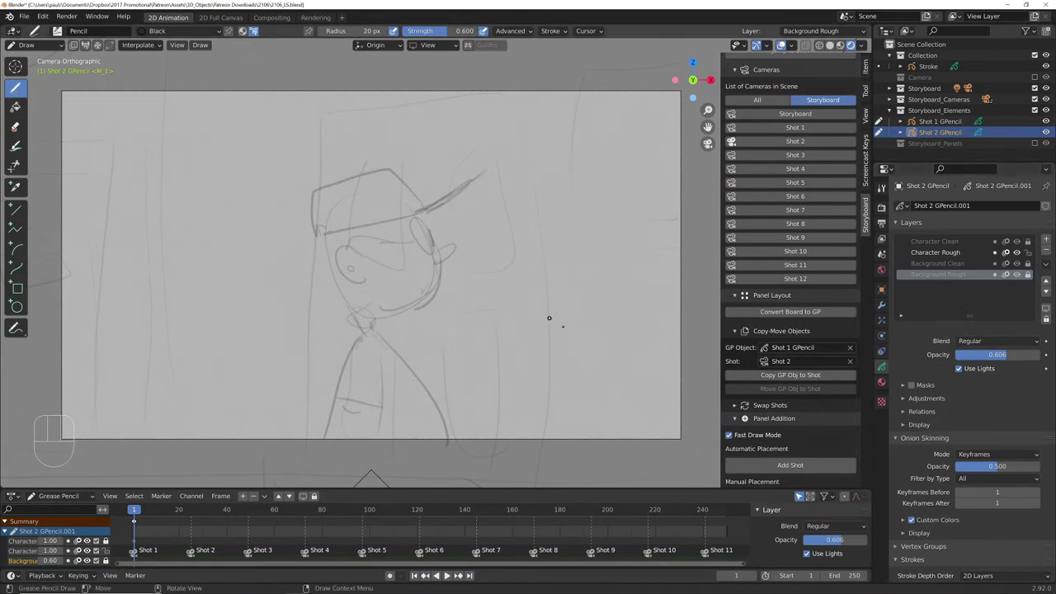
- Switch to the Shot 3 camera and try to copy the grease pencil object Shot 2 GPencil to Shot 3
click(798, 155)
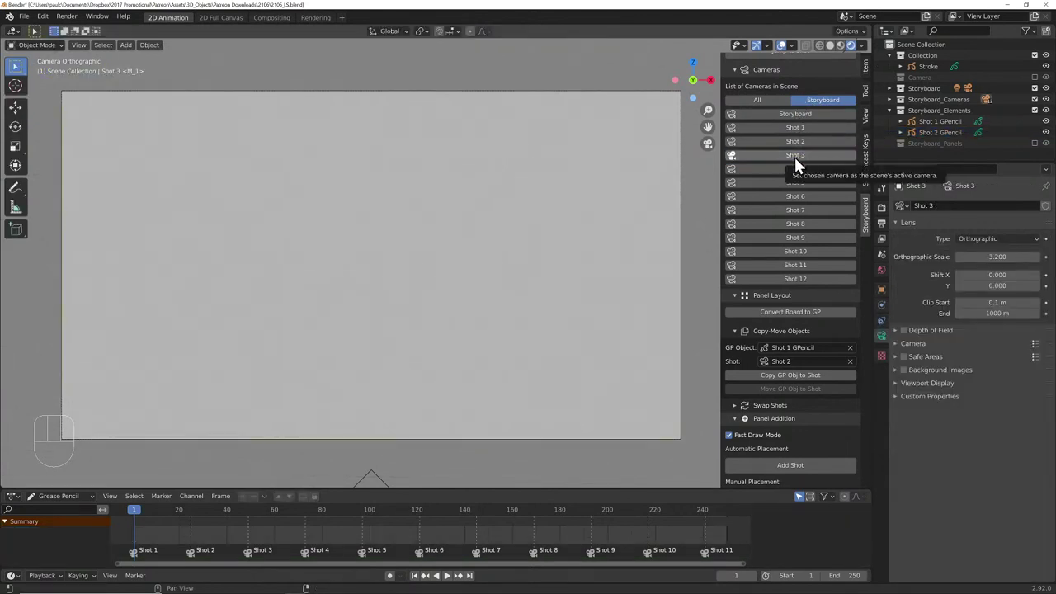
click(765, 347)
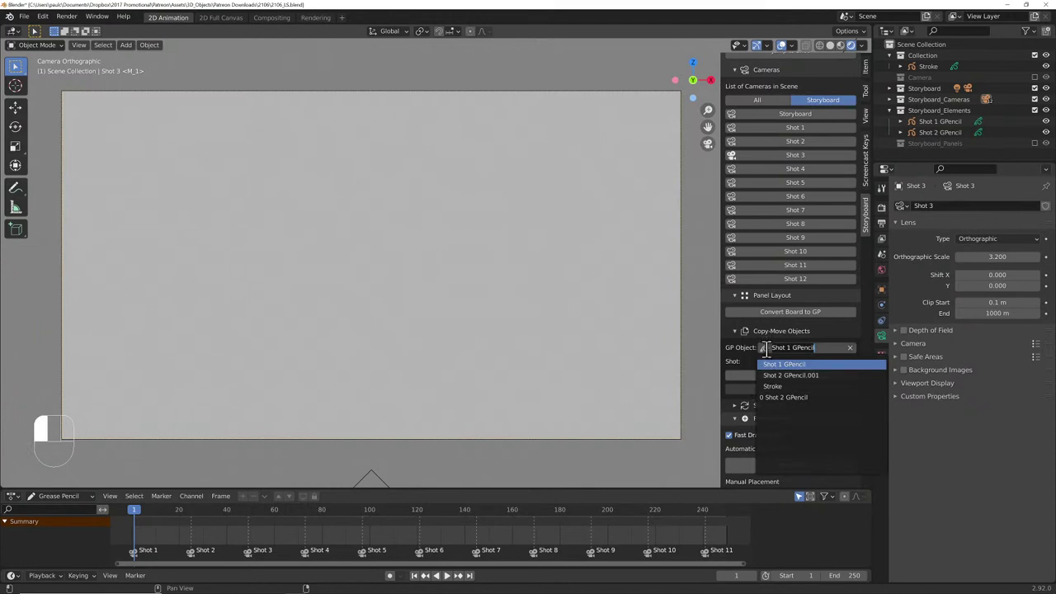
click(782, 396)
click(767, 360)
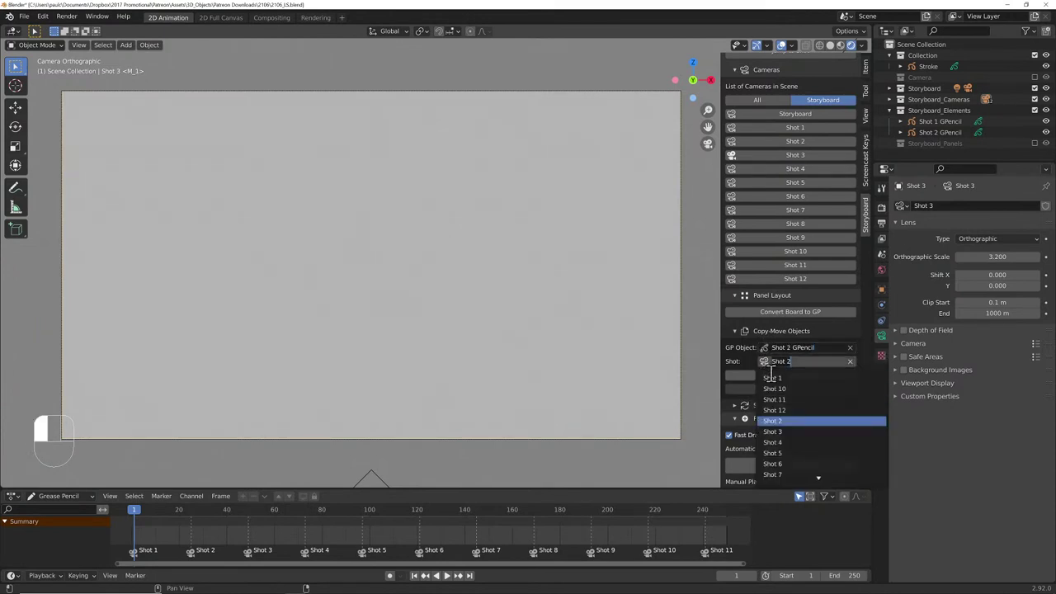
click(775, 425)
click(770, 375)
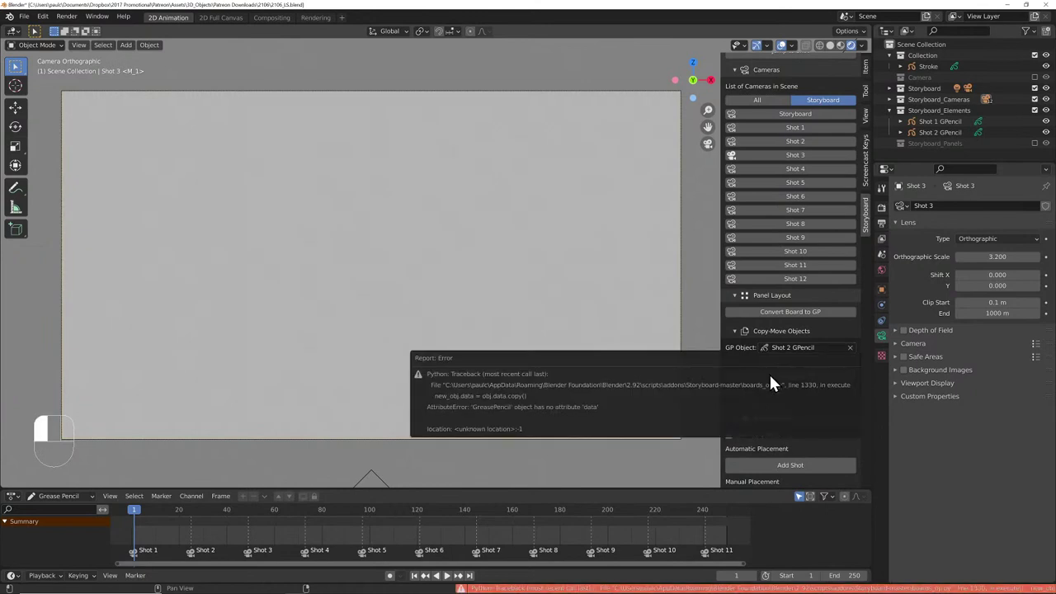
- Save the file and copy the grease pencil object Shot 2 GPencil.001 to Shot 3
key(ctrl+s)
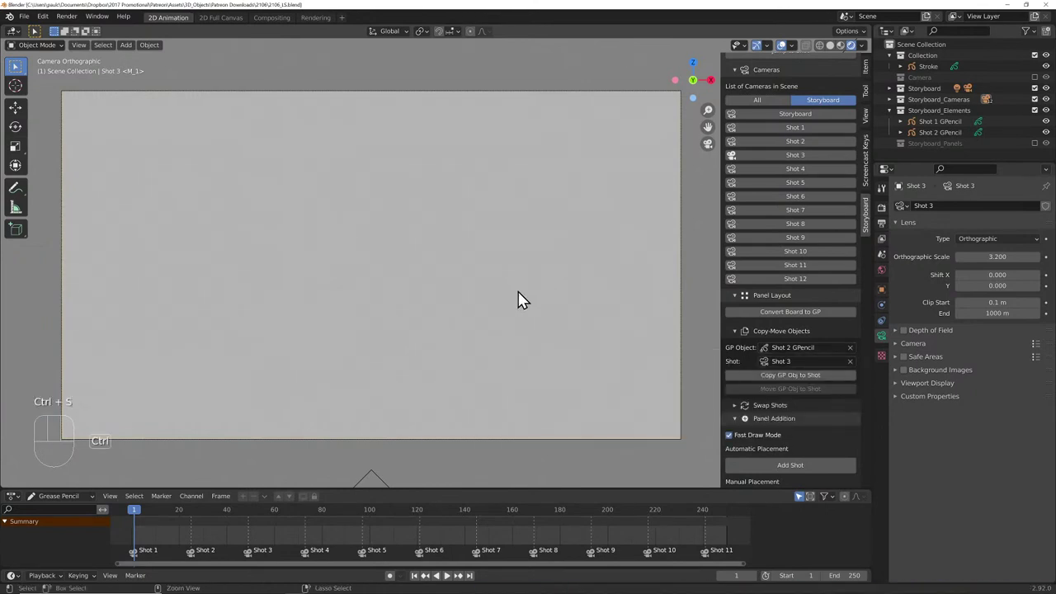
click(794, 347)
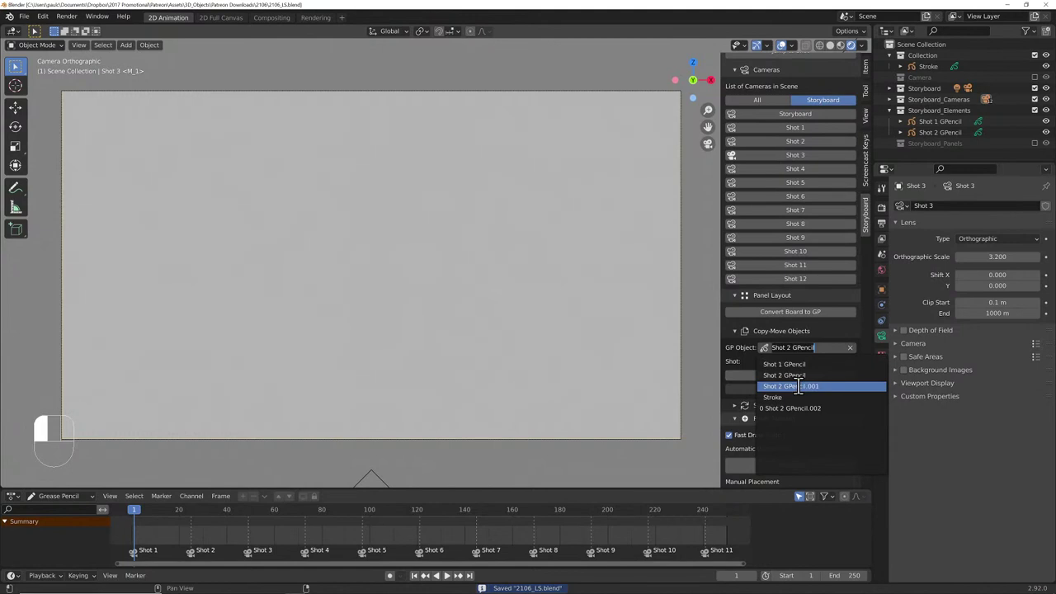
click(797, 386)
click(790, 375)
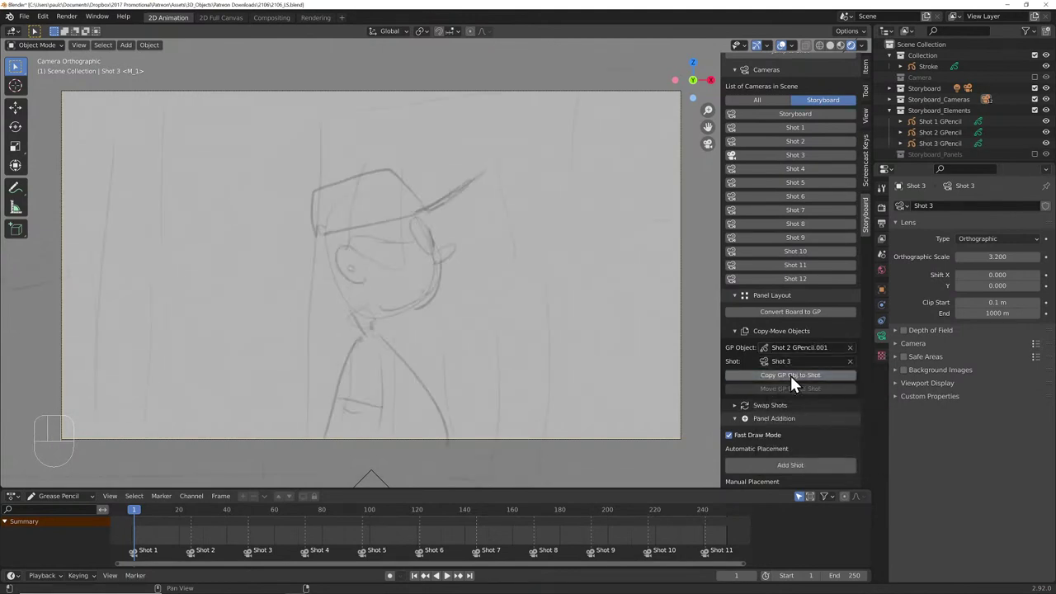
click(790, 375)
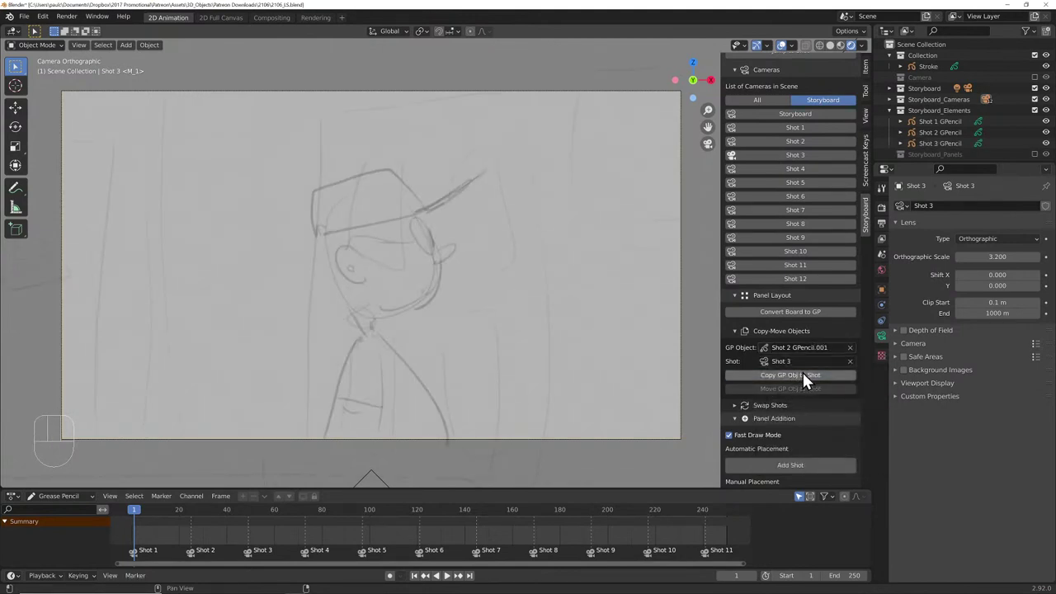
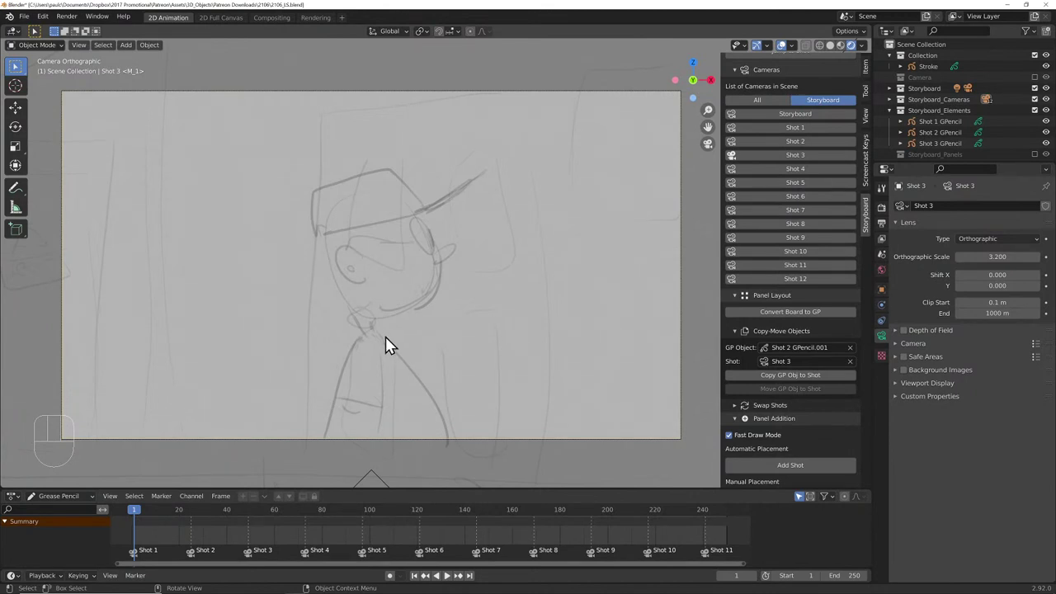
- Include the Storyboard_Panels collection in the view layer again
click(1035, 154)
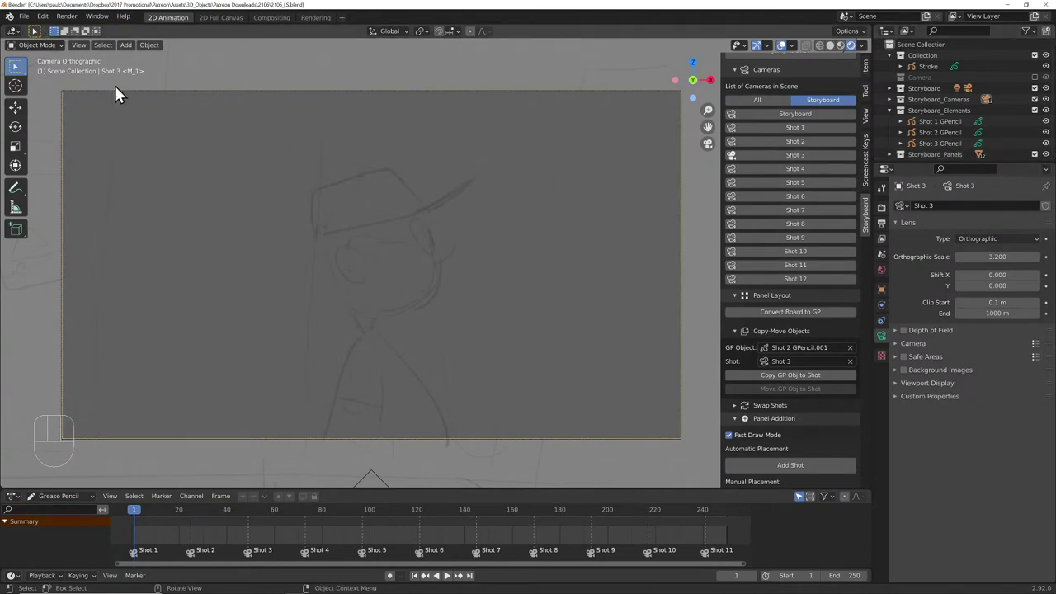
- Try an Opacity modifier on Shot 3 GPencil, restricting its influence to the Character Rough layer
click(938, 144)
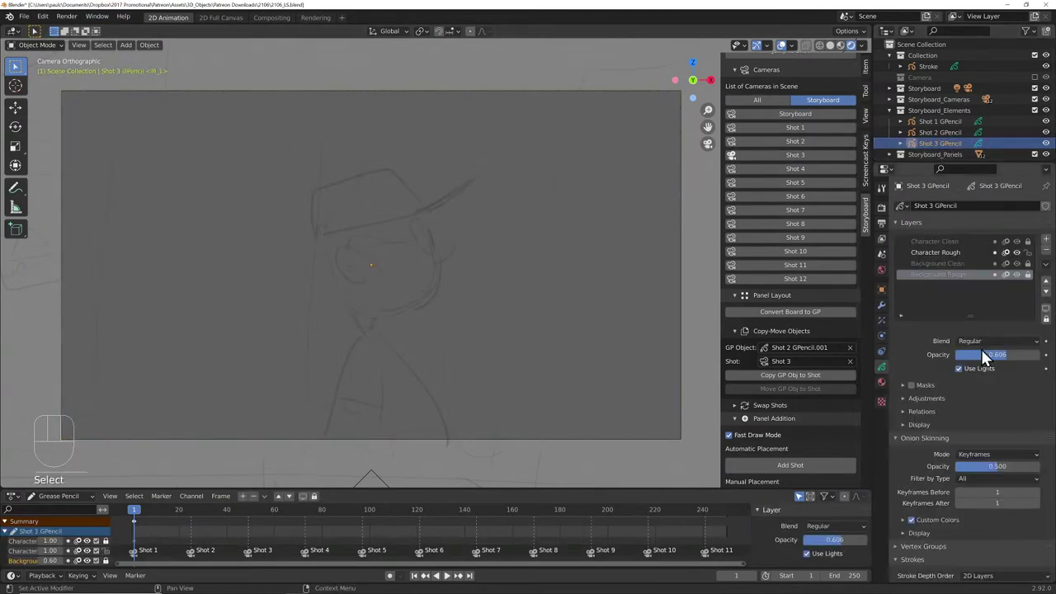
click(882, 321)
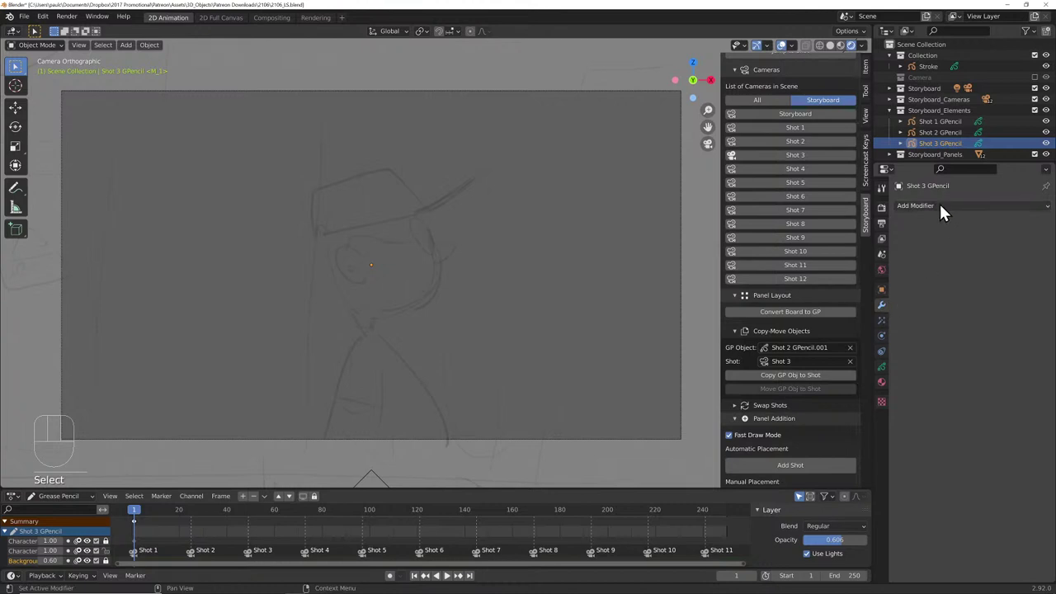
click(941, 206)
click(1001, 249)
drag(1003, 269, 993, 270)
click(905, 284)
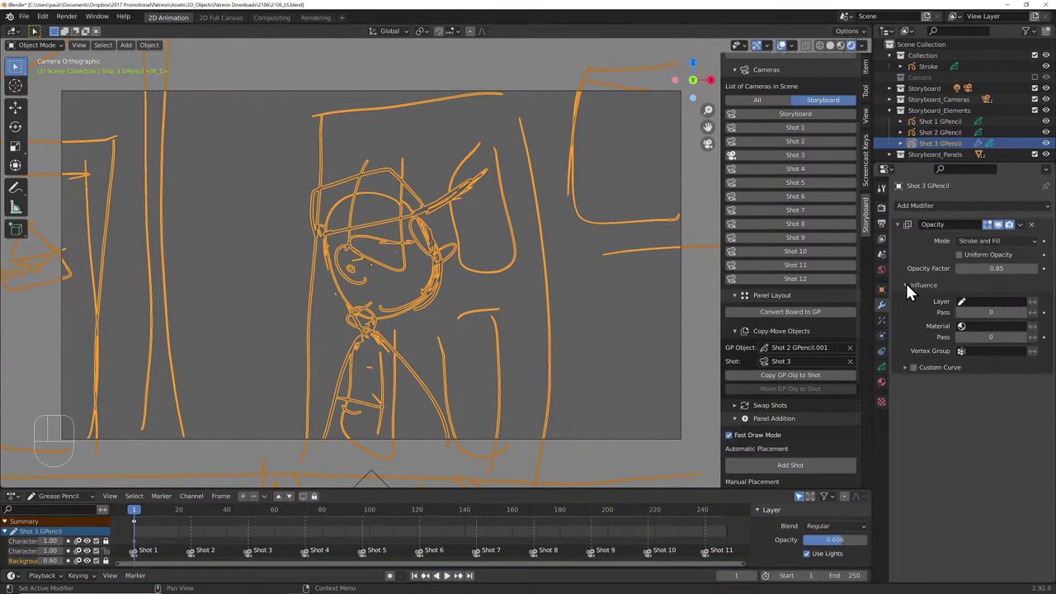
click(962, 302)
click(959, 353)
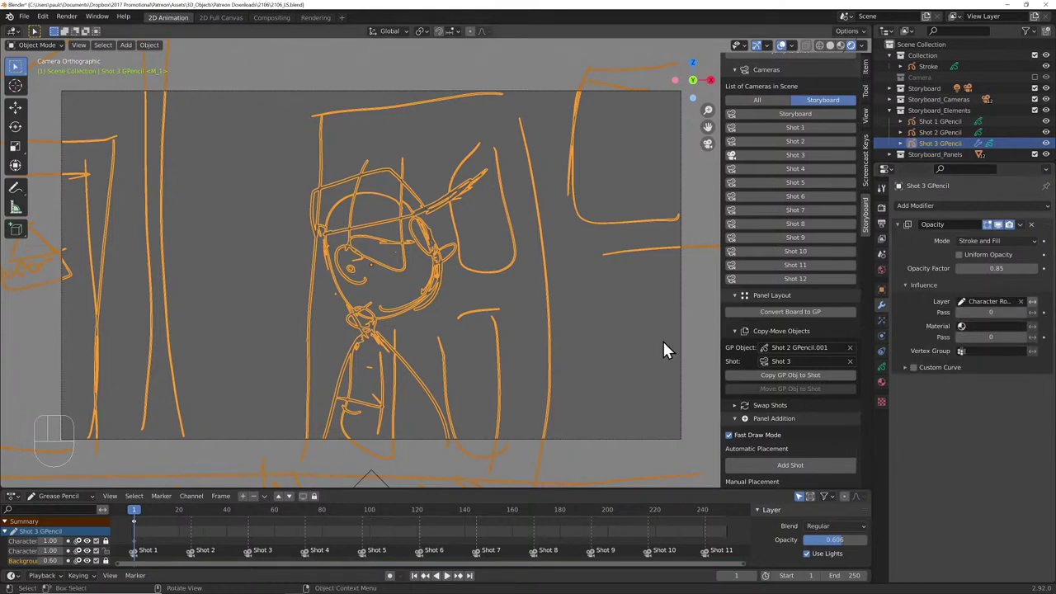
- Try different Opacity modifier factors, then Uniform Opacity with varying strength, and remove the modifier
key(alt+a)
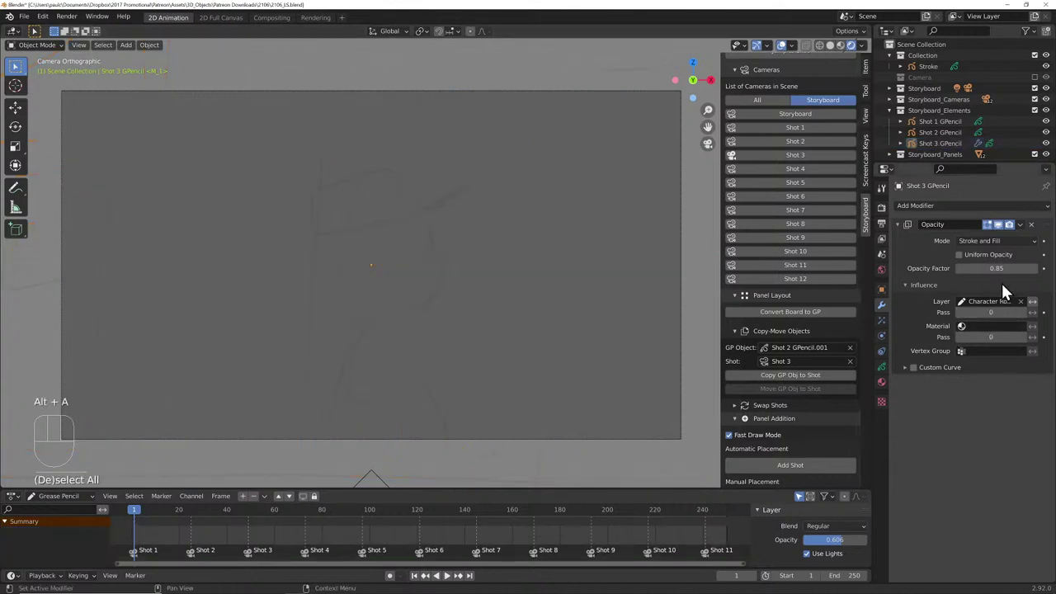
drag(997, 268, 975, 268)
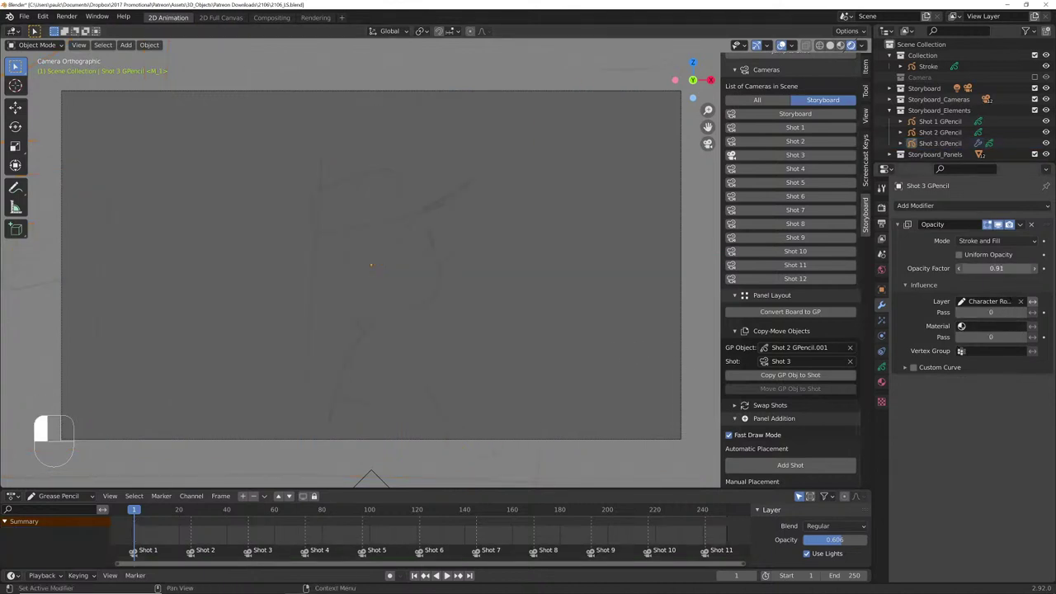
mouse_move(975, 268)
mouse_down()
mouse_move(989, 257)
mouse_move(996, 268)
mouse_up()
click(958, 255)
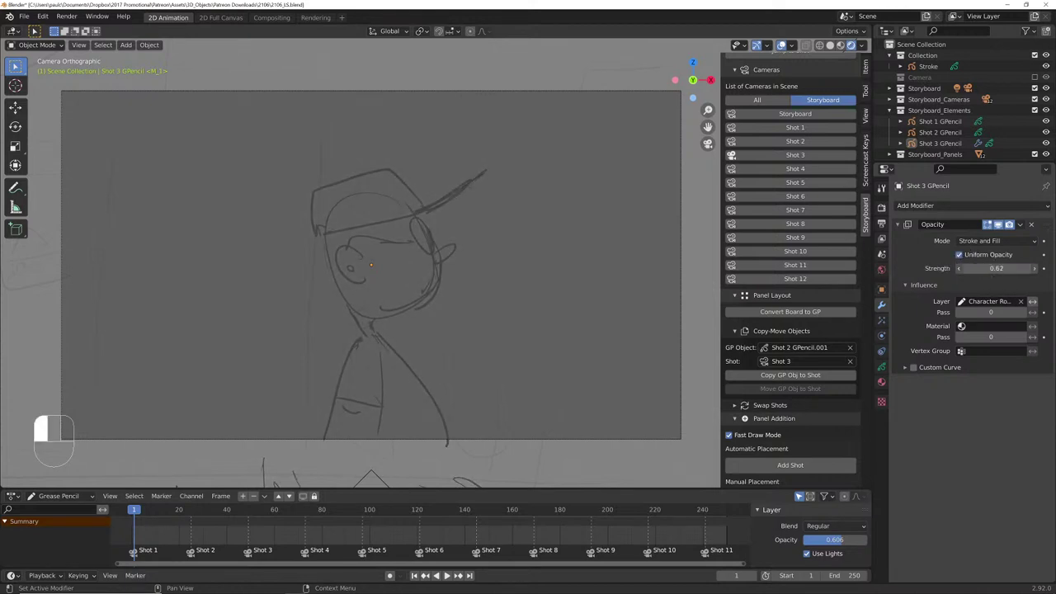
drag(996, 268, 990, 275)
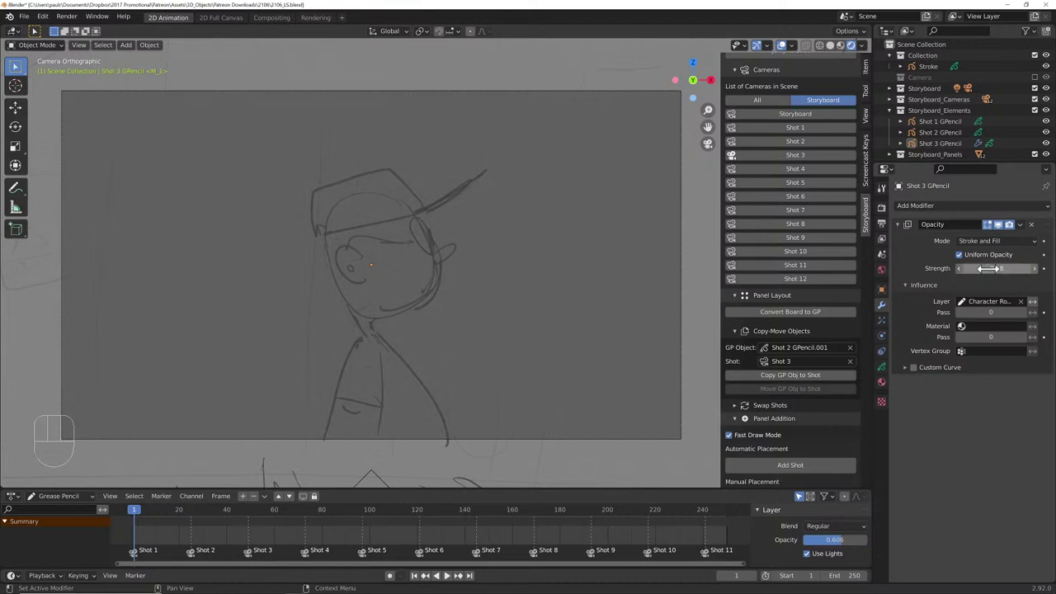
click(1031, 224)
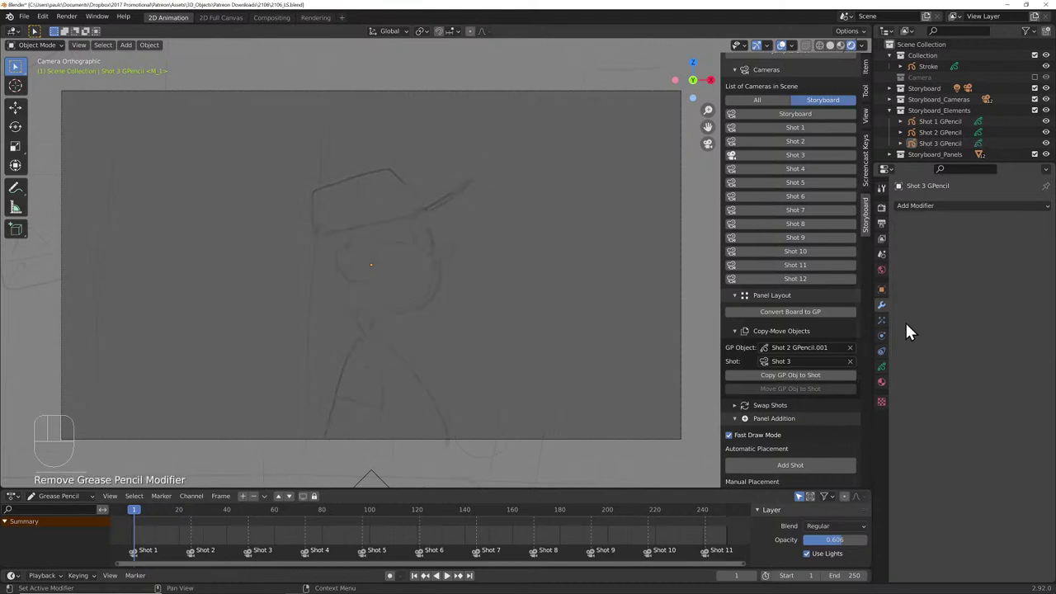
- Raise the Background Rough layer's opacity to about 0.69 in the Shot 3 grease pencil layer settings
click(881, 367)
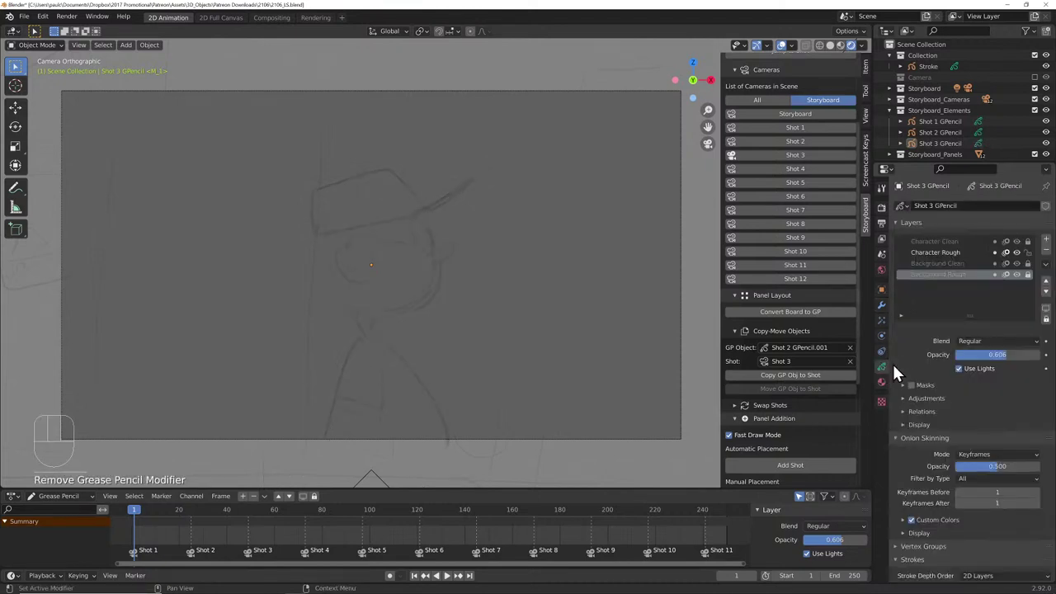
drag(1005, 355, 1026, 358)
click(1035, 154)
click(1034, 154)
mouse_move(1020, 356)
mouse_down()
mouse_move(957, 355)
mouse_move(1012, 349)
mouse_up()
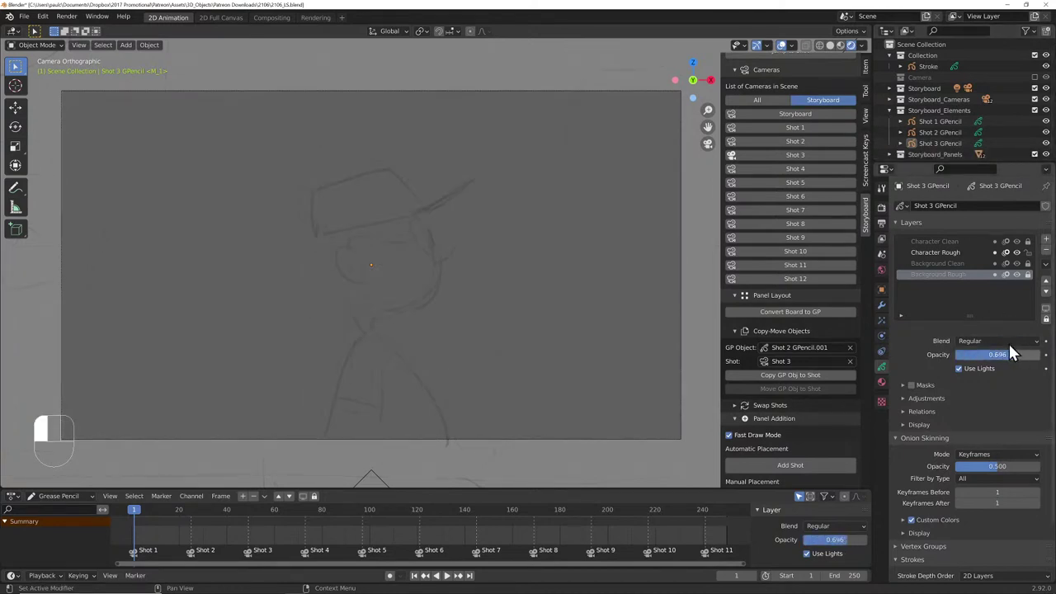
- Open the Character Rough layer's adjustments and set its black tint factor to 1.000
click(962, 252)
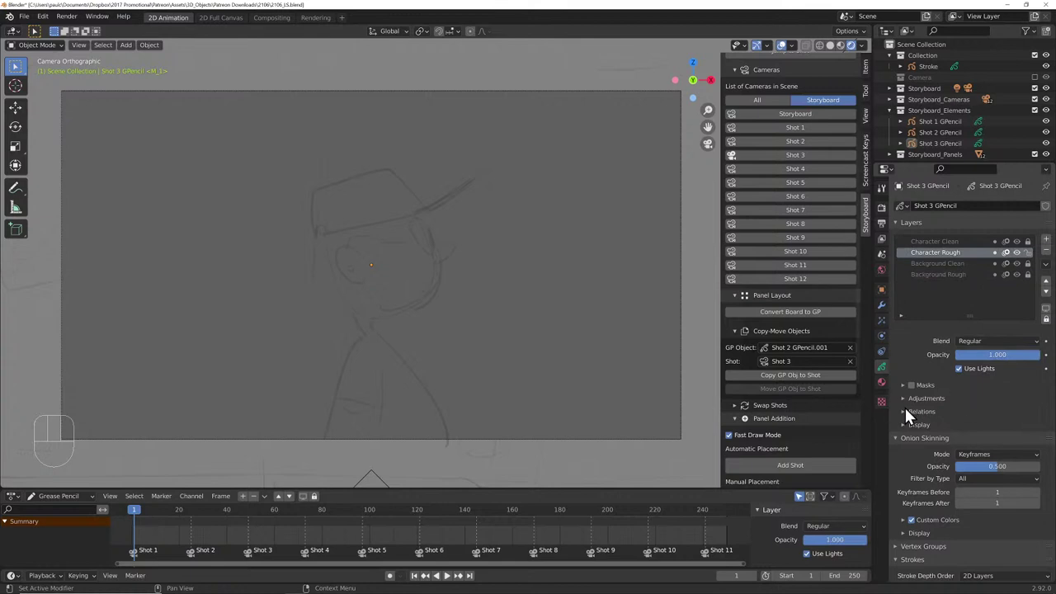
click(904, 399)
drag(997, 425, 975, 436)
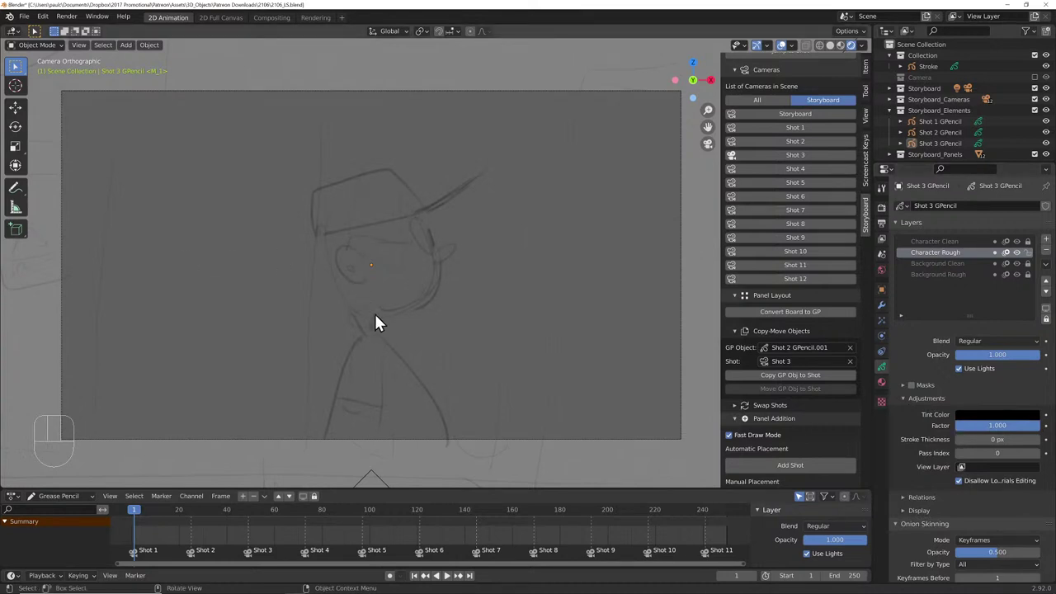
- Put Shot 3 GPencil into Edit Mode and hide its Background Rough layer
click(930, 143)
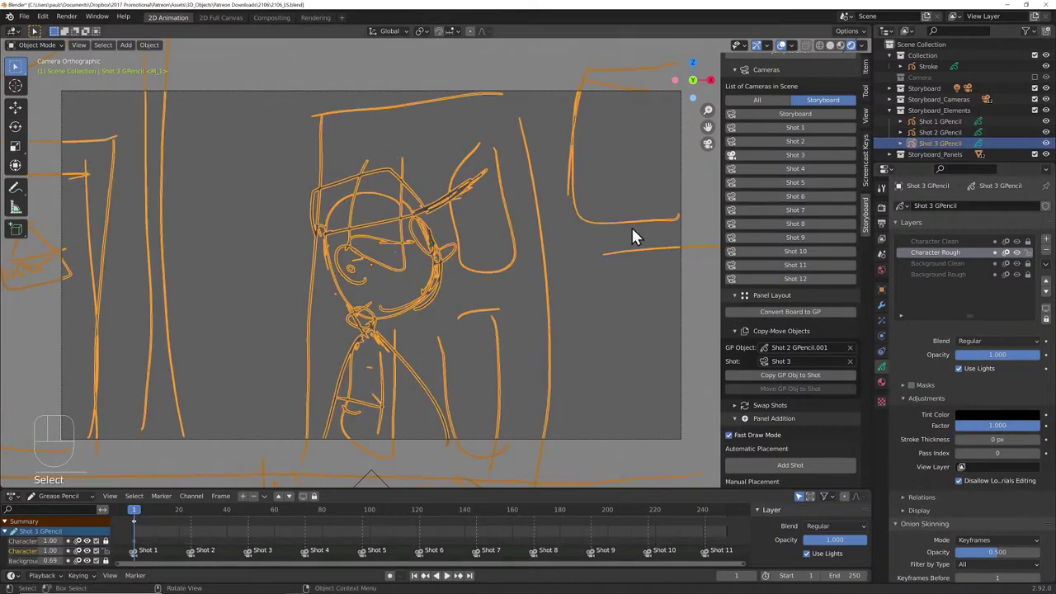
click(37, 44)
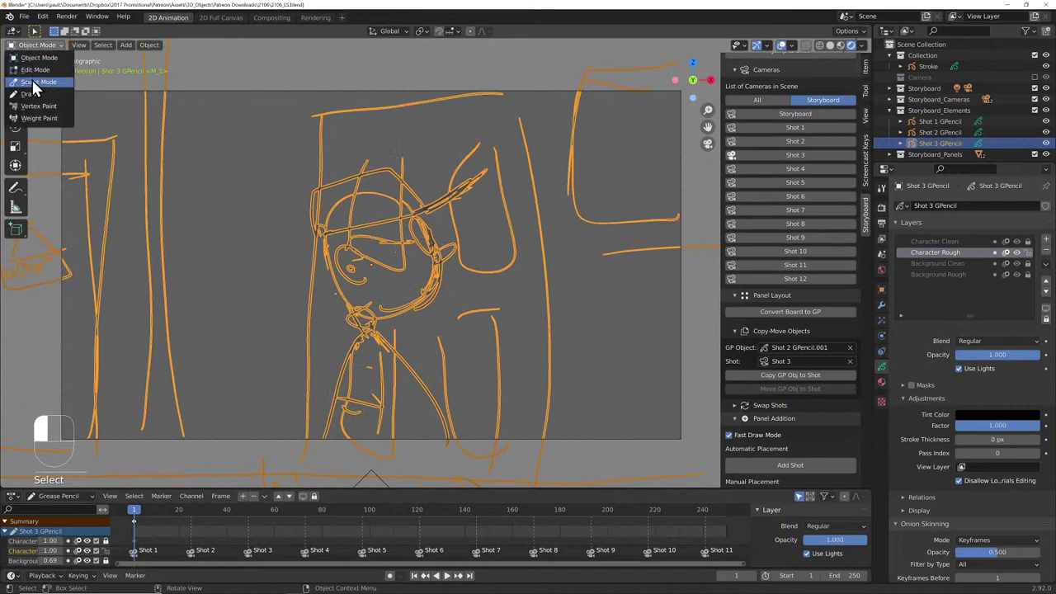
click(35, 71)
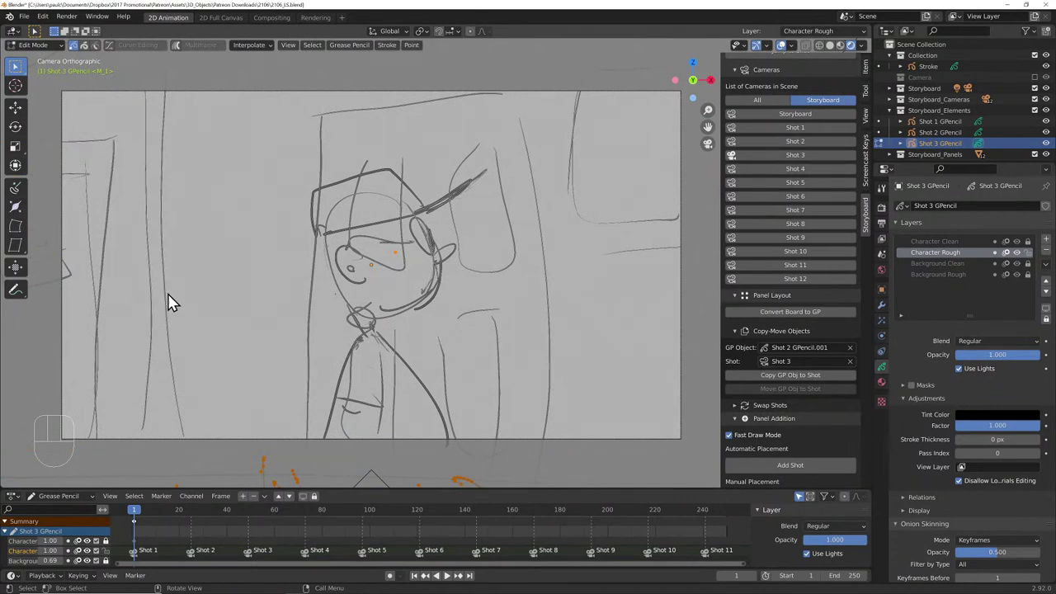
click(403, 312)
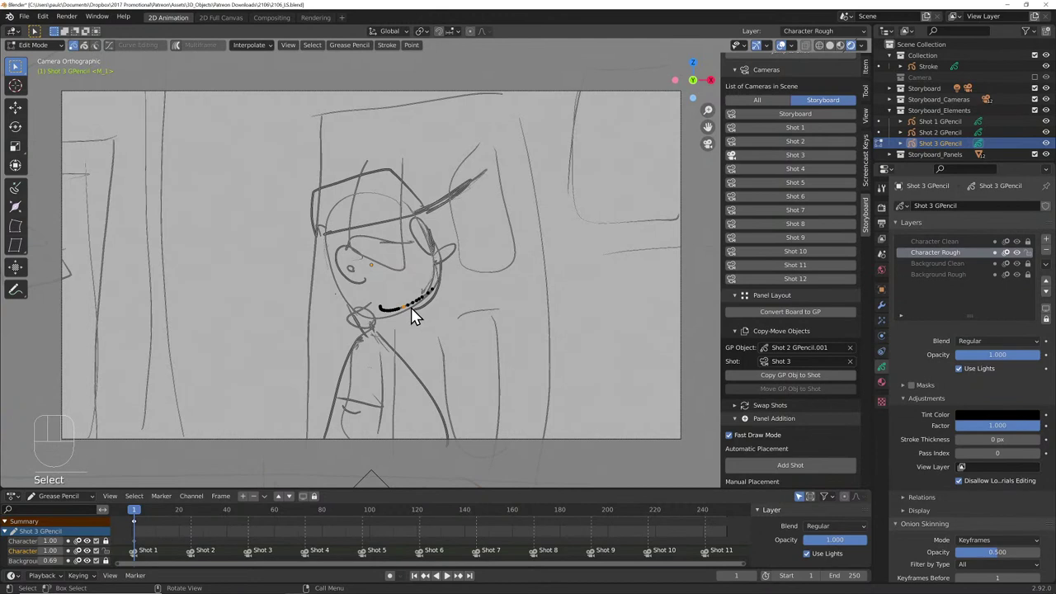
click(1016, 274)
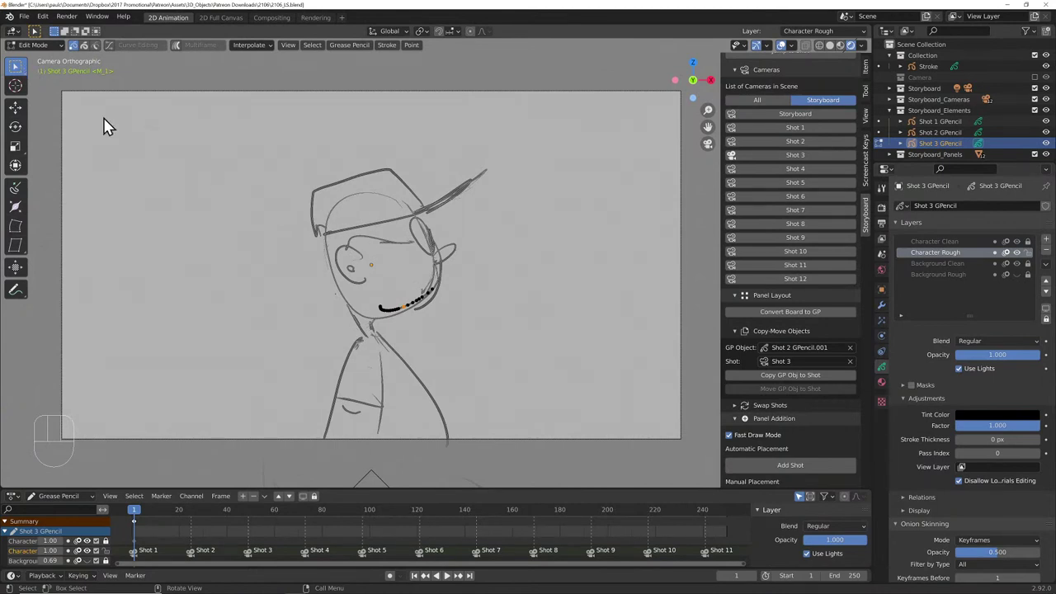
- Select all linked strokes of the character's head and cap and mirror them with a scale of -1 along X
click(315, 202)
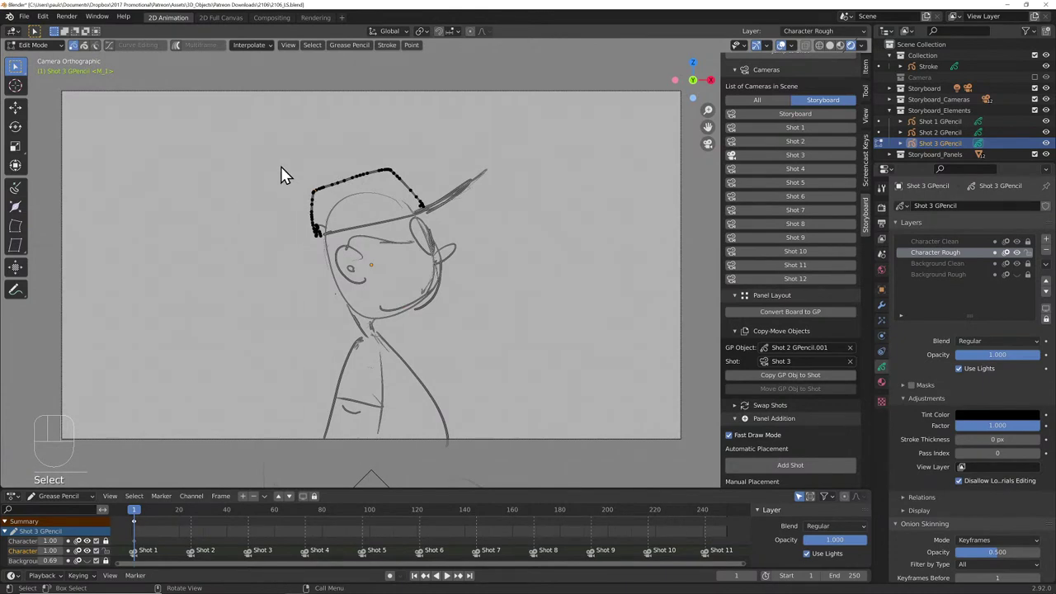
key(b)
drag(301, 157, 516, 330)
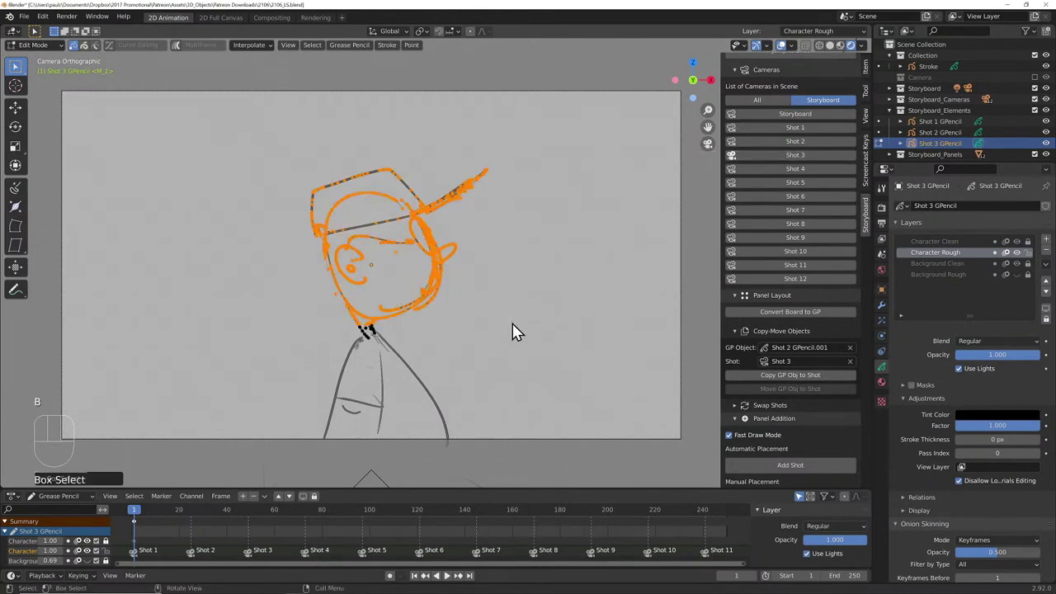
key(l)
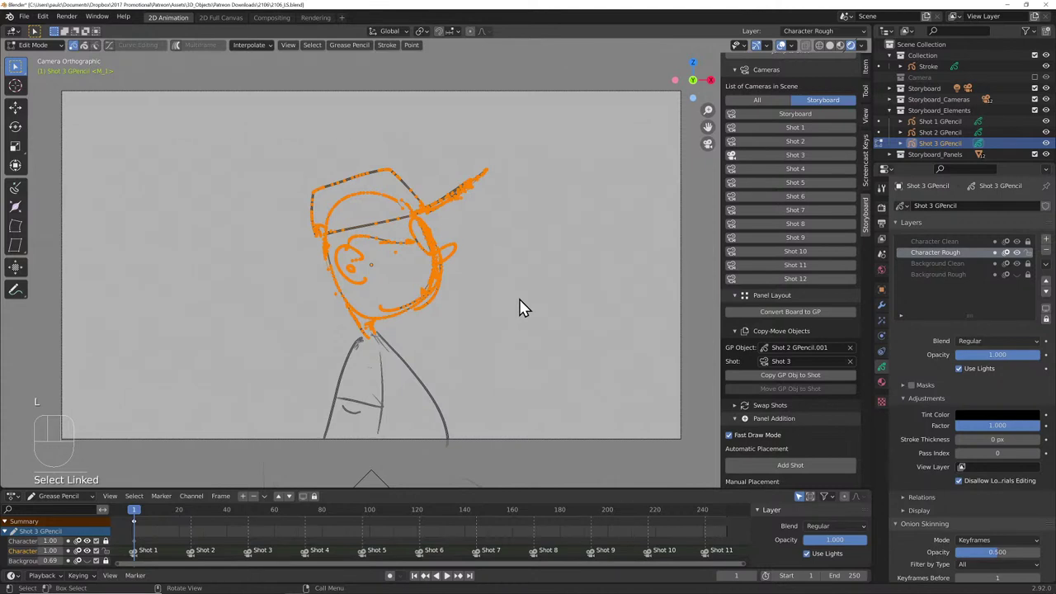
text(sx)
text(-1)
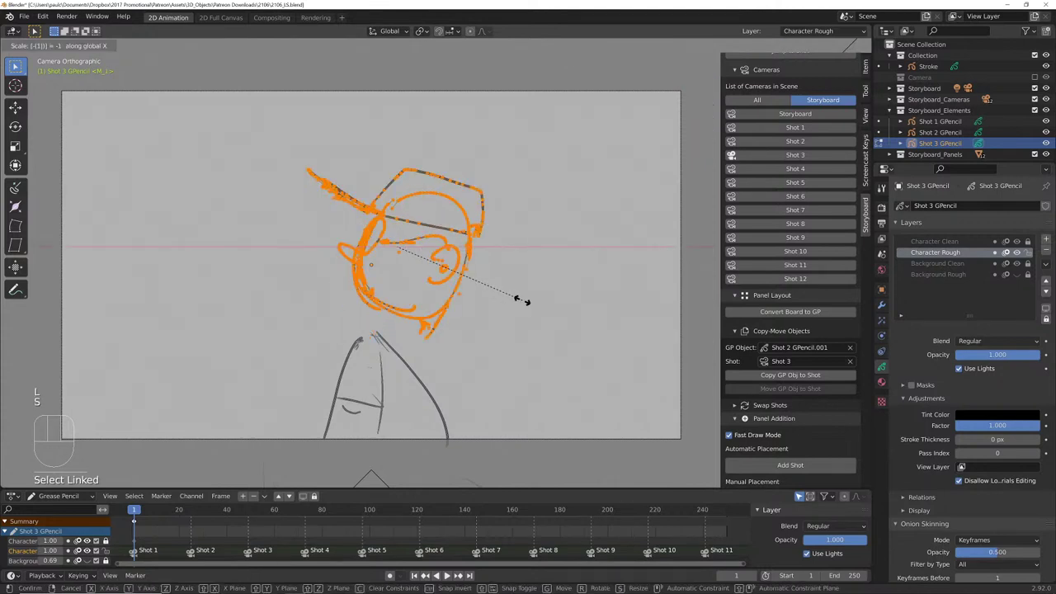
key(Return)
- Move and rotate the mirrored head so that it tilts and sits over the character's neck
key(g)
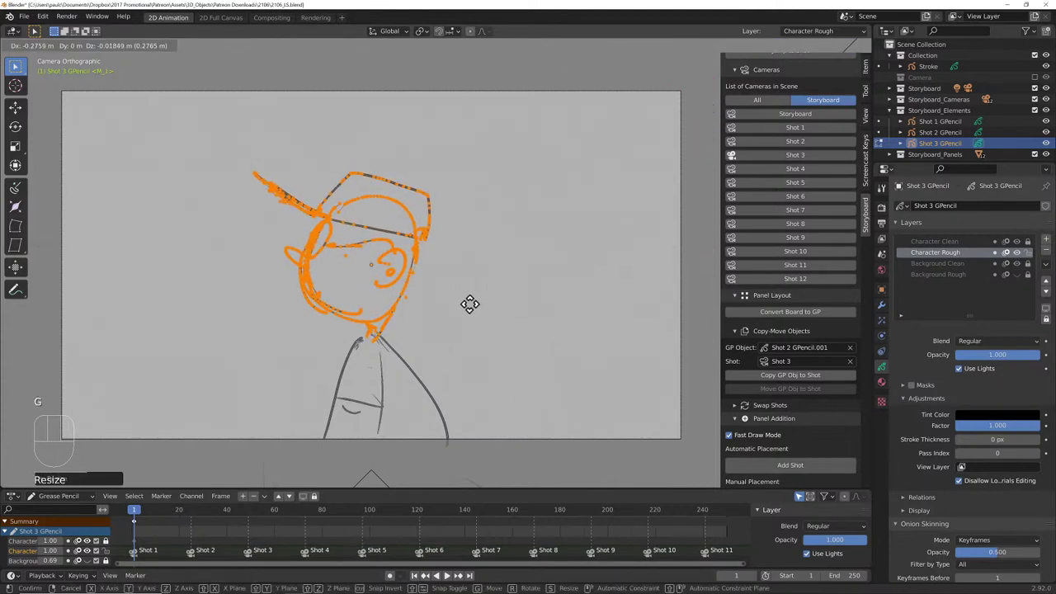
key(r)
key(g)
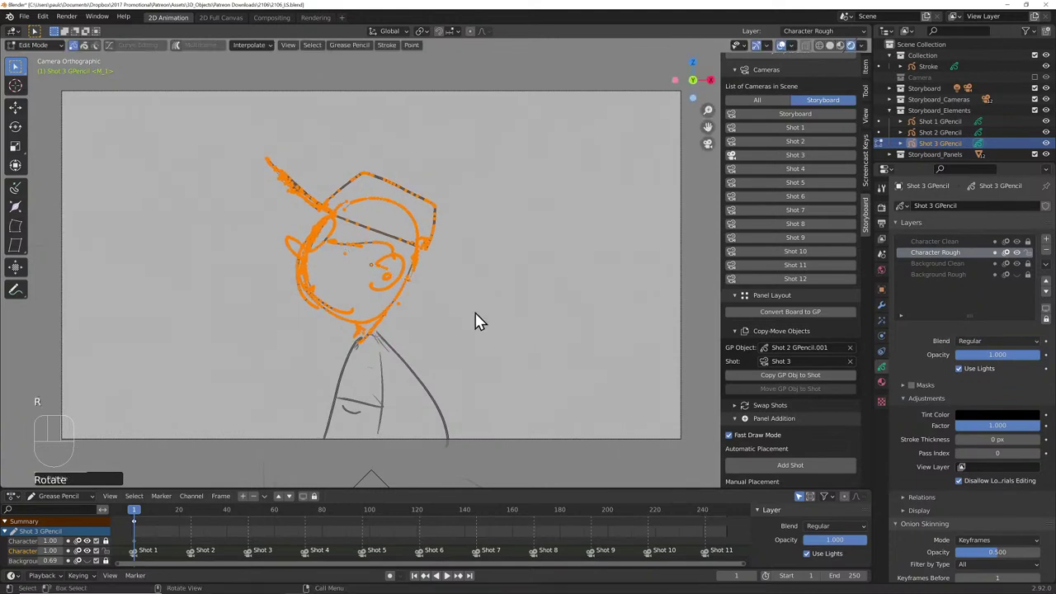
click(493, 302)
- Select a point near the bottom of the body's right outline and enable proportional editing with Connected Only
click(450, 438)
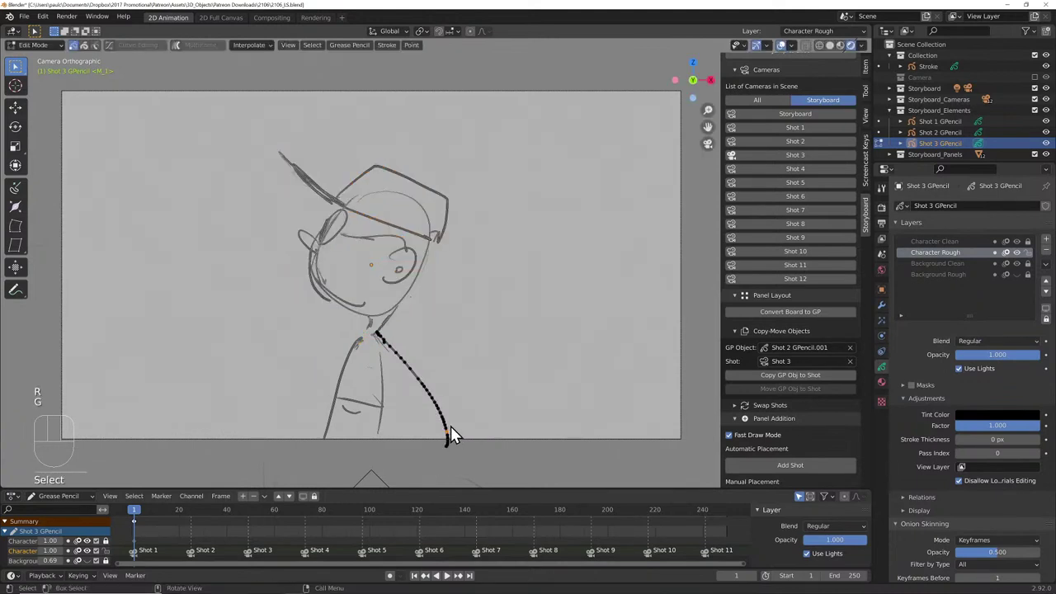
click(469, 31)
click(486, 31)
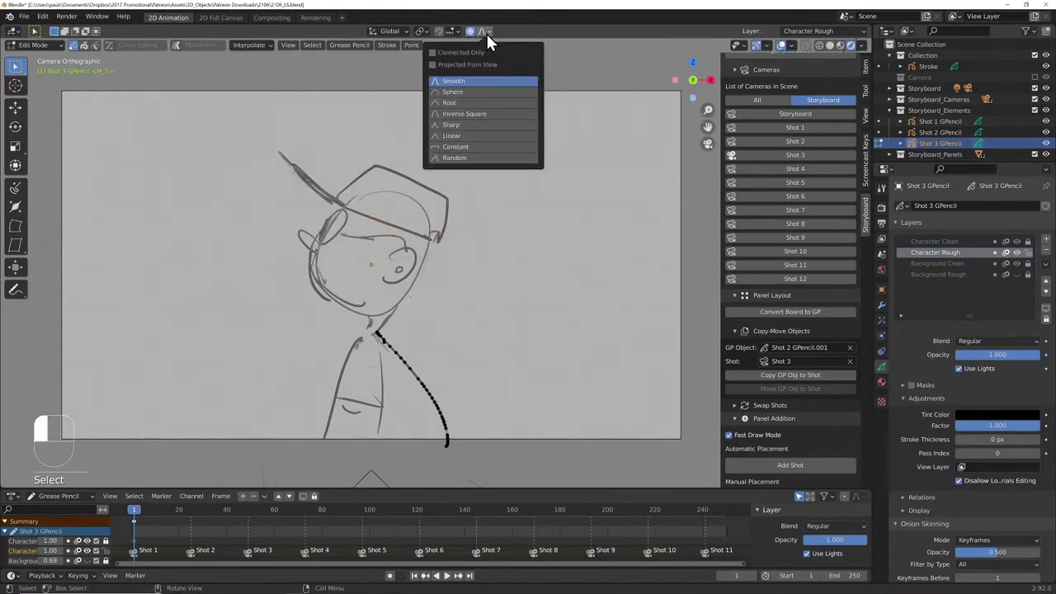
click(468, 52)
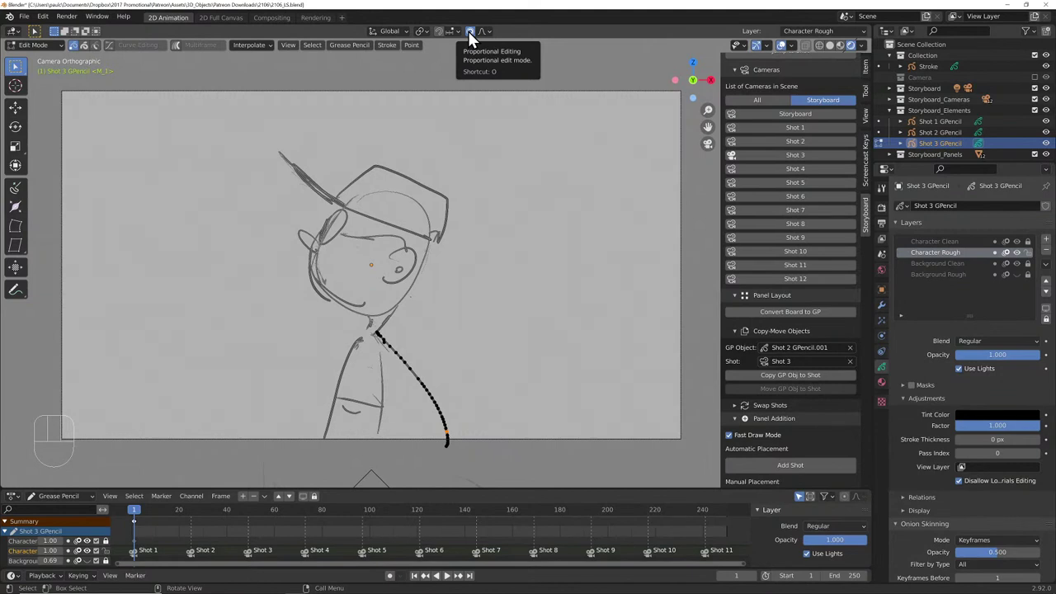
- Pull the lower end of the body's right outline inward with a proportional size of about 0.6 to make it steeper
scroll(459, 441, up, 5)
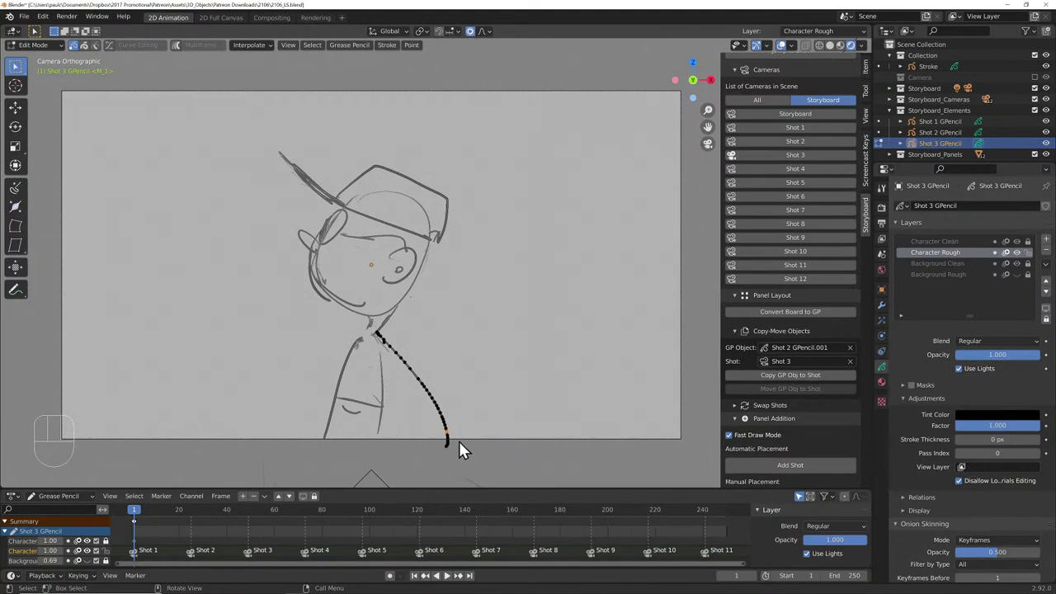
scroll(456, 430, down, 8)
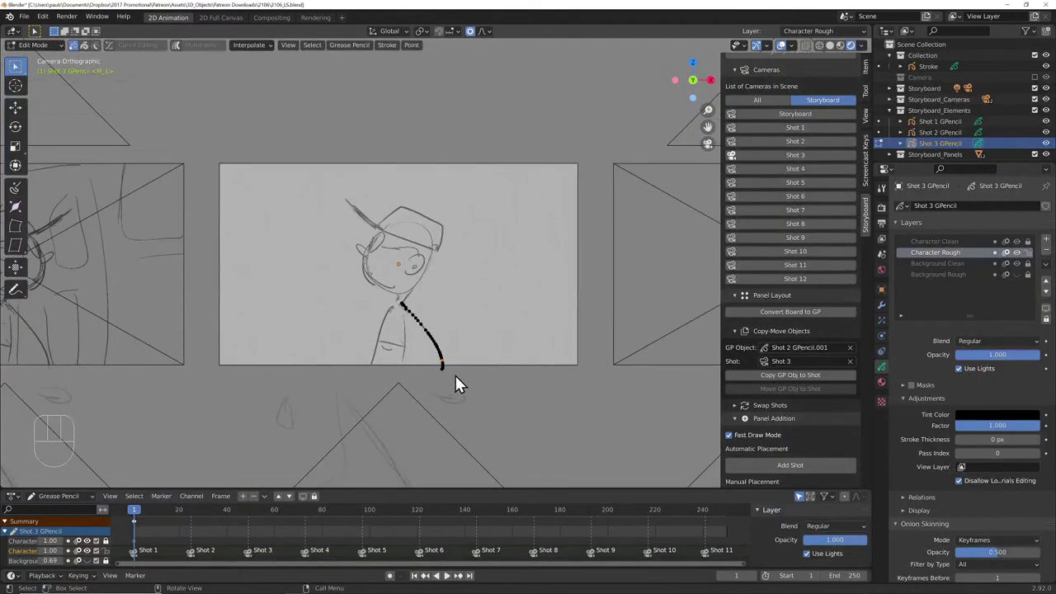
key(g)
scroll(455, 378, up, 10)
scroll(443, 375, down, 4)
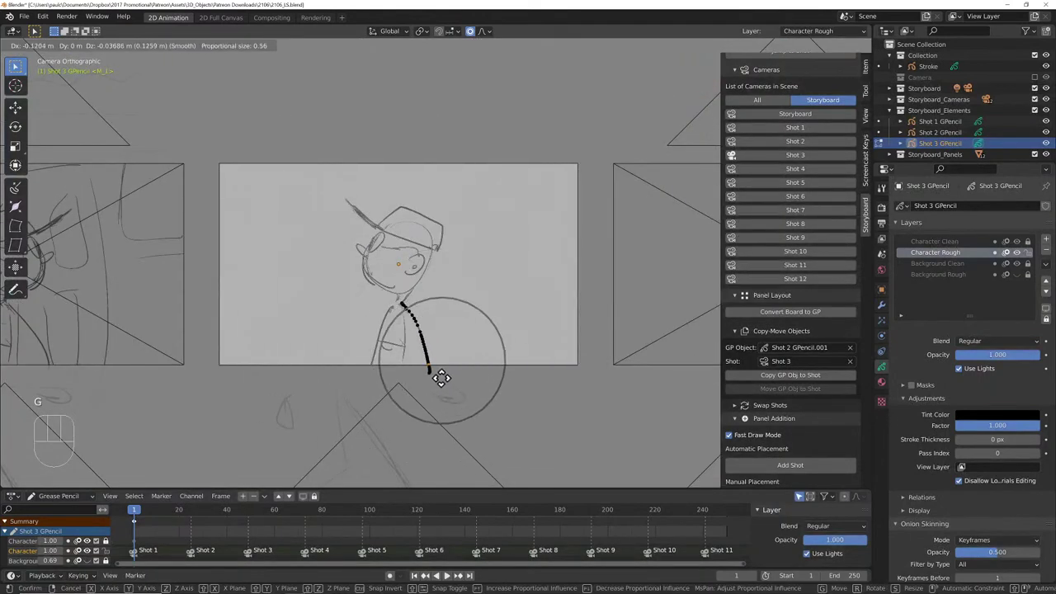
click(437, 376)
scroll(436, 372, up, 3)
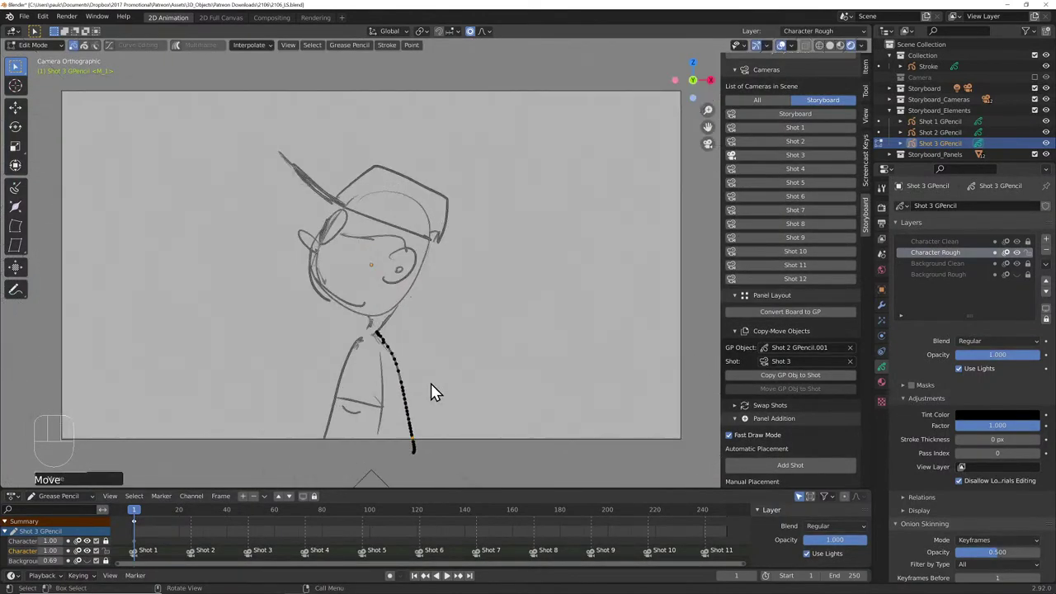
key(g)
click(422, 398)
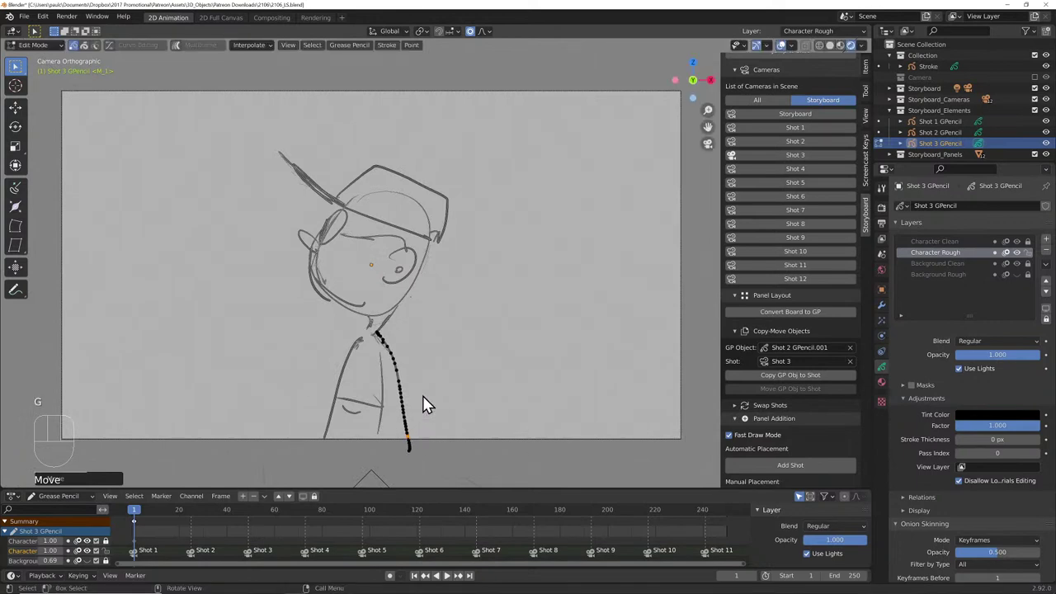
- Bulge the body's left outline outward and shift the vertical arm line inside the torso to the left
click(333, 398)
key(g)
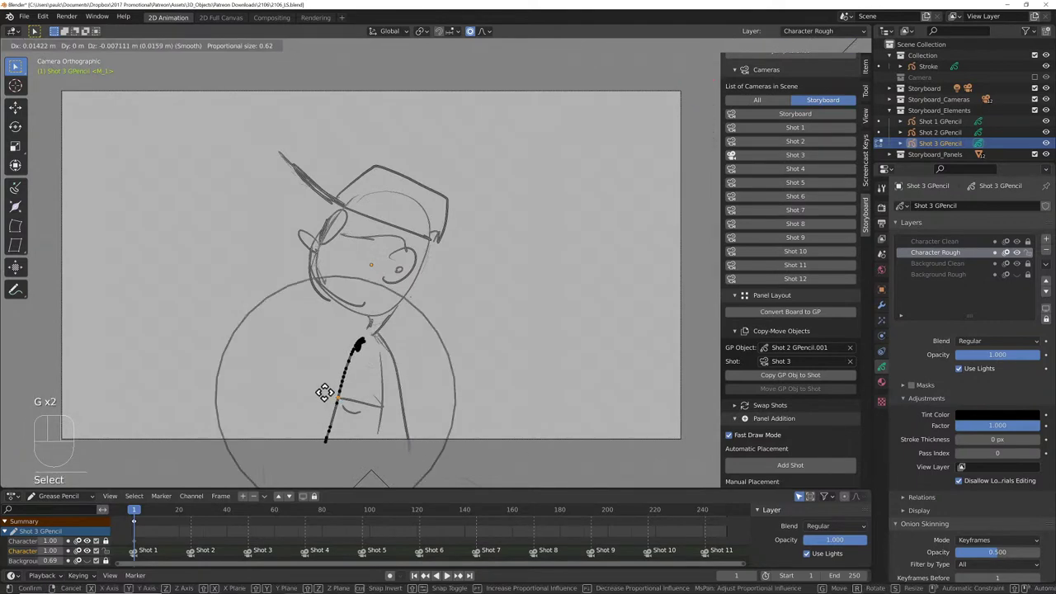
click(323, 392)
key(g)
click(372, 400)
- Delete the selected short linked stroke at the back of the neck, just below the jaw
click(409, 304)
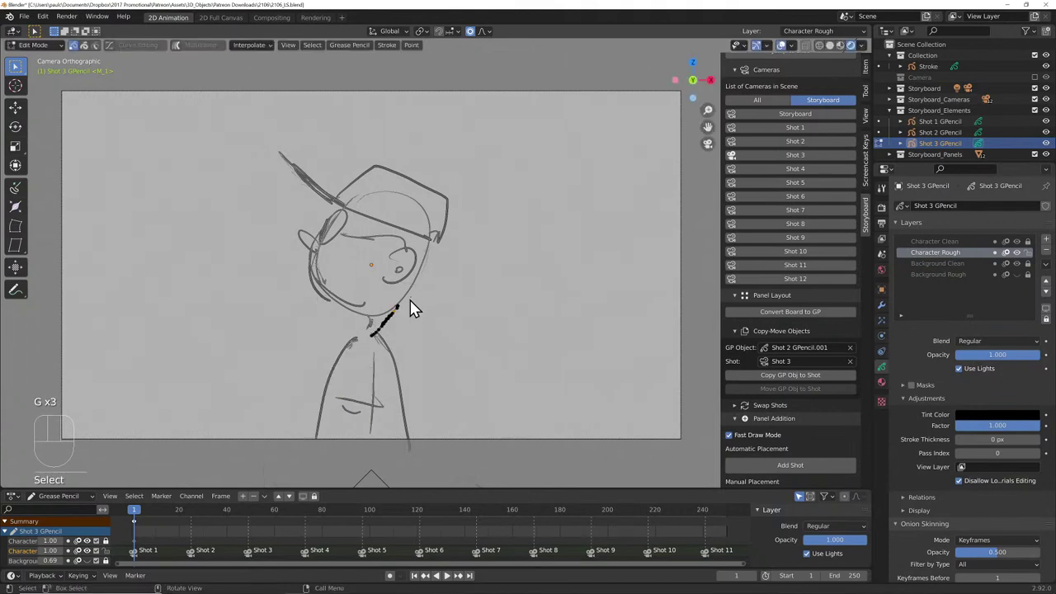
key(x)
click(414, 304)
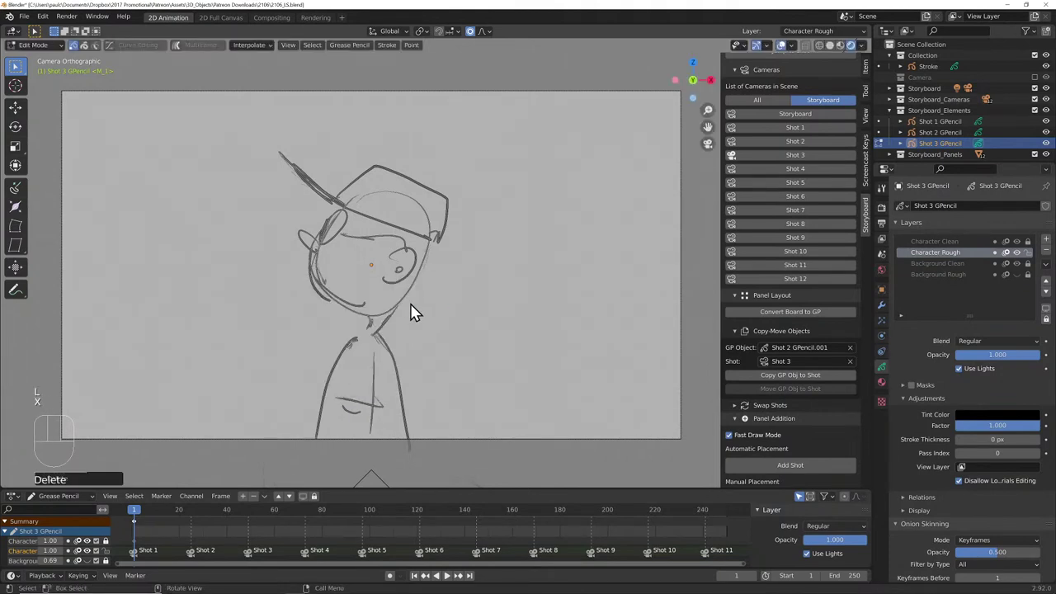
- Shift the large curved nose stroke slightly outward on the face and nudge the small oval hair stroke below the cap
click(417, 265)
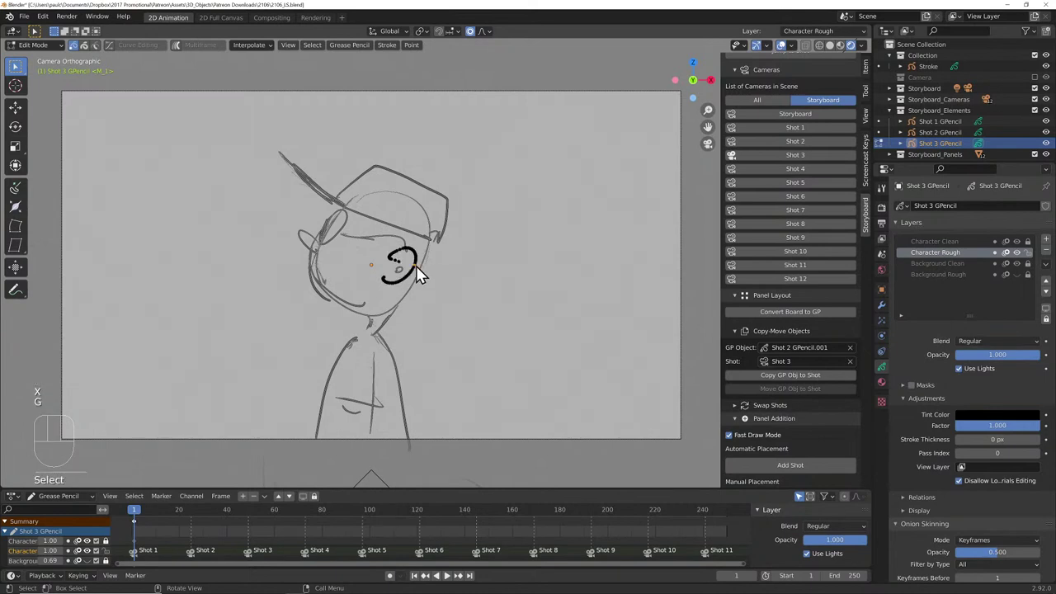
key(g)
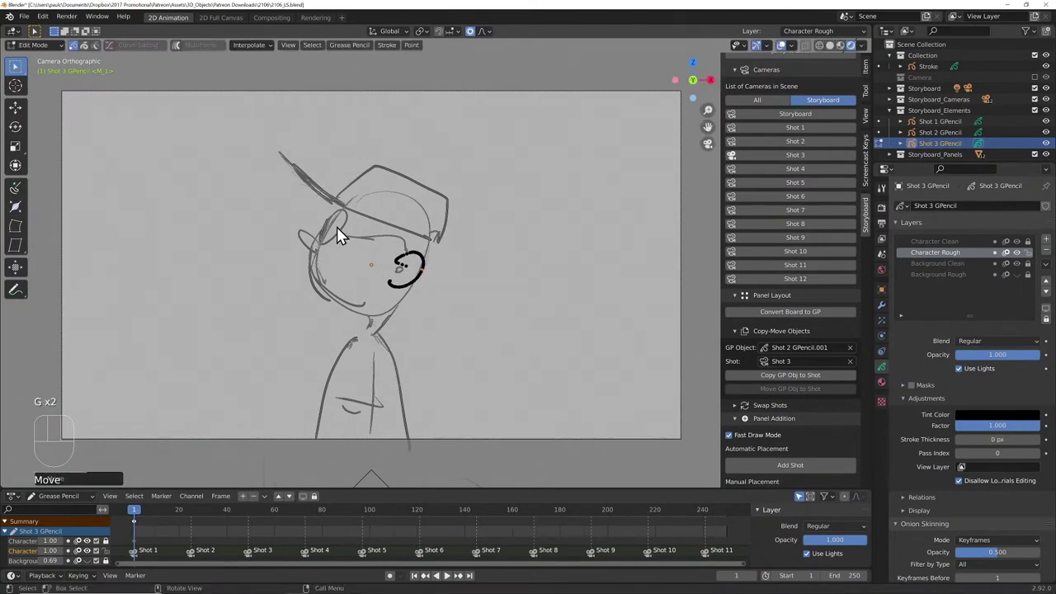
click(338, 228)
key(g)
click(339, 229)
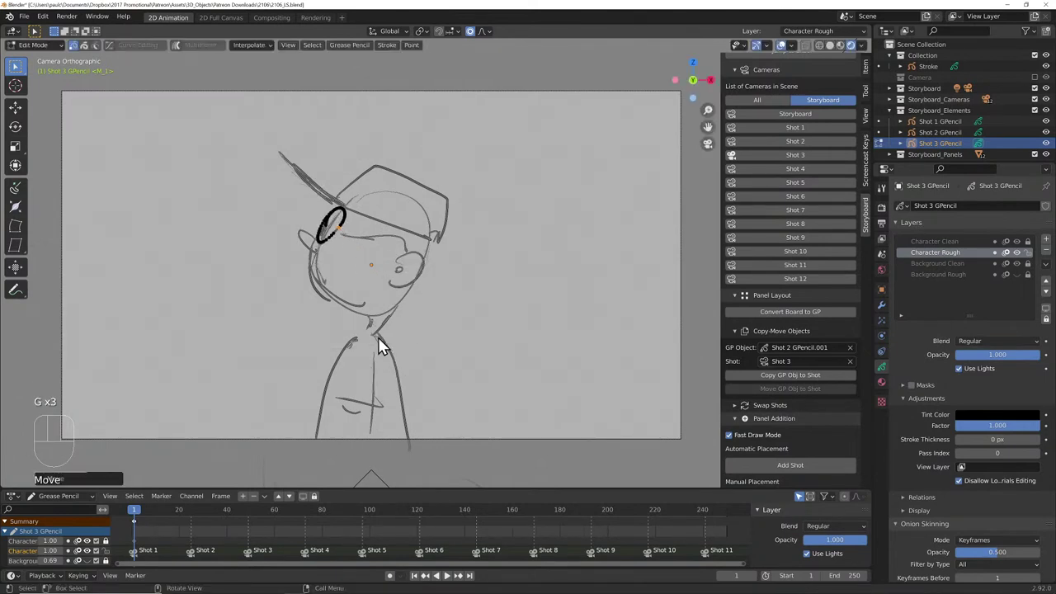
- Select all strokes of the Shot 3 character, rotate them about 7 degrees so the figure tilts, and move them slightly to the right
key(a)
key(r)
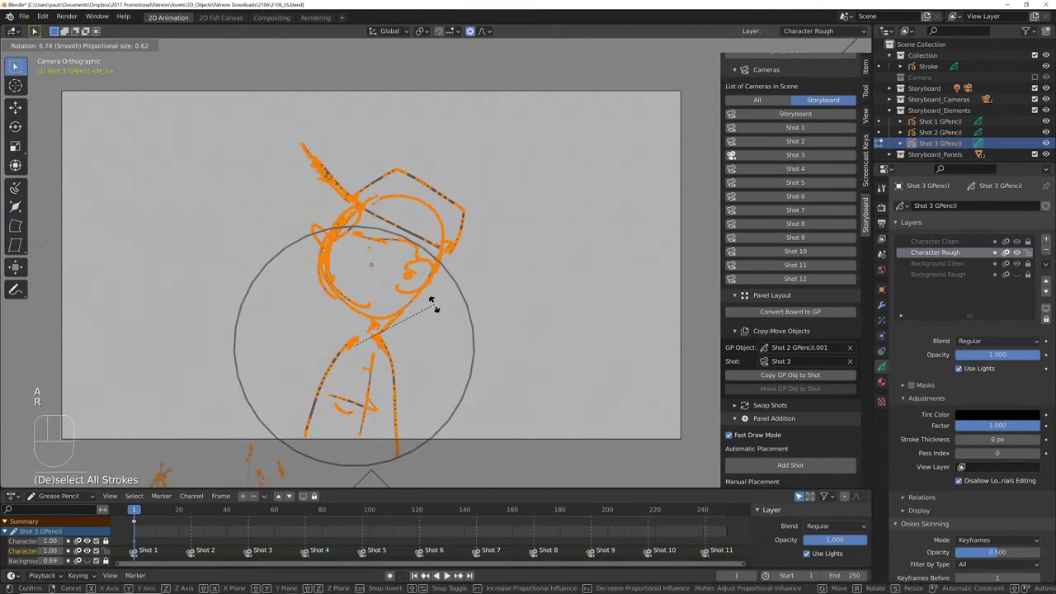
click(434, 312)
key(g)
click(460, 317)
- Return to Object Mode, make the Background Rough layer visible and deselect everything
key(Tab)
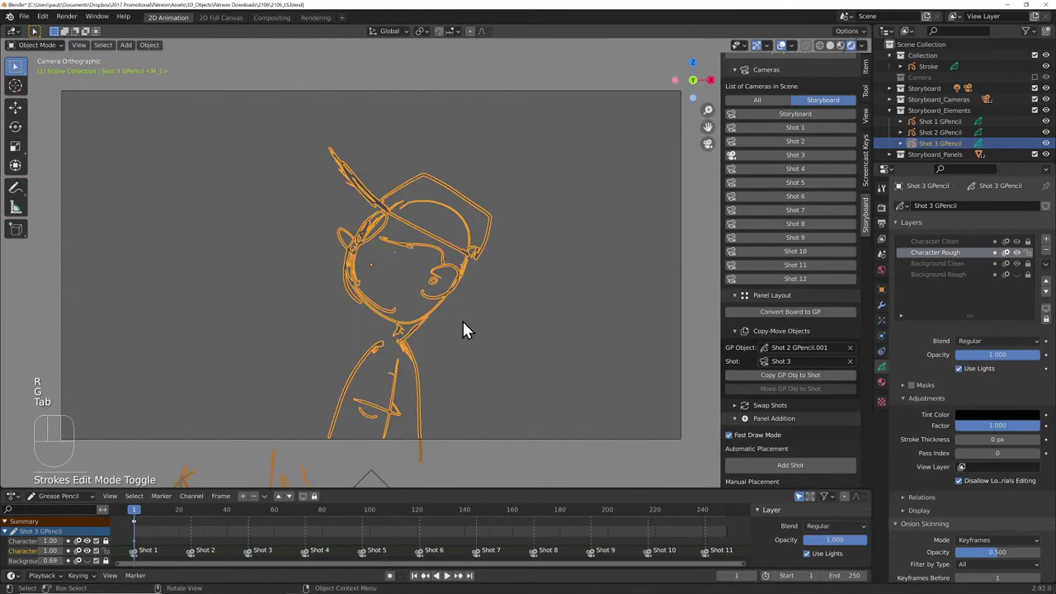
click(1004, 273)
key(alt+a)
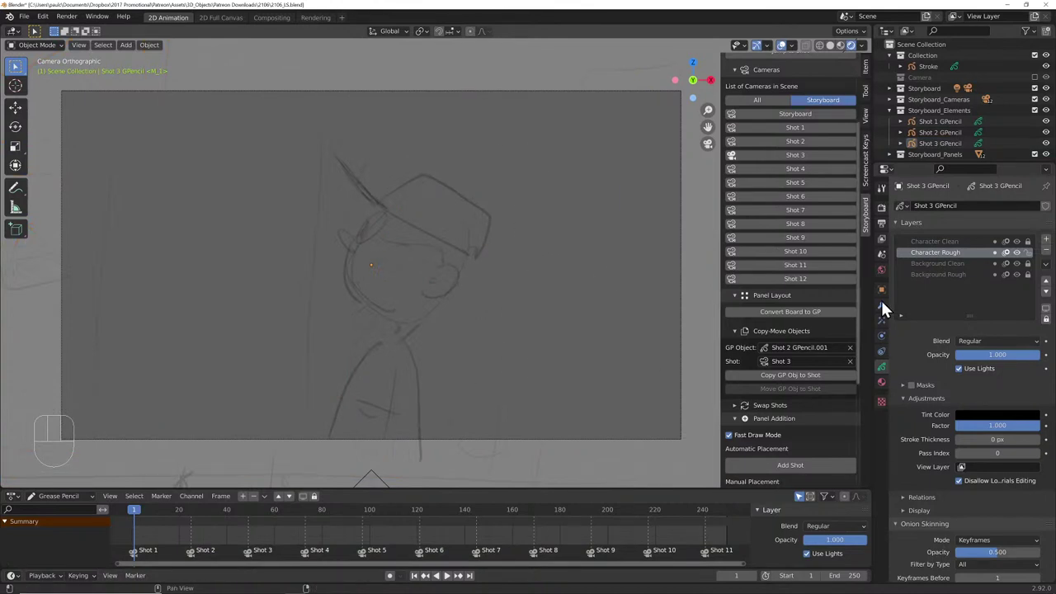
- Recolor the storyboard panel's Background material to a muted blue with hue 0.591, saturation 0.430 and value 0.512
click(880, 381)
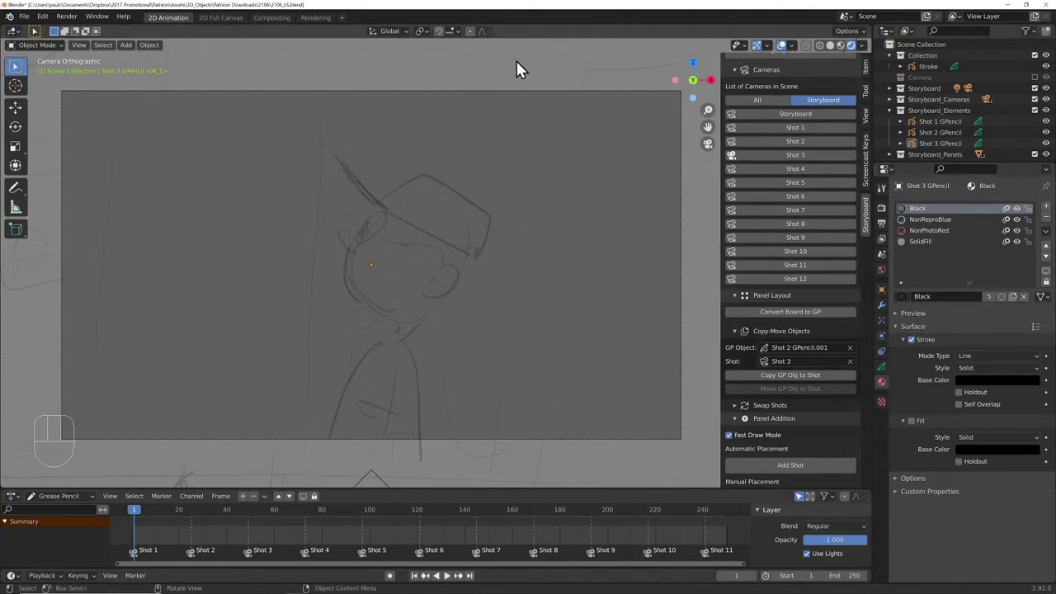
click(577, 146)
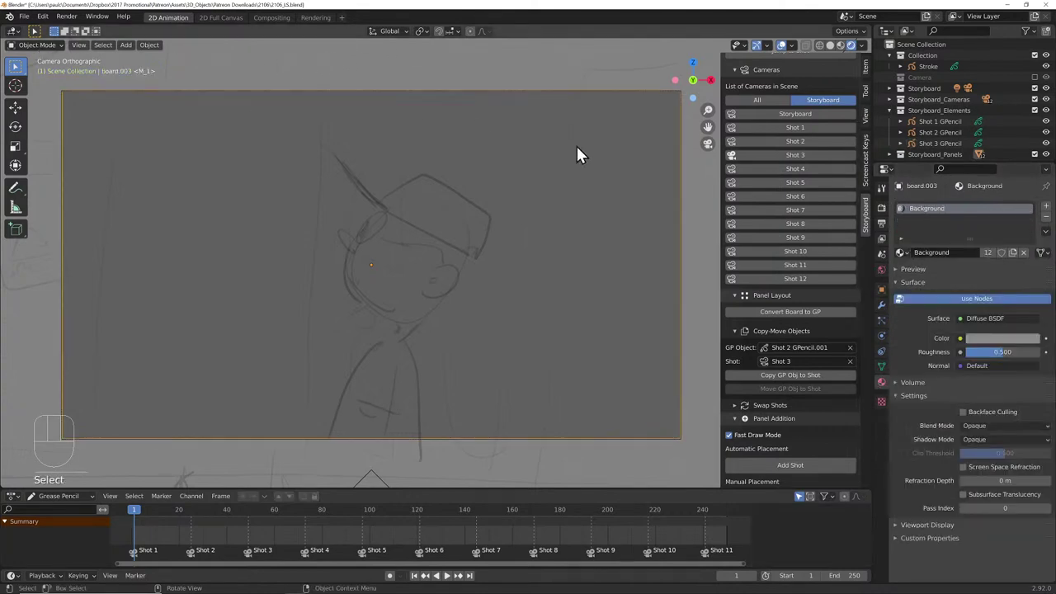
click(990, 338)
drag(1011, 316, 997, 289)
click(984, 215)
click(987, 211)
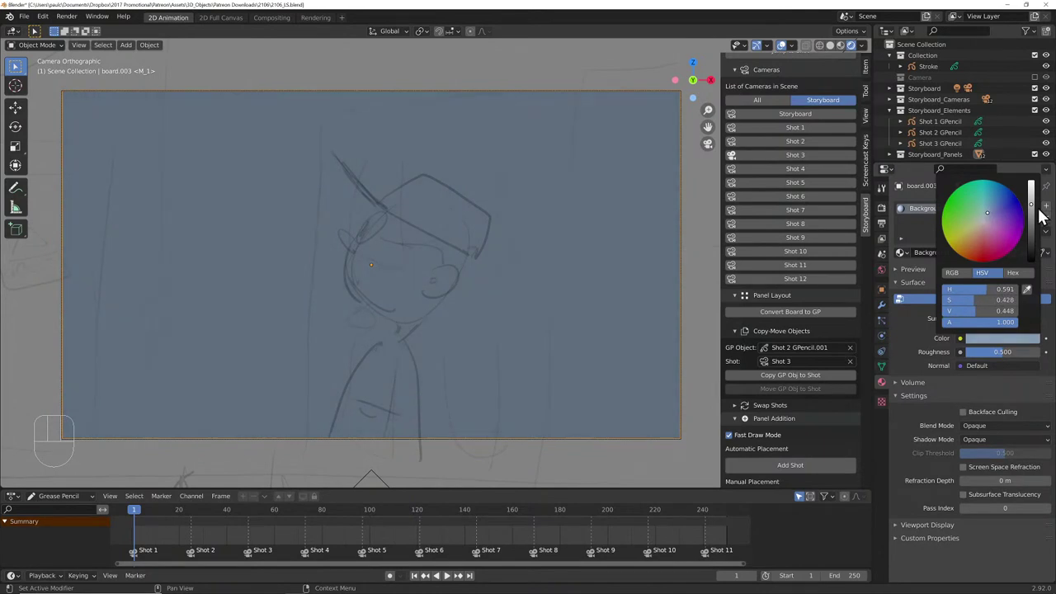
drag(1030, 206, 1031, 200)
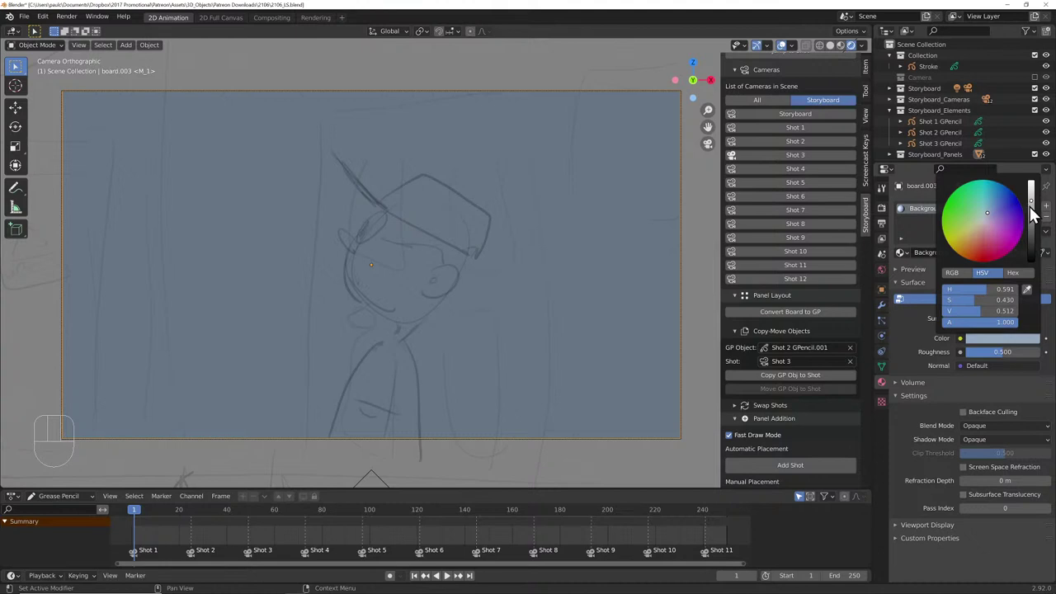
- Check the modifiers of the panel and the Shot 3 drawing, and view Shots 1, 2 and 3 through their cameras
click(881, 305)
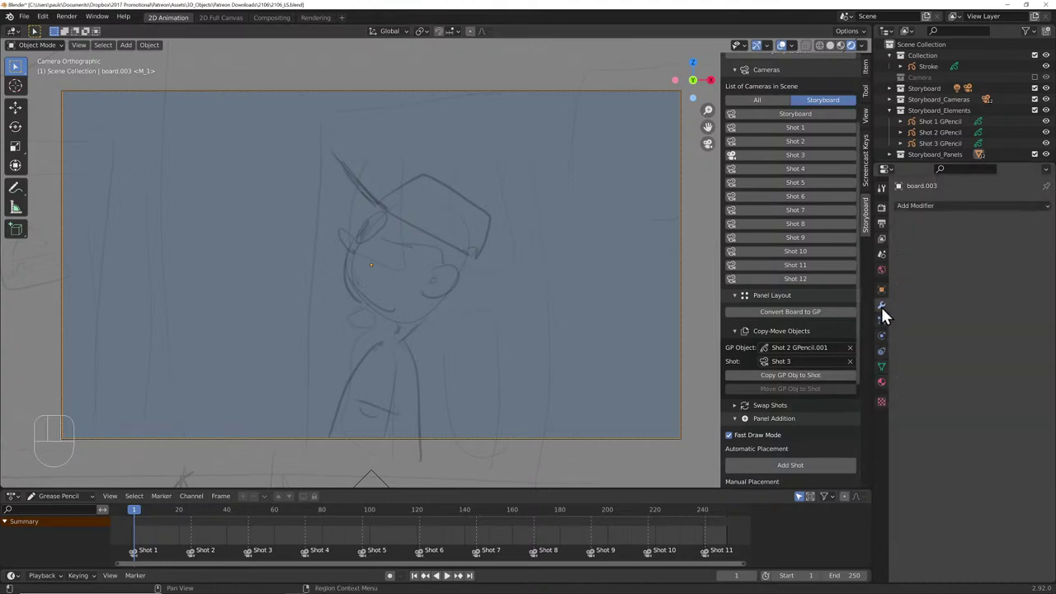
click(931, 143)
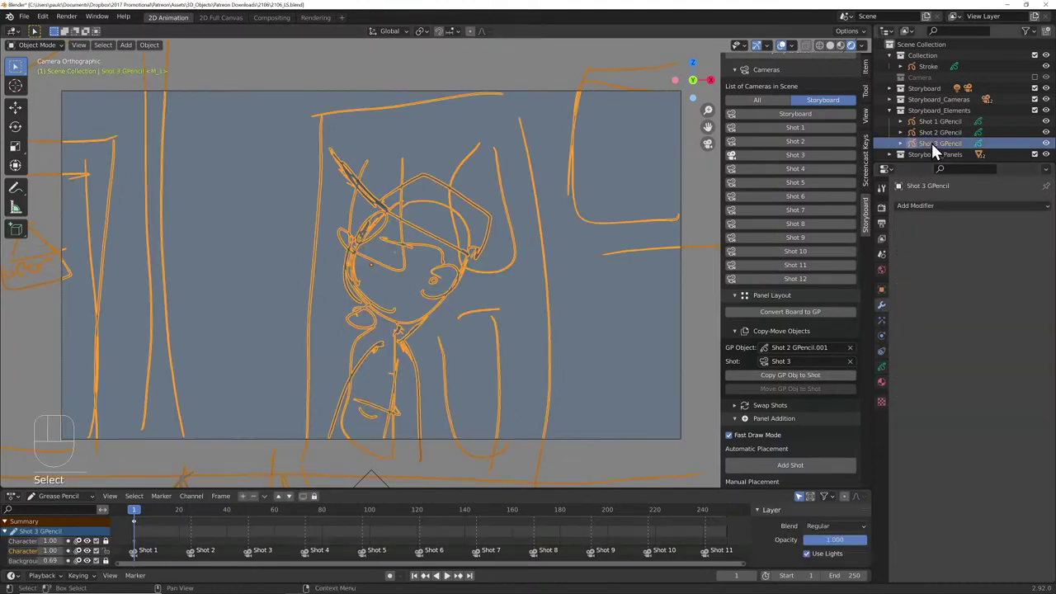
click(789, 127)
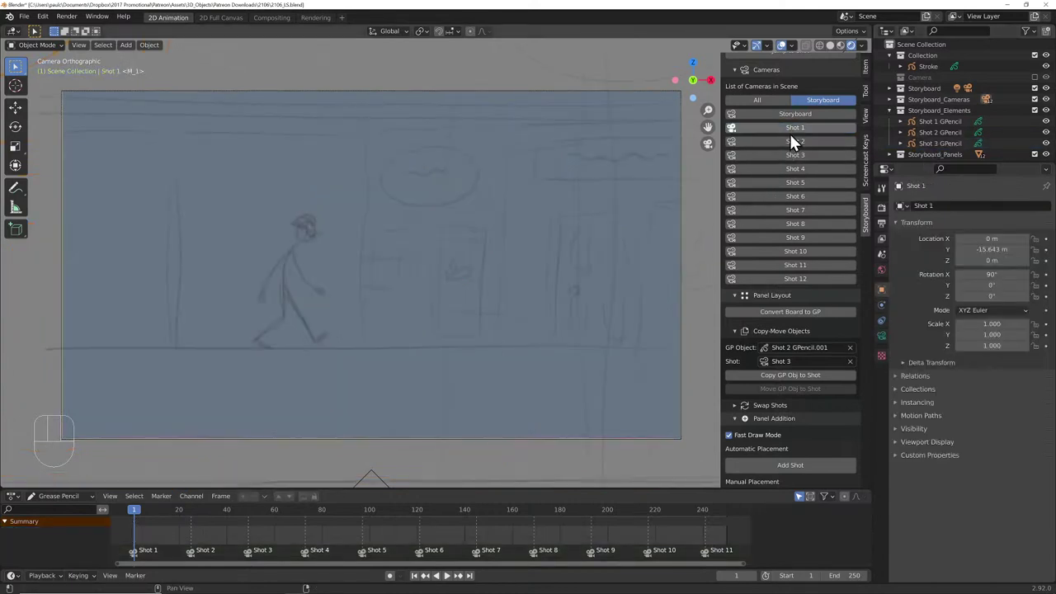
click(789, 141)
click(788, 156)
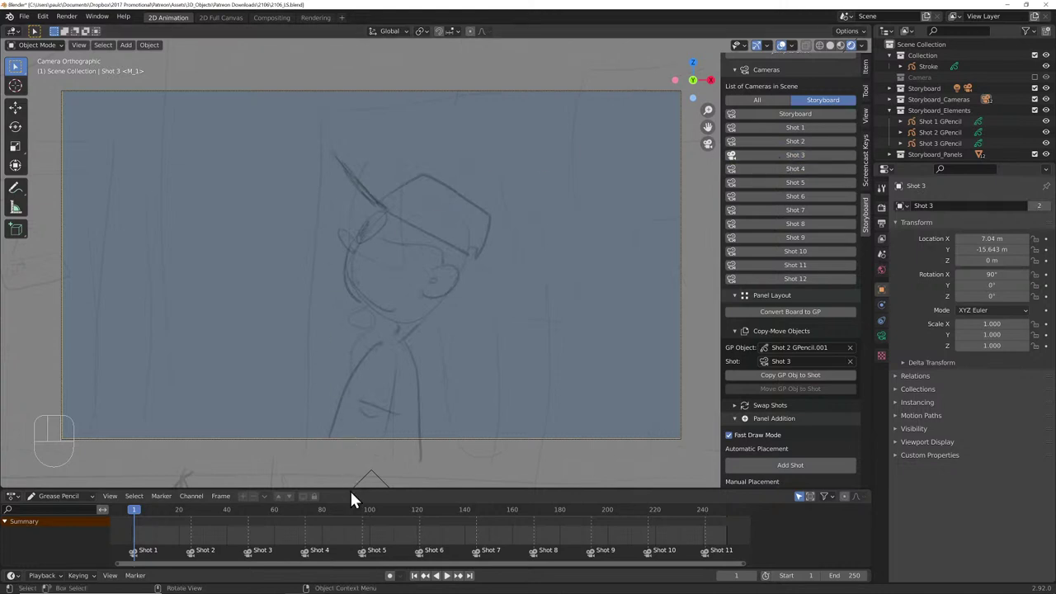
- Enlarge the timeline area, select the Shot 2 marker, and play and scrub through the shots back to frame 2
drag(349, 488, 352, 410)
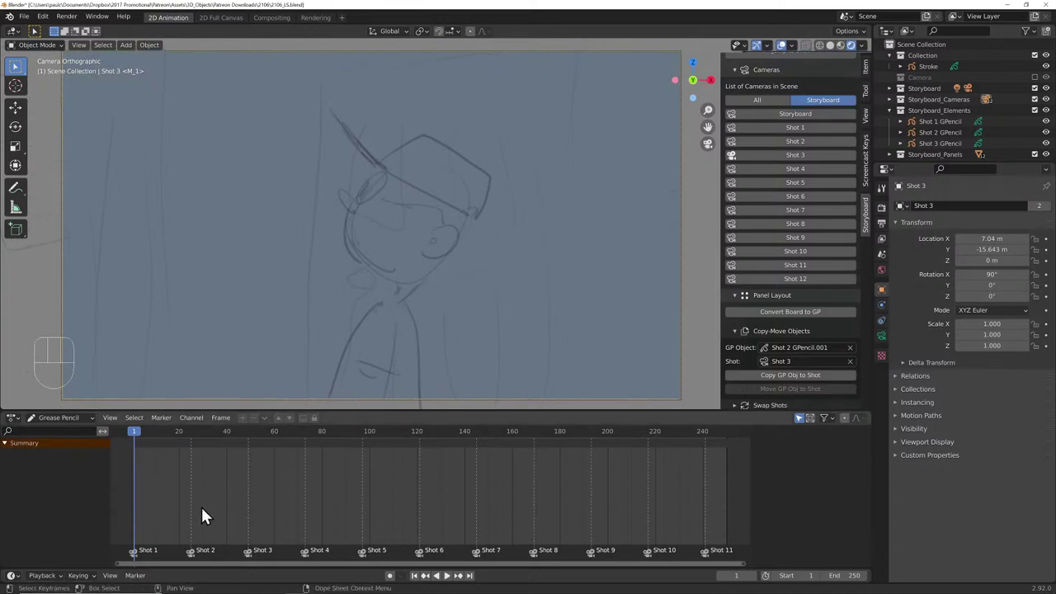
click(190, 551)
key(space)
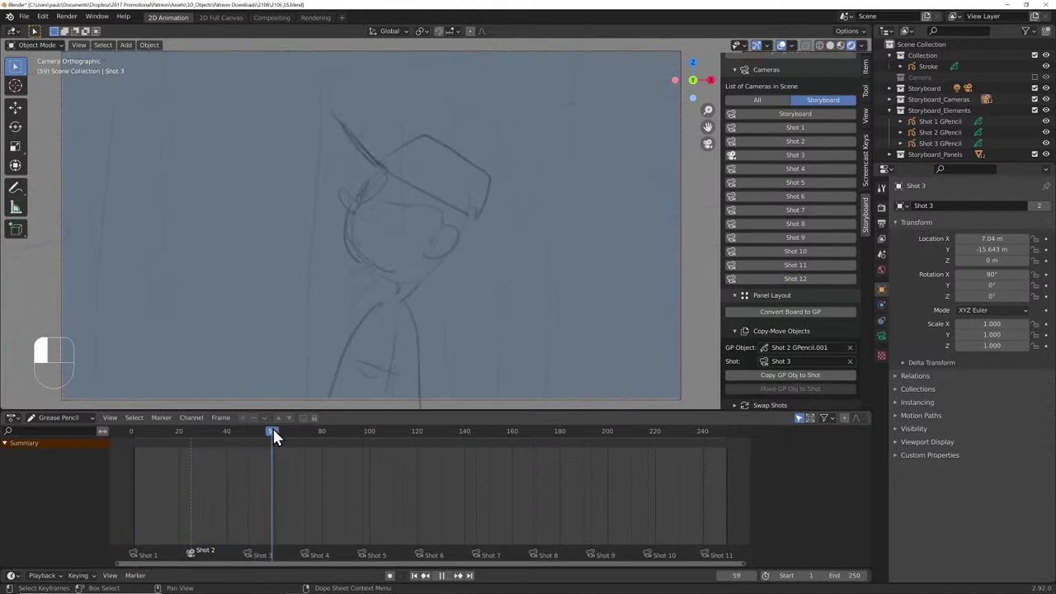
mouse_move(286, 429)
mouse_down()
mouse_move(147, 431)
mouse_move(339, 439)
mouse_move(125, 442)
mouse_move(287, 443)
mouse_move(135, 444)
mouse_up()
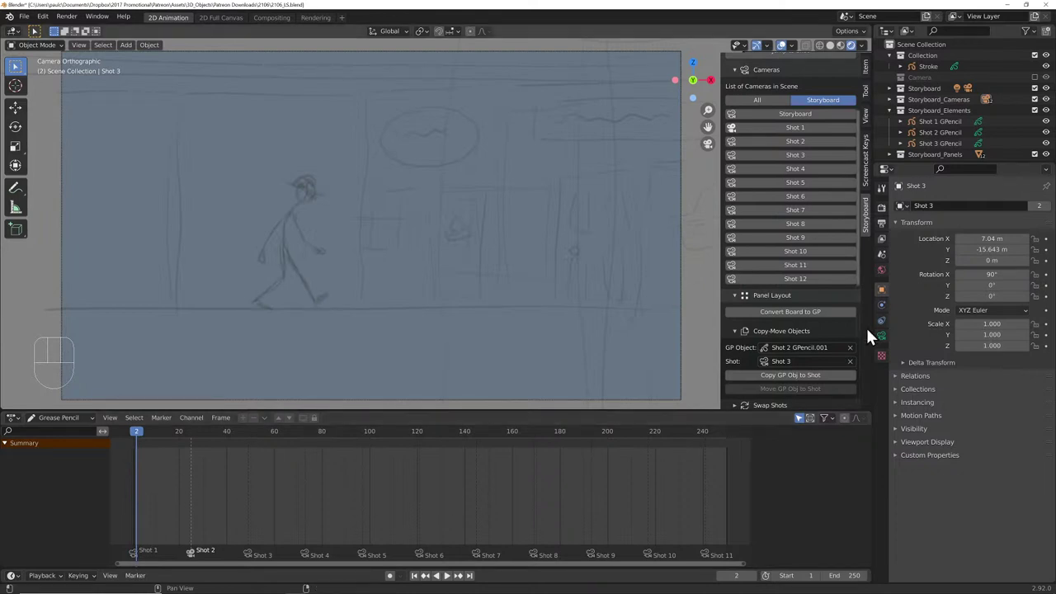
- Open the scene's output settings and set the end frame to 240
click(881, 224)
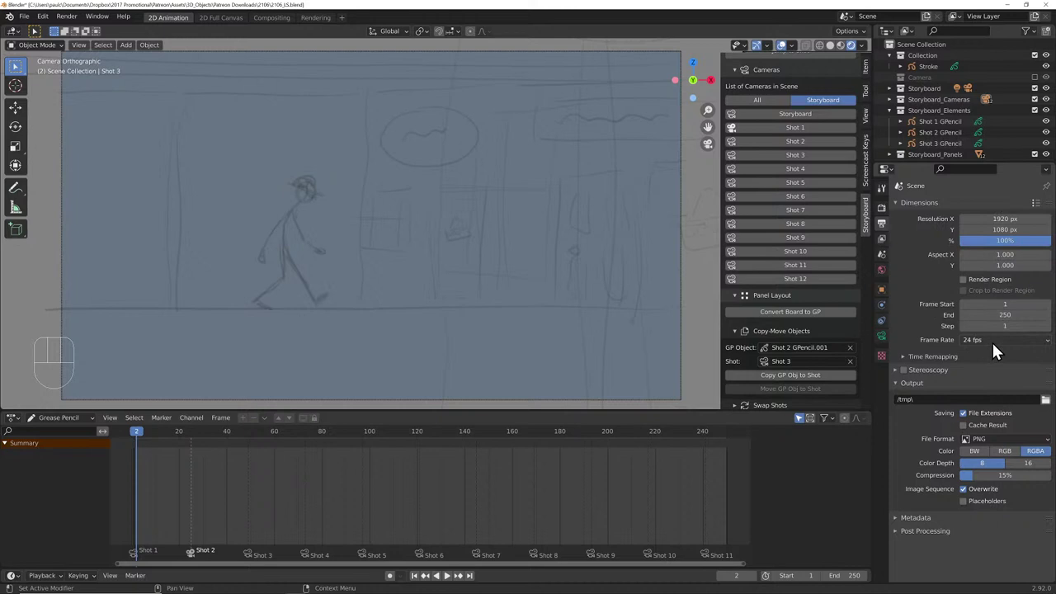
click(903, 355)
click(902, 356)
click(1007, 314)
text(240)
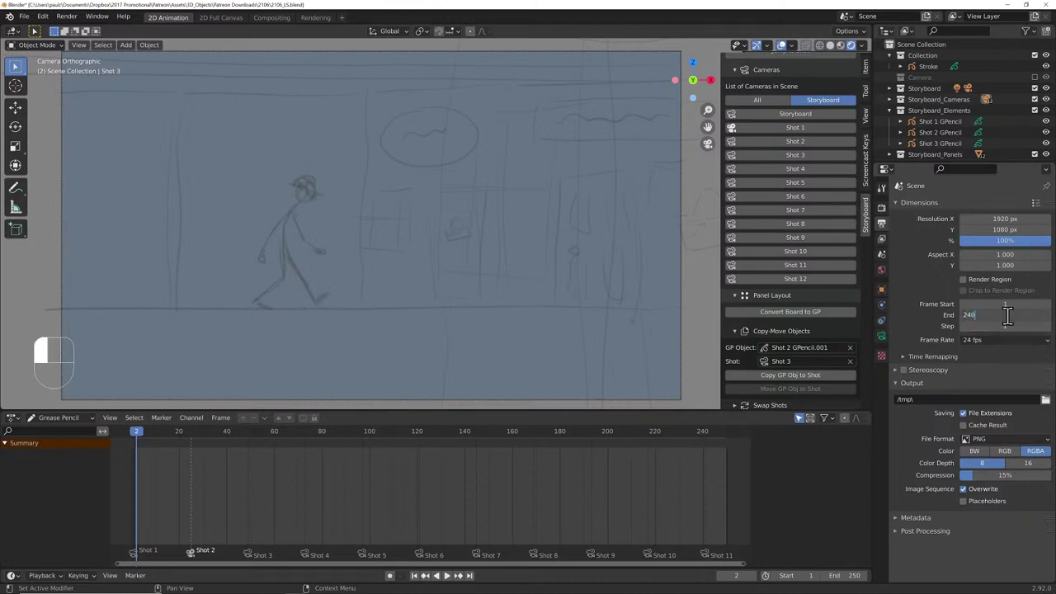
key(Return)
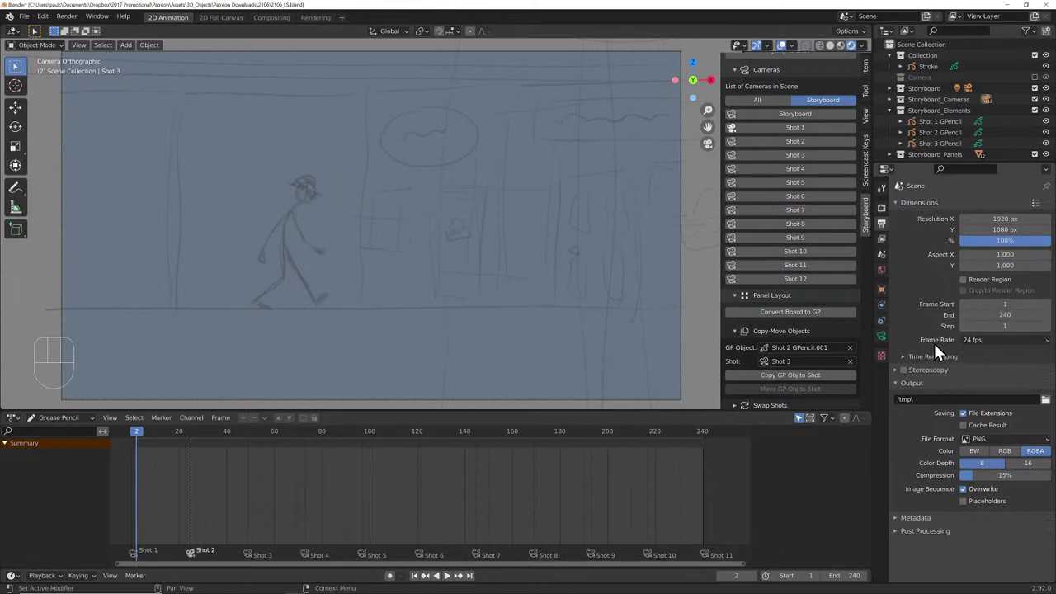
- Set the scene's end frame to 288 and widen the timeline's visible range to show all twelve shots
click(1005, 314)
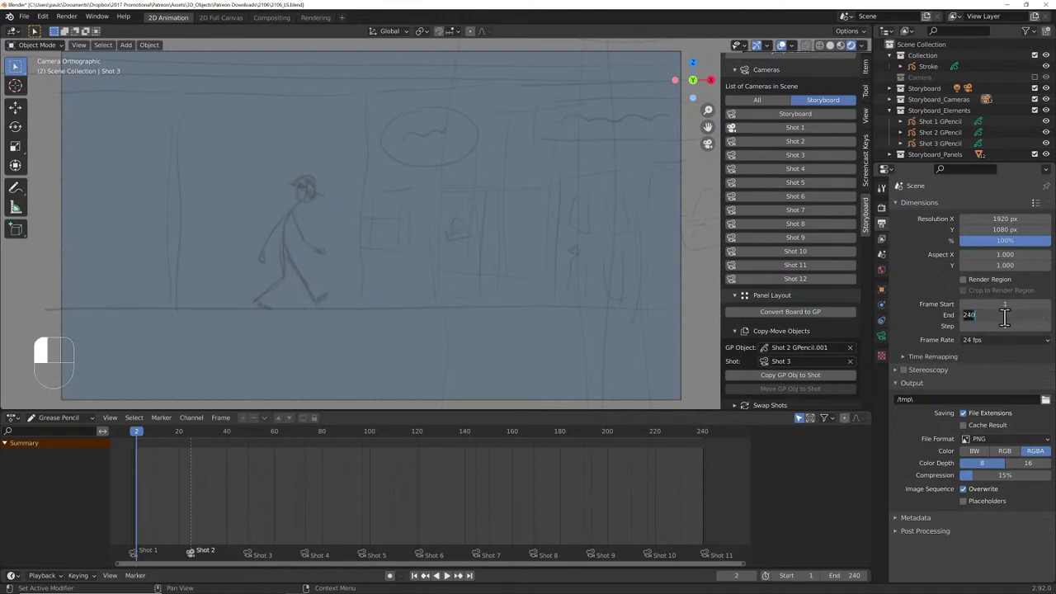
text(288)
click(996, 360)
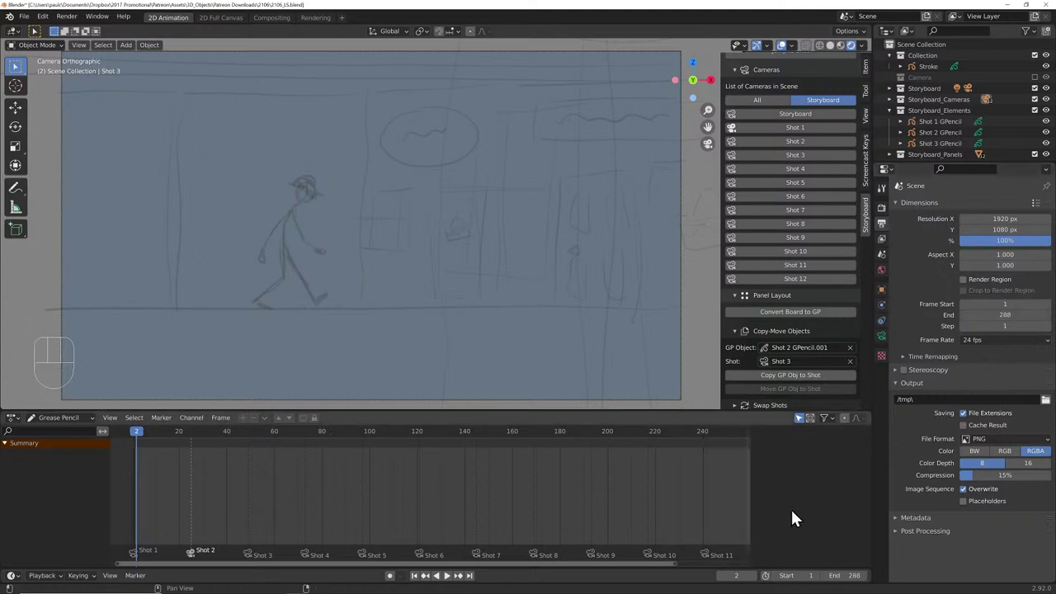
drag(674, 563, 767, 573)
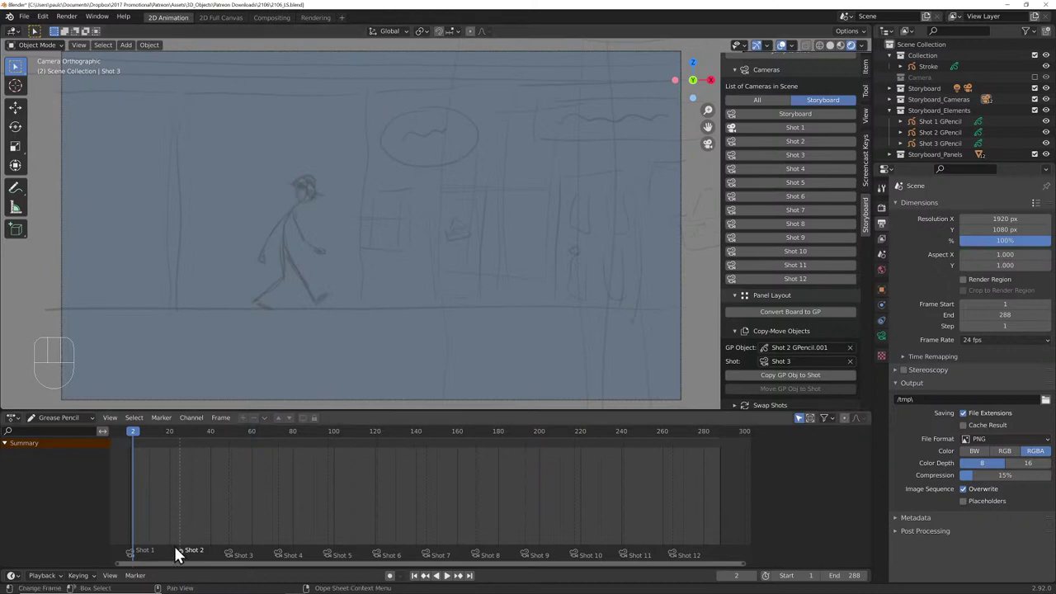
- Play the storyboard from frame 1, fit the whole frame range in the timeline, and return to the first frame
mouse_move(138, 432)
mouse_down()
mouse_move(180, 424)
mouse_move(148, 424)
mouse_move(251, 433)
mouse_move(132, 430)
mouse_up()
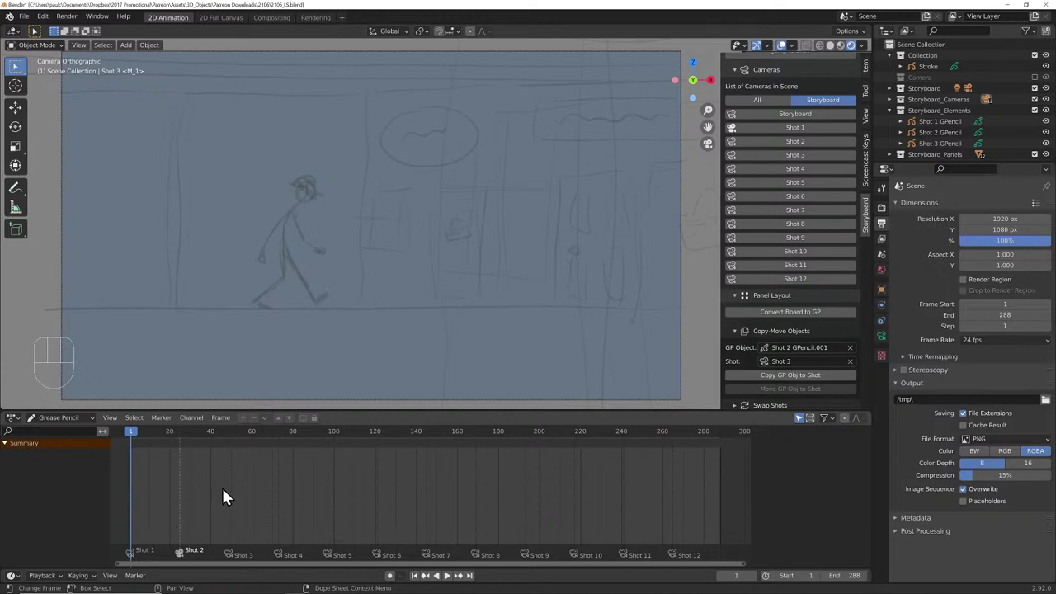
key(space)
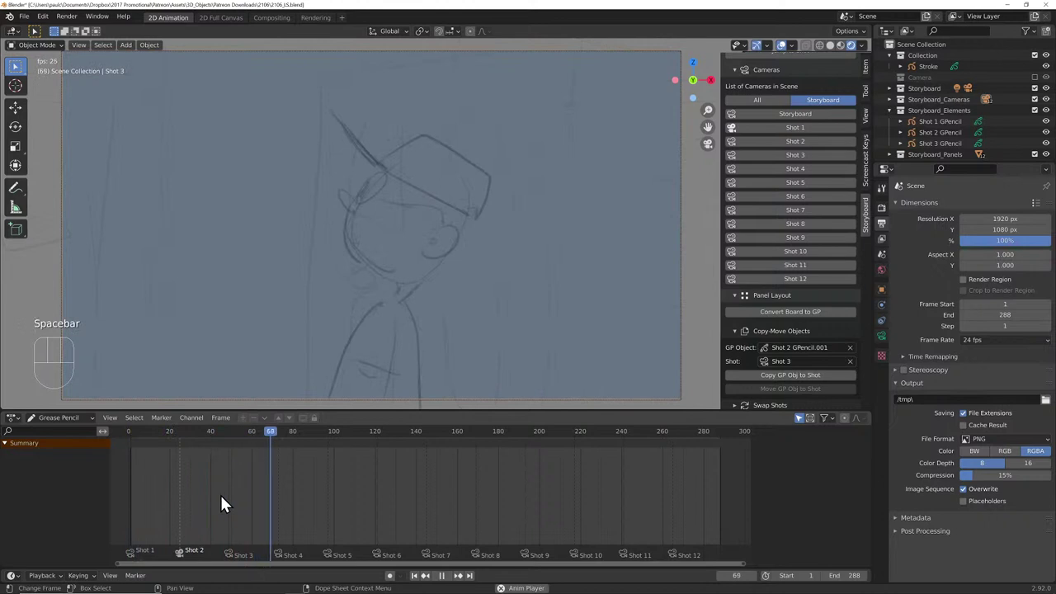
key(space)
key(Home)
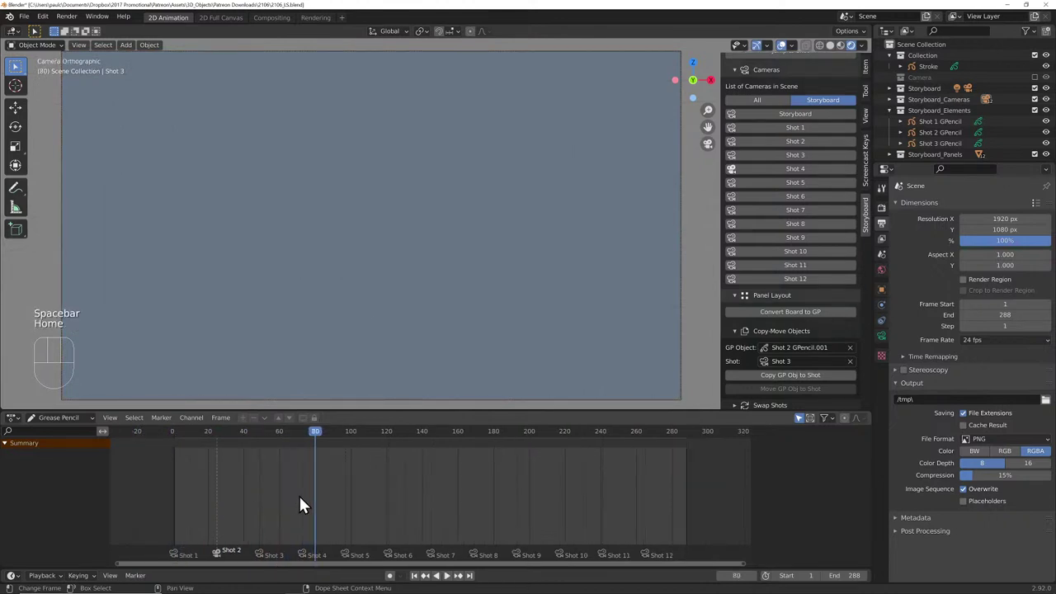
key(shift+Left)
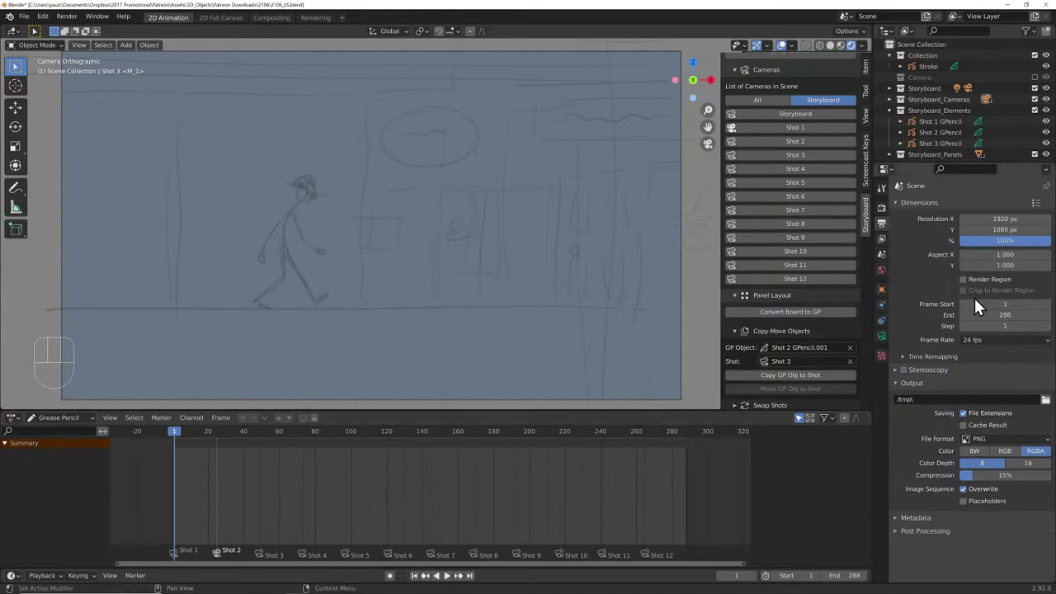
- Try a frame step of 24 for the output and restore it to 1
click(988, 325)
text(24)
key(Return)
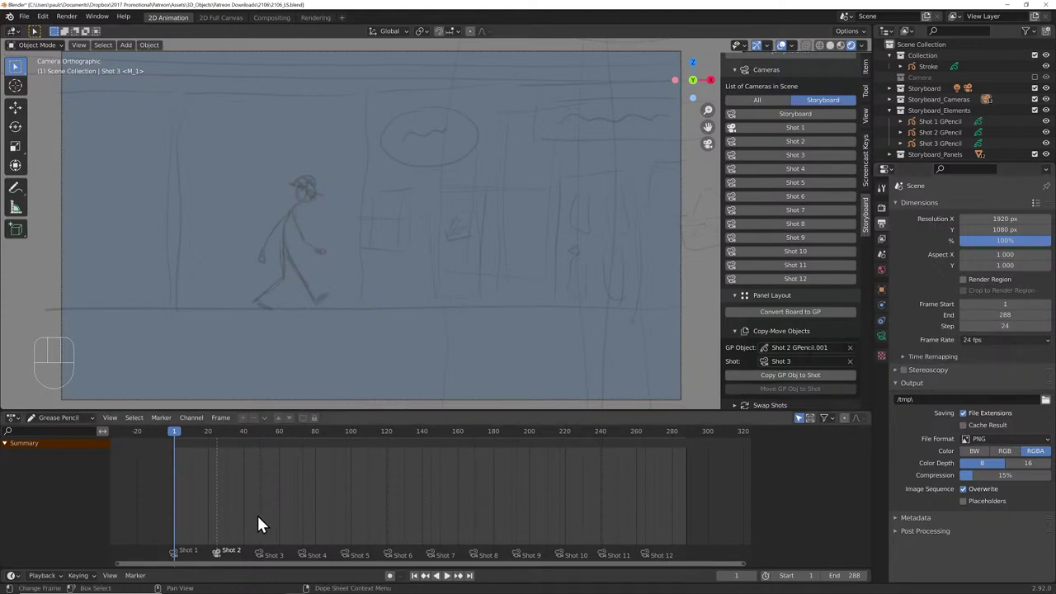
click(987, 326)
text(1)
key(Return)
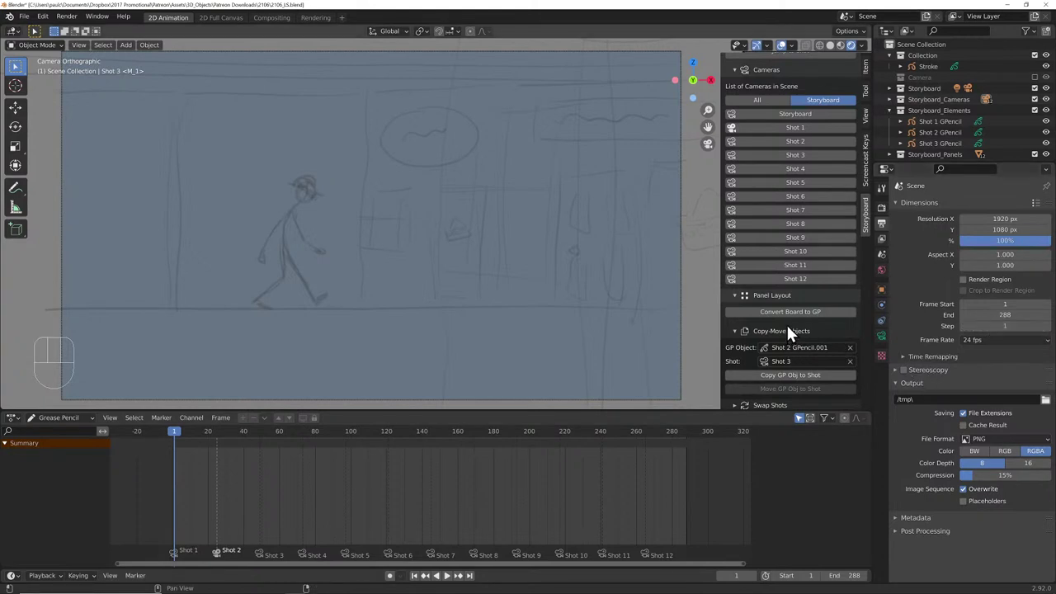
- Step through several shot markers in the timeline and check the output location offered for rendering the marker images, without rendering
scroll(786, 323, down, 2)
scroll(784, 310, down, 8)
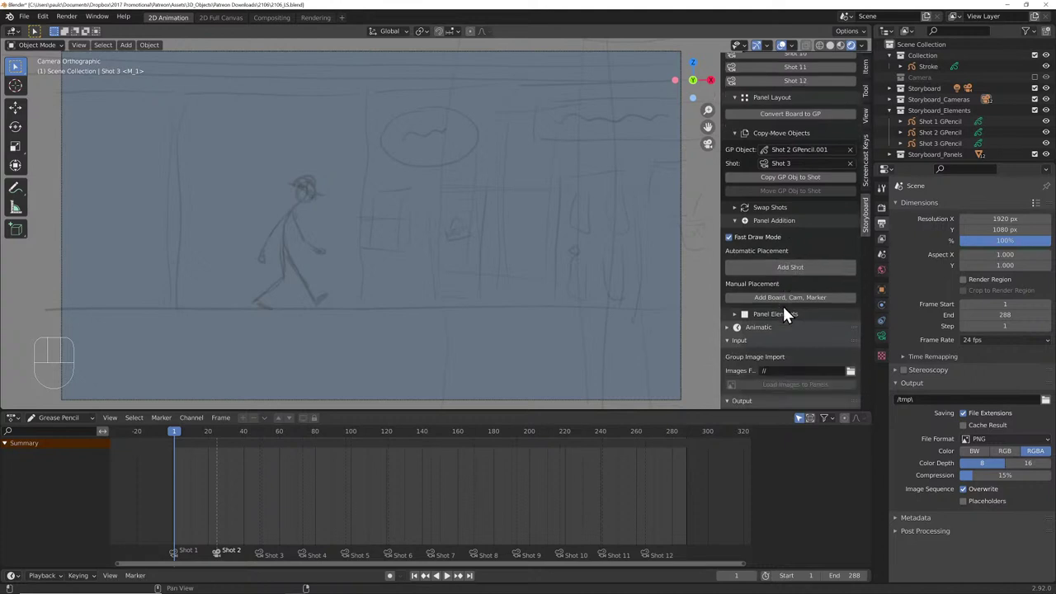
scroll(782, 309, down, 1)
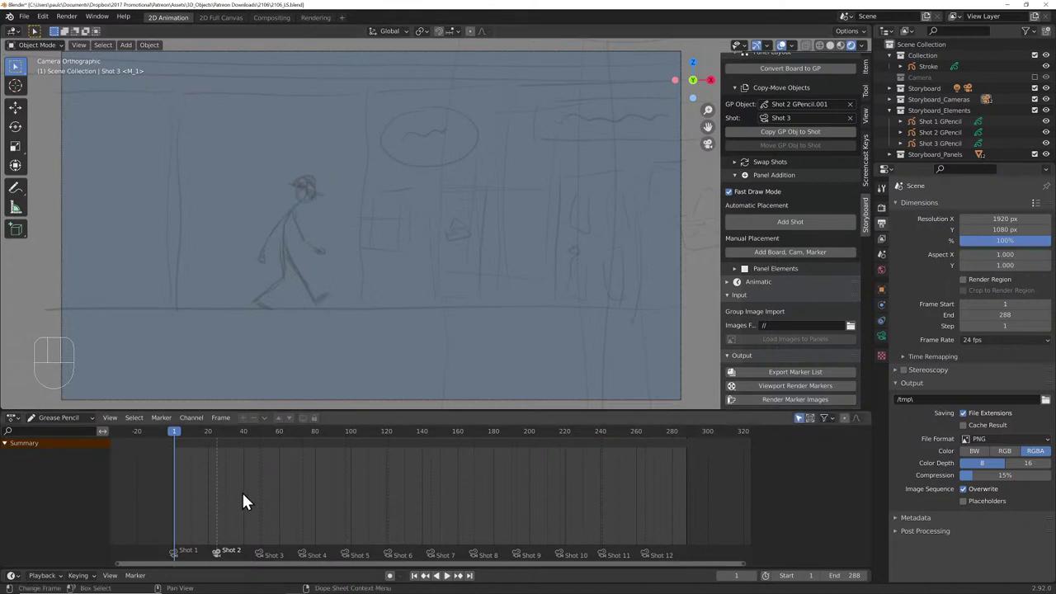
click(260, 552)
click(301, 551)
click(345, 553)
click(175, 552)
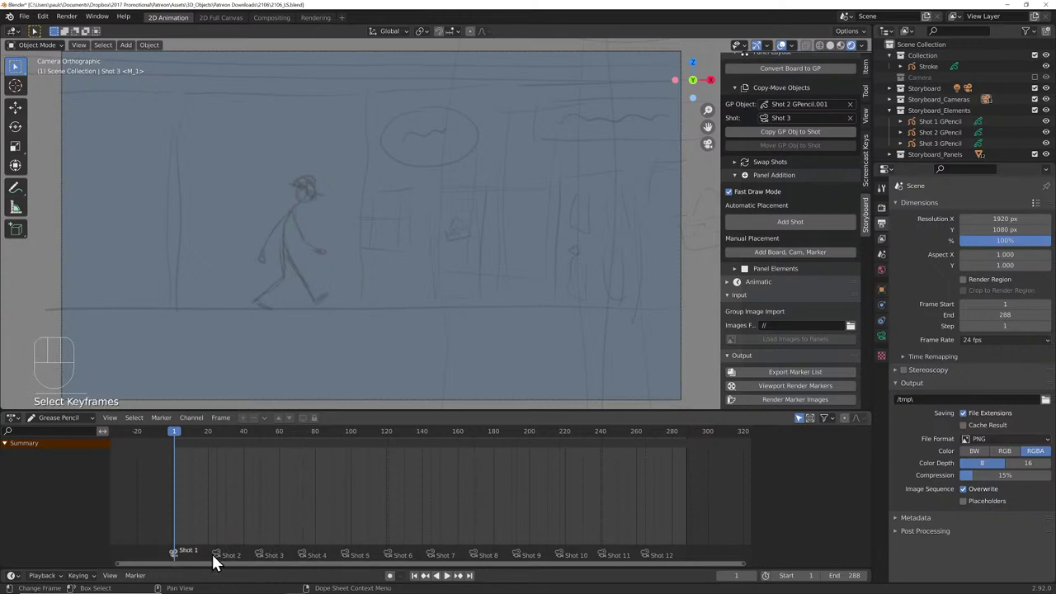
click(216, 553)
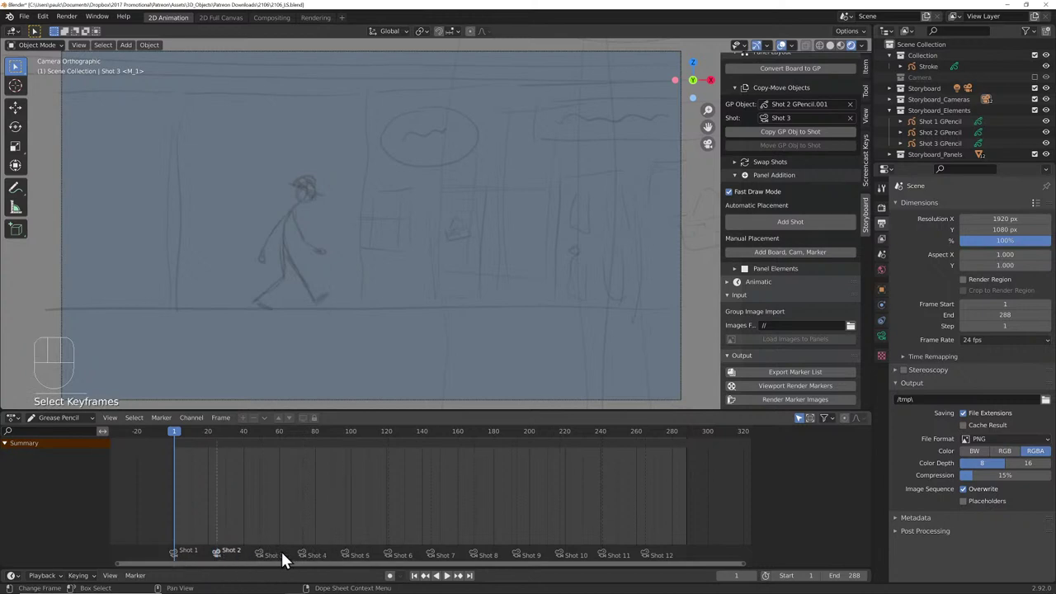
click(750, 400)
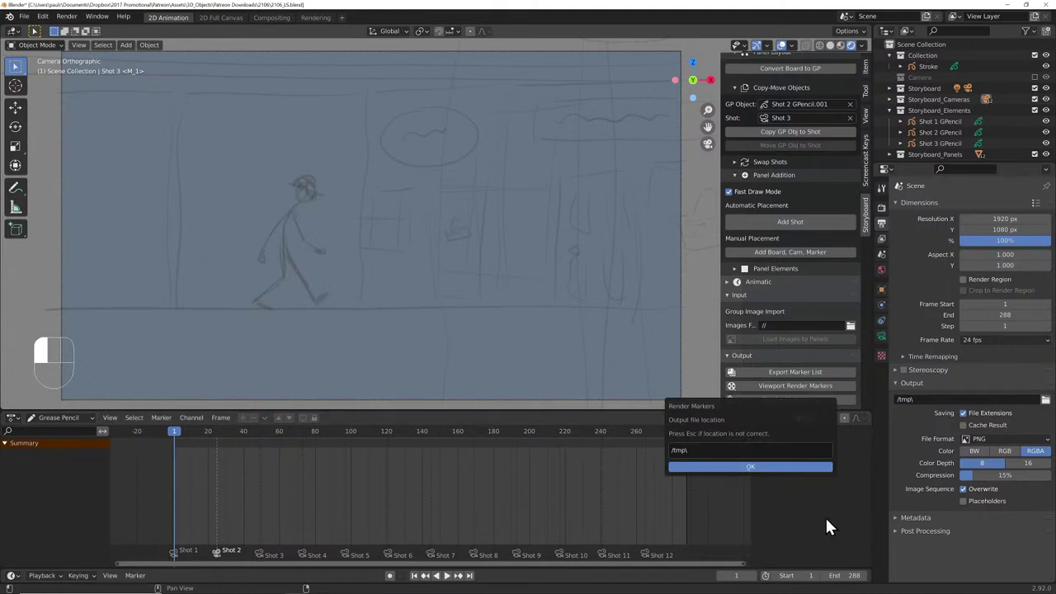
key(Escape)
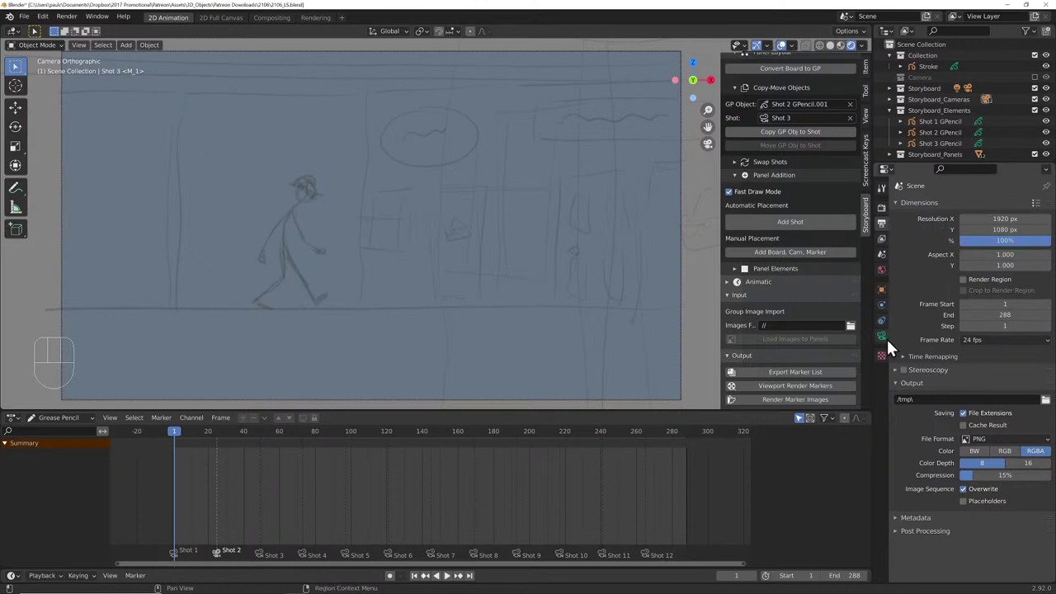
- Switch to the Shot 3 camera, select the Shot 3 GPencil object and show its layer list
click(932, 143)
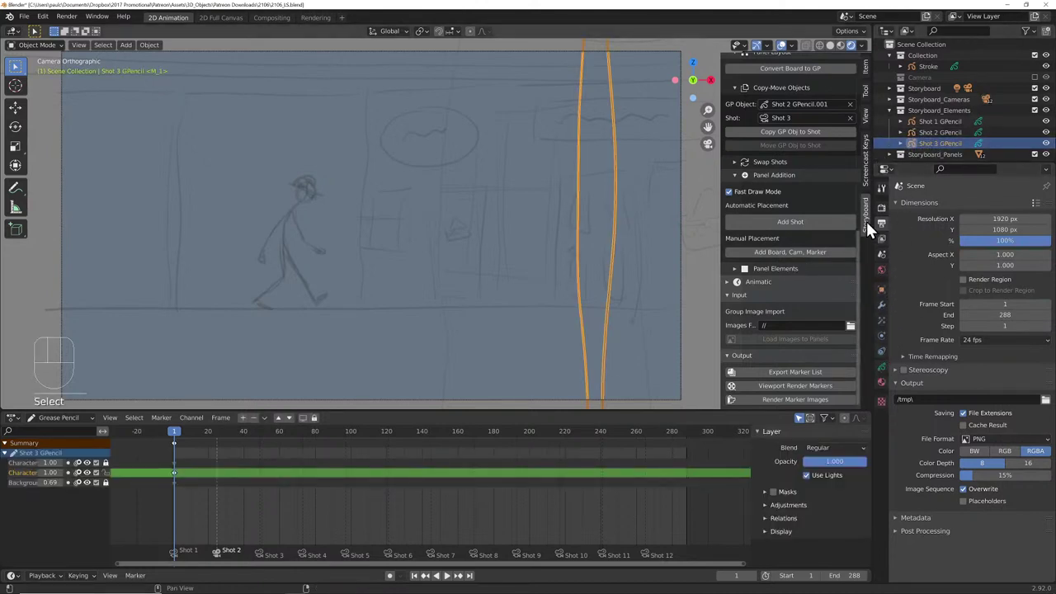
scroll(866, 221, up, 10)
click(812, 261)
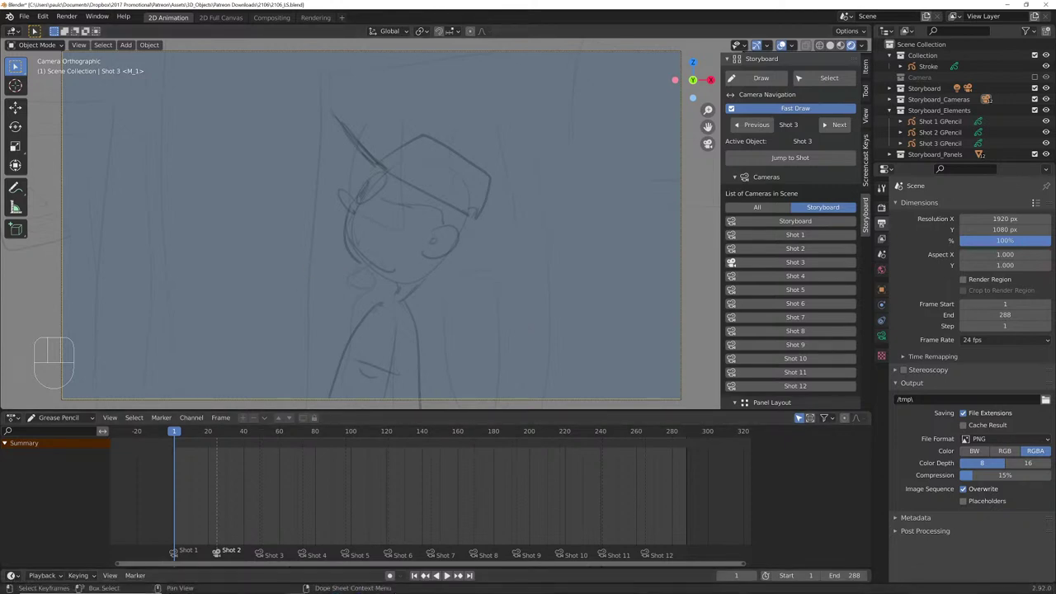
mouse_move(484, 587)
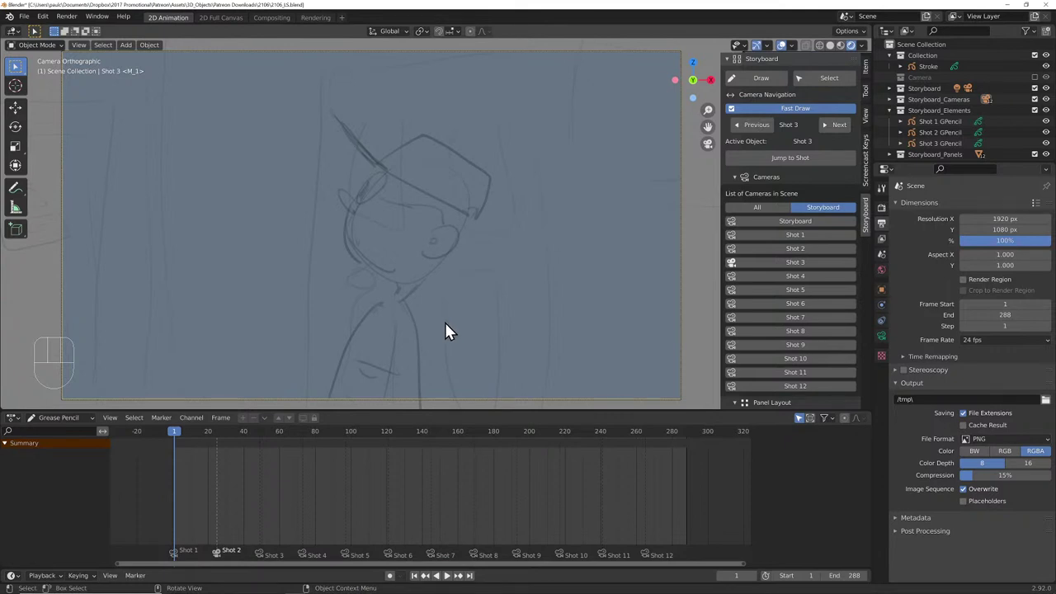
click(940, 143)
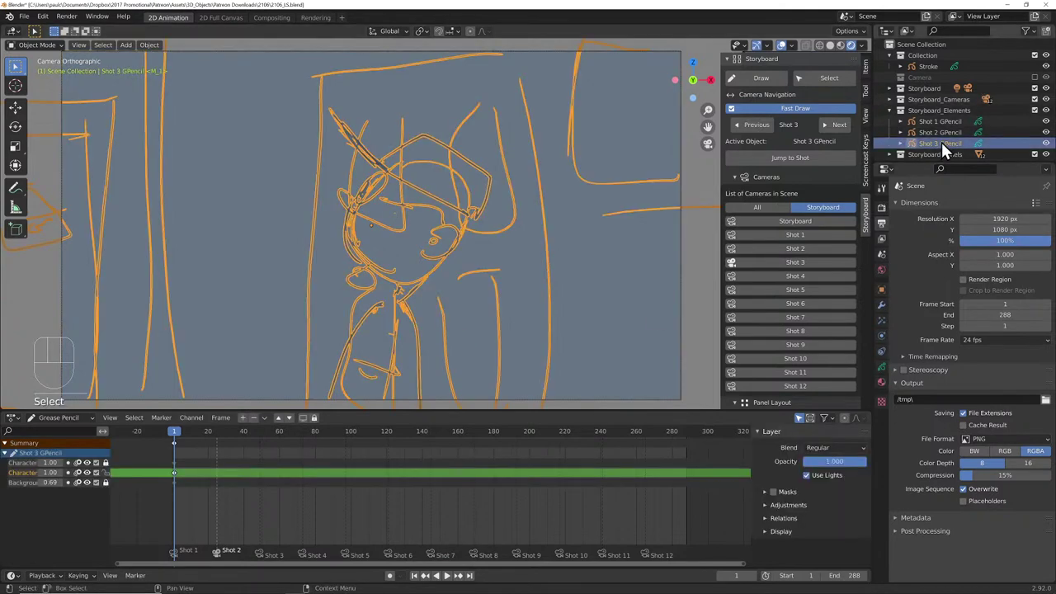
click(880, 368)
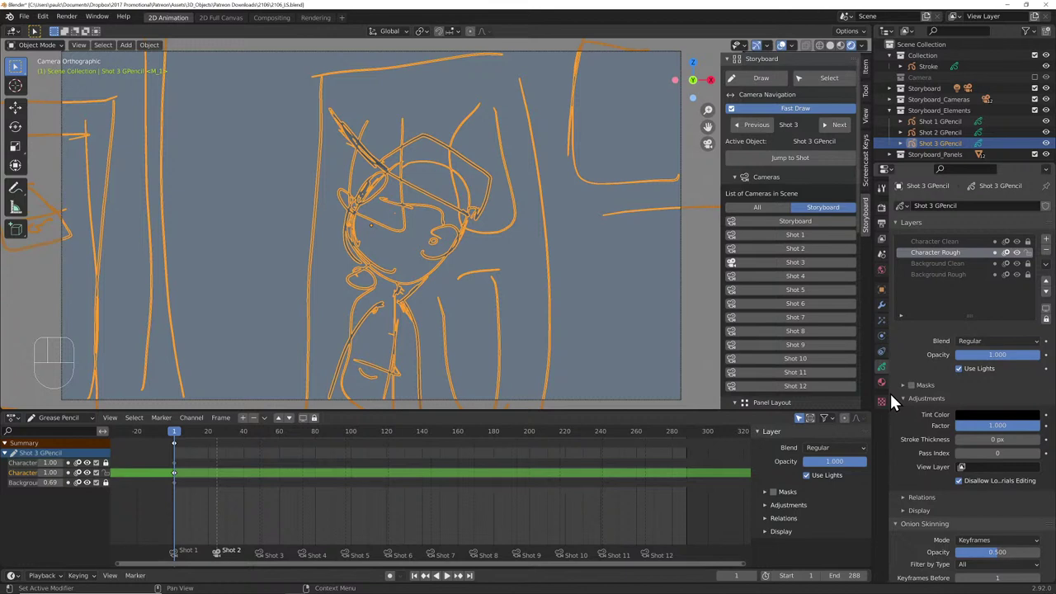
- Make Character Clean the active unlocked layer, enter Draw mode and lower the layer's opacity to 0.263
click(955, 243)
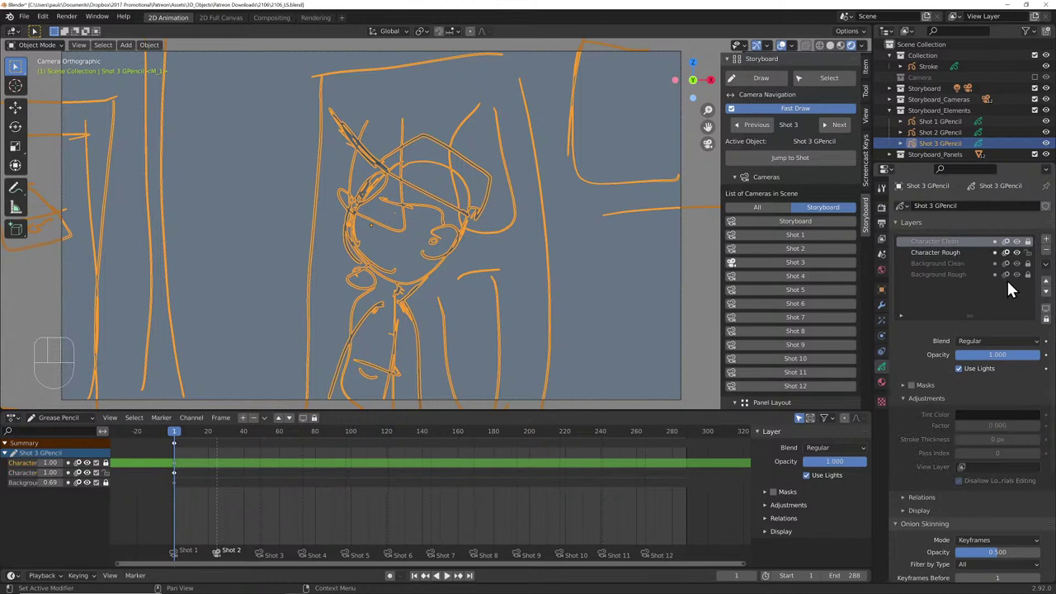
click(960, 252)
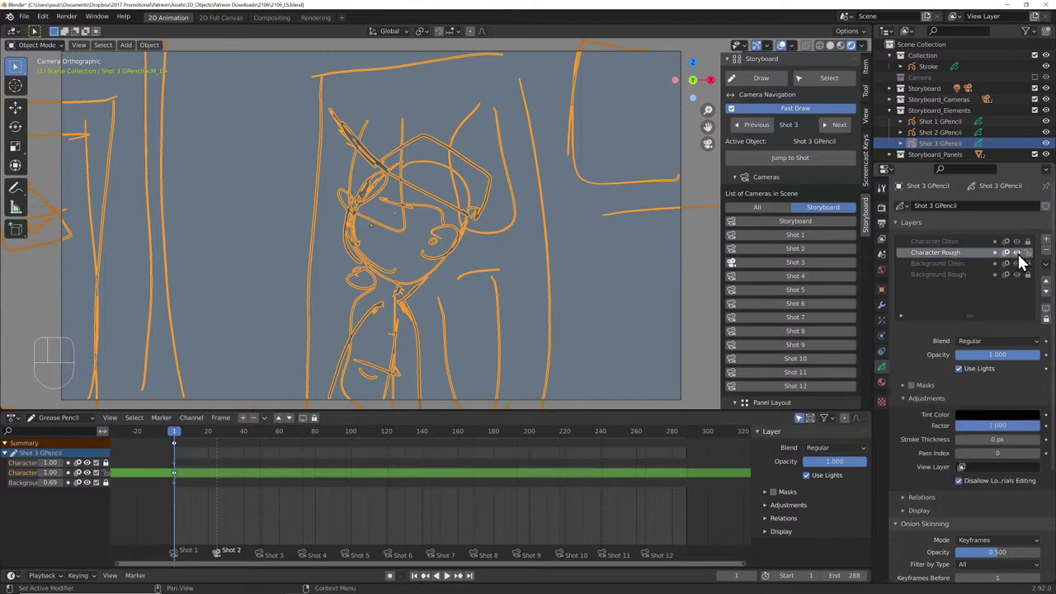
click(955, 243)
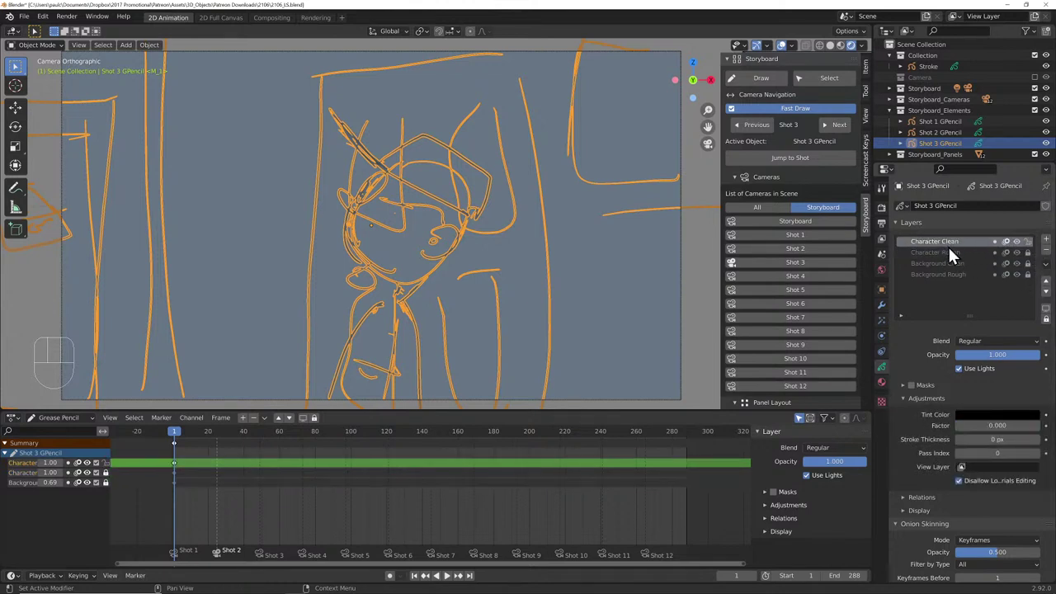
click(40, 43)
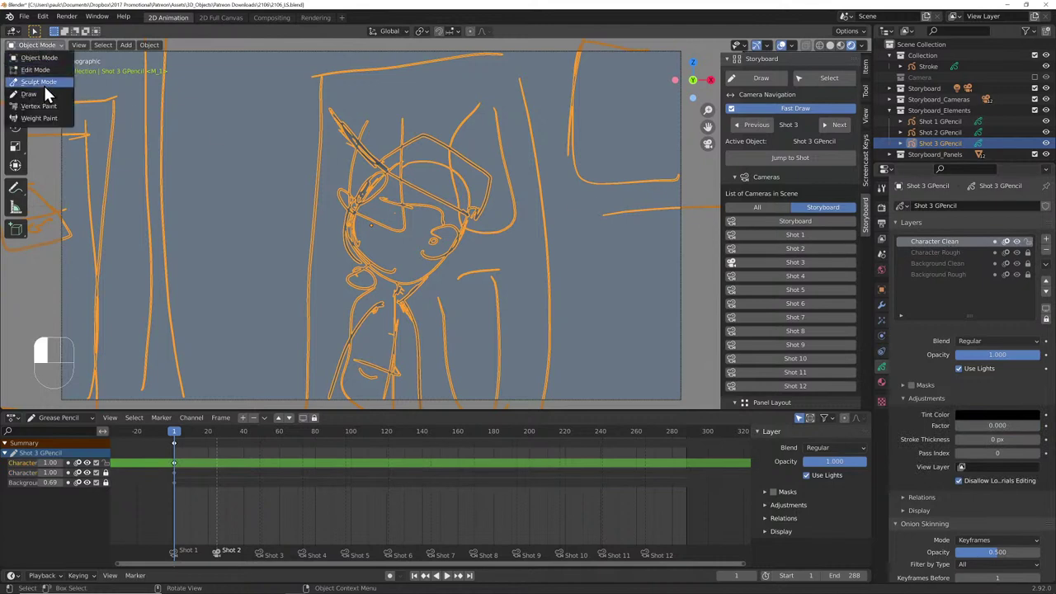
click(44, 84)
drag(1012, 354, 941, 353)
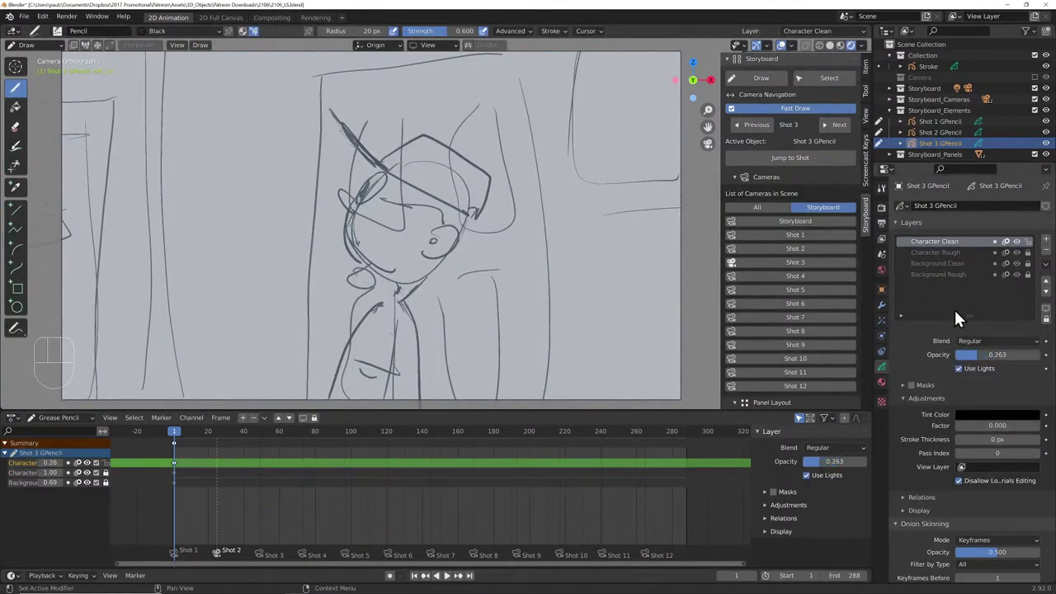
- Hide the Storyboard_Panels collection and the Background Rough layer, and enlarge the 3D viewport over the timeline
click(1034, 154)
click(1016, 273)
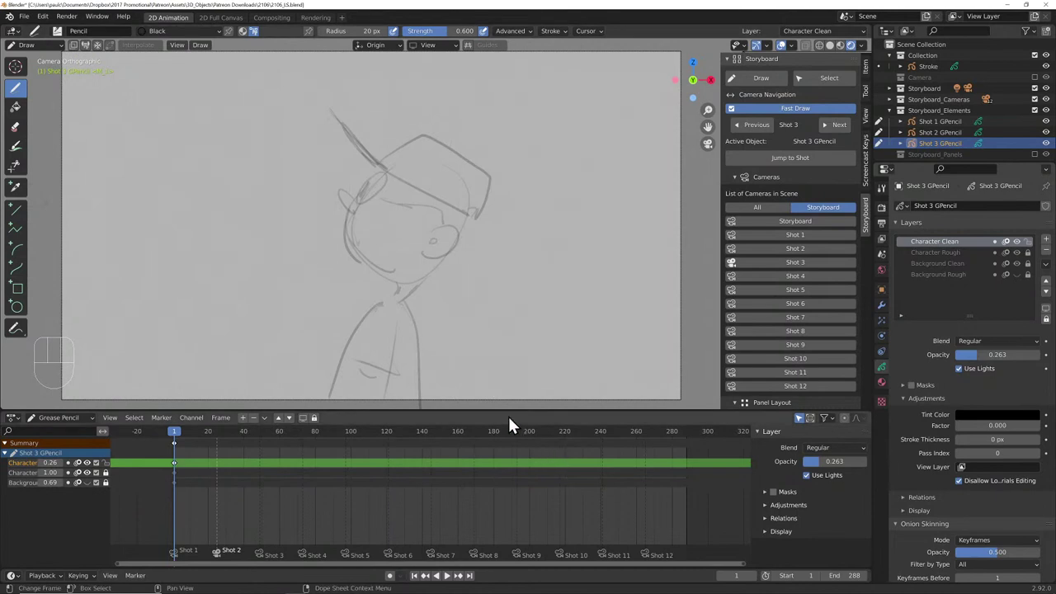
drag(509, 411, 497, 495)
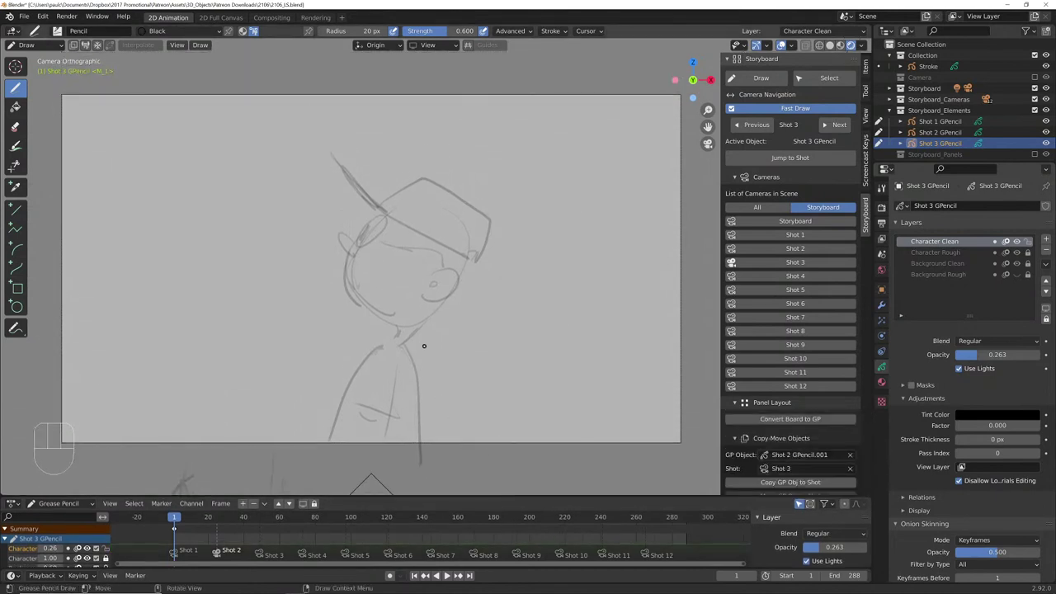
key(Home)
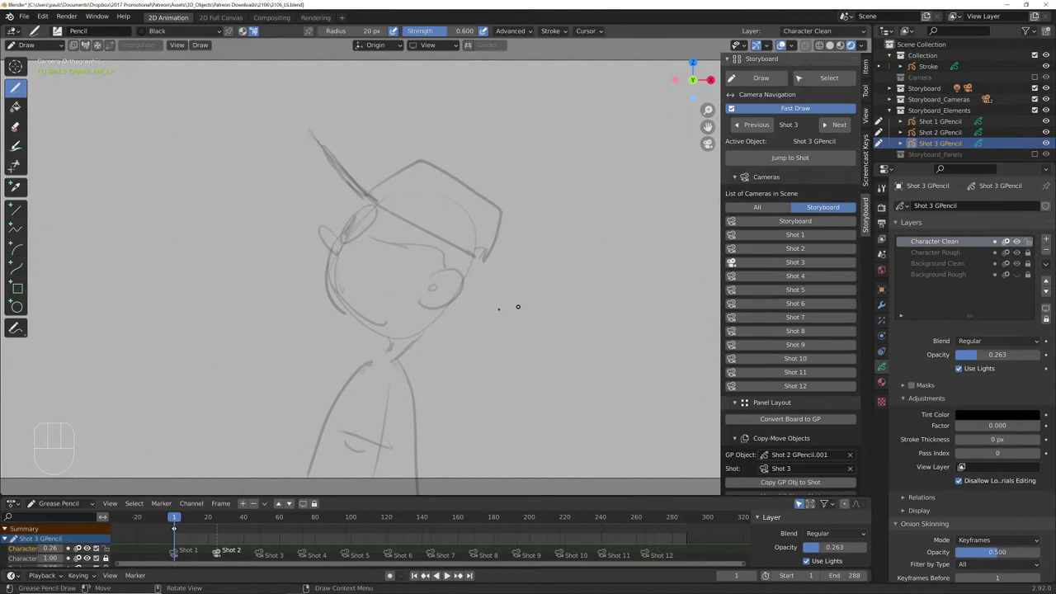
- Switch to the Ink Pen brush, pick black from the vertex color palette and undo a trial stroke
click(60, 28)
click(148, 46)
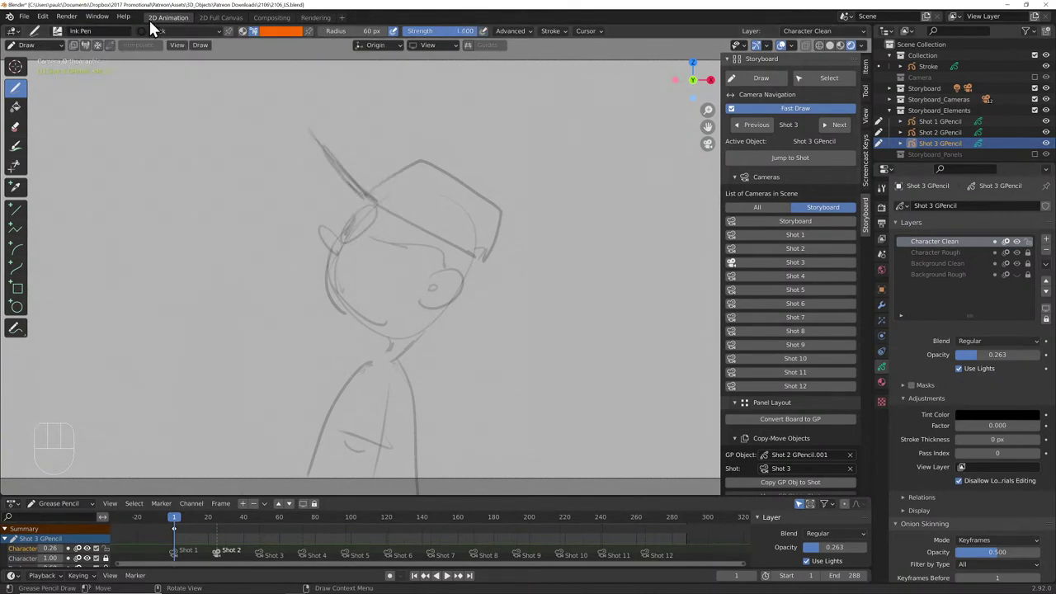
click(866, 91)
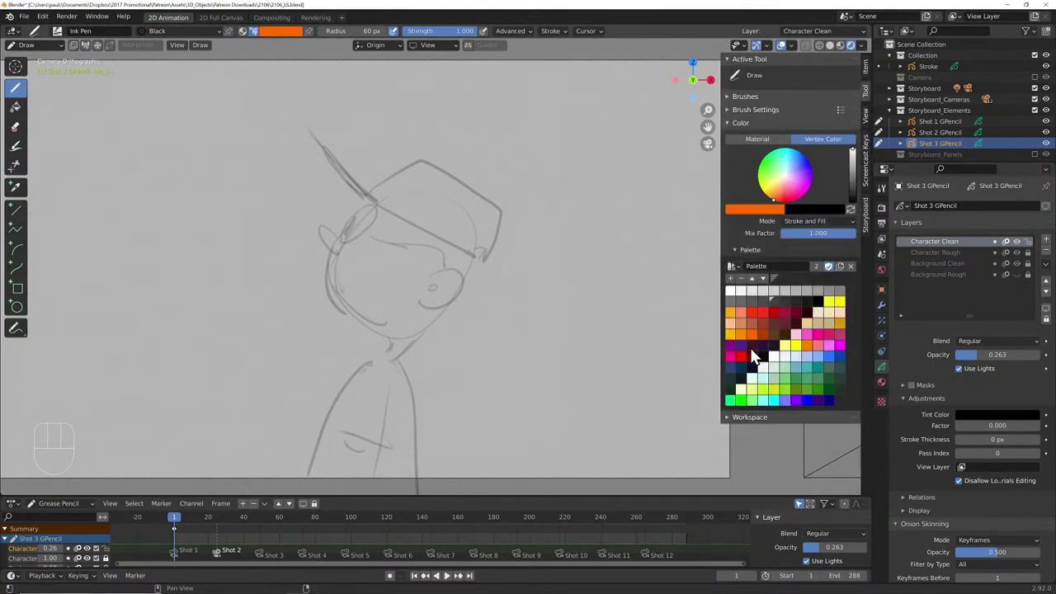
click(811, 304)
drag(363, 196, 332, 155)
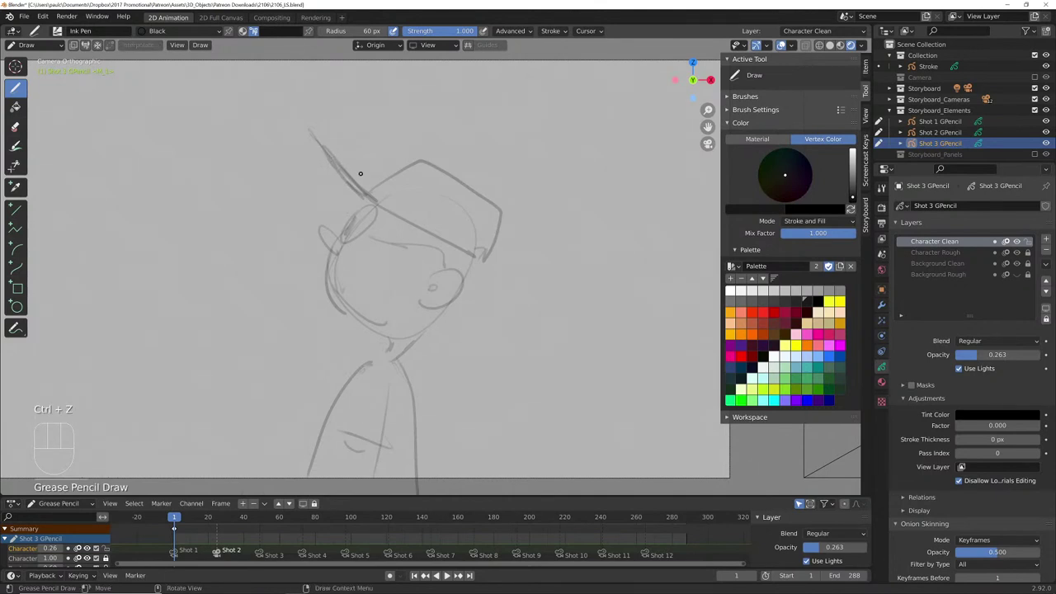
key(ctrl+z)
- Set the Character Clean layer's opacity to 1.000 and Character Rough's to 0.70, and make Character Clean active again
drag(980, 354, 1041, 354)
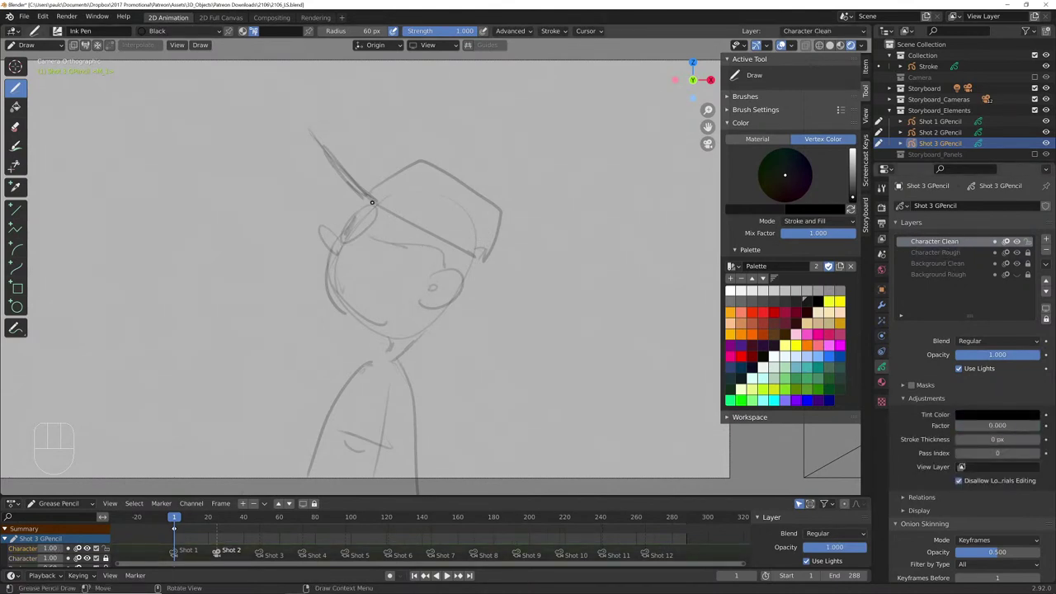
click(954, 253)
drag(1003, 353, 966, 352)
click(971, 242)
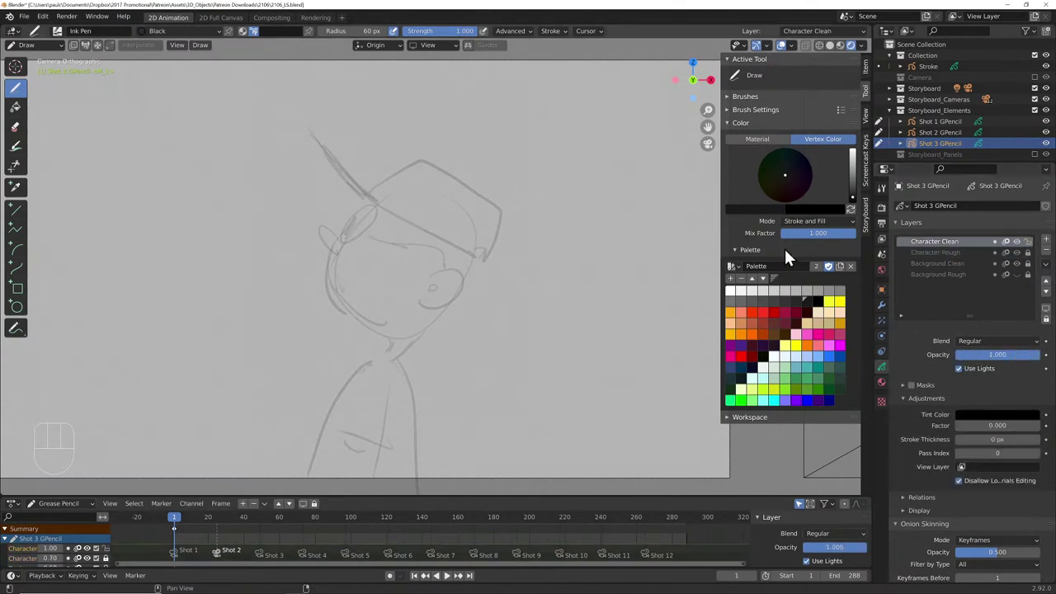
- Ink the crown, lower edge and seam of the character's cap in black over the rough sketch
mouse_move(369, 204)
mouse_down()
mouse_move(460, 256)
mouse_move(474, 281)
mouse_up()
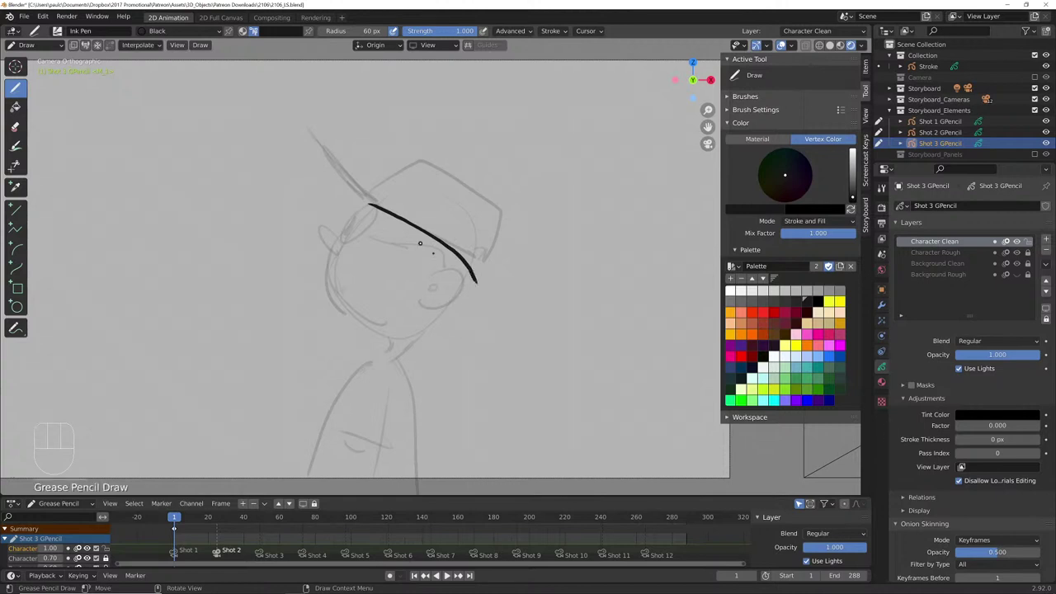
mouse_move(370, 198)
mouse_down()
mouse_move(458, 160)
mouse_move(425, 218)
mouse_up()
mouse_move(459, 159)
mouse_down()
mouse_move(503, 202)
mouse_move(508, 225)
mouse_move(478, 279)
mouse_up()
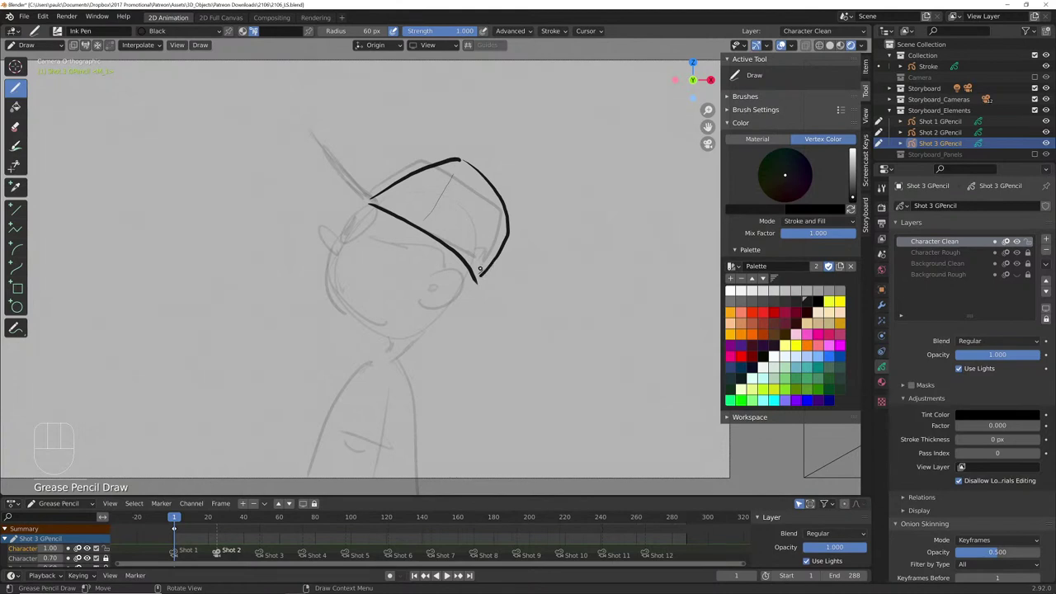
drag(371, 203, 308, 134)
key(ctrl+z)
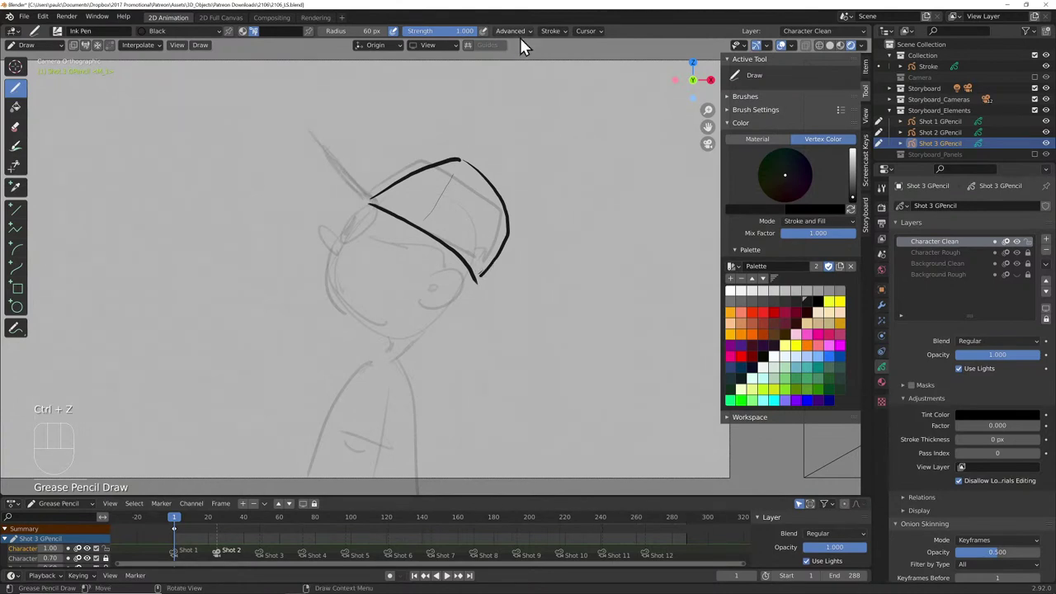
- Enable Stabilize Stroke for the Ink Pen brush and set its radius to 20
click(550, 32)
click(545, 279)
double_click(562, 291)
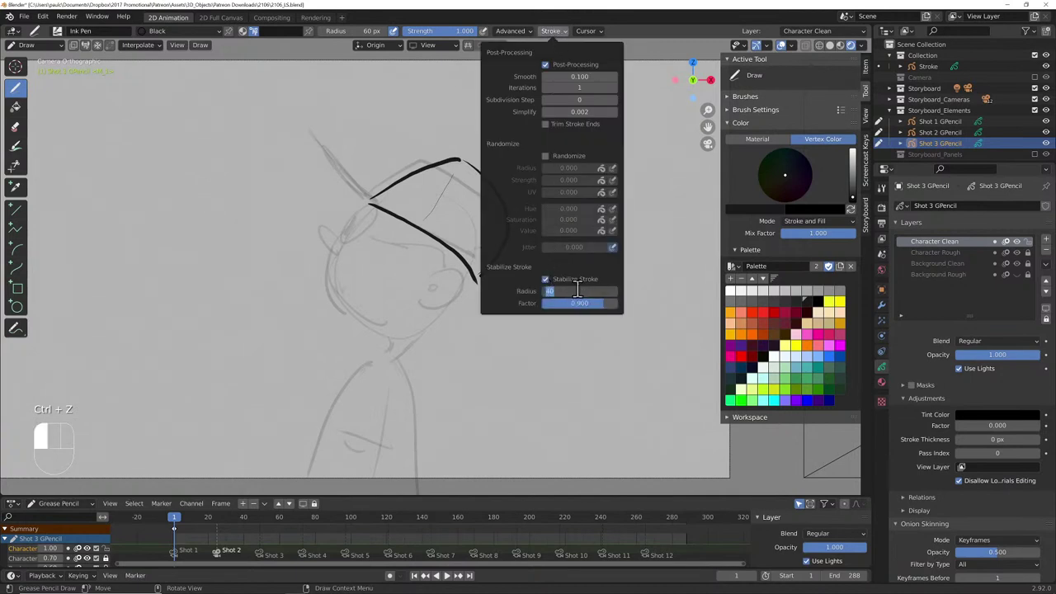
text(20)
key(Return)
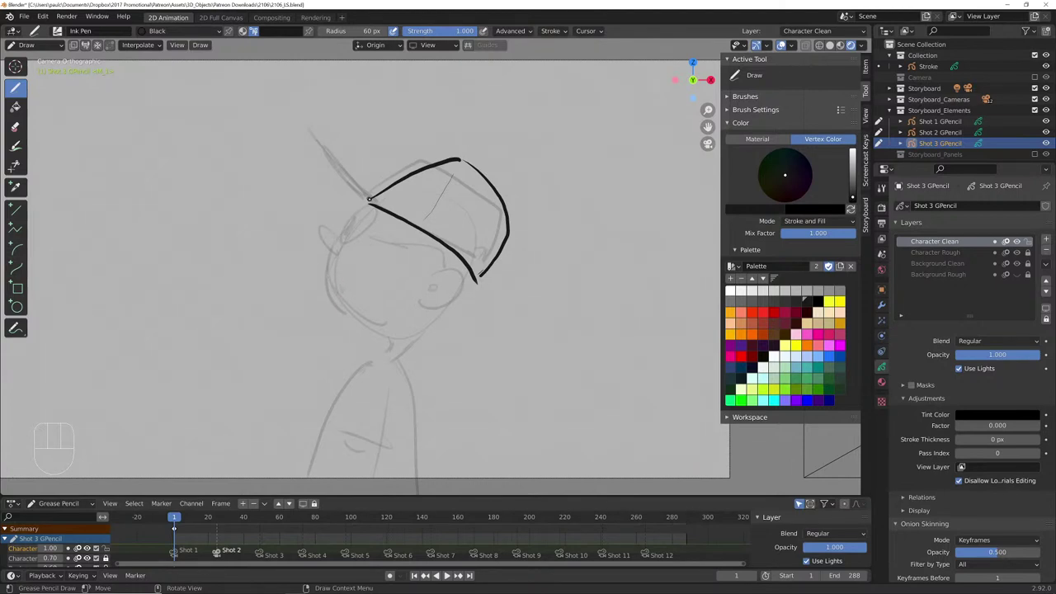
- Ink the cap's brim, the face profile with nose and jaw, the ear, the eye with brow, and a small mouth
mouse_move(370, 203)
mouse_down()
mouse_move(322, 143)
mouse_move(295, 134)
mouse_move(313, 149)
mouse_move(304, 134)
mouse_move(320, 134)
mouse_move(374, 203)
mouse_move(350, 245)
mouse_move(320, 239)
mouse_move(333, 260)
mouse_move(329, 302)
mouse_move(342, 321)
mouse_move(400, 335)
mouse_up()
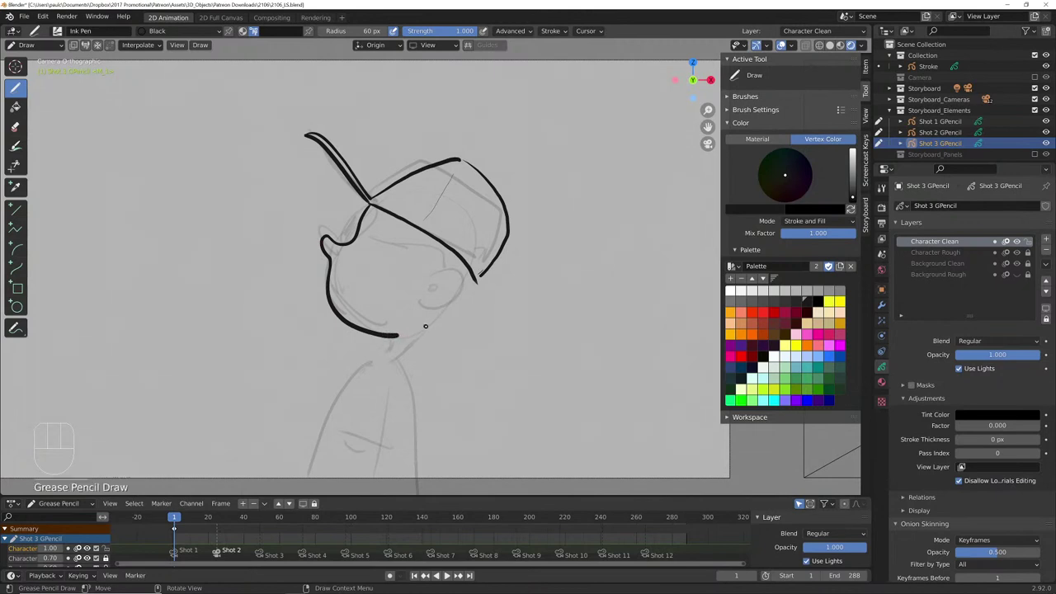
mouse_move(436, 278)
mouse_down()
mouse_move(476, 286)
mouse_move(467, 317)
mouse_move(439, 323)
mouse_move(423, 303)
mouse_up()
mouse_move(455, 294)
mouse_down()
mouse_move(433, 297)
mouse_move(446, 305)
mouse_up()
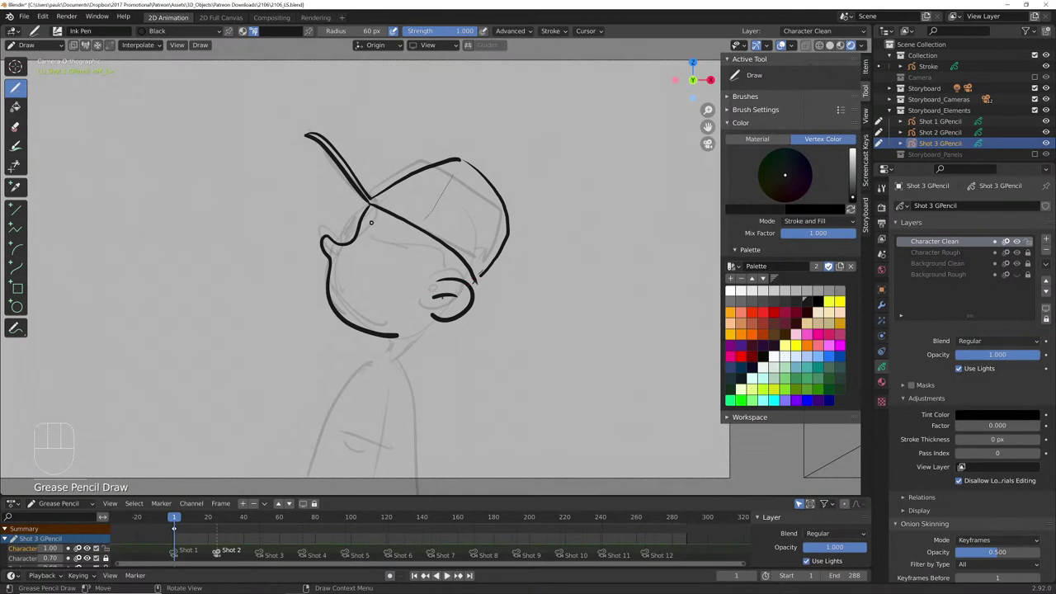
mouse_move(370, 217)
mouse_down()
mouse_move(398, 246)
mouse_move(371, 232)
mouse_move(399, 265)
mouse_move(367, 238)
mouse_move(357, 259)
mouse_move(385, 269)
mouse_move(368, 270)
mouse_move(379, 241)
mouse_move(358, 249)
mouse_up()
drag(338, 311, 343, 310)
drag(442, 320, 405, 354)
key(ctrl+z)
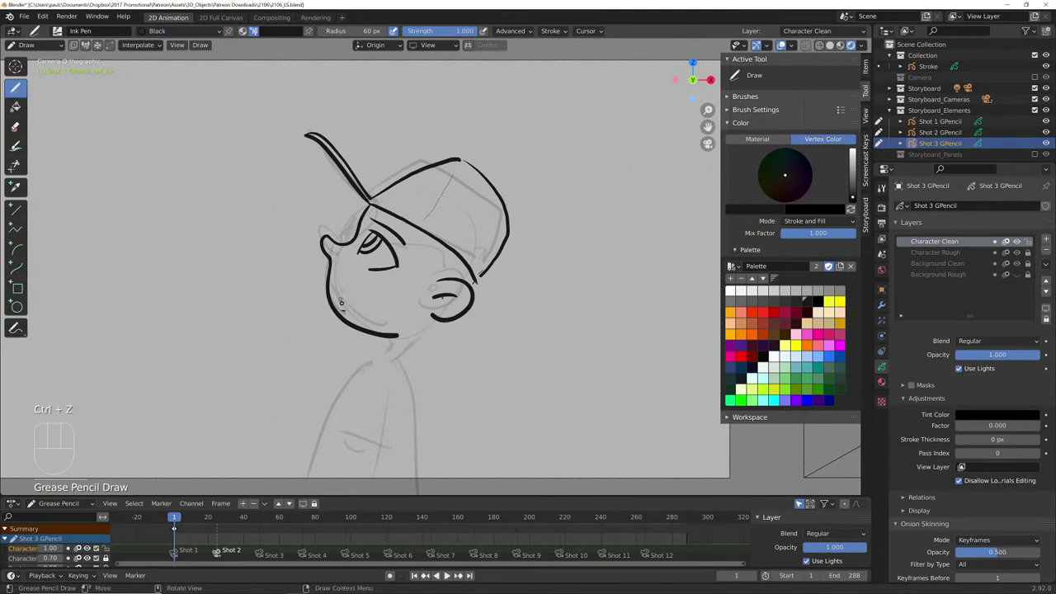
mouse_move(435, 320)
mouse_down()
mouse_move(383, 340)
mouse_move(380, 360)
mouse_up()
mouse_move(424, 326)
mouse_down()
mouse_move(409, 357)
mouse_move(381, 361)
mouse_move(405, 371)
mouse_move(417, 360)
mouse_move(342, 372)
mouse_move(272, 485)
mouse_up()
click(357, 376)
mouse_move(366, 385)
mouse_down()
mouse_move(365, 458)
mouse_move(357, 485)
mouse_up()
mouse_move(419, 359)
mouse_down()
mouse_move(438, 386)
mouse_move(436, 493)
mouse_move(433, 478)
mouse_up()
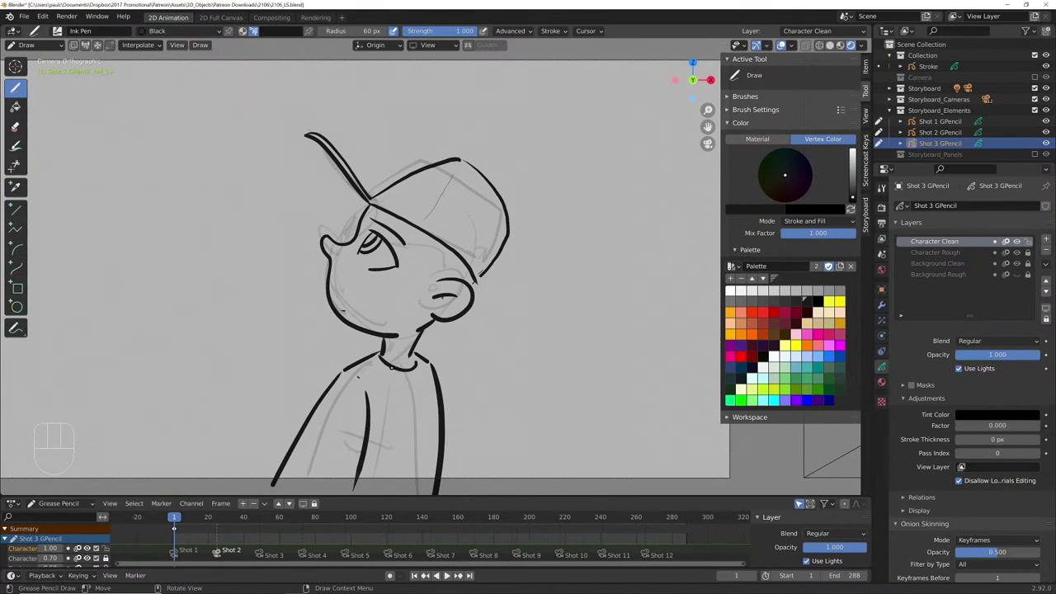
click(15, 126)
mouse_move(379, 378)
mouse_down()
mouse_move(391, 377)
mouse_move(322, 398)
mouse_move(382, 366)
mouse_move(426, 363)
mouse_move(406, 380)
mouse_move(385, 347)
mouse_move(414, 345)
mouse_move(371, 358)
mouse_up()
- Ink the neck, a double collar line, wide sloping shoulders, and the outer and inner arm lines
key(d)
mouse_move(422, 328)
mouse_down()
mouse_move(413, 367)
mouse_move(380, 375)
mouse_move(347, 364)
mouse_move(300, 384)
mouse_up()
mouse_move(419, 357)
mouse_down()
mouse_move(481, 397)
mouse_move(464, 392)
mouse_move(499, 472)
mouse_up()
drag(300, 385, 254, 484)
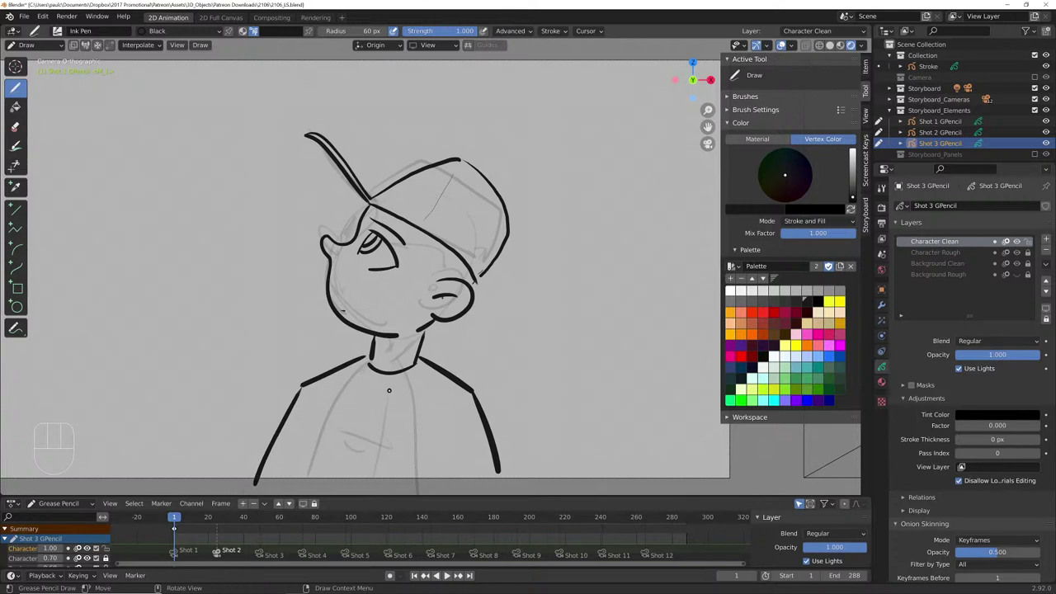
mouse_move(425, 360)
mouse_down()
mouse_move(383, 379)
mouse_move(357, 361)
mouse_move(385, 347)
mouse_move(384, 374)
mouse_up()
drag(473, 395, 464, 476)
drag(300, 392, 312, 420)
drag(313, 430, 304, 489)
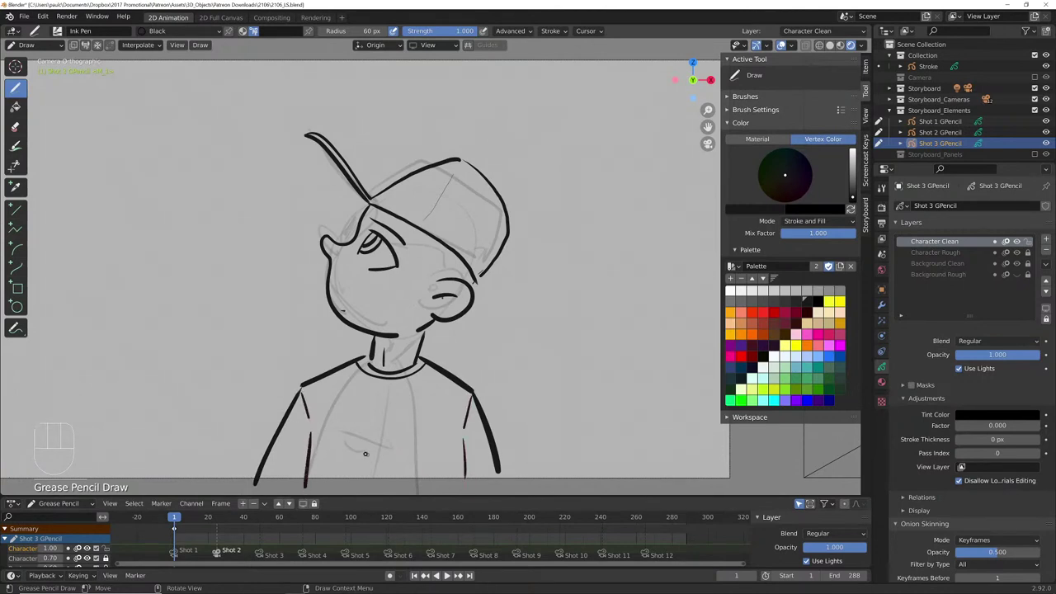
- Add a new layer directly below Character Clean and lock the Character Clean layer
click(1045, 240)
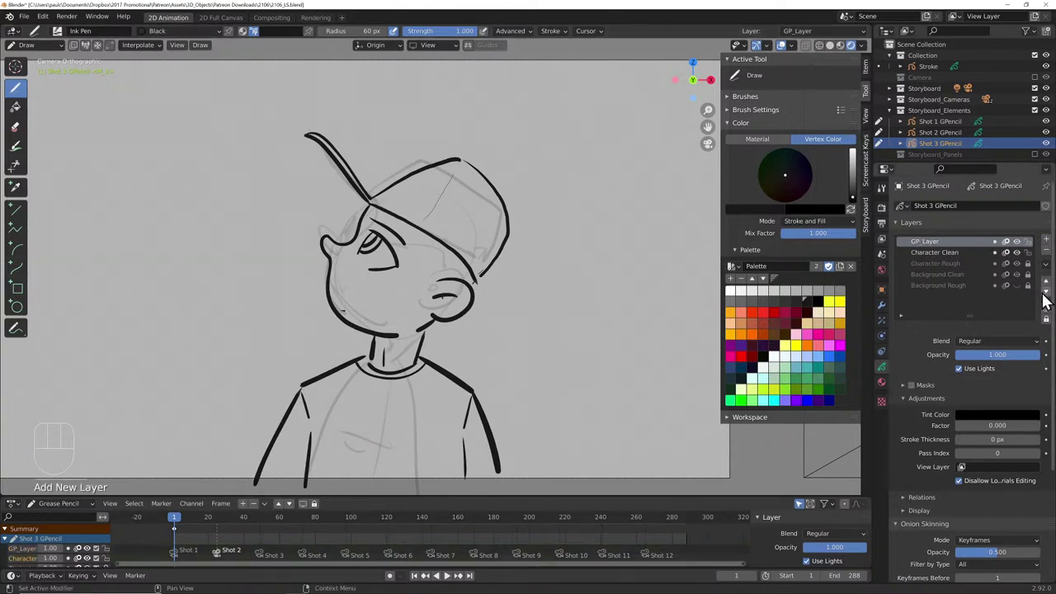
click(1045, 292)
click(1027, 241)
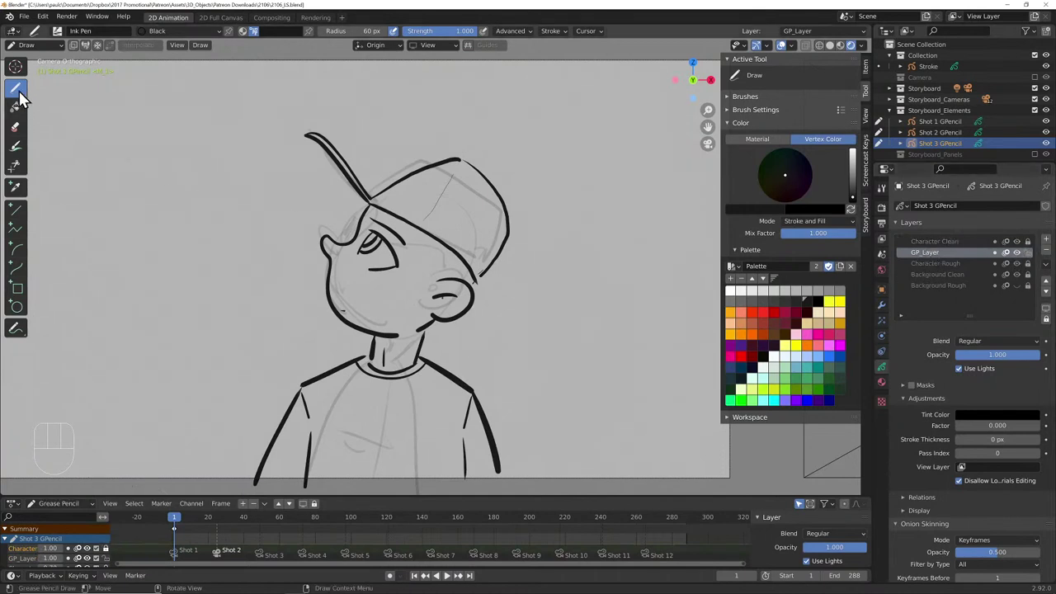
- Using the SolidFill material and a grey palette colour, fill the character's whole silhouette: face, ear, neck, shoulders and torso
click(141, 30)
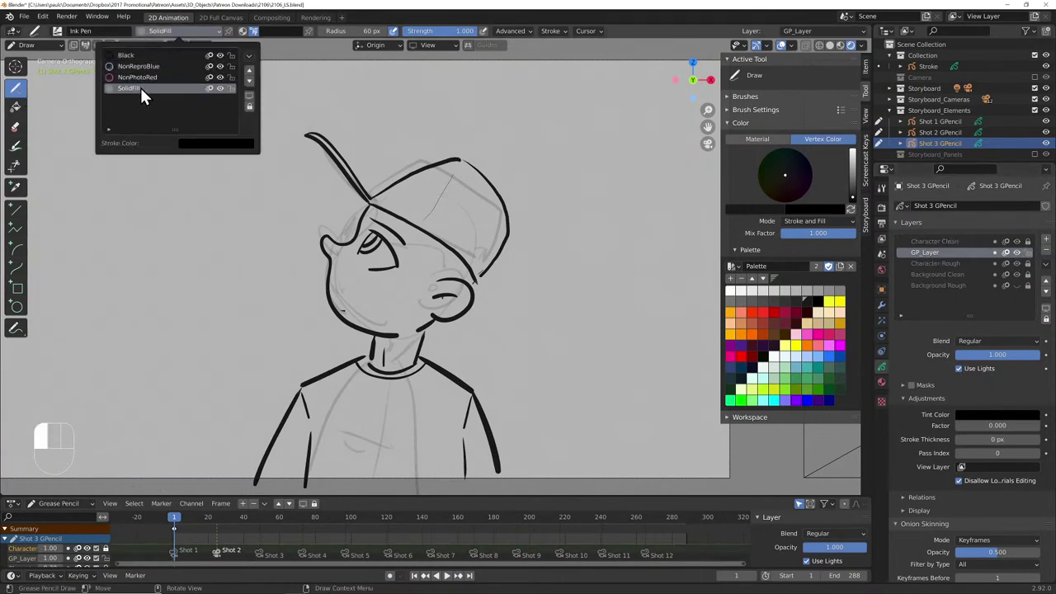
click(140, 86)
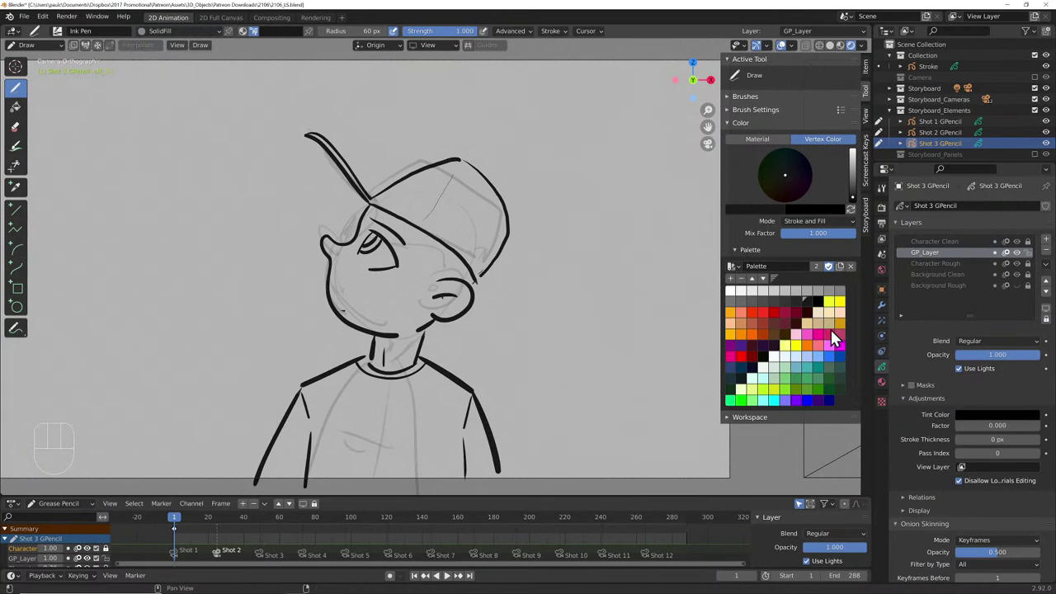
click(806, 293)
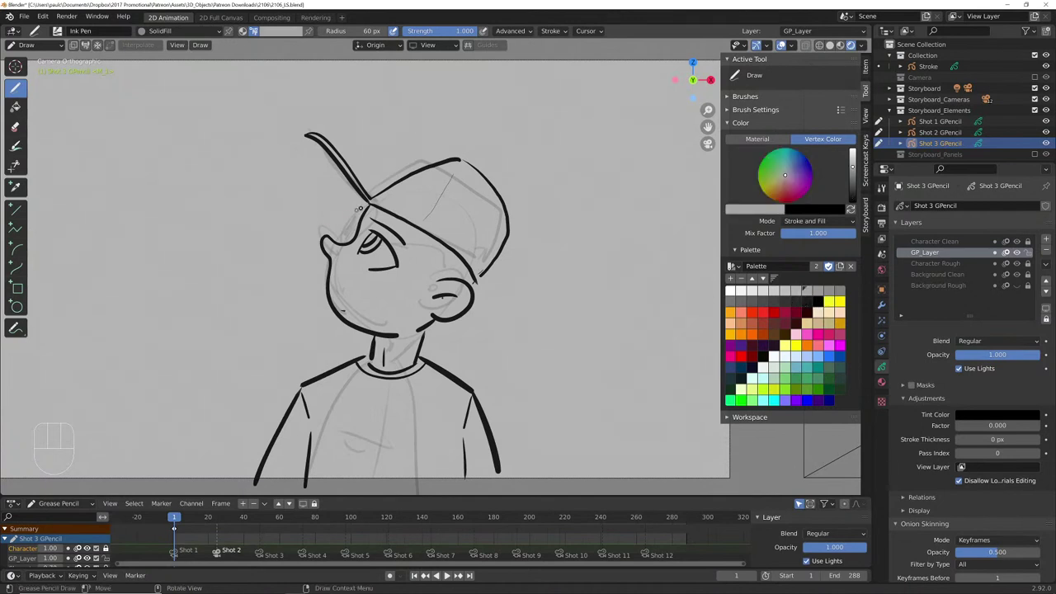
drag(370, 203, 404, 216)
mouse_move(459, 289)
mouse_down()
mouse_move(445, 313)
mouse_move(416, 301)
mouse_move(404, 330)
mouse_move(495, 449)
mouse_move(429, 371)
mouse_move(330, 387)
mouse_move(256, 480)
mouse_up()
mouse_move(320, 380)
mouse_down()
mouse_move(372, 350)
mouse_move(330, 313)
mouse_move(330, 268)
mouse_up()
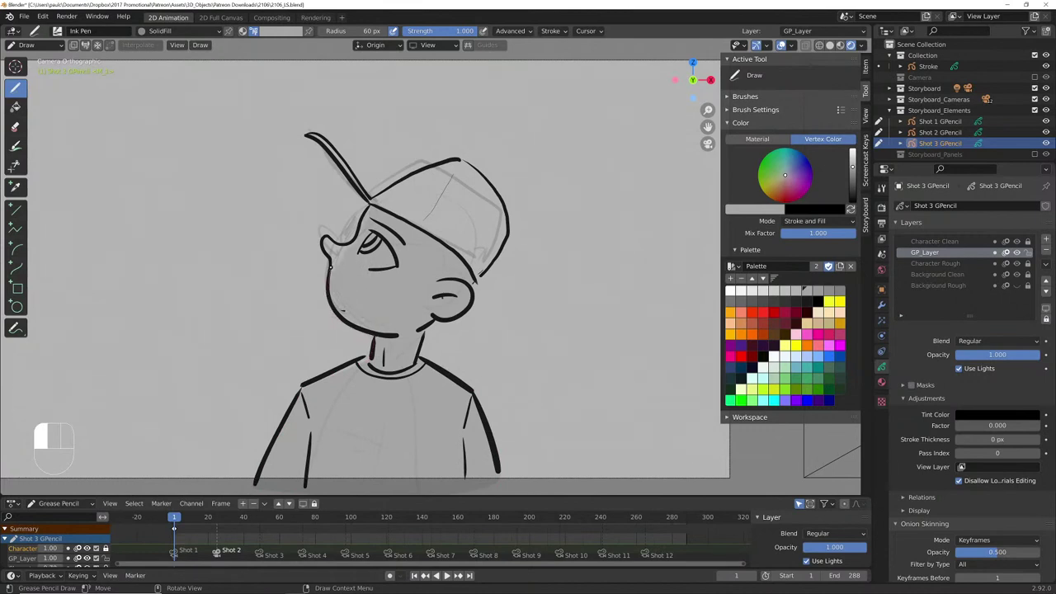
drag(360, 208, 362, 206)
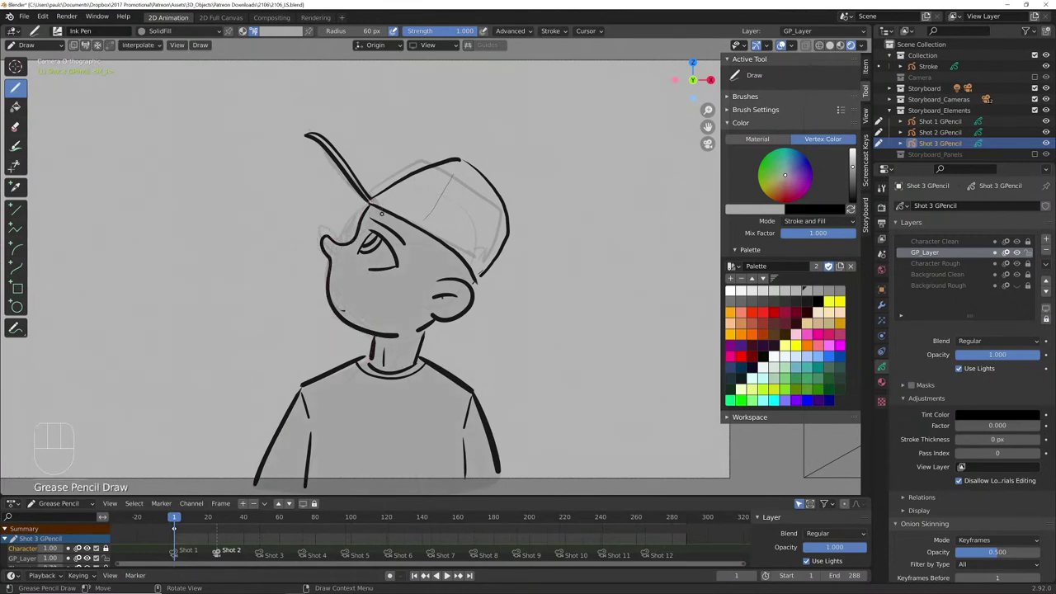
- Fill the cap's crown and brim with a dark grey palette colour
click(750, 302)
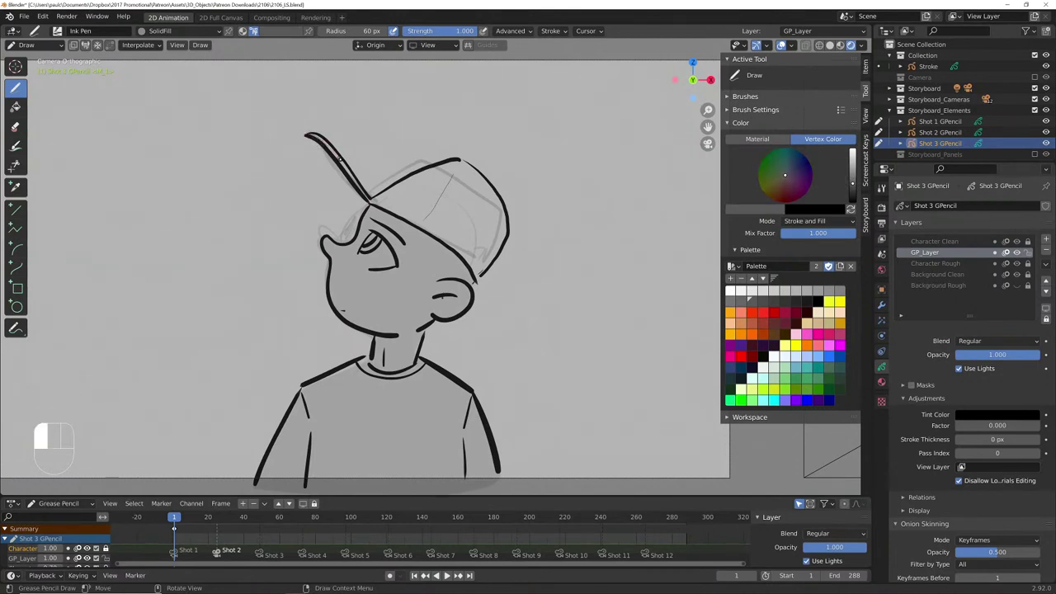
mouse_move(368, 194)
mouse_down()
mouse_move(457, 158)
mouse_move(511, 217)
mouse_move(508, 248)
mouse_move(474, 285)
mouse_move(453, 248)
mouse_move(366, 203)
mouse_up()
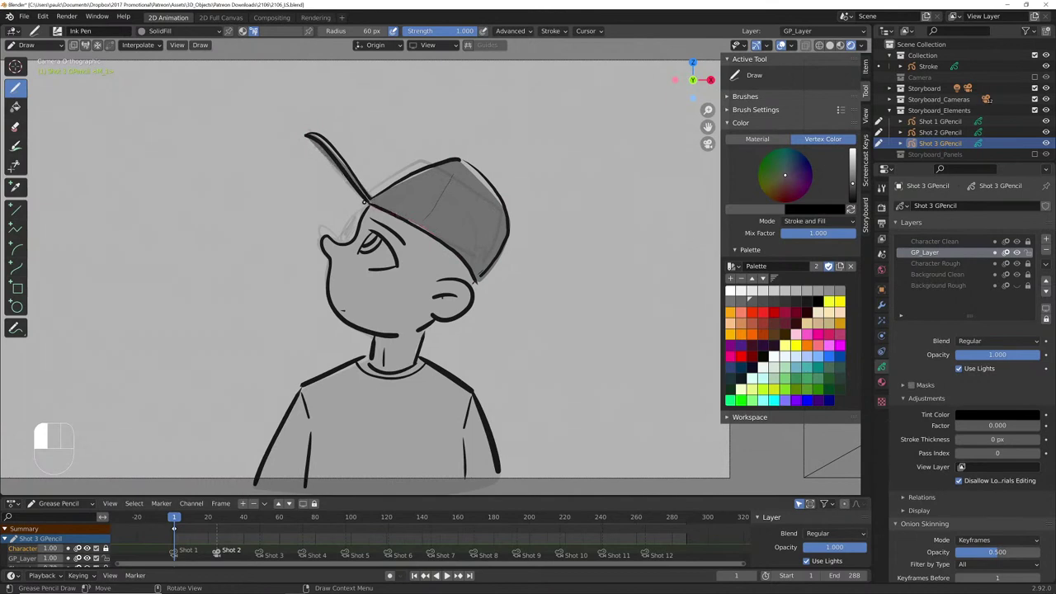
drag(299, 130, 302, 131)
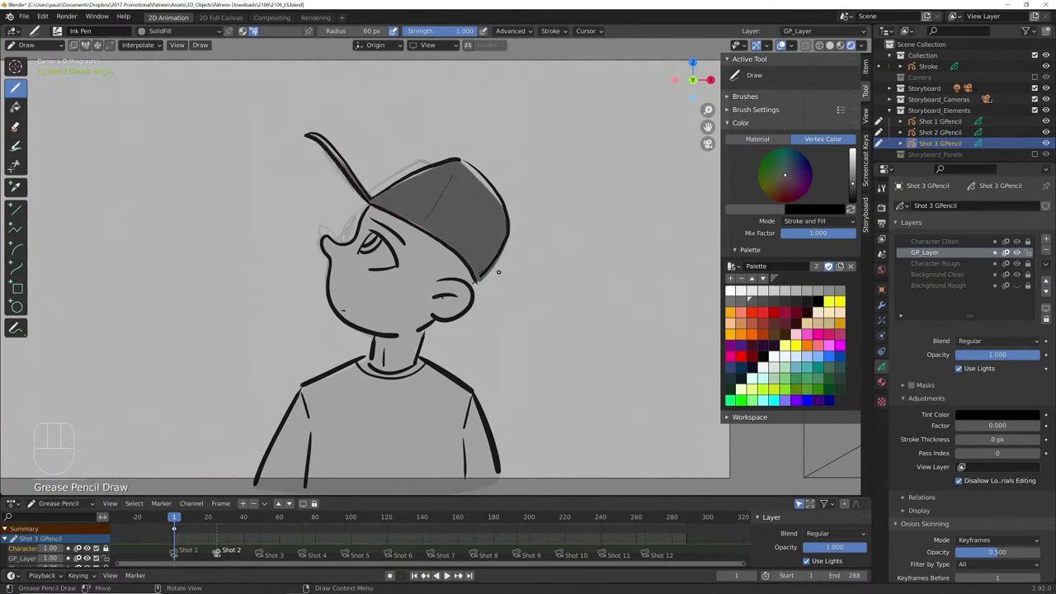
- Paint the eye with a white eyeball, grey iris, black pupil and small white highlight
click(740, 290)
mouse_move(397, 258)
mouse_down()
mouse_move(383, 240)
mouse_move(358, 263)
mouse_move(357, 250)
mouse_up()
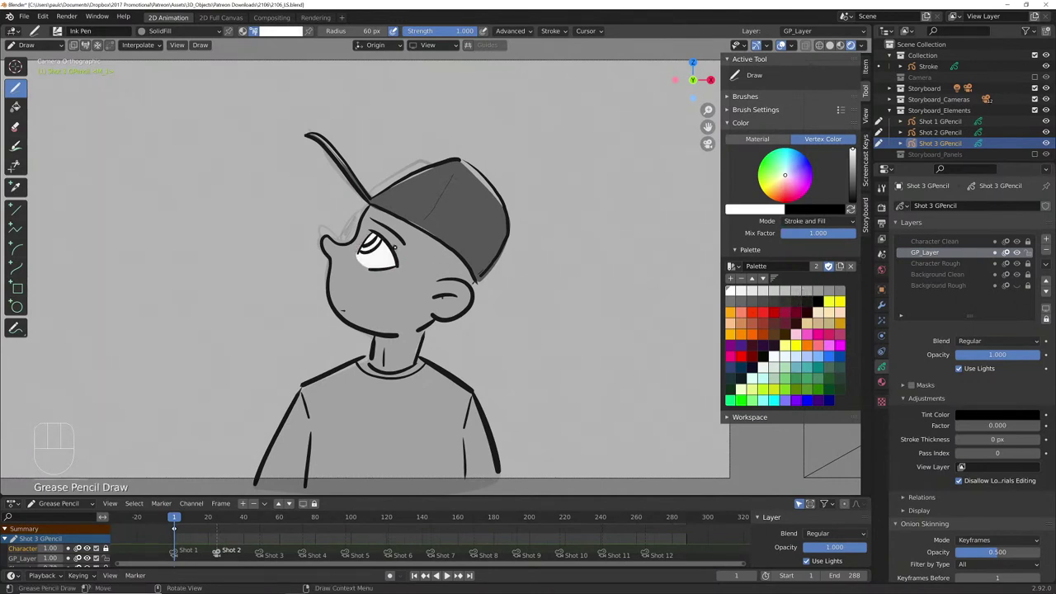
mouse_move(380, 241)
mouse_down()
mouse_move(364, 242)
mouse_move(379, 231)
mouse_move(371, 236)
mouse_up()
click(817, 292)
click(818, 303)
click(729, 290)
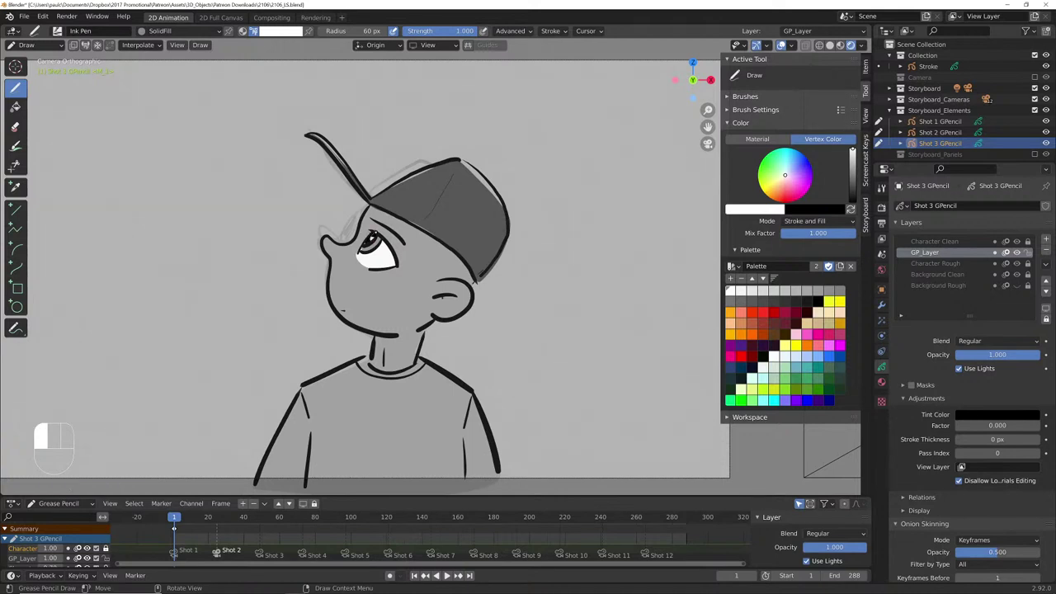
click(388, 260)
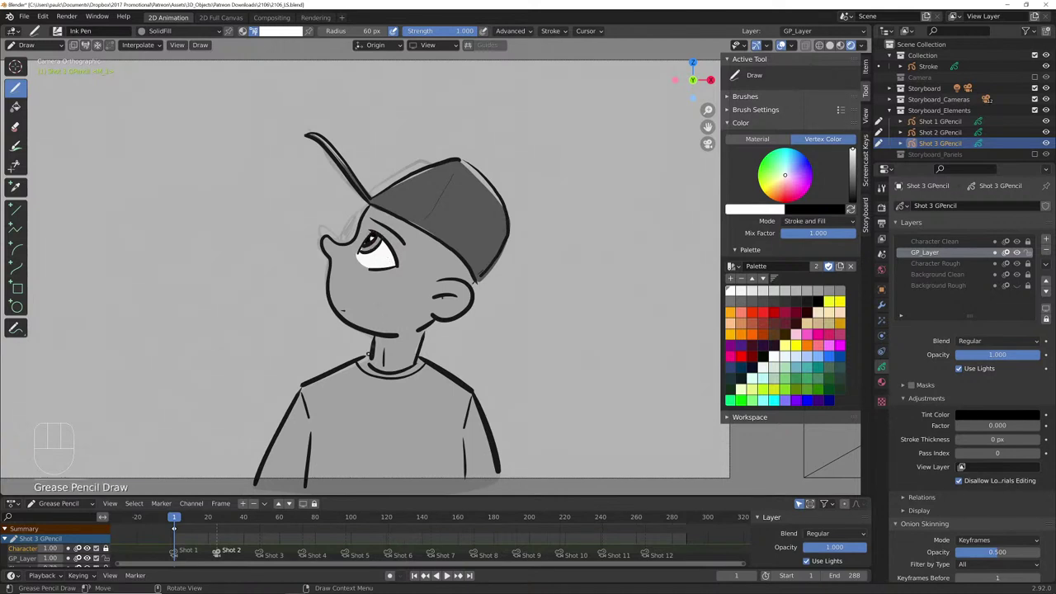
- Fill the shirt, including its collar and sleeves, with a light blue palette colour
click(761, 291)
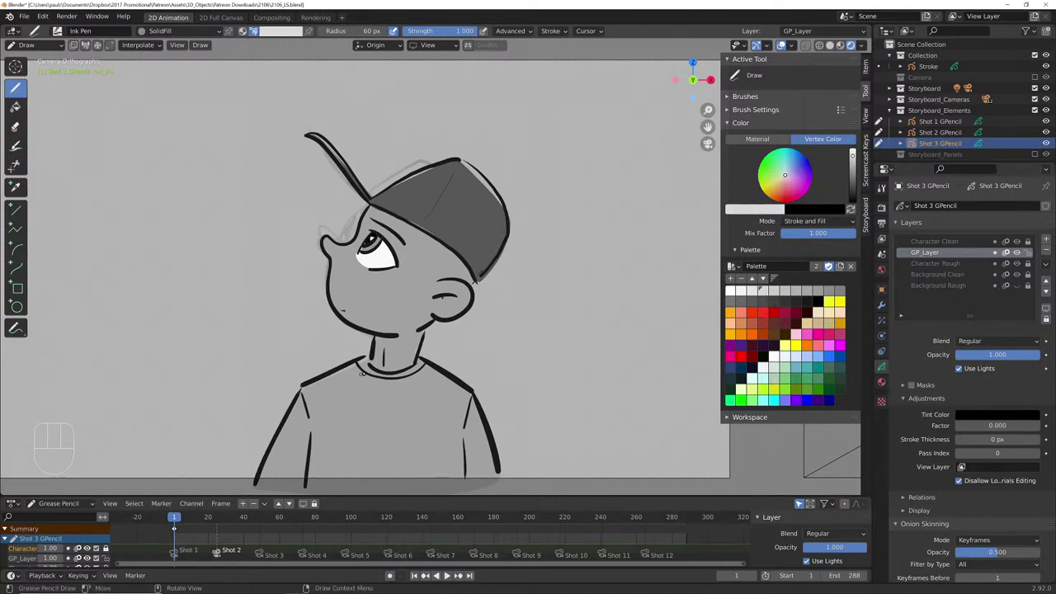
click(794, 358)
mouse_move(366, 359)
mouse_down()
mouse_move(422, 360)
mouse_move(459, 382)
mouse_move(498, 454)
mouse_move(499, 492)
mouse_move(414, 499)
mouse_move(239, 487)
mouse_move(303, 382)
mouse_up()
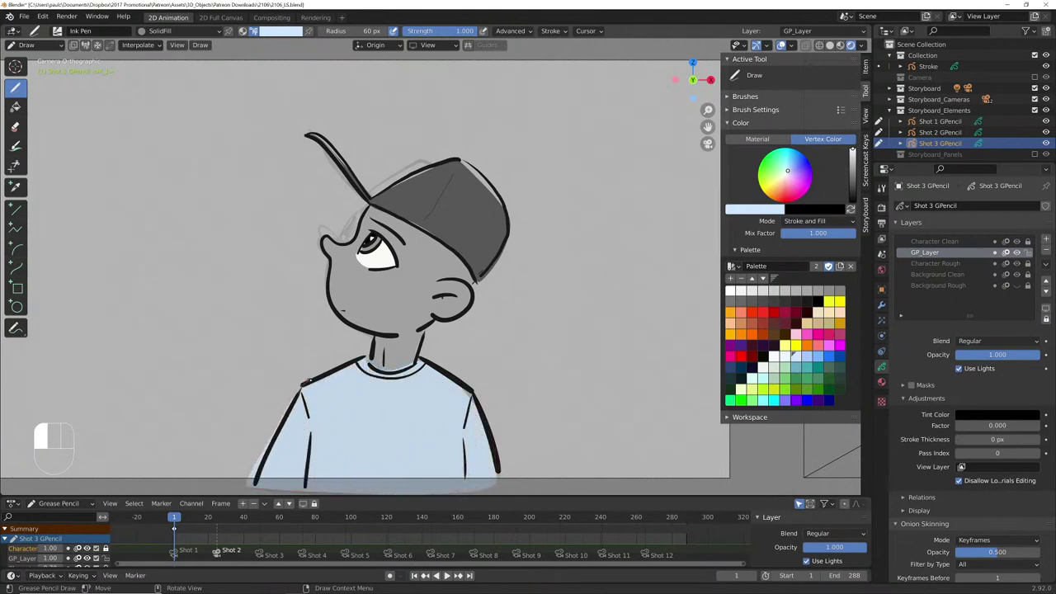
drag(360, 363, 368, 363)
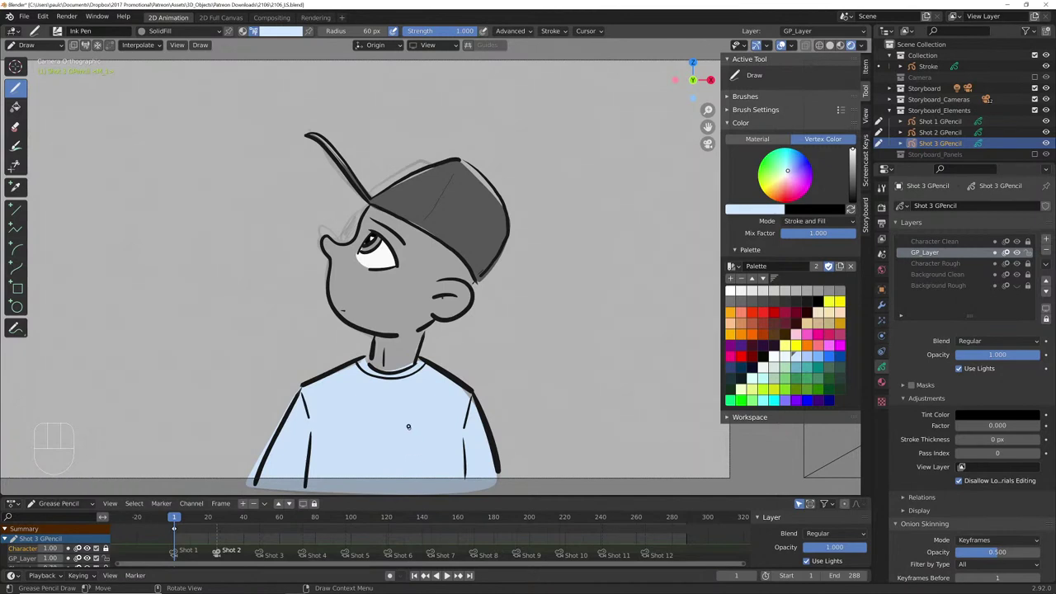
- Snap the 3D cursor to the character's linked silhouette stroke and display the cursor in the Draw mode viewport
key(Tab)
click(458, 319)
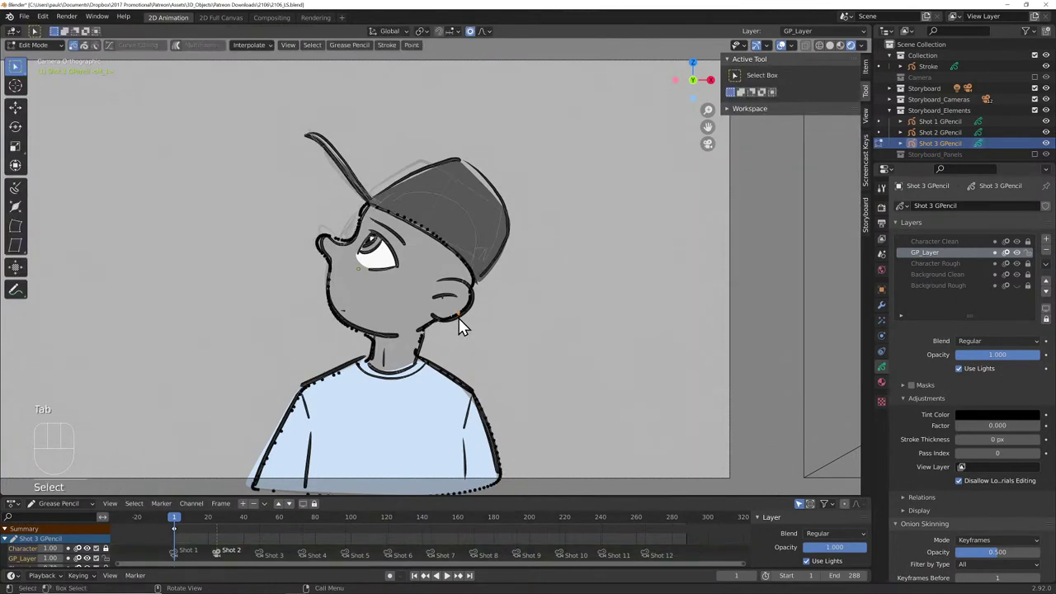
key(l)
key(shift+s)
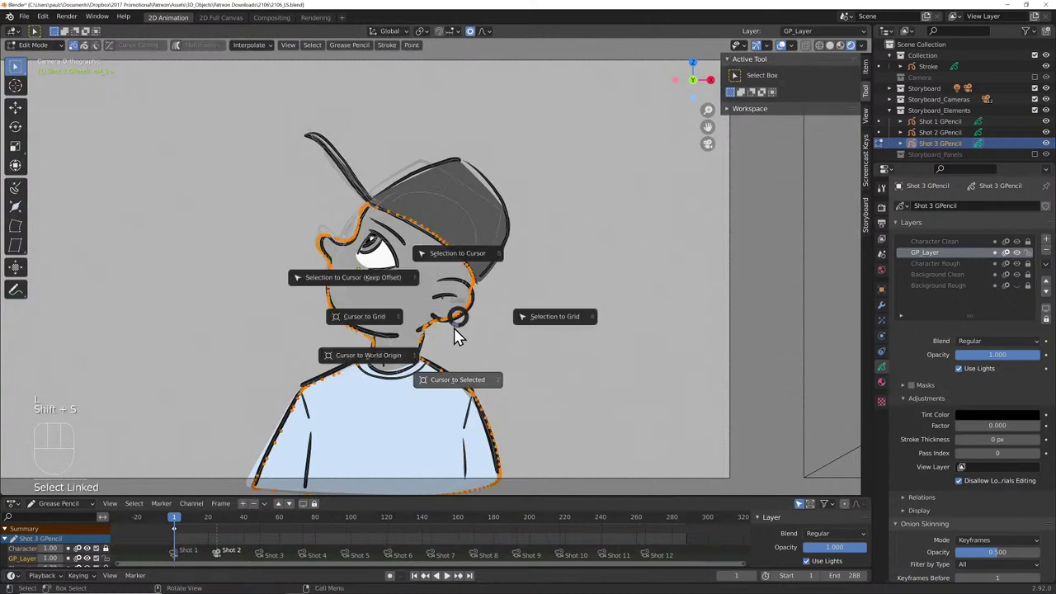
click(458, 380)
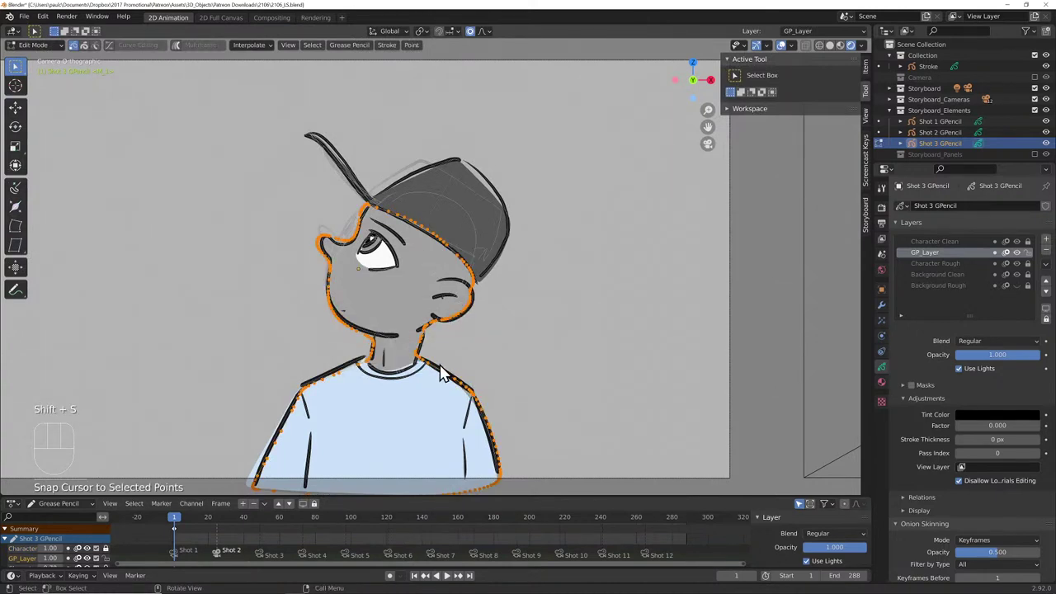
key(Tab)
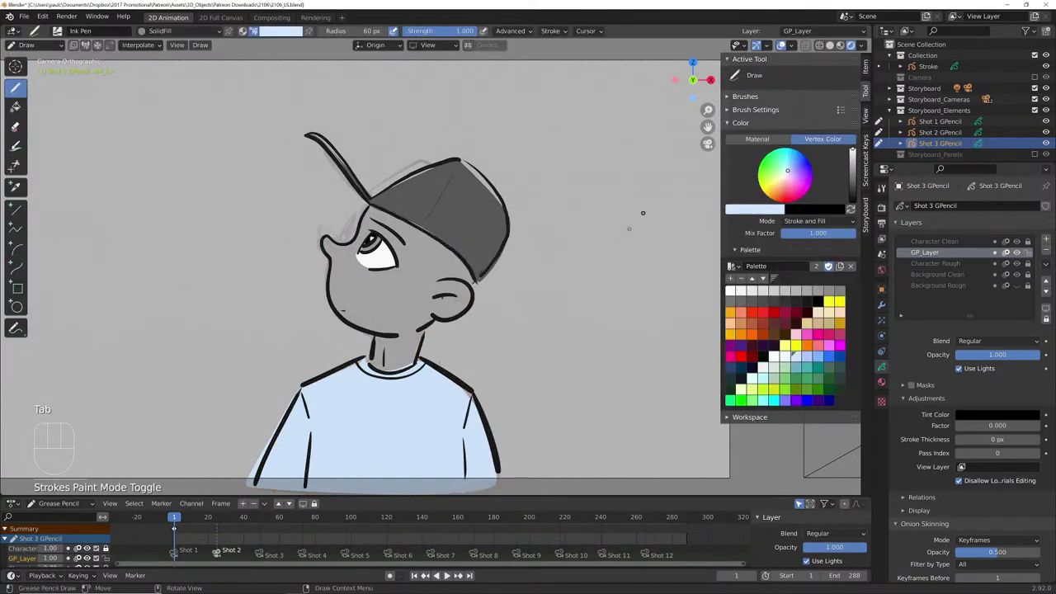
click(791, 46)
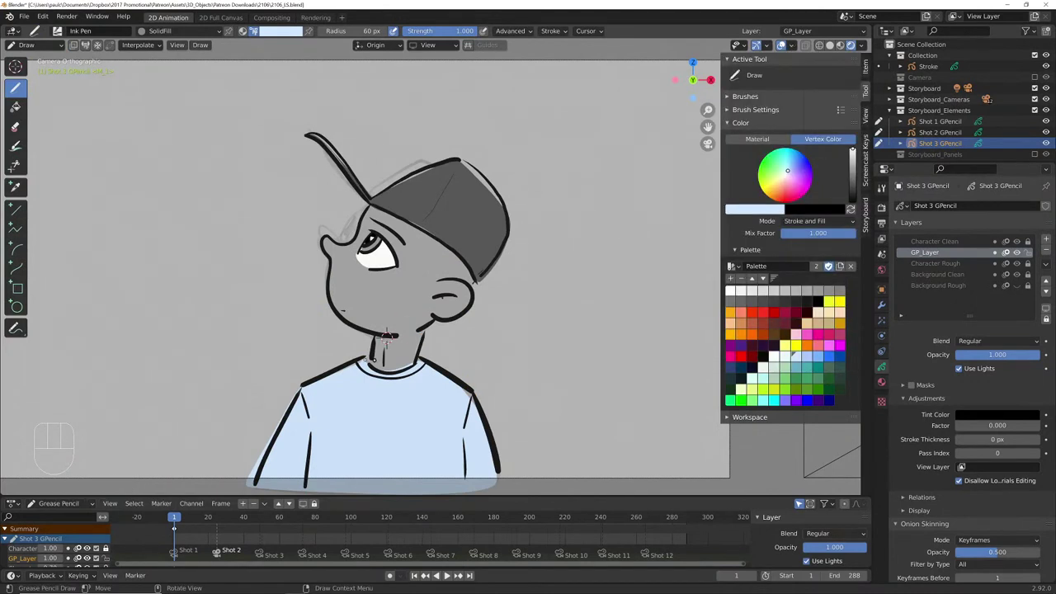
- Switch to Object Mode, check the viewport's scene lighting options, and add a point light at the 3D cursor
click(27, 45)
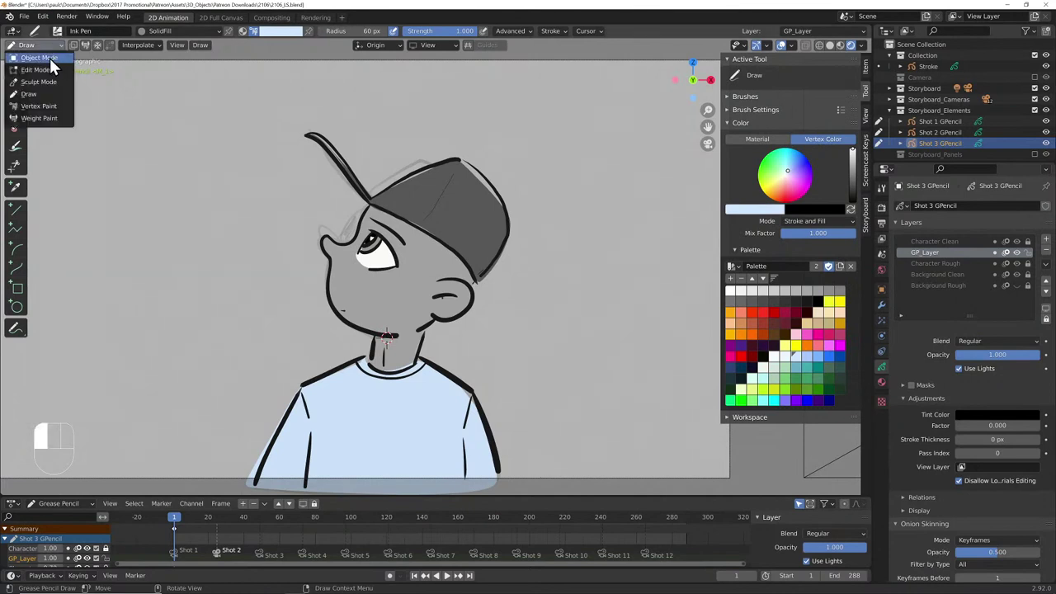
click(49, 58)
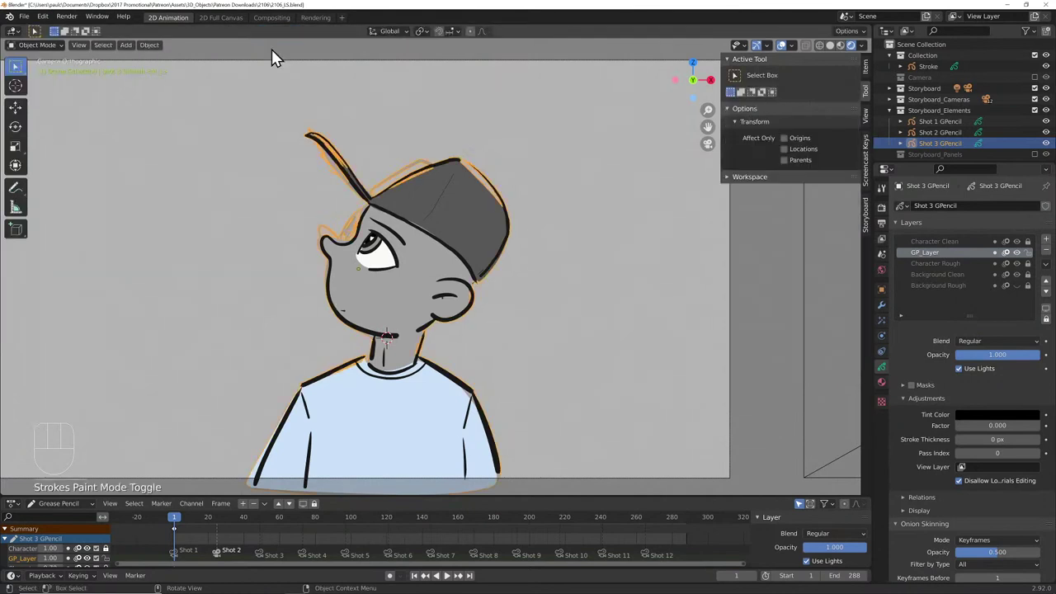
click(862, 44)
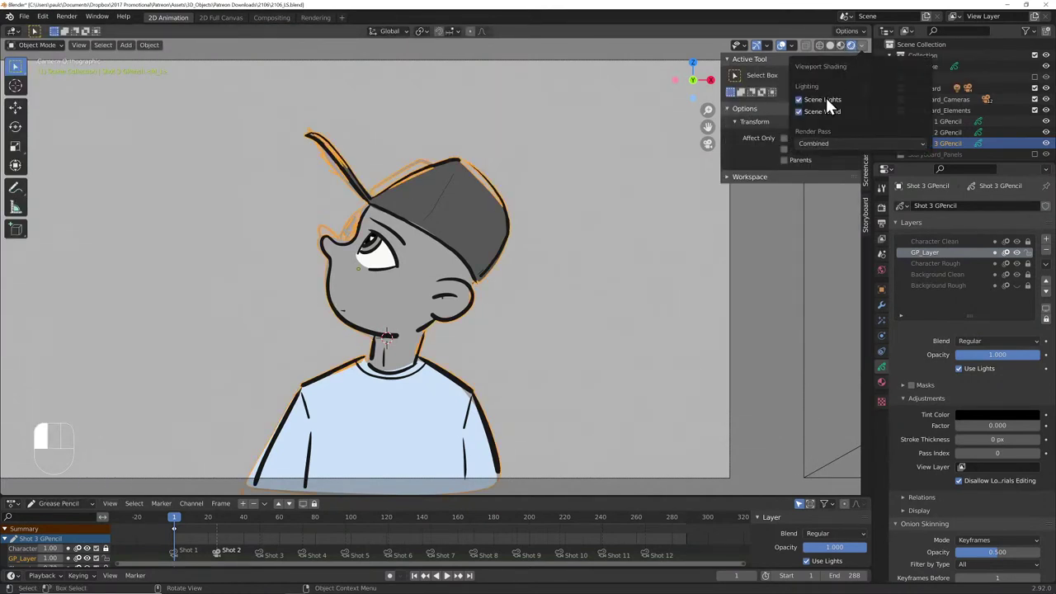
click(774, 115)
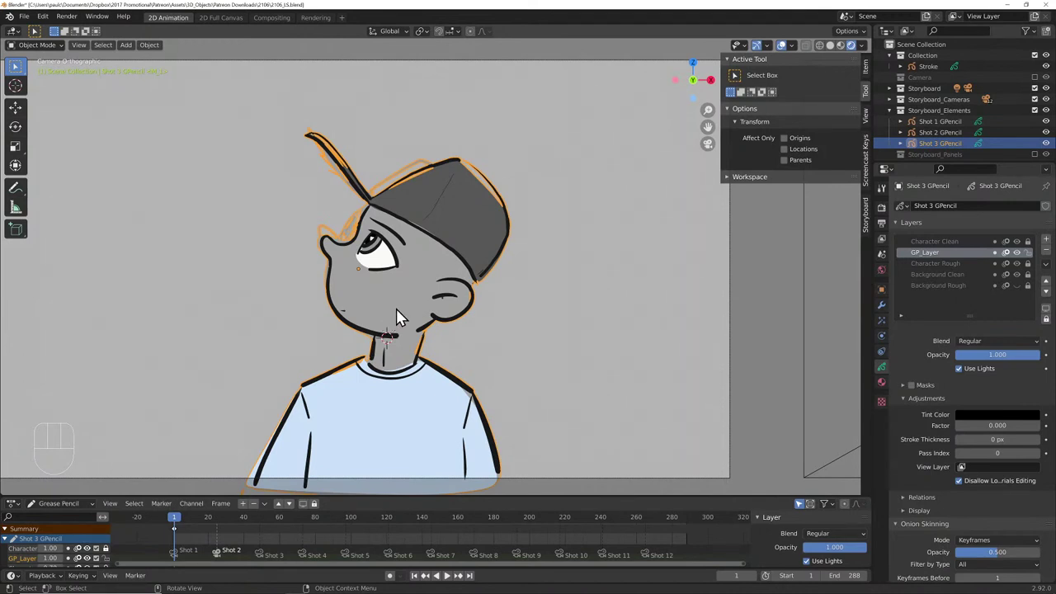
key(shift+a)
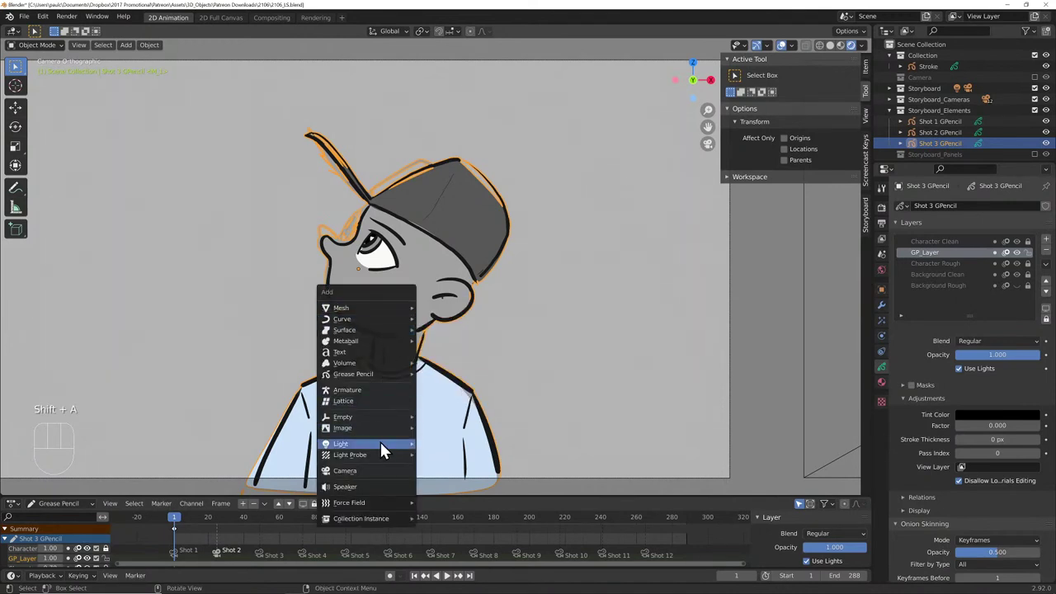
mouse_move(381, 443)
click(450, 444)
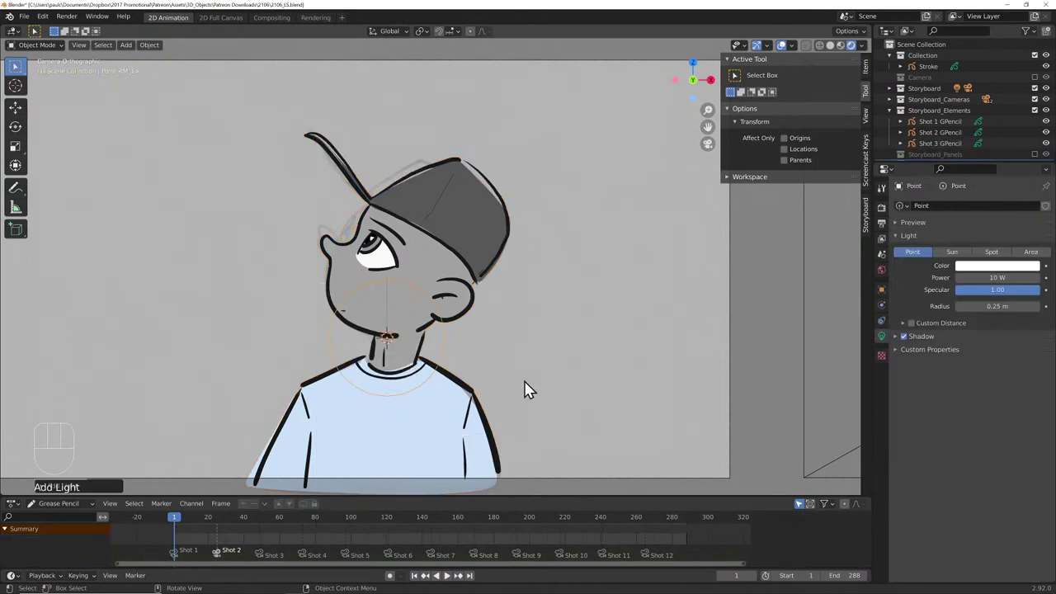
- Set the point light's power to 50 W
click(1005, 277)
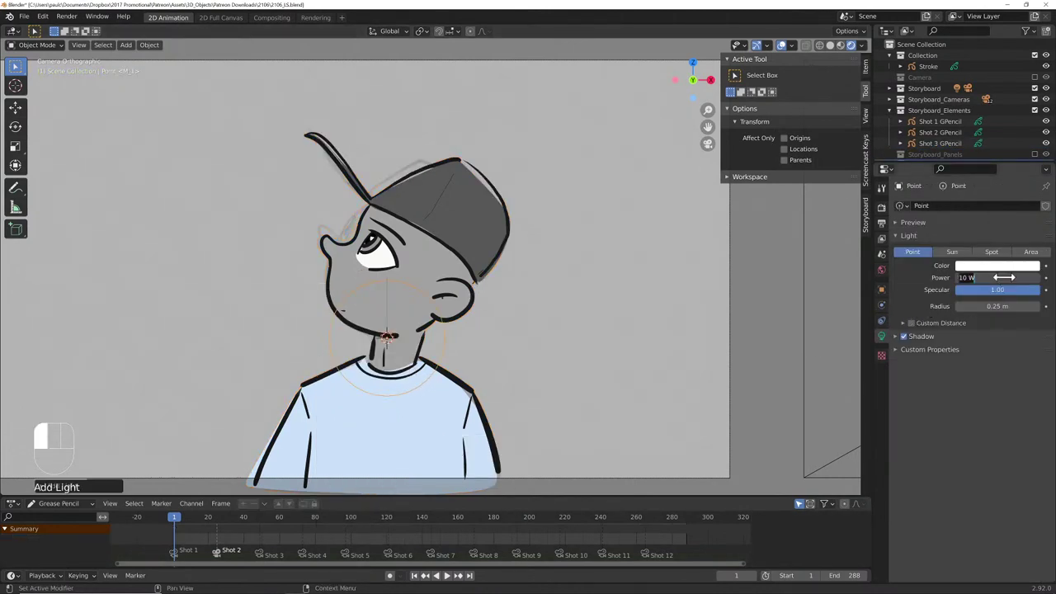
click(1000, 279)
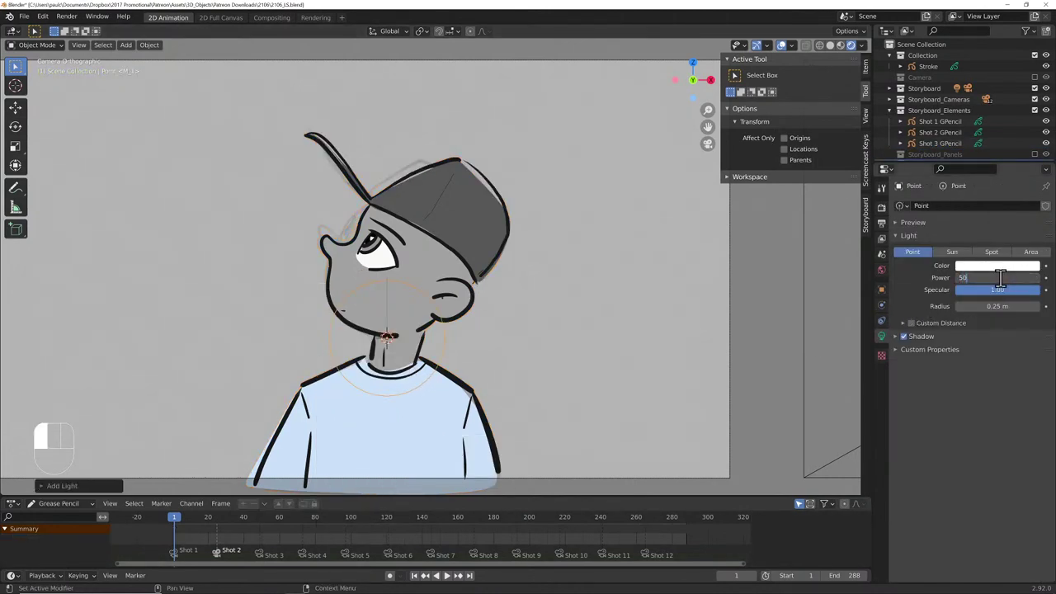
text(50)
key(Return)
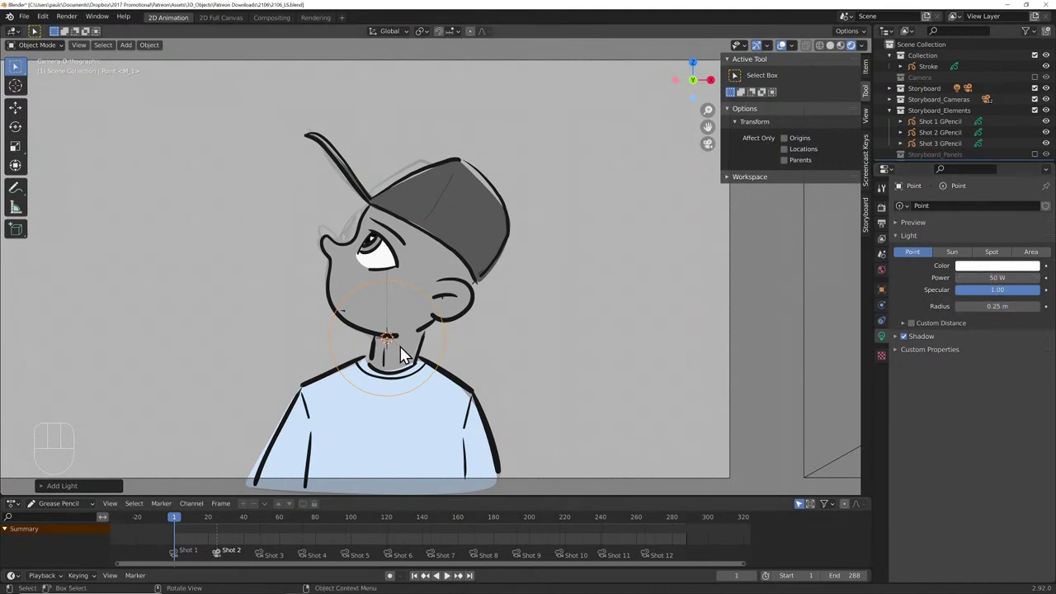
- Move the point light about 0.95 m along negative Y in front of the character and set its power to 10 W
key(g)
key(y)
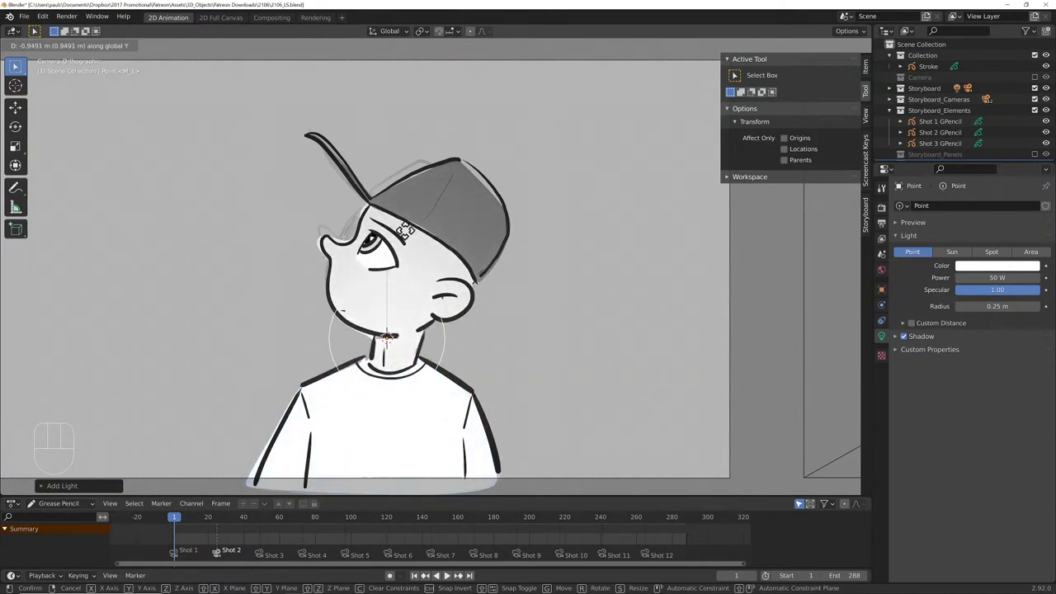
click(406, 248)
drag(985, 277, 1002, 277)
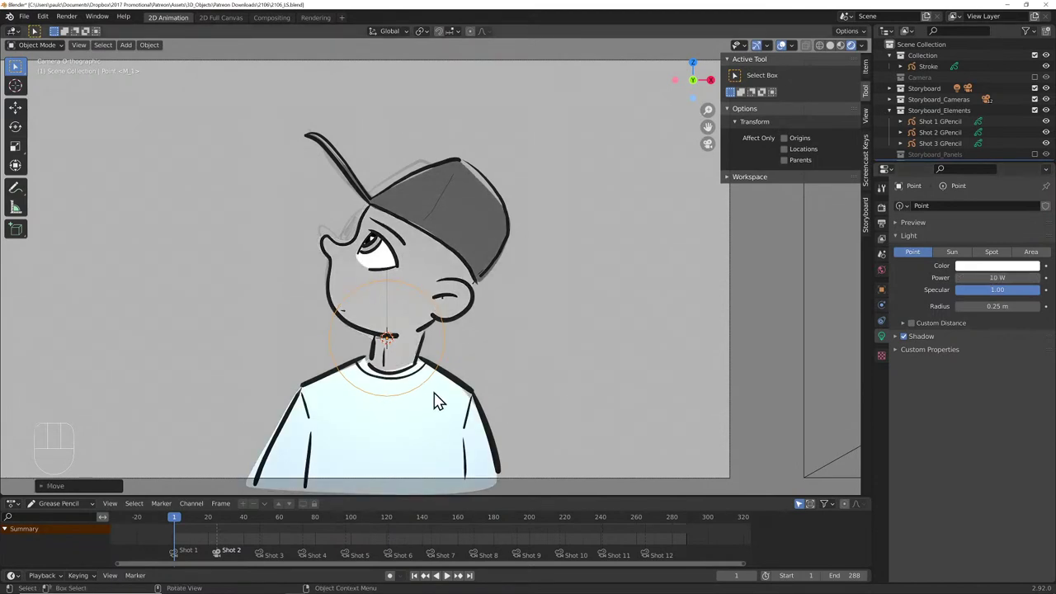
- Reposition the point light from the neck up to the nose and set its power to 26.1 W
key(g)
click(408, 311)
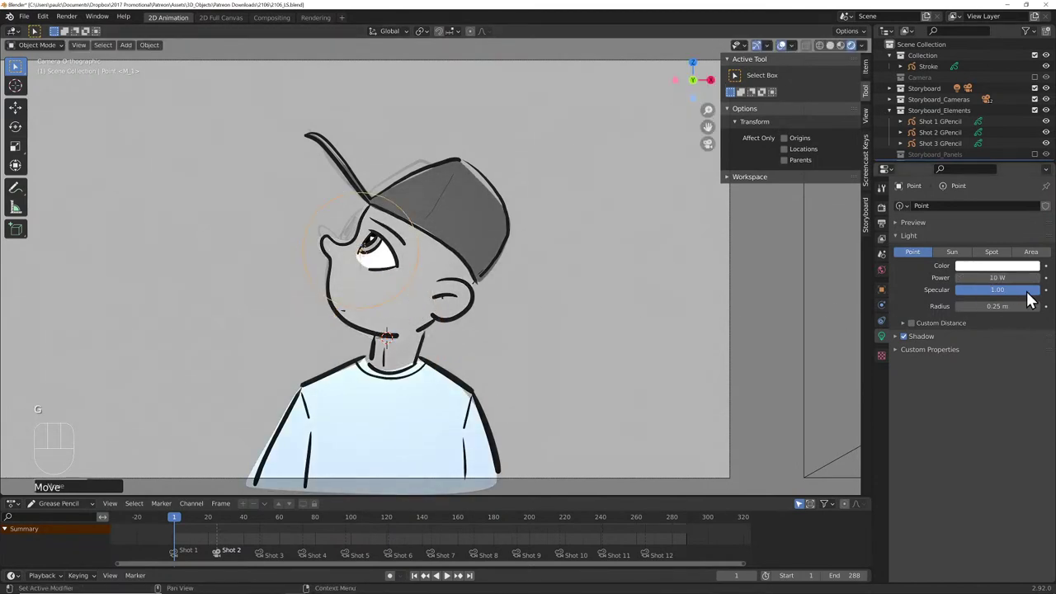
drag(998, 277, 1015, 277)
key(g)
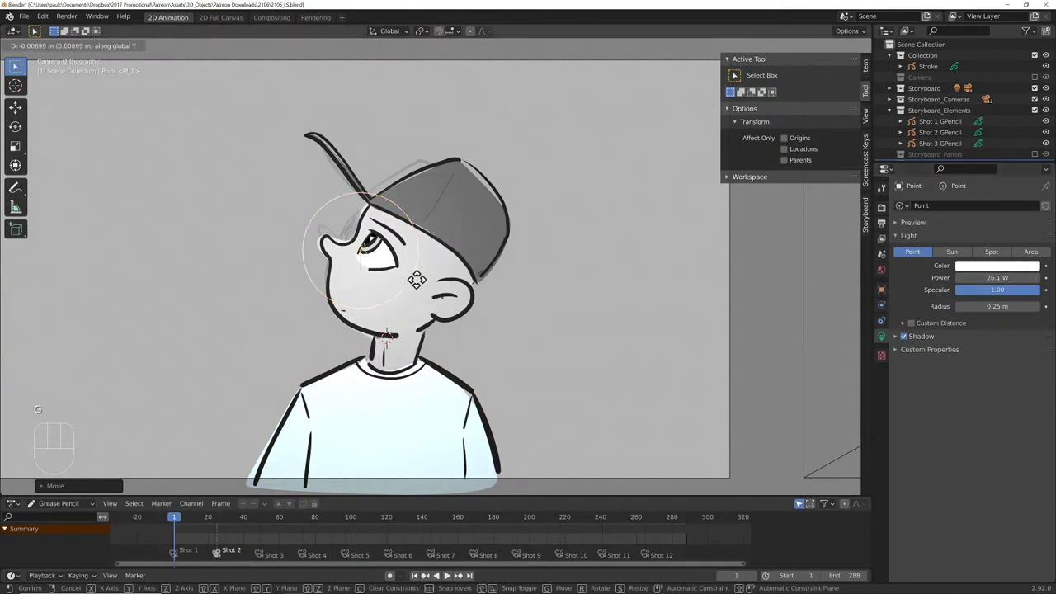
right_click(419, 264)
key(g)
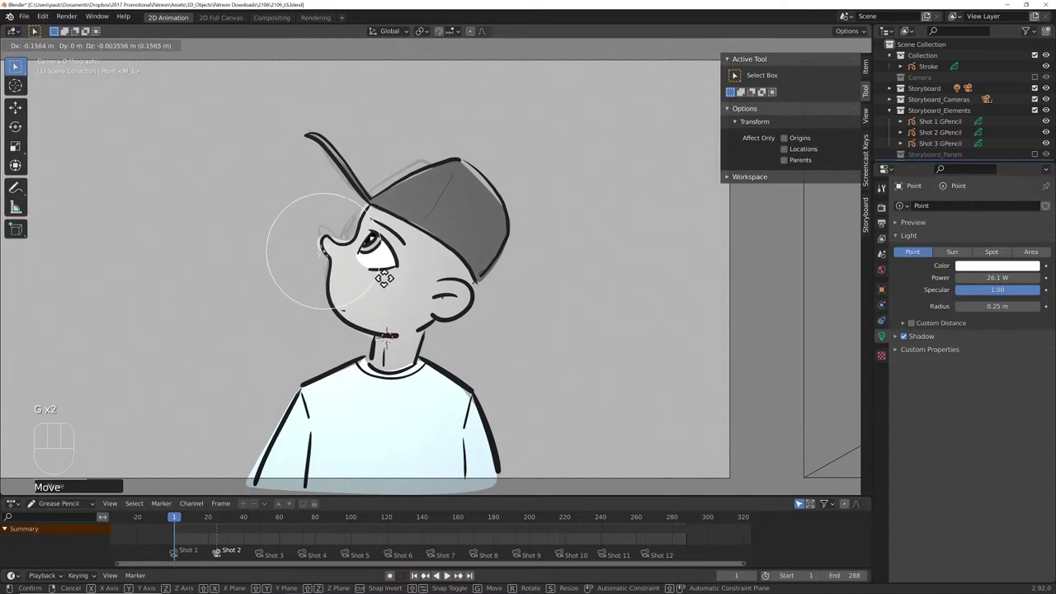
right_click(387, 278)
- Tint the point light warm yellow with hue 0.112 and saturation 0.594, and reposition it over the character's eye
click(997, 265)
drag(992, 175, 972, 169)
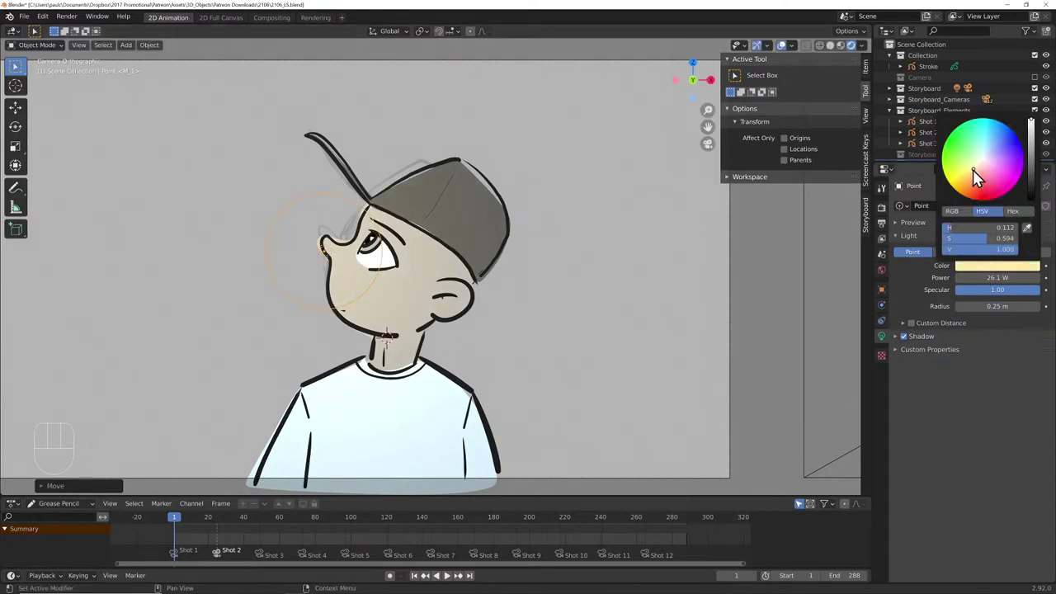
key(g)
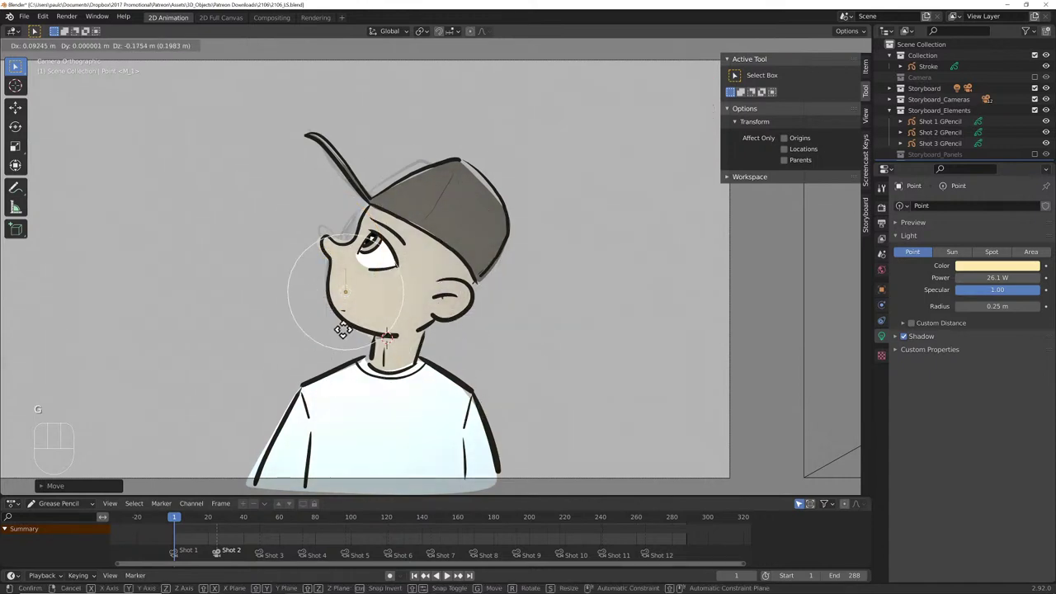
click(370, 289)
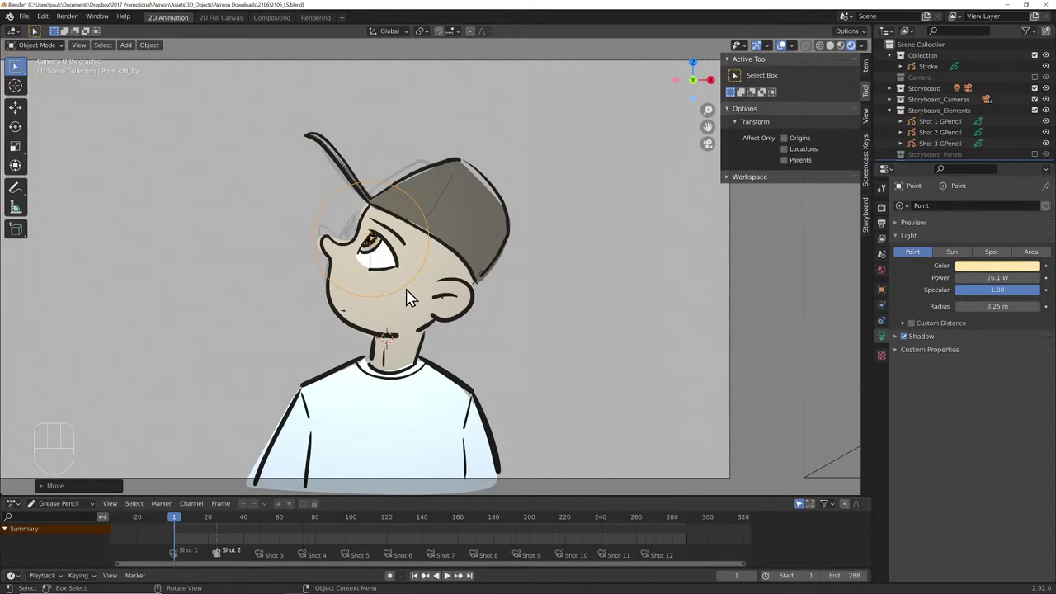
- Shift the warm light up beside the brow below the cap's brim, and set its power to 47.2 W
key(g)
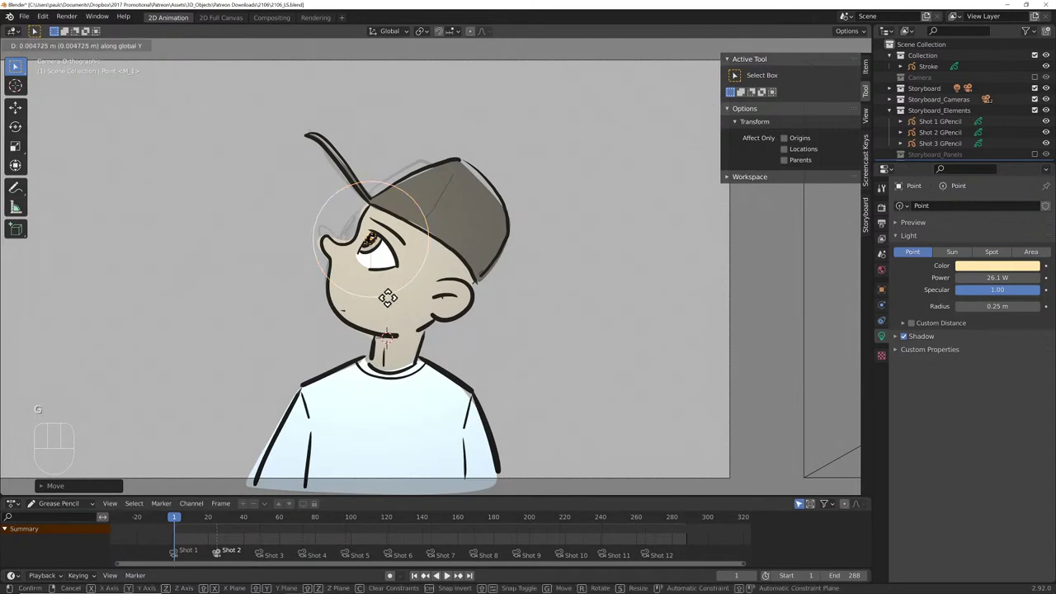
right_click(381, 301)
key(g)
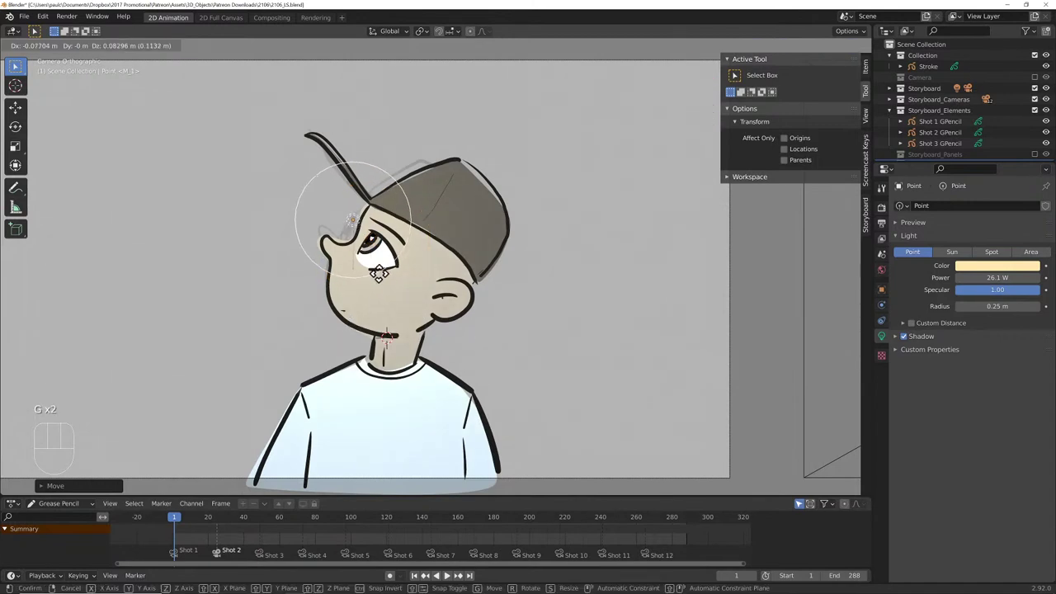
click(387, 282)
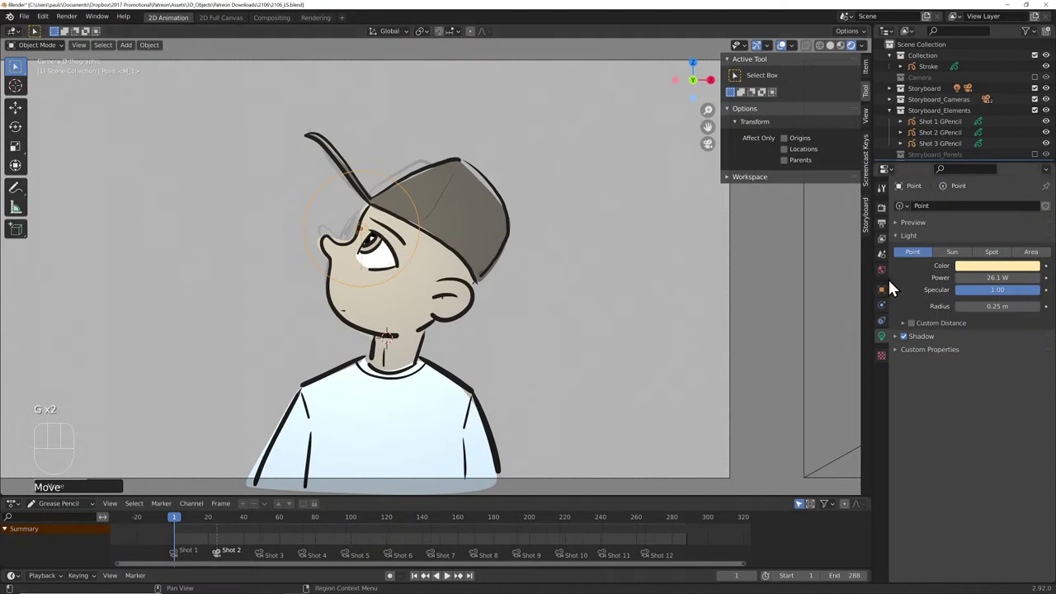
drag(973, 277, 1002, 278)
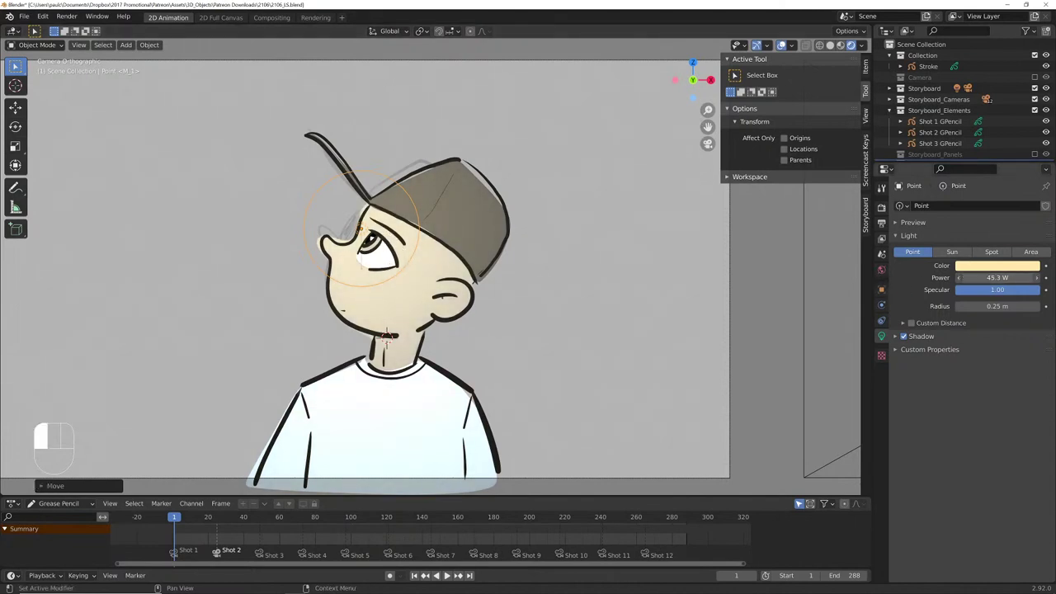
- Duplicate the warm light down to the shirt sleeve below the ear, colour the copy purple and set its power to 32.2 W
key(shift+d)
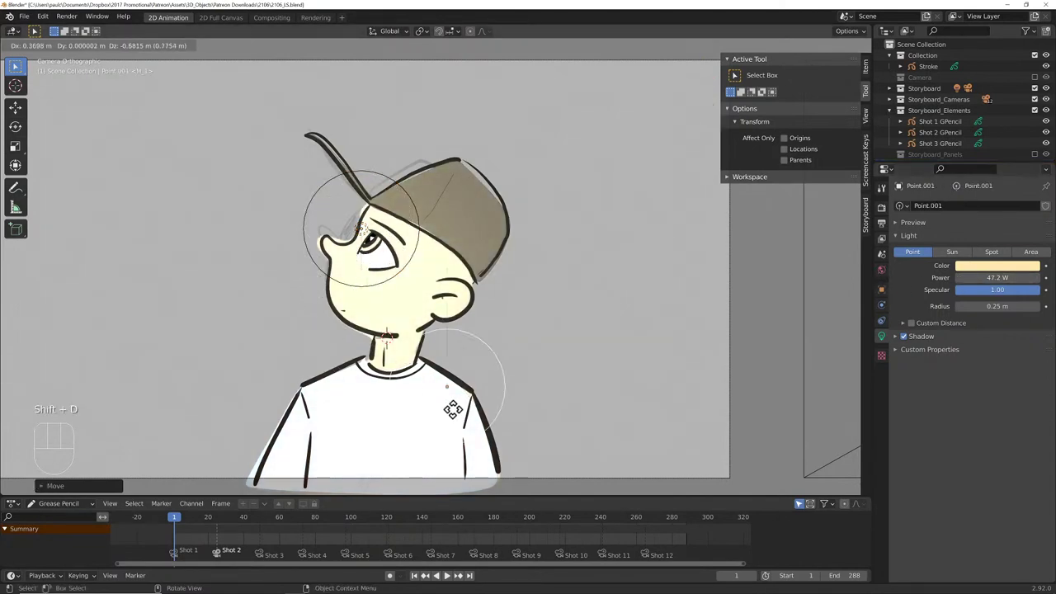
click(471, 467)
click(994, 266)
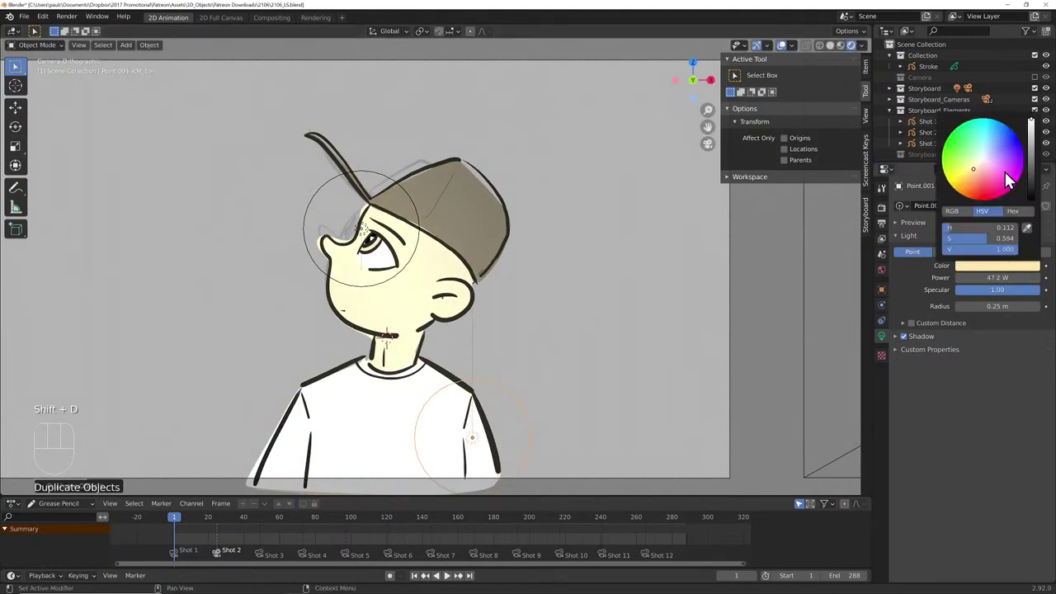
click(1015, 163)
drag(998, 277, 986, 277)
- Move the purple light about 0.82 m along negative Y and set its radius to 0.66 m
key(g)
key(y)
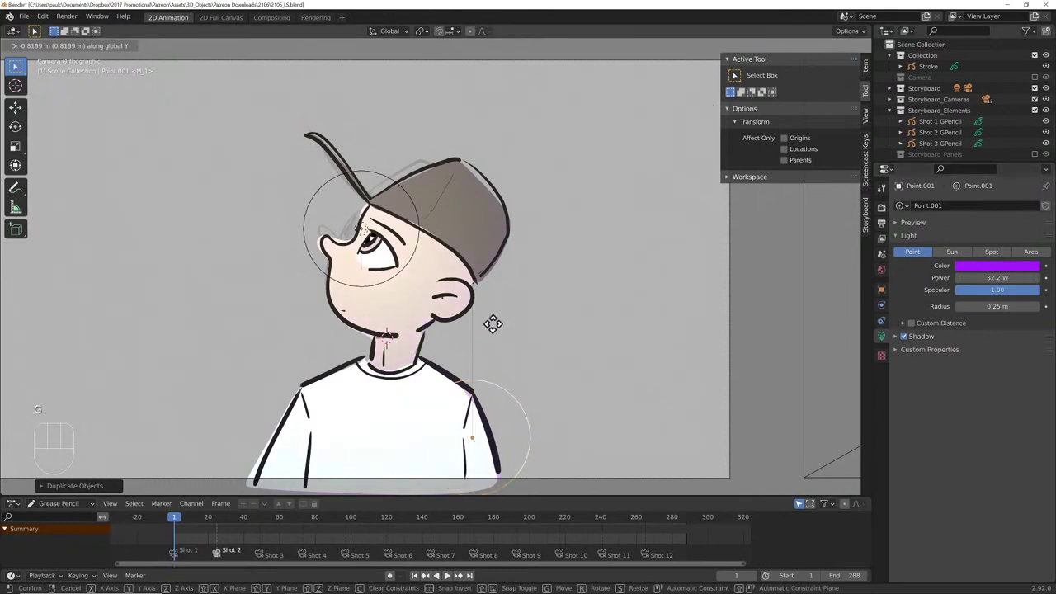
click(504, 345)
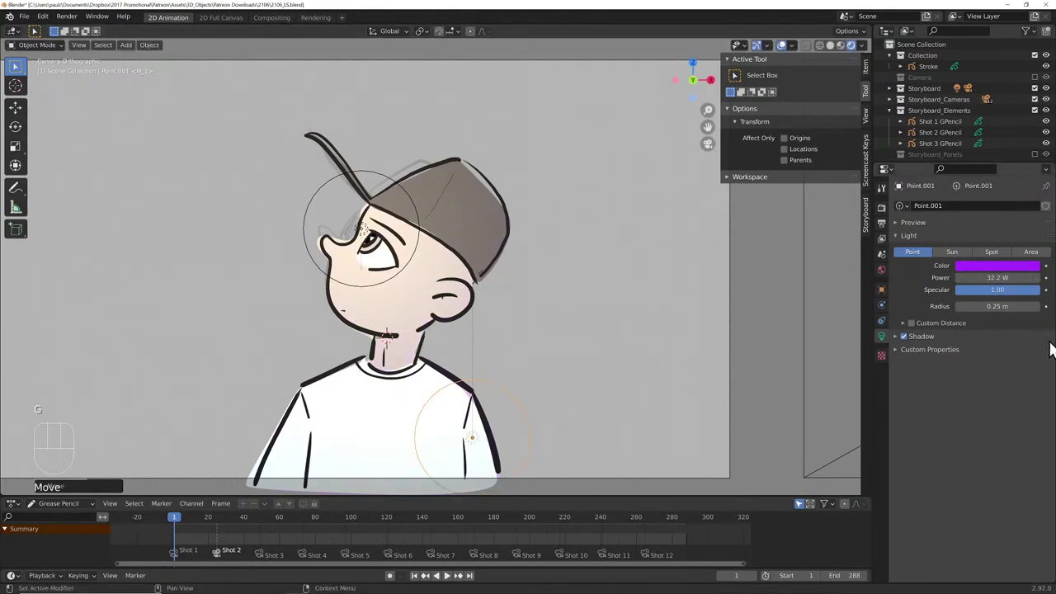
drag(983, 305, 1027, 306)
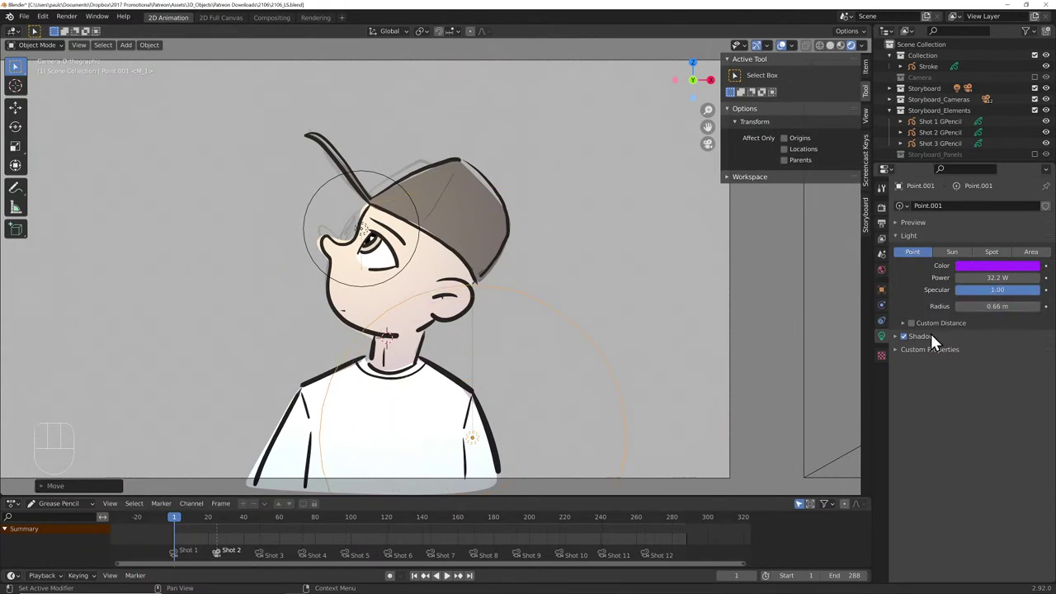
- Darken the light's colour to deep purple, adjust its depth along Y and move it up to the character's shoulder
click(980, 265)
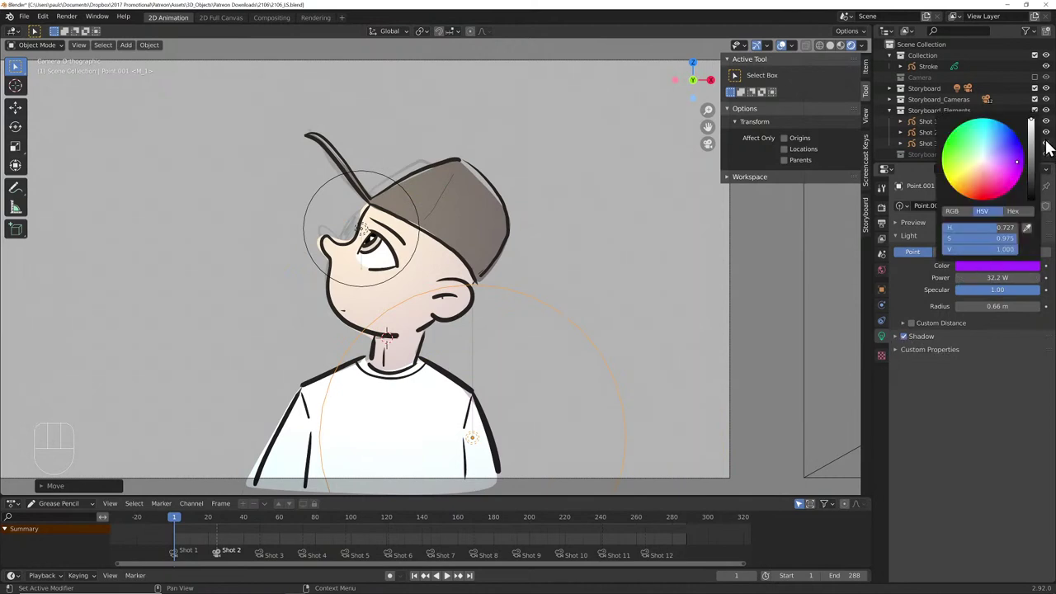
drag(1030, 170, 1031, 191)
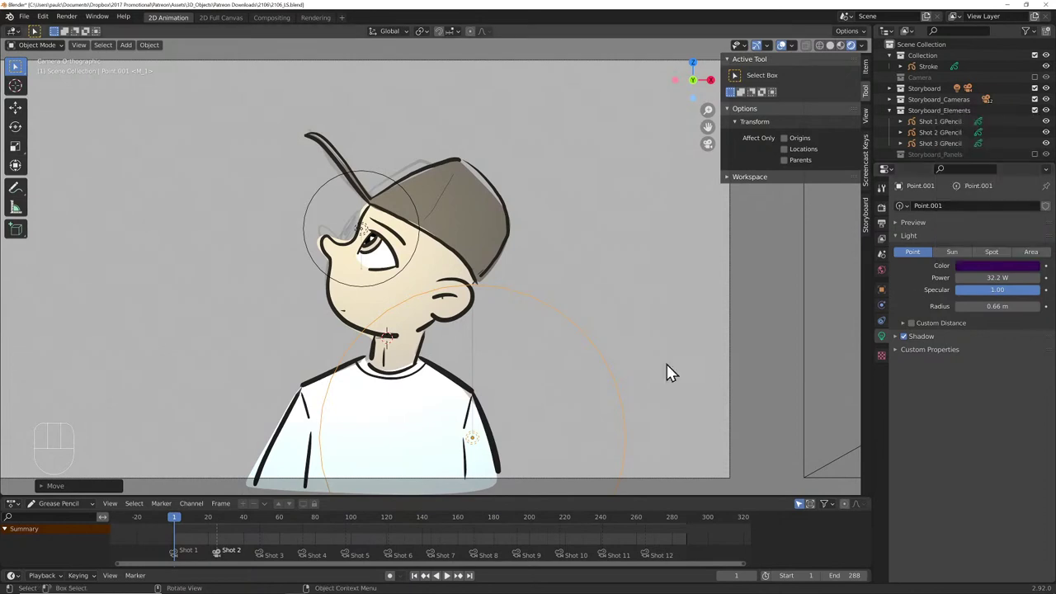
key(g)
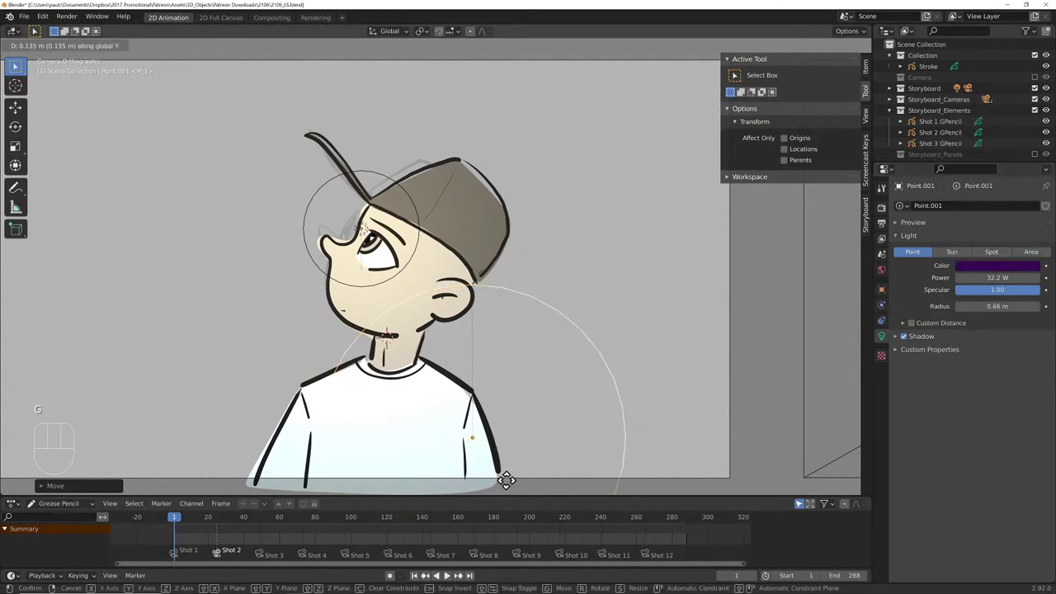
click(521, 472)
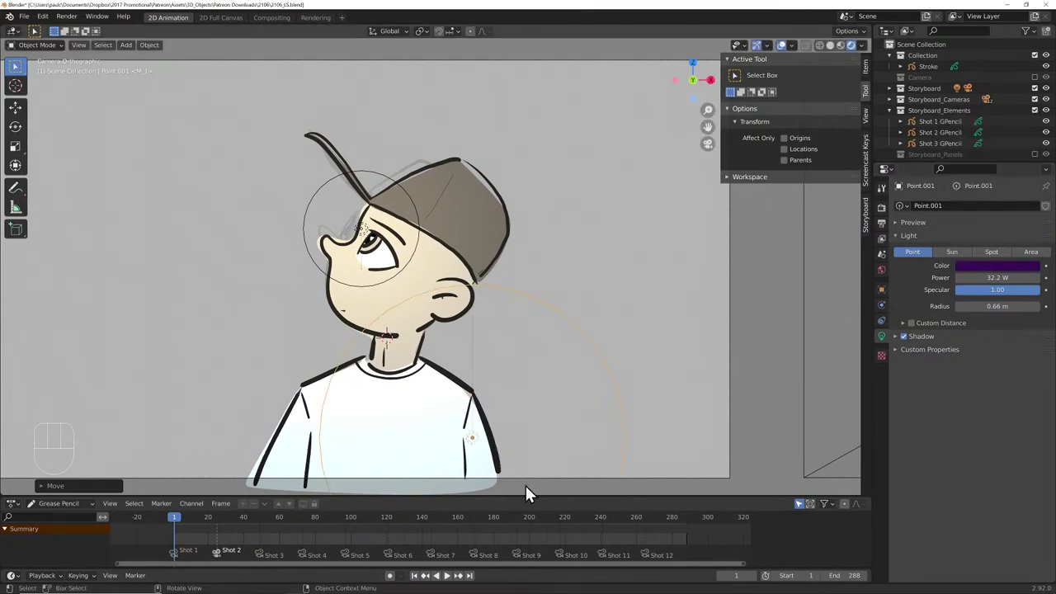
key(g)
click(518, 415)
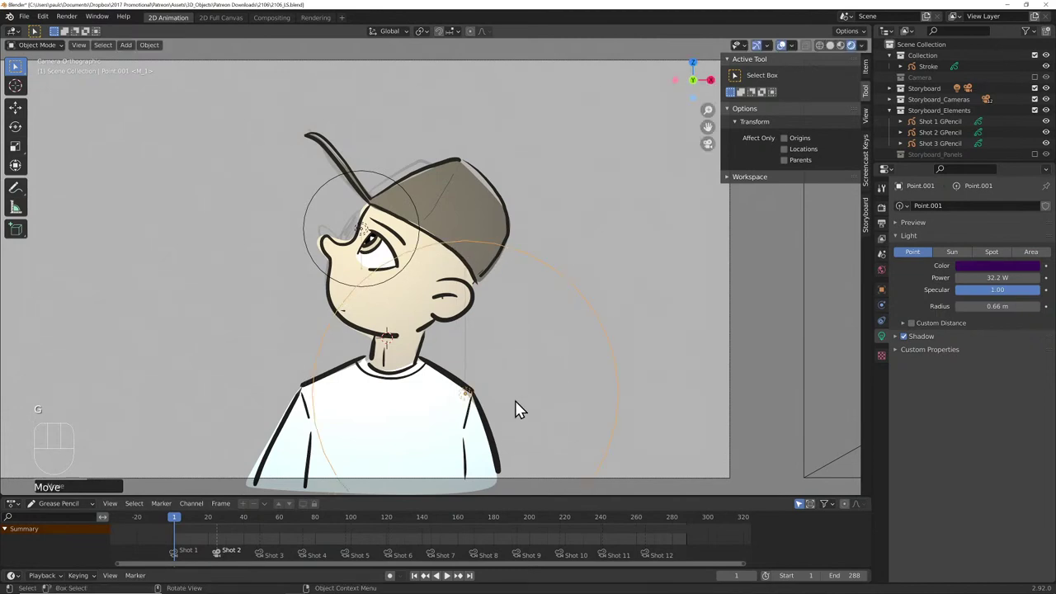
- Turn on the Storyboard_Panels collection to show the panels behind the drawings
scroll(510, 360, down, 2)
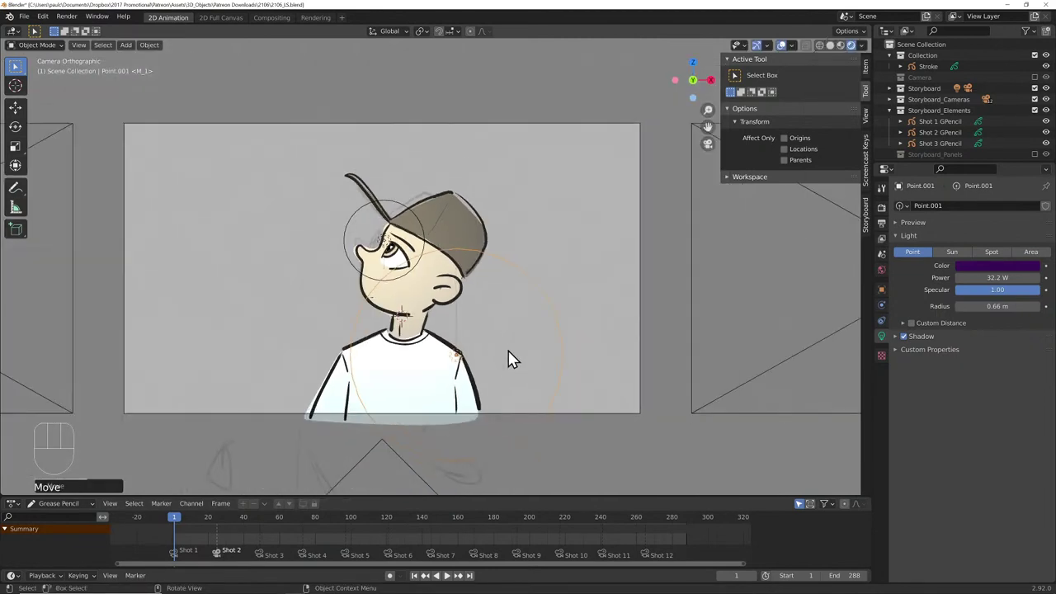
mouse_move(521, 338)
middle_down()
mouse_move(518, 351)
mouse_move(465, 375)
mouse_move(497, 305)
mouse_move(479, 393)
mouse_move(532, 354)
mouse_move(528, 346)
mouse_move(570, 379)
mouse_move(393, 326)
mouse_move(435, 327)
mouse_move(465, 337)
mouse_move(396, 332)
mouse_move(443, 349)
mouse_move(498, 342)
mouse_move(424, 293)
mouse_move(201, 311)
mouse_move(129, 335)
mouse_move(292, 361)
mouse_move(218, 361)
mouse_move(384, 283)
mouse_move(325, 272)
mouse_move(322, 282)
mouse_move(355, 292)
middle_up()
click(1034, 154)
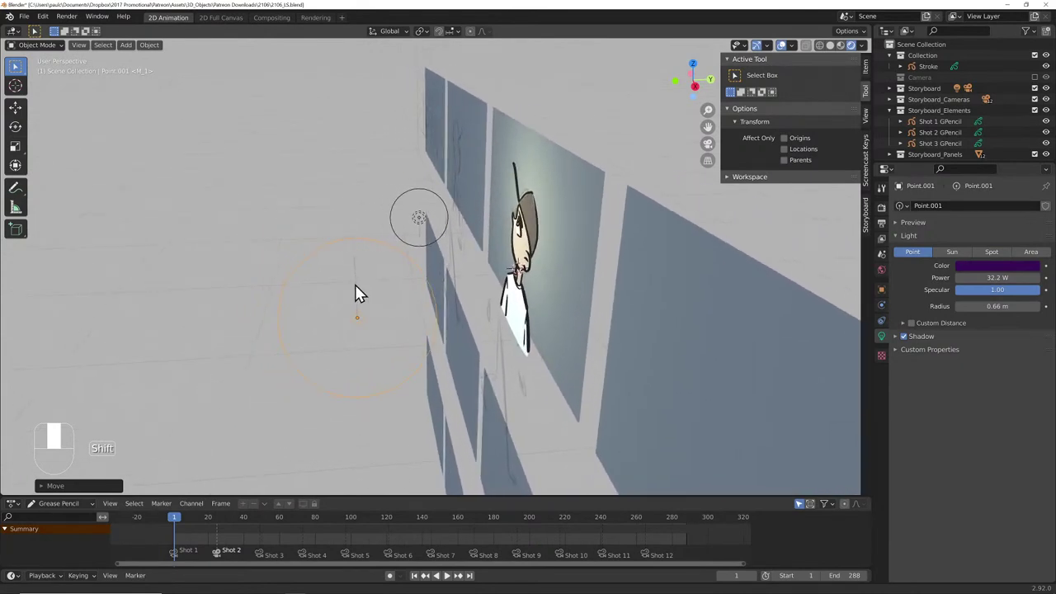
- Select the warm point light and move it slightly along positive Y toward the Shot 3 panel
click(446, 237)
middle_drag(507, 270, 387, 216)
key(g)
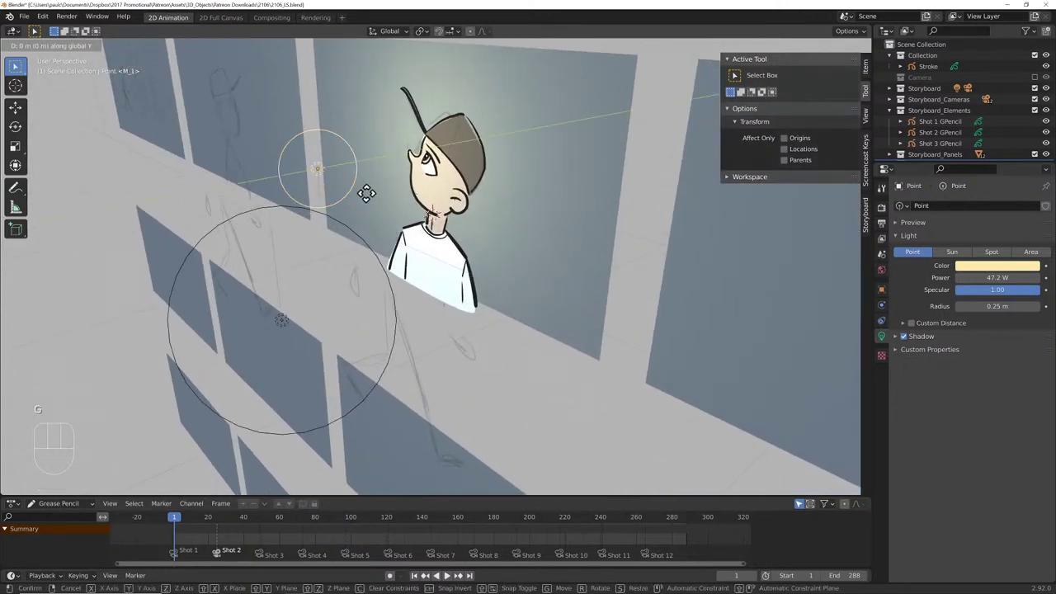
key(y)
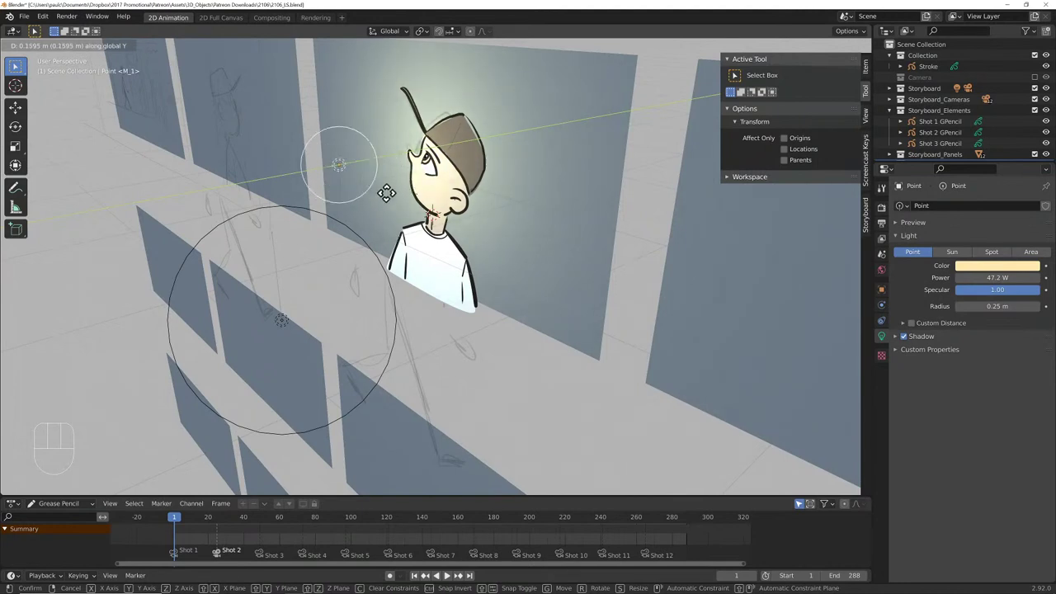
click(381, 203)
- Try the purple light closer to the panel along positive Y and X, and delete it
click(354, 233)
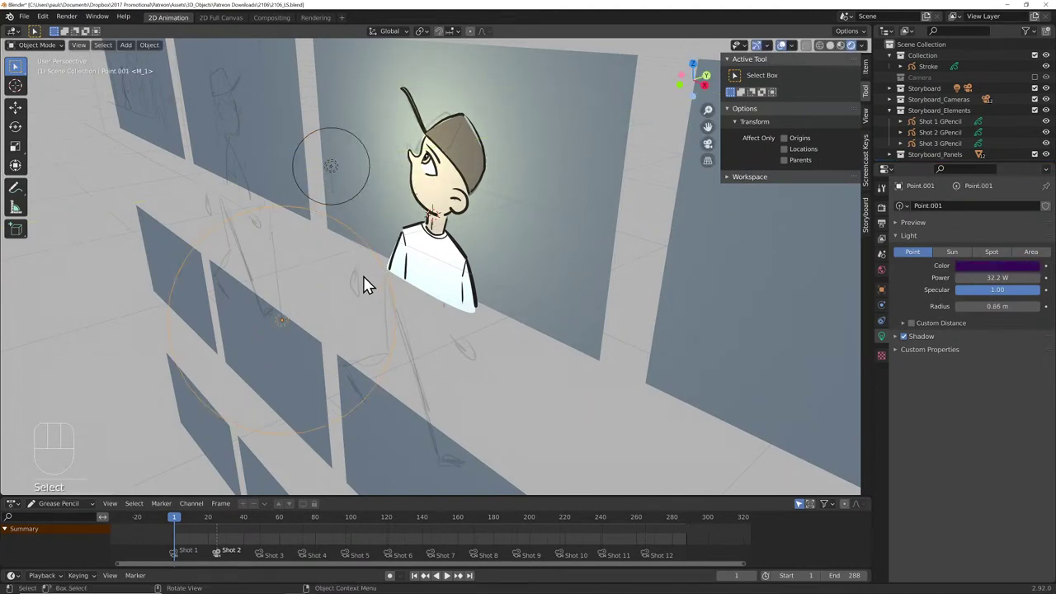
key(g)
key(y)
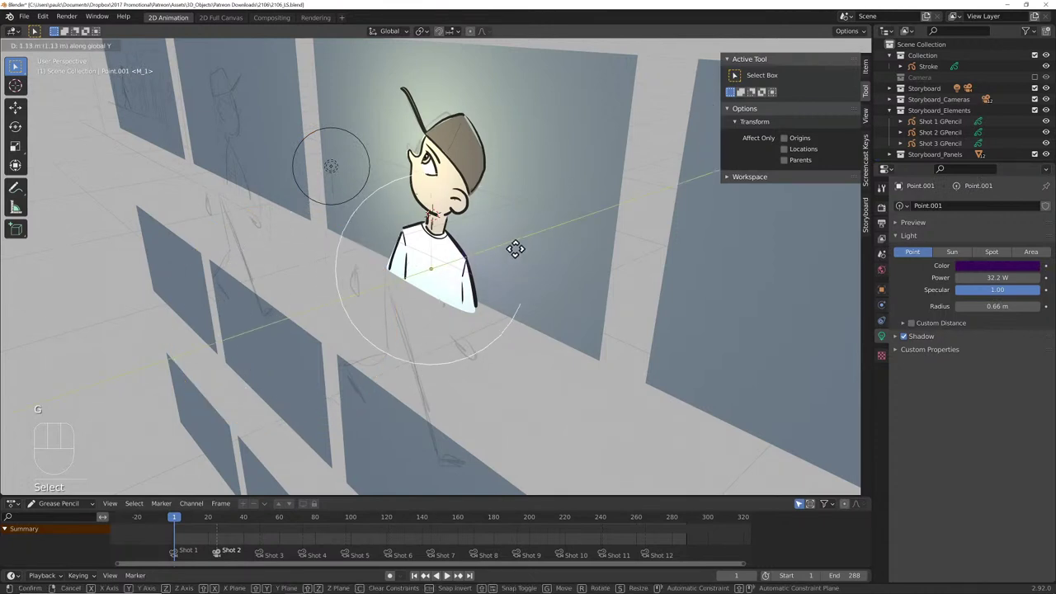
click(509, 252)
key(g)
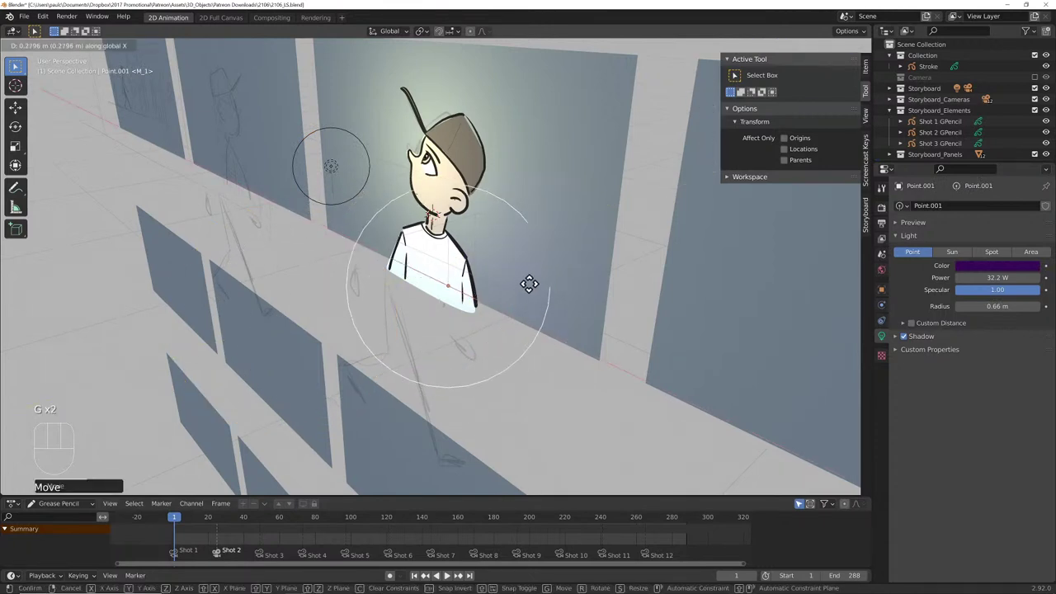
click(538, 294)
key(x)
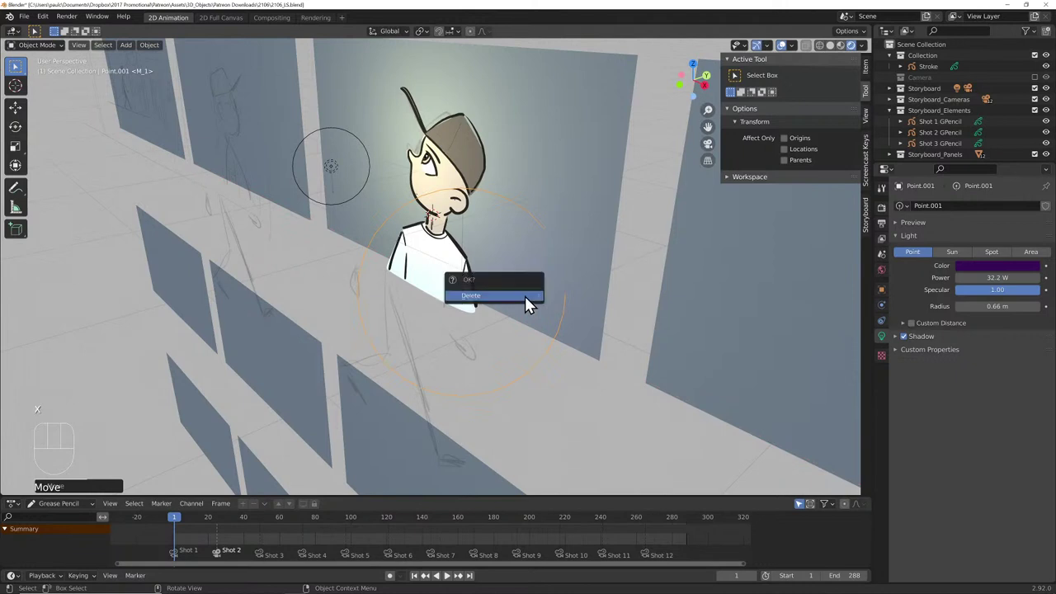
click(525, 299)
- Set the remaining warm light's power to 36 W and return to the camera view
click(338, 206)
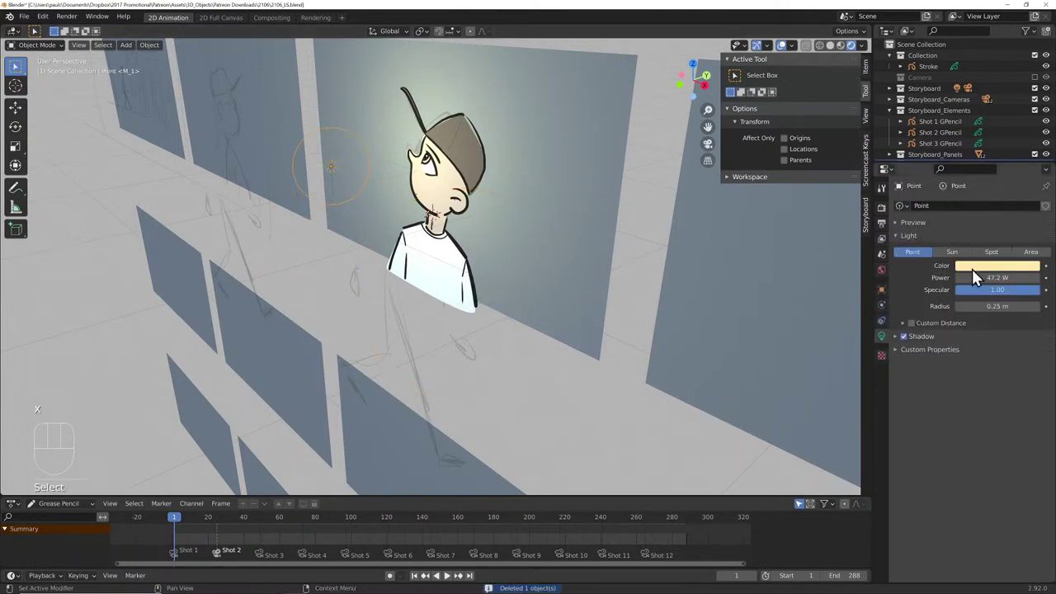
drag(973, 277, 944, 277)
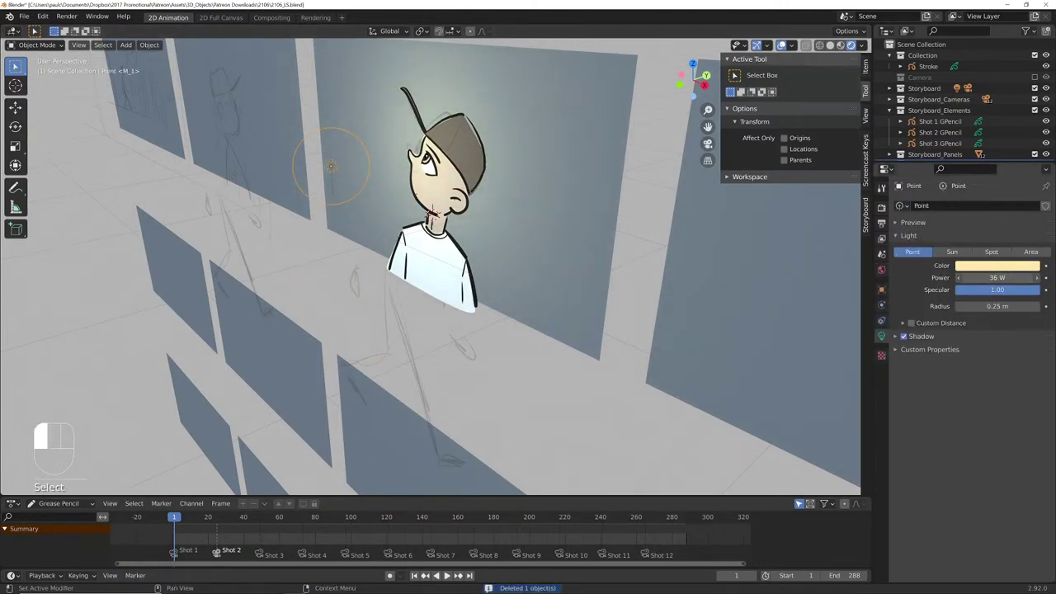
key(KP_0)
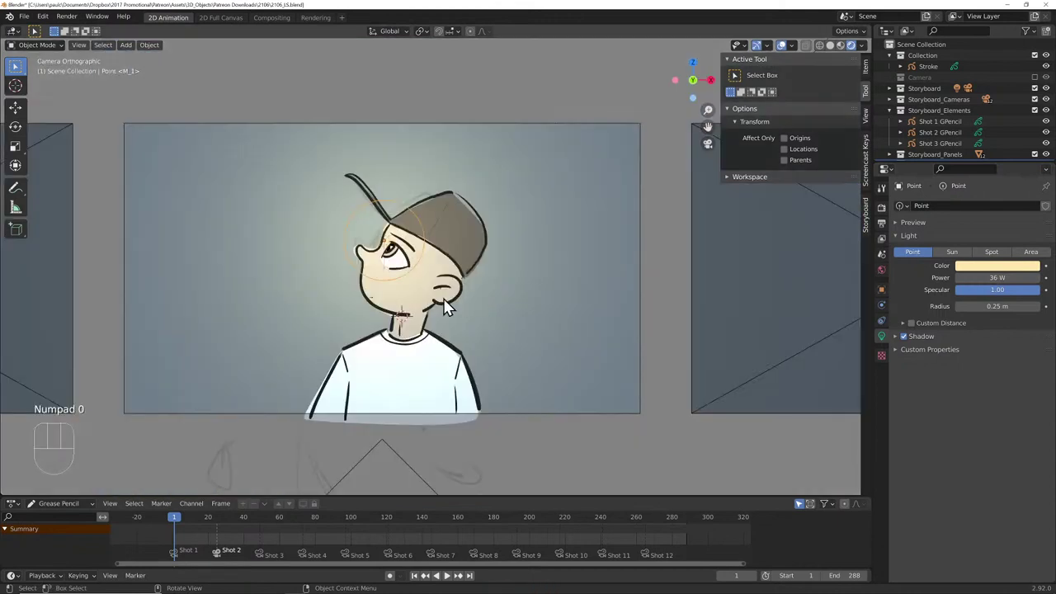
scroll(449, 305, up, 1)
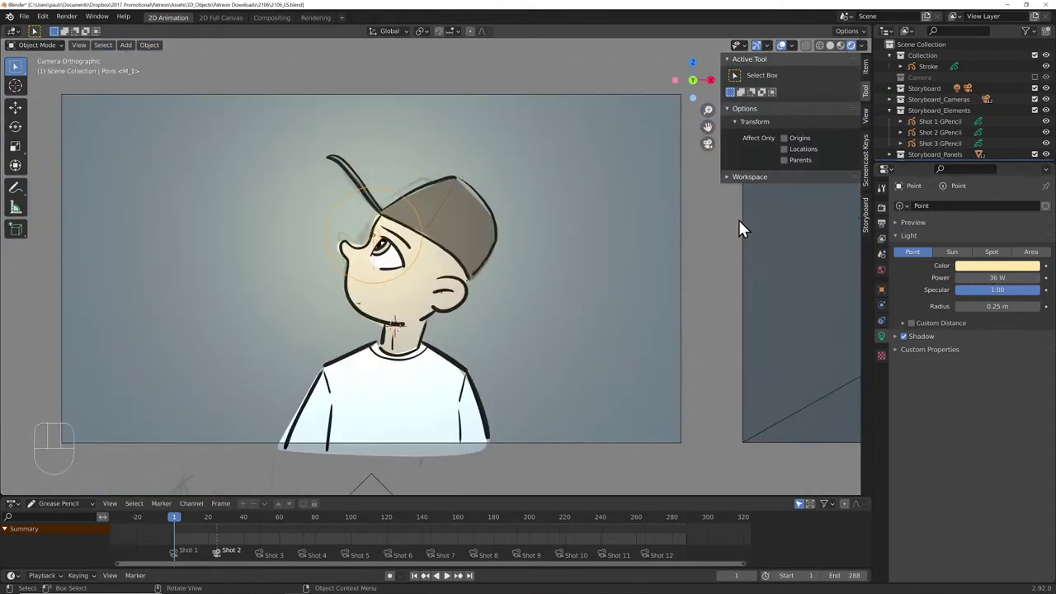
- Review the Shot 2 and Shot 1 panels through their storyboard cameras, and return to the Shot 3 camera
click(865, 222)
click(804, 249)
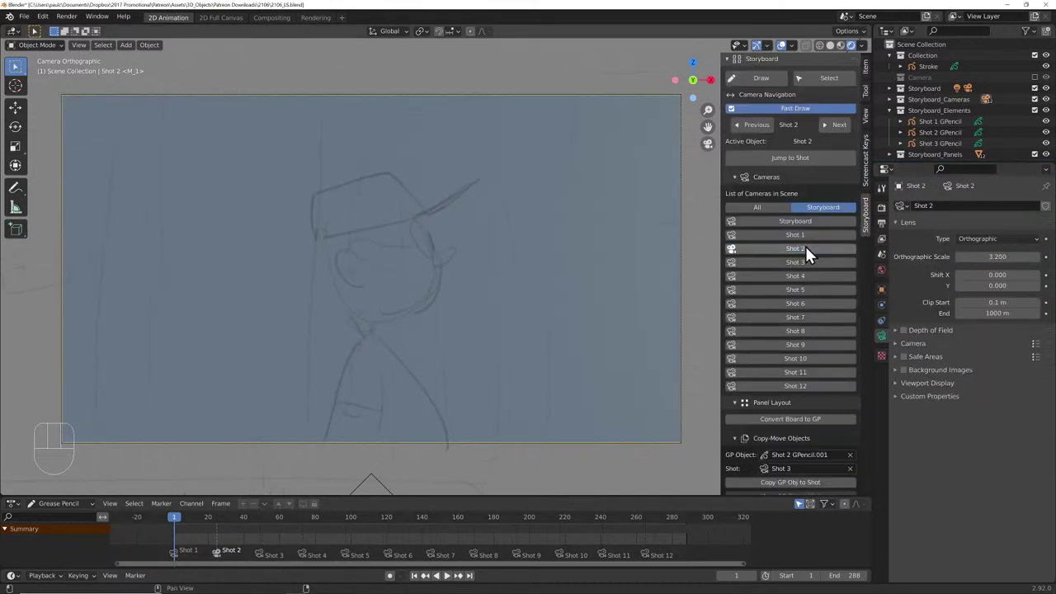
click(808, 234)
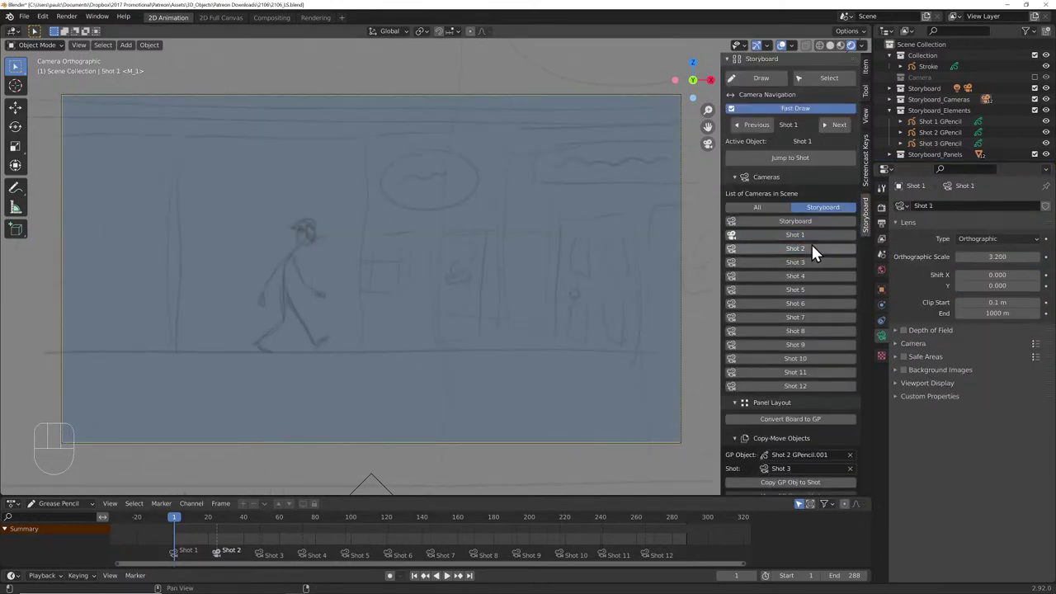
click(810, 244)
click(814, 261)
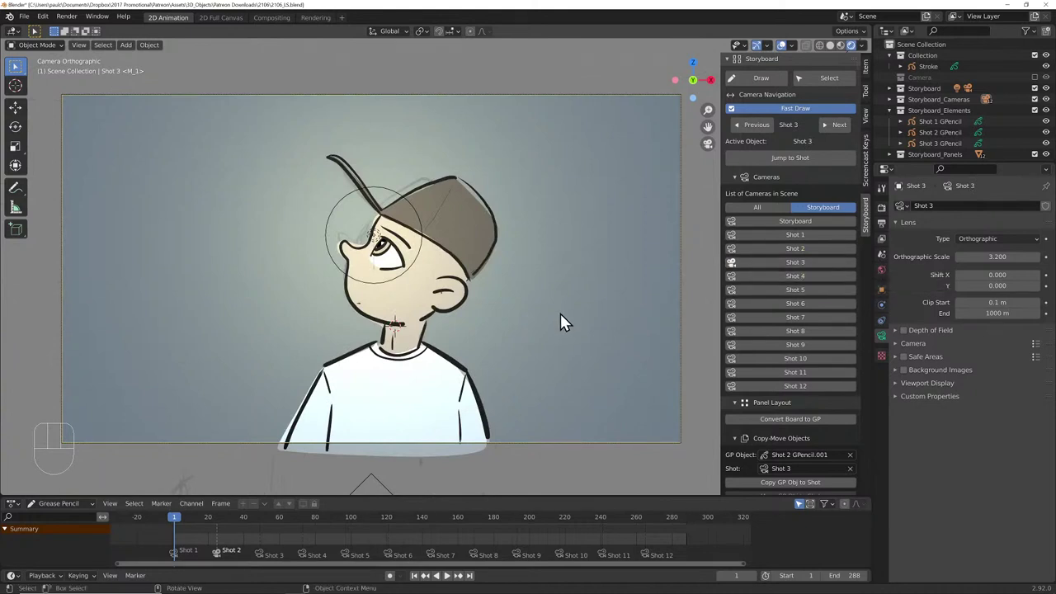
- Test-render with the Shot 3 camera active, close the result, reactivate the Shot 3 camera and render again
key(F12)
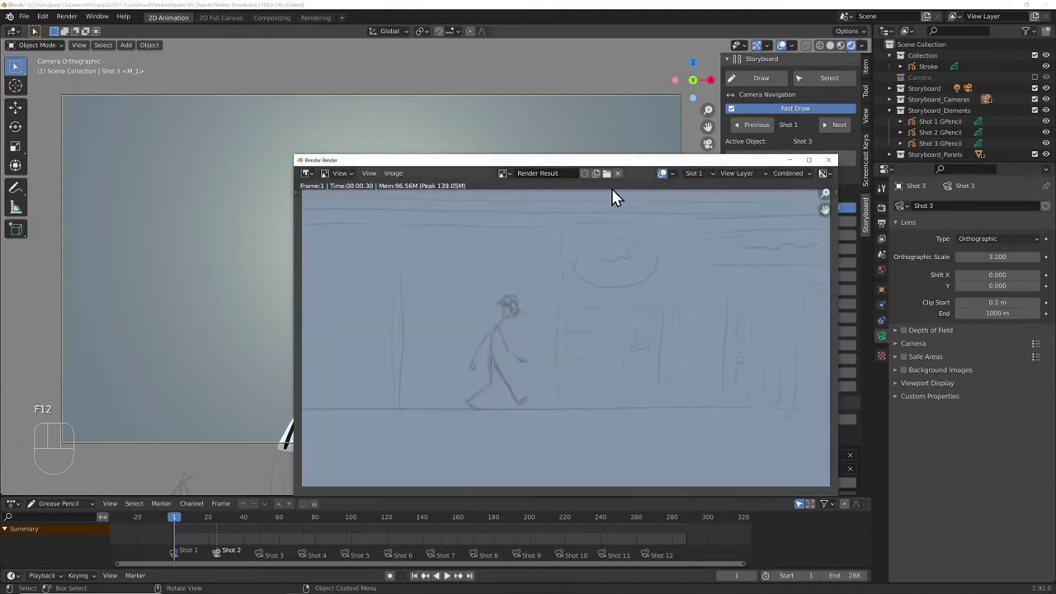
drag(617, 162, 463, 114)
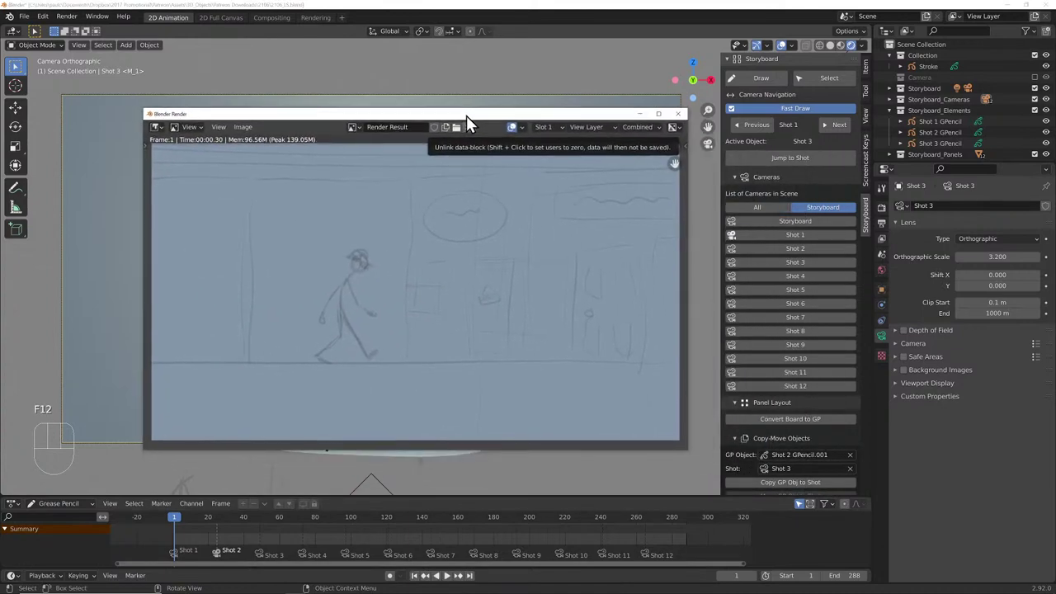
click(676, 113)
click(809, 261)
key(F12)
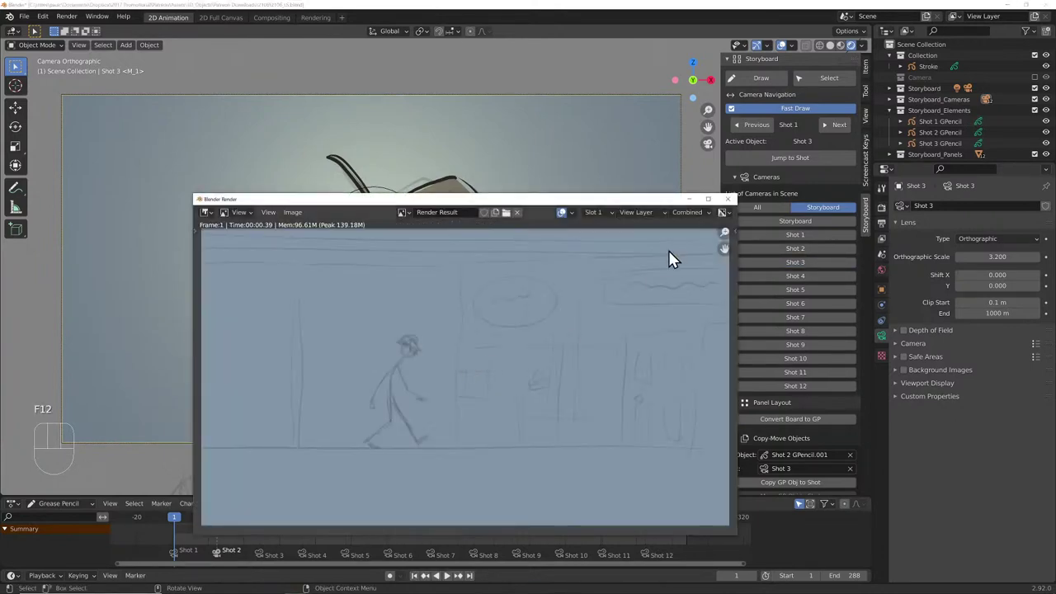
- Close the render result, select the Shot 3 timeline marker, and examine the Render Marker Images and Viewport Render Markers options
click(726, 199)
click(261, 551)
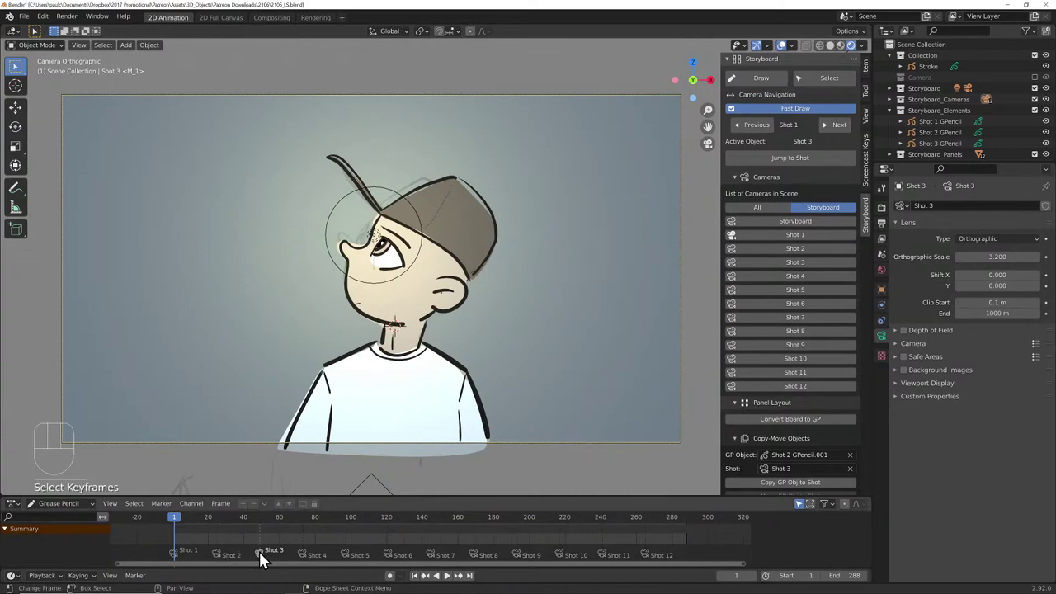
scroll(779, 446, down, 2)
scroll(778, 445, down, 6)
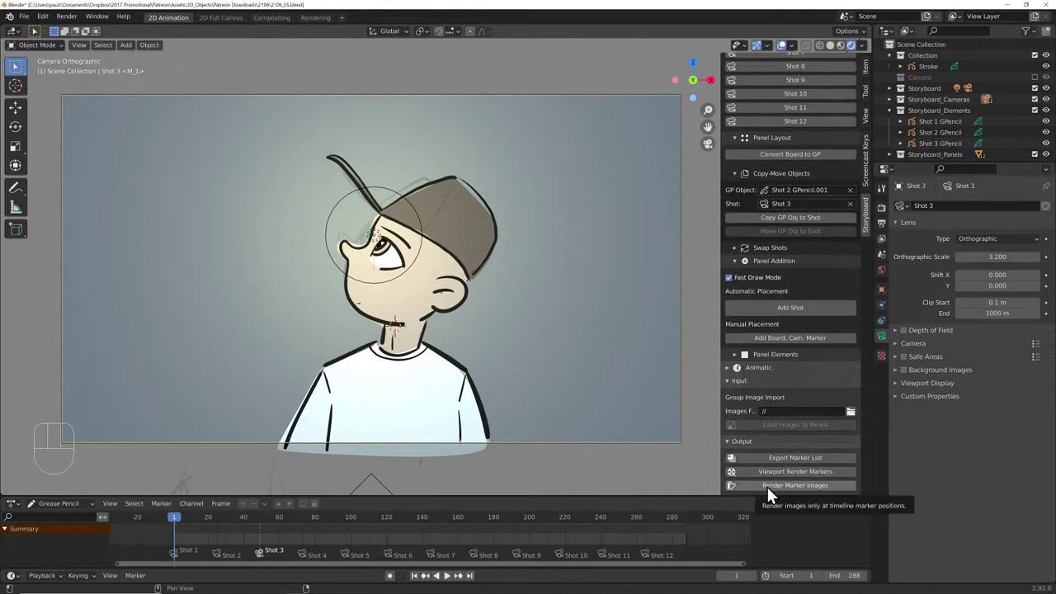
click(766, 485)
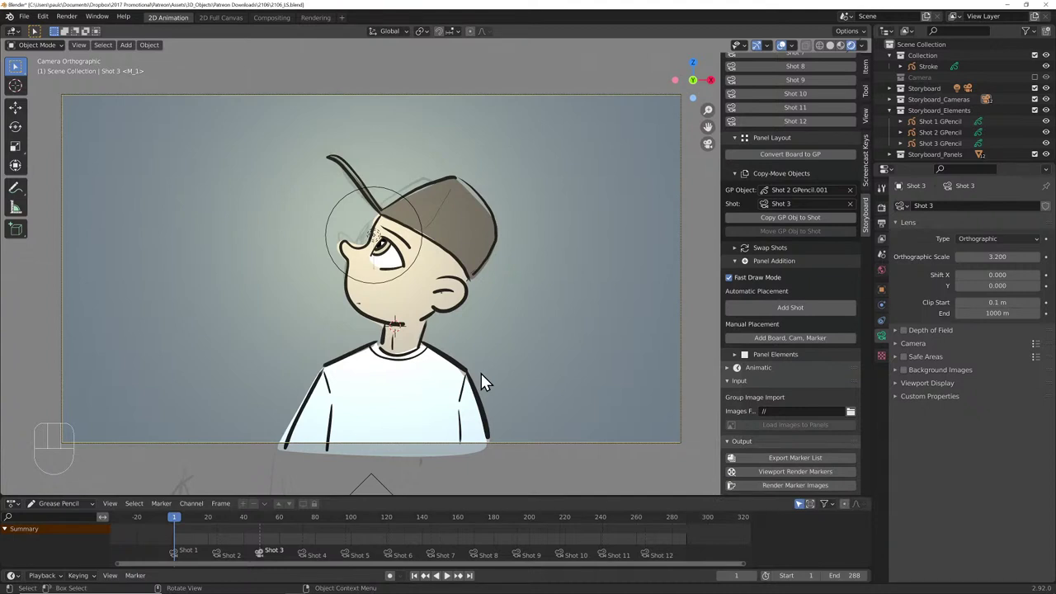
click(761, 470)
- Move the playhead to the Shot 3 marker at frame 50, test-render the shot and close the result
middle_drag(545, 329, 481, 281)
key(KP_0)
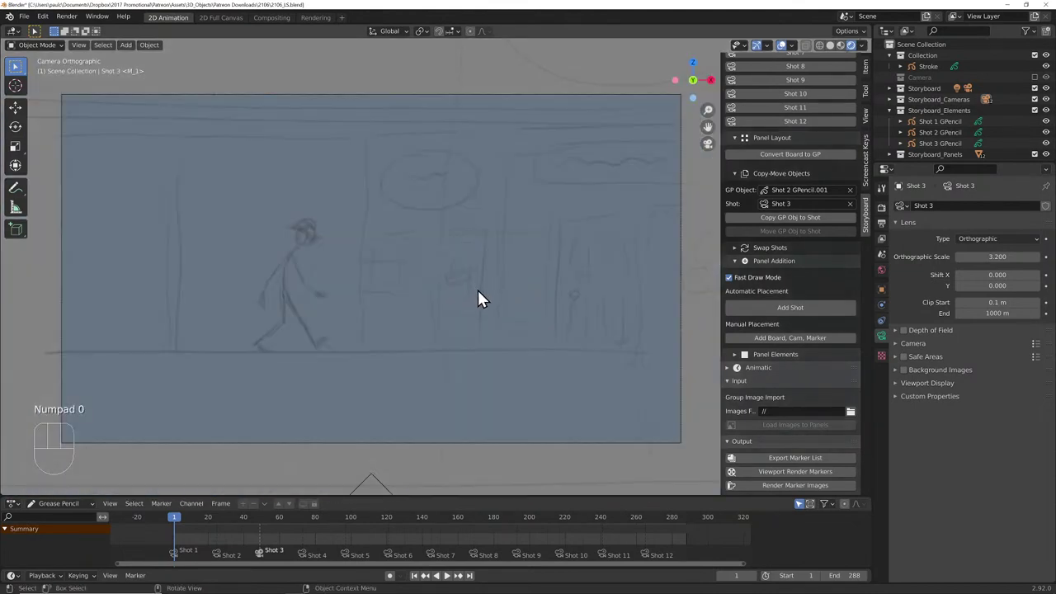
scroll(806, 118, up, 6)
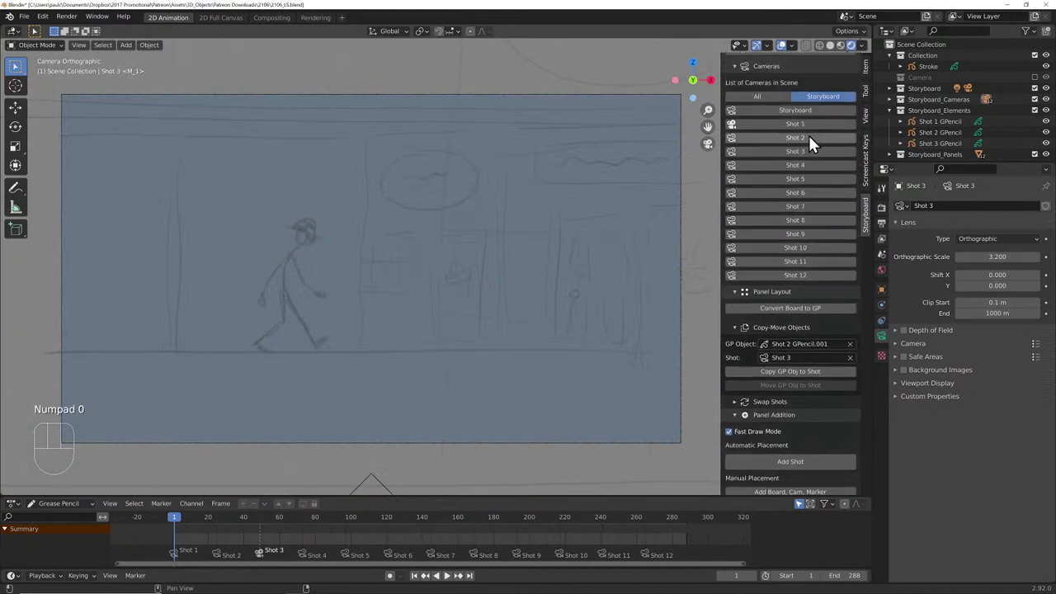
scroll(804, 186, down, 6)
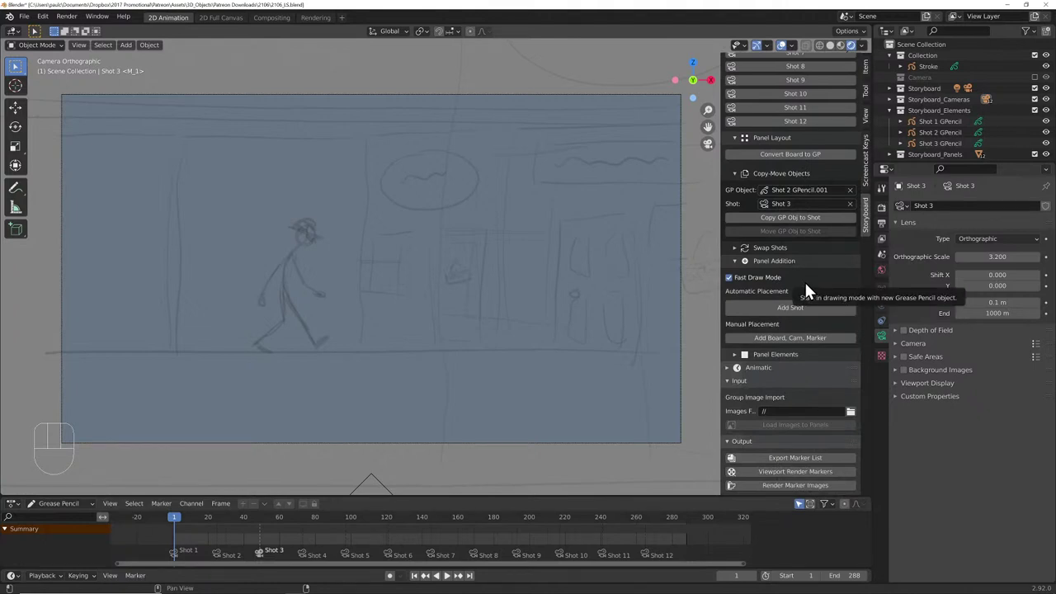
drag(177, 517, 262, 518)
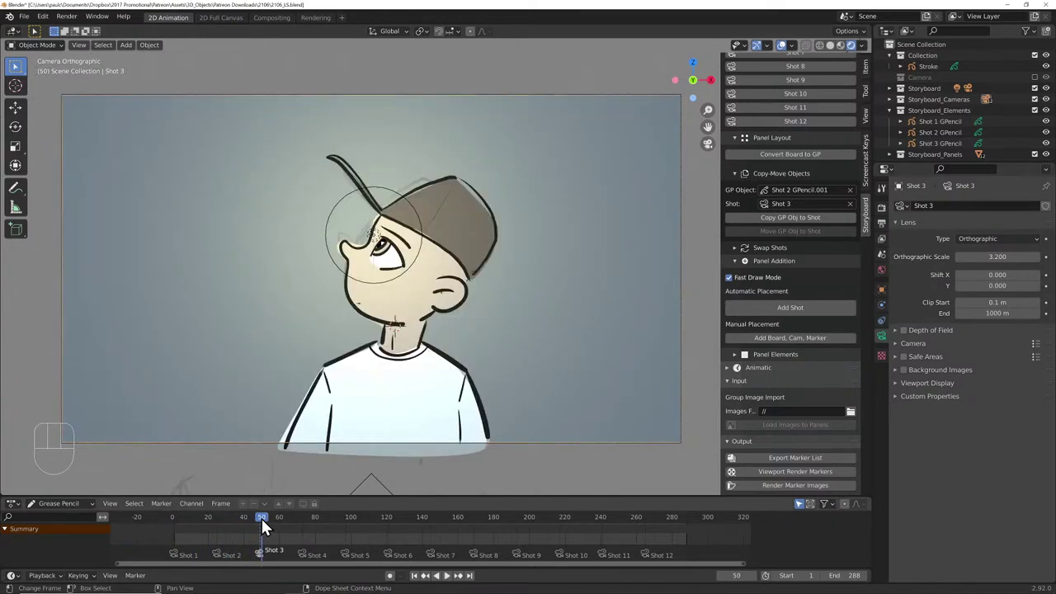
key(F12)
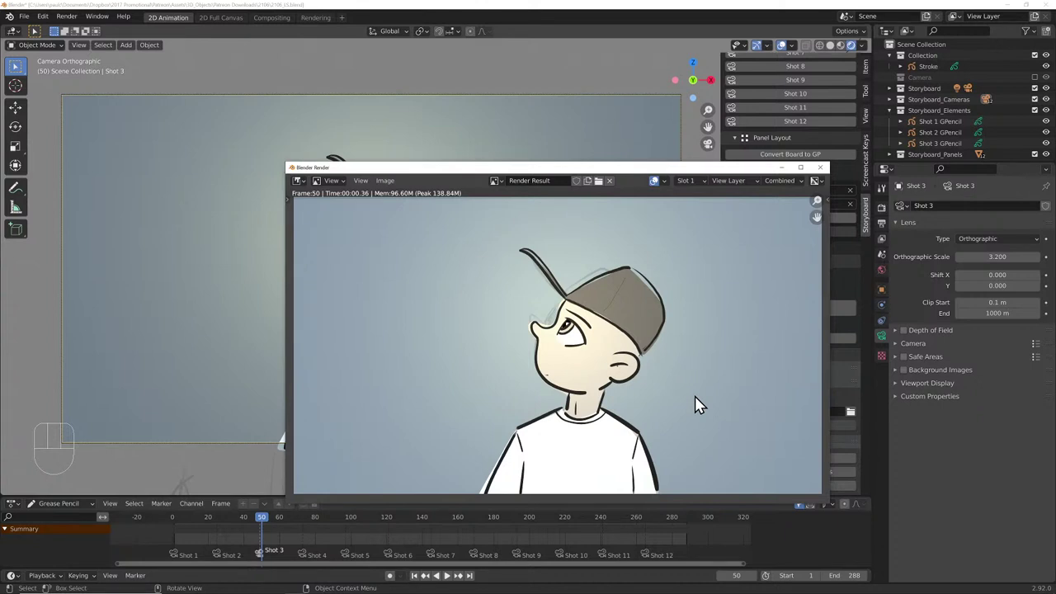
drag(617, 171, 476, 100)
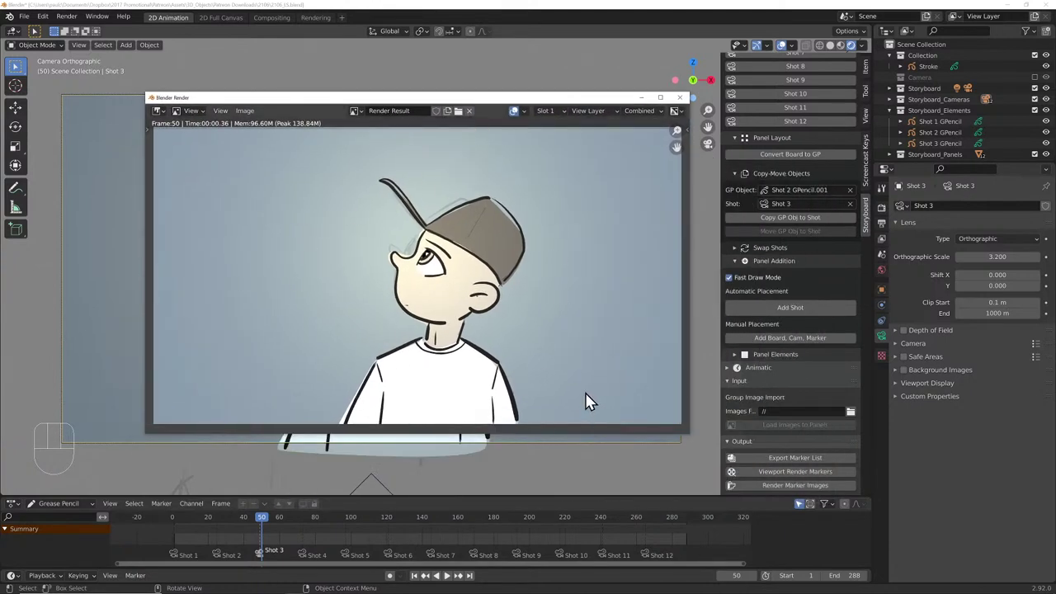
click(679, 98)
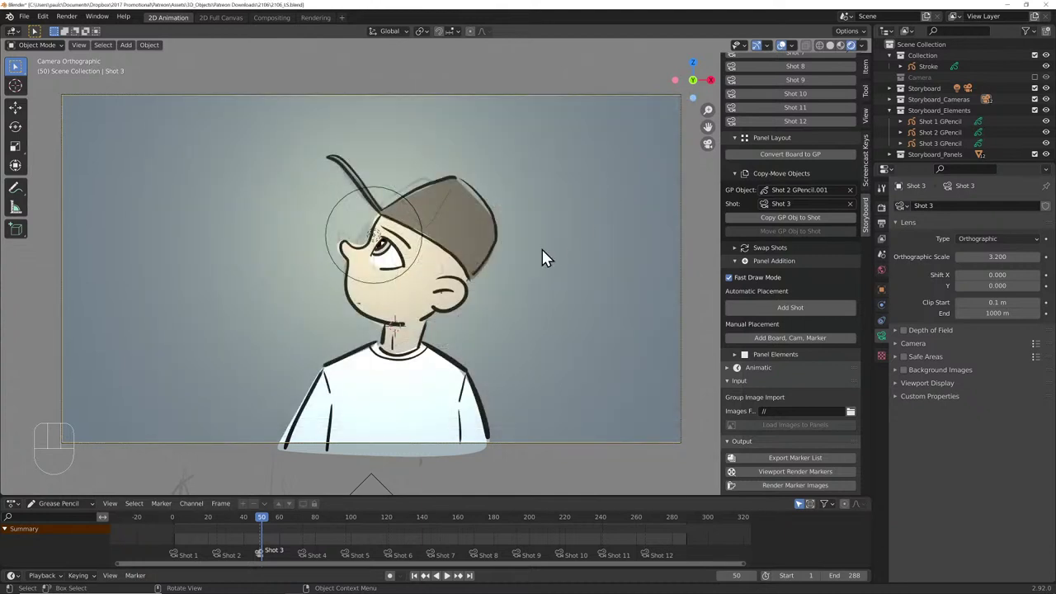
- Activate the Shot 2 camera, move the playhead to frame 25, test-render the shot and close the result
scroll(790, 113, up, 5)
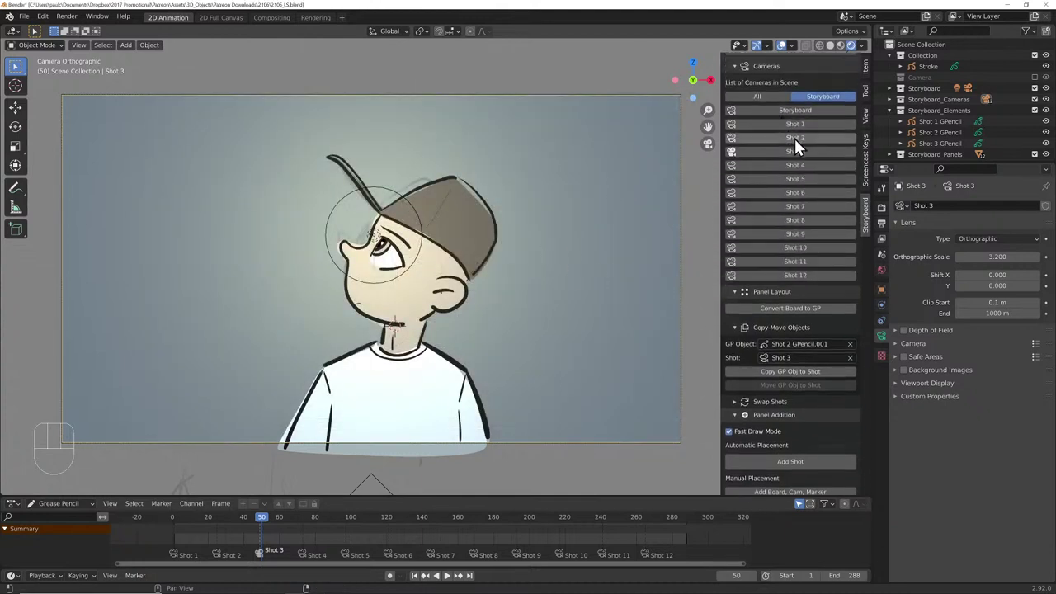
click(795, 137)
drag(261, 517, 217, 517)
key(F12)
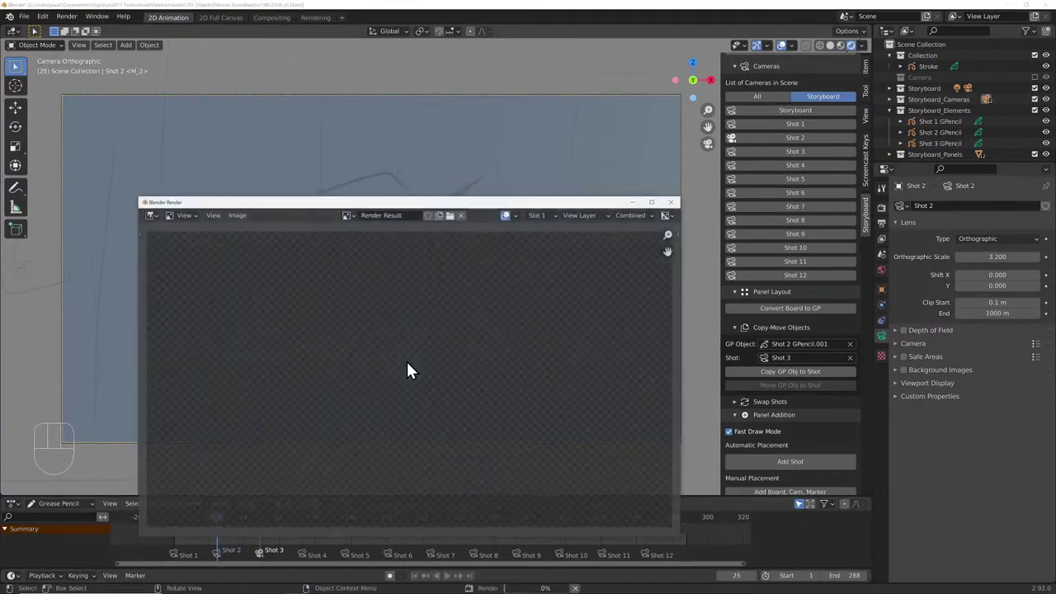
drag(471, 208, 429, 86)
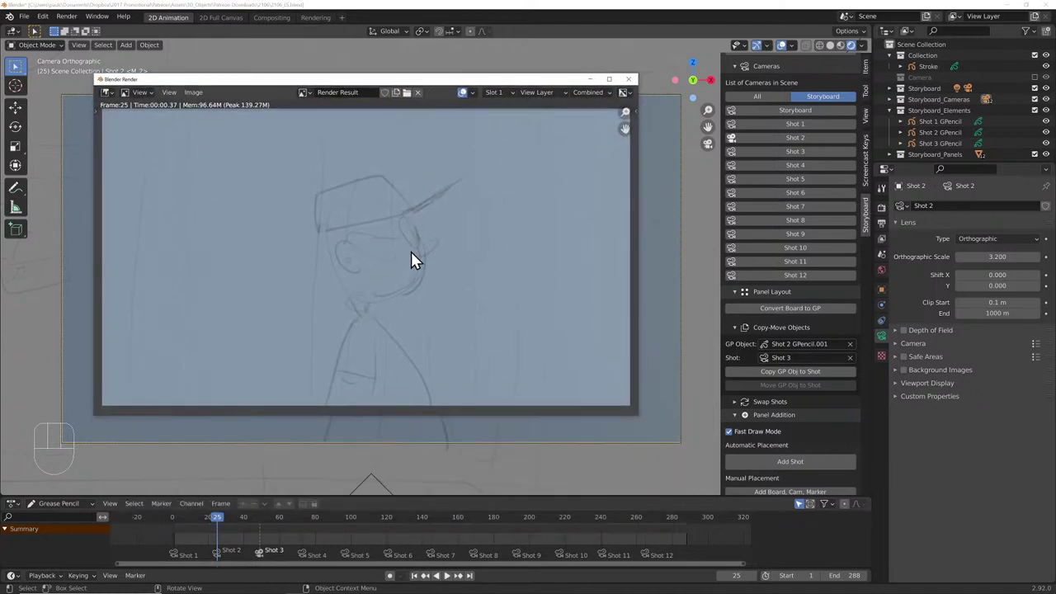
key(Escape)
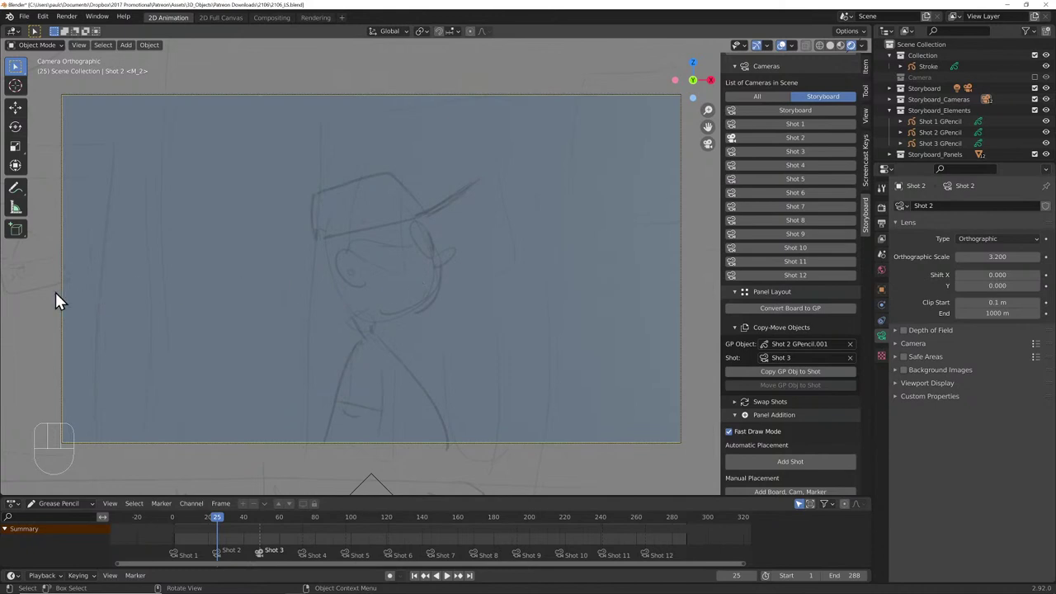
- Review the Shot 1 panel through its camera and from an angle, check the Shot 2 camera, and return to Shot 1
click(778, 125)
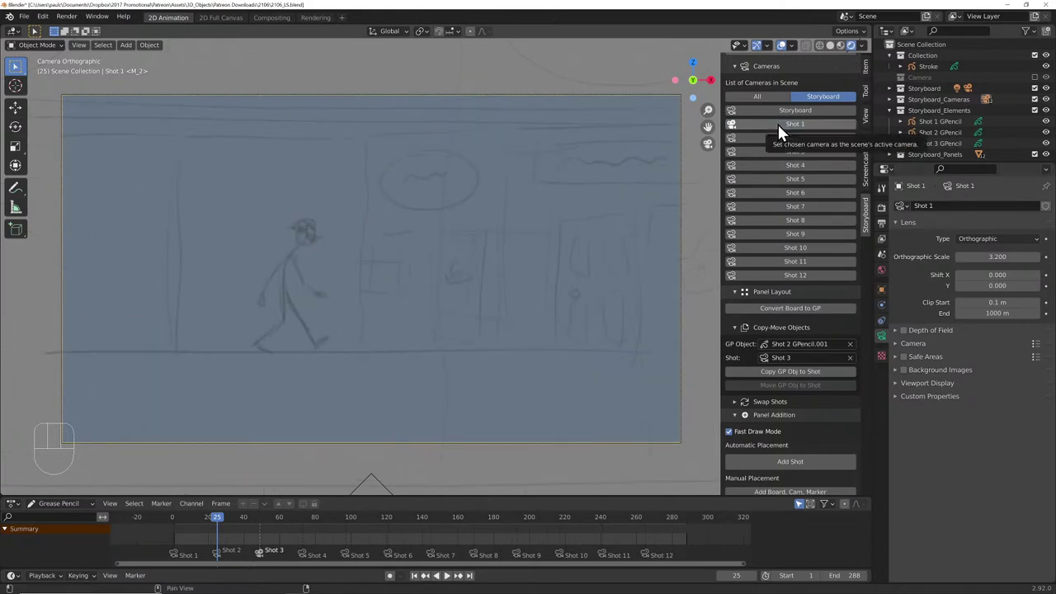
scroll(472, 236, down, 3)
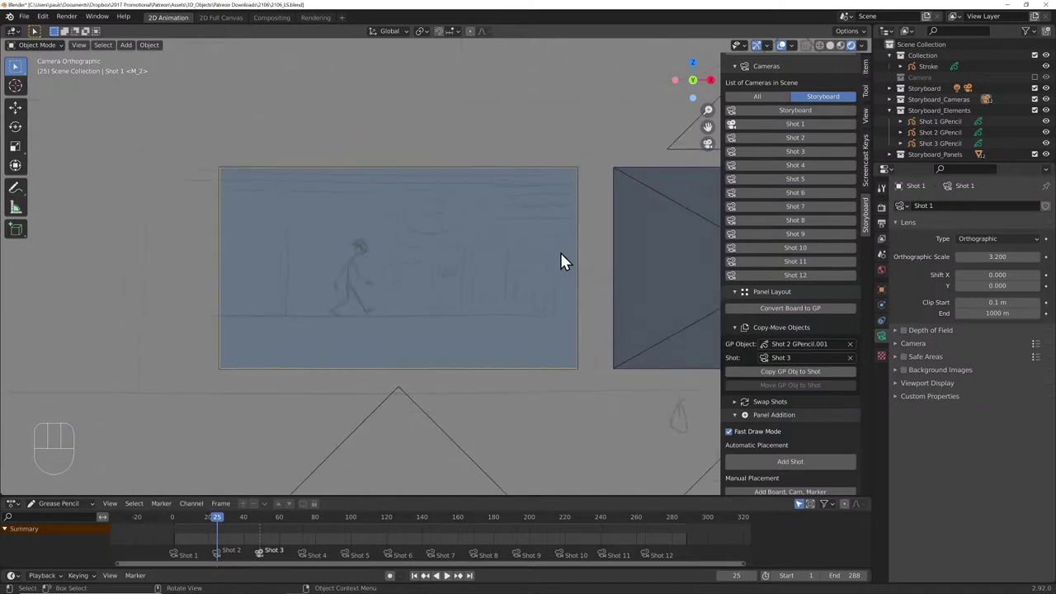
middle_drag(560, 261, 454, 280)
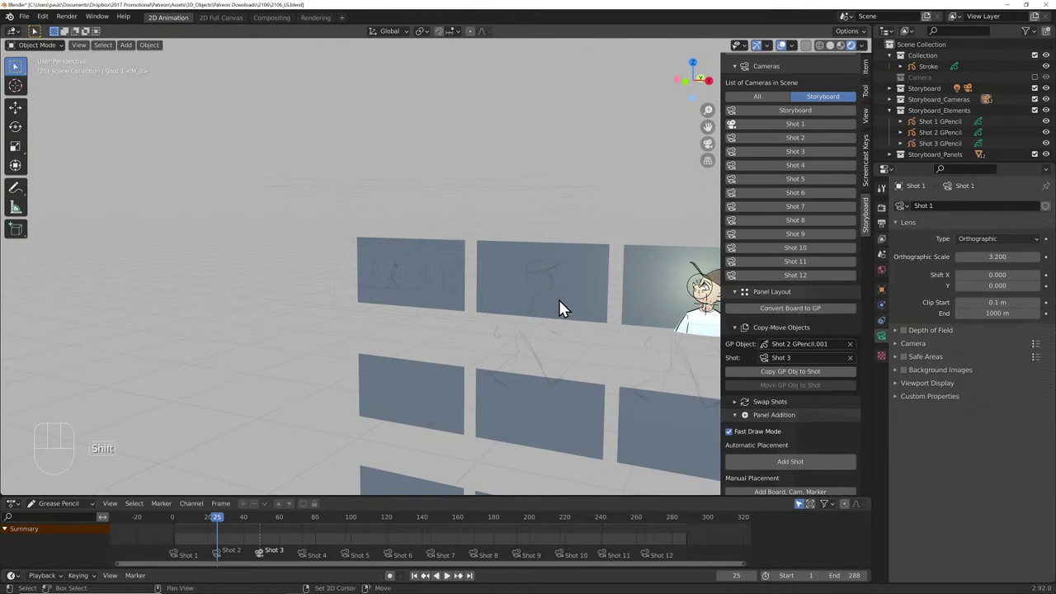
middle_drag(559, 306, 462, 275)
key(KP_0)
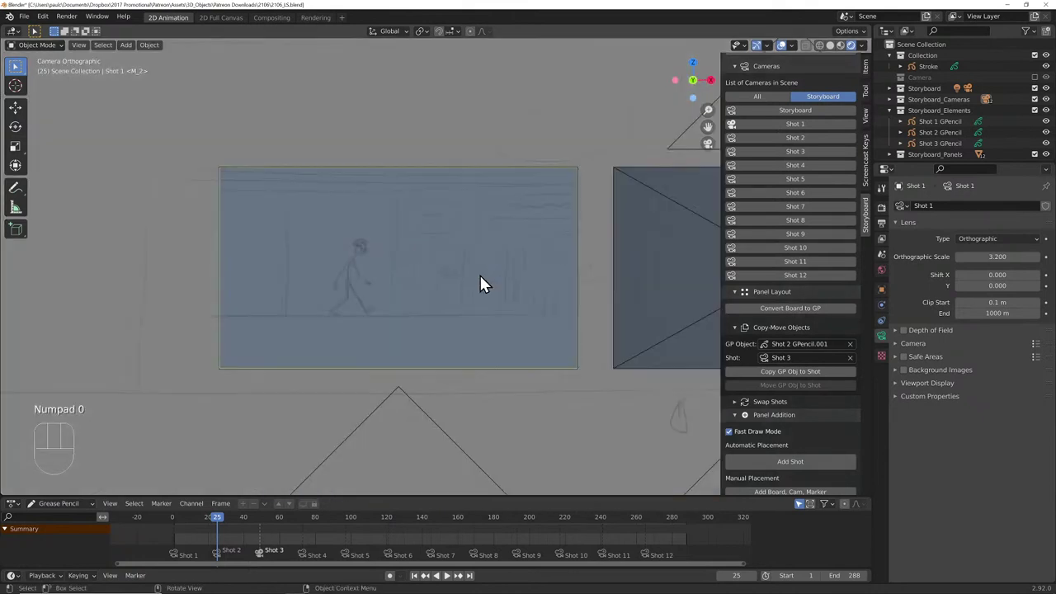
click(781, 137)
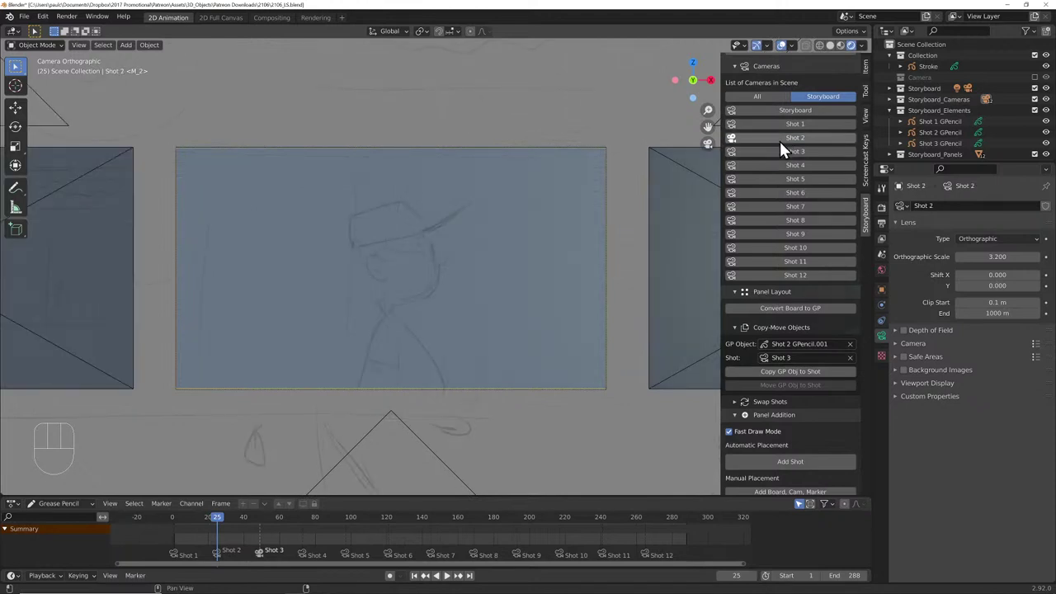
click(779, 123)
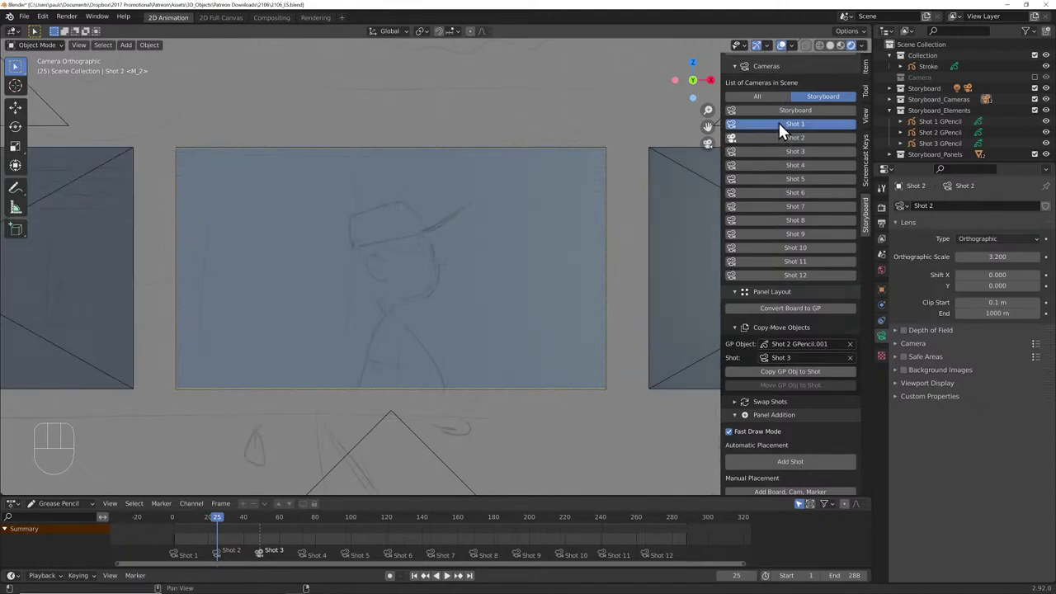
- Try moving all strokes of the Shot 1 grease pencil object about 0.83 m along global X into the Shot 2 panel
key(Tab)
click(538, 263)
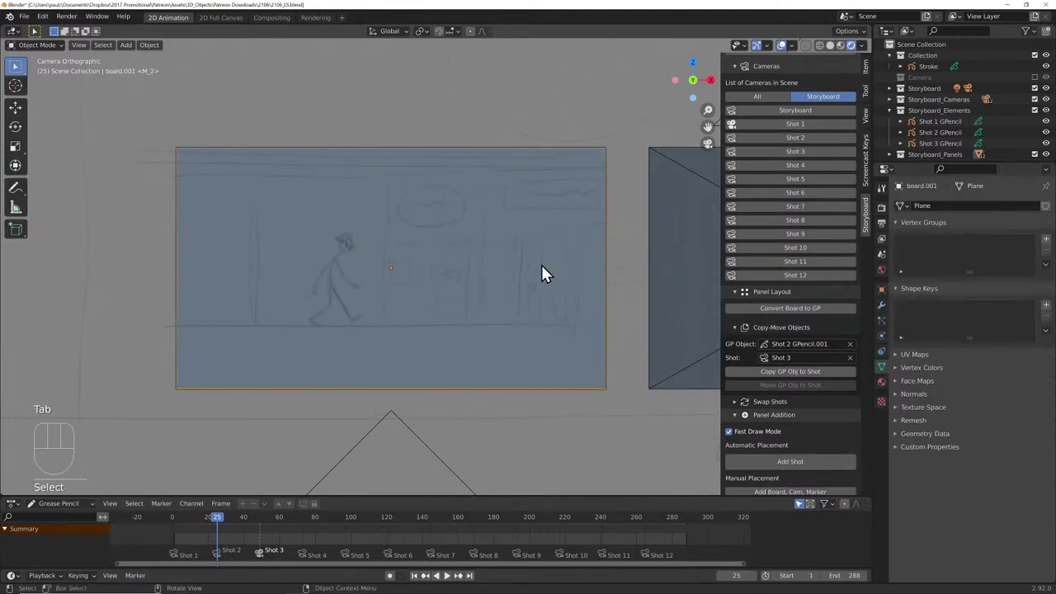
click(950, 120)
key(a)
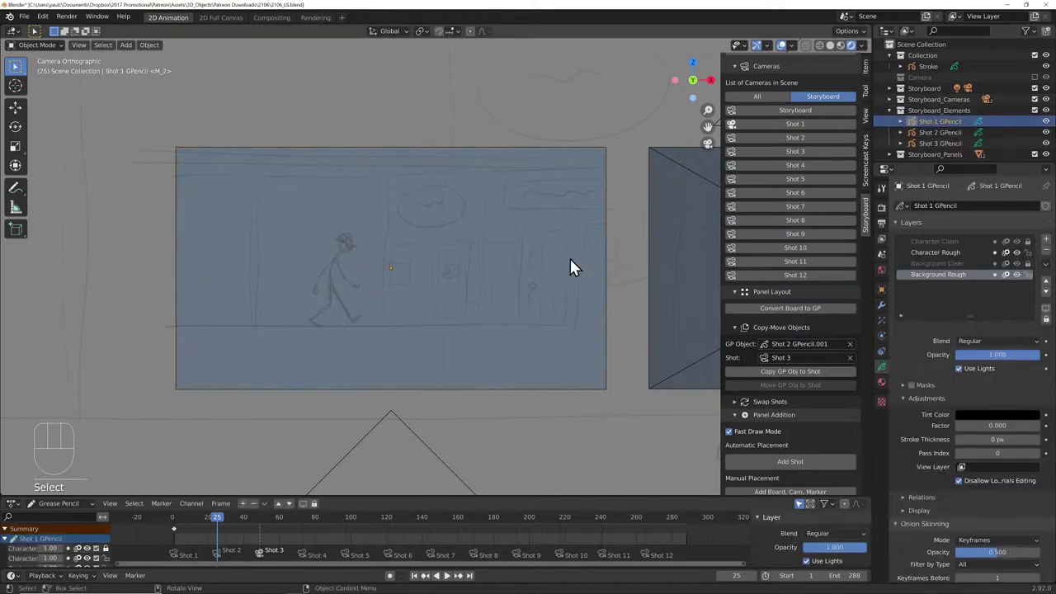
key(Tab)
key(a)
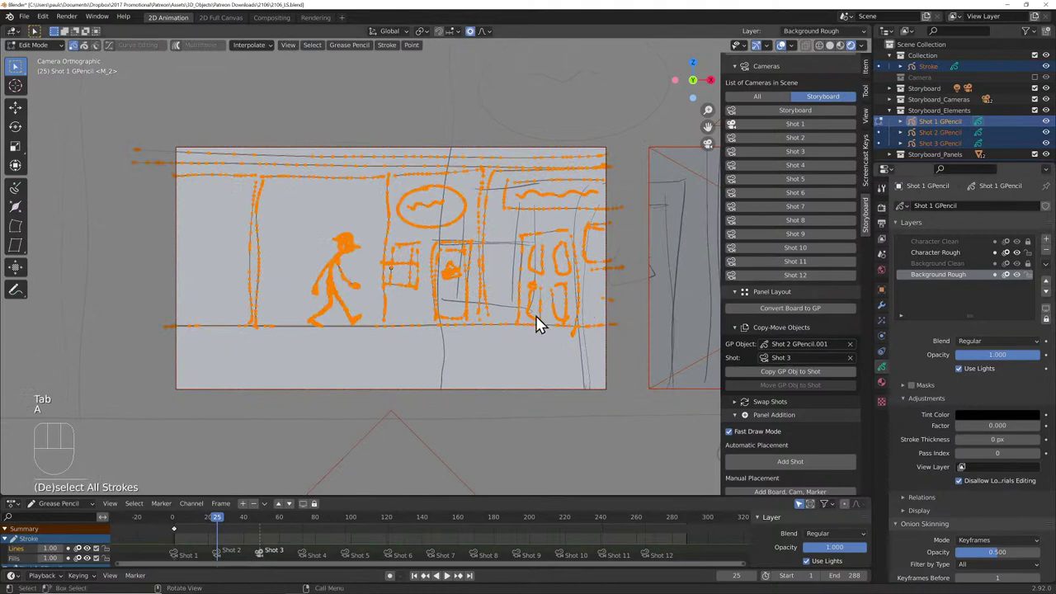
shift+middle_drag(582, 300, 405, 306)
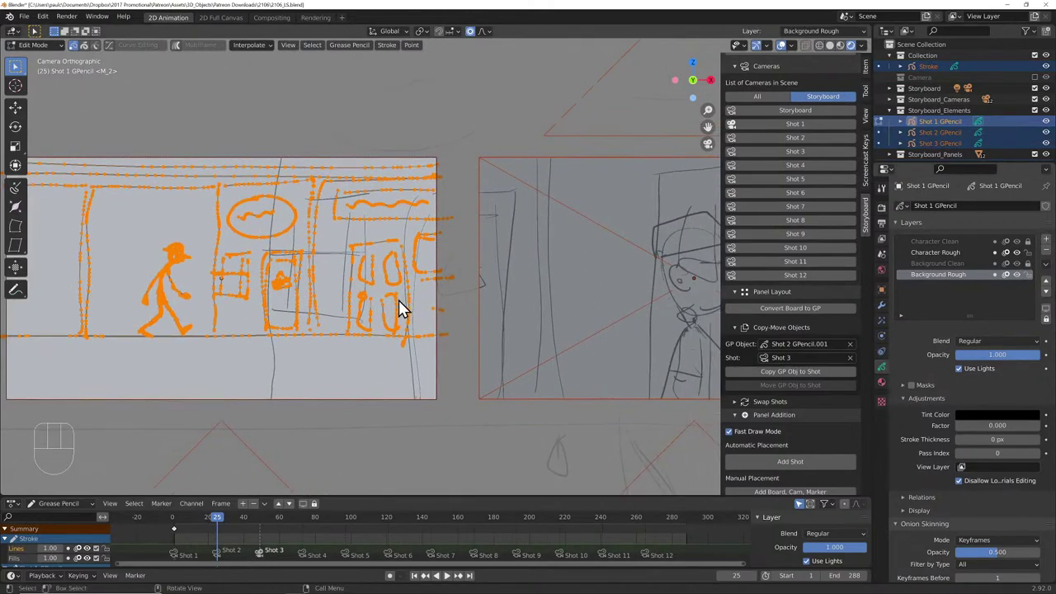
key(g)
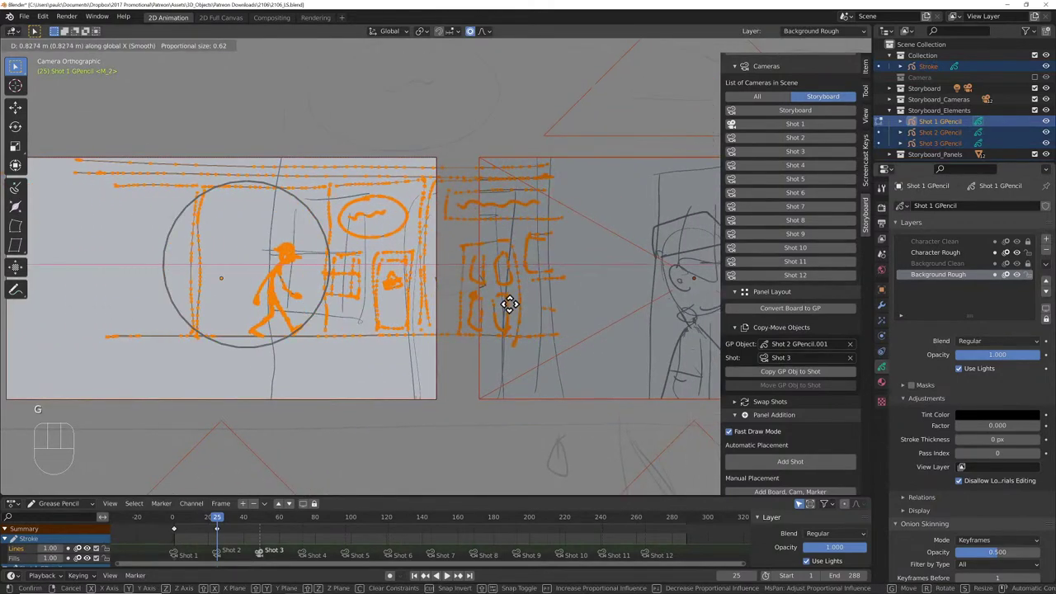
click(511, 305)
key(Tab)
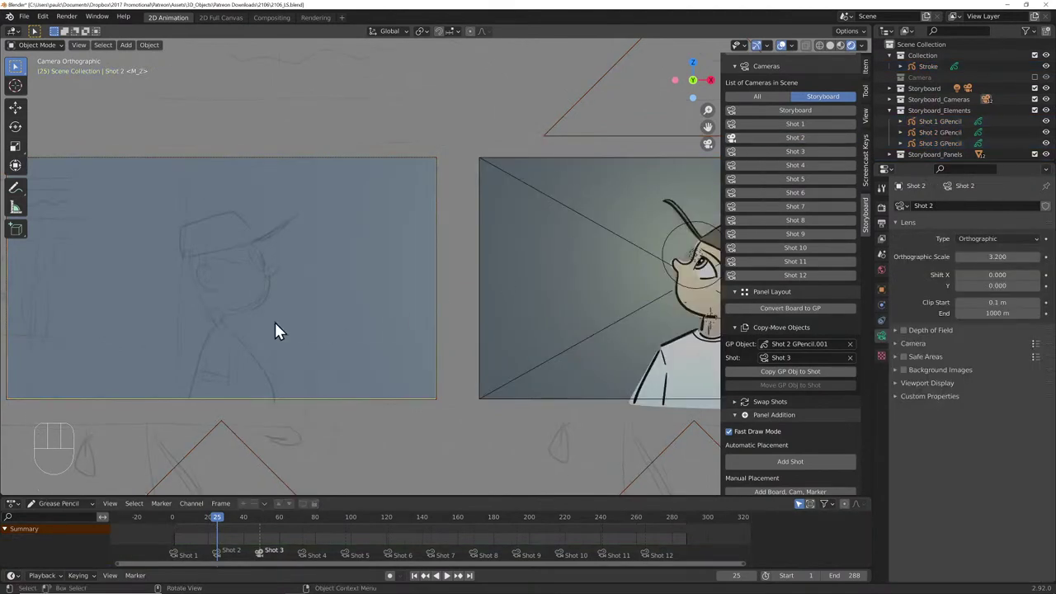
- Check the shifted Shot 1 strokes through the Shot 2 camera, and undo their move
shift+middle_drag(203, 338, 358, 309)
scroll(358, 339, up, 2)
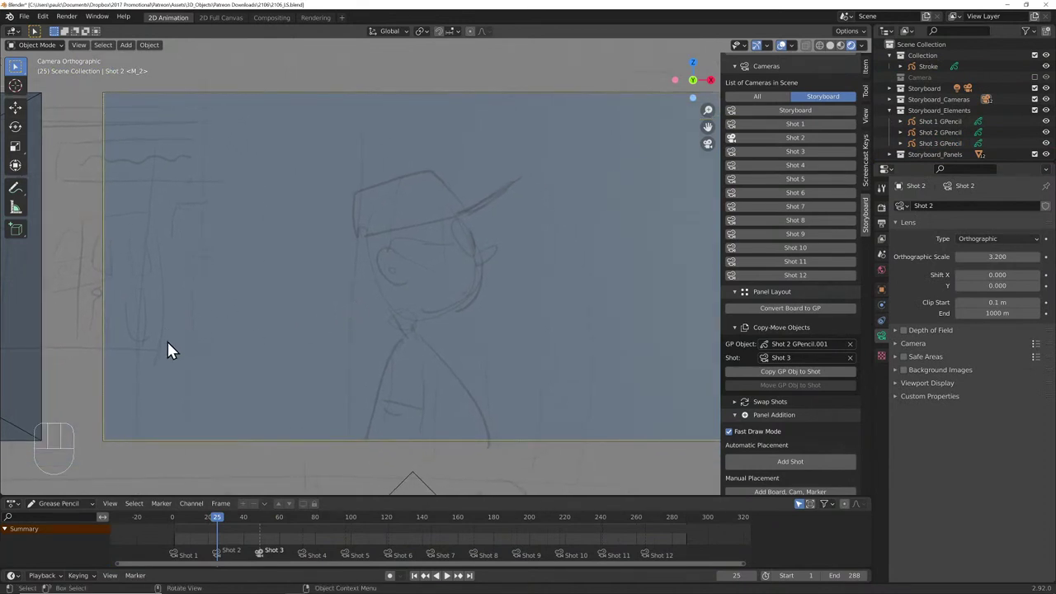
key(ctrl+z)
key(ctrl+z)
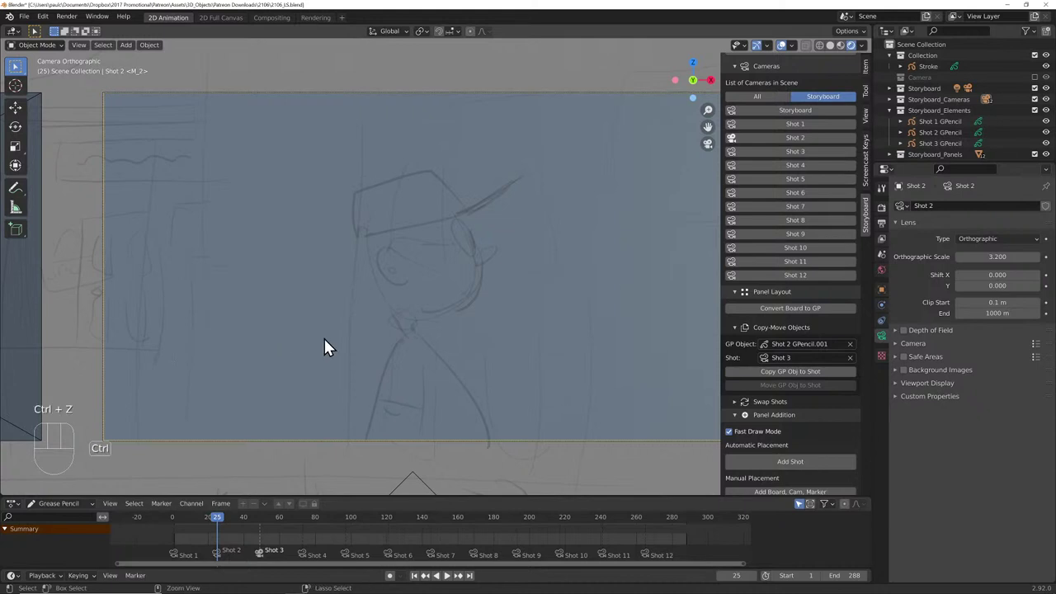
- Examine the full storyboard grid from a distance and from an angled perspective
scroll(278, 345, down, 2)
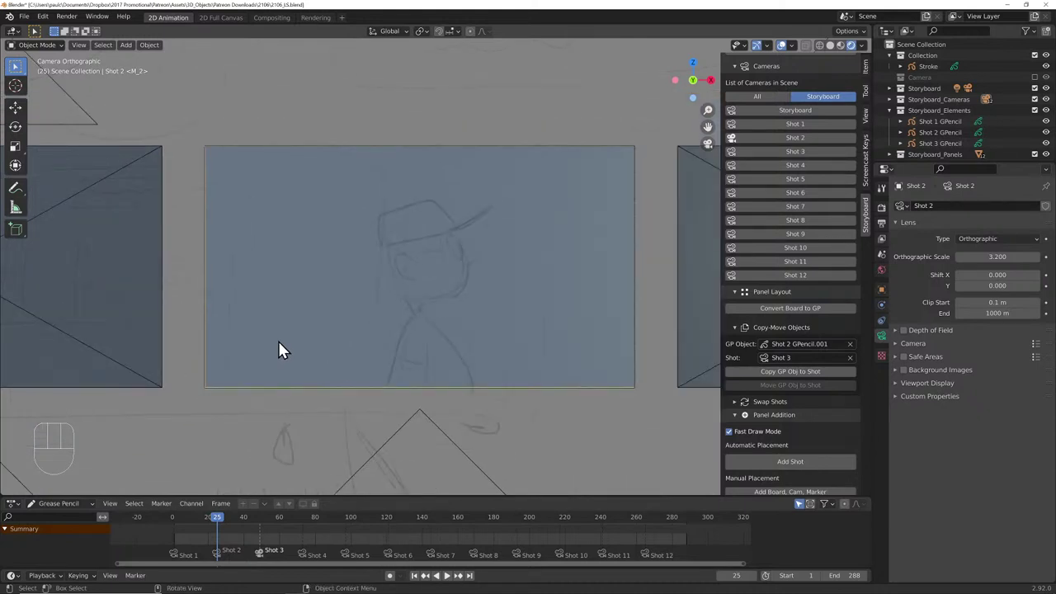
scroll(307, 339, down, 2)
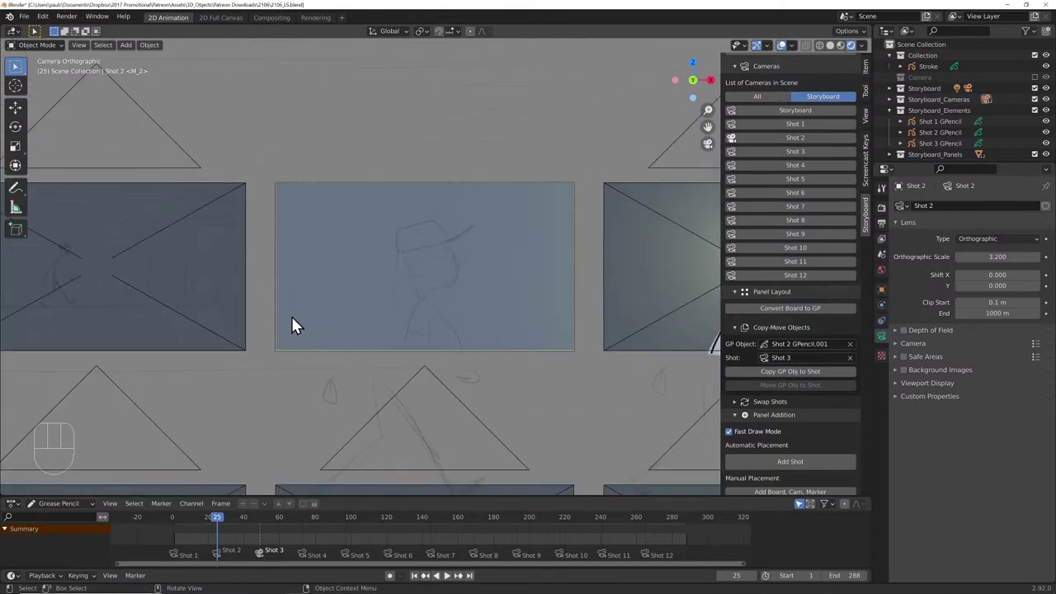
mouse_move(416, 297)
shift+middle_down()
mouse_move(308, 267)
mouse_move(374, 288)
mouse_move(401, 269)
shift+middle_up()
scroll(321, 263, down, 2)
scroll(403, 269, down, 2)
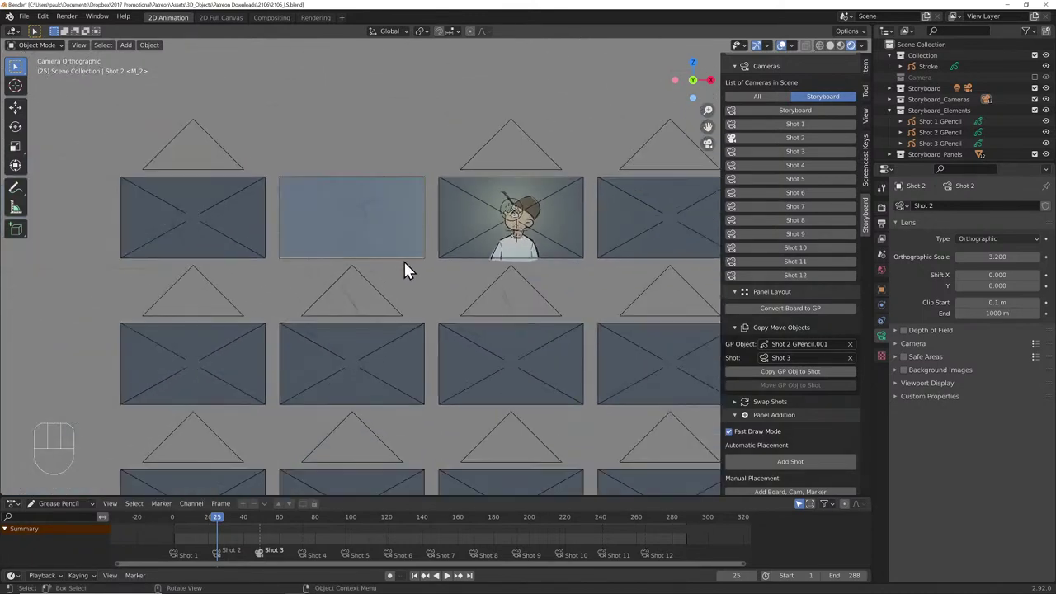
shift+middle_drag(438, 309, 419, 292)
scroll(387, 221, down, 1)
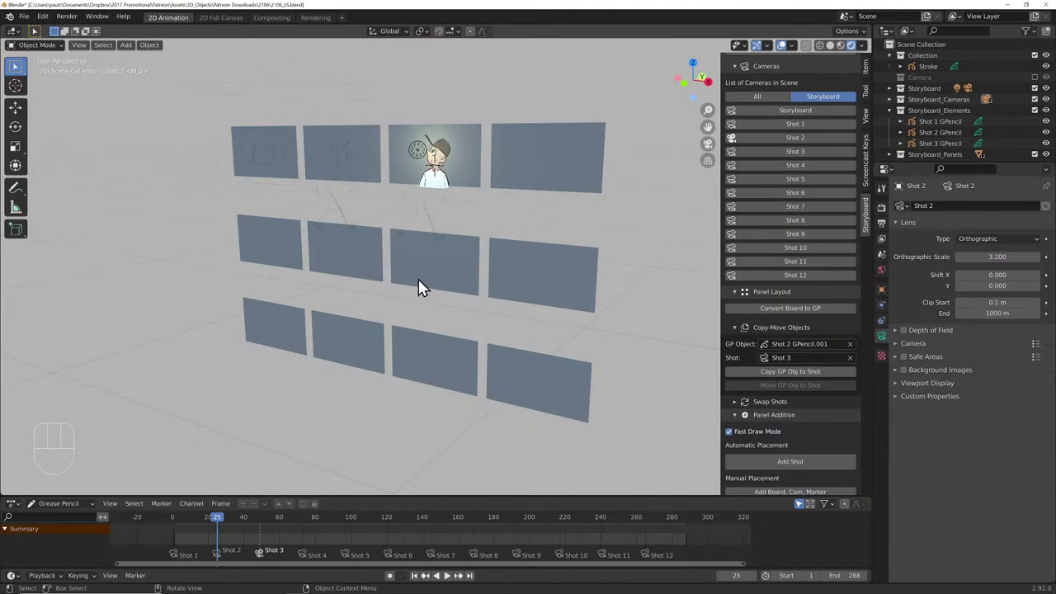
- View the last panel through the Shot 12 camera, and switch to the overall Storyboard camera
click(765, 276)
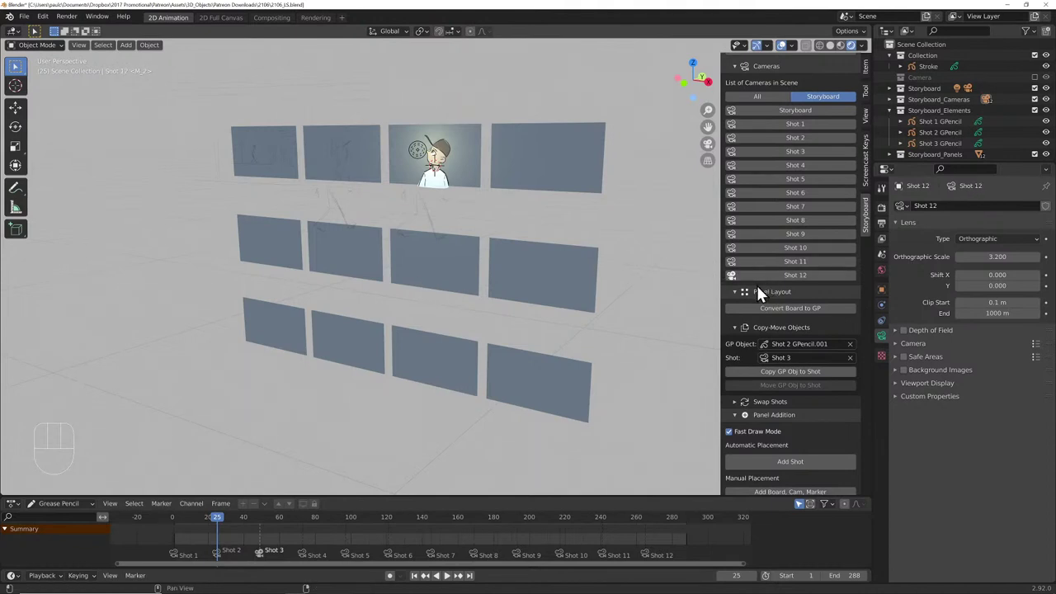
key(KP_0)
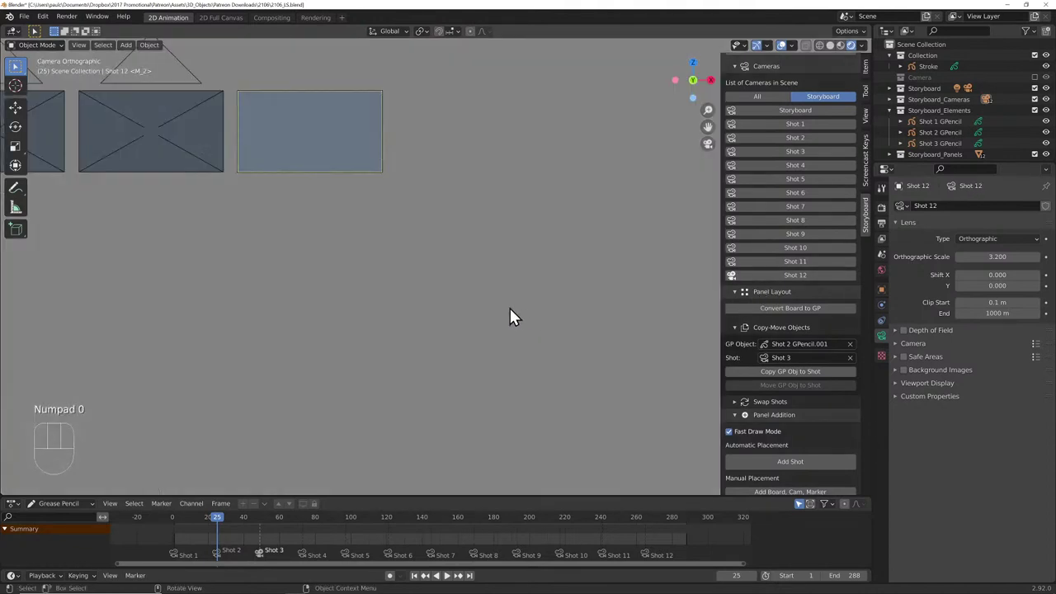
shift+middle_drag(321, 227, 518, 374)
click(787, 110)
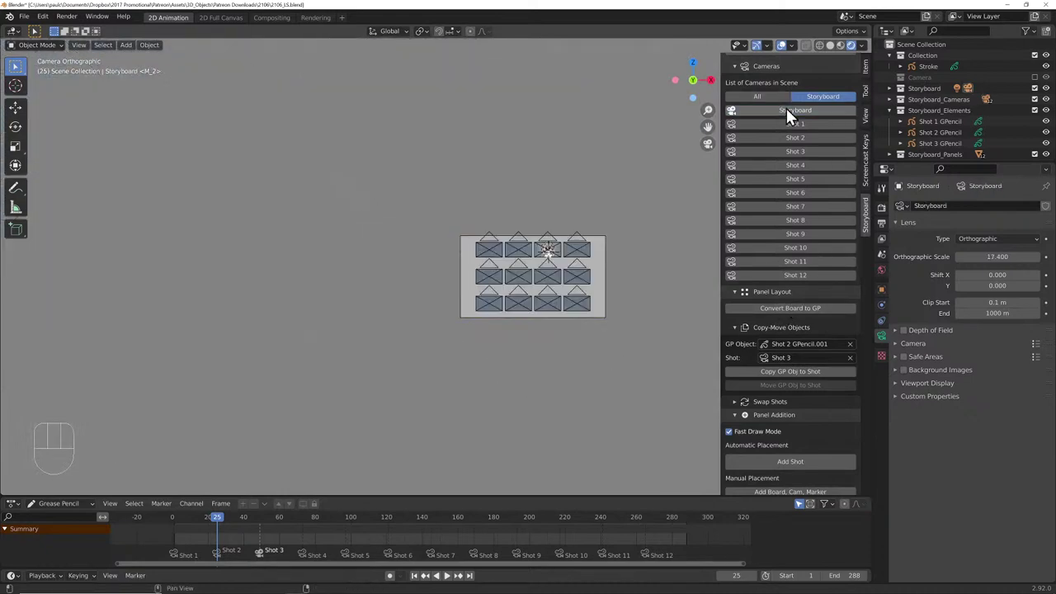
- Save the storyboard file before adding more shots
scroll(495, 322, up, 3)
shift+middle_drag(530, 309, 370, 306)
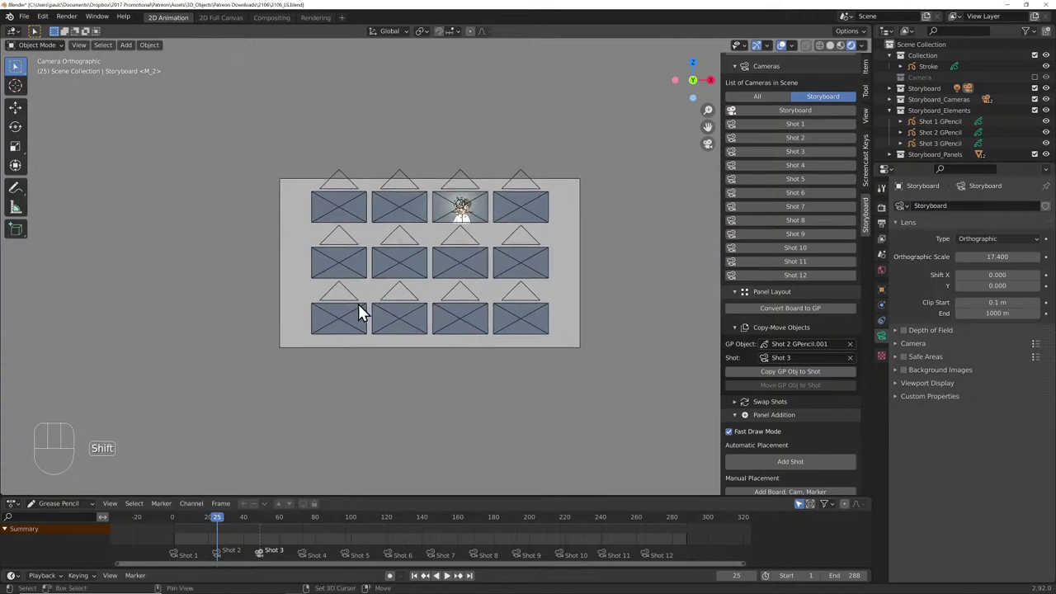
scroll(352, 307, up, 2)
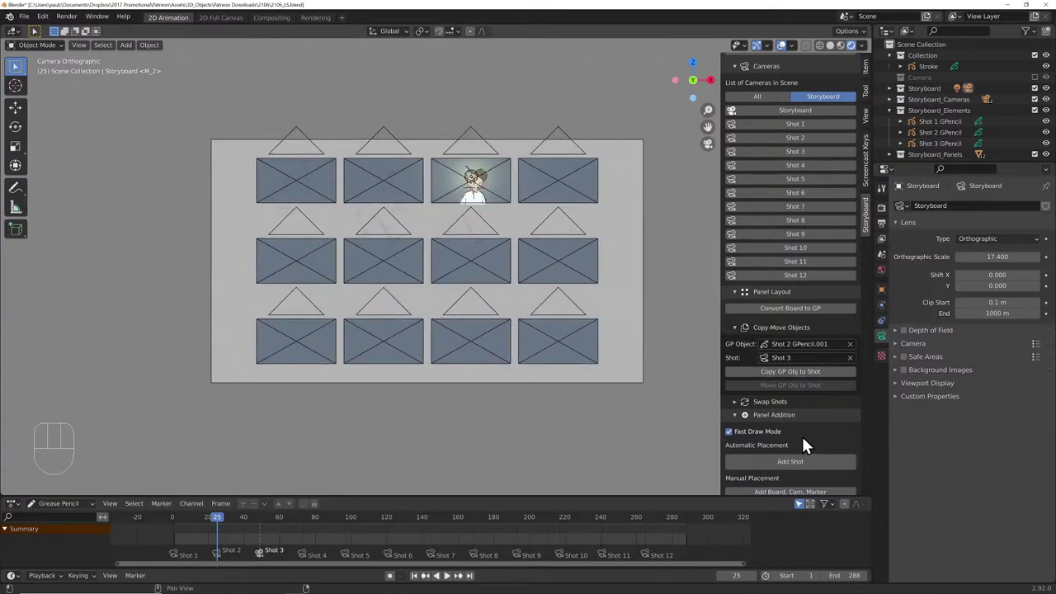
scroll(805, 417, down, 2)
scroll(809, 391, down, 2)
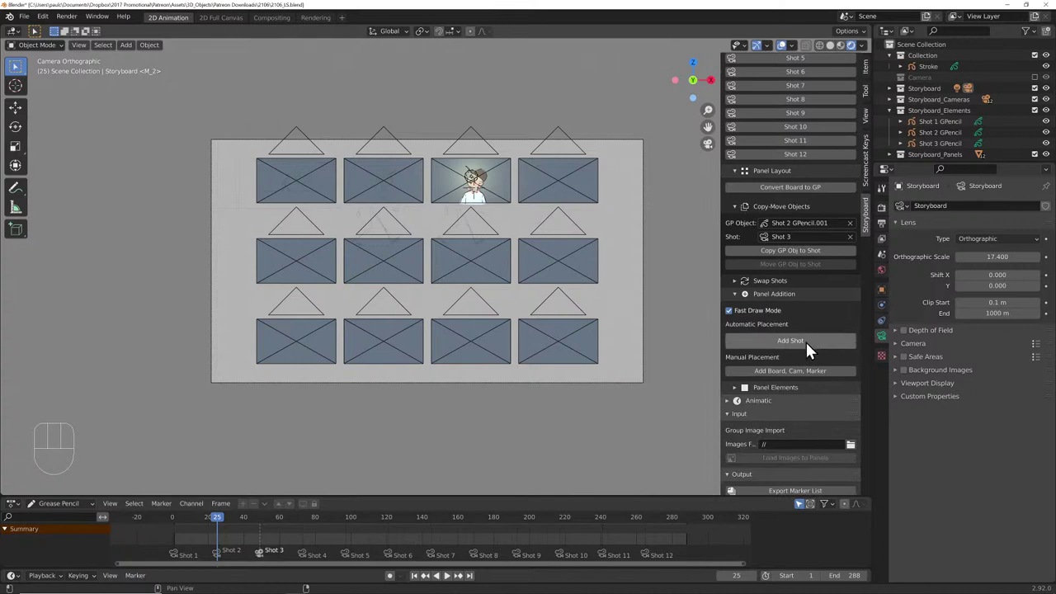
key(ctrl+s)
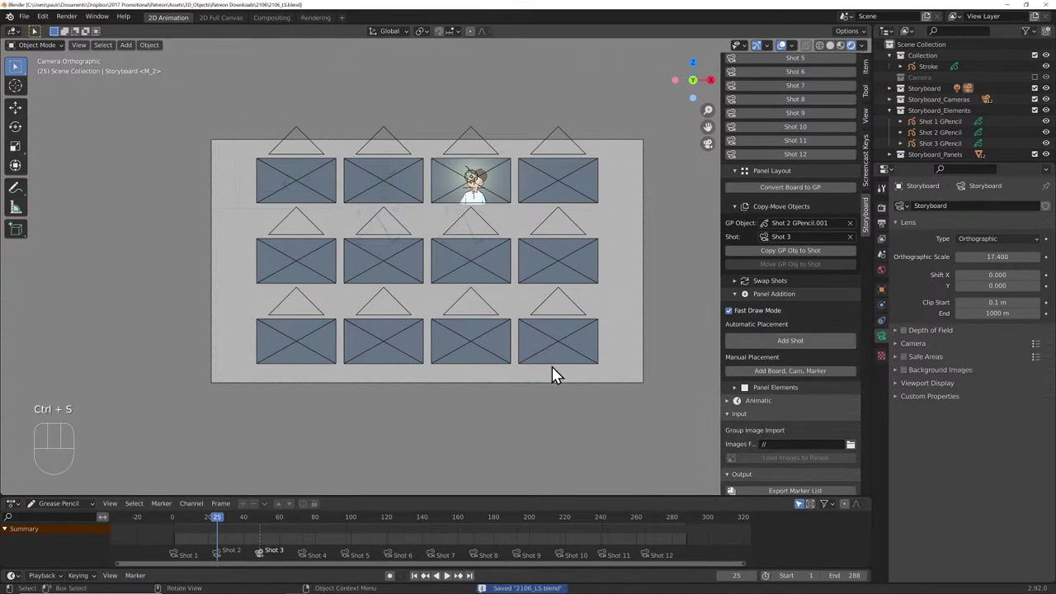
- Add Shot 13 with automatic placement, and view the board through the overall Storyboard camera
click(788, 338)
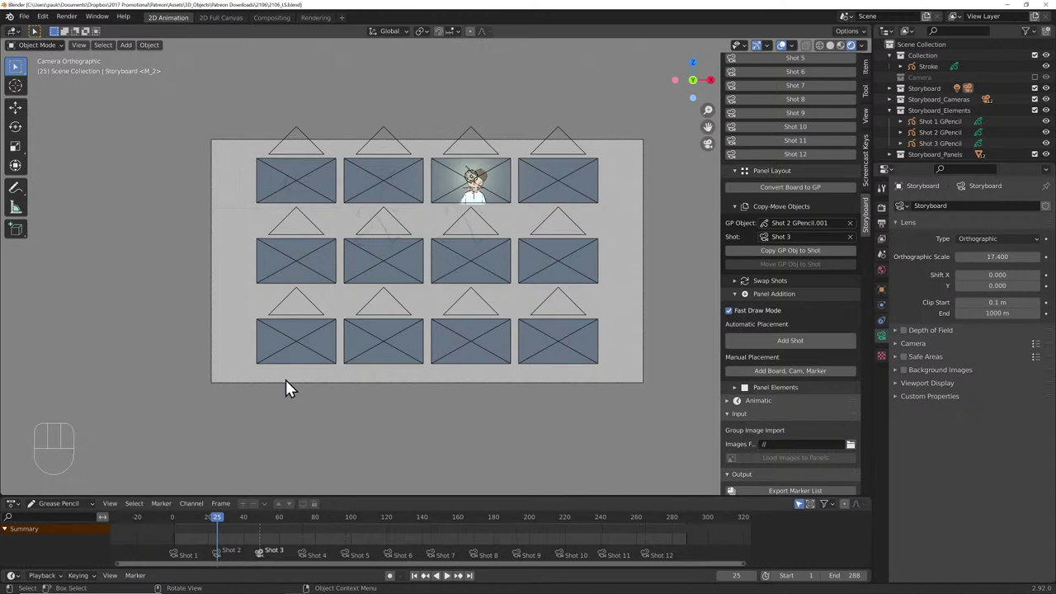
click(802, 340)
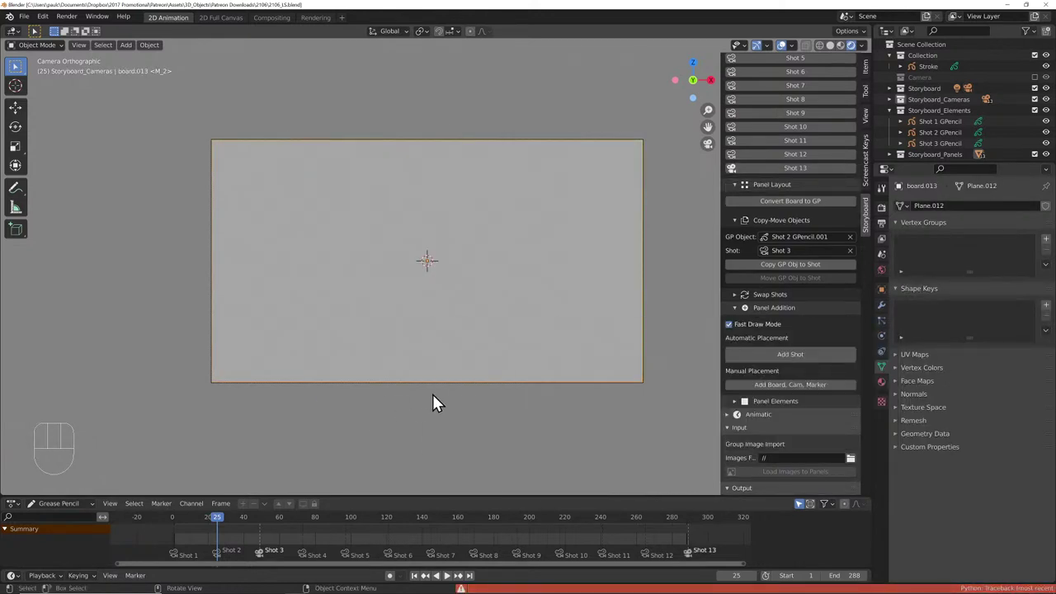
scroll(770, 144, up, 4)
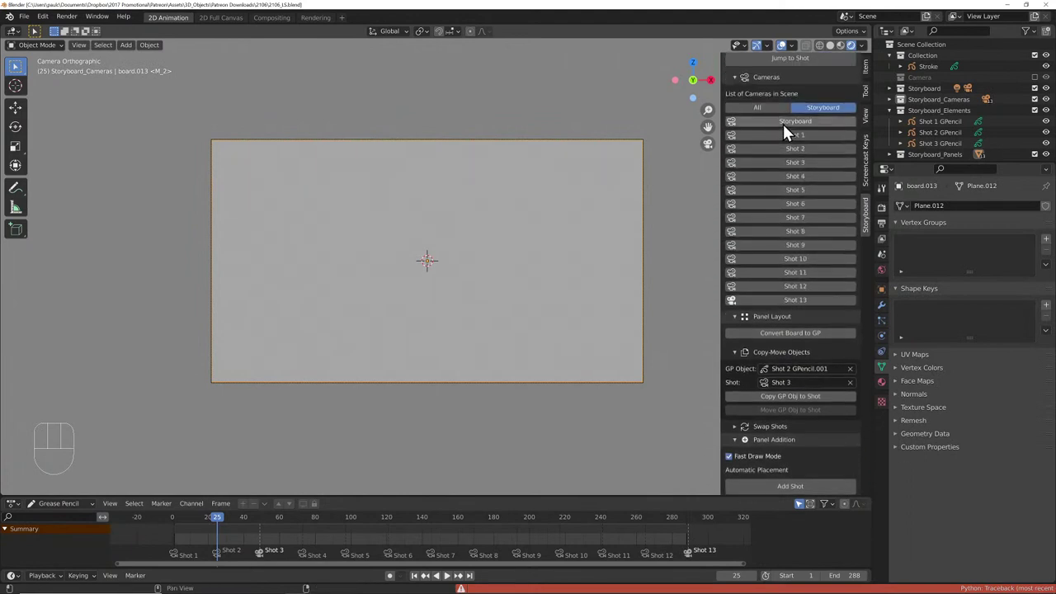
click(783, 124)
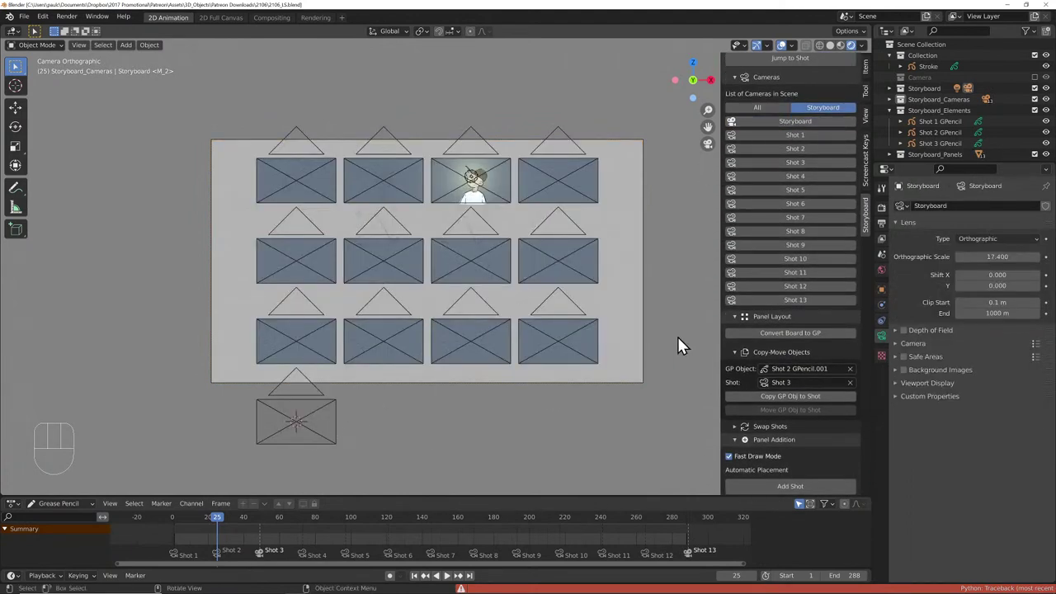
- Add Shots 14, 15 and 16 with automatic placement, and return to the overall Storyboard camera
click(802, 488)
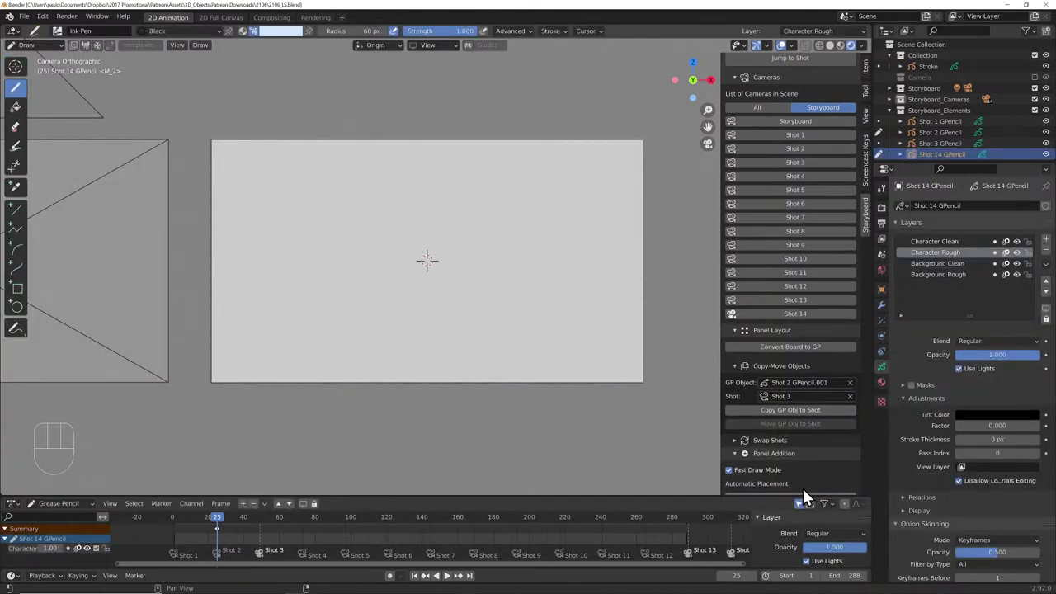
scroll(813, 363, down, 3)
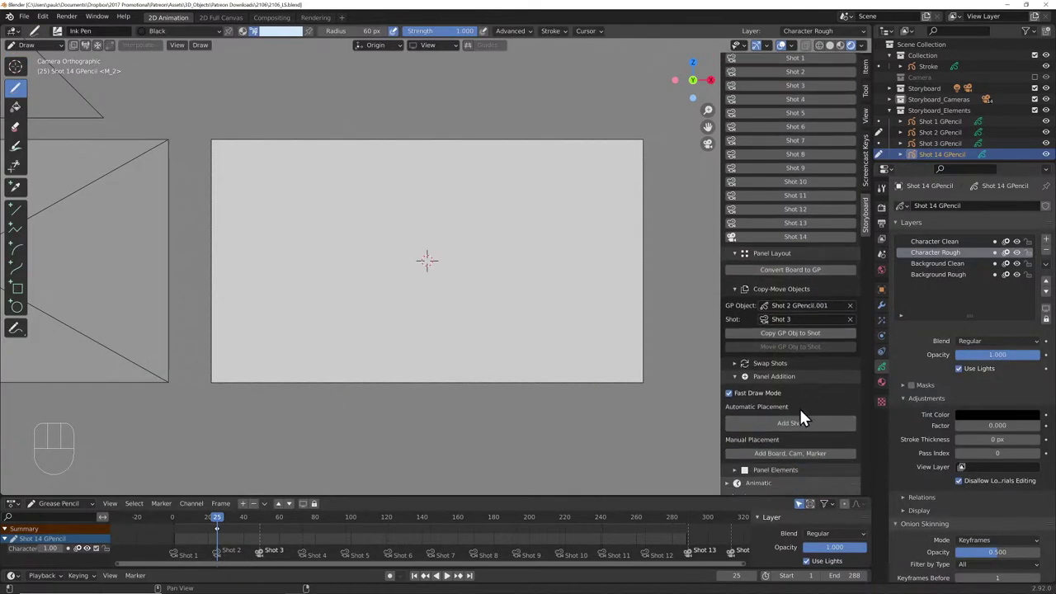
click(802, 420)
click(806, 438)
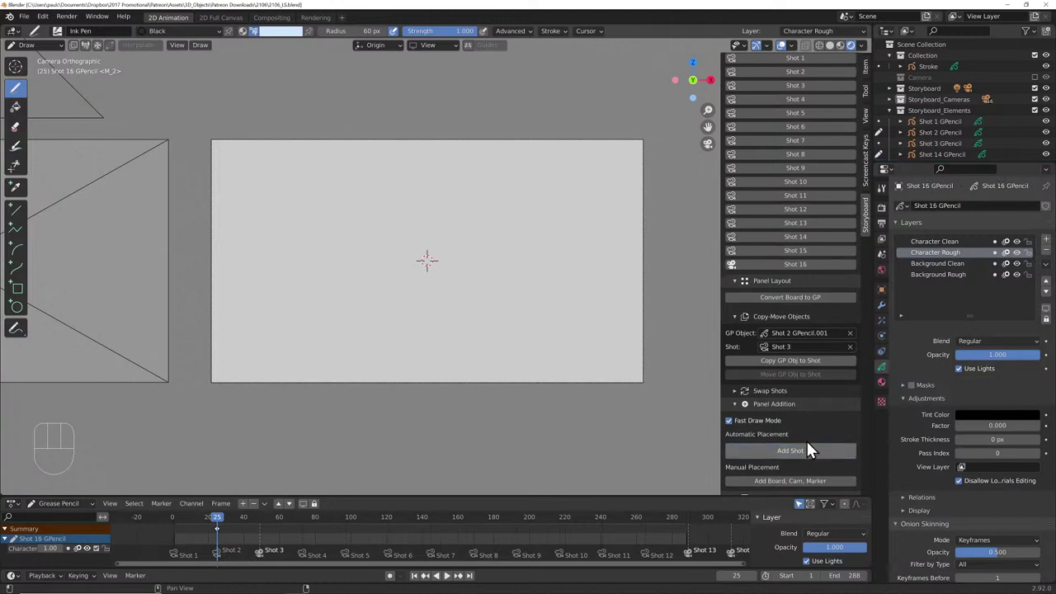
scroll(801, 189, up, 4)
click(810, 145)
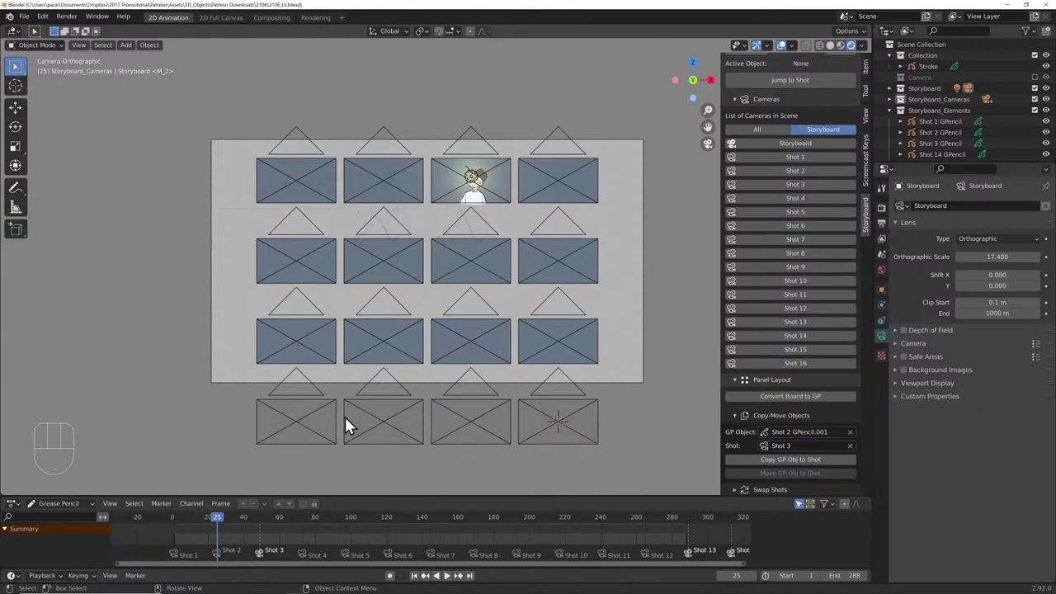
- Activate the Shot 13 camera, link the blue material of the Shot 12 board to the four new boards below, and deselect everything
click(814, 322)
middle_drag(508, 346, 408, 313)
click(400, 295)
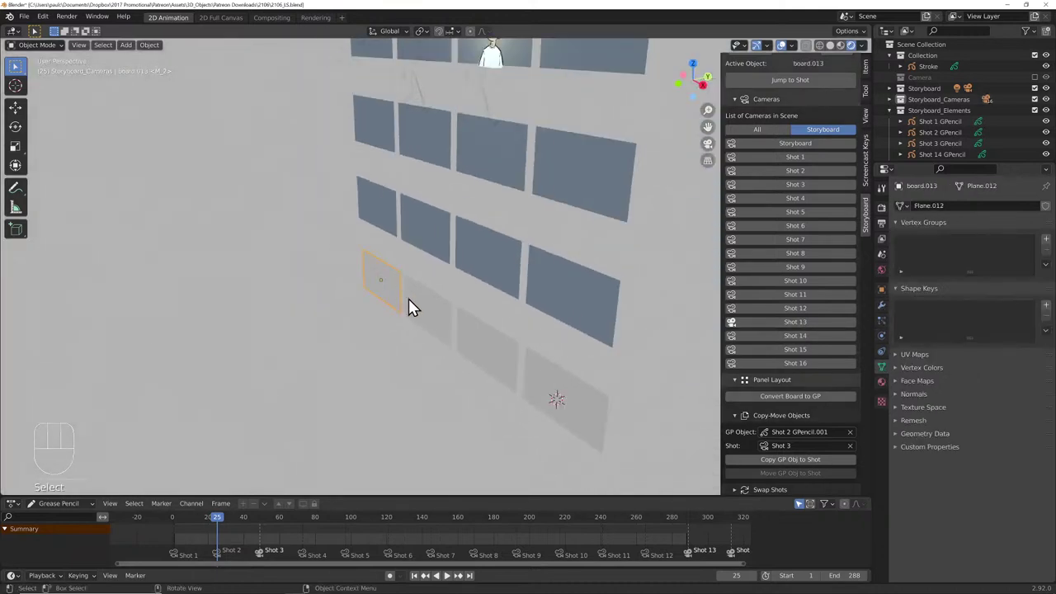
click(495, 350)
click(381, 295)
scroll(430, 317, down, 5)
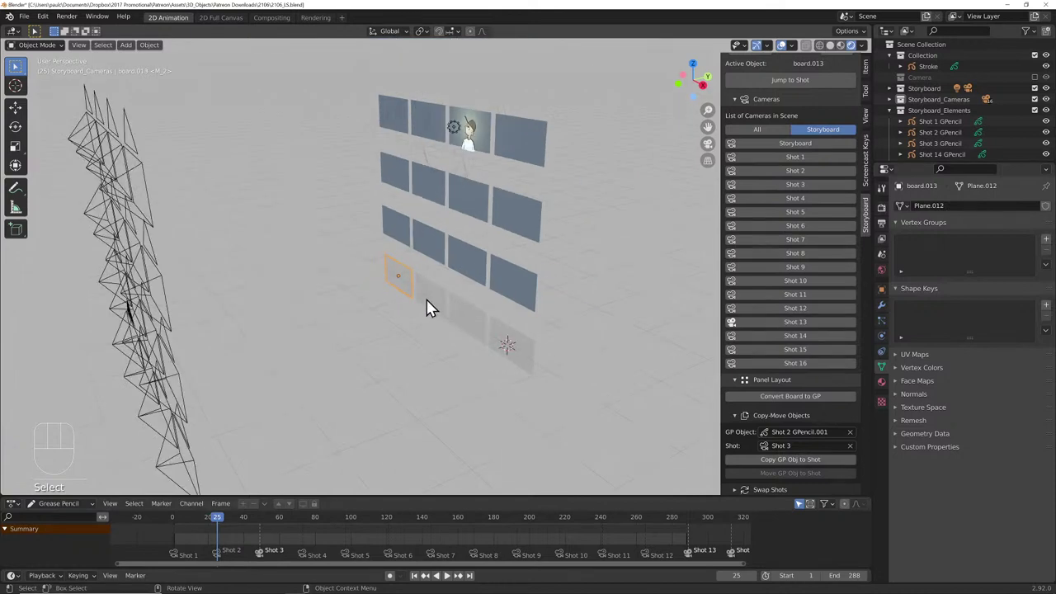
shift+click(426, 297)
shift+click(469, 321)
shift+click(505, 342)
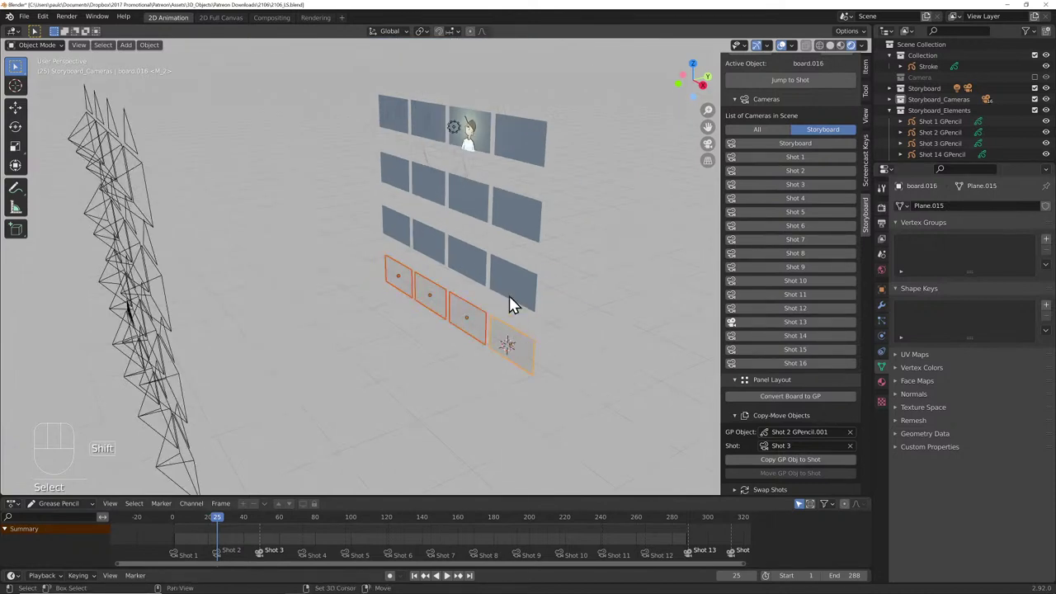
shift+click(509, 291)
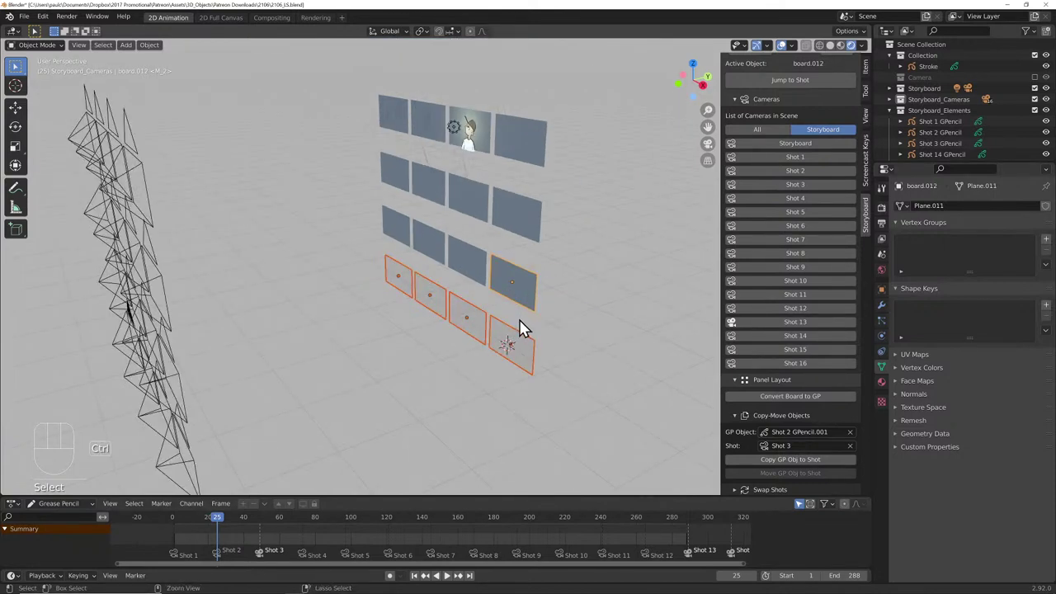
key(ctrl+l)
click(518, 316)
key(alt+a)
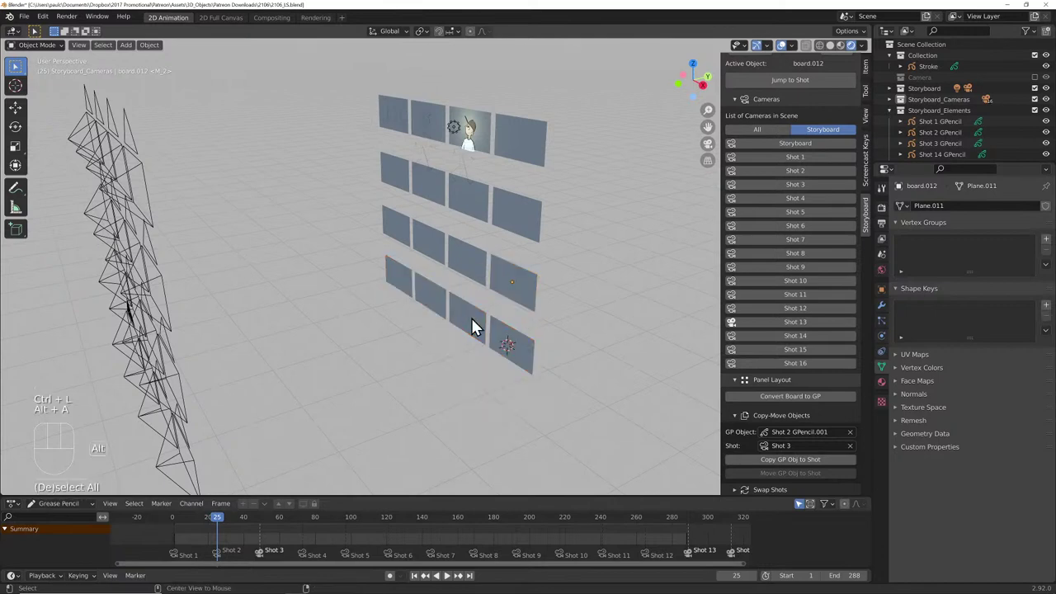
- Activate the Shot 16 camera, switch the active camera back to Shot 1, and save the file
middle_drag(408, 337, 437, 335)
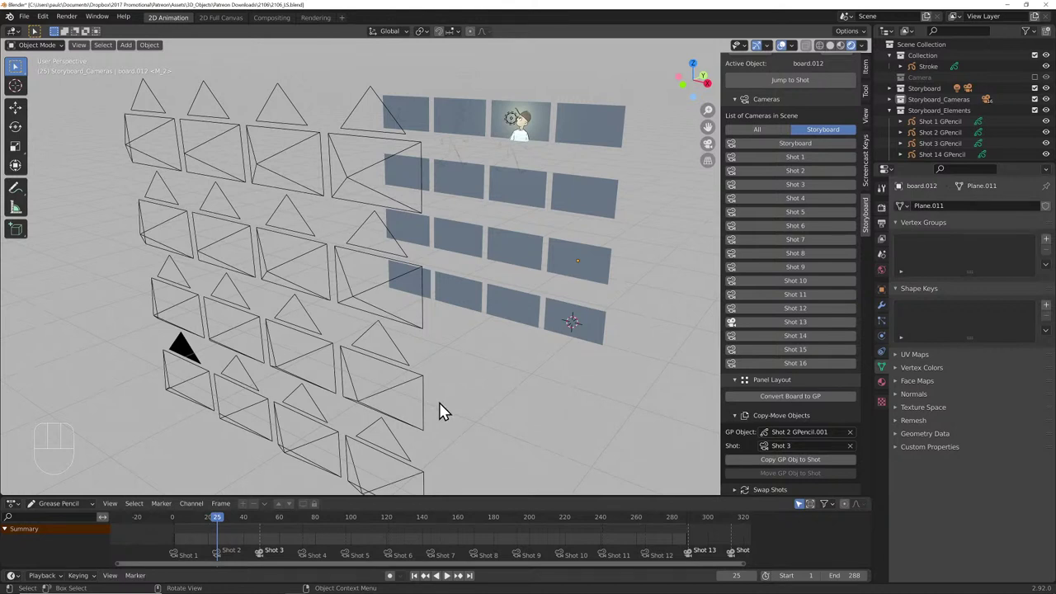
click(789, 364)
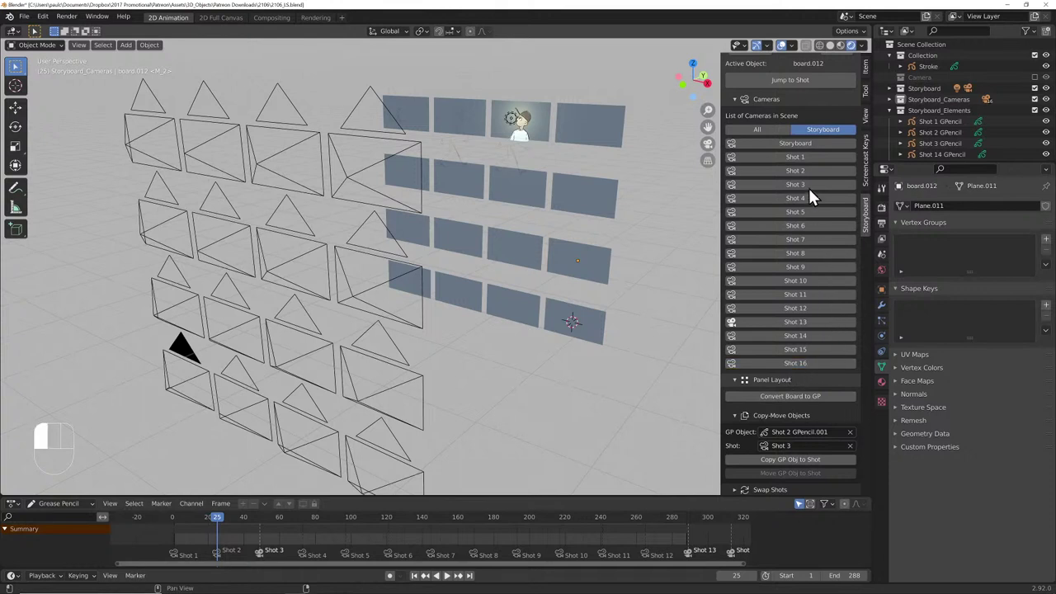
click(808, 365)
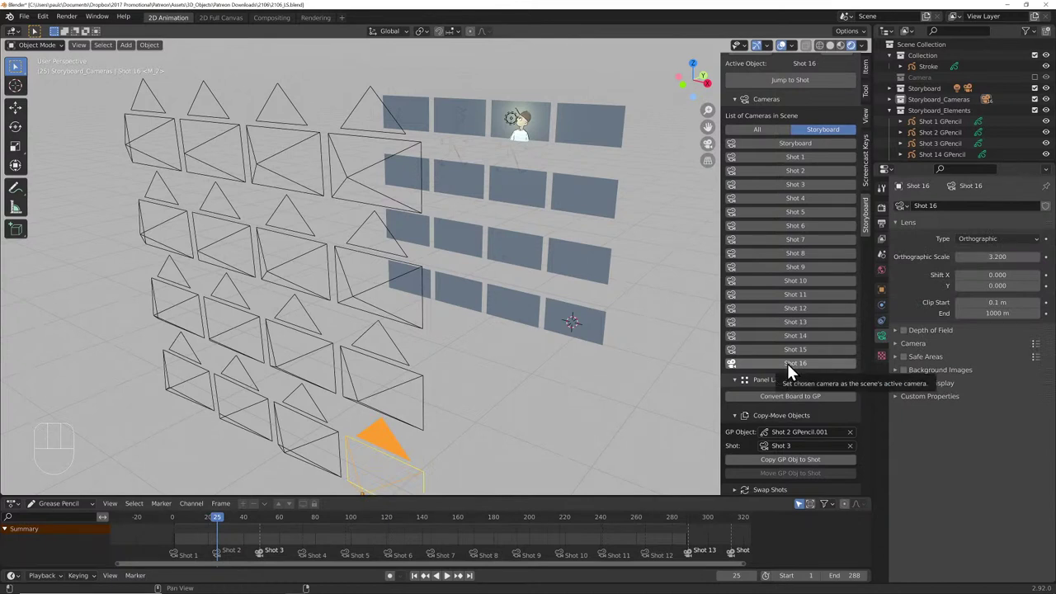
click(799, 158)
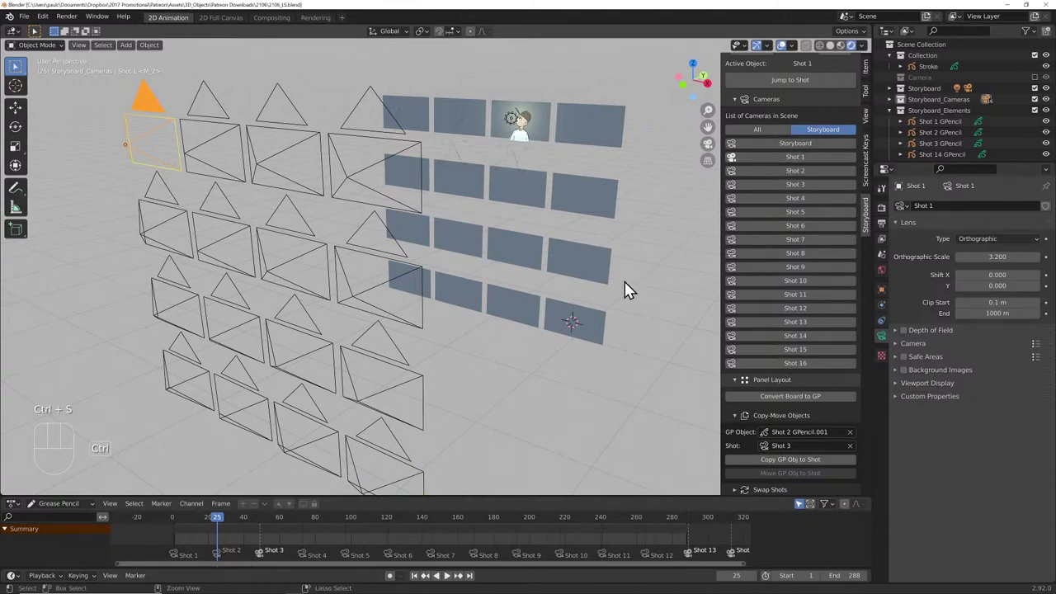
key(ctrl+s)
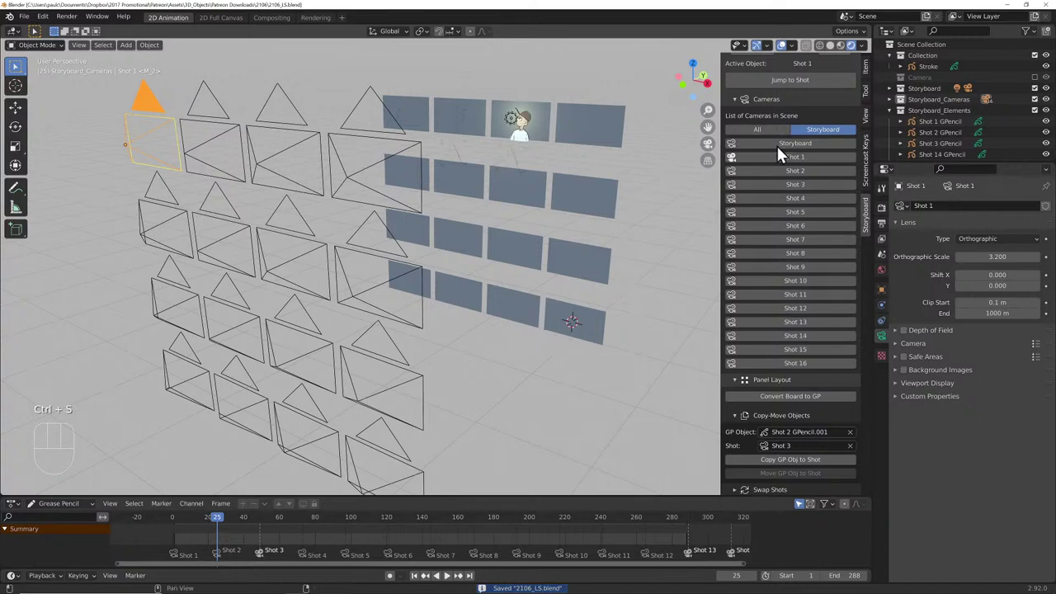
- View the sketched Shot 1 panel through the Shot 1 camera
key(KP_0)
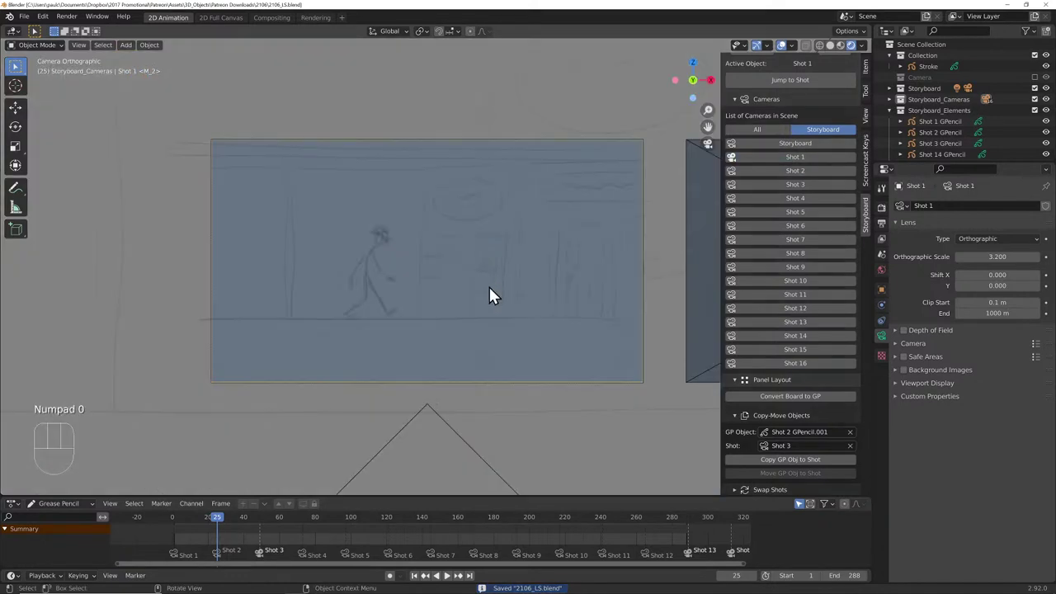
shift+middle_drag(537, 300, 427, 292)
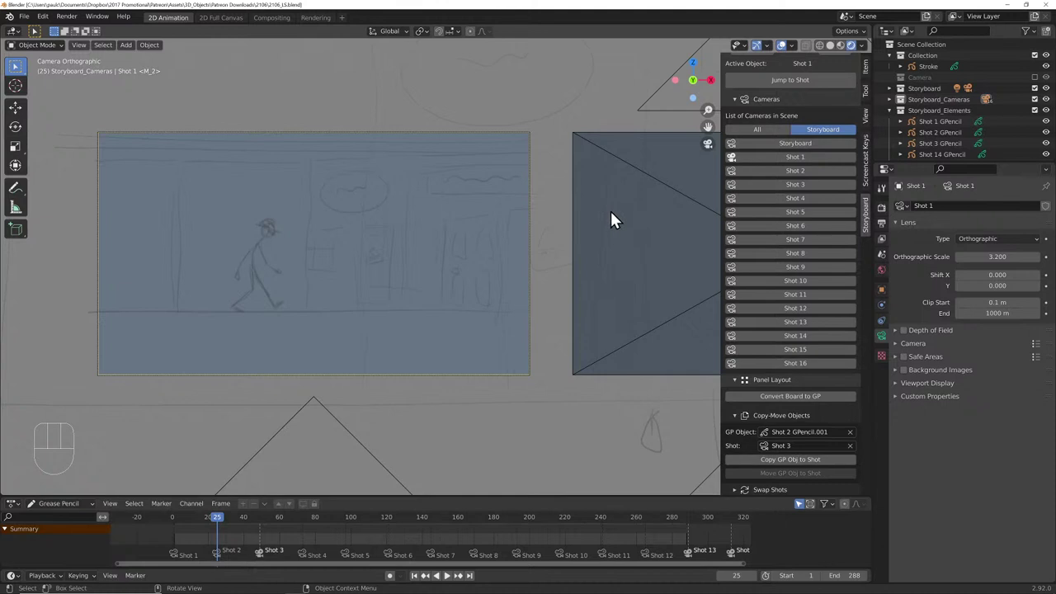
click(805, 158)
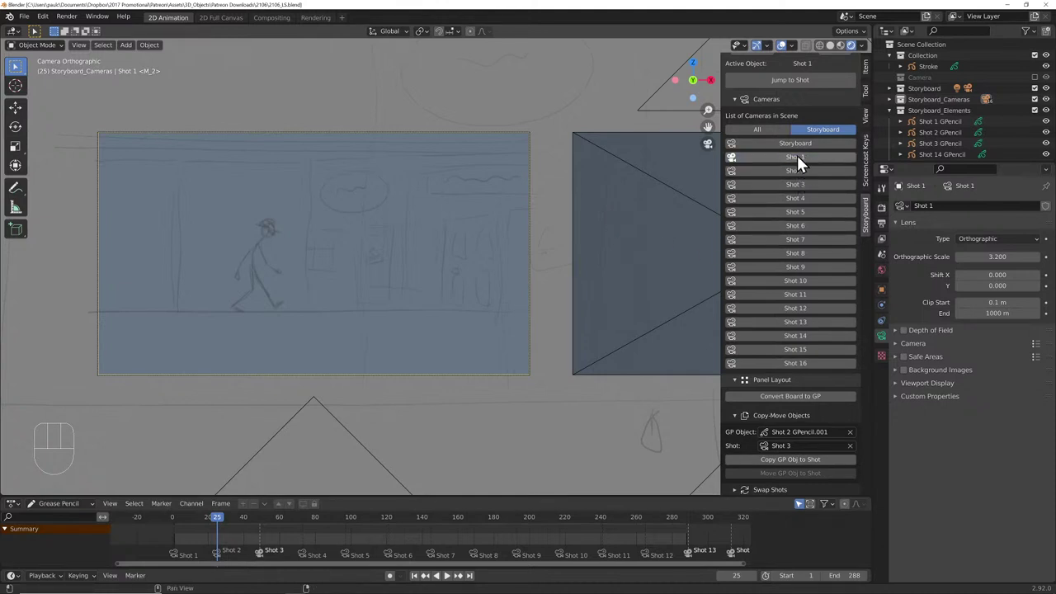
- Add a Shot 17 board, camera and marker at frame 13 using manual placement with Fast Draw Mode enabled, and examine its position
drag(210, 518, 195, 517)
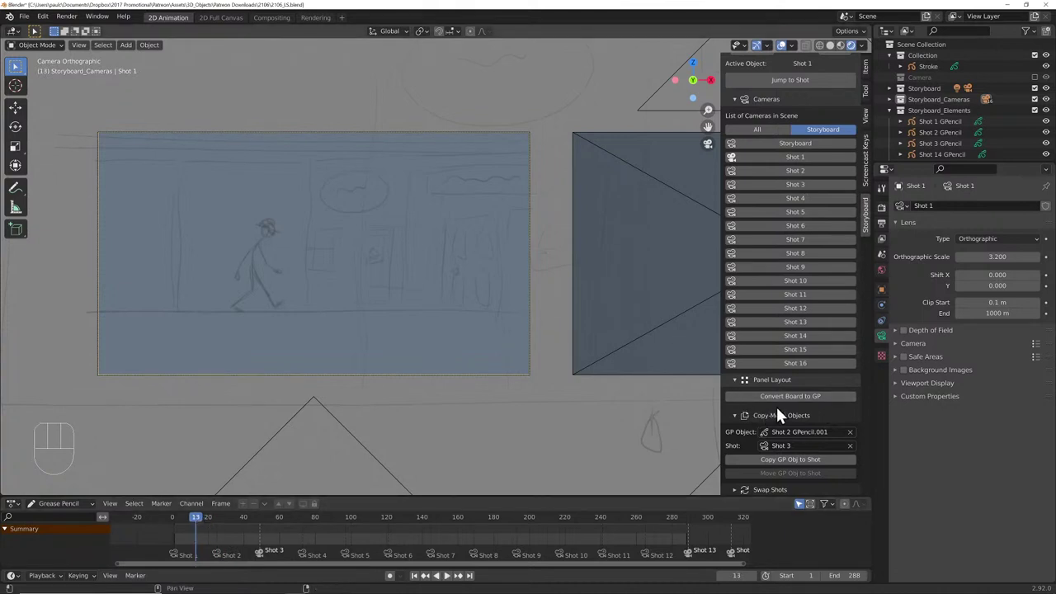
scroll(744, 405, down, 1)
scroll(736, 384, down, 6)
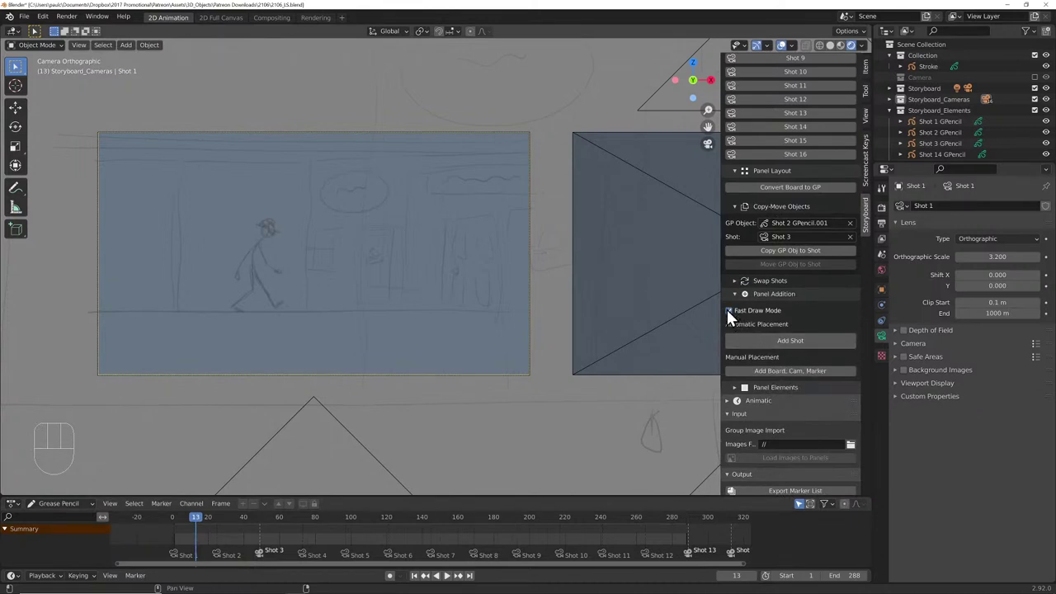
click(728, 310)
click(784, 371)
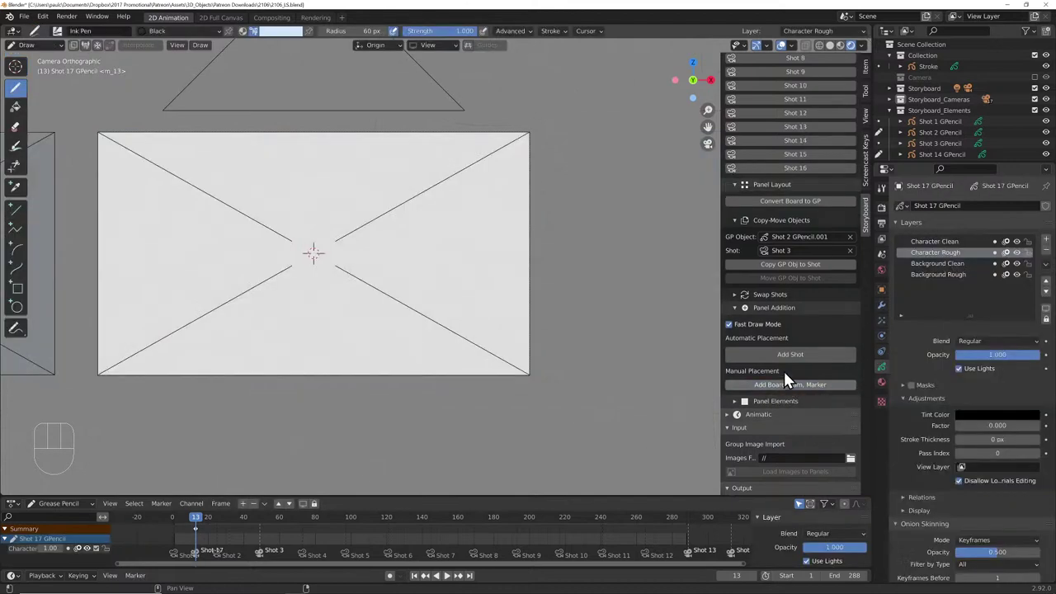
scroll(544, 316, down, 5)
middle_drag(544, 316, 514, 355)
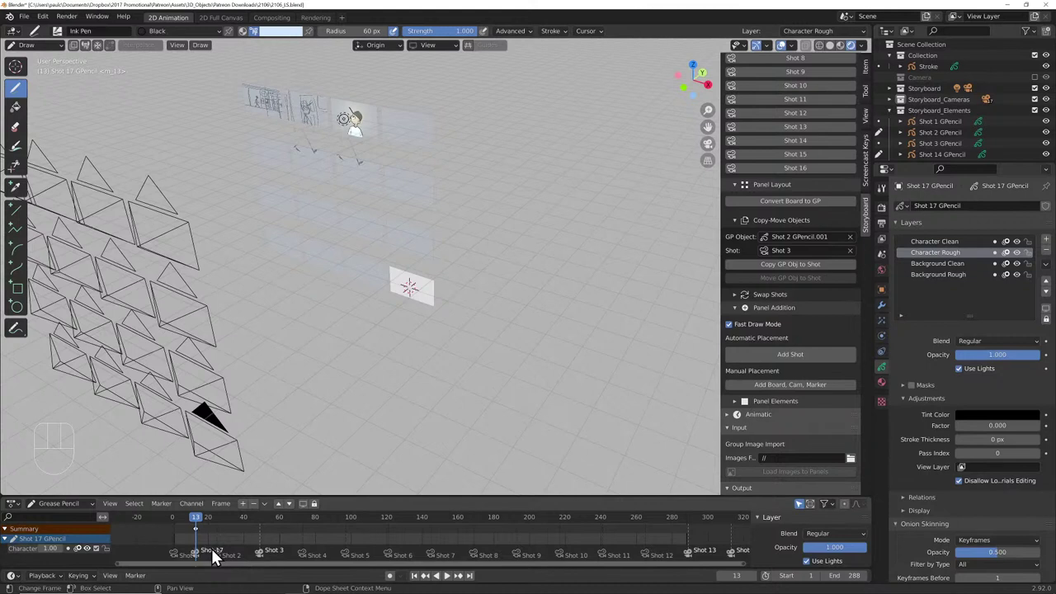
- Make the Shot 17 camera active from the storyboard camera list and select its marker at frame 13
scroll(805, 157, up, 3)
scroll(809, 161, up, 5)
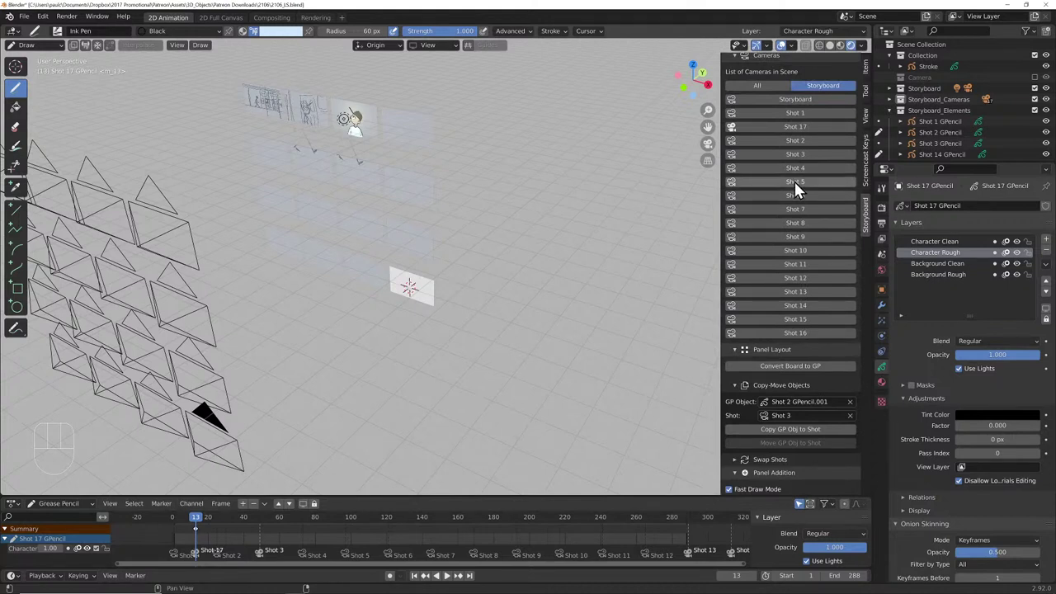
click(806, 127)
click(806, 127)
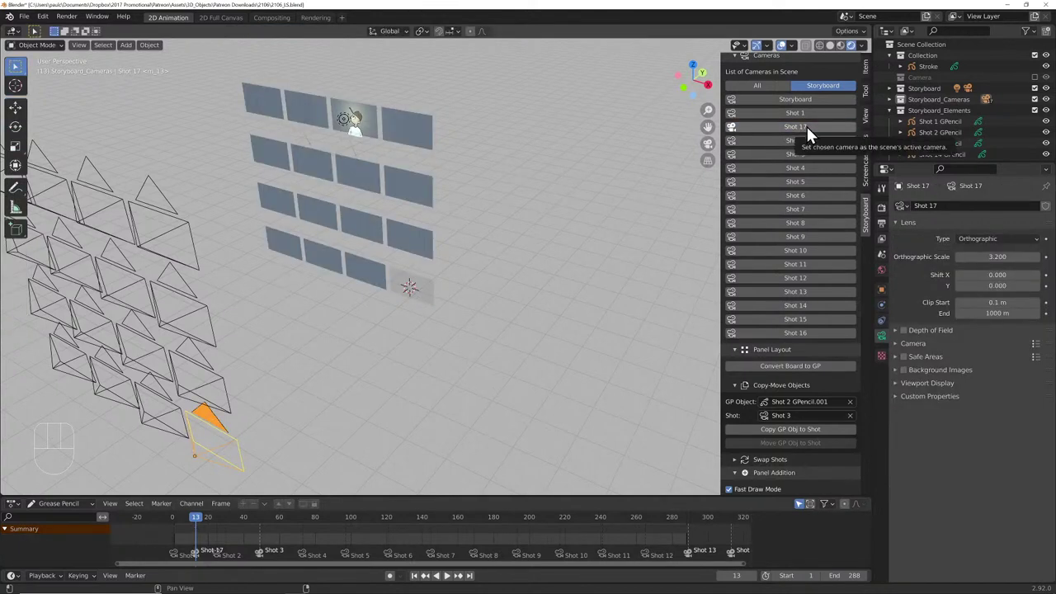
click(198, 559)
right_click(198, 560)
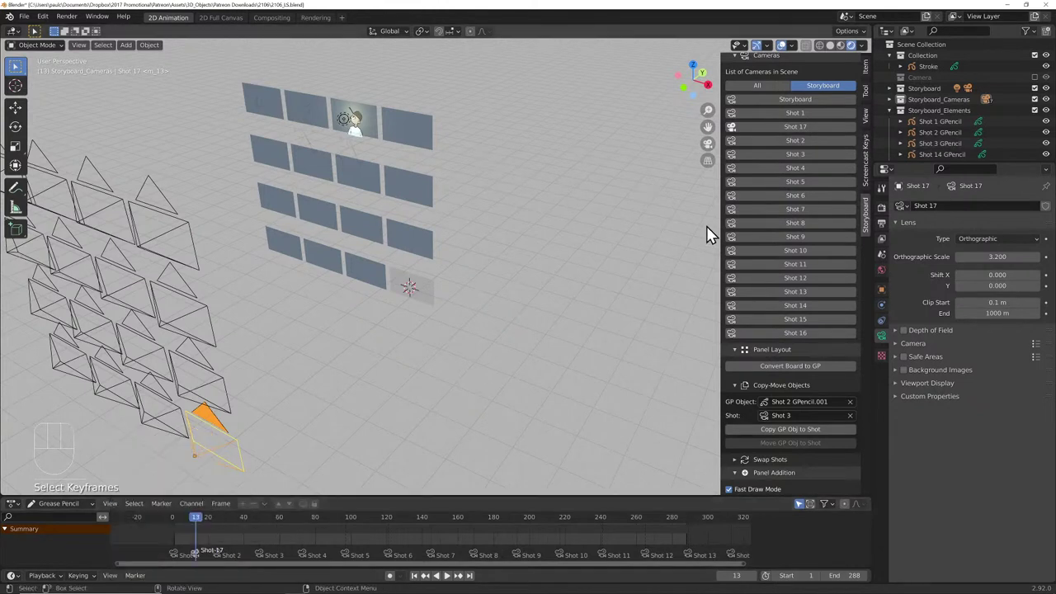
- Look through the storyboard tools, expanding the Panel Elements section to examine its options
right_click(826, 130)
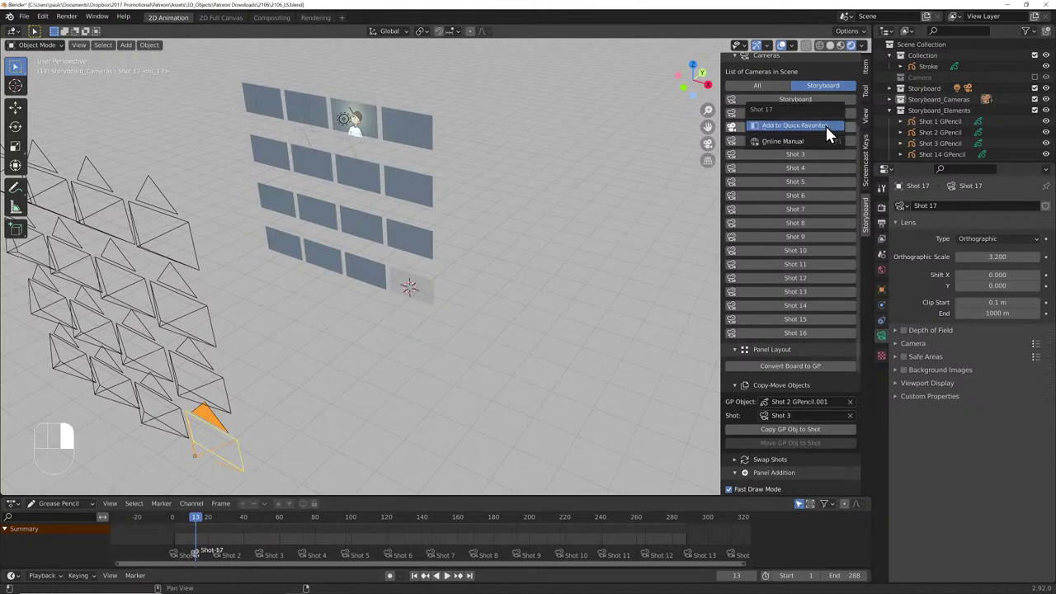
right_click(729, 129)
click(752, 125)
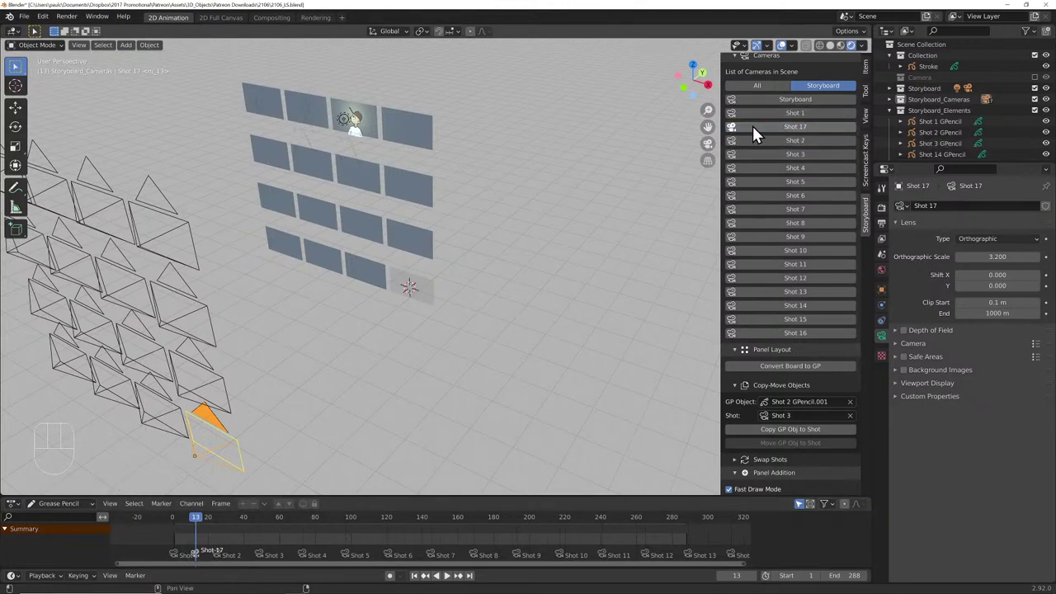
scroll(795, 448, down, 5)
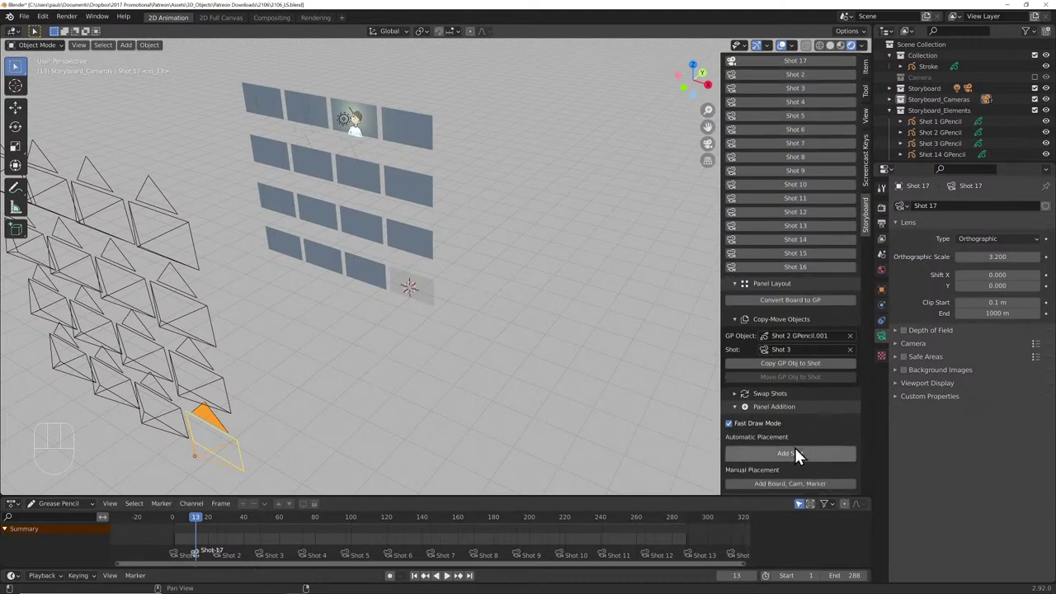
scroll(794, 442, down, 5)
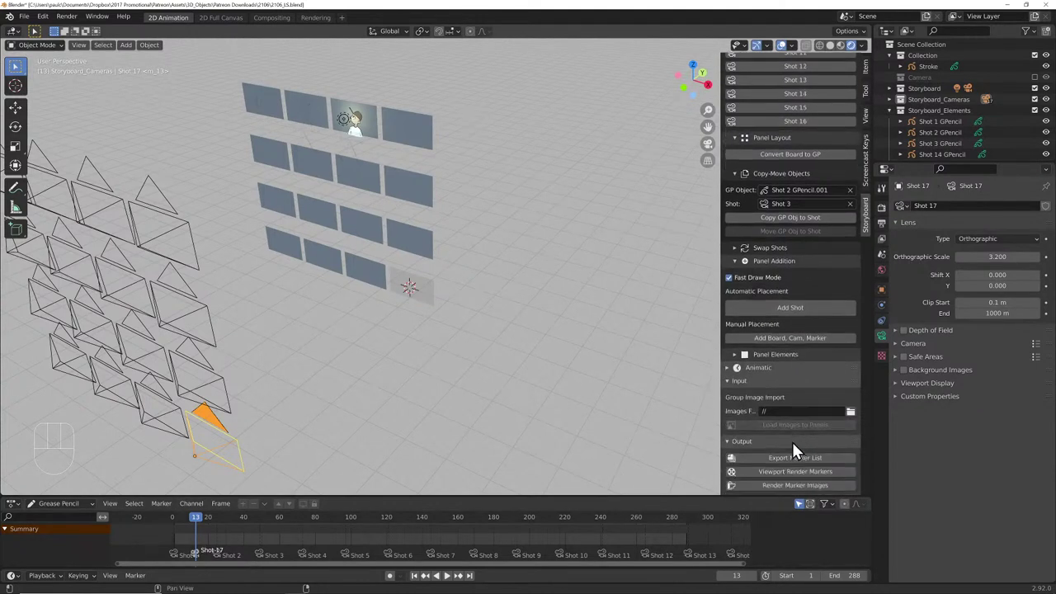
click(733, 355)
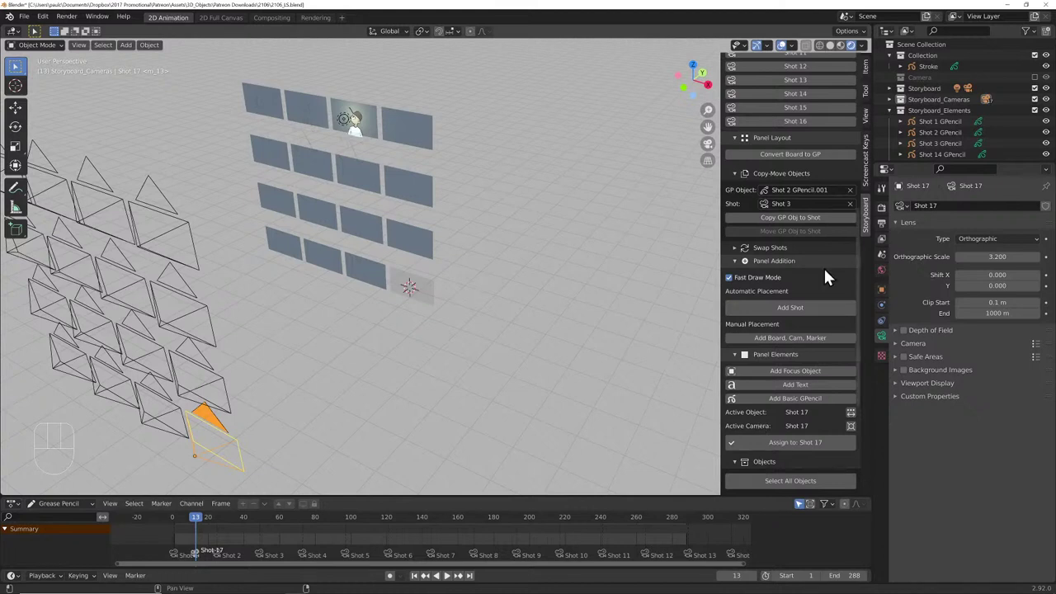
scroll(823, 267, up, 7)
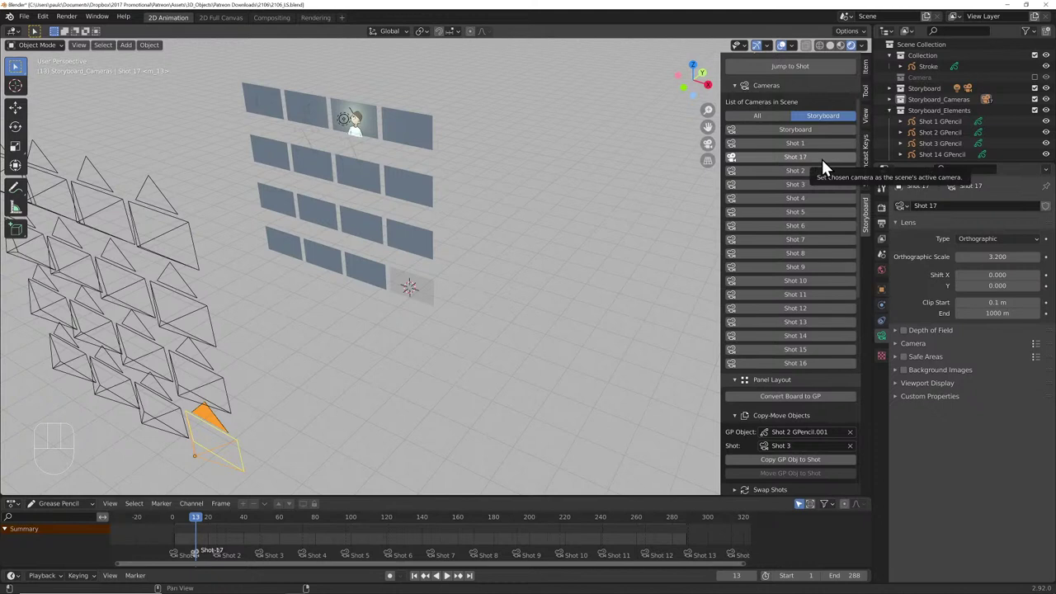
- Rename the Shot 17 camera in the Storyboard_Cameras collection to Shot 1a
click(890, 99)
scroll(923, 104, down, 4)
scroll(935, 107, down, 3)
right_click(936, 143)
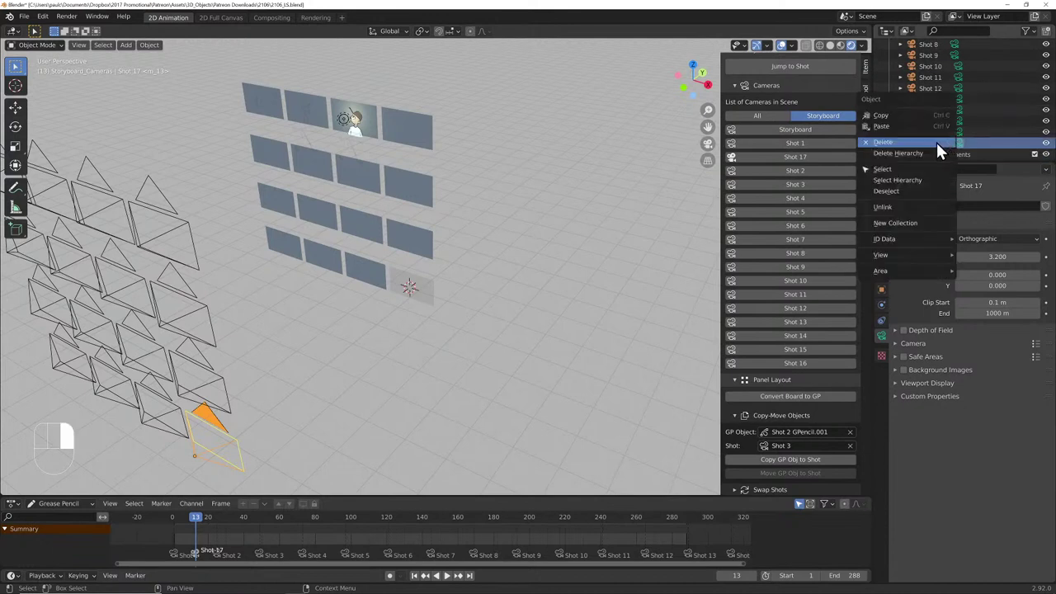
double_click(934, 144)
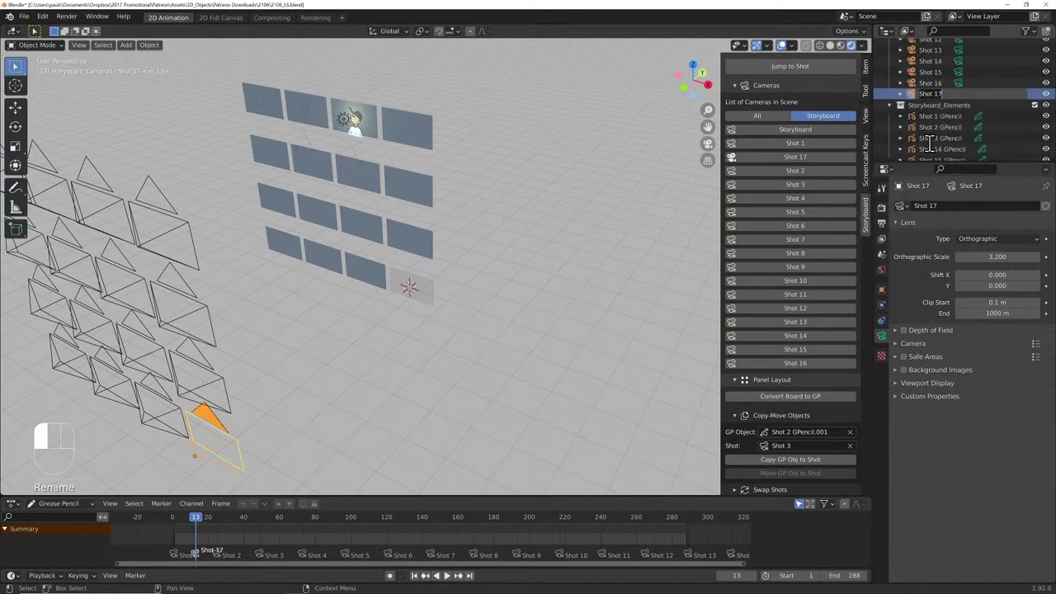
key(BackSpace)
key(BackSpace)
text(1a)
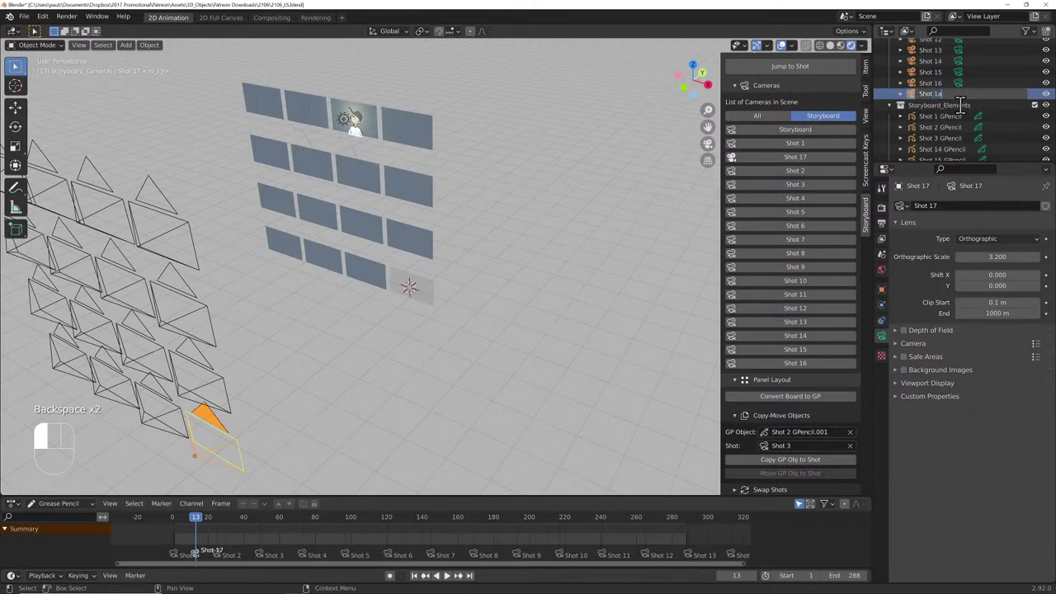
key(Return)
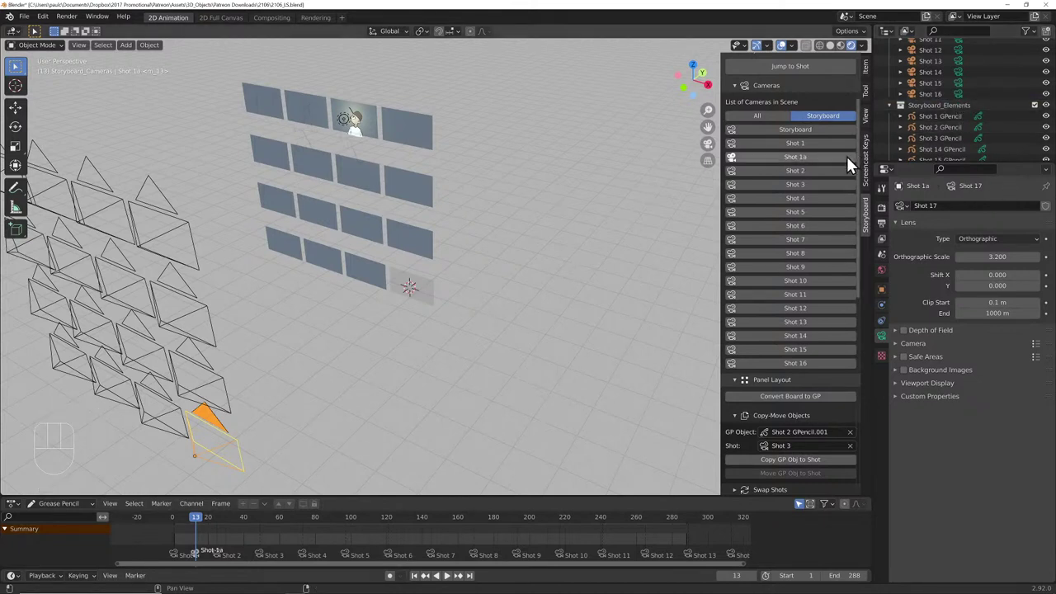
right_click(800, 158)
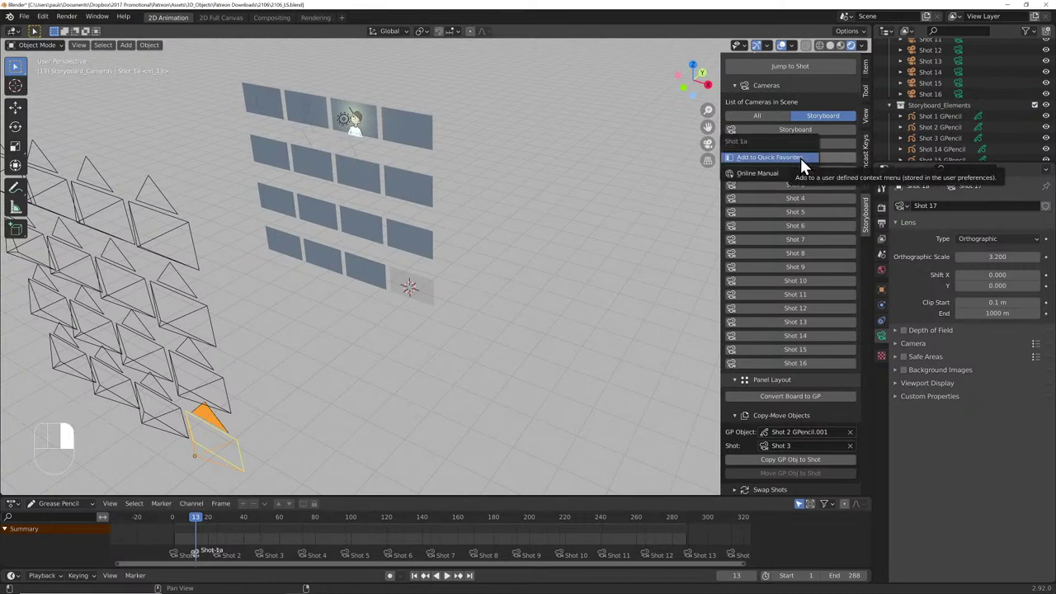
click(799, 158)
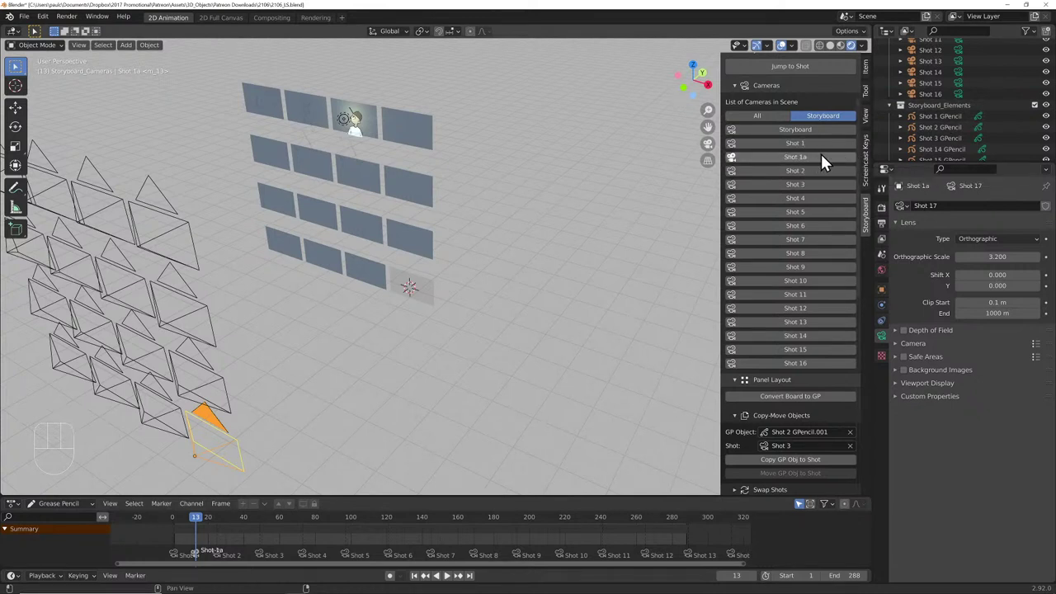
click(822, 155)
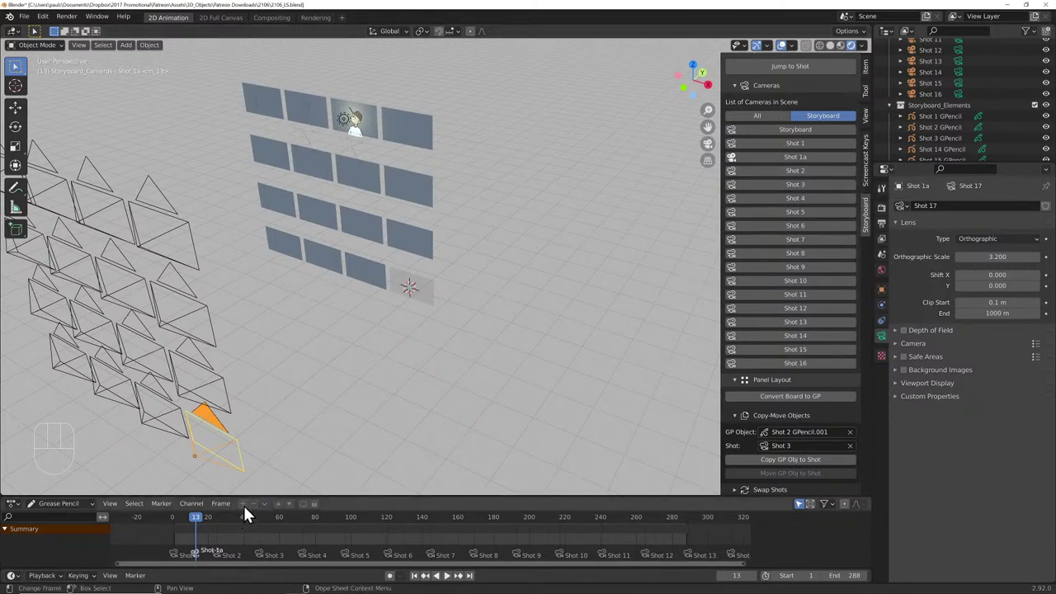
- Enlarge the timeline and move the Shot 1a marker to about frame 30 and the Shot 2 marker to about frame 39
drag(243, 498, 264, 369)
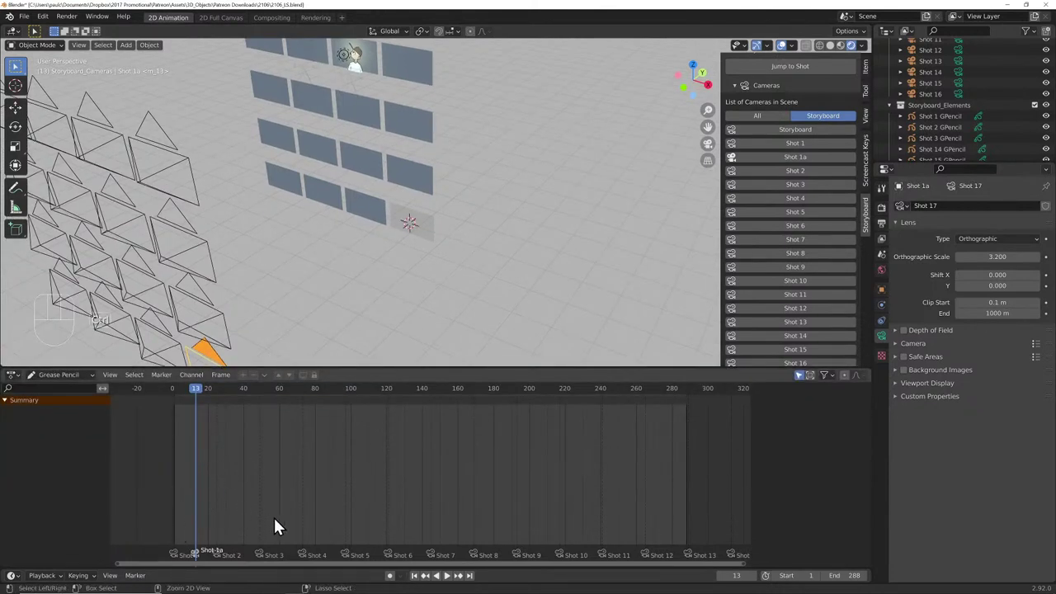
mouse_move(743, 566)
mouse_down()
mouse_move(359, 575)
mouse_move(334, 563)
mouse_move(464, 566)
mouse_move(453, 559)
mouse_up()
mouse_move(369, 561)
mouse_down()
mouse_move(445, 562)
mouse_move(413, 561)
mouse_up()
- Try to shift the Shot 1a, Shot 2, Shot 3 and Shot 4 markers together by about 7 frames
shift+click(455, 559)
shift+click(499, 560)
shift+click(609, 555)
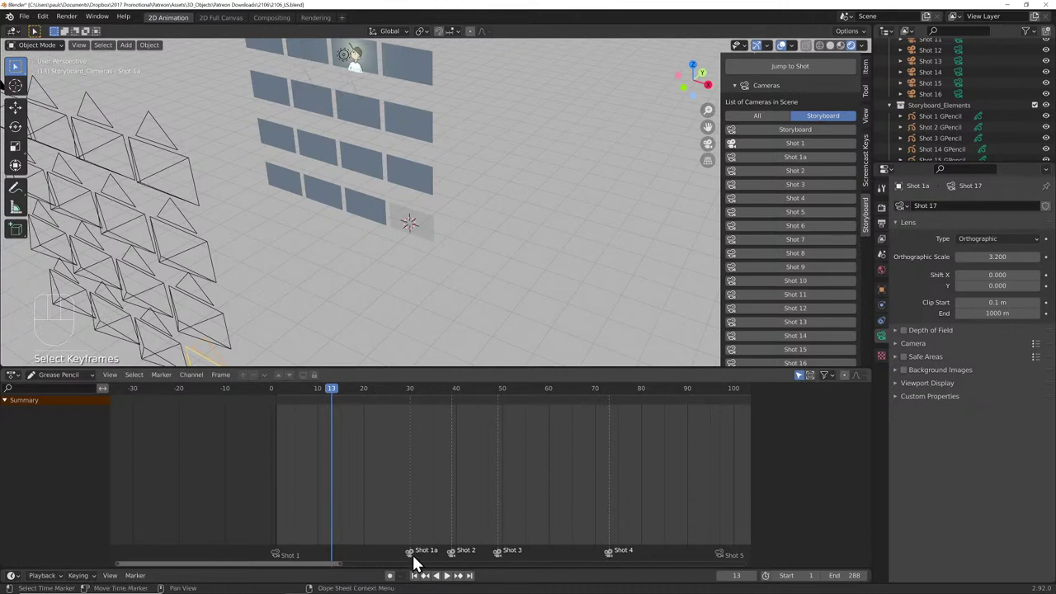
key(g)
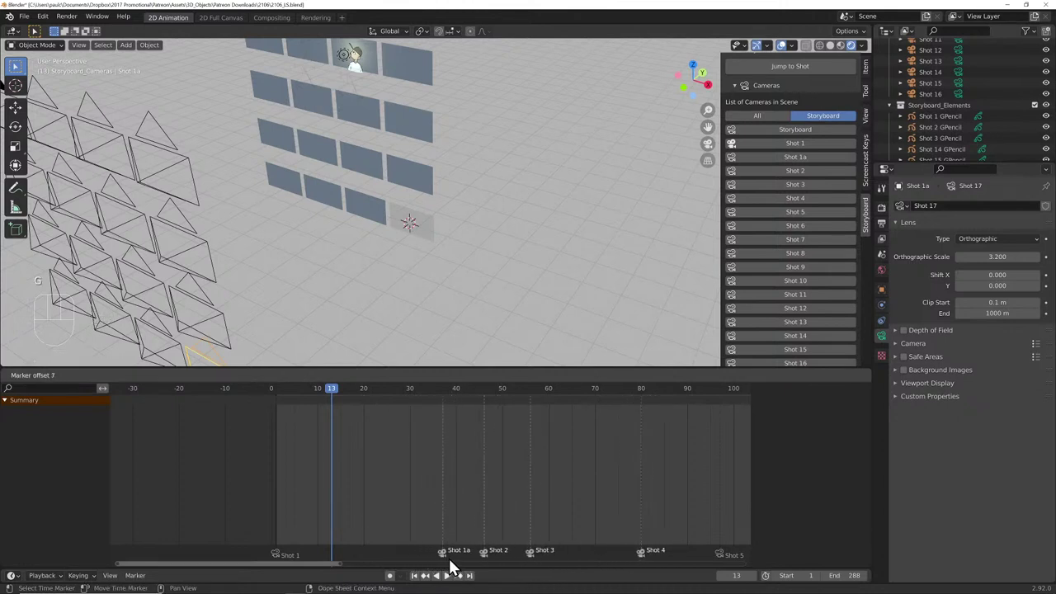
key(Escape)
key(ctrl+z)
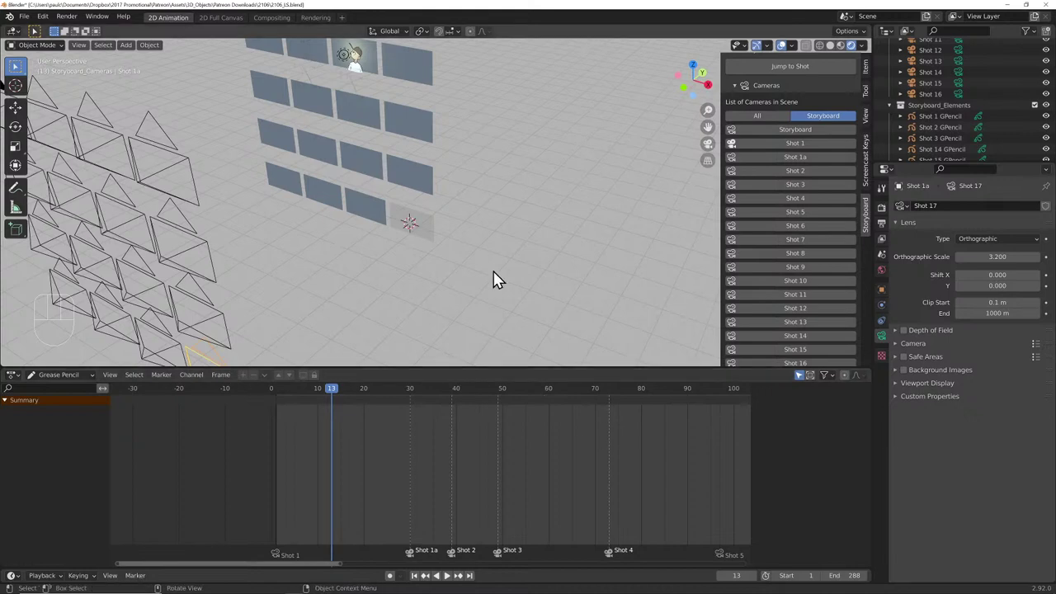
- View the storyboard through the Shot 1 camera, the Shot 1a camera, and Shot 1 again to compare the panels
mouse_move(490, 273)
middle_down()
mouse_move(462, 278)
mouse_move(495, 299)
mouse_move(504, 272)
middle_up()
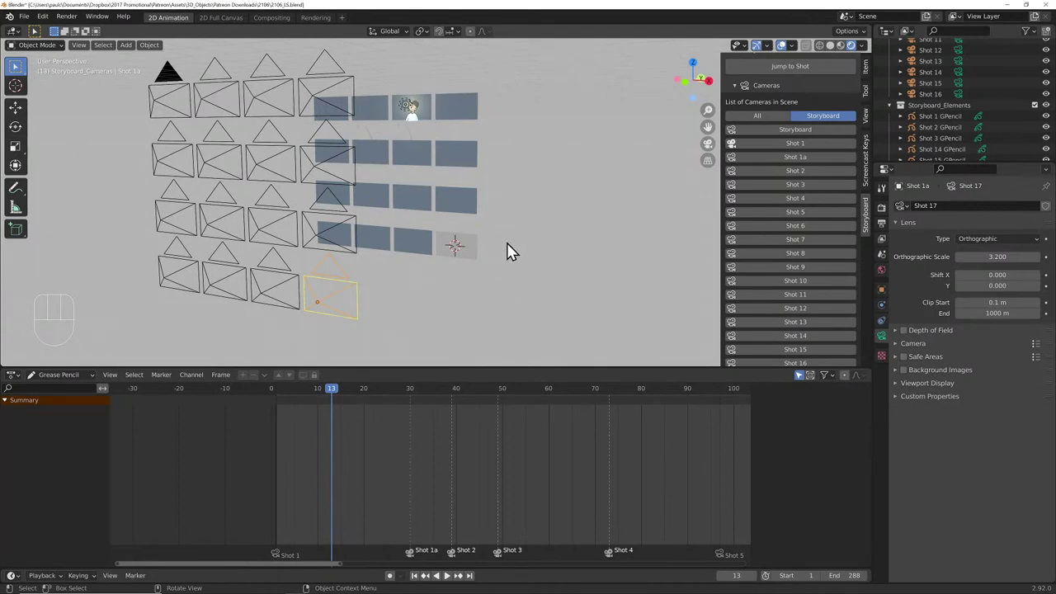
key(KP_0)
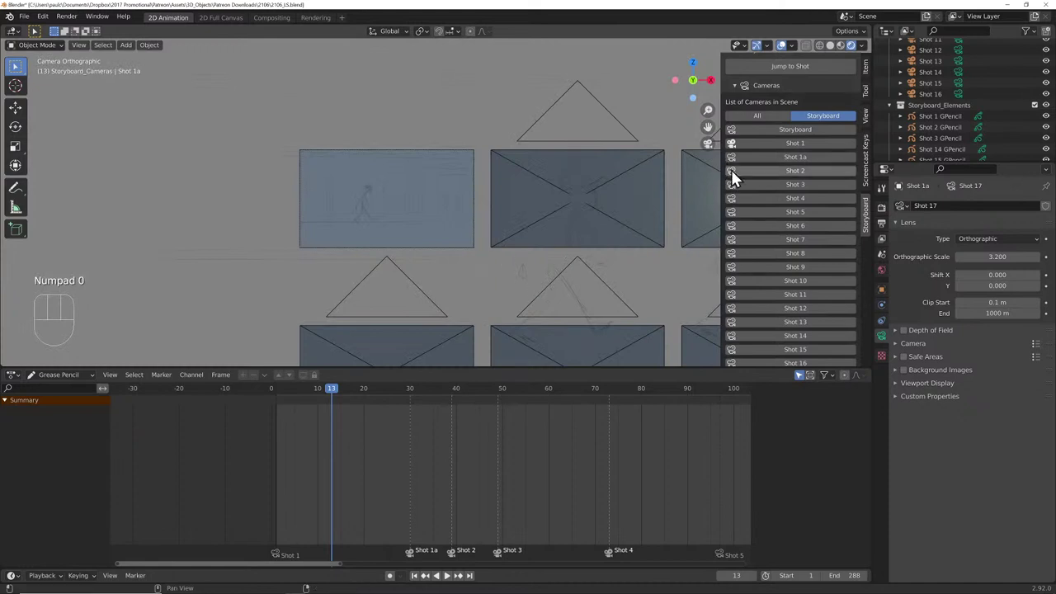
click(771, 143)
click(777, 156)
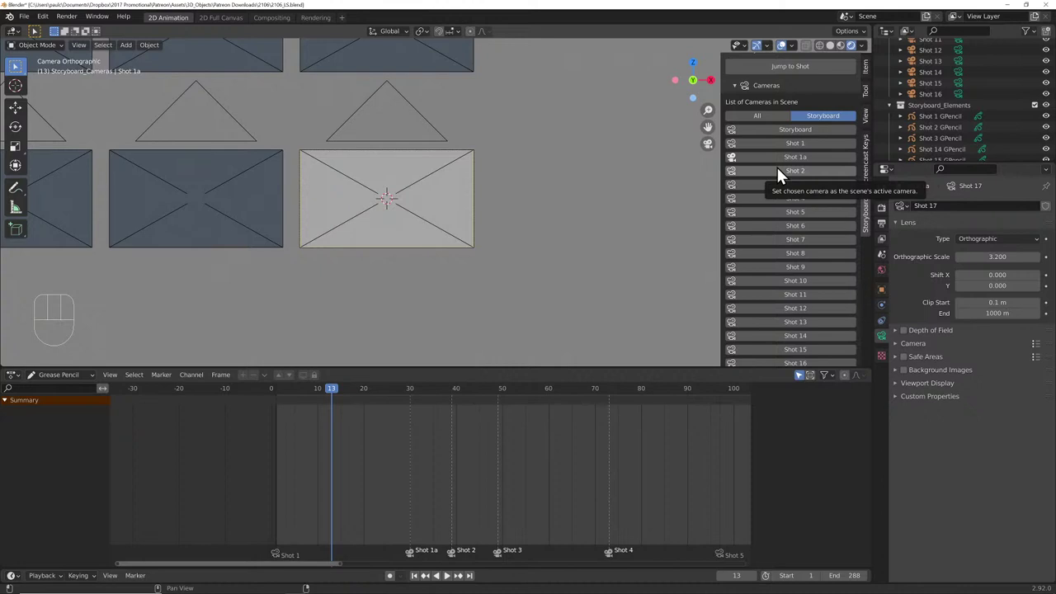
click(779, 144)
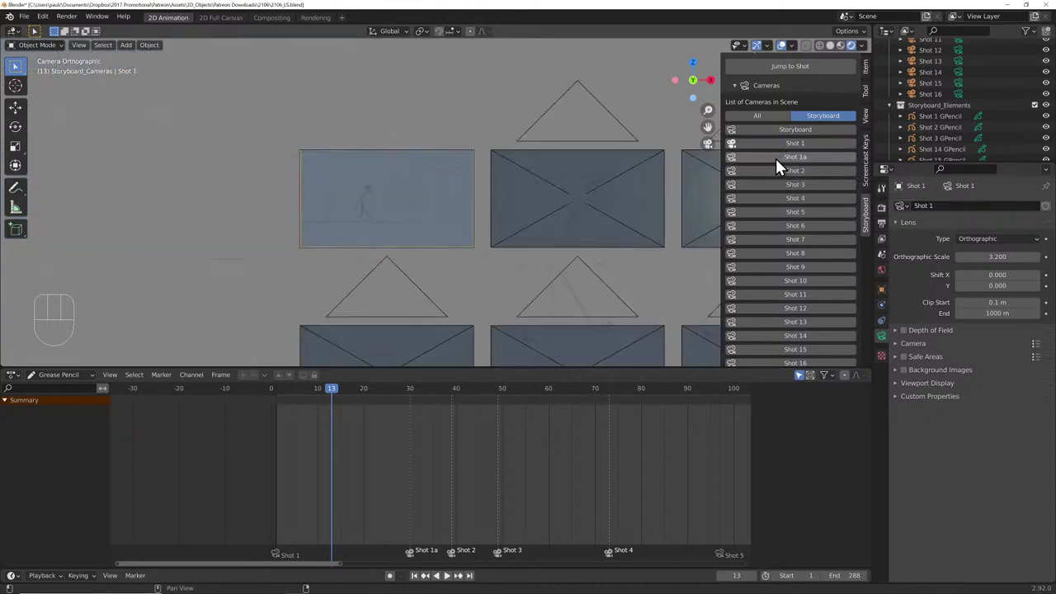
scroll(448, 258, up, 3)
shift+middle_drag(448, 257, 408, 275)
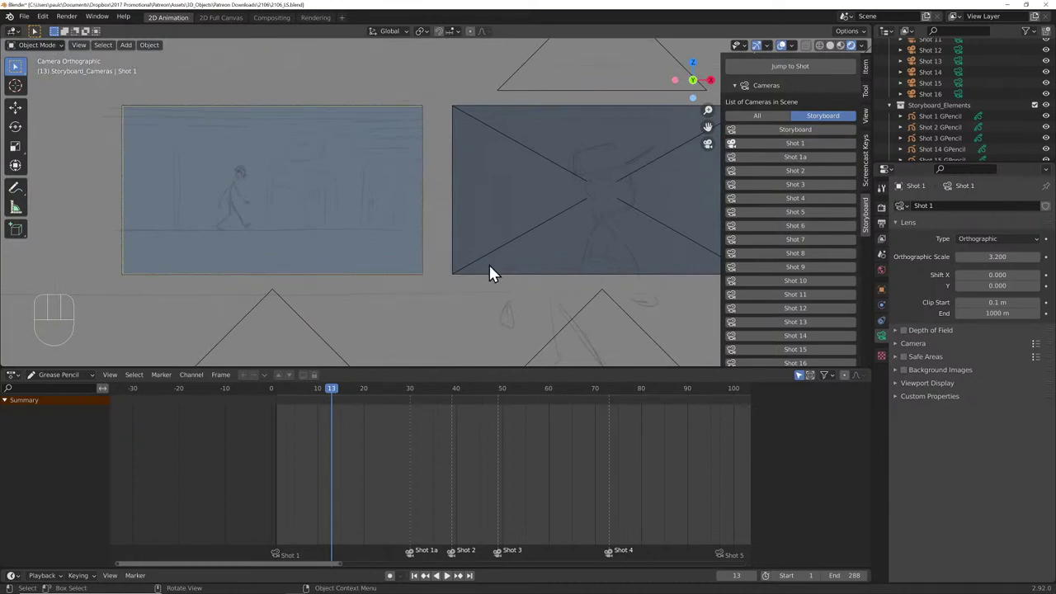
- Open the object names of the Shot 1, Shot 1a and Shot 2 cameras for editing in turn, and cancel each rename
key(F2)
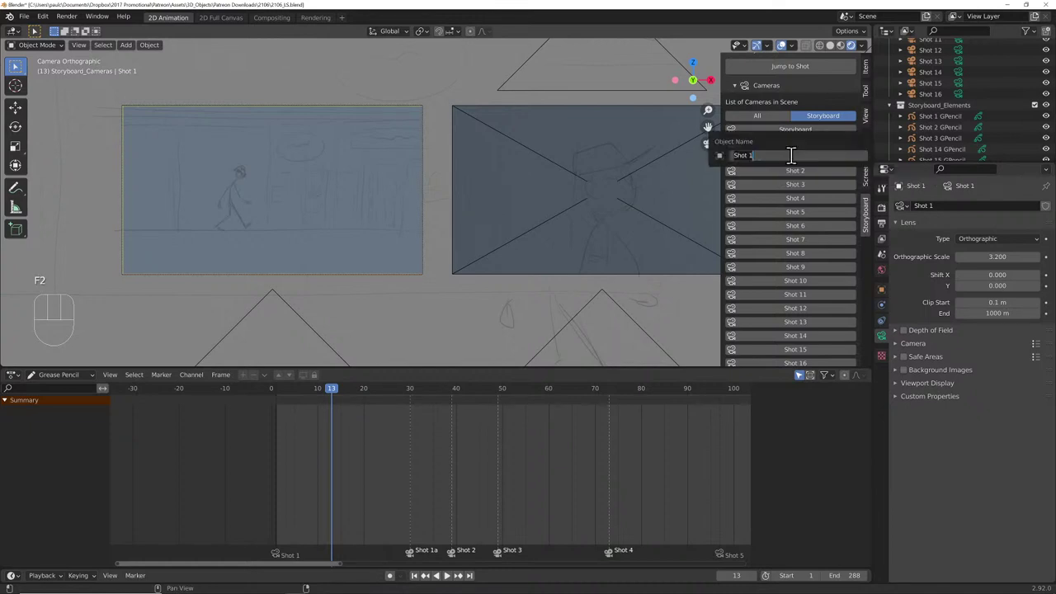
key(Escape)
click(780, 158)
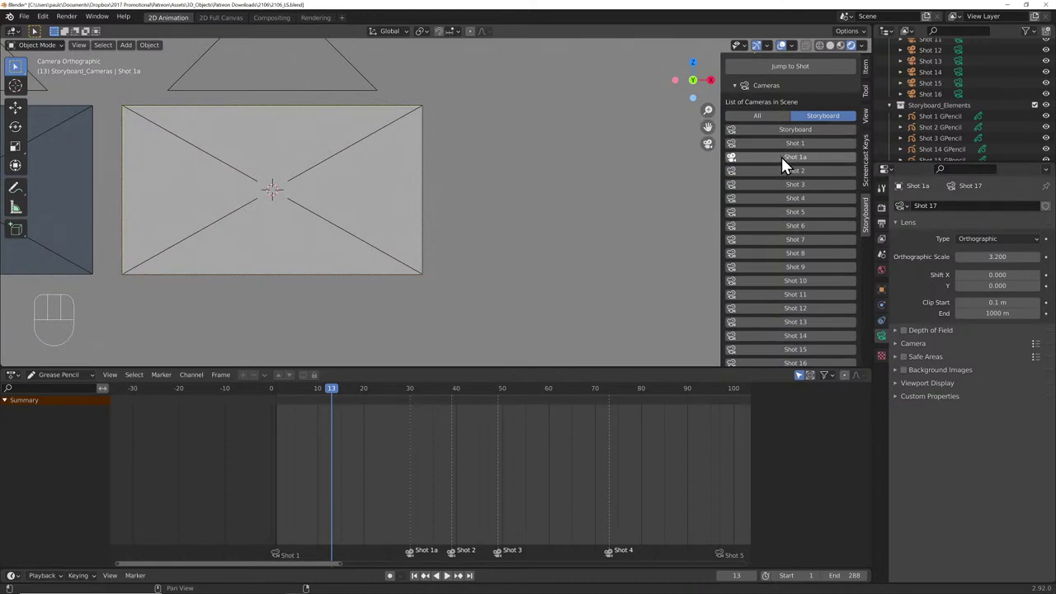
key(F2)
key(Escape)
click(787, 168)
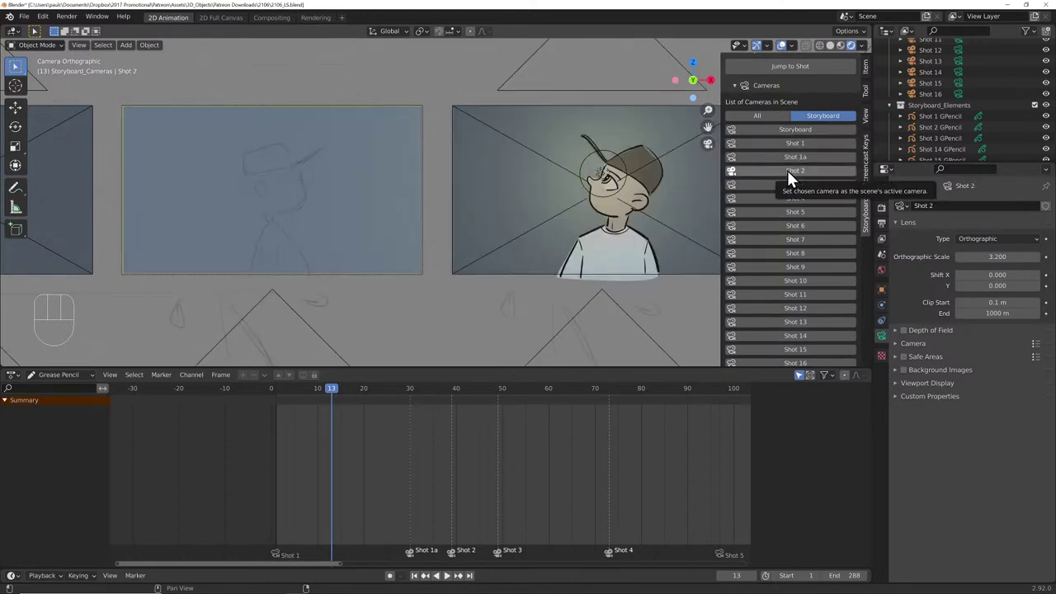
key(F2)
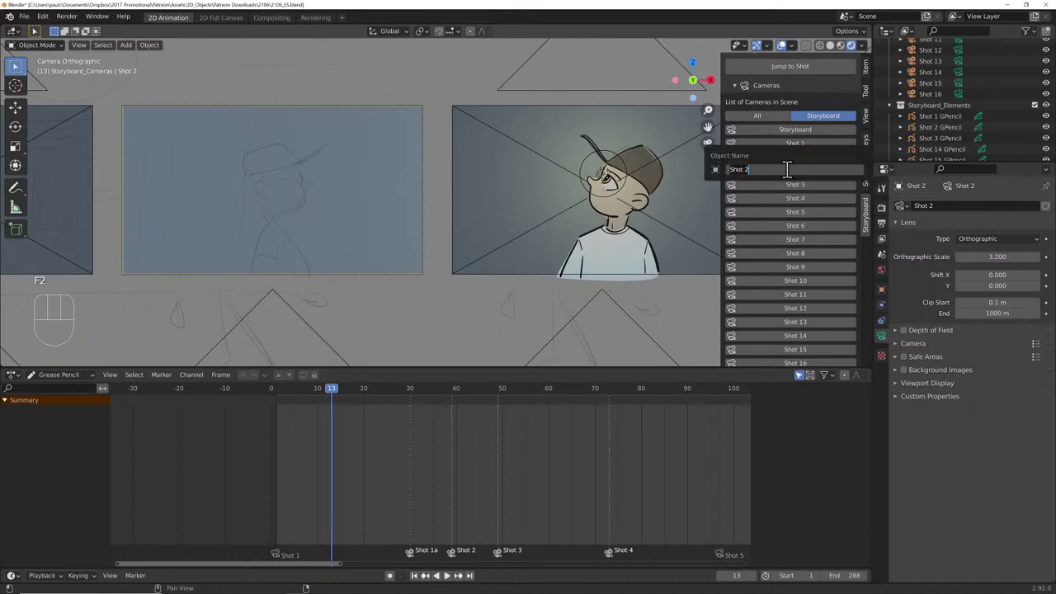
key(Escape)
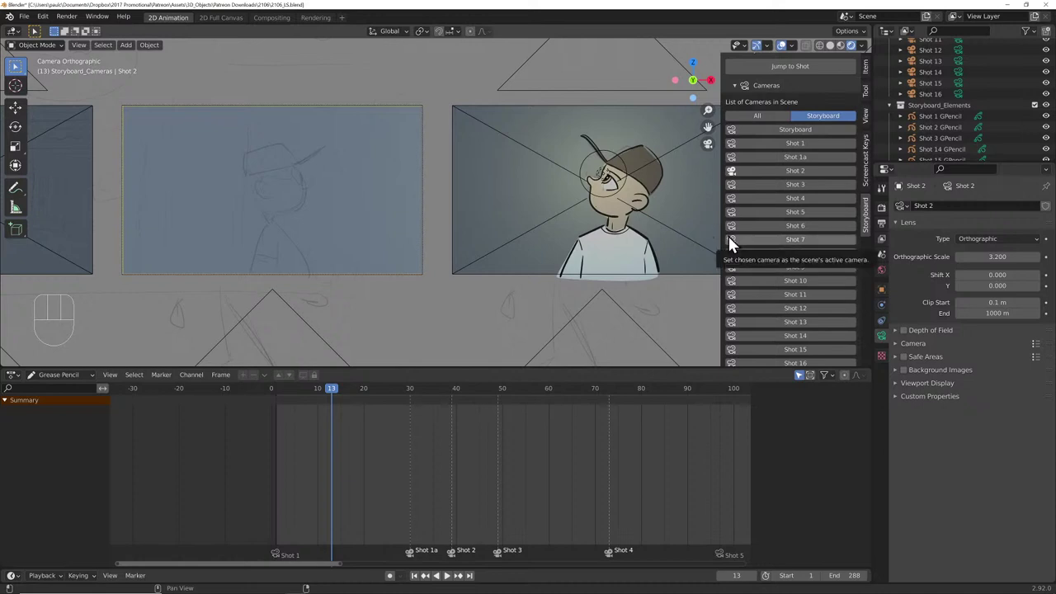
- Move the Shot 3 camera about -0.11 m along the global Y axis
click(459, 278)
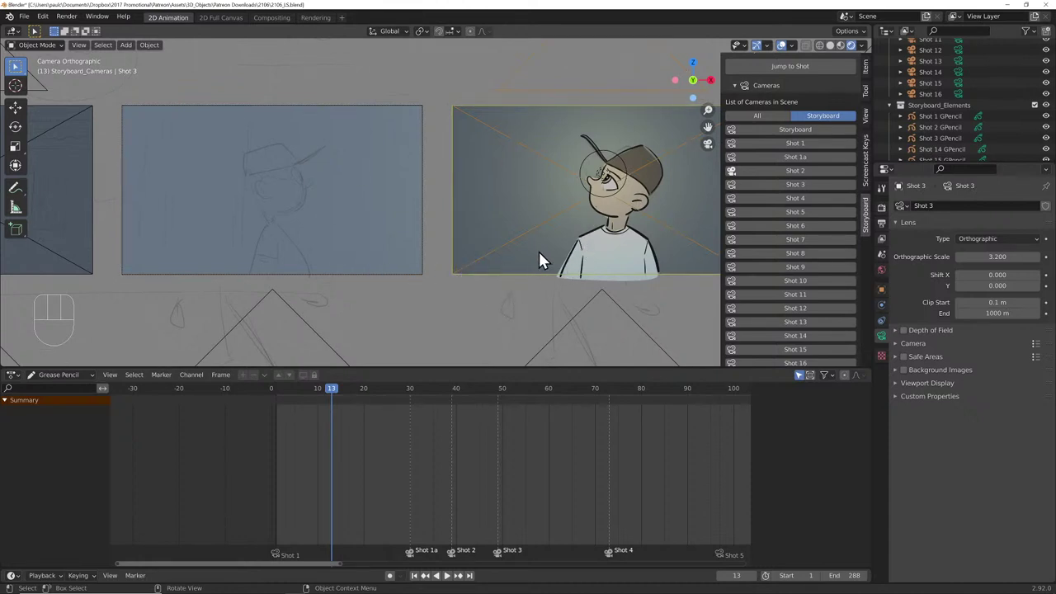
key(g)
key(y)
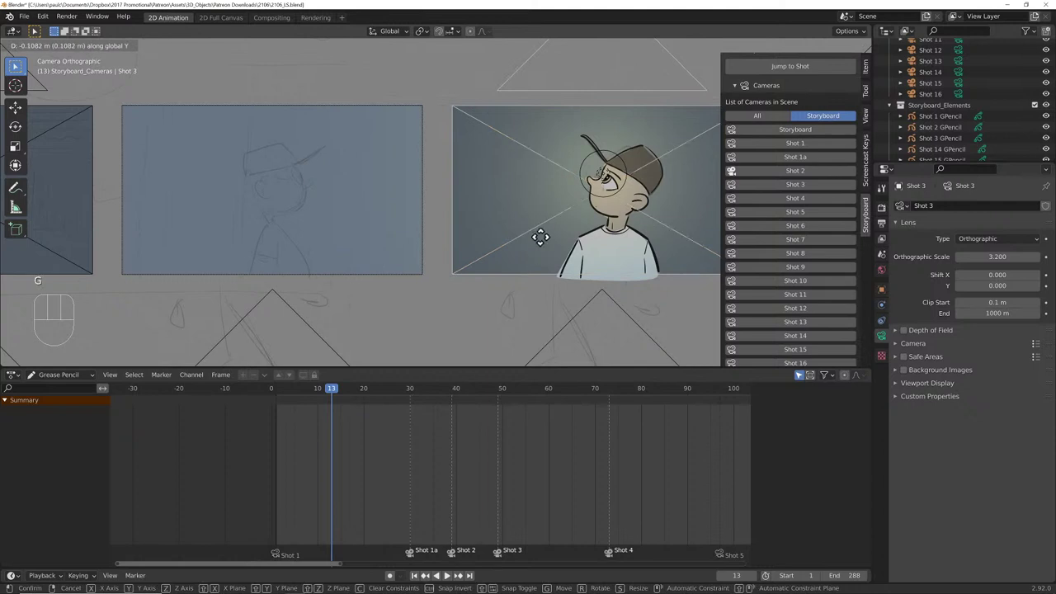
click(541, 236)
- Set Shot 3 as the active camera and frame its panel in the camera view
click(795, 184)
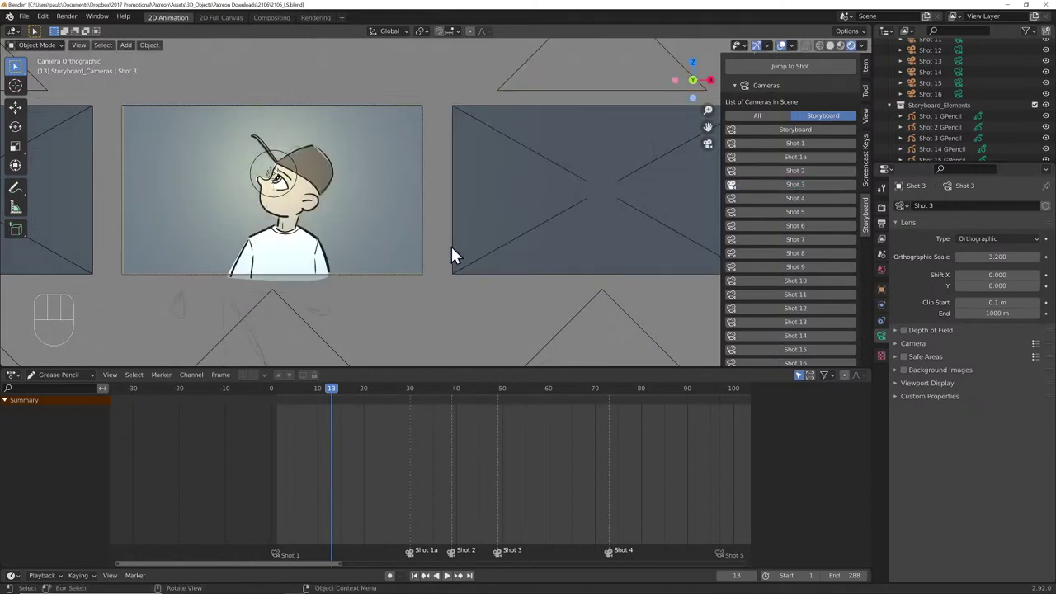
scroll(312, 238, up, 3)
key(Home)
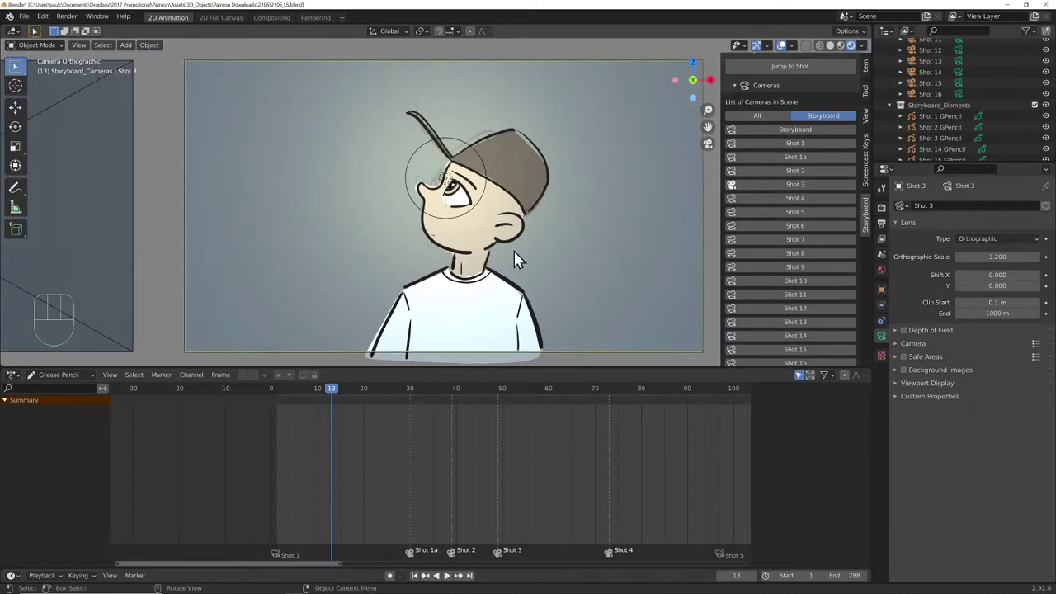
scroll(508, 245, down, 1)
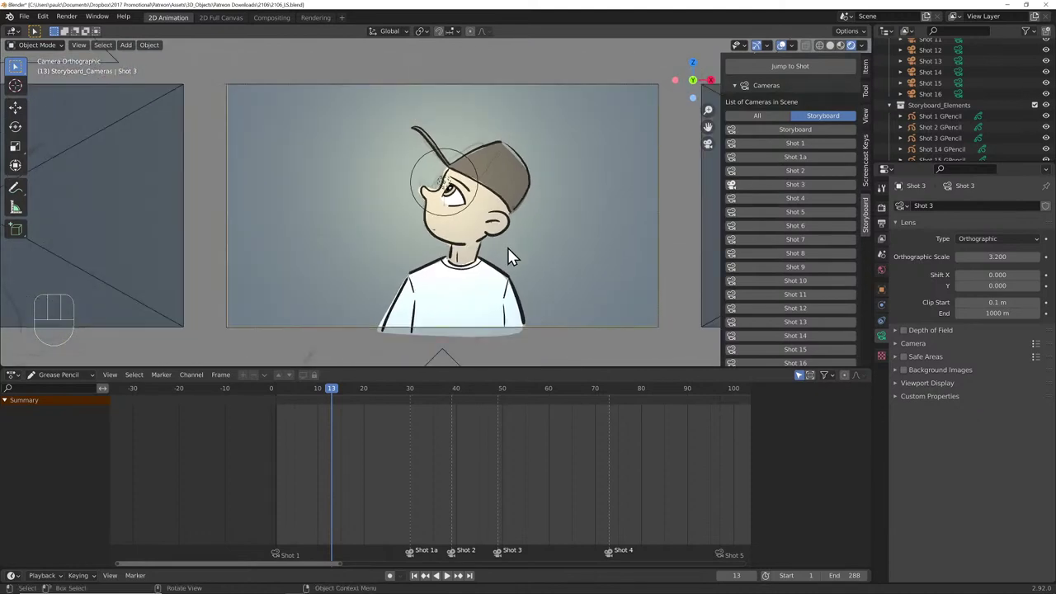
- Try moving the Shot 3 camera along the global Y axis in orthographic and then perspective projection, and undo the attempts
key(g)
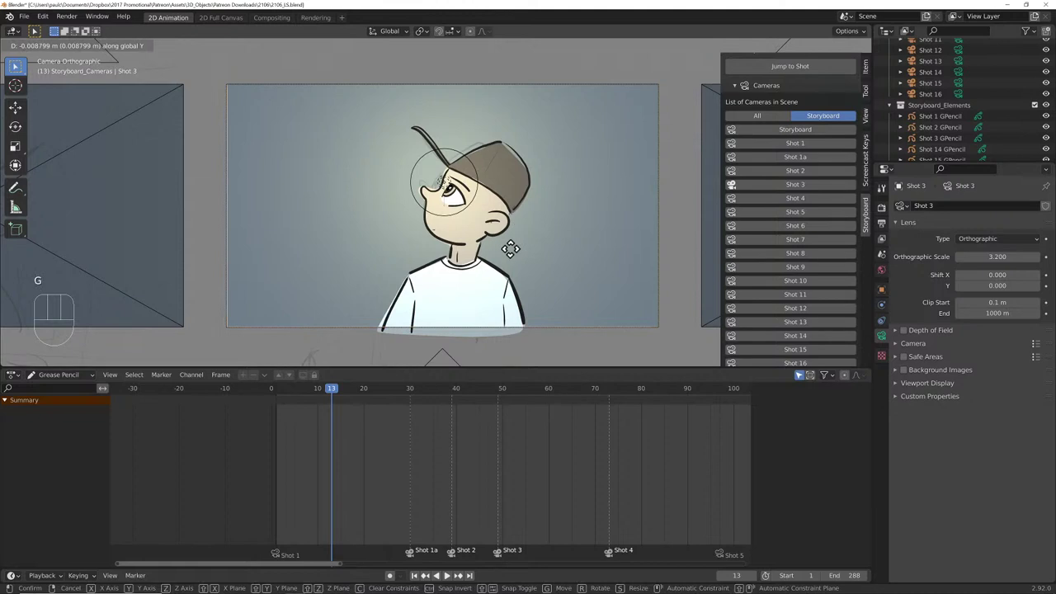
click(510, 248)
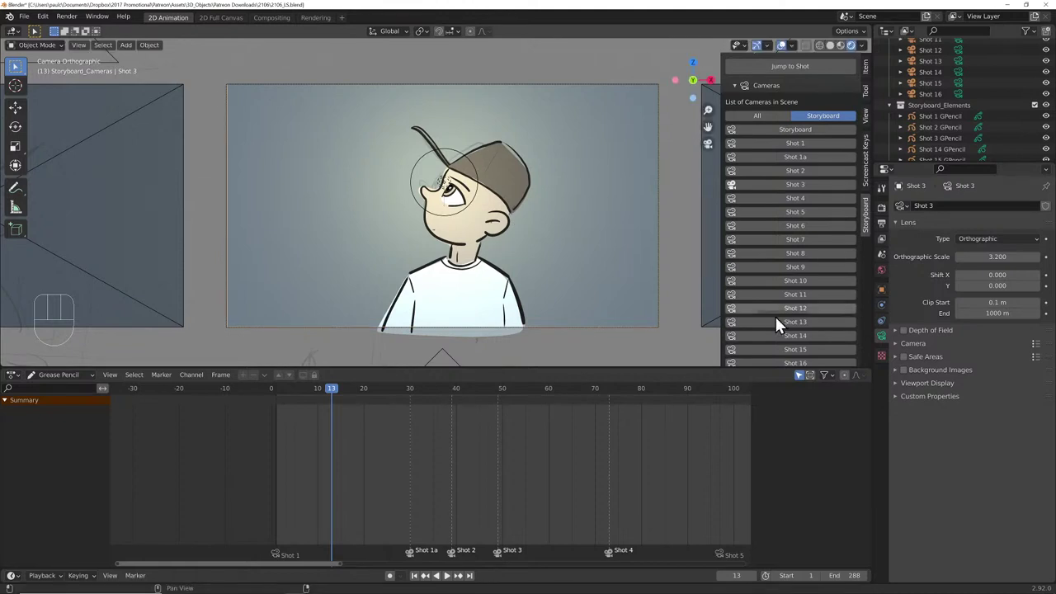
ctrl+scroll(971, 241, up, 1)
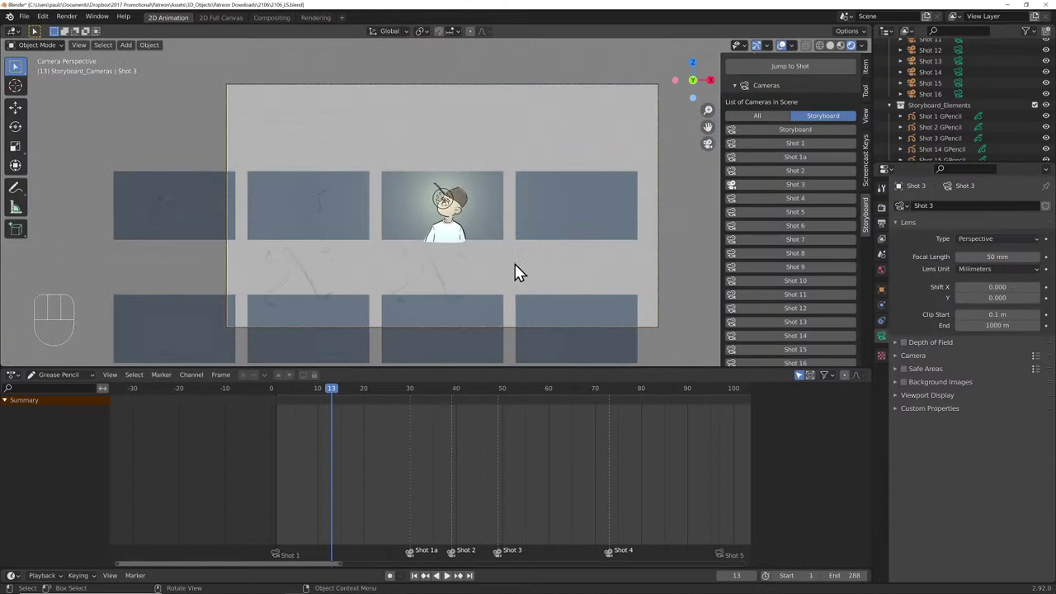
key(g)
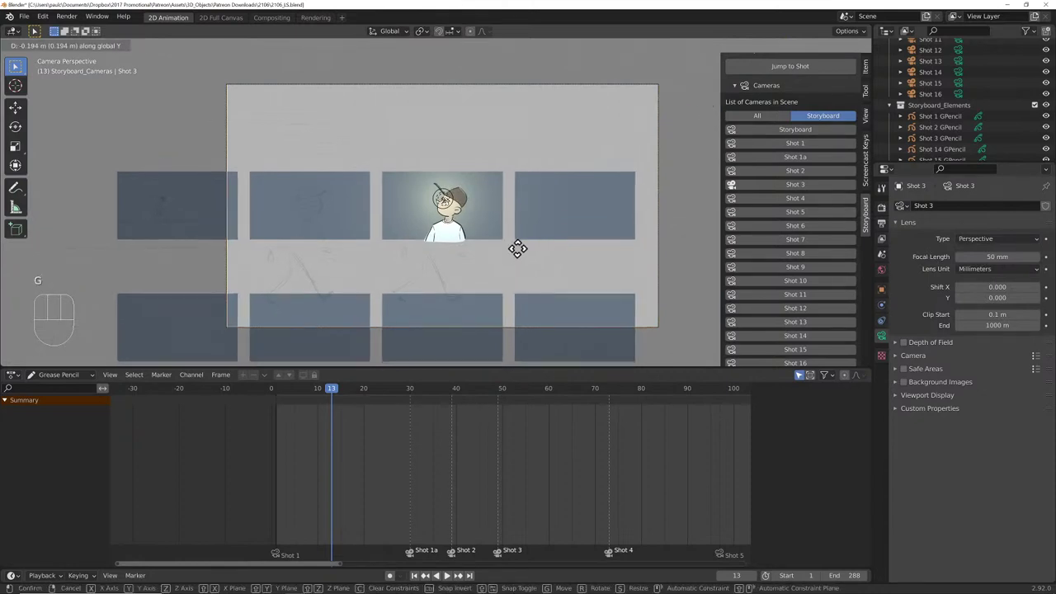
key(y)
right_click(547, 123)
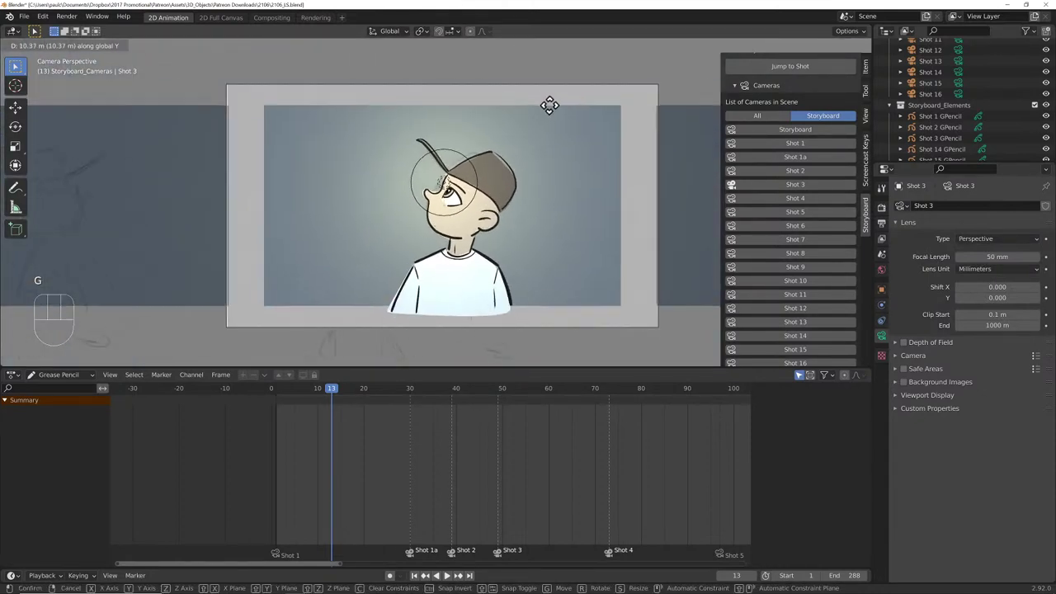
key(ctrl+z)
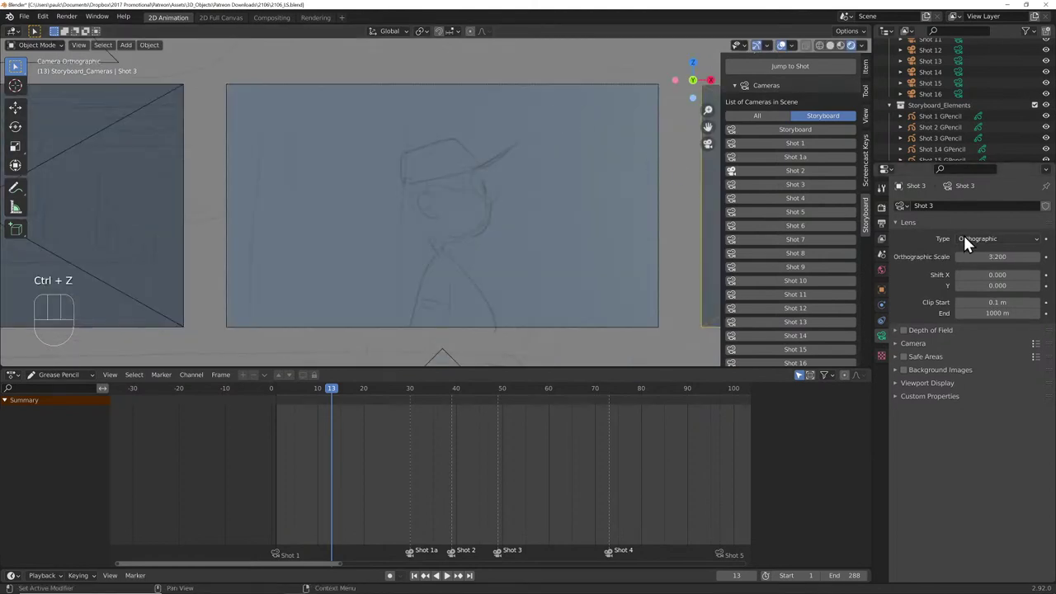
- View Shot 3, try changing its camera's orthographic scale, and undo the recent changes
click(797, 184)
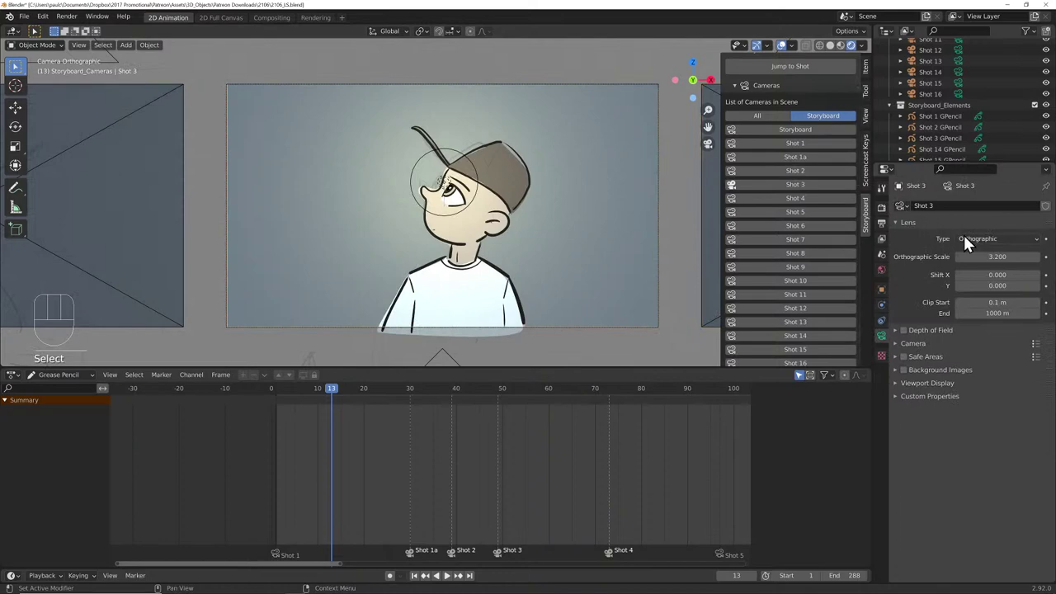
mouse_move(997, 256)
mouse_down()
mouse_move(1026, 257)
mouse_move(983, 257)
mouse_up()
key(ctrl+z)
key(ctrl+z)
key(ctrl+z)
key(ctrl+z)
key(ctrl+z)
key(ctrl+z)
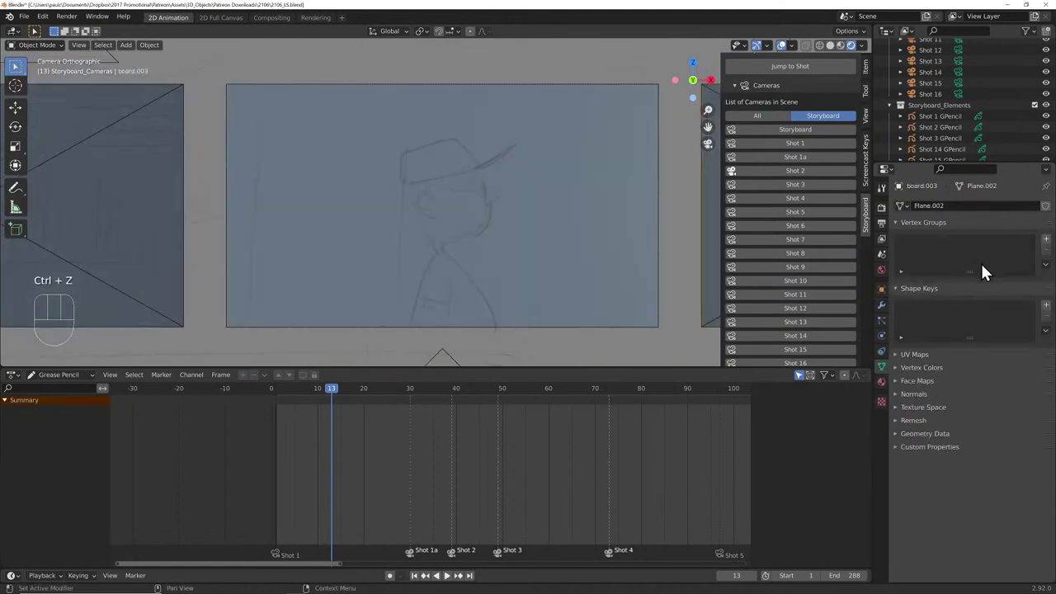
- View the Shot 3, Shot 1a and again Shot 3 panels, and select the Shot 1a marker in the timeline
click(802, 184)
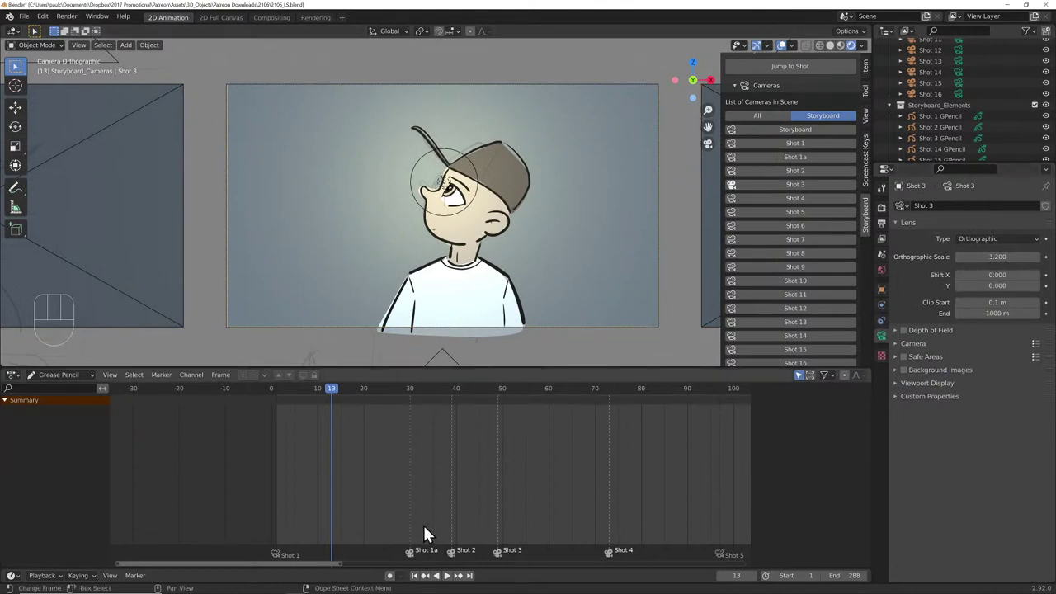
click(411, 551)
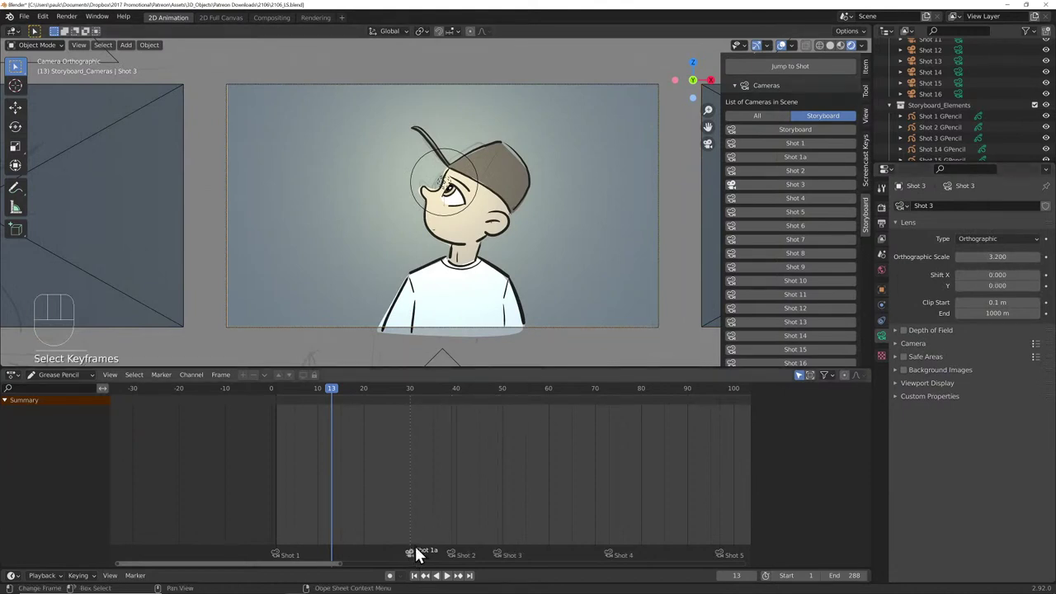
click(759, 158)
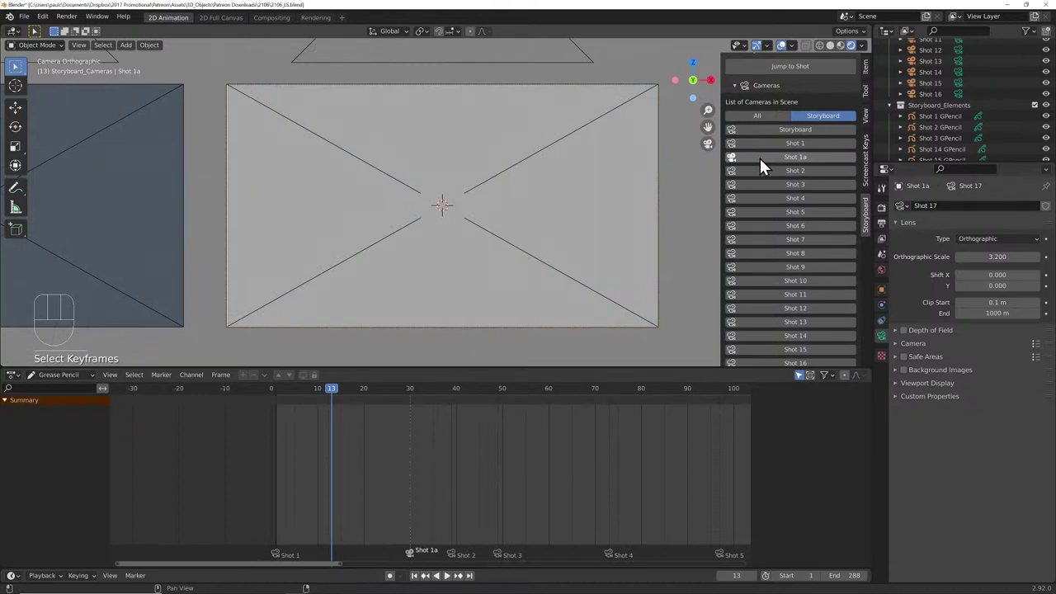
click(775, 185)
- Retime the markers, moving Shot 1a to about frame 16, Shot 2 to about frame 25 and Shot 3 to frame 30
drag(415, 558, 346, 556)
drag(453, 553, 385, 551)
drag(497, 559, 410, 544)
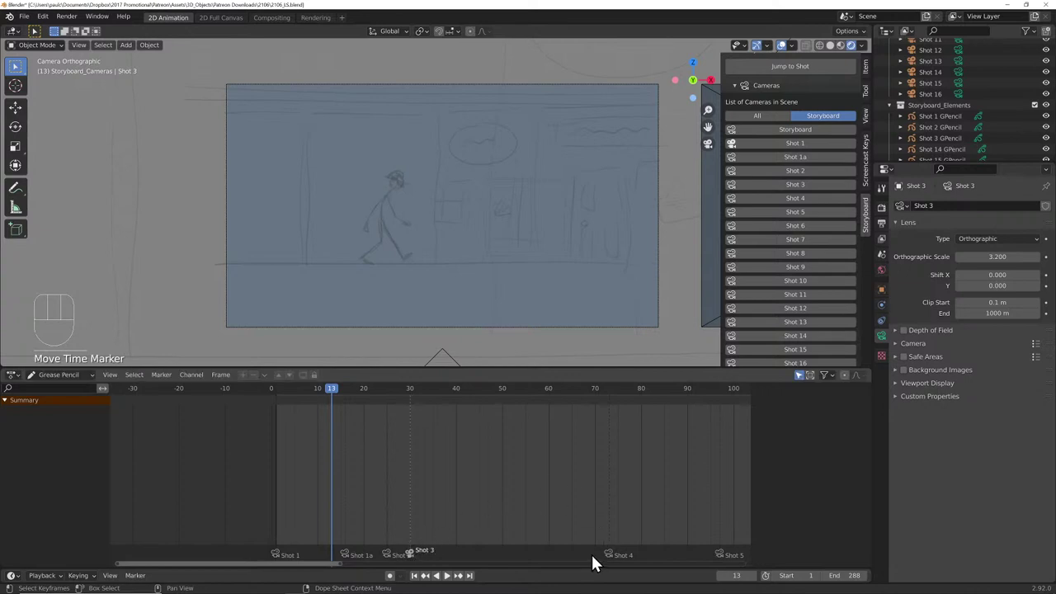
- View Shot 3 at frame 30 and keyframe its camera's orthographic scale at 3.200
click(796, 184)
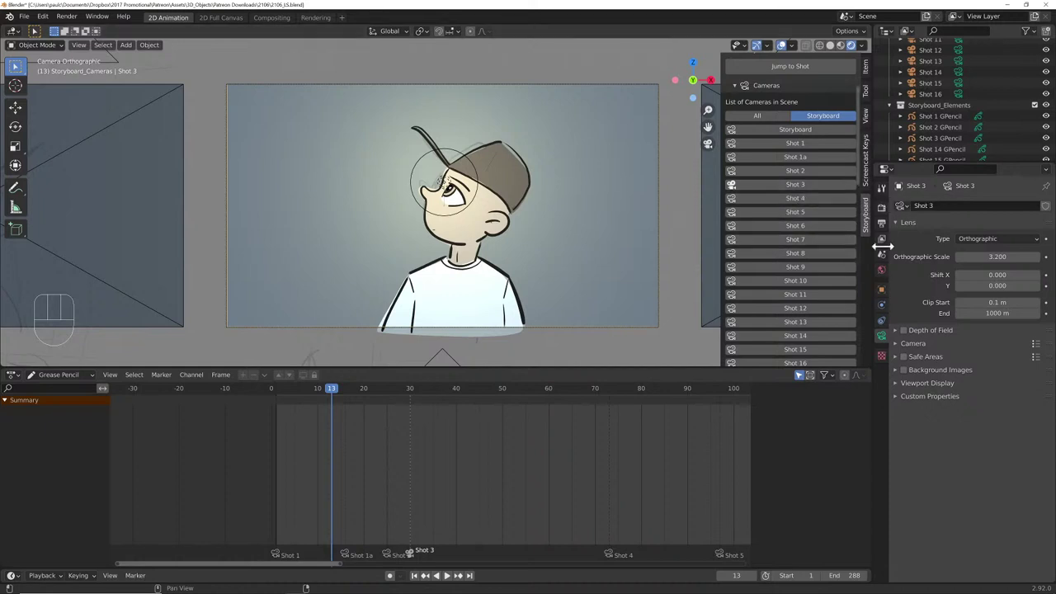
drag(333, 387, 409, 389)
click(1045, 256)
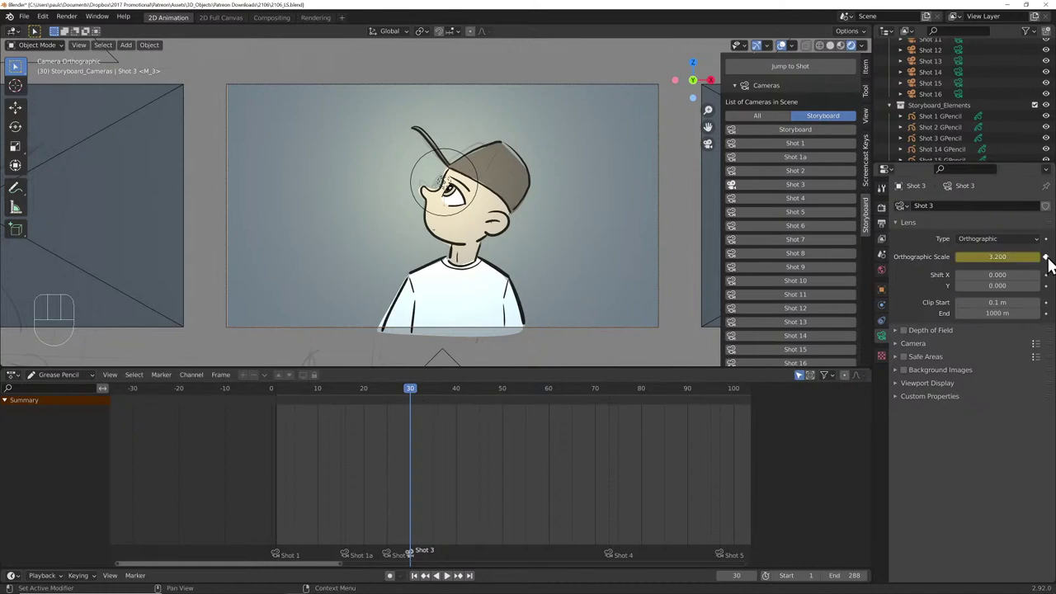
- At frame 70, set the Shot 3 camera's orthographic scale to 2.300 and keyframe it
drag(410, 387, 595, 389)
mouse_move(982, 257)
mouse_down()
mouse_move(924, 256)
mouse_move(977, 256)
mouse_up()
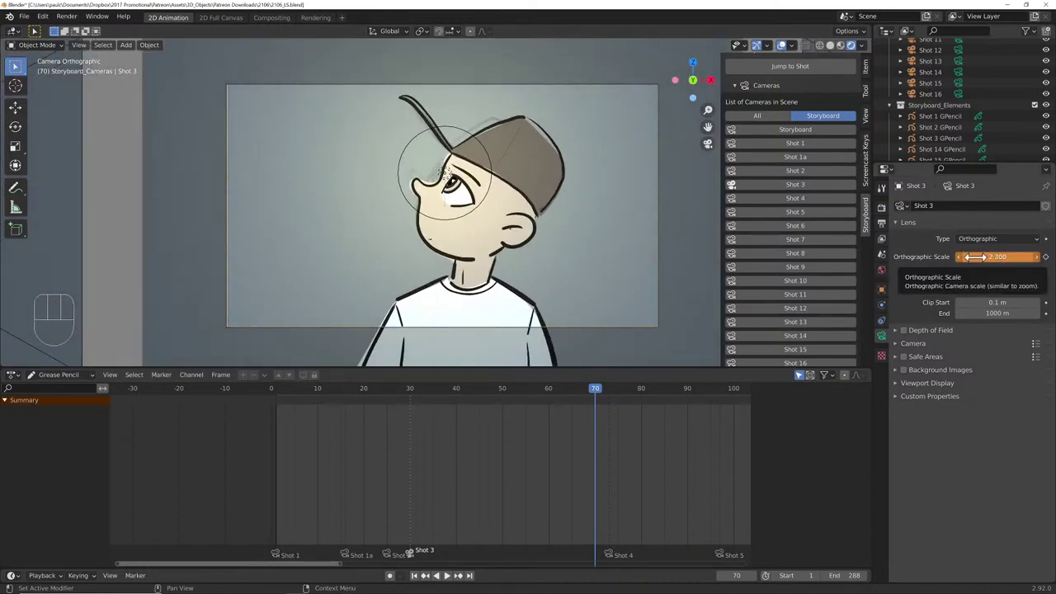
click(1044, 256)
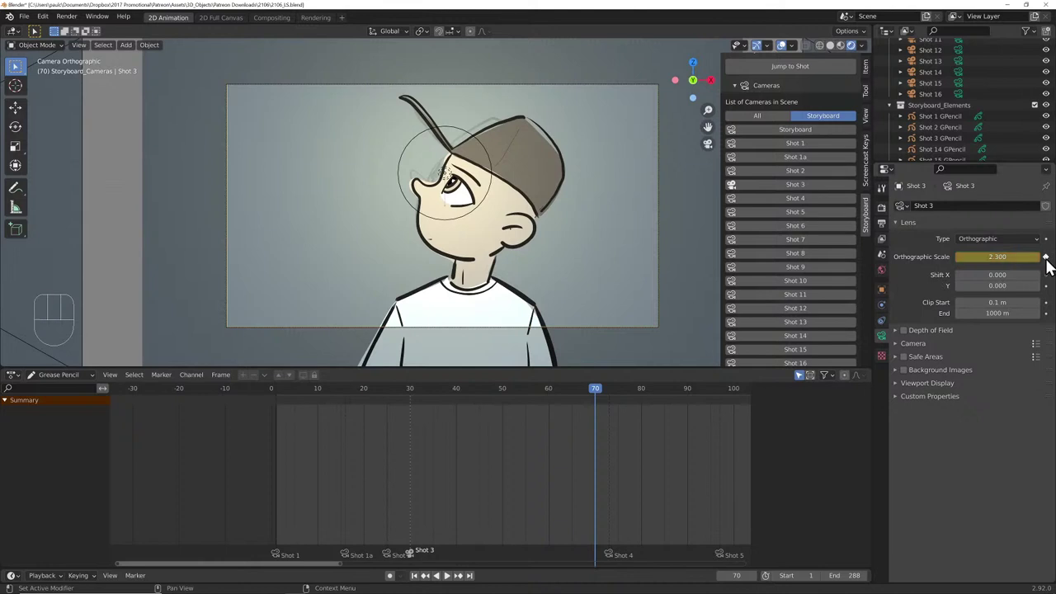
- Scrub the timeline back to frame 49 and switch the animation editor from Grease Pencil to Dope Sheet mode
mouse_move(594, 387)
mouse_down()
mouse_move(375, 388)
mouse_move(588, 401)
mouse_move(505, 390)
mouse_move(491, 400)
mouse_up()
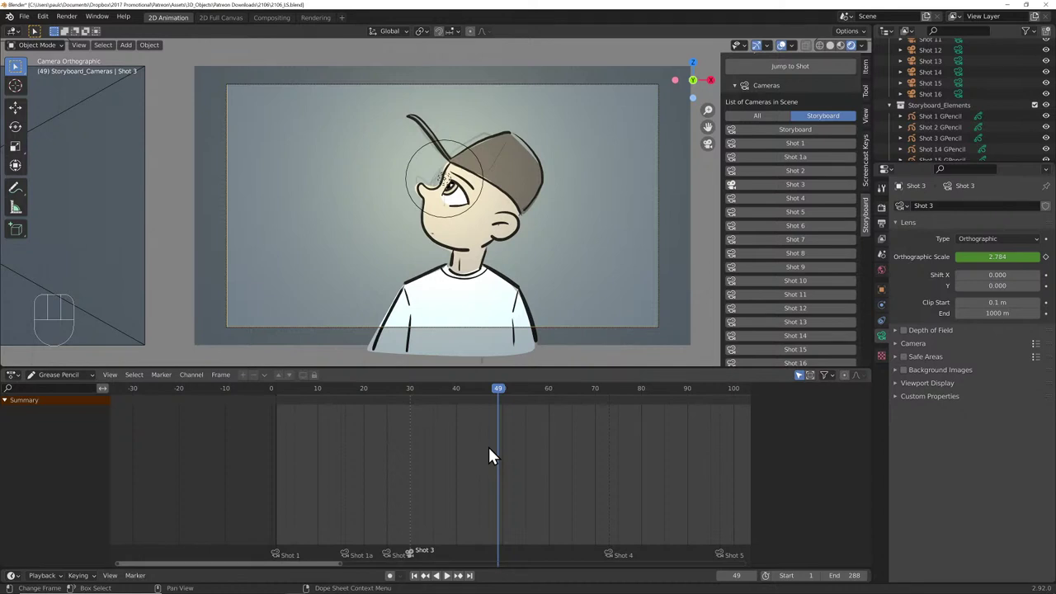
click(58, 375)
click(71, 386)
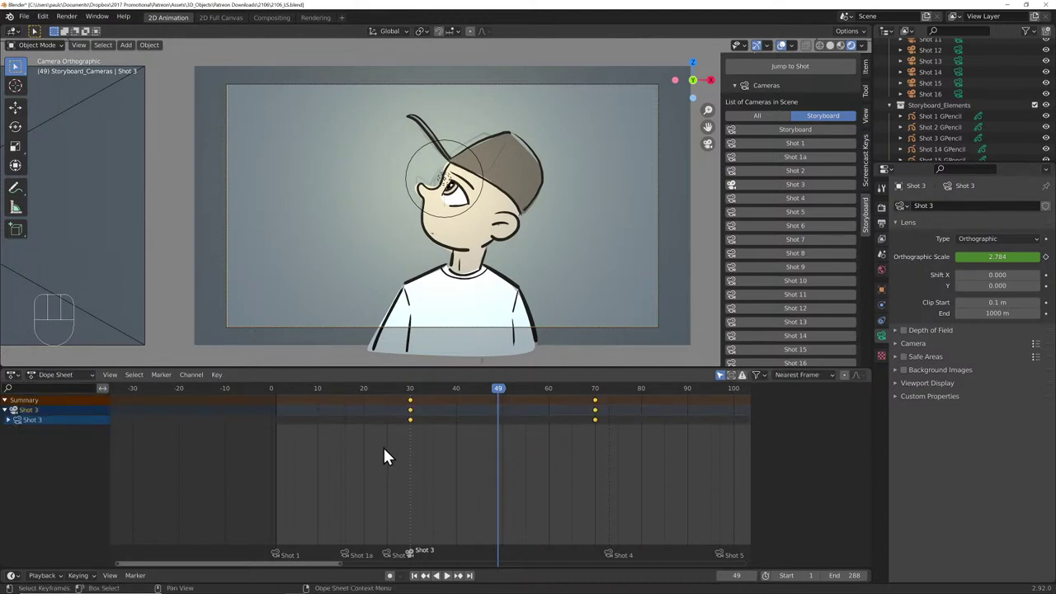
drag(344, 566, 681, 557)
- Try shifting the Shot 3 camera's keyframes and the Shot 4 marker in the timeline, undoing each move
mouse_move(309, 400)
mouse_down()
mouse_move(295, 401)
mouse_move(309, 409)
mouse_up()
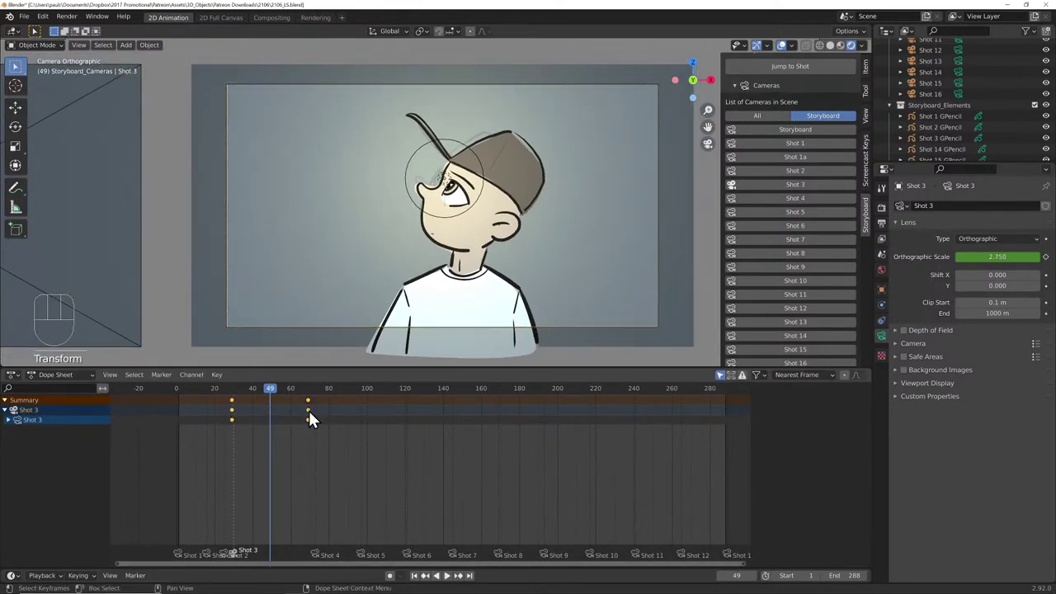
key(ctrl+z)
mouse_move(317, 554)
mouse_down()
mouse_move(302, 554)
mouse_move(320, 561)
mouse_up()
key(ctrl+z)
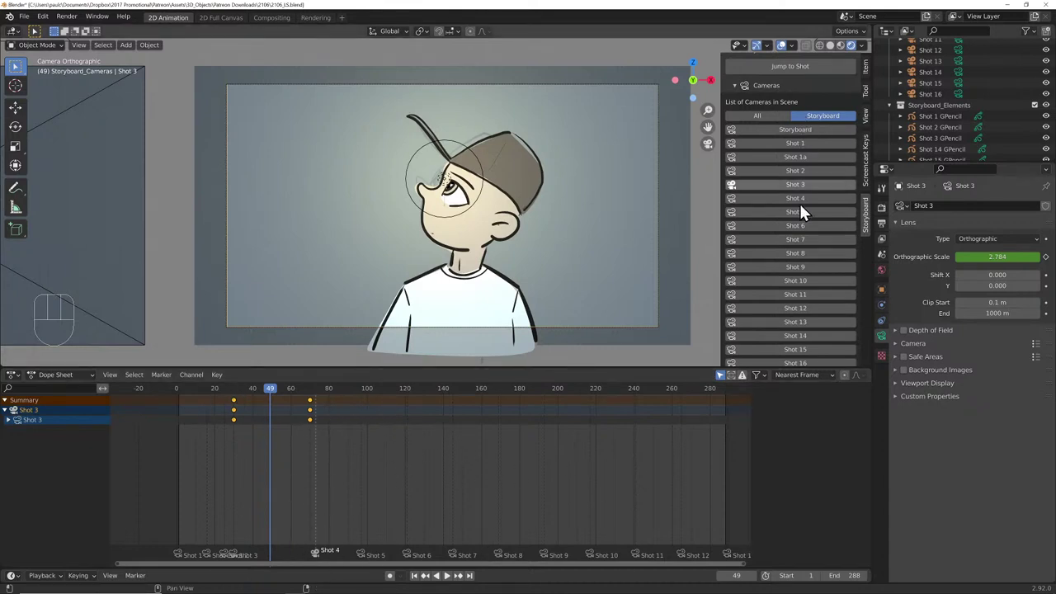
- Enlarge the 3D viewport and display the storyboard's marker export and render options and the scene's output settings
drag(681, 366, 673, 403)
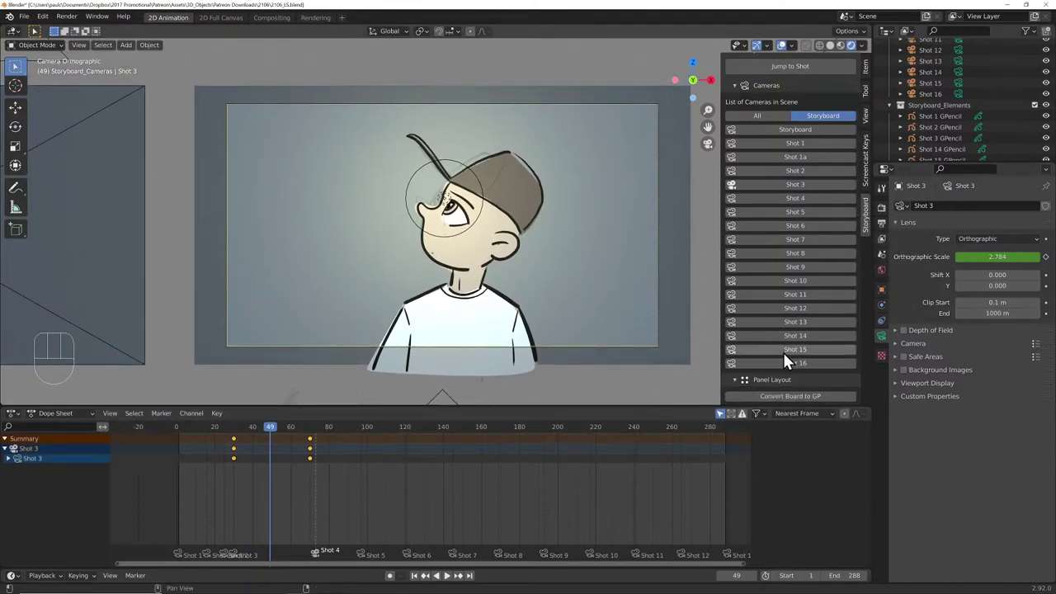
scroll(767, 371, down, 10)
scroll(757, 371, down, 8)
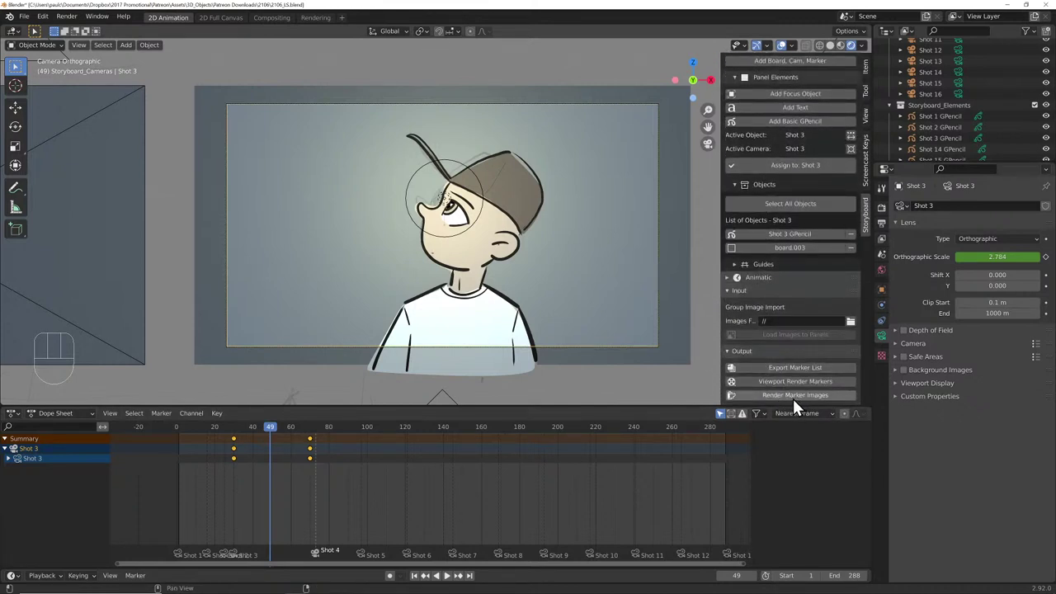
click(882, 224)
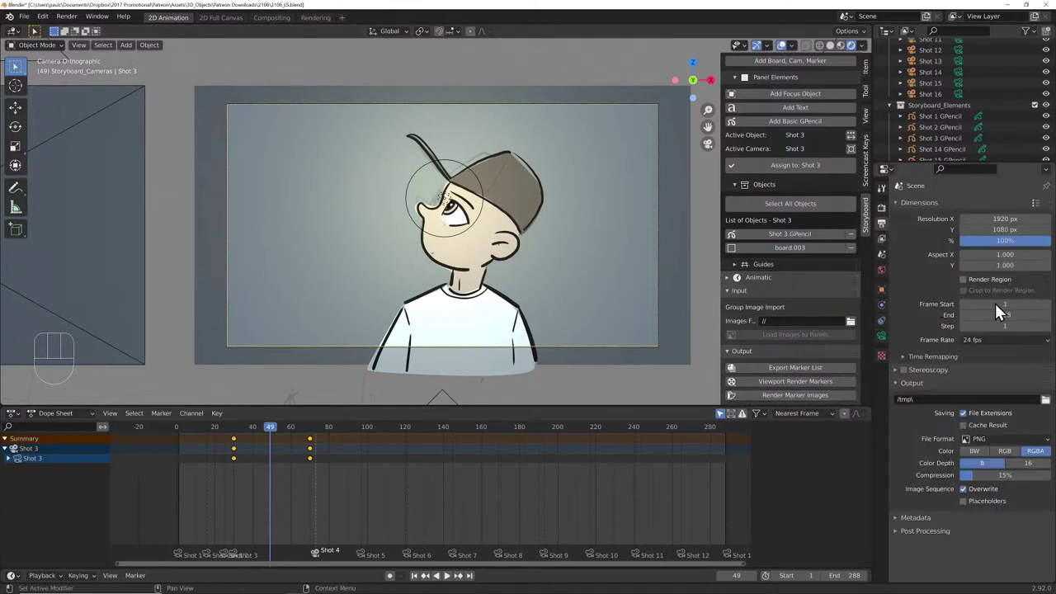
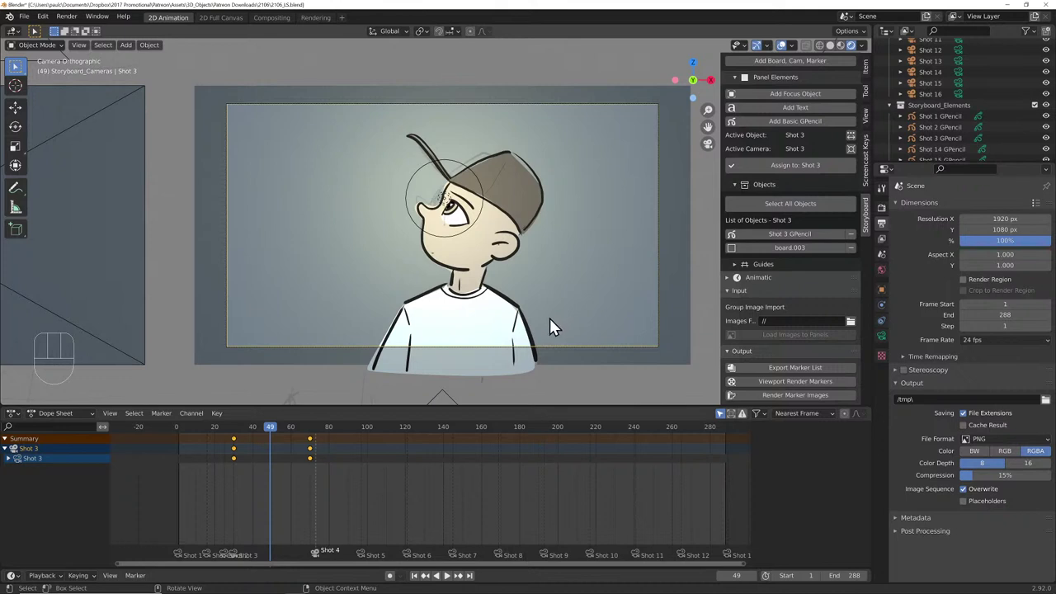
- View Shot 1a and copy the Shot 1 GPencil object to the Shot 1a panel
click(865, 210)
click(814, 250)
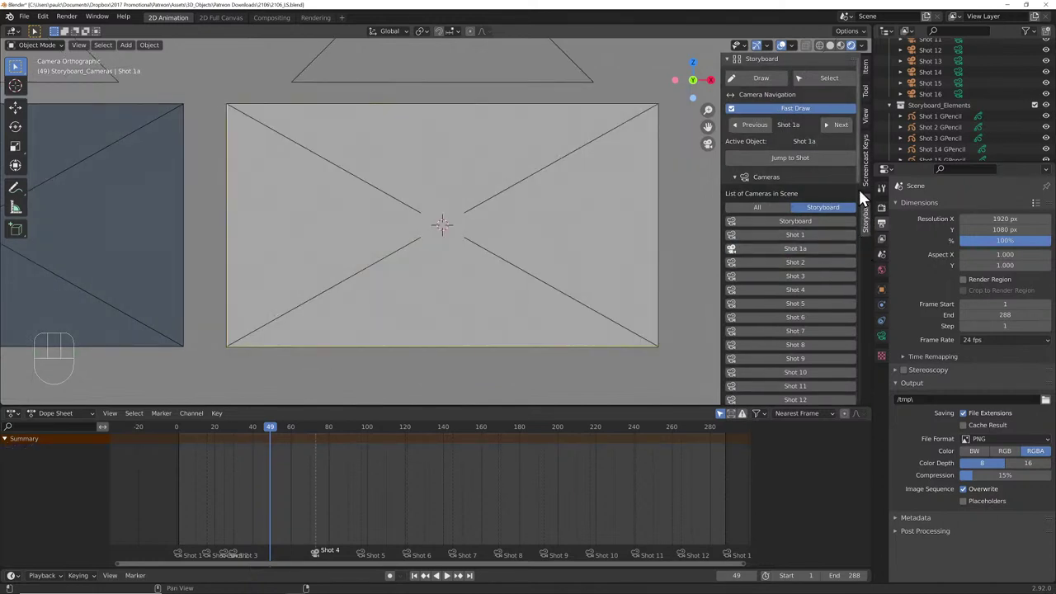
drag(858, 167, 850, 259)
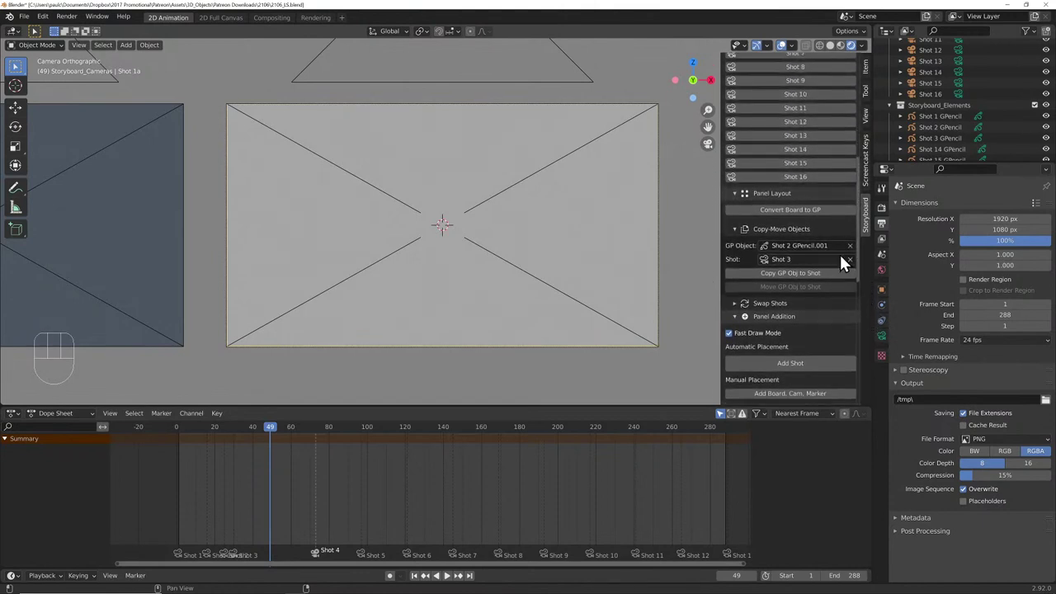
click(761, 245)
click(775, 264)
click(765, 259)
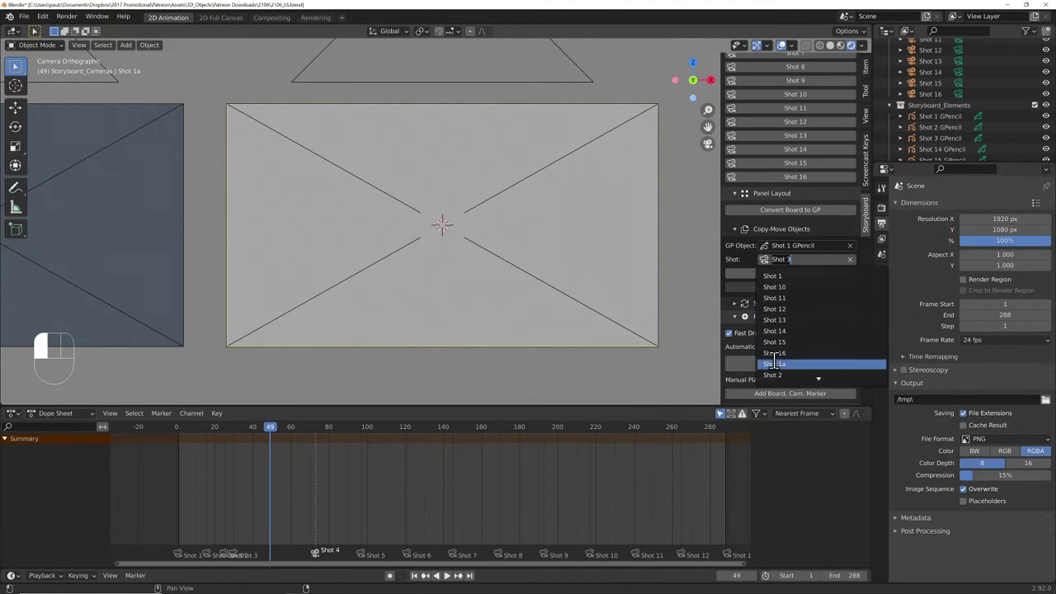
click(773, 363)
click(770, 273)
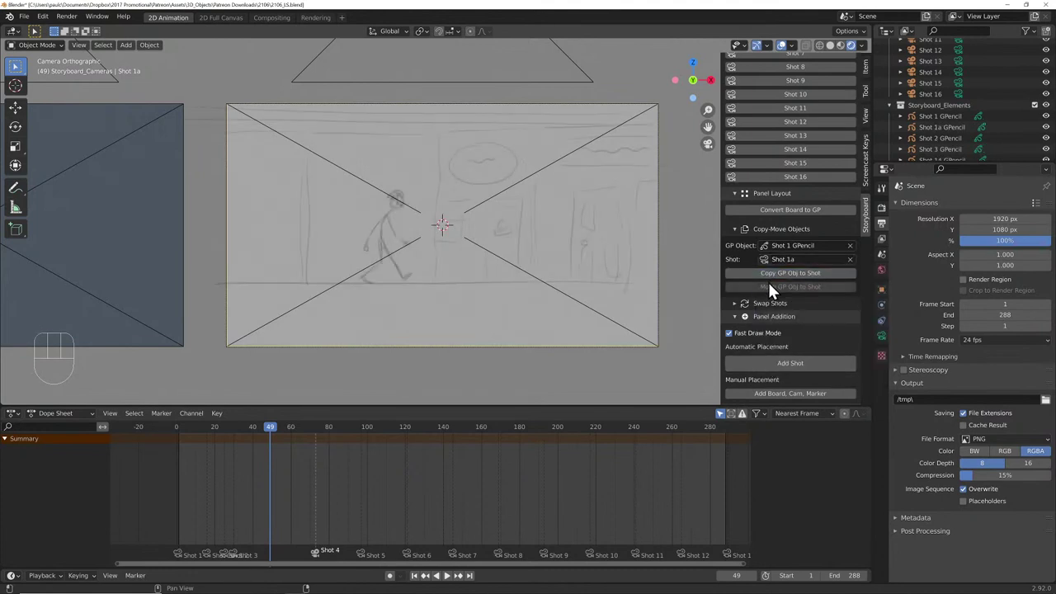
- Select the copied Shot 1a GPencil drawing, enter Edit Mode and pick a stroke of the walking character
click(400, 280)
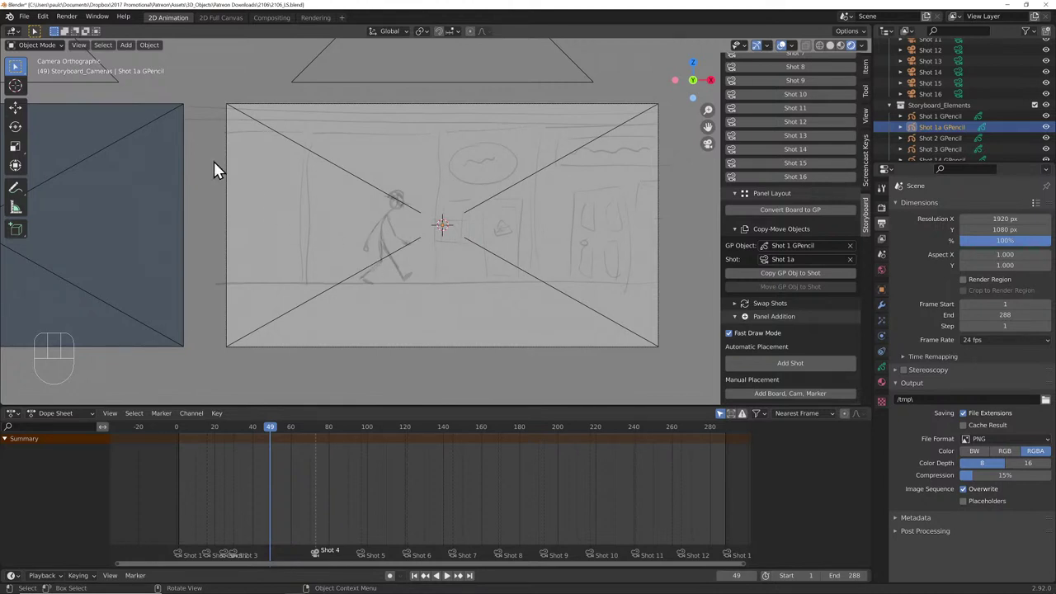
click(46, 45)
click(38, 70)
click(388, 257)
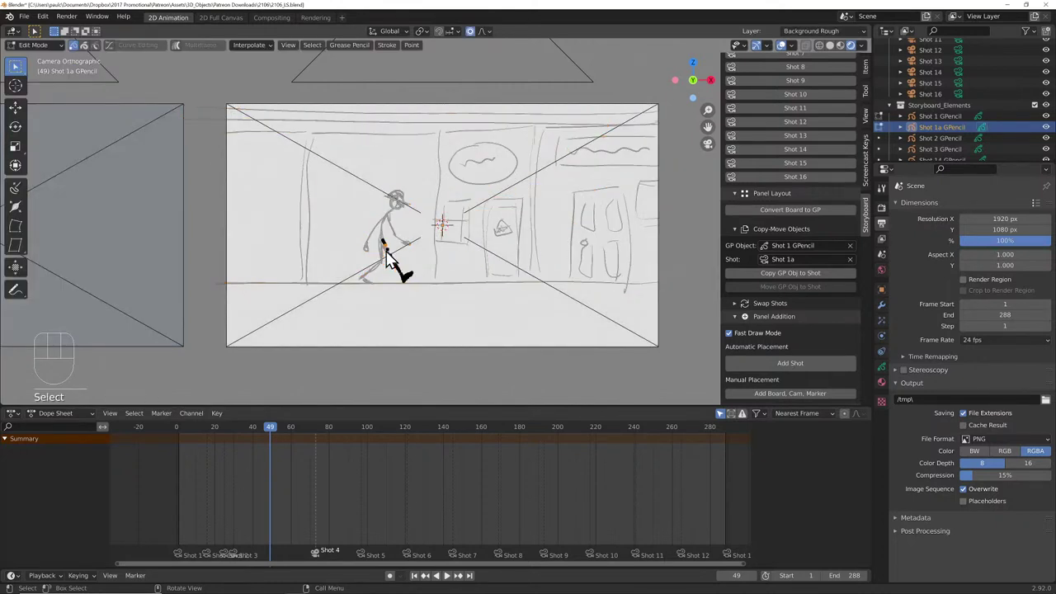
- Lock the Background Rough layer of the Shot 1a GPencil drawing and make Character Rough the active layer
click(881, 366)
click(1027, 275)
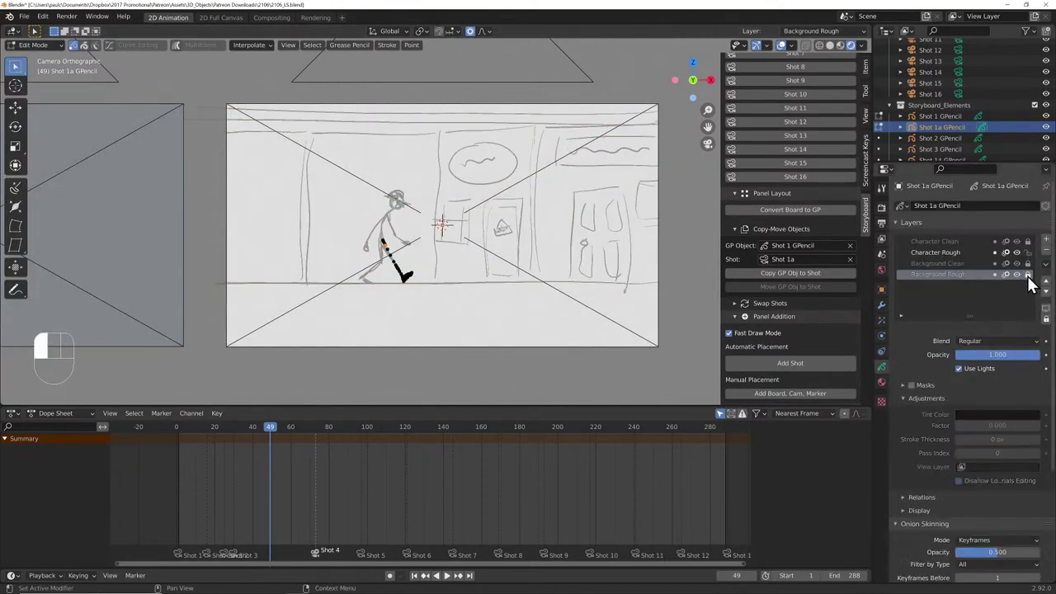
click(957, 251)
- Move all strokes of the walking character 1 m along the global X axis and return to Object Mode
key(a)
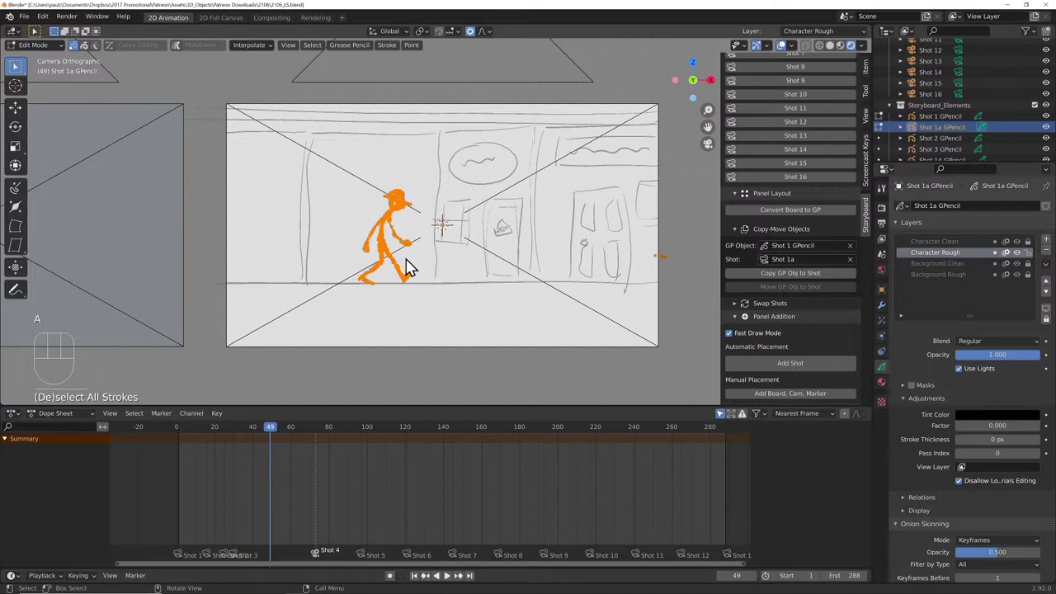
key(g)
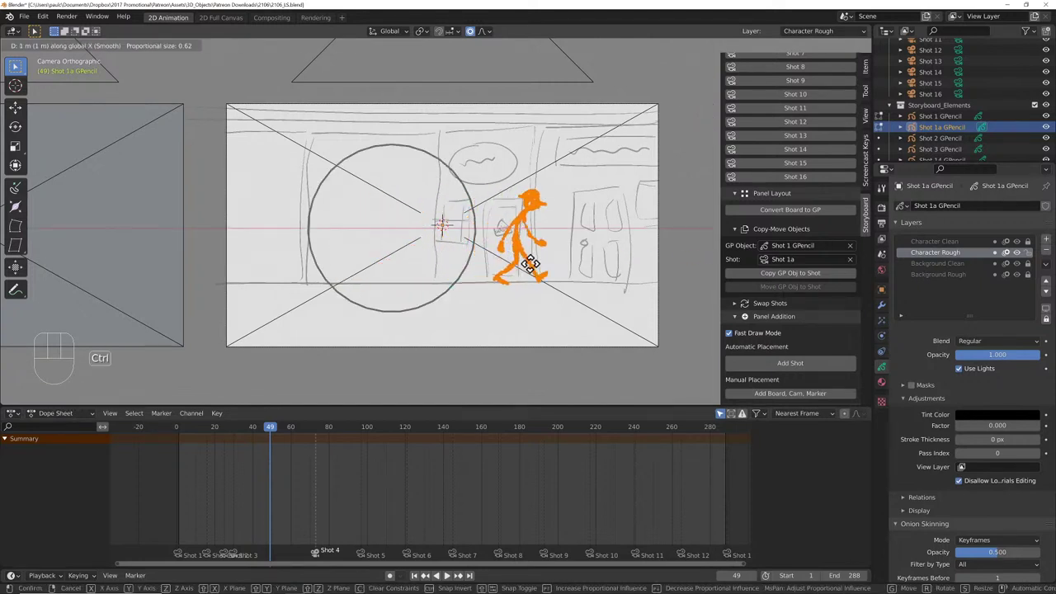
click(521, 271)
key(Tab)
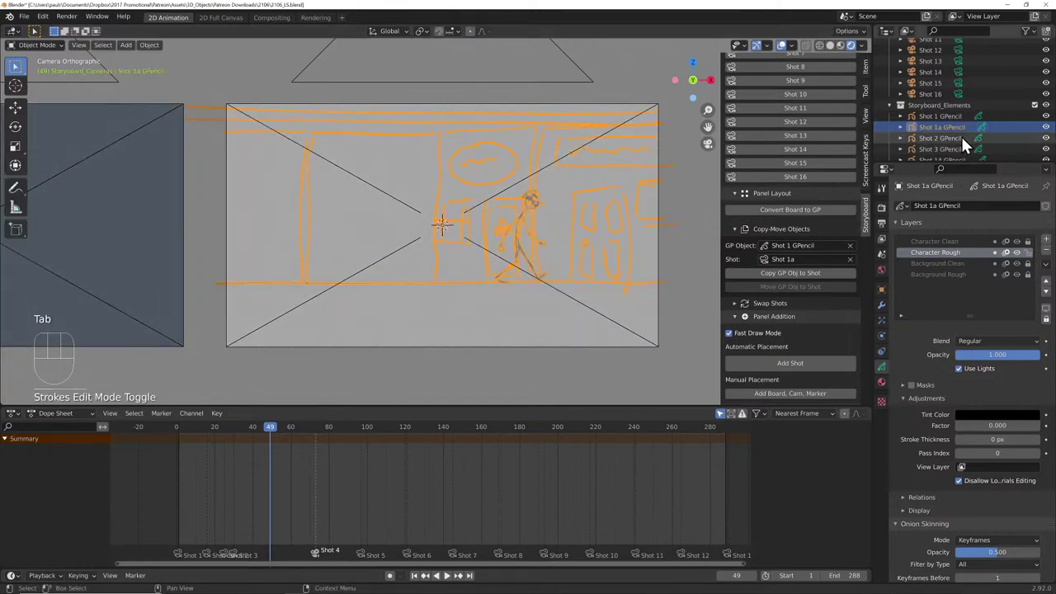
- Compare the character's position by switching between the Shot 1 and Shot 1a camera views
scroll(806, 119, up, 5)
scroll(806, 119, up, 3)
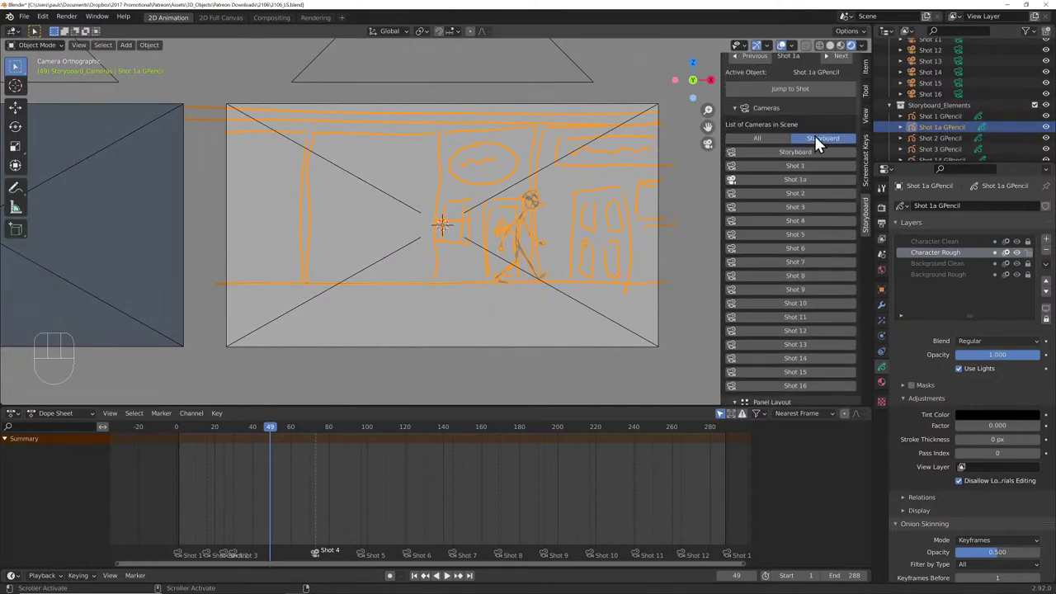
click(808, 166)
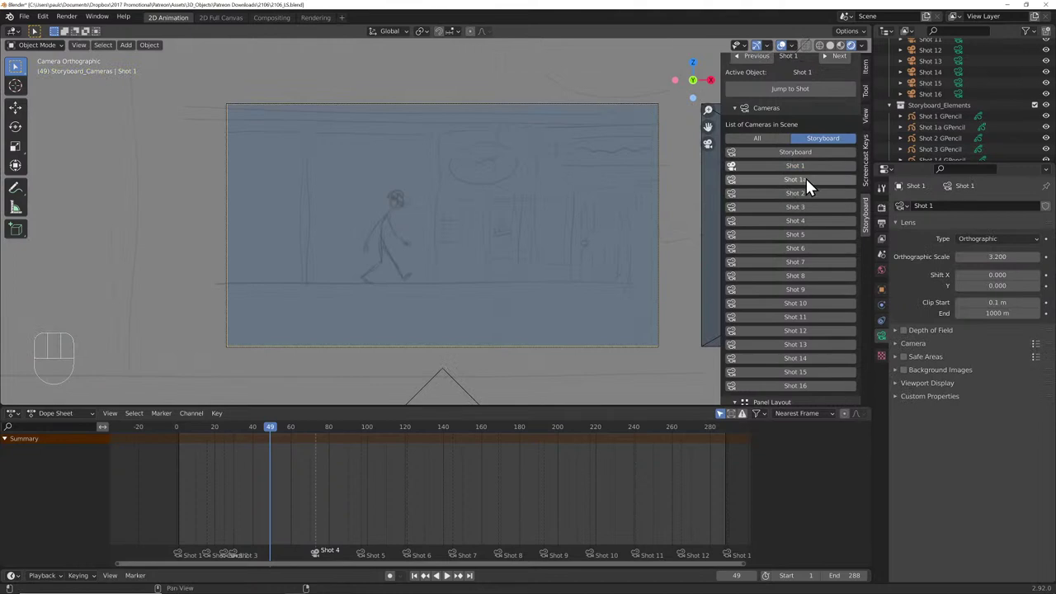
click(805, 178)
click(810, 167)
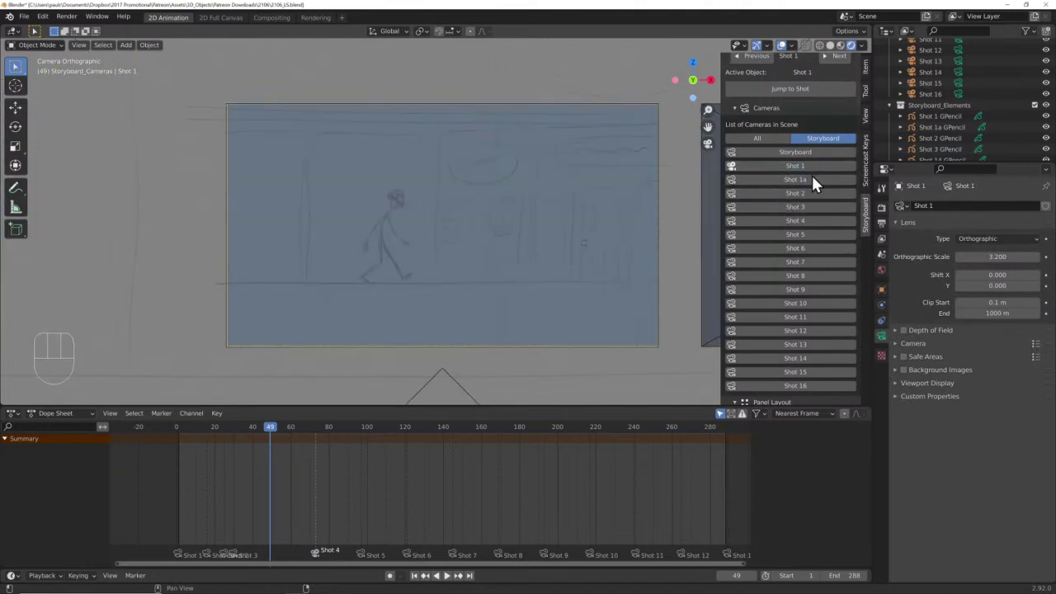
click(813, 179)
- Assign the existing Background material to the Shot 1a board and return to its camera view
click(647, 255)
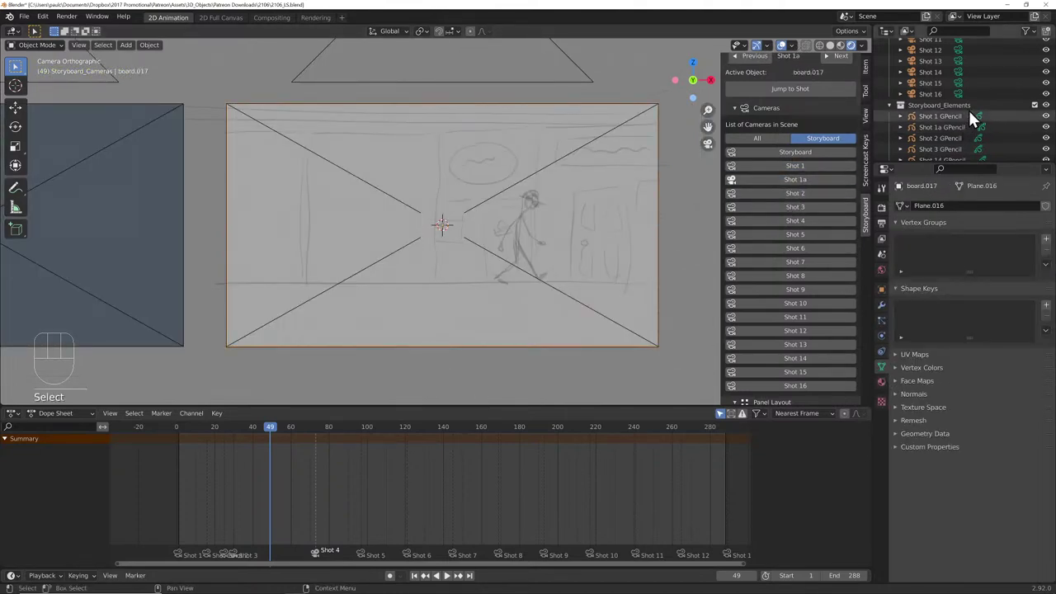
scroll(967, 116, down, 3)
click(948, 139)
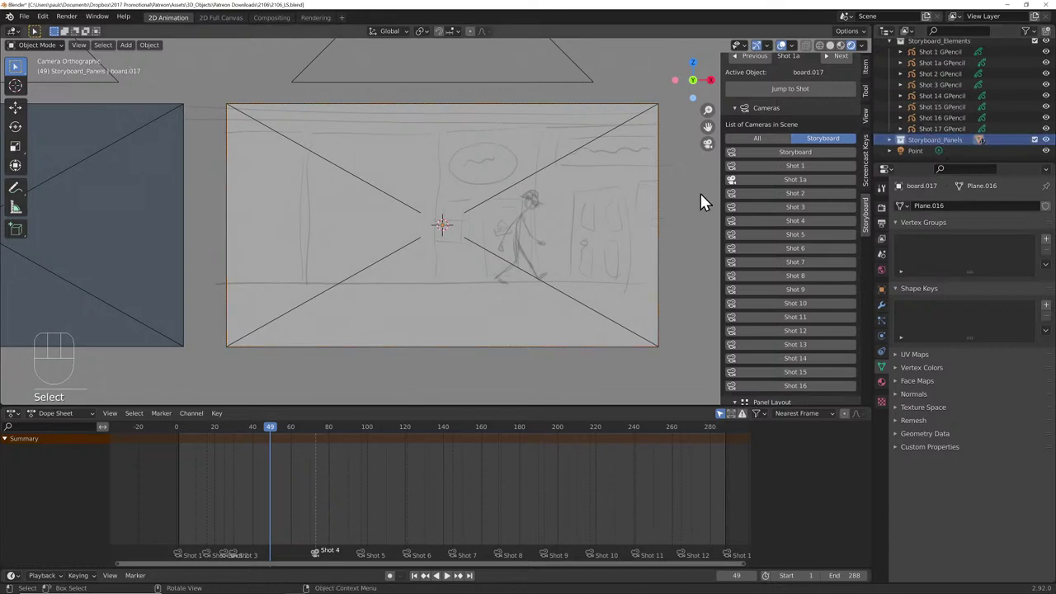
middle_drag(669, 217, 616, 238)
click(880, 380)
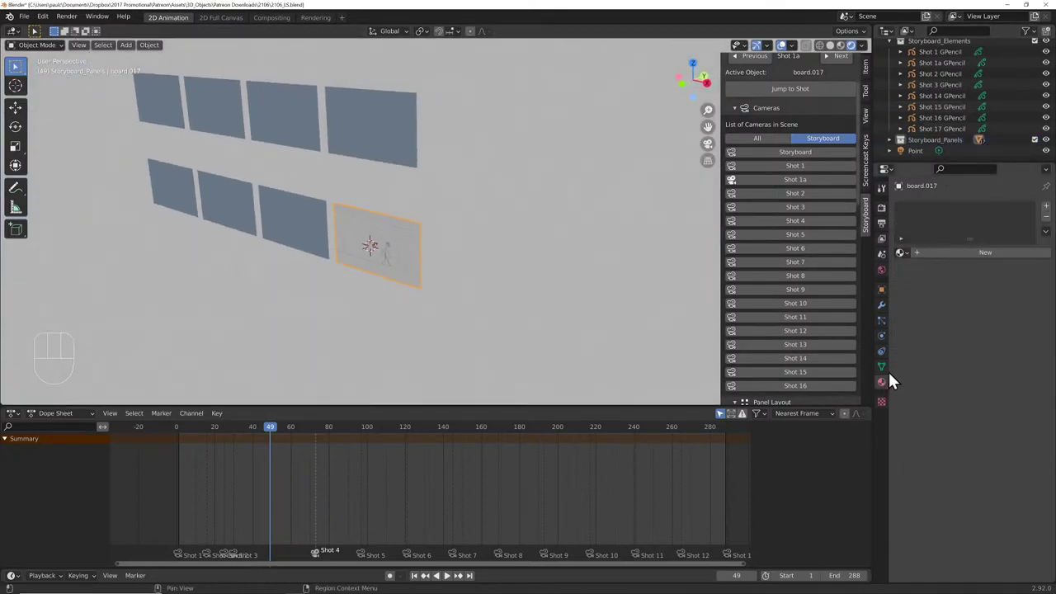
click(901, 252)
click(905, 268)
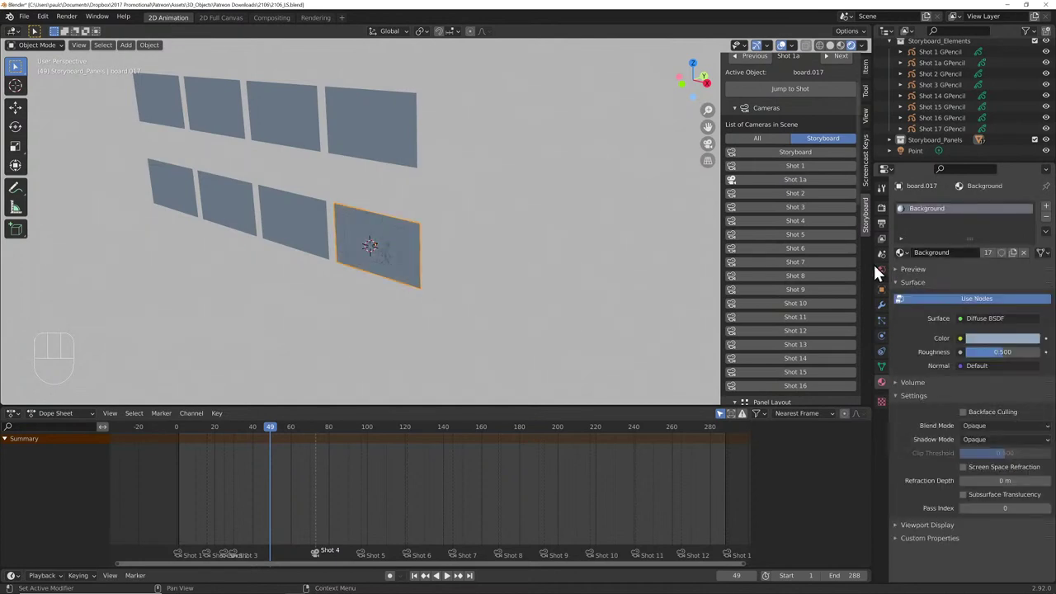
key(KP_0)
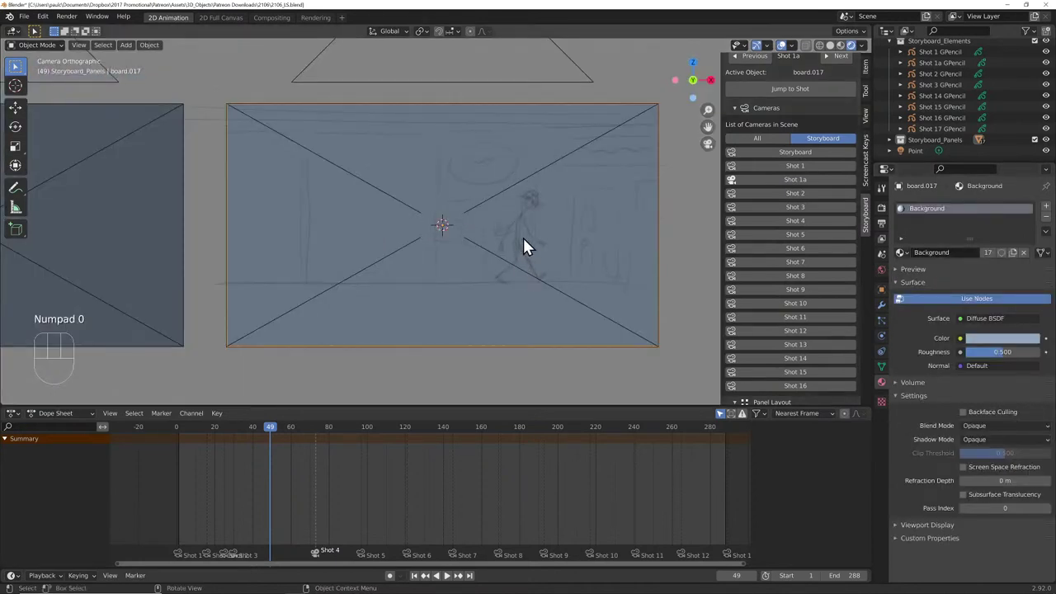
- Select the Shot 1 GPencil object and look through the Shot 1, Shot 1a and Shot 2 cameras in sequence
click(950, 52)
click(948, 63)
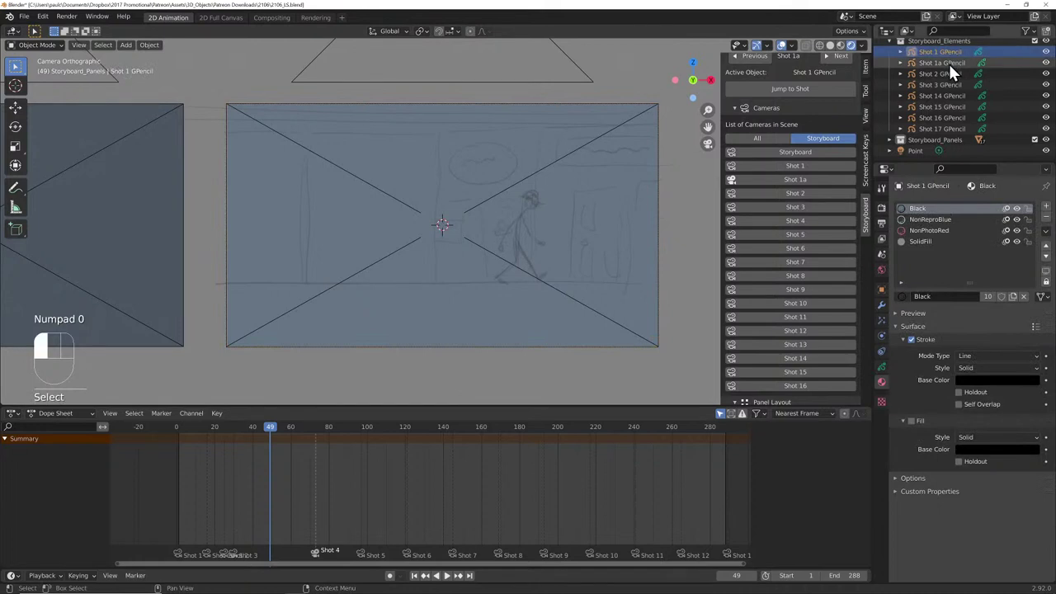
click(783, 165)
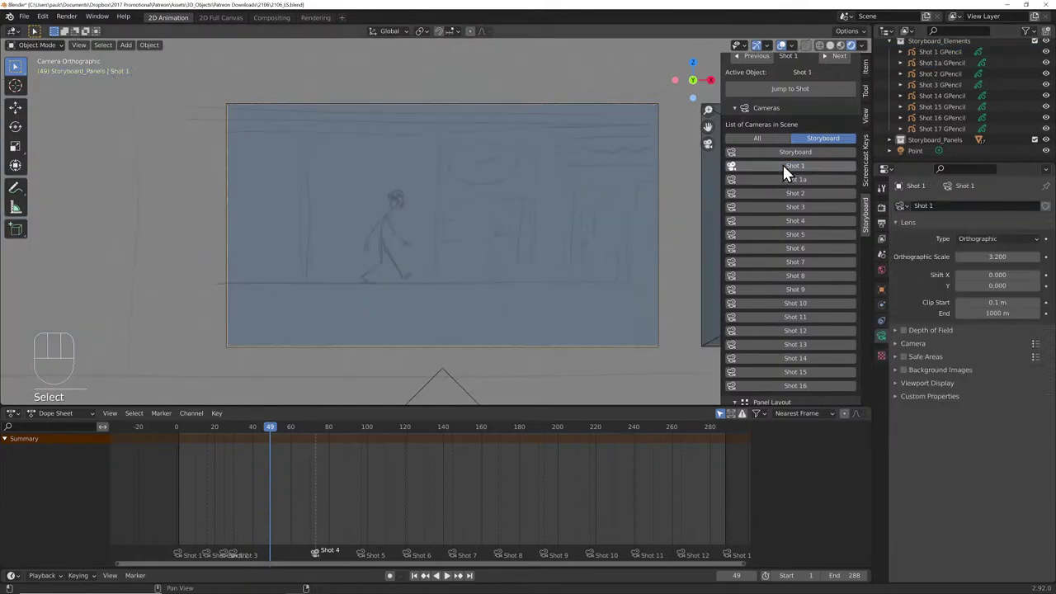
click(785, 180)
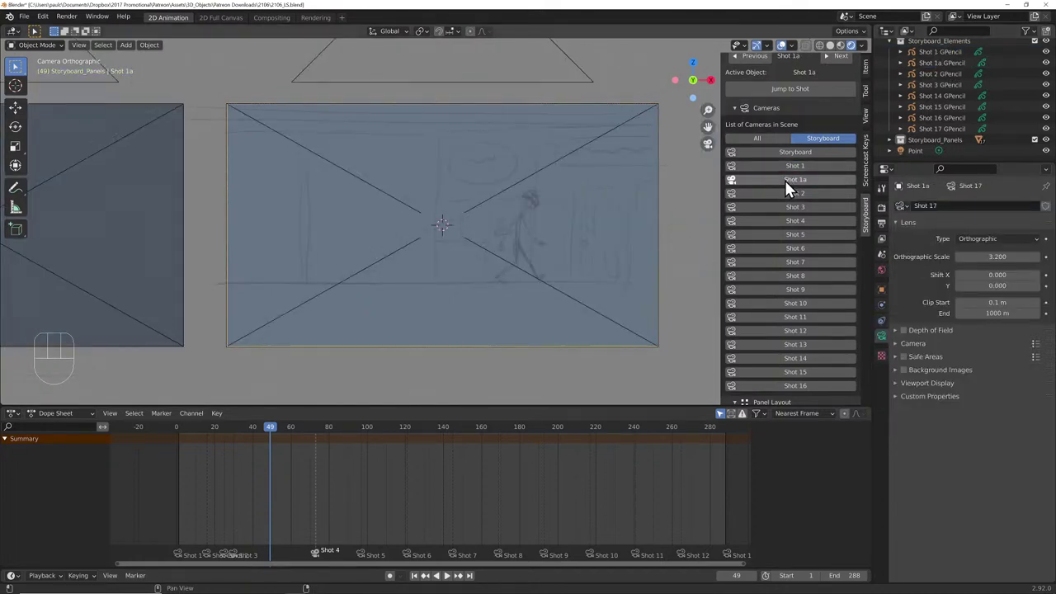
click(783, 191)
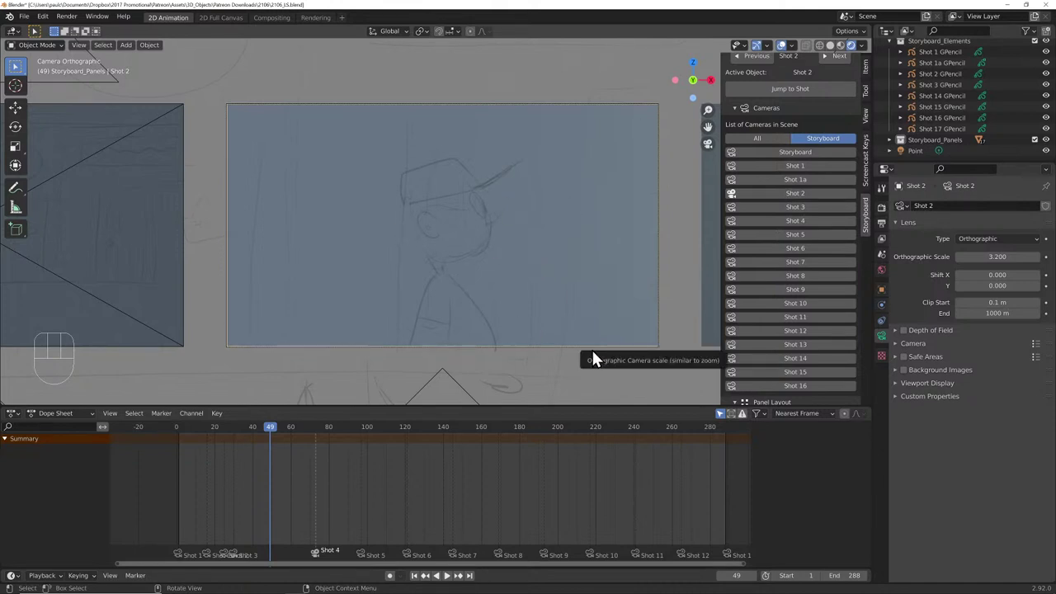
- Examine the layout of cameras and storyboard panels in perspective, selecting the Shot 1 and Shot 2 cameras in turn
scroll(587, 335, down, 3)
middle_drag(585, 321, 546, 288)
scroll(567, 325, down, 2)
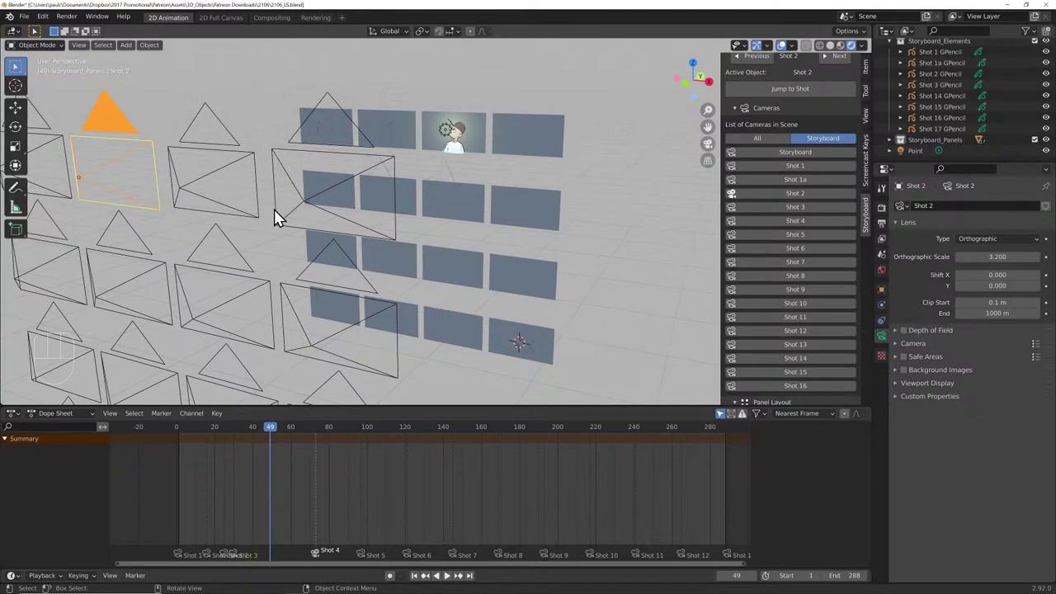
middle_drag(245, 231, 319, 217)
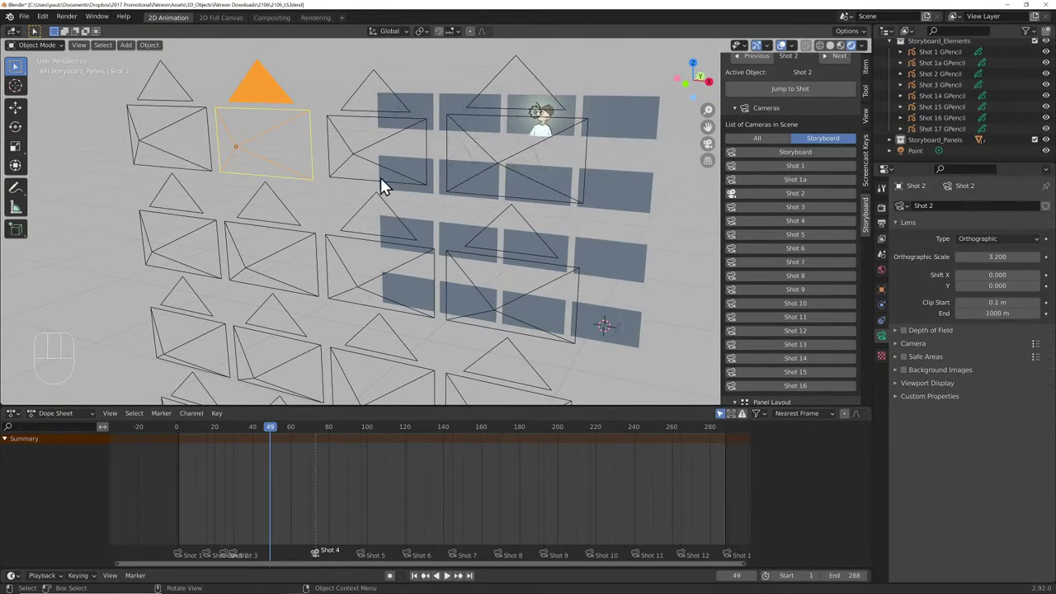
click(201, 166)
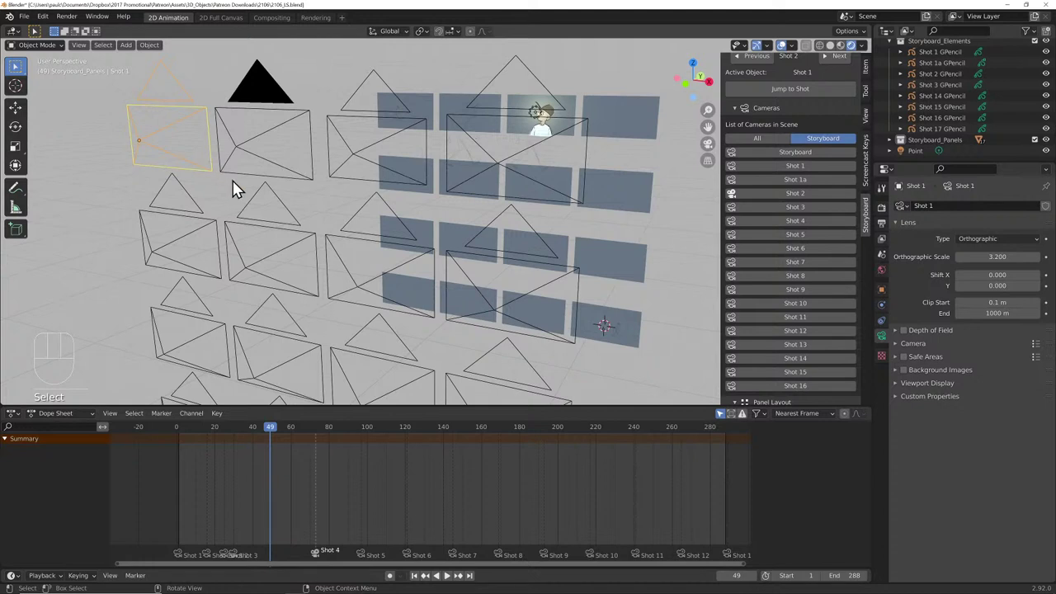
click(234, 183)
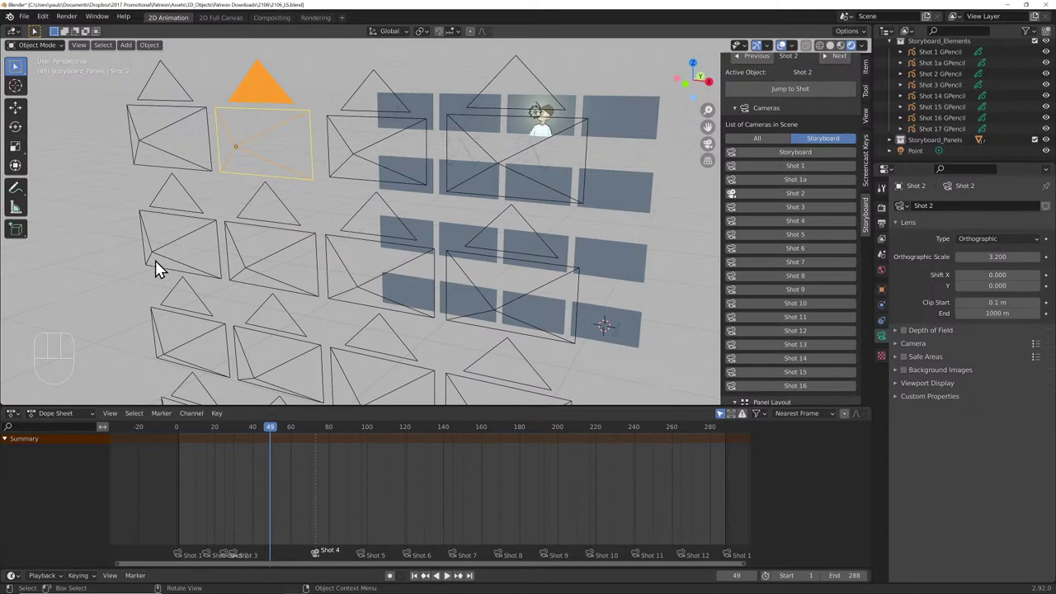
scroll(763, 212, down, 3)
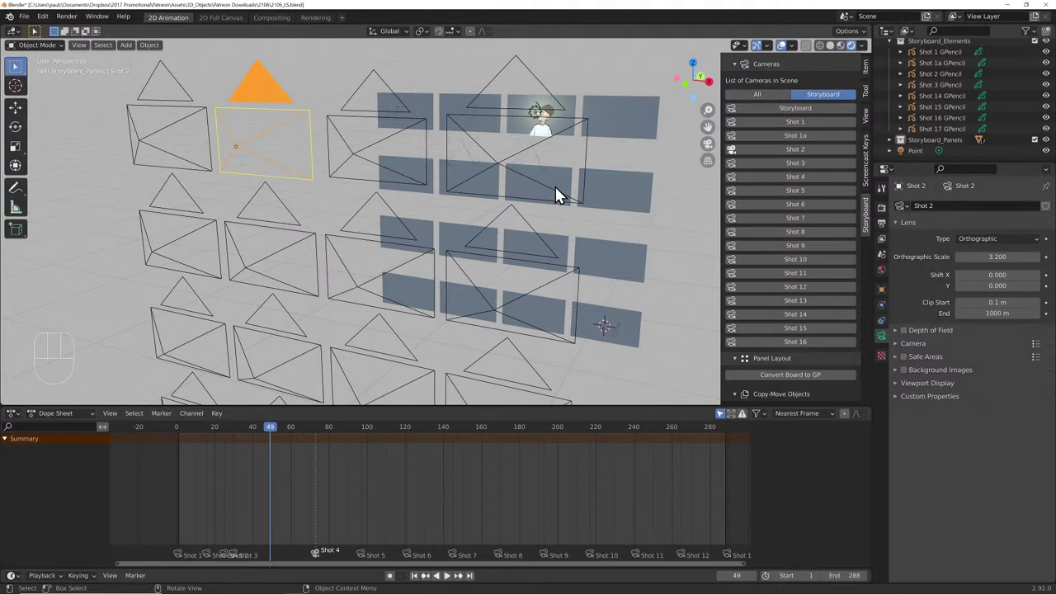
middle_drag(558, 153, 532, 142)
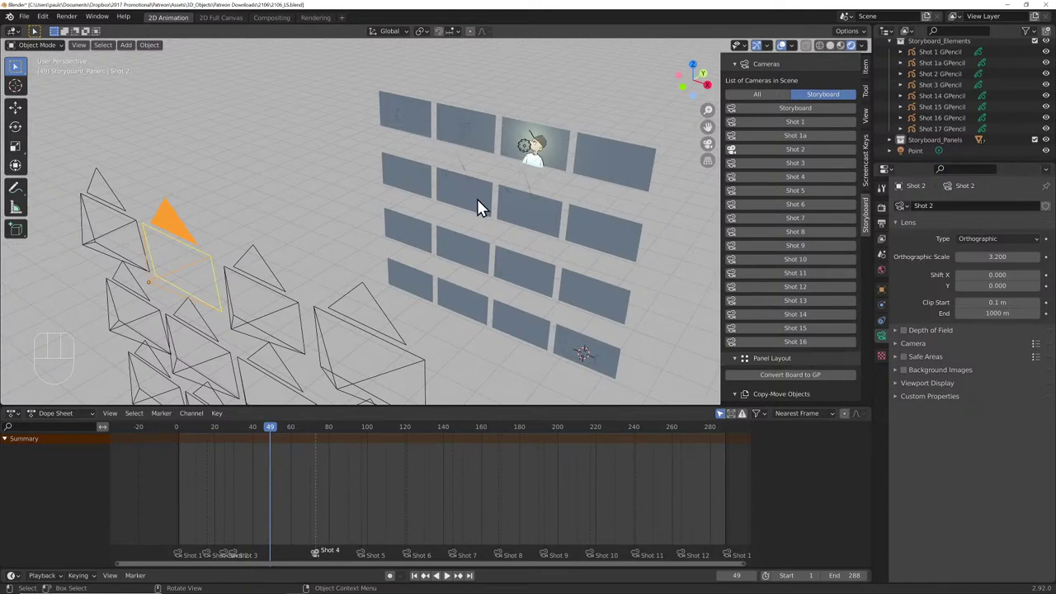
- Return to the Shot 2 camera view and inspect its drawing beside the neighbouring panels
key(KP_0)
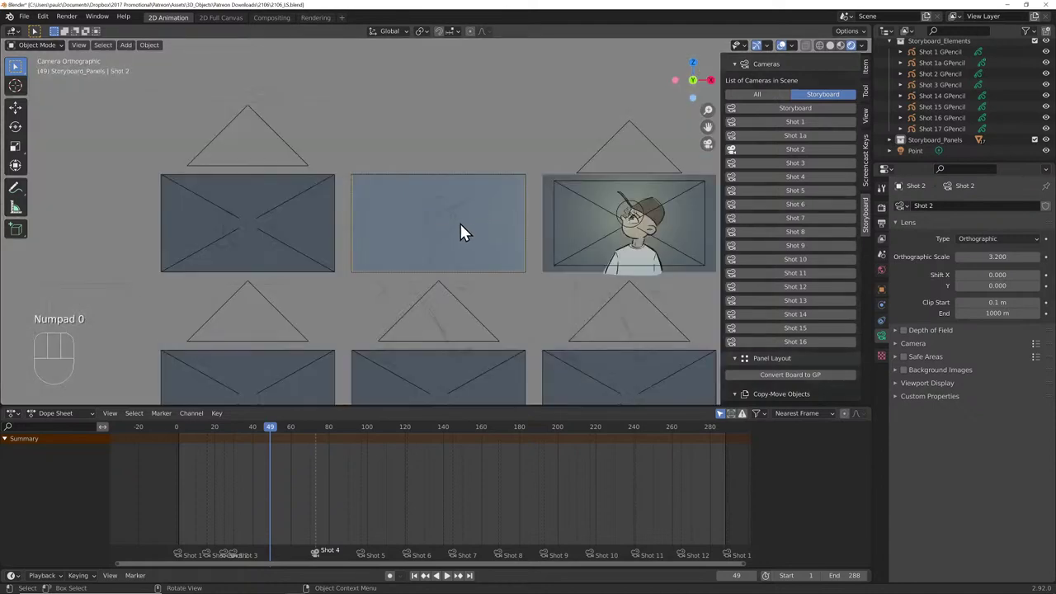
scroll(456, 226, up, 2)
shift+middle_drag(478, 236, 598, 235)
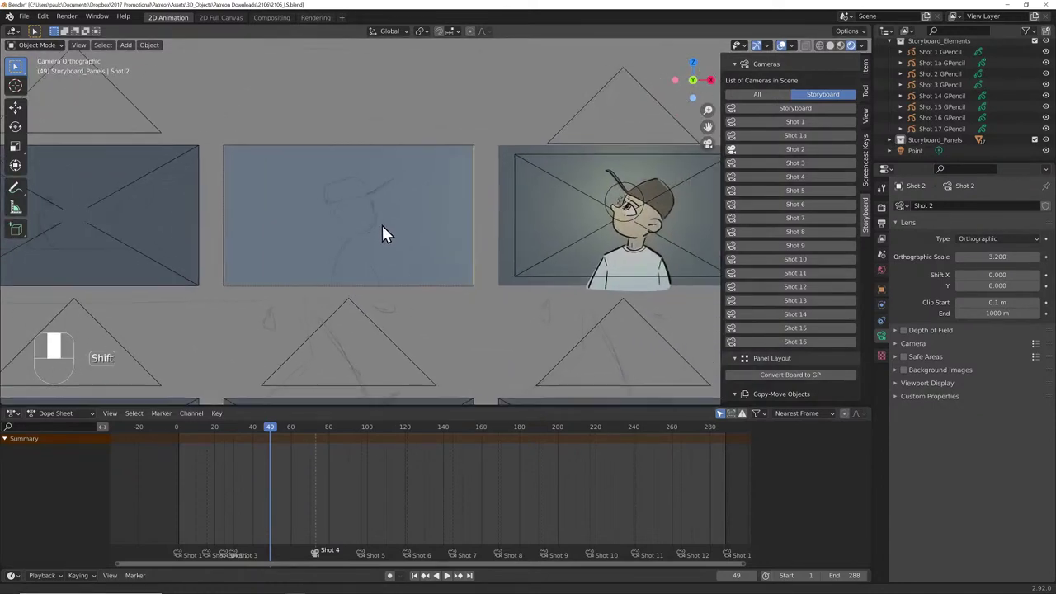
scroll(374, 218, up, 2)
scroll(378, 219, down, 1)
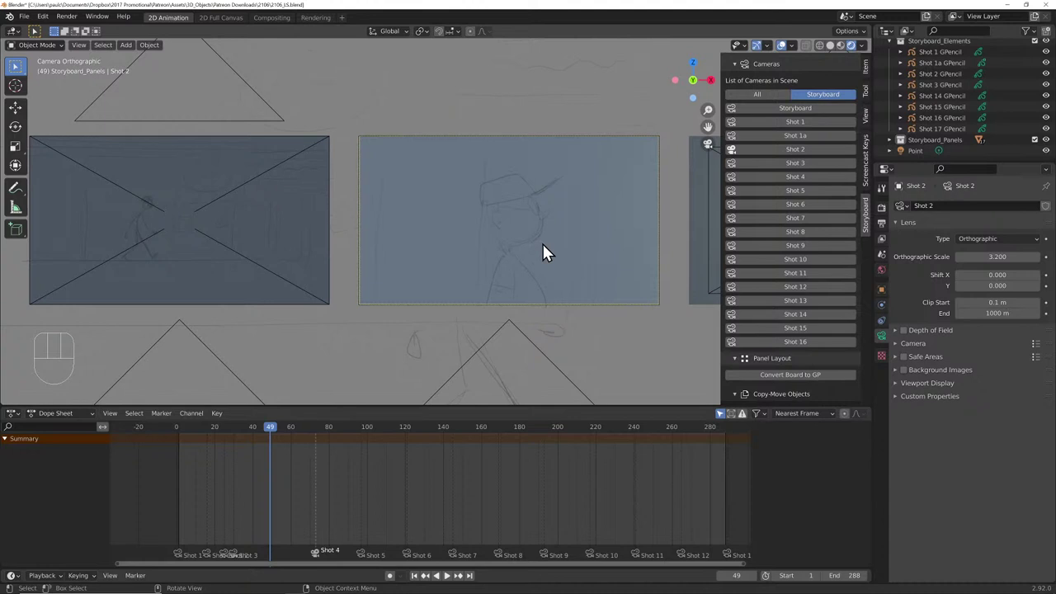
mouse_move(273, 590)
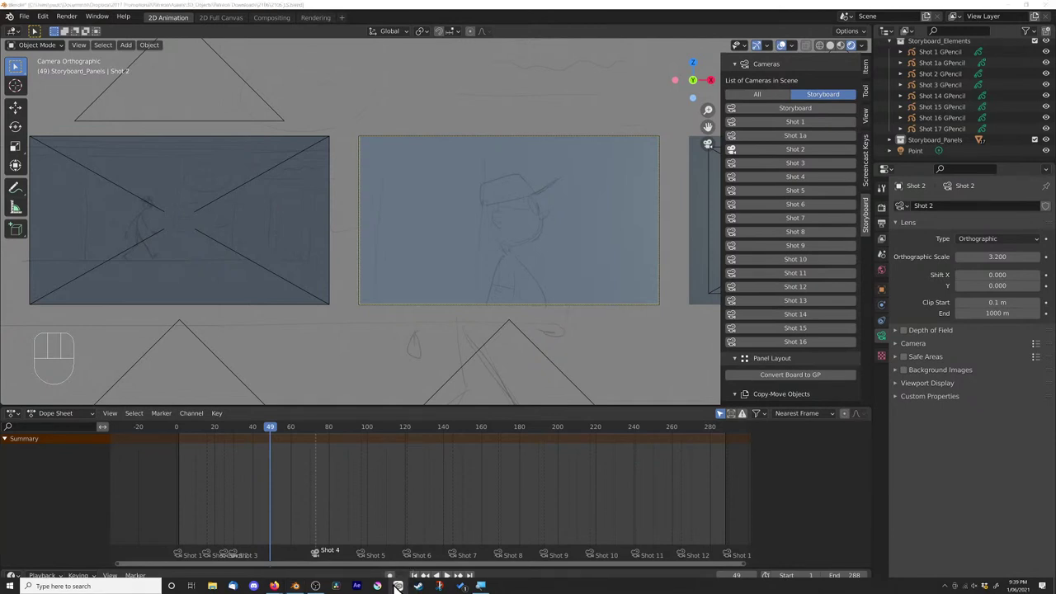
click(396, 586)
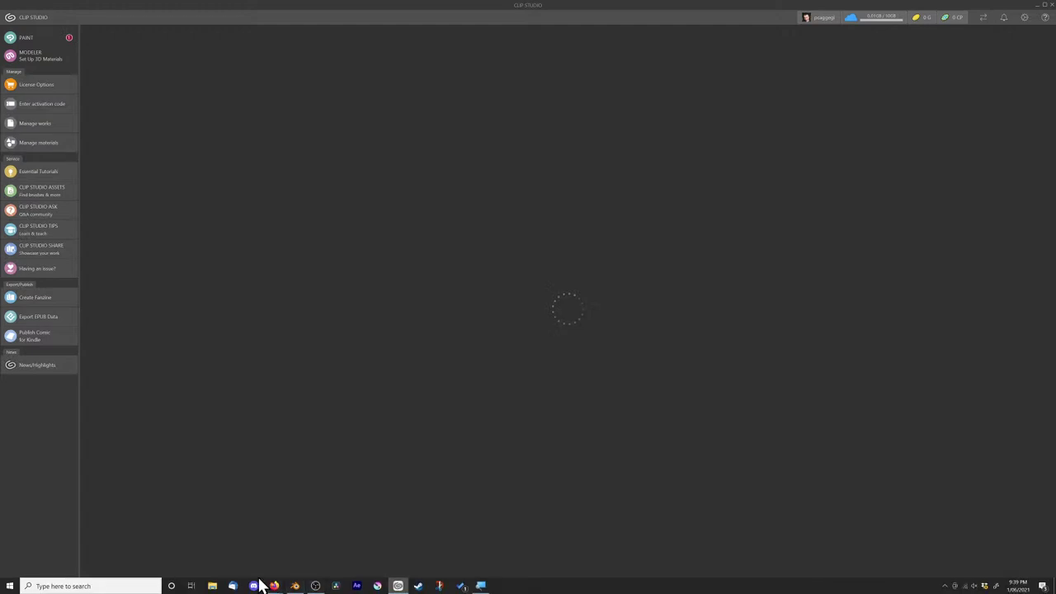
click(295, 586)
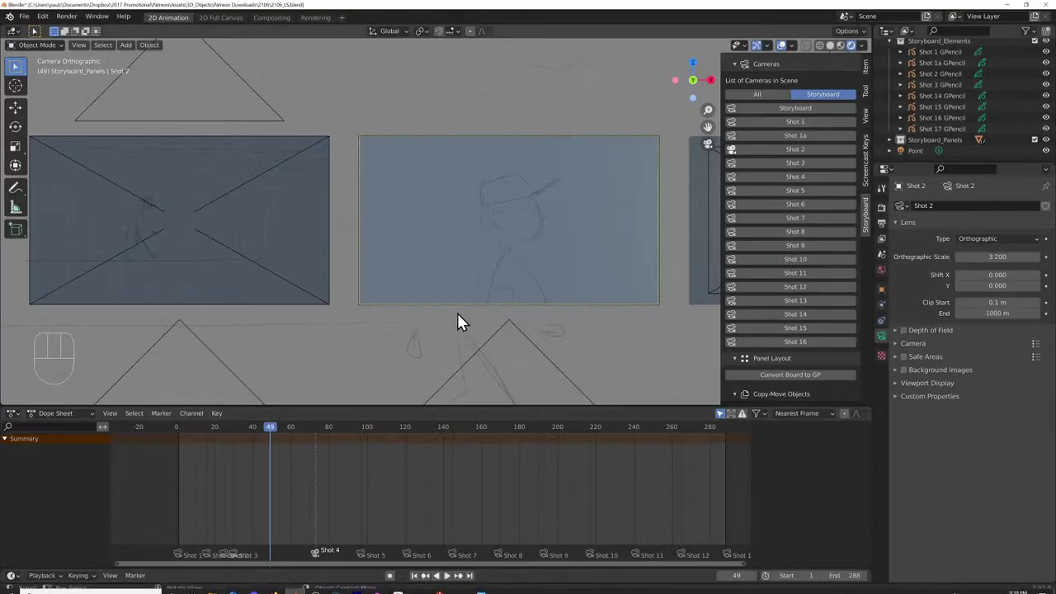
- View the storyboard grid in perspective and pick out individual boards, including those of Shot 1, Shot 1a and Shot 2
middle_drag(502, 342, 398, 225)
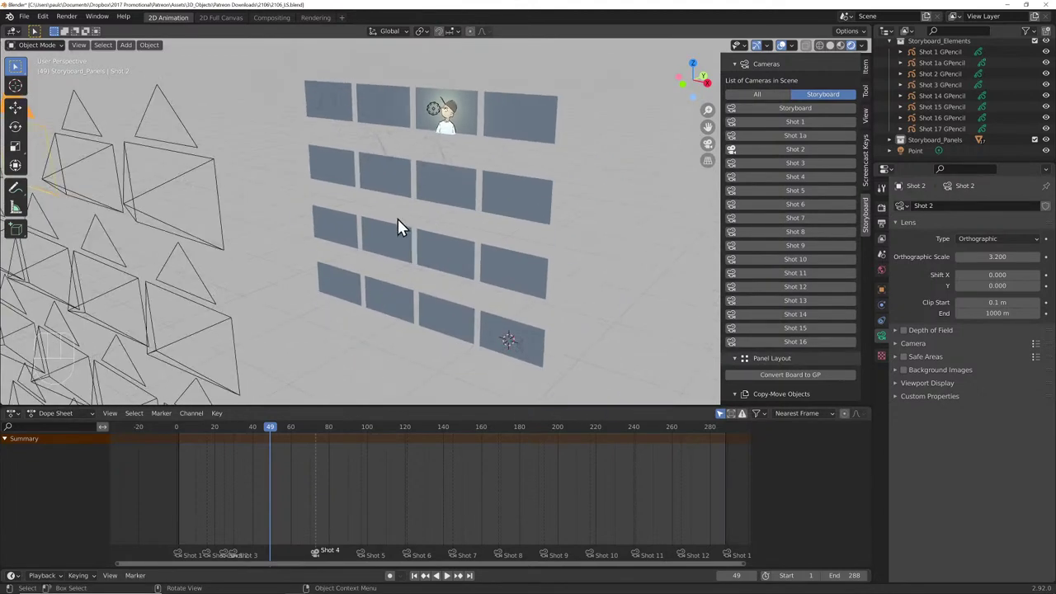
click(336, 117)
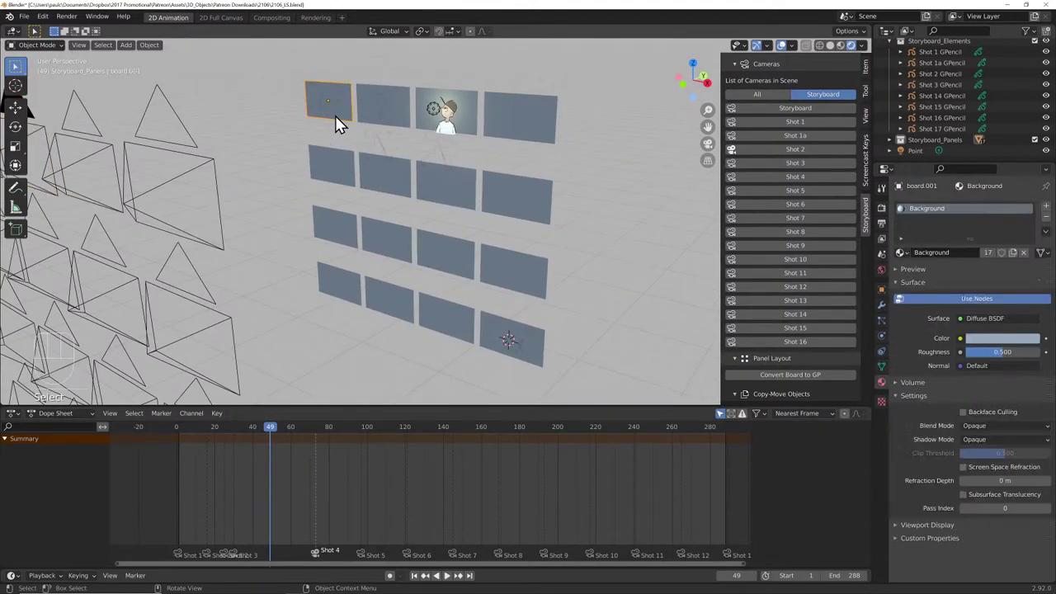
click(506, 335)
click(400, 120)
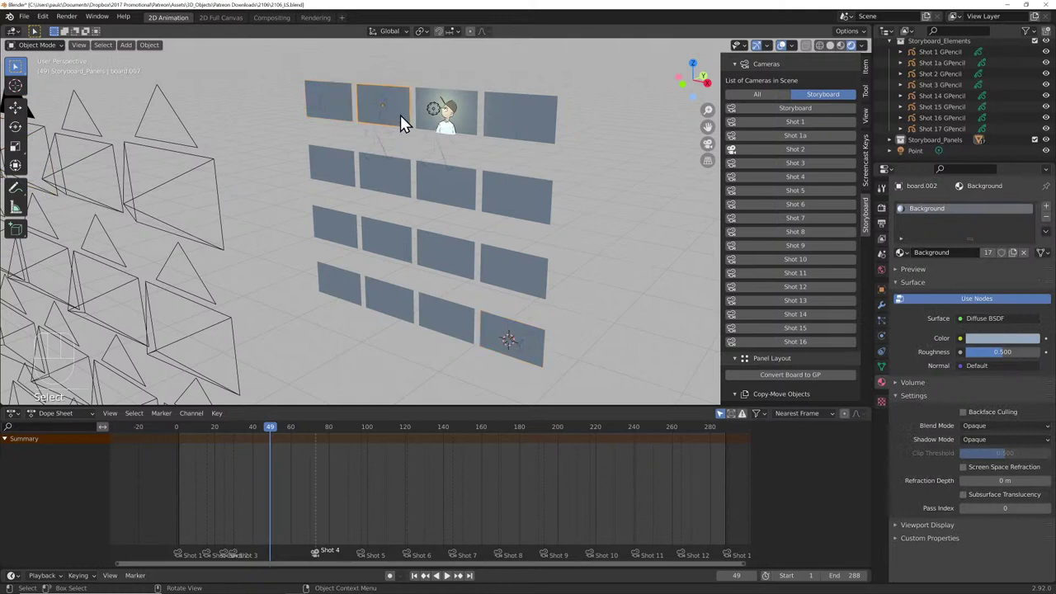
click(451, 205)
click(500, 213)
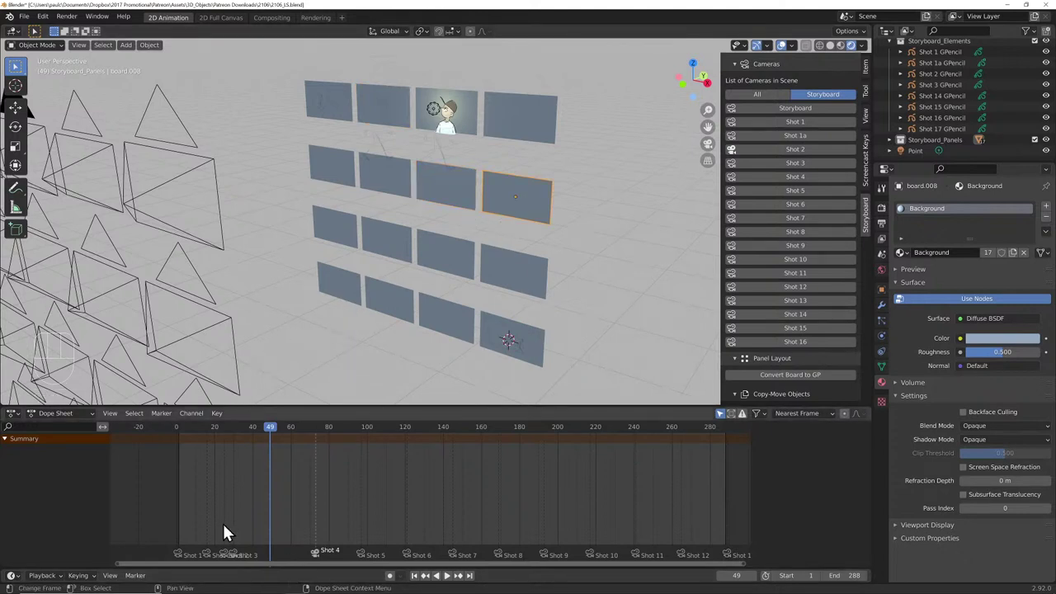
- Move the Shot 3, Shot 2 and Shot 1a timeline markers to about frames 39, 30 and 18
click(205, 551)
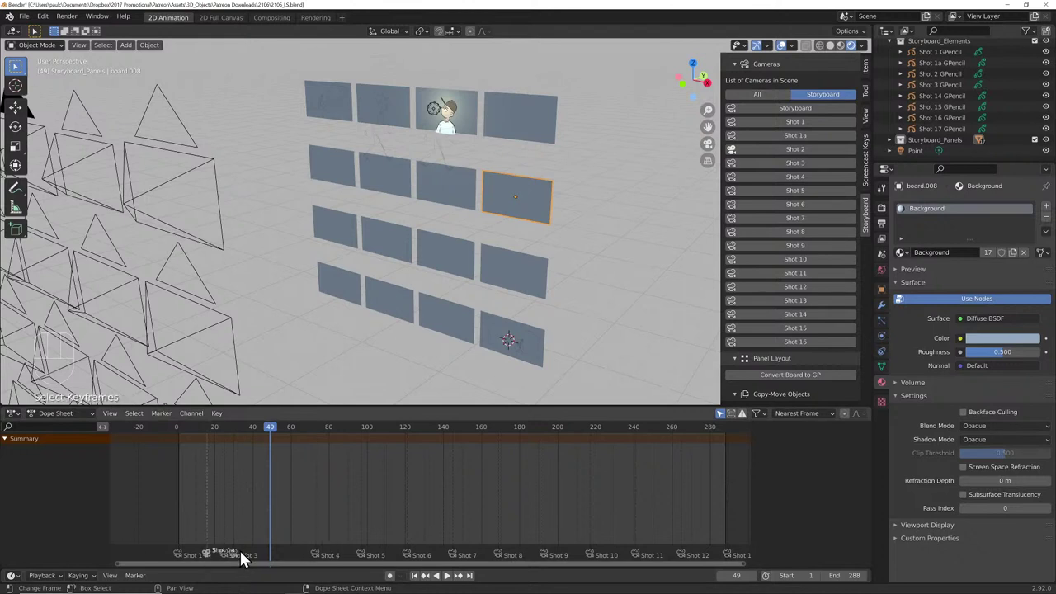
click(248, 558)
click(230, 561)
drag(230, 560, 228, 559)
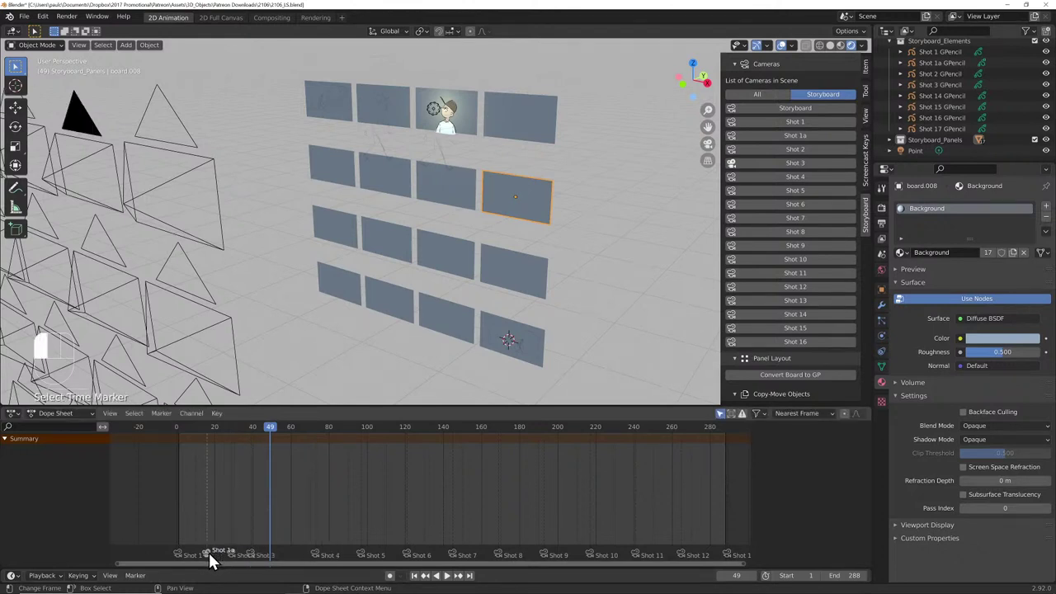
click(213, 553)
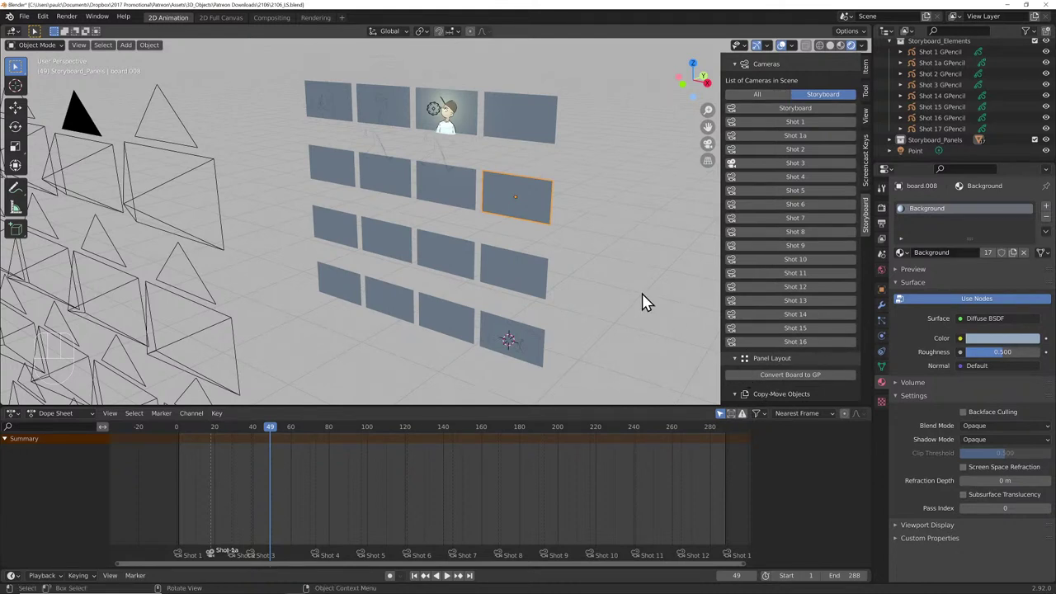
- View the whole board through the Storyboard camera and bring up the Copy-Move Objects settings
click(821, 109)
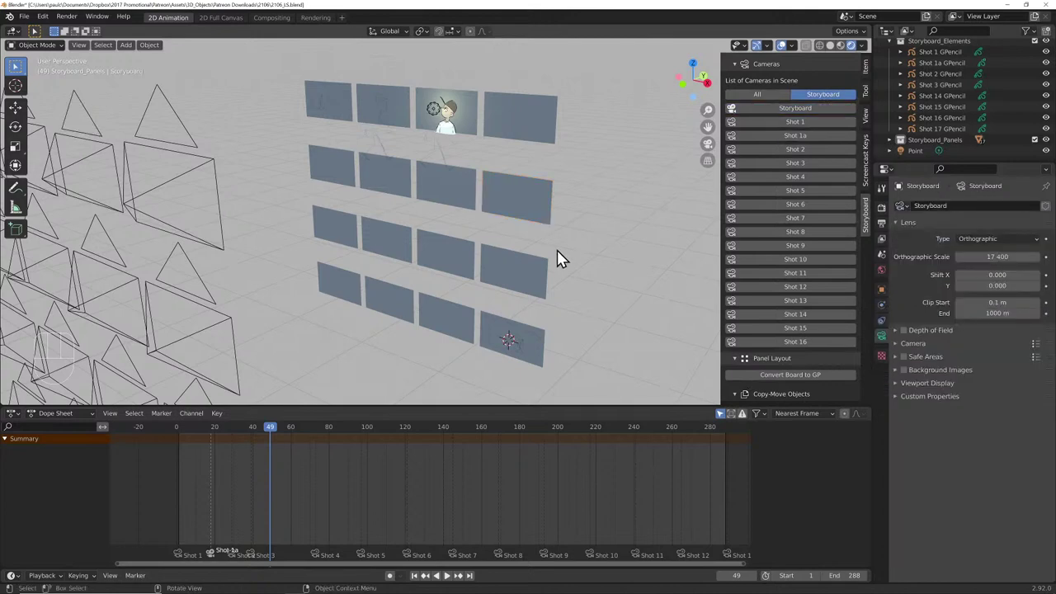
key(KP_0)
scroll(532, 270, up, 2)
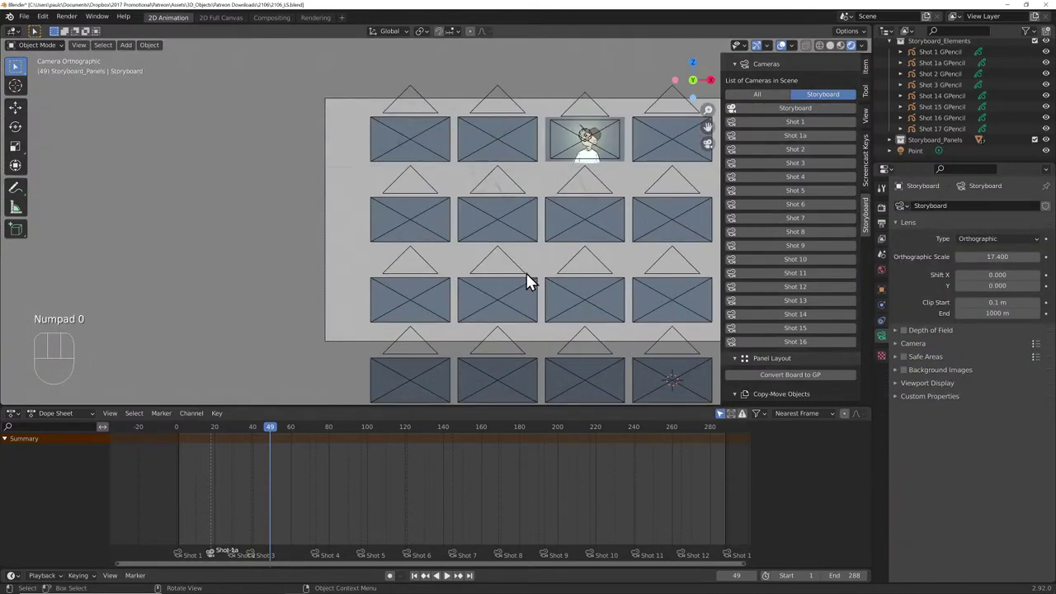
ctrl+scroll(528, 272, down, 5)
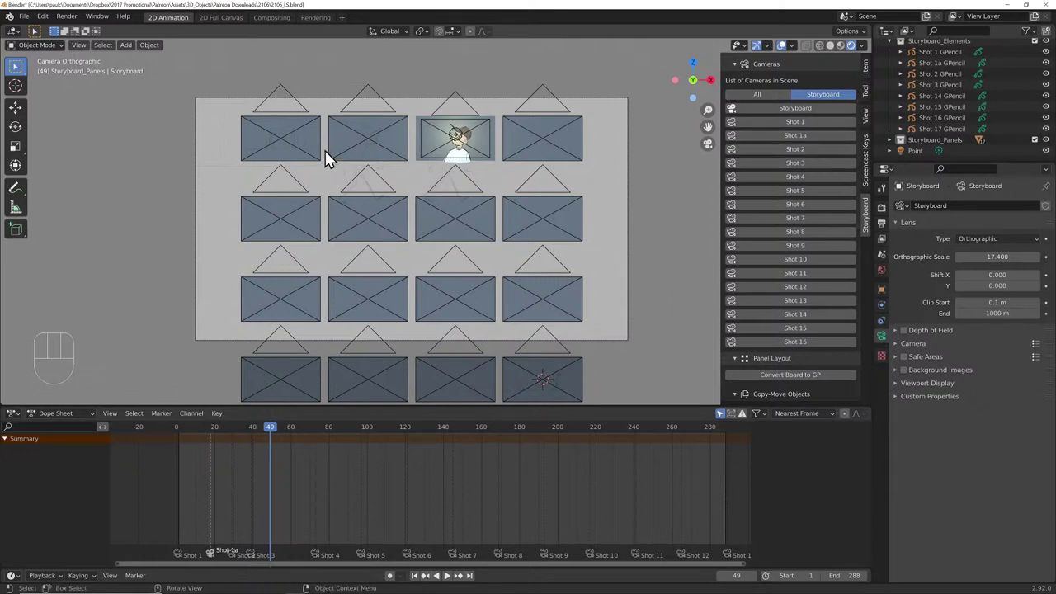
scroll(776, 318, down, 5)
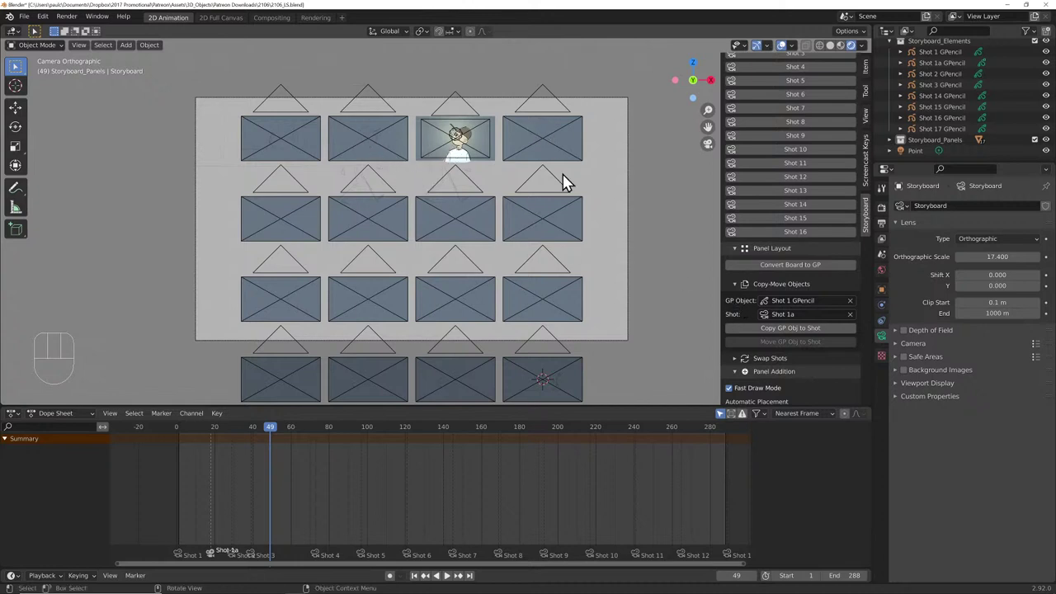
- Set the Copy-Move Objects source to Shot 3 GPencil and the destination to Shot 4
click(765, 300)
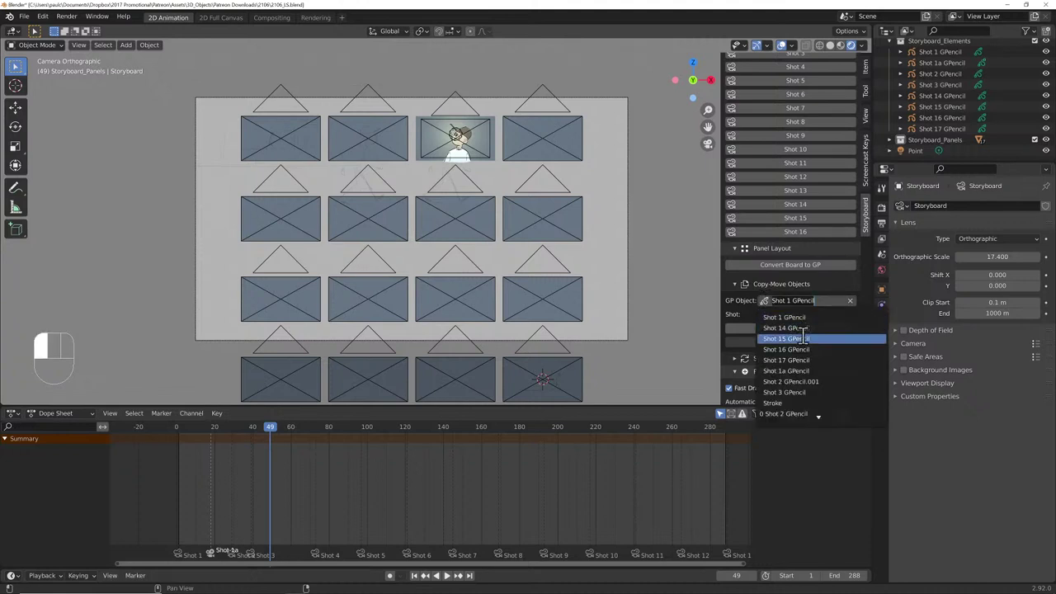
click(800, 395)
click(762, 315)
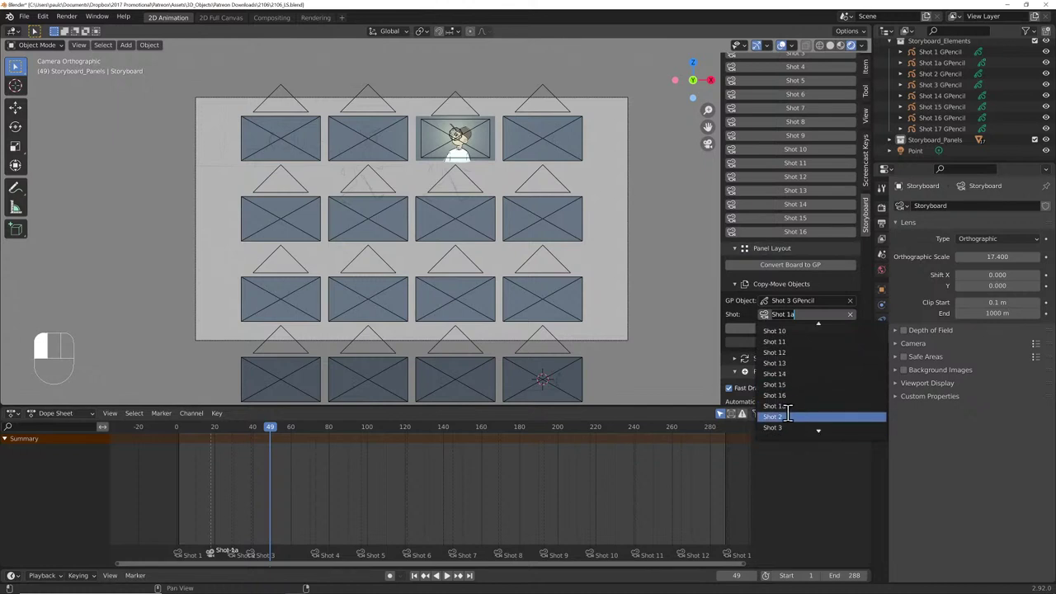
scroll(786, 417, down, 2)
click(783, 426)
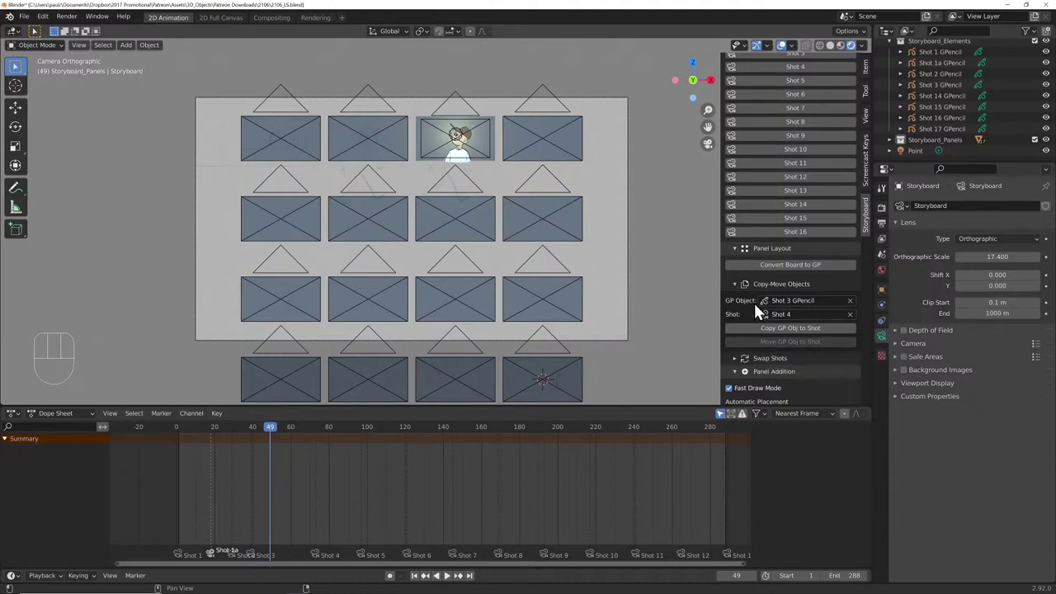
- Select the Shot 3 drawing on the board and switch it to Draw mode and back to Object Mode
mouse_move(46, 43)
mouse_down()
mouse_move(55, 61)
mouse_move(42, 43)
mouse_up()
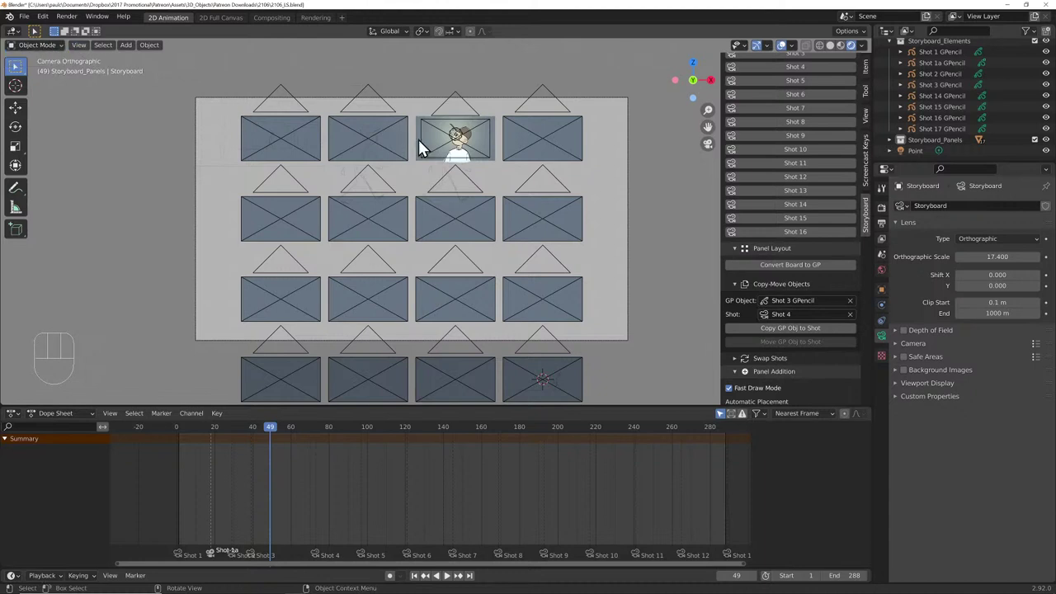
click(463, 159)
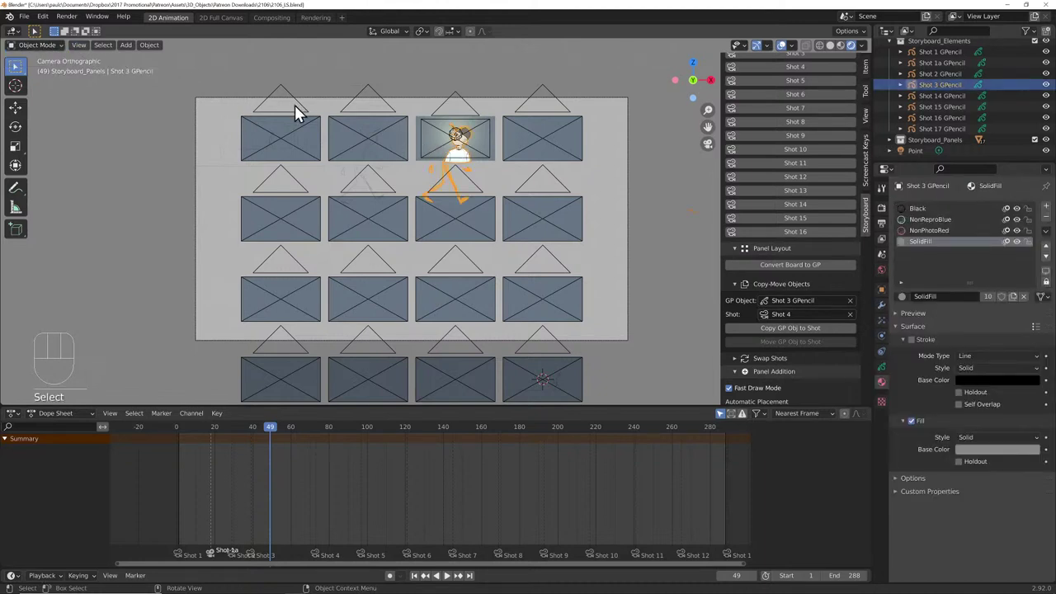
click(37, 44)
click(43, 92)
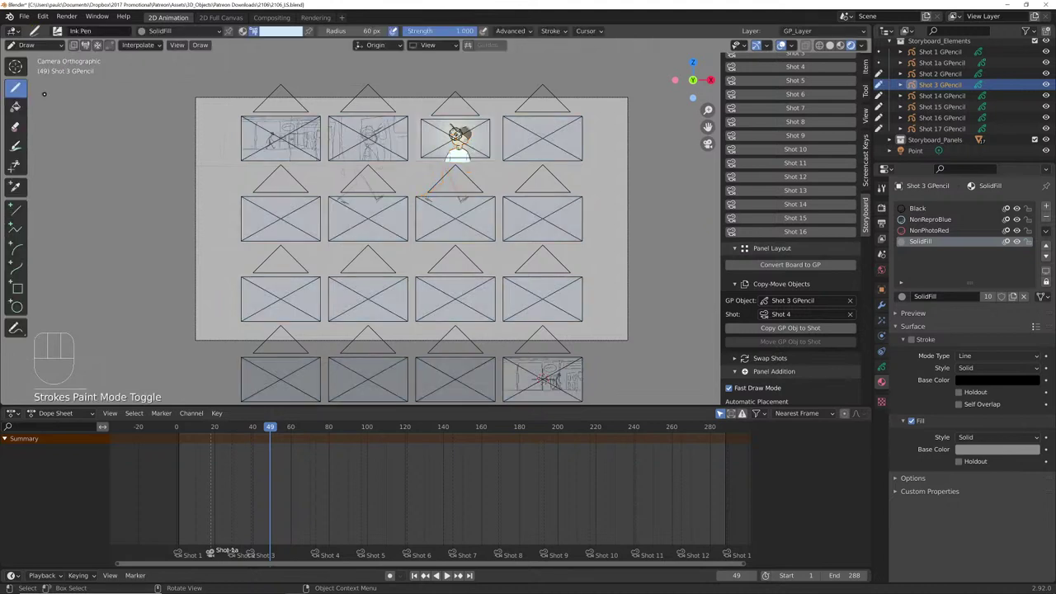
click(32, 46)
click(36, 58)
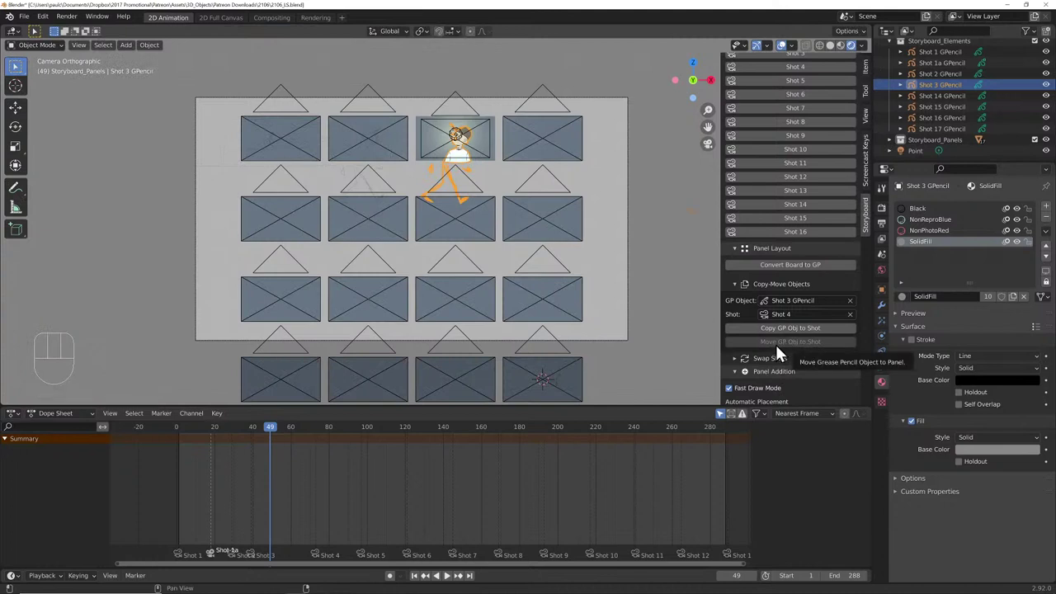
click(738, 359)
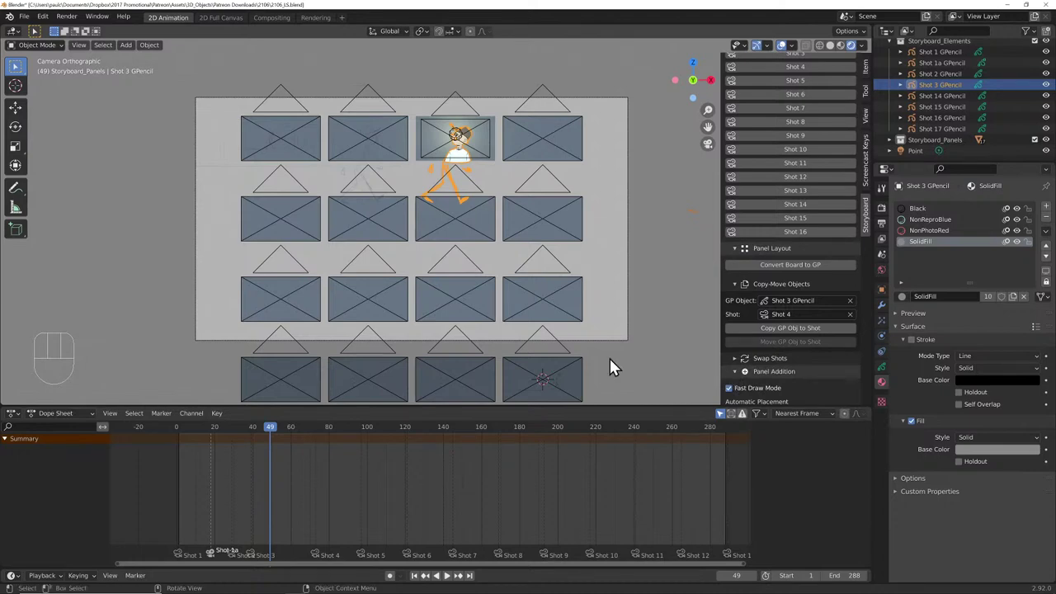
- View the Shot 4 camera and copy the Shot 3 Grease Pencil drawing into its panel
scroll(494, 146, up, 6)
shift+middle_drag(495, 146, 155, 33)
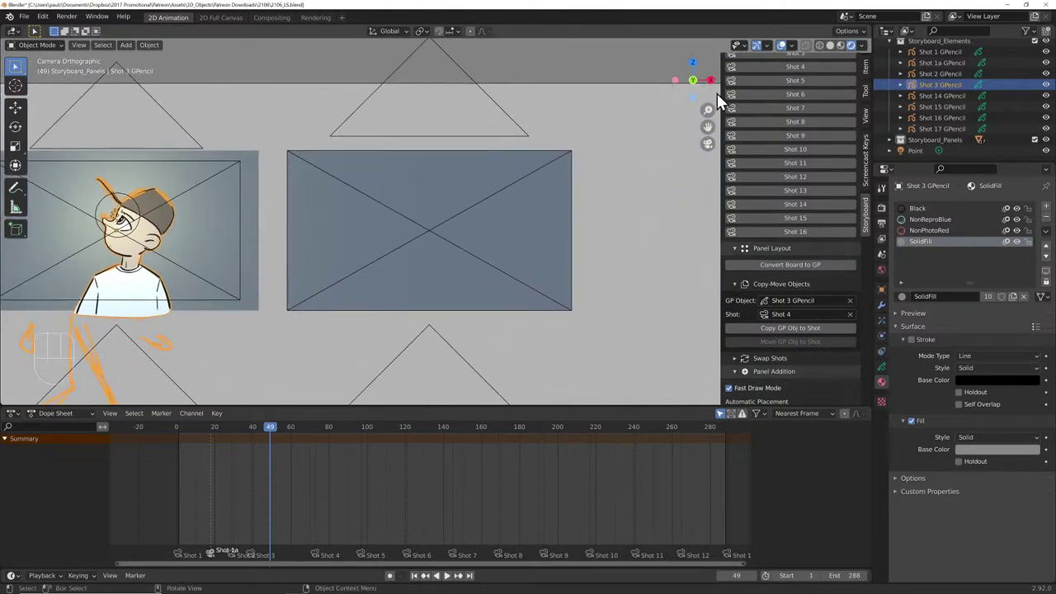
click(815, 71)
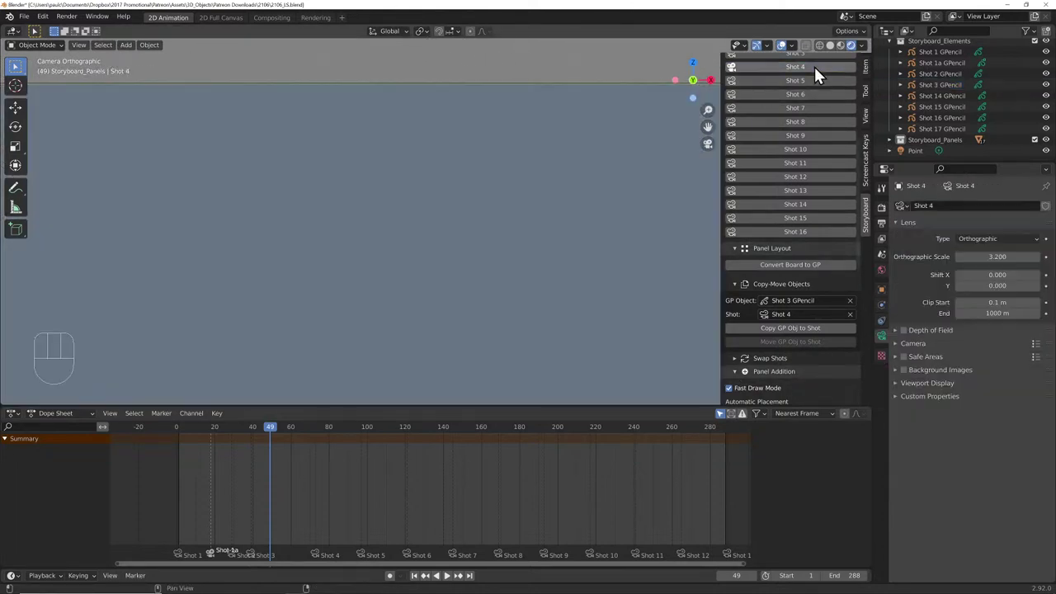
click(794, 327)
scroll(349, 298, down, 3)
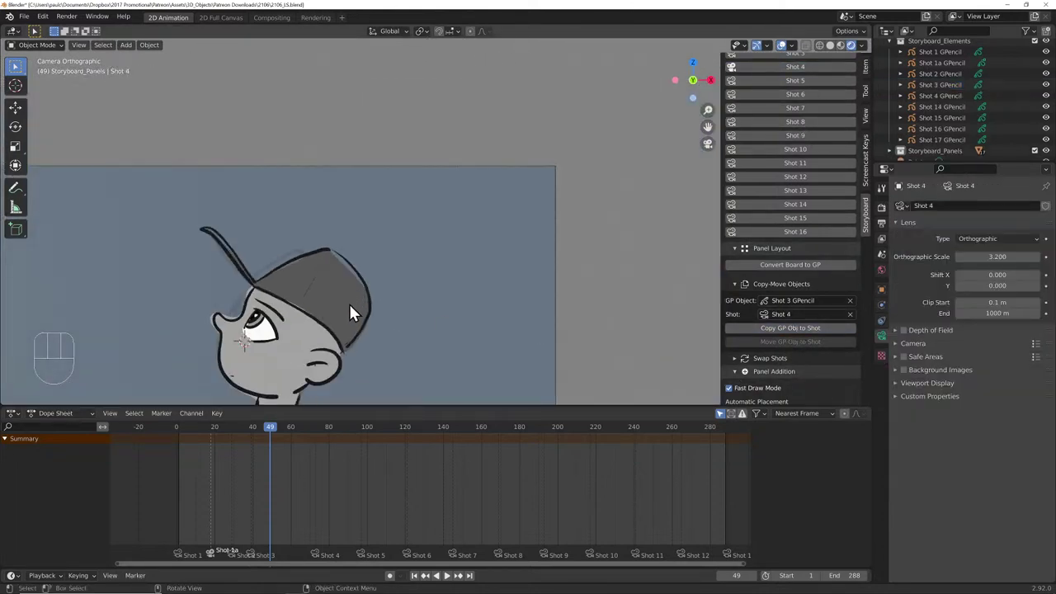
scroll(299, 344, down, 1)
shift+middle_drag(299, 344, 416, 236)
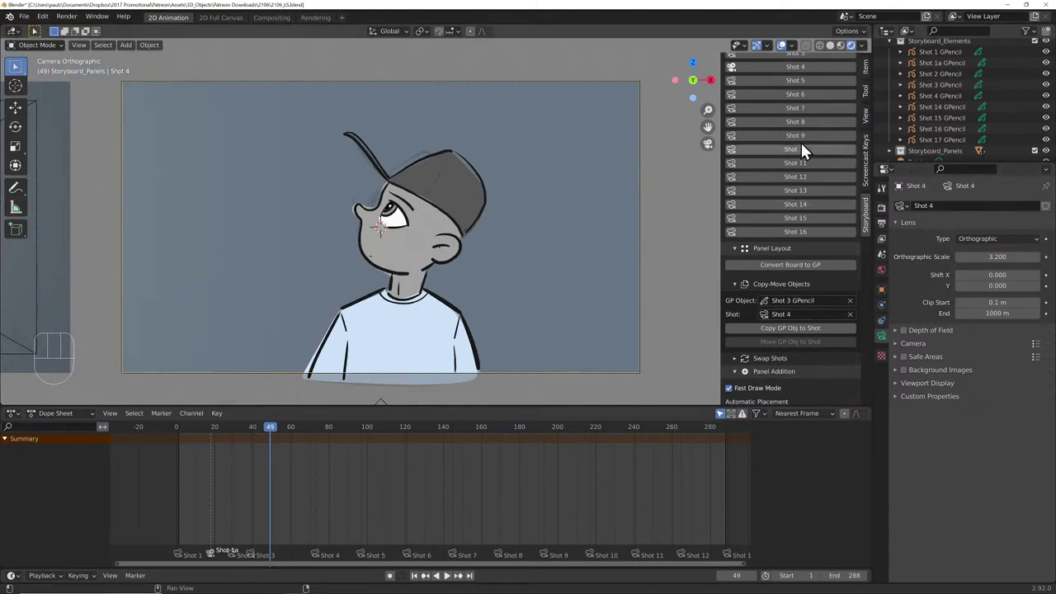
- Enter Draw mode on the copied Shot 4 drawing and make its Character Clean layer active
scroll(803, 165, up, 5)
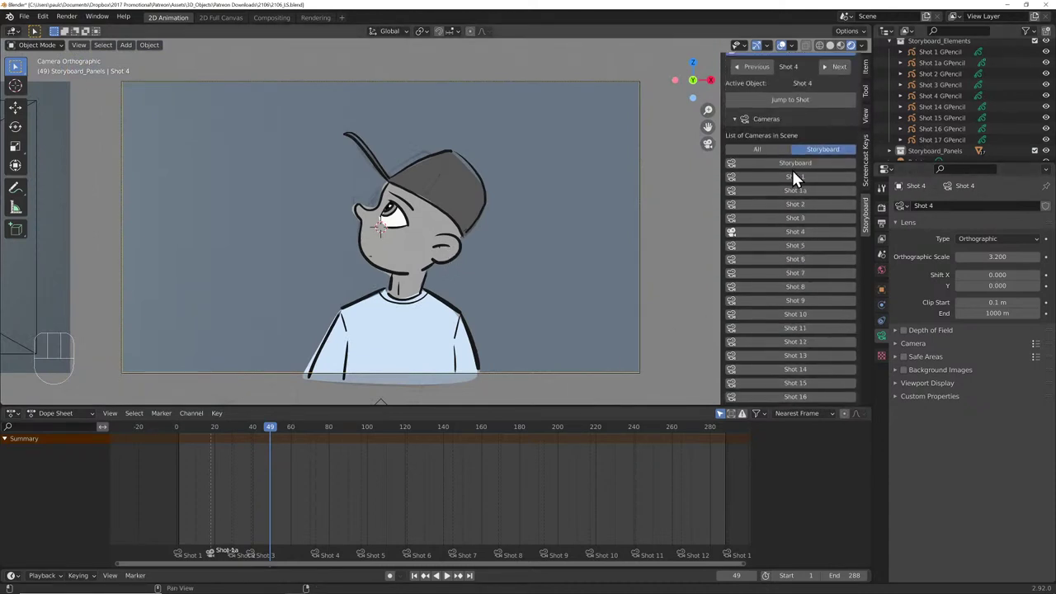
scroll(768, 101, up, 2)
click(764, 81)
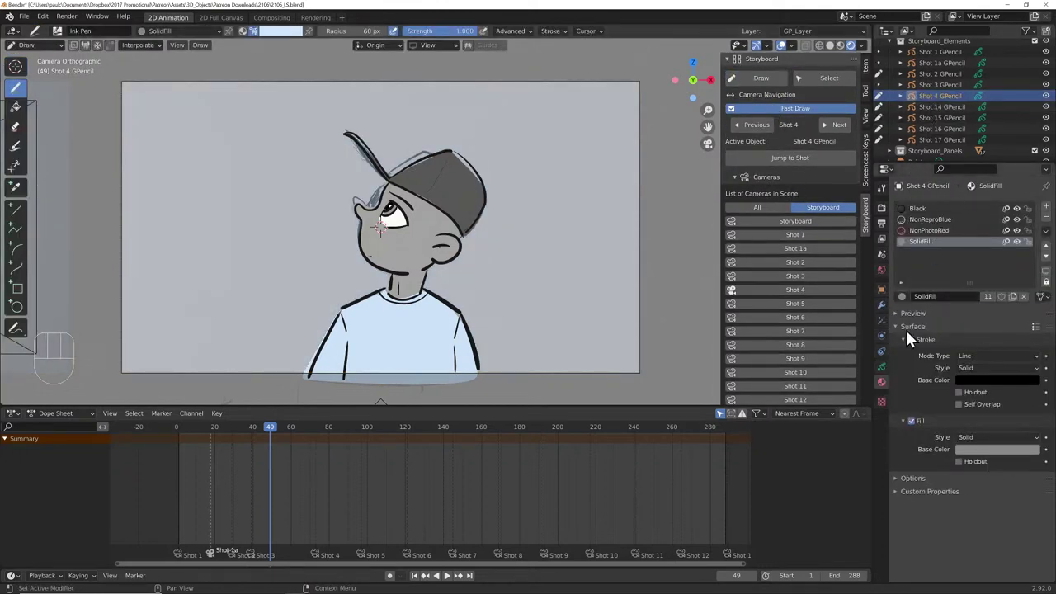
click(881, 366)
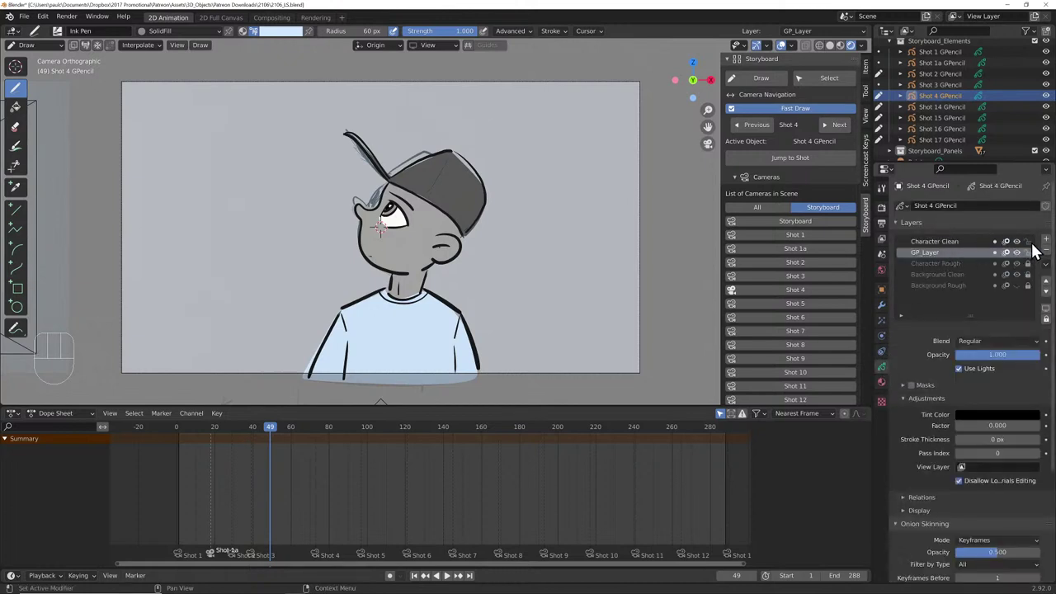
click(948, 240)
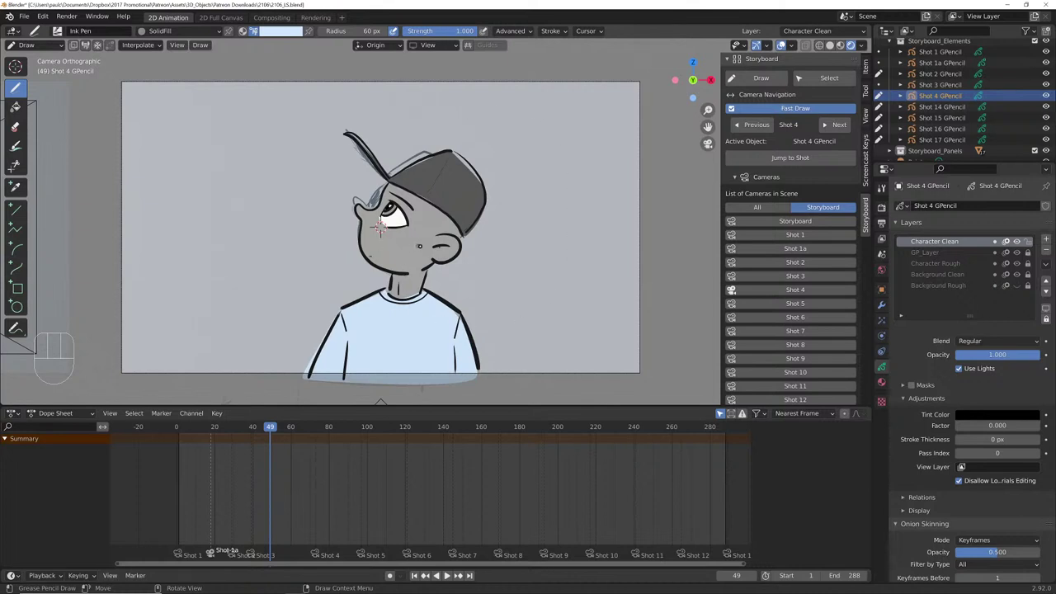
- Try to rotate all unlocked character strokes of the Shot 4 drawing in Edit Mode
key(Tab)
click(463, 234)
key(a)
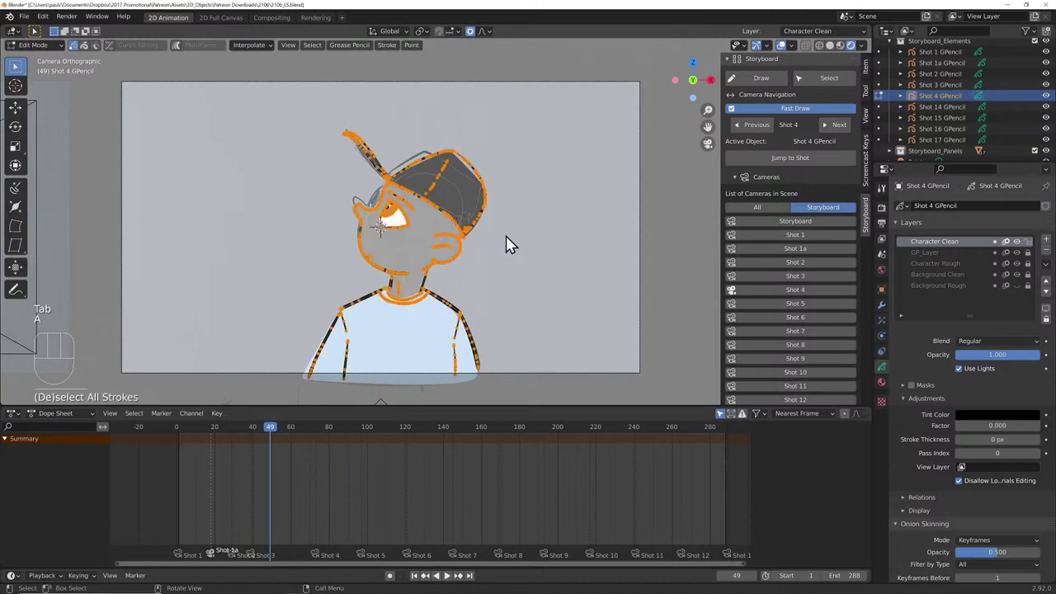
key(r)
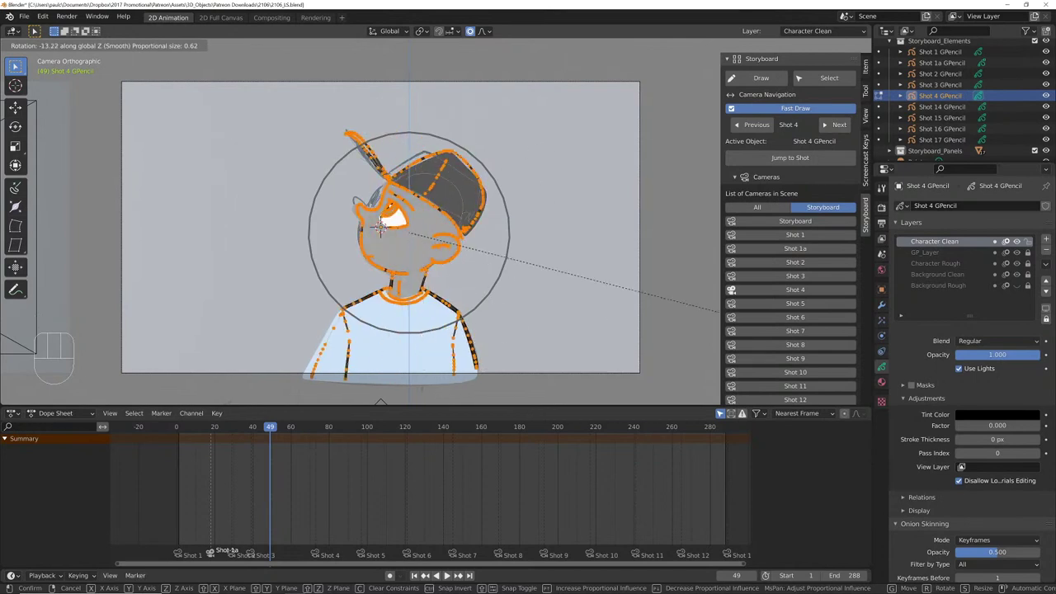
click(678, 327)
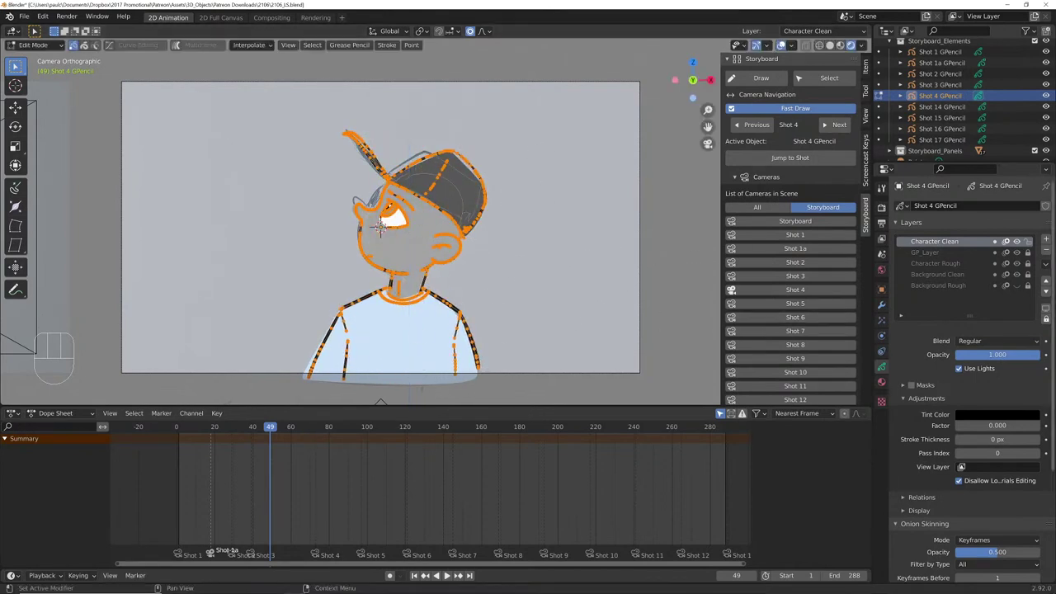
key(a)
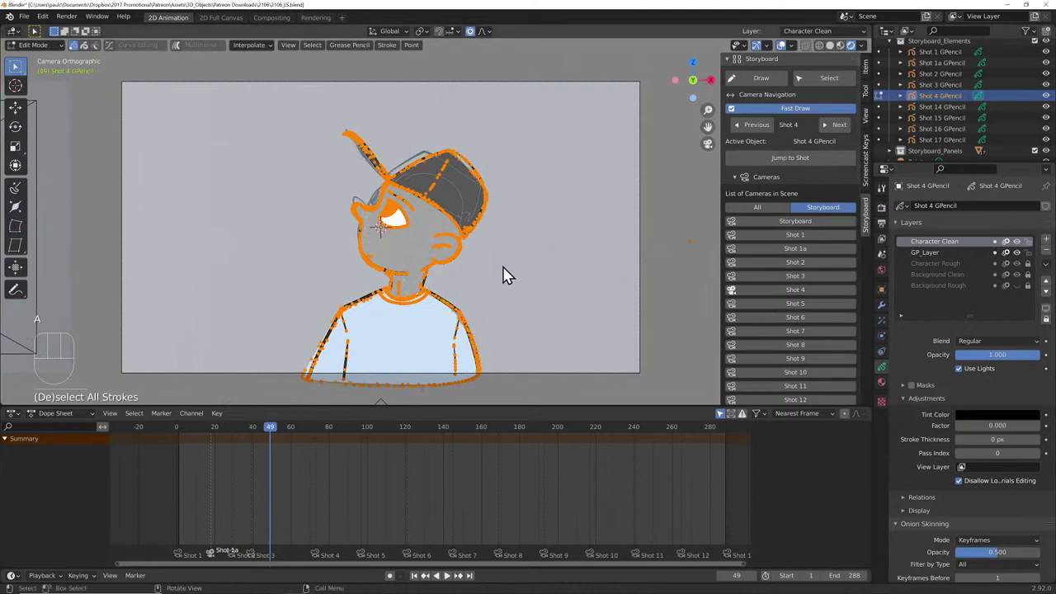
key(r)
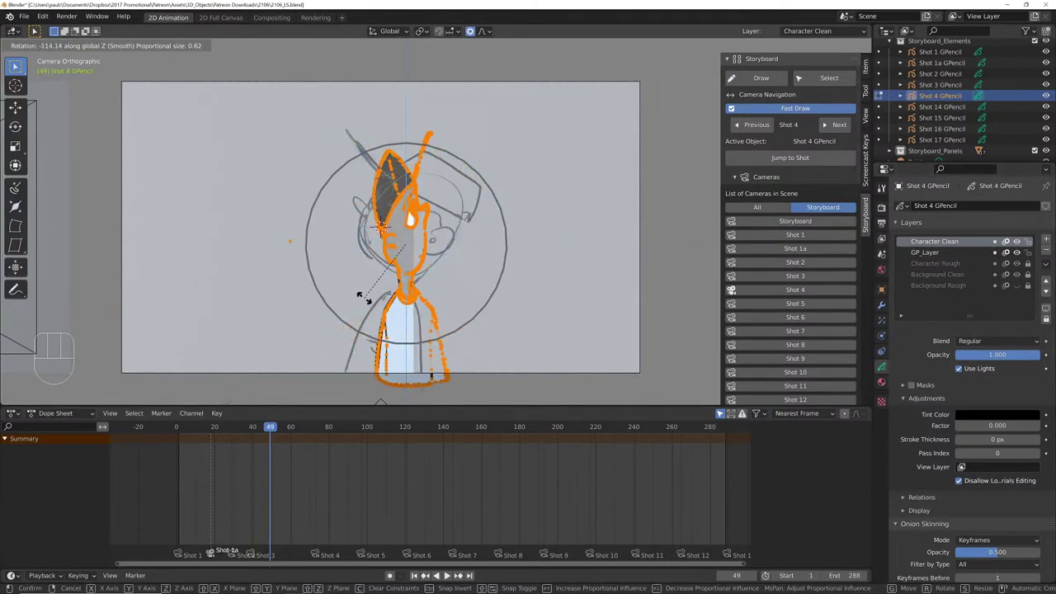
click(478, 257)
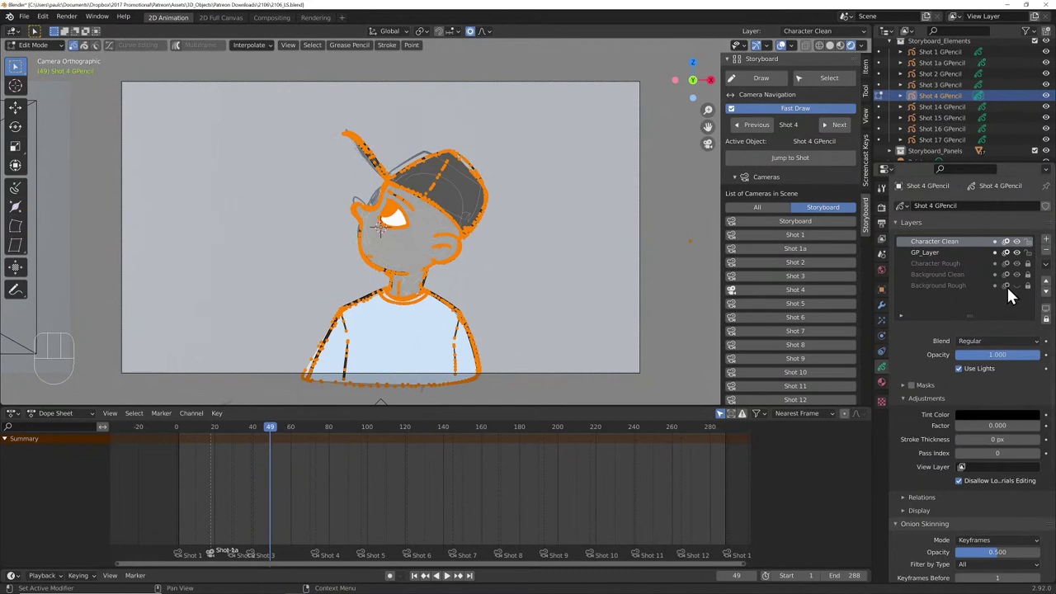
- Hide the Storyboard_Panels collection and the Character Rough and background layers of the Shot 4 drawing
click(1034, 151)
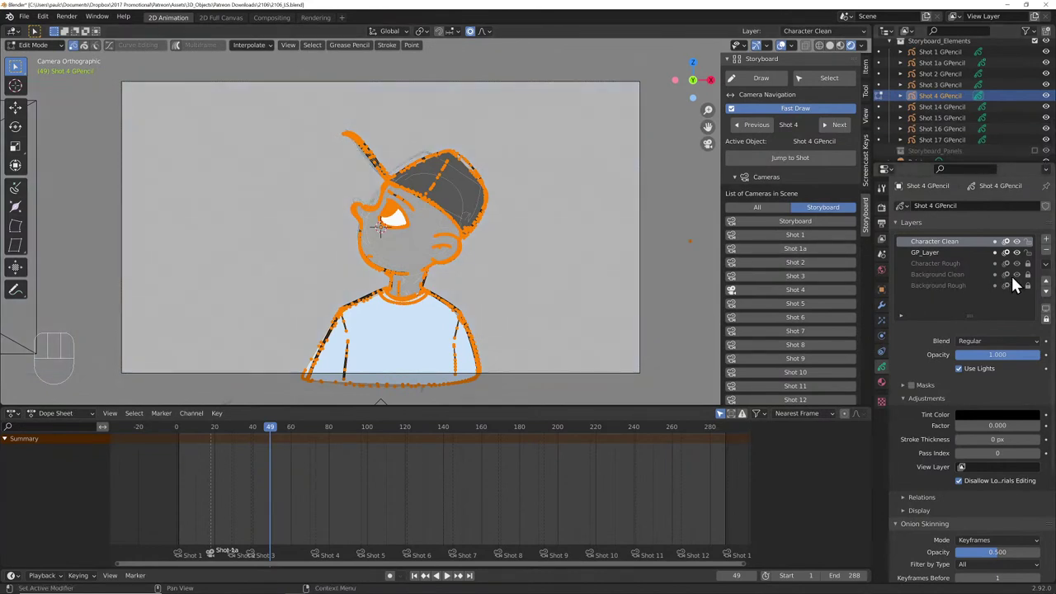
drag(1016, 263, 1016, 284)
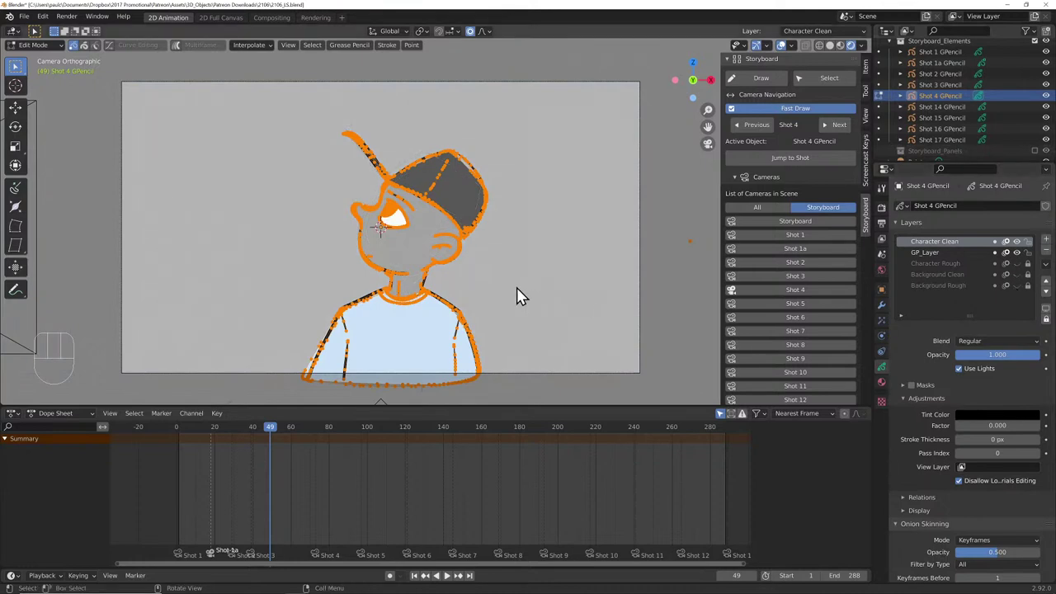
- Try to rotate the selected character strokes and move them along the Y axis, and return to Draw mode
key(r)
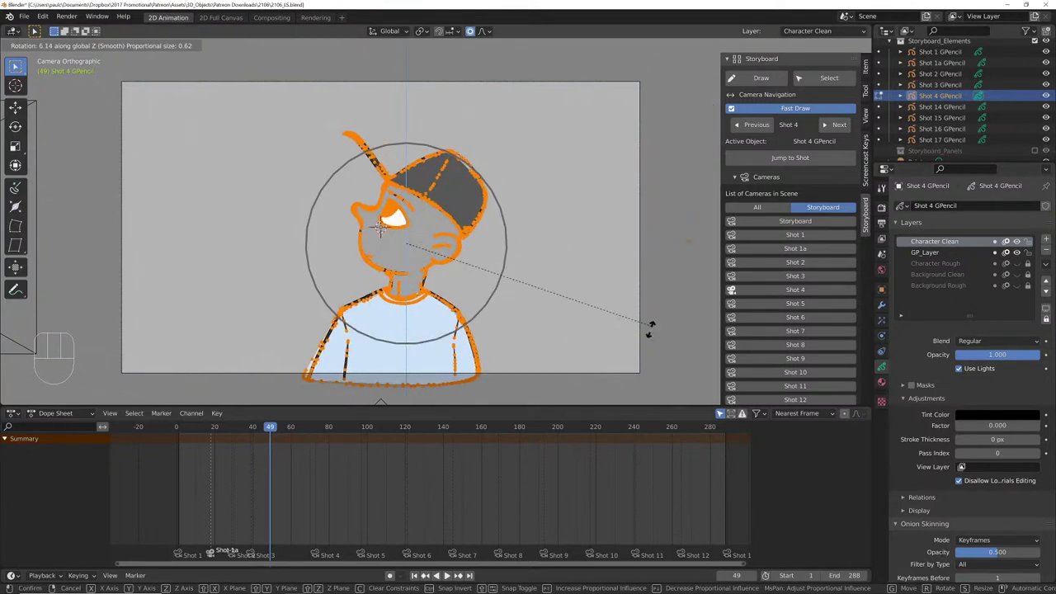
right_click(467, 306)
key(g)
key(y)
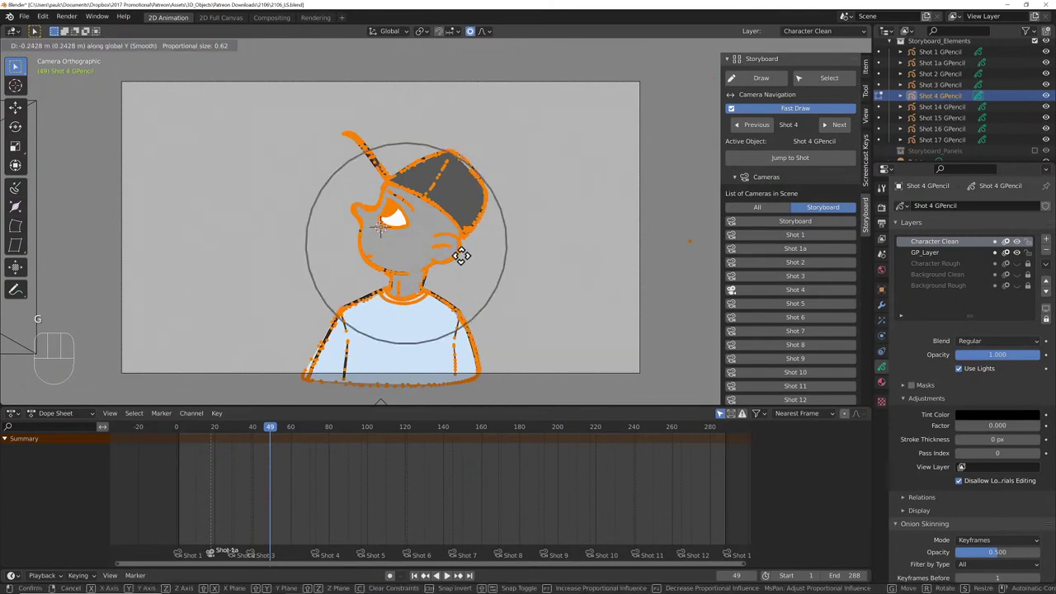
right_click(470, 318)
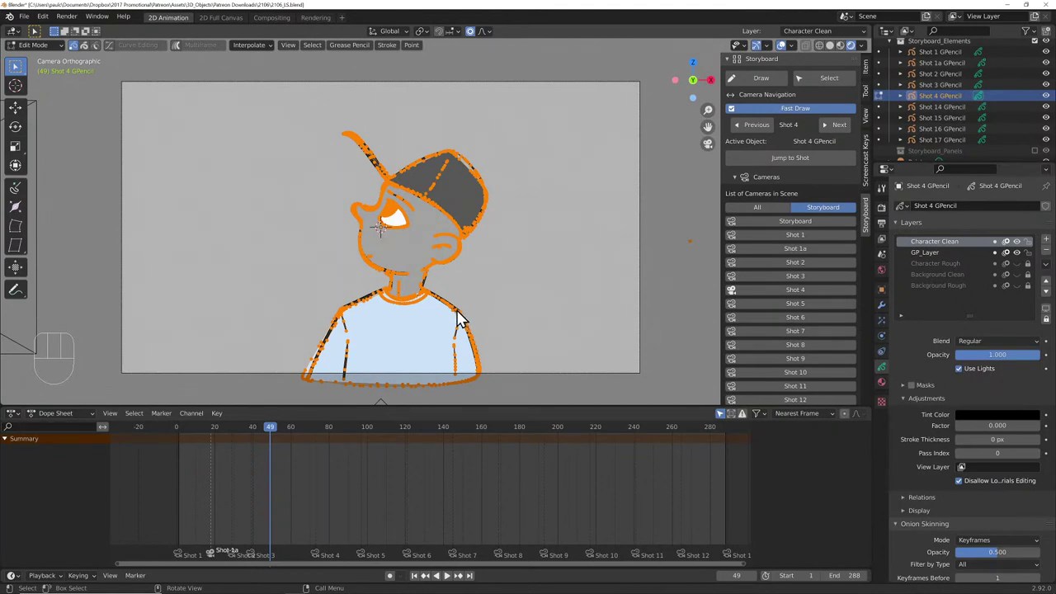
key(Tab)
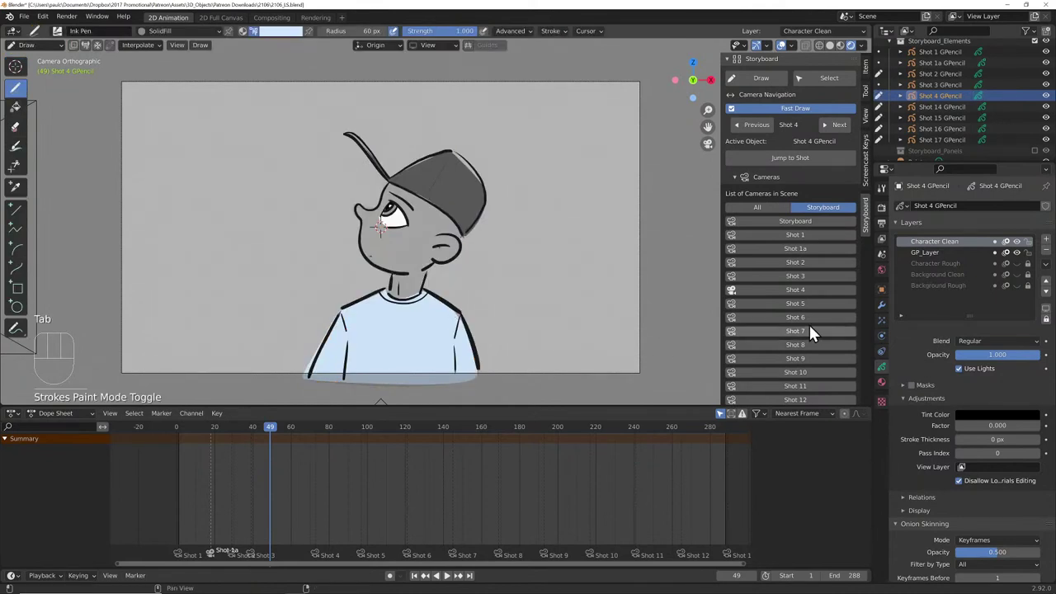
- Show, activate and unlock the Background Rough layer, and lock the Character Clean and GP_Layer layers
click(1017, 285)
click(976, 286)
click(1027, 286)
click(1026, 241)
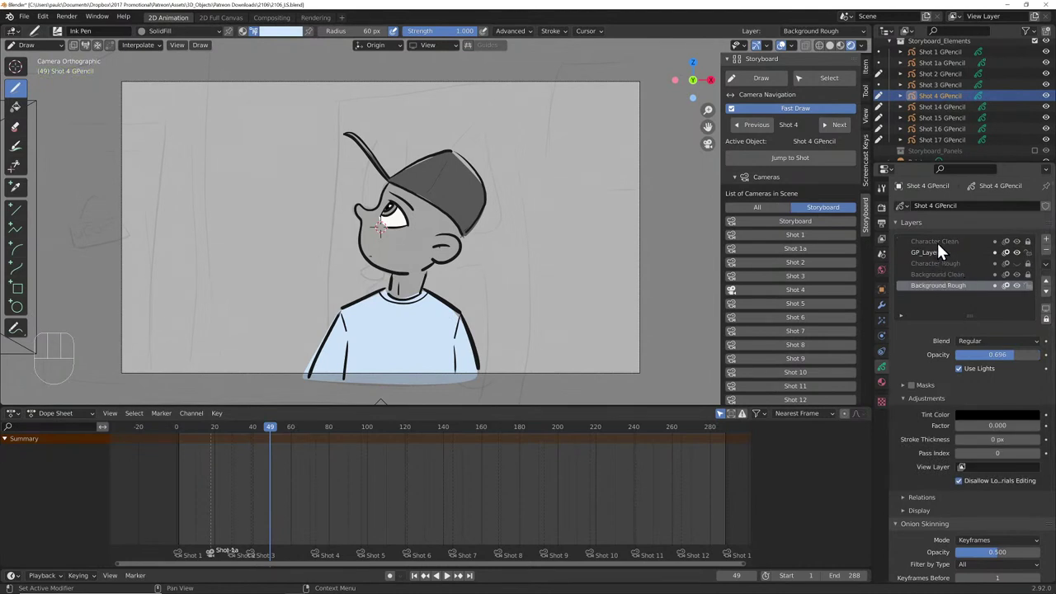
click(1027, 252)
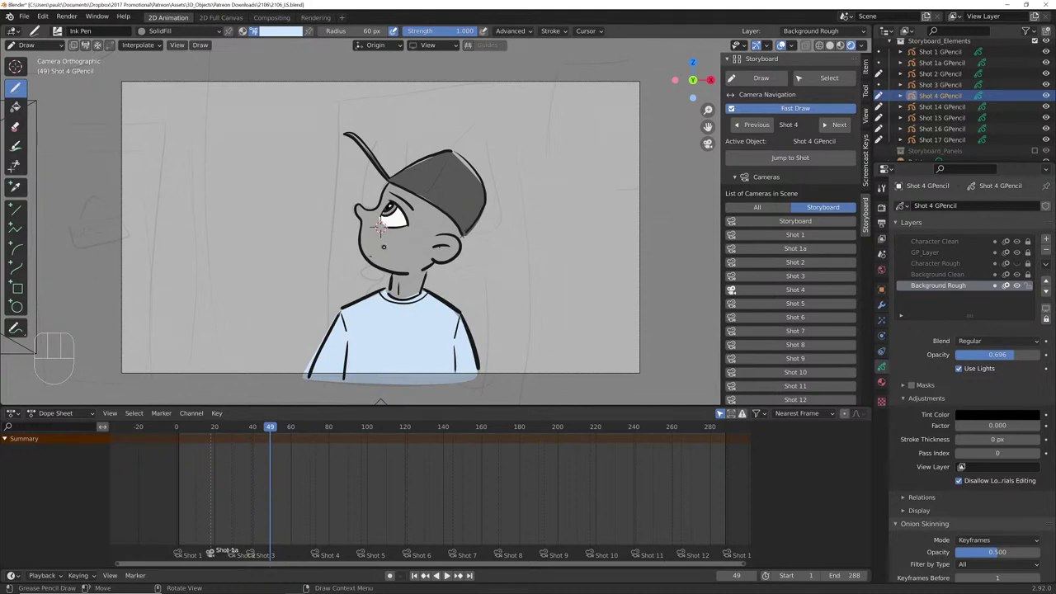
- Delete all the rough background strokes from the Shot 4 drawing and return to Draw mode
click(15, 126)
key(Tab)
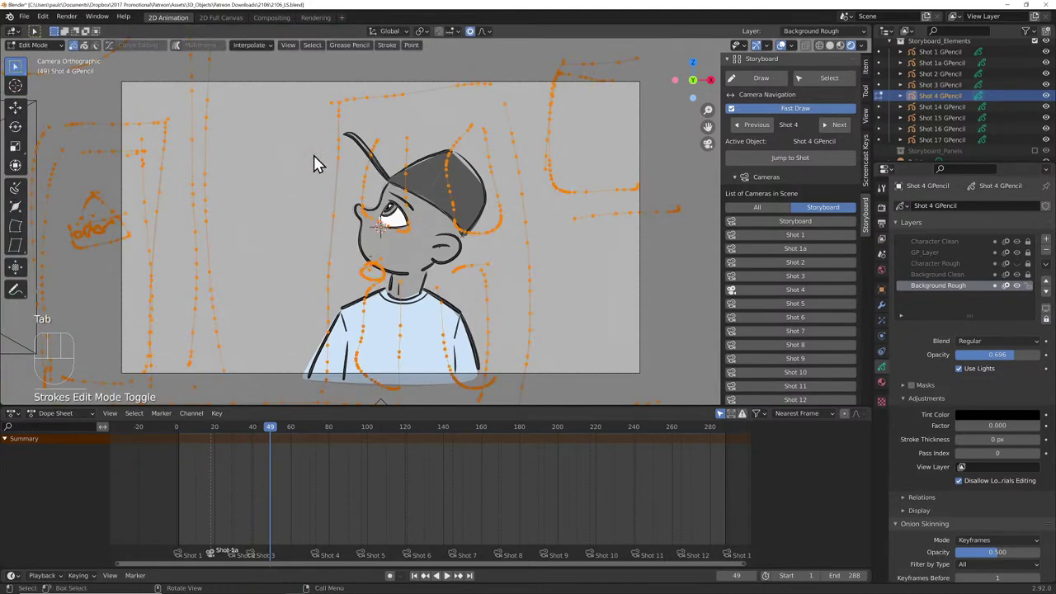
key(x)
click(313, 155)
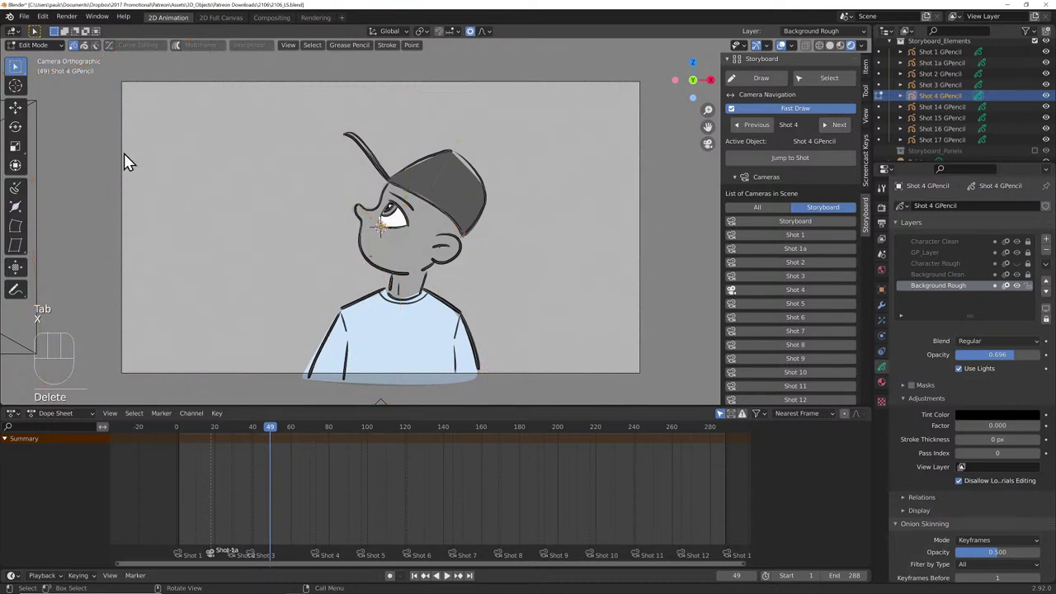
click(33, 44)
click(29, 95)
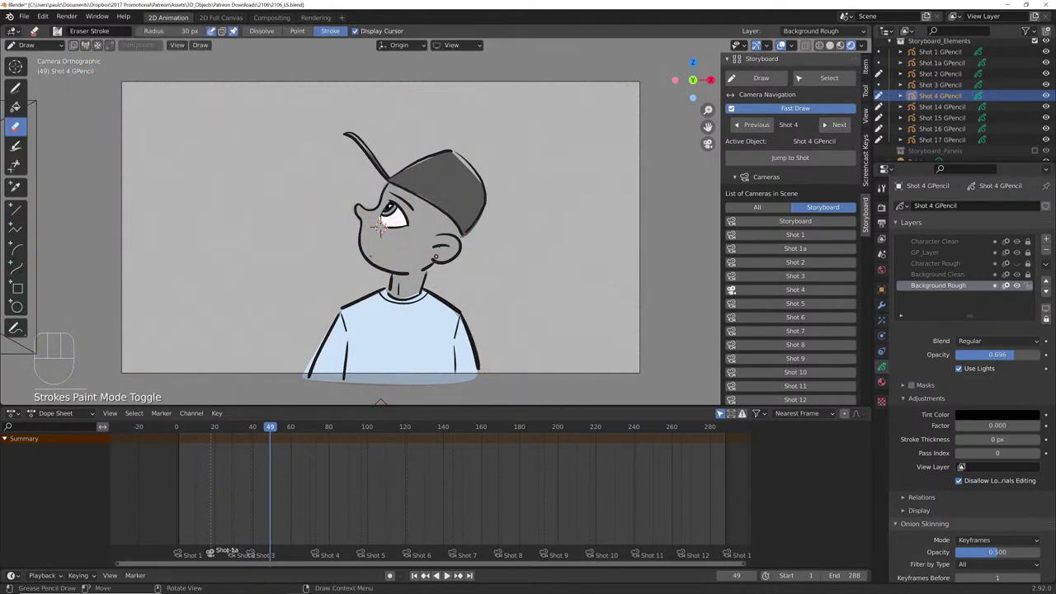
- Switch to the Draw tool with the Ink Pen brush and choose the Black material
click(15, 88)
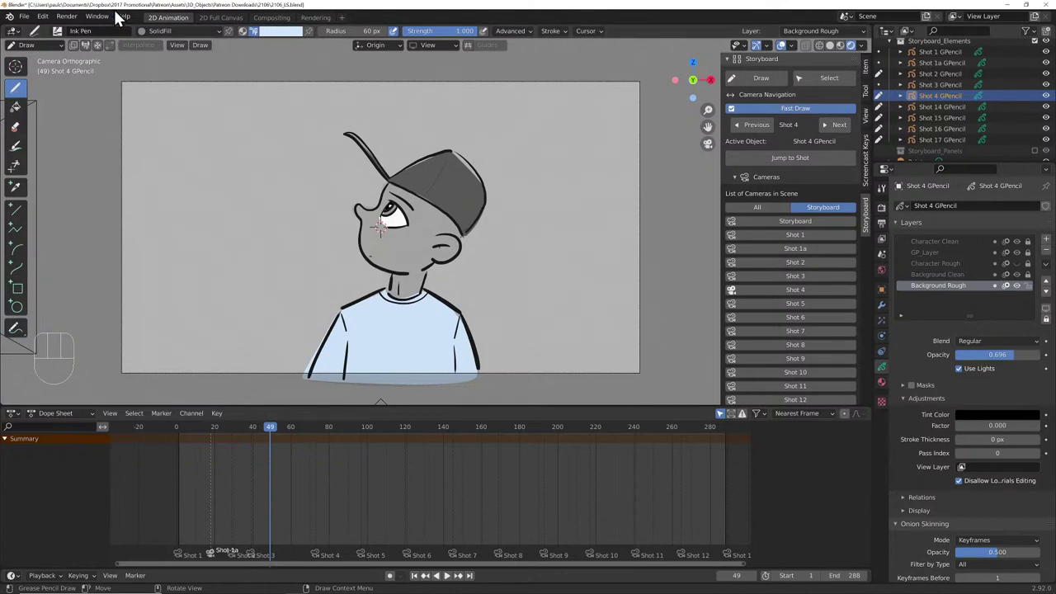
click(151, 30)
click(135, 54)
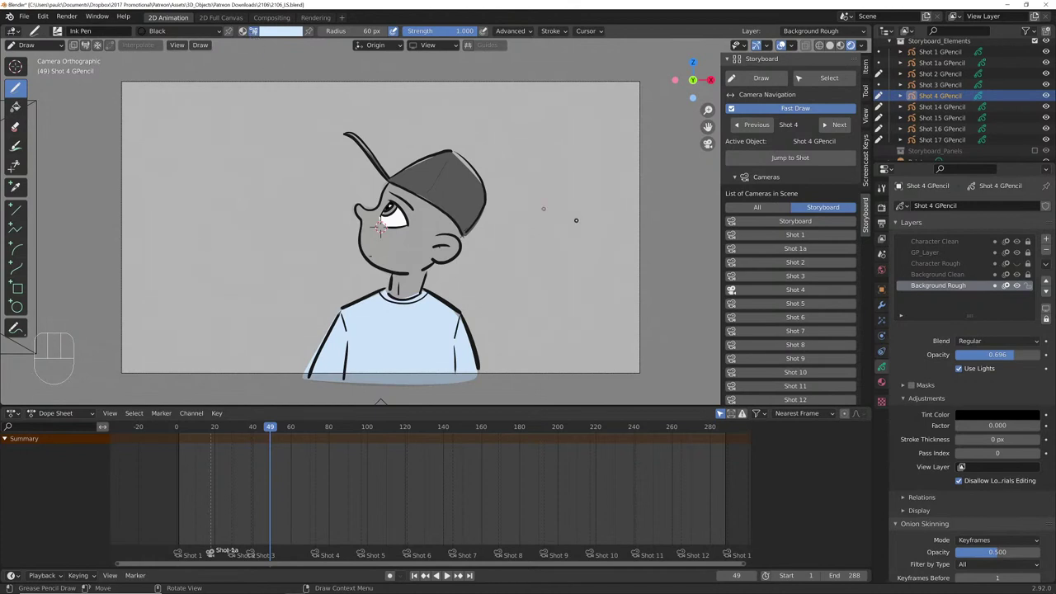
- Pick black from the color palette and sketch the horizon line, the pointed distant shape and the hills behind the Shot 4 character
click(865, 94)
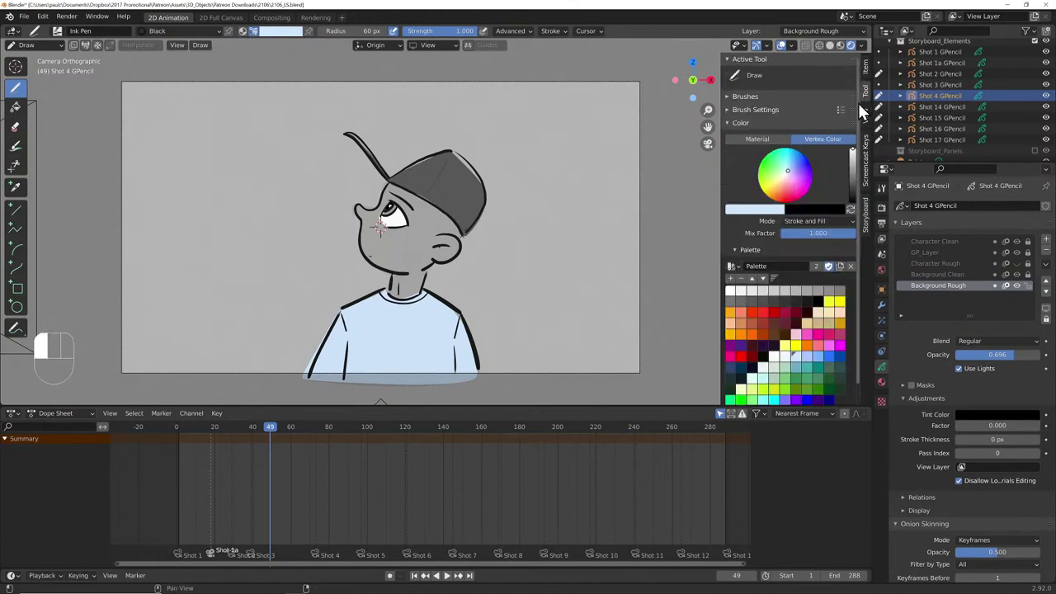
click(785, 291)
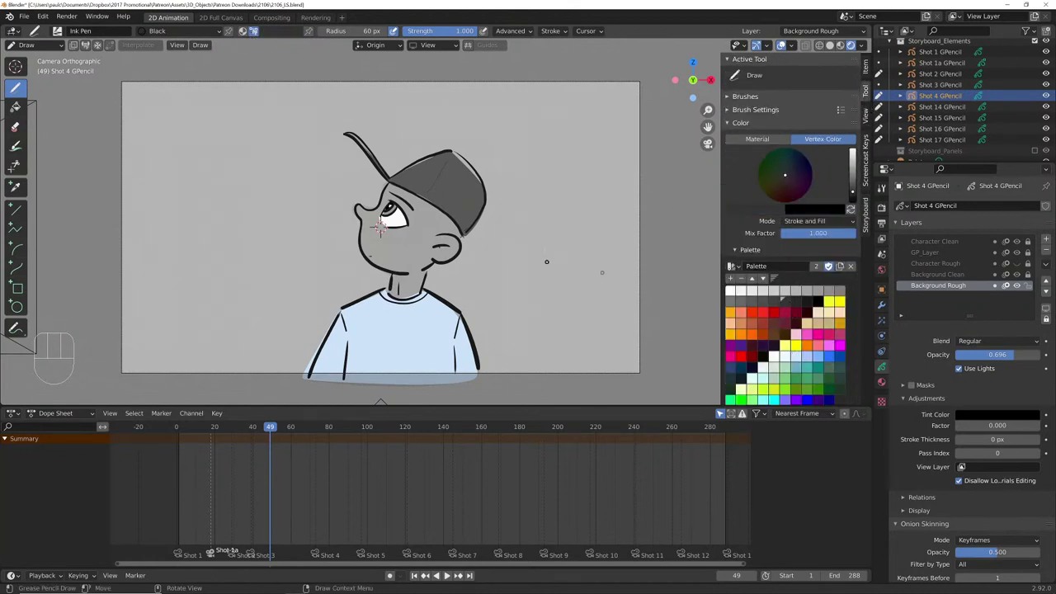
mouse_move(662, 182)
mouse_down()
mouse_move(91, 175)
mouse_move(164, 175)
mouse_move(164, 148)
mouse_move(164, 161)
mouse_move(180, 162)
mouse_move(153, 123)
mouse_move(162, 174)
mouse_up()
mouse_move(169, 177)
mouse_down()
mouse_move(195, 125)
mouse_move(195, 167)
mouse_move(174, 179)
mouse_up()
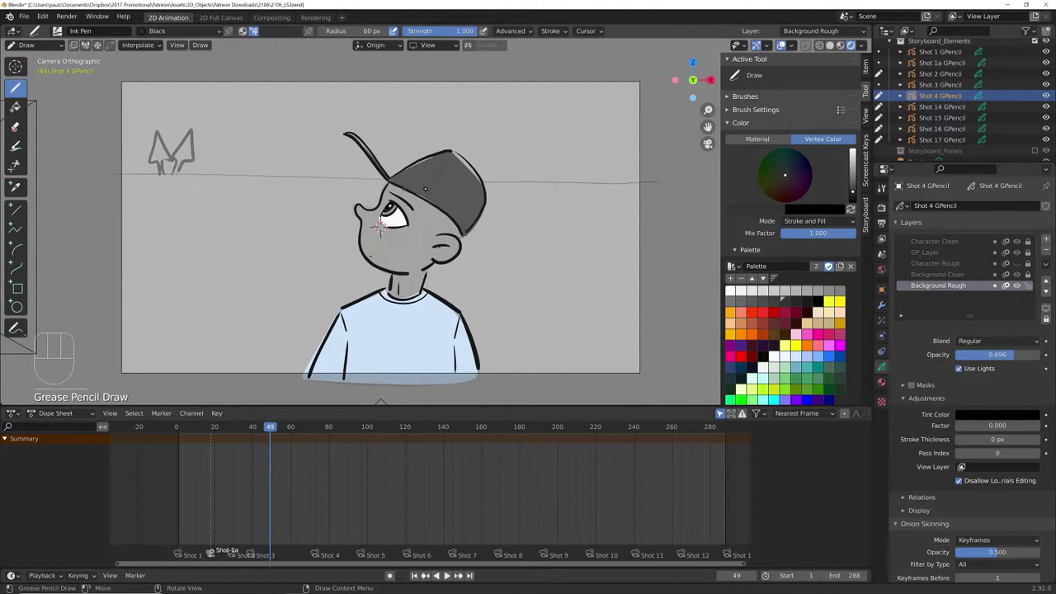
mouse_move(639, 132)
mouse_down()
mouse_move(574, 172)
mouse_move(568, 194)
mouse_move(560, 184)
mouse_move(570, 182)
mouse_move(472, 138)
mouse_move(454, 161)
mouse_up()
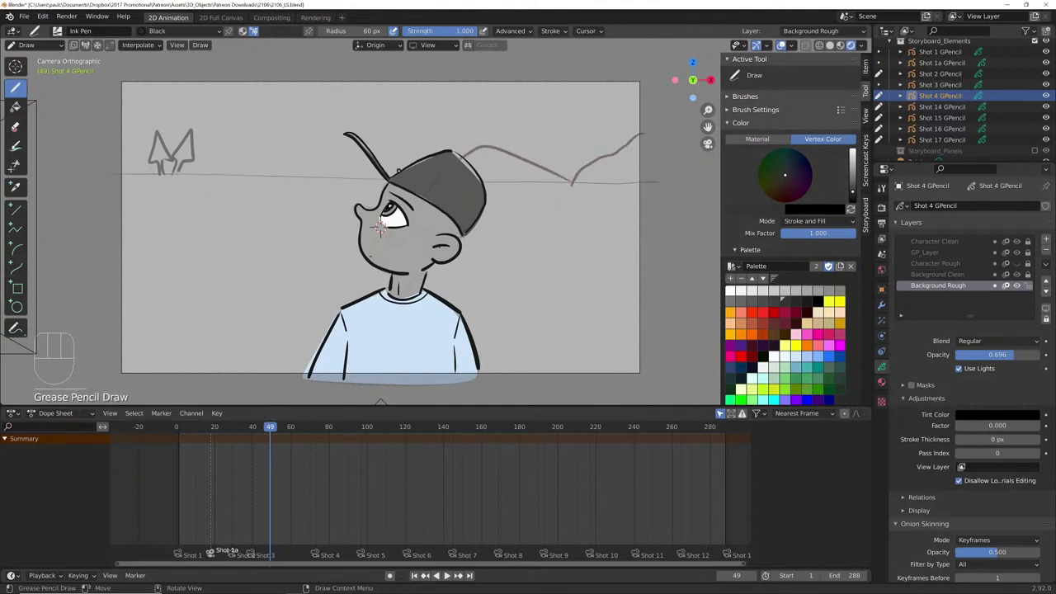
drag(379, 174, 348, 174)
- Sketch the receding road edges, the slanted fence with its posts and the remaining distant hills in the Shot 4 background
mouse_move(494, 209)
mouse_down()
mouse_move(511, 200)
mouse_move(632, 219)
mouse_move(402, 199)
mouse_move(640, 301)
mouse_up()
drag(302, 200, 244, 381)
mouse_move(302, 188)
mouse_down()
mouse_move(302, 165)
mouse_move(285, 188)
mouse_move(284, 166)
mouse_move(123, 276)
mouse_up()
drag(181, 240, 170, 376)
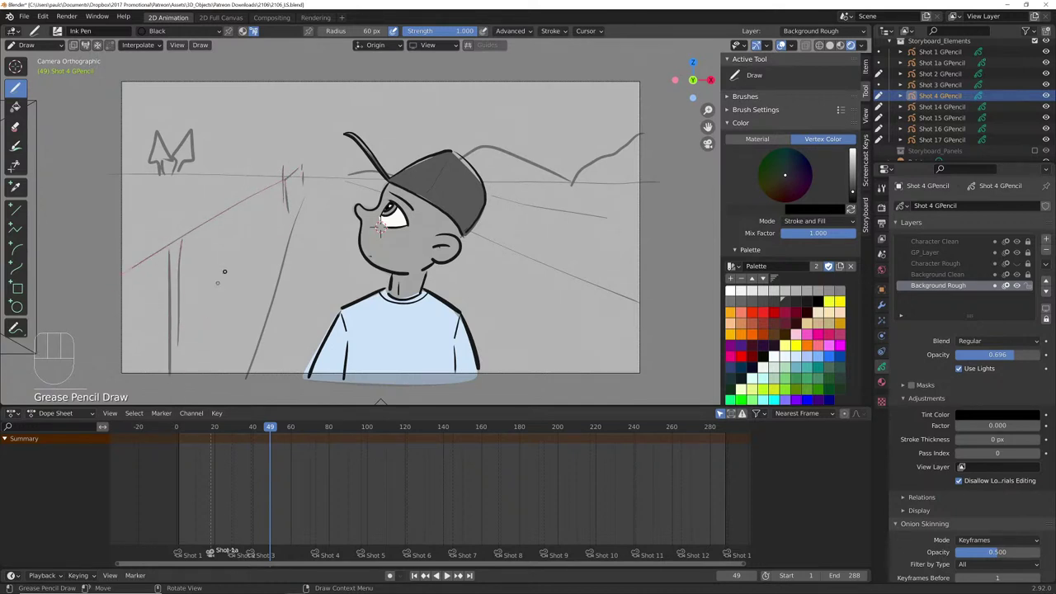
mouse_move(246, 196)
mouse_down()
mouse_move(256, 323)
mouse_move(238, 217)
mouse_move(243, 375)
mouse_up()
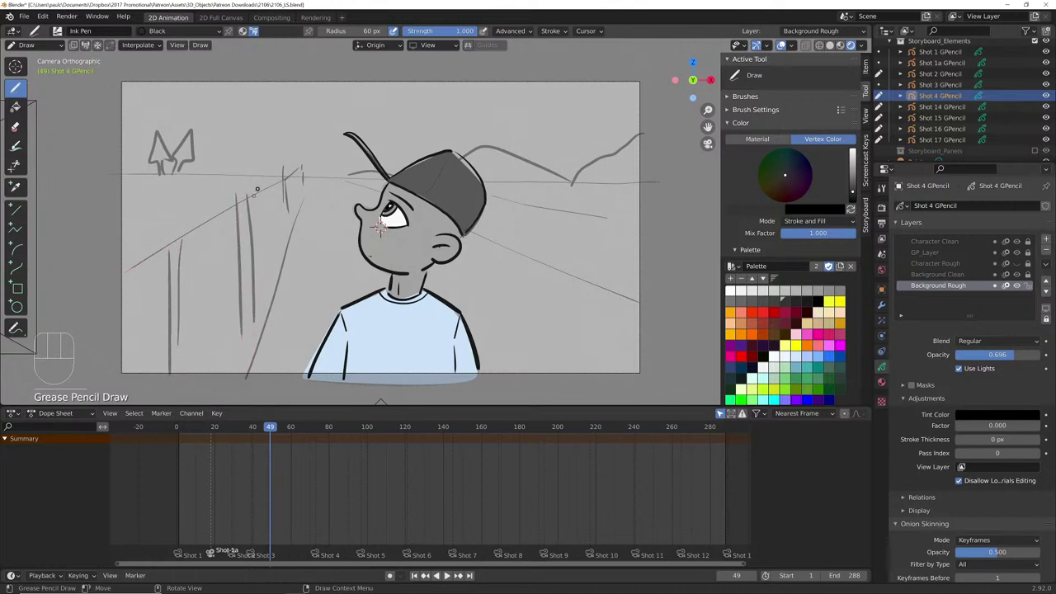
mouse_move(278, 183)
mouse_down()
mouse_move(284, 286)
mouse_move(276, 299)
mouse_move(264, 264)
mouse_up()
mouse_move(240, 211)
mouse_down()
mouse_move(179, 326)
mouse_move(216, 274)
mouse_move(195, 327)
mouse_up()
mouse_move(295, 171)
mouse_down()
mouse_move(285, 215)
mouse_move(267, 166)
mouse_move(227, 145)
mouse_move(148, 173)
mouse_move(109, 160)
mouse_up()
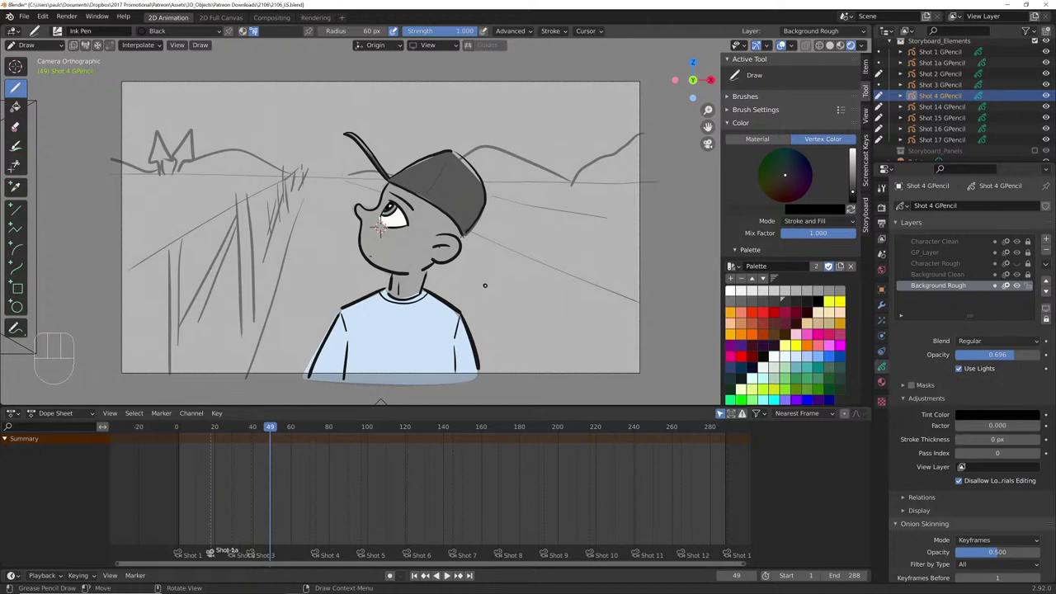
- Hide the 3D cursor in the viewport overlays
click(864, 165)
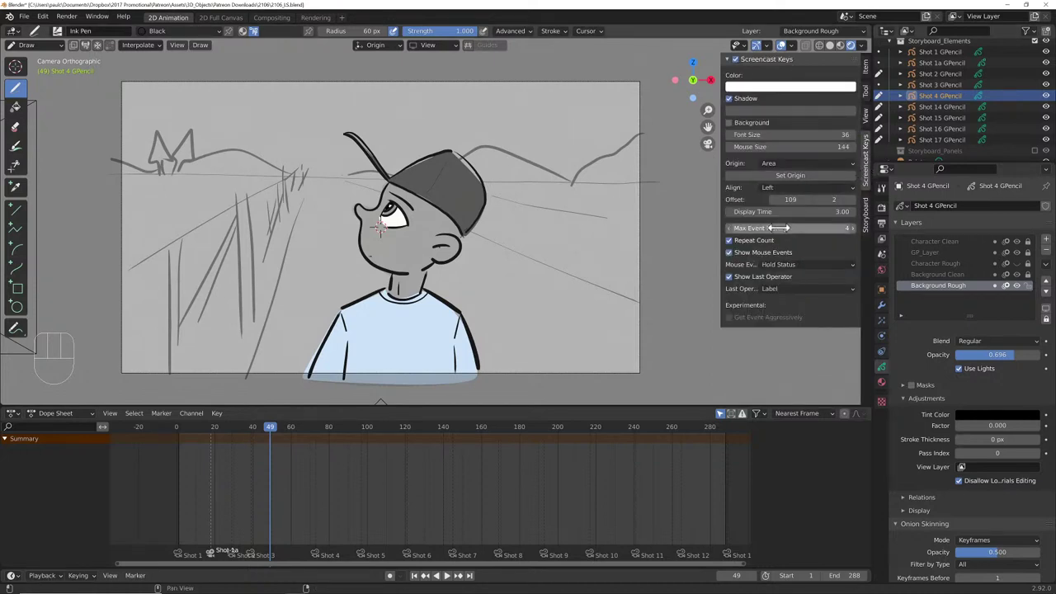
click(862, 214)
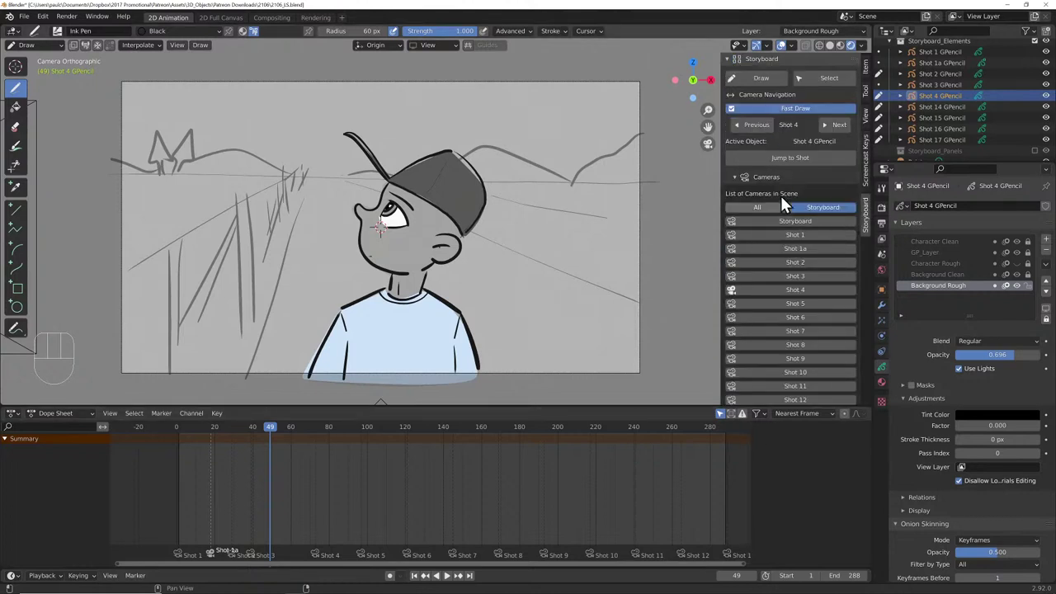
scroll(776, 355, down, 3)
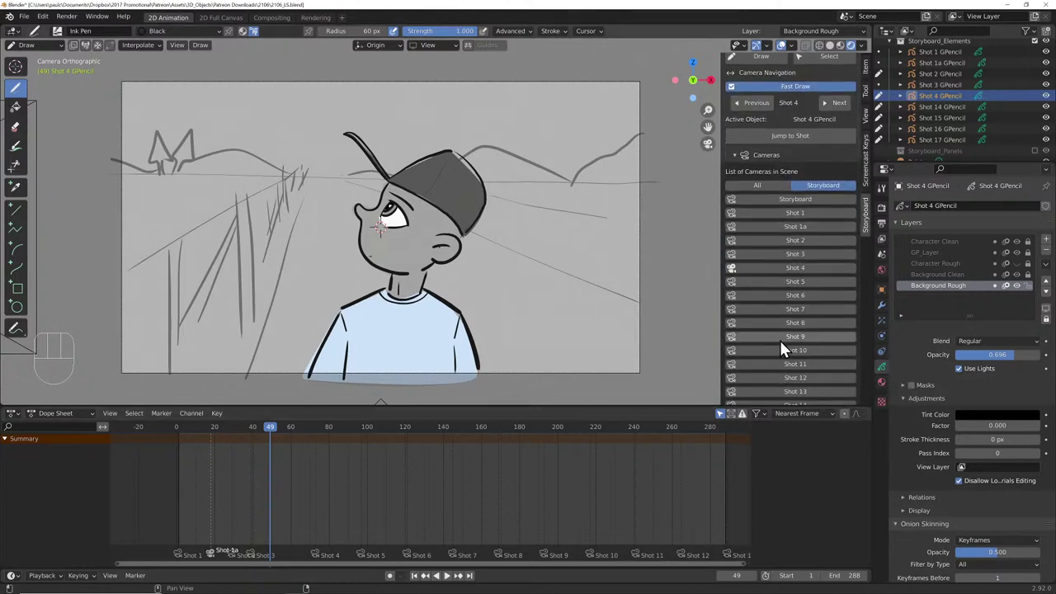
scroll(780, 325, down, 2)
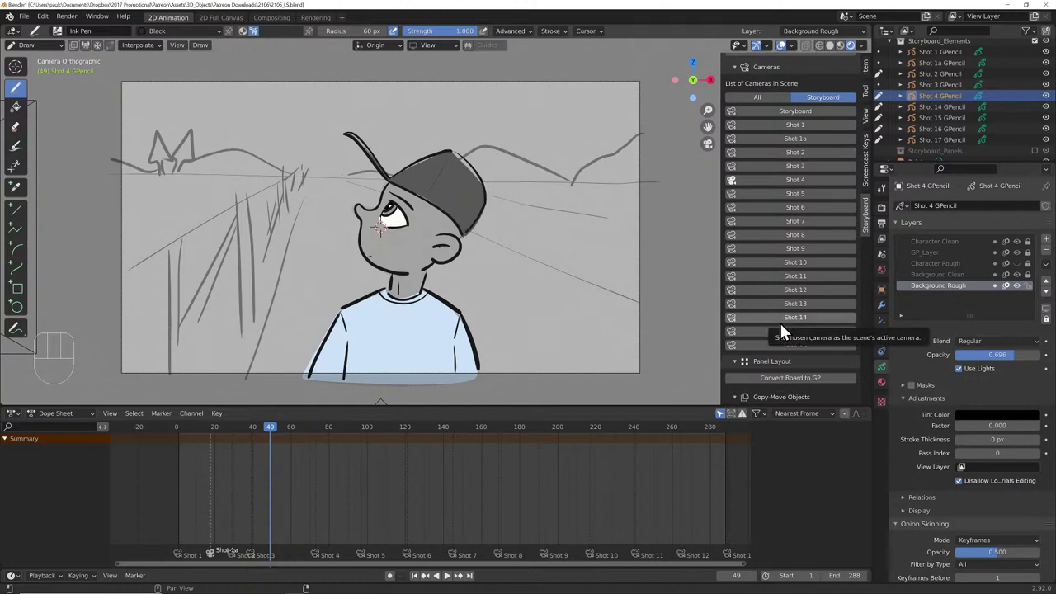
click(793, 44)
click(797, 122)
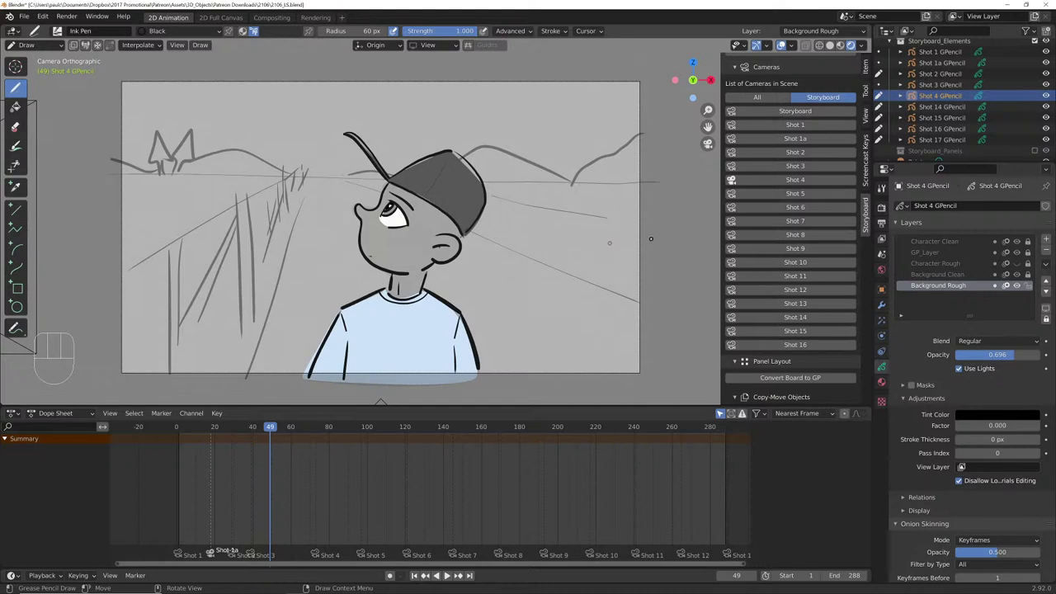
- Make Shot 5 the active camera with the Storyboard_Panels collection enabled, and start a grease pencil drawing for it
click(813, 195)
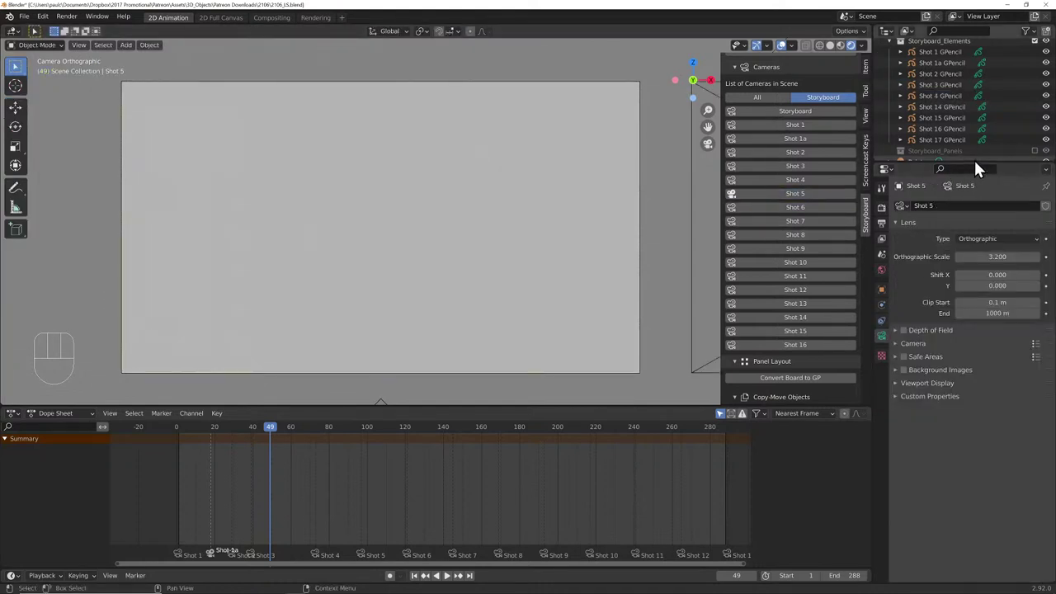
click(1034, 150)
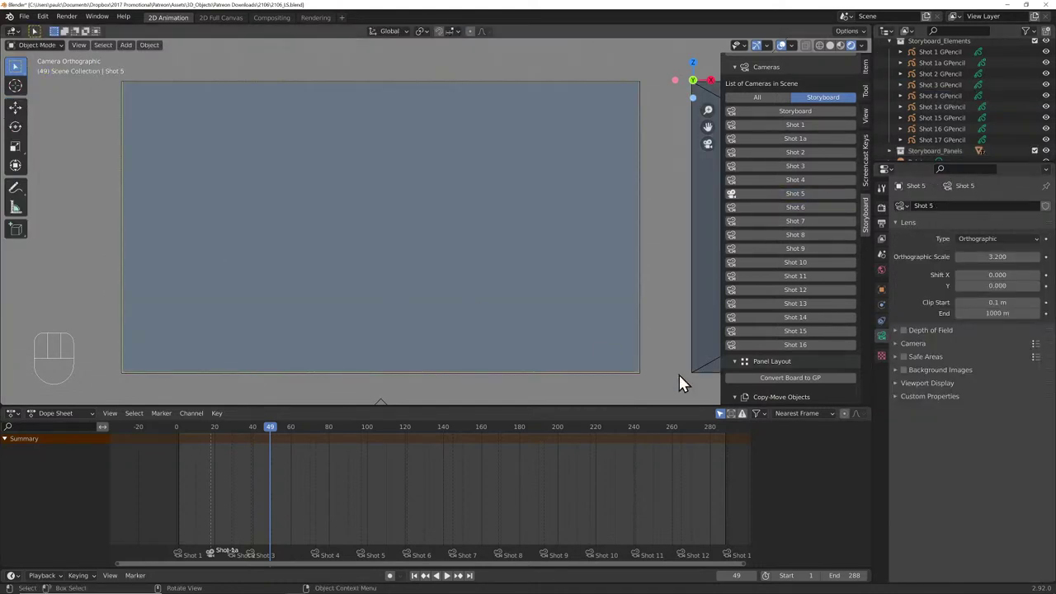
scroll(784, 124, up, 4)
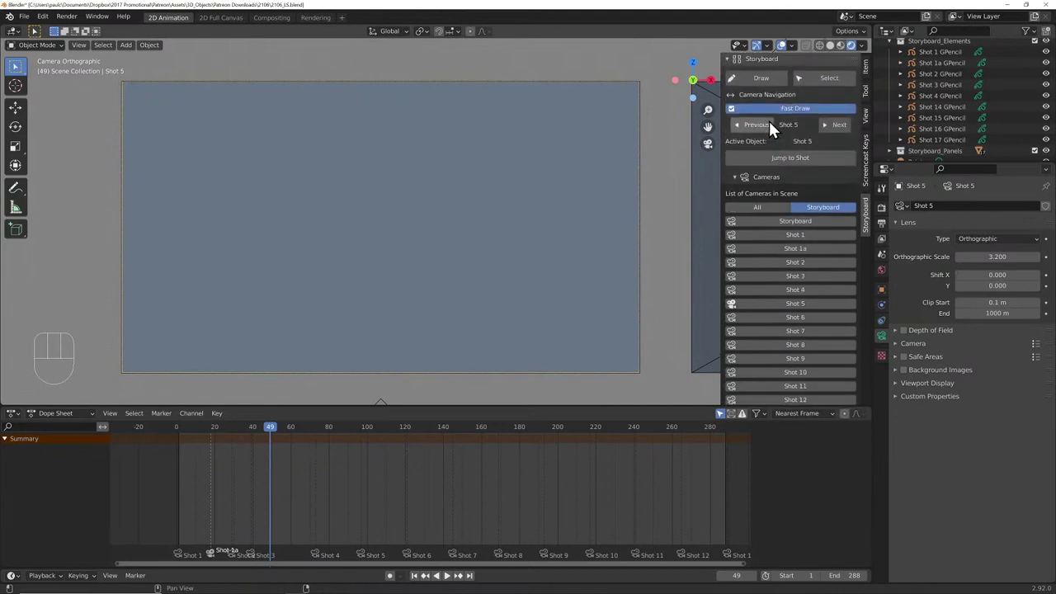
click(761, 79)
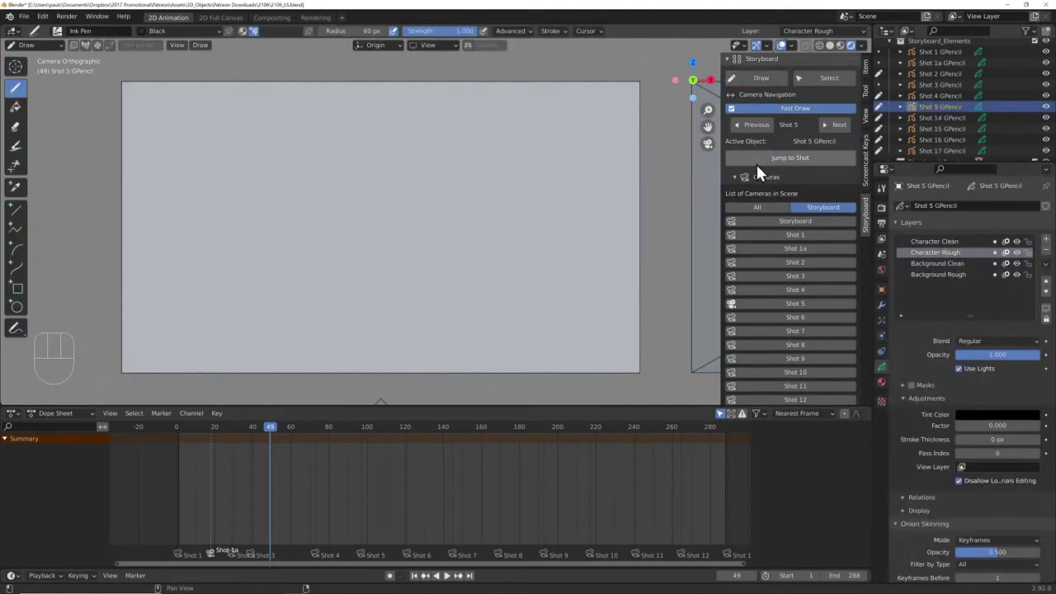
- Add a text element to Shot 5 and replace its wording with "Description"
scroll(793, 311, down, 10)
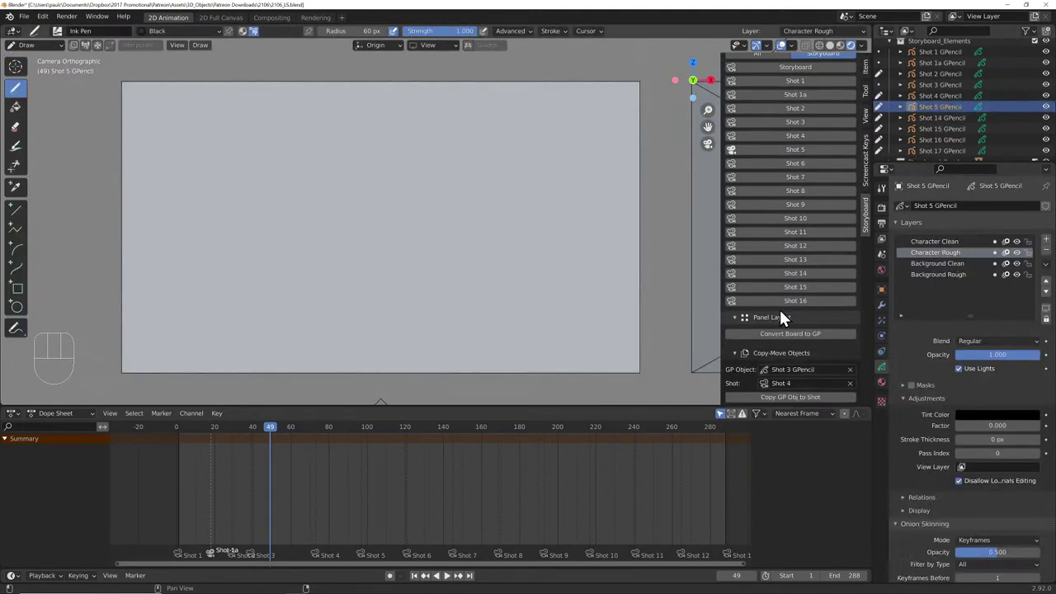
scroll(790, 312, down, 4)
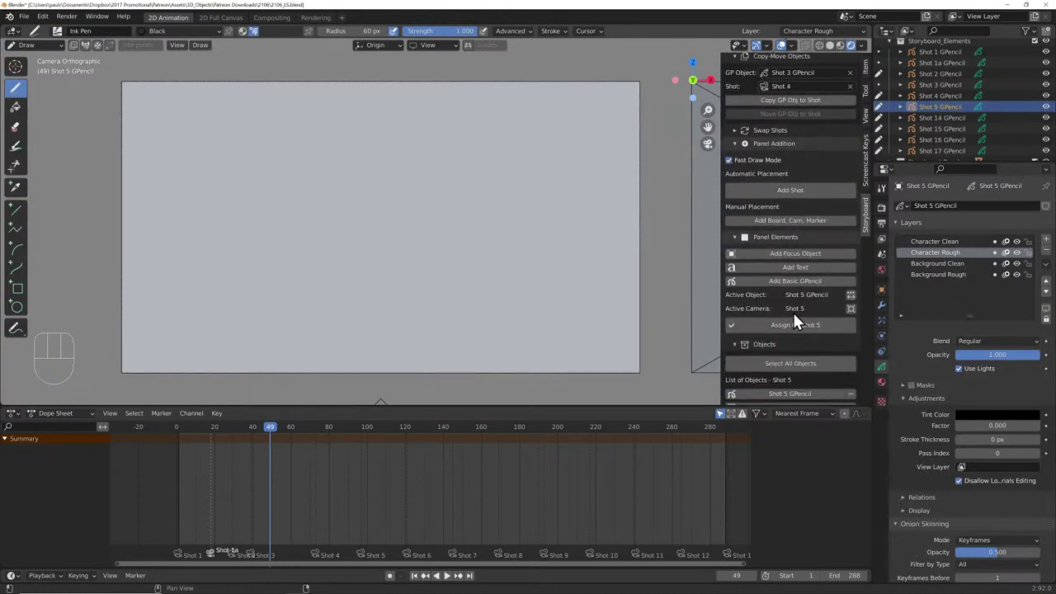
click(798, 269)
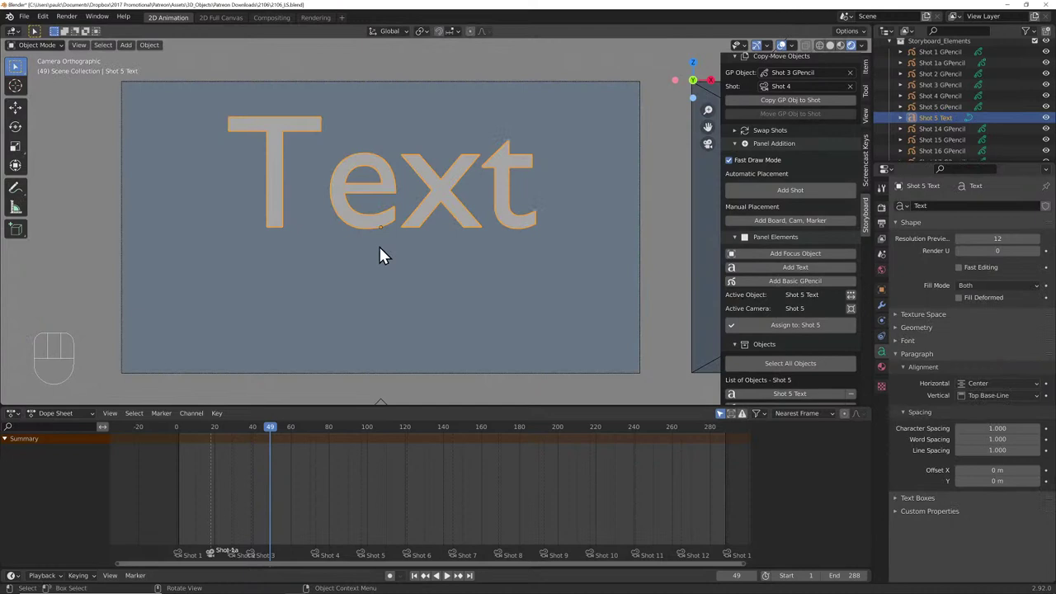
key(Tab)
key(BackSpace)
key(BackSpace)
key(BackSpace)
key(BackSpace)
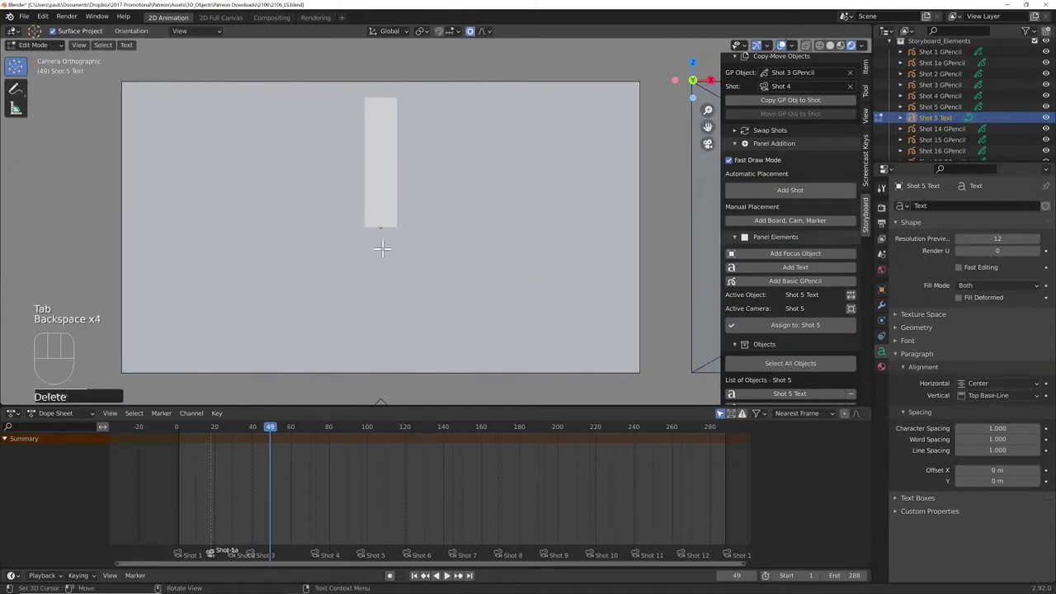
text(Descri)
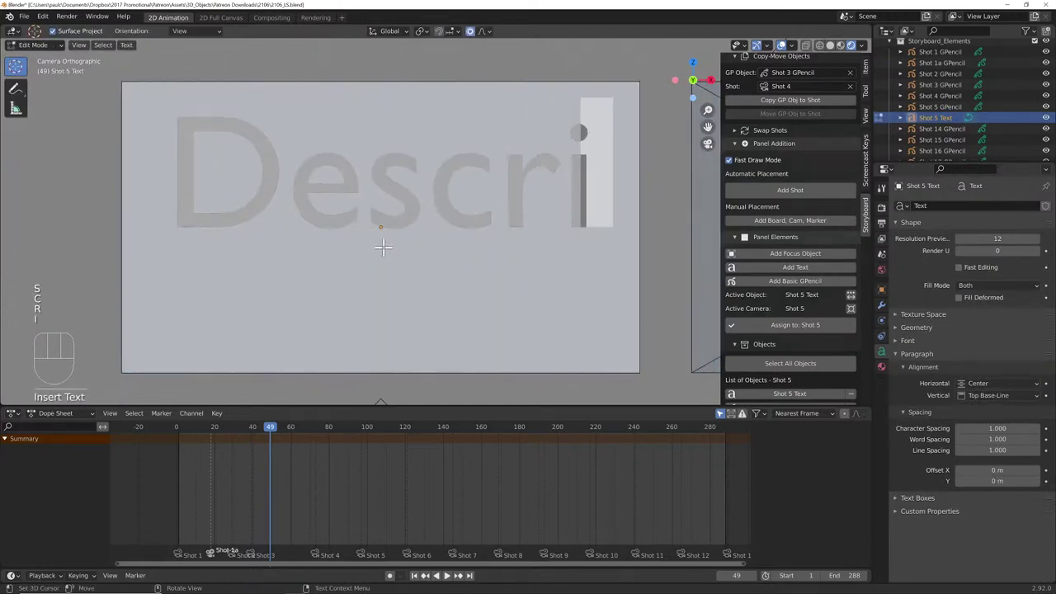
text(ption)
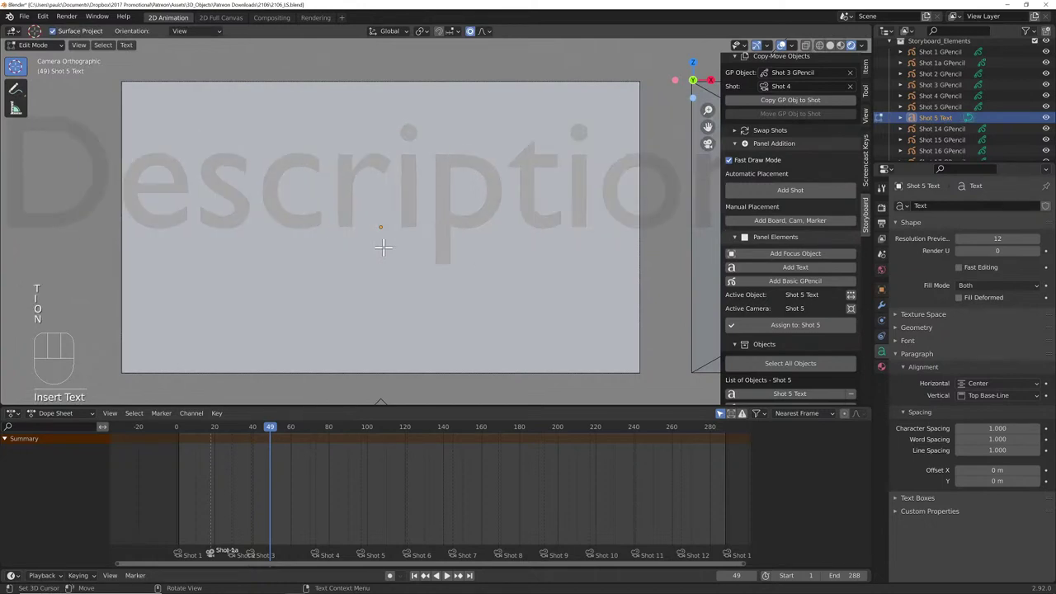
key(Tab)
- Scale down the Description text and move it to the lower-left corner of the Shot 5 panel
key(s)
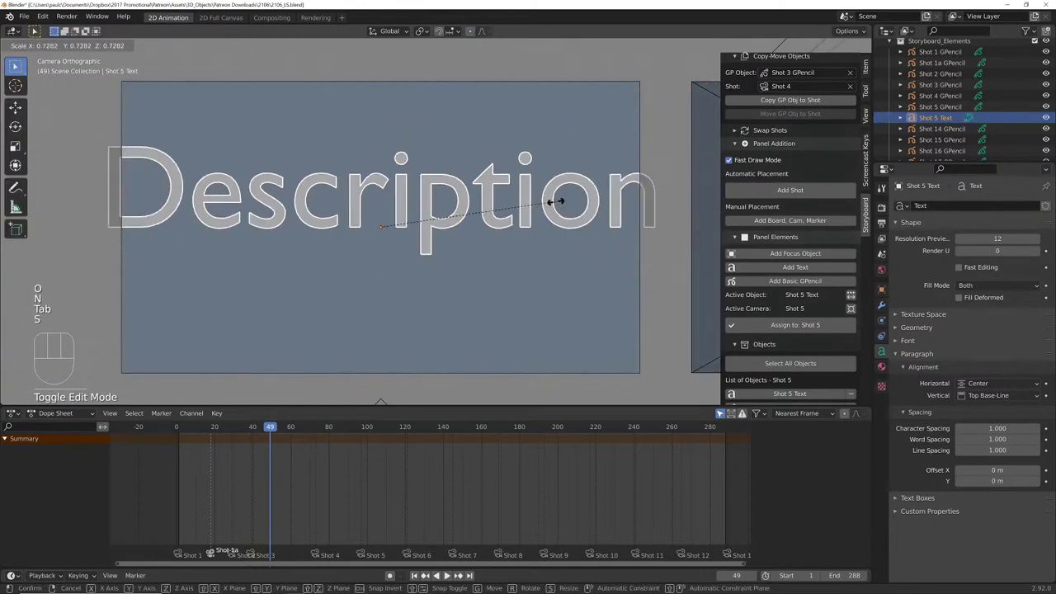
click(421, 230)
key(g)
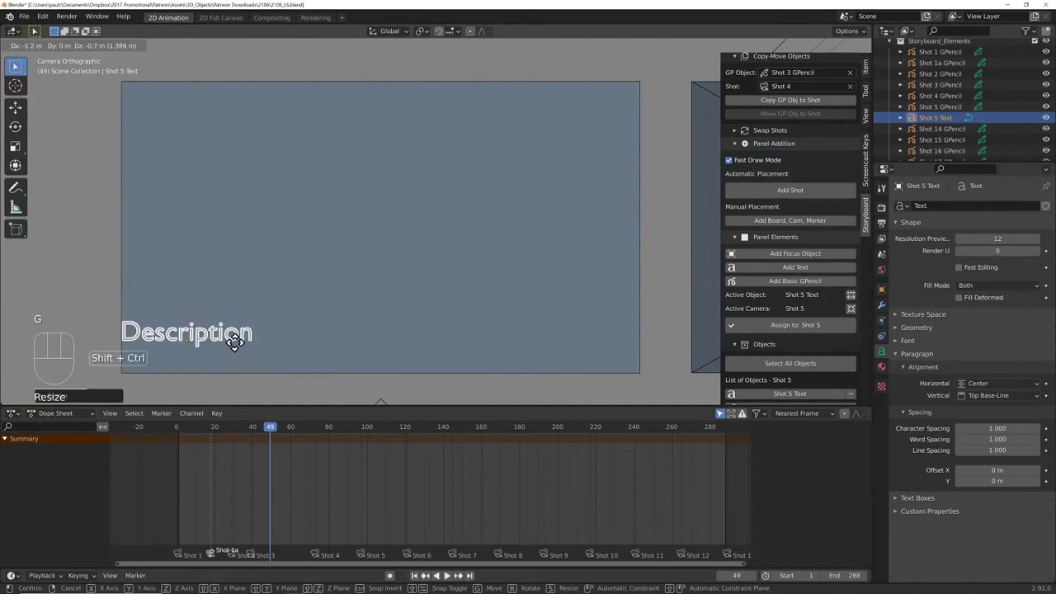
click(236, 342)
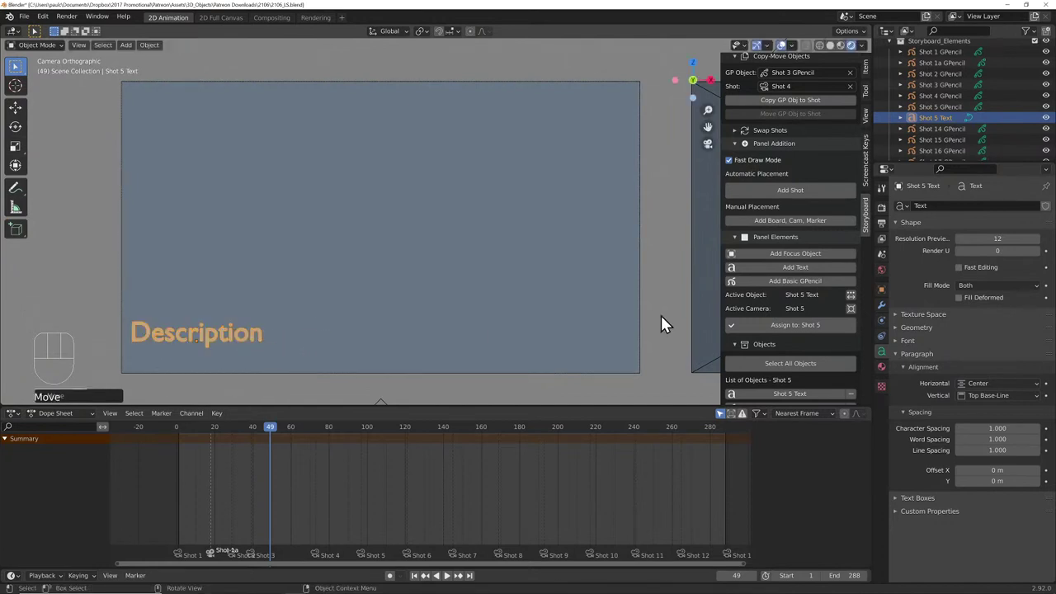
- Give the Description text a new material with a Diffuse BSDF surface and a black color
click(881, 366)
click(899, 253)
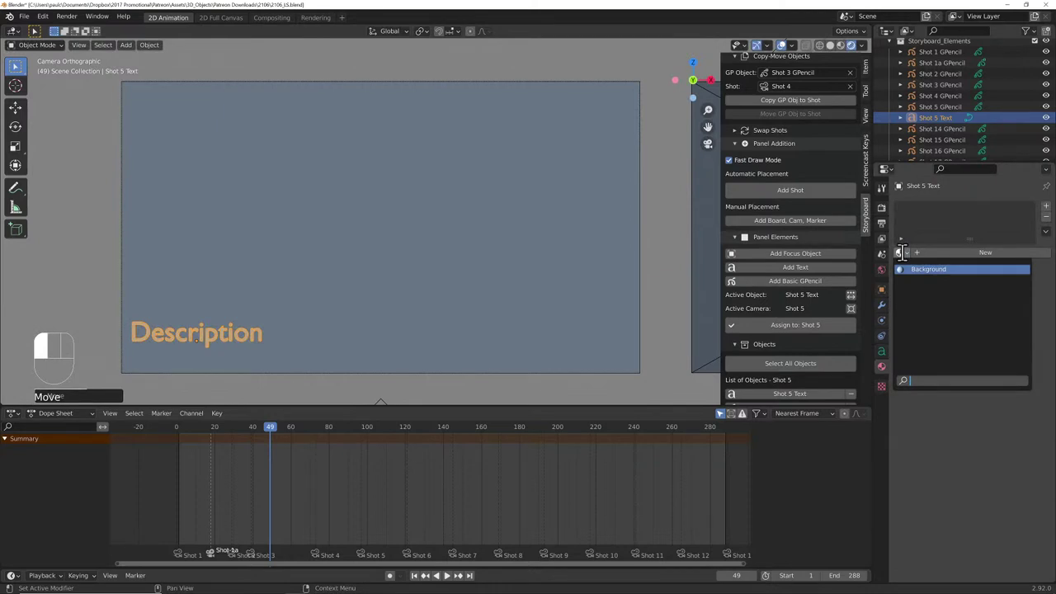
click(922, 252)
click(978, 320)
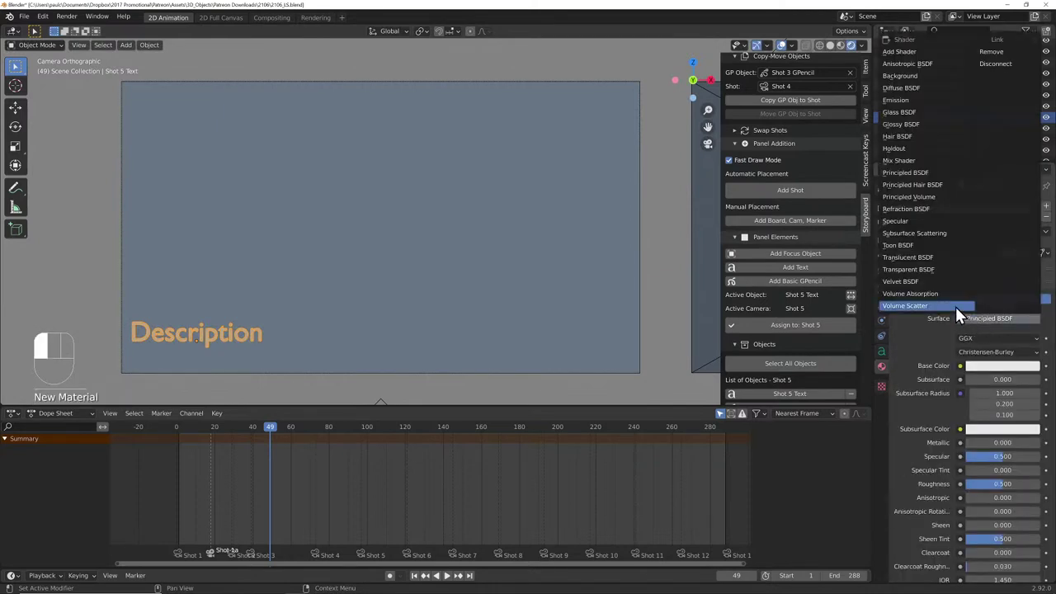
click(919, 88)
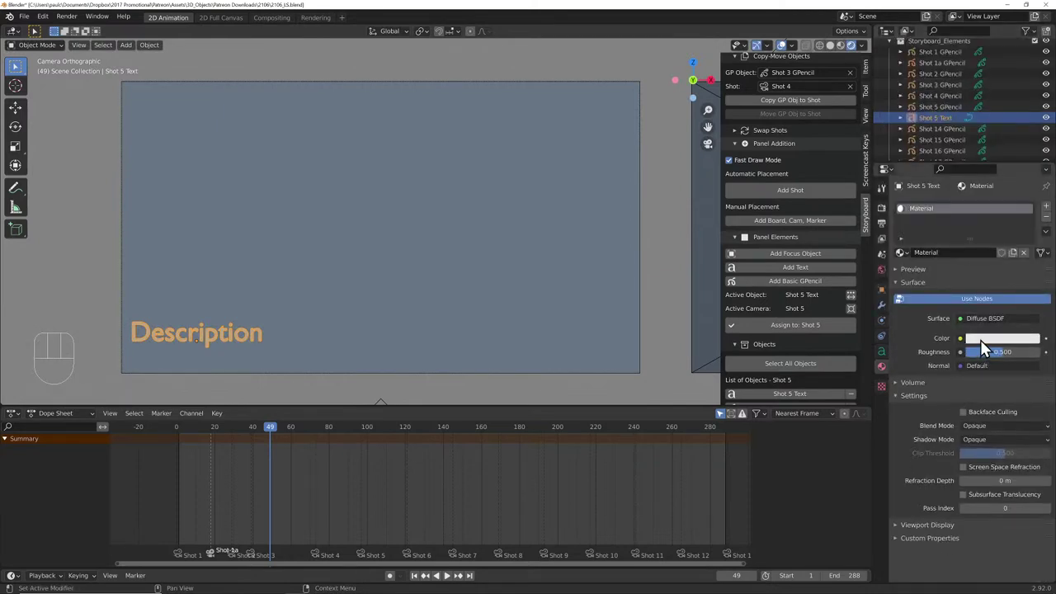
click(980, 340)
drag(1030, 248, 1031, 270)
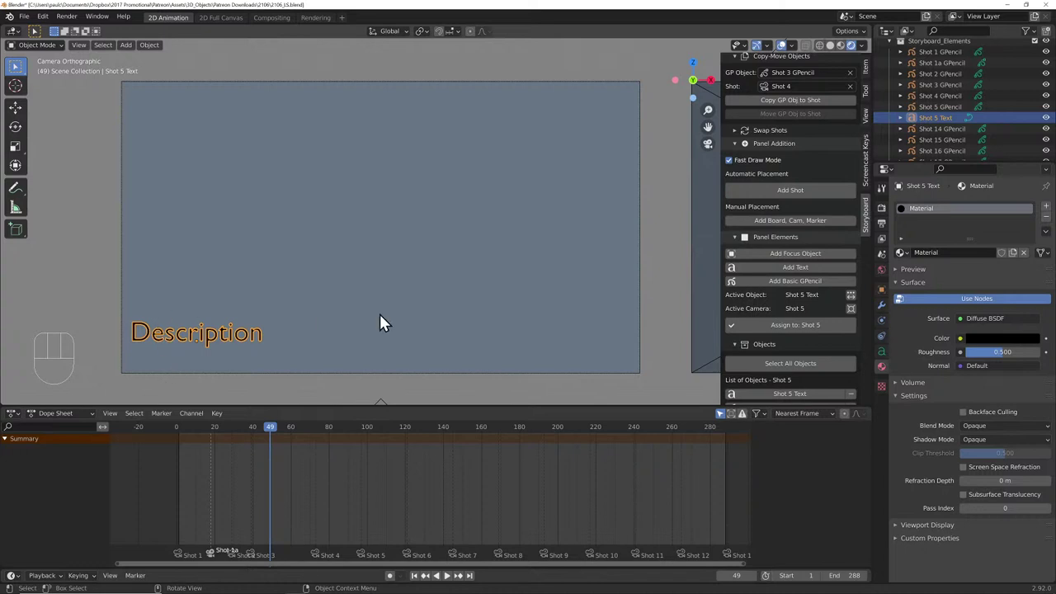
- Enter Draw mode on the Shot 5 GPencil object, select the Box shape tool and try a box around the Description text
click(935, 108)
click(39, 46)
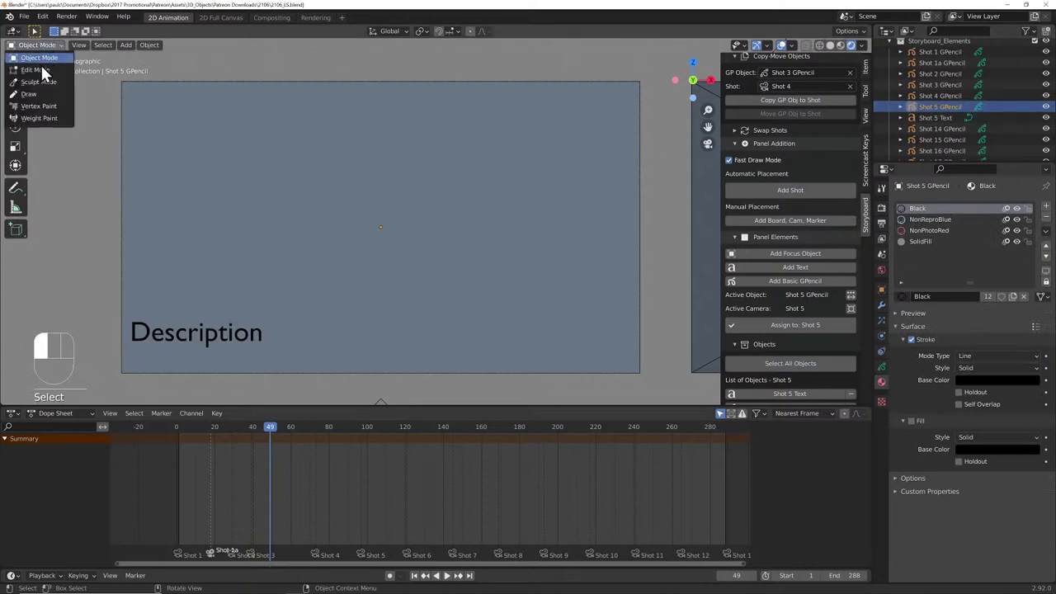
click(35, 91)
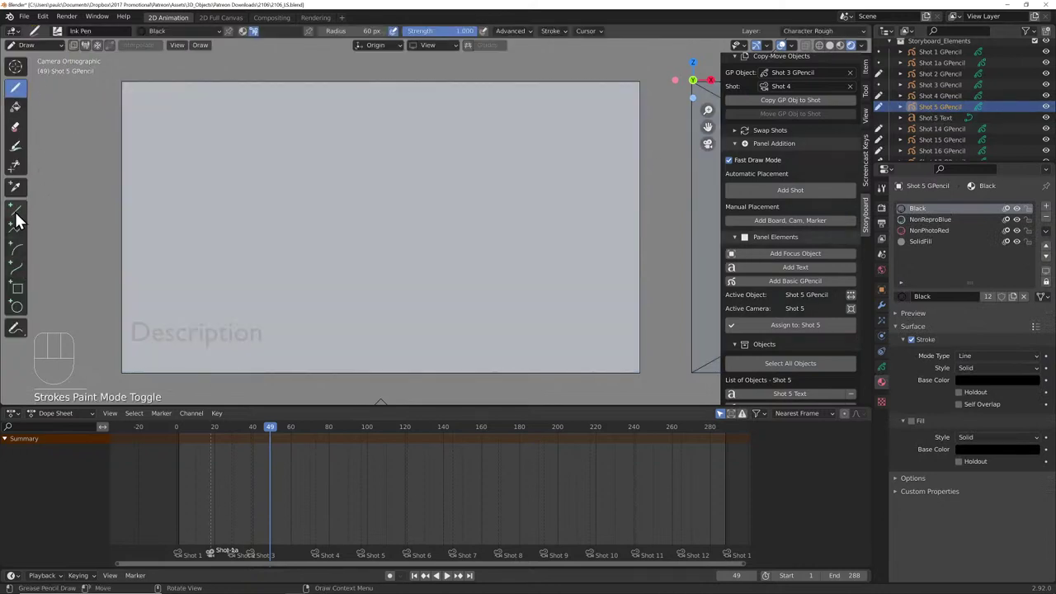
click(17, 287)
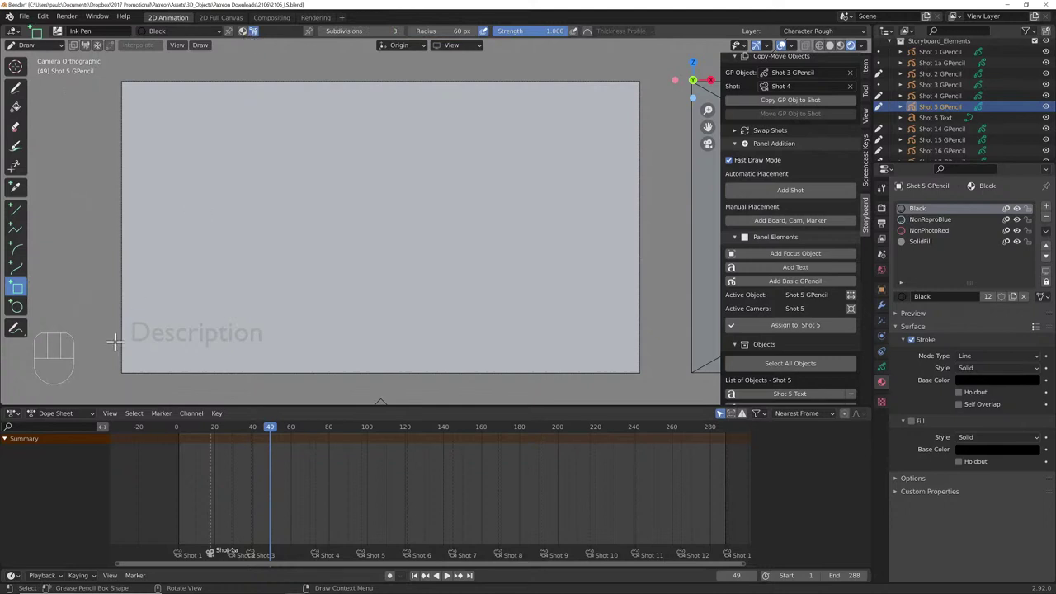
mouse_move(113, 311)
mouse_down()
mouse_move(193, 377)
mouse_move(651, 379)
mouse_up()
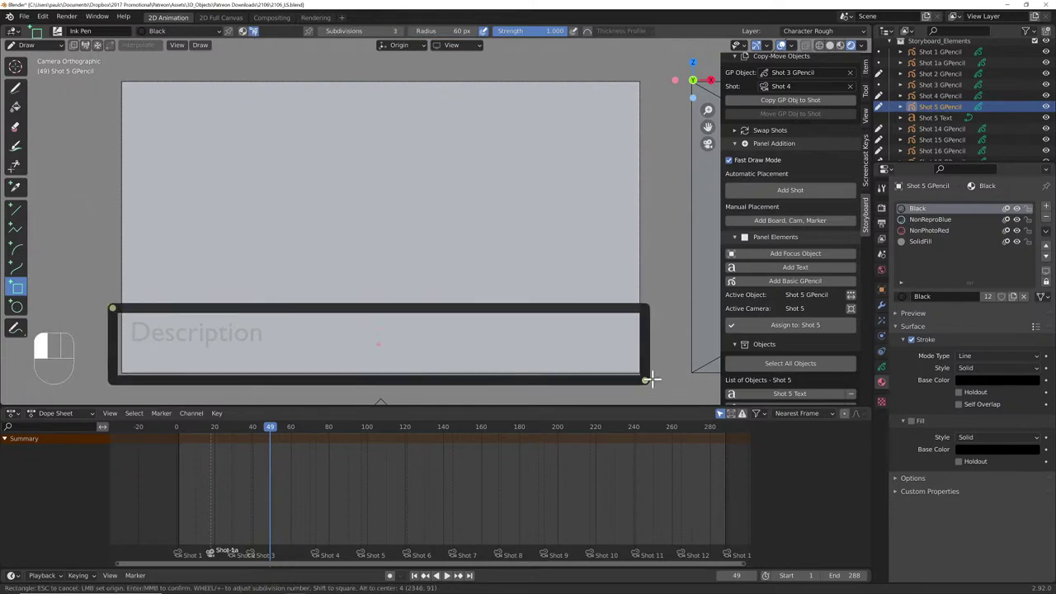
key(Escape)
- Set the brush radius to 10 px and draw a box around the Description text across the panel's lower part
click(460, 31)
key(BackSpace)
key(BackSpace)
text(10)
key(Return)
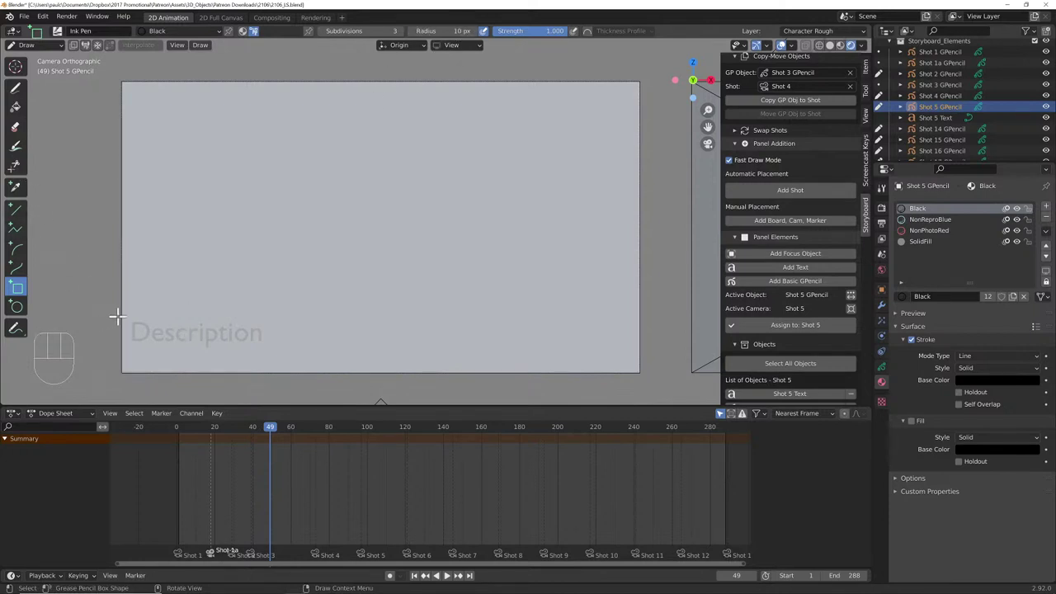
mouse_move(115, 308)
mouse_down()
mouse_move(384, 377)
mouse_move(647, 375)
mouse_up()
key(Return)
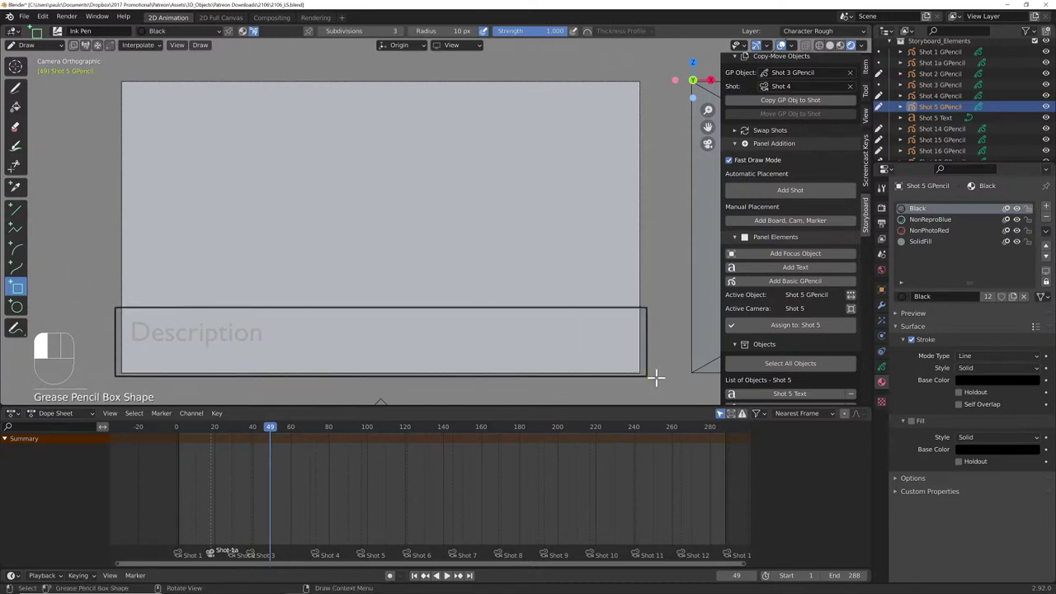
- Return to Object Mode and edit the Shot 5 Text object, adding a colon and a space after Description
click(947, 117)
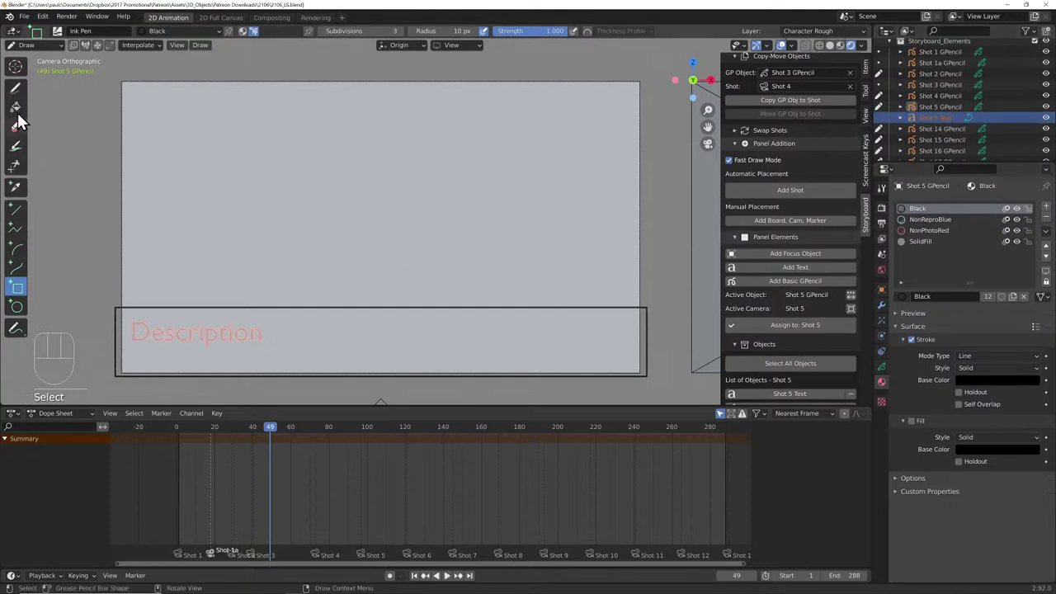
click(42, 45)
click(39, 54)
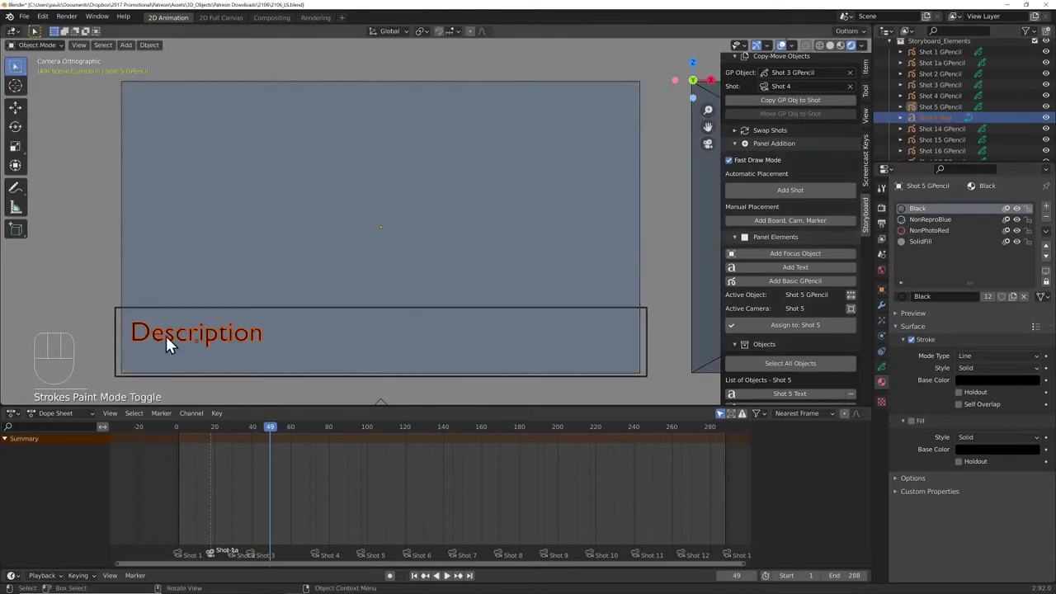
click(256, 339)
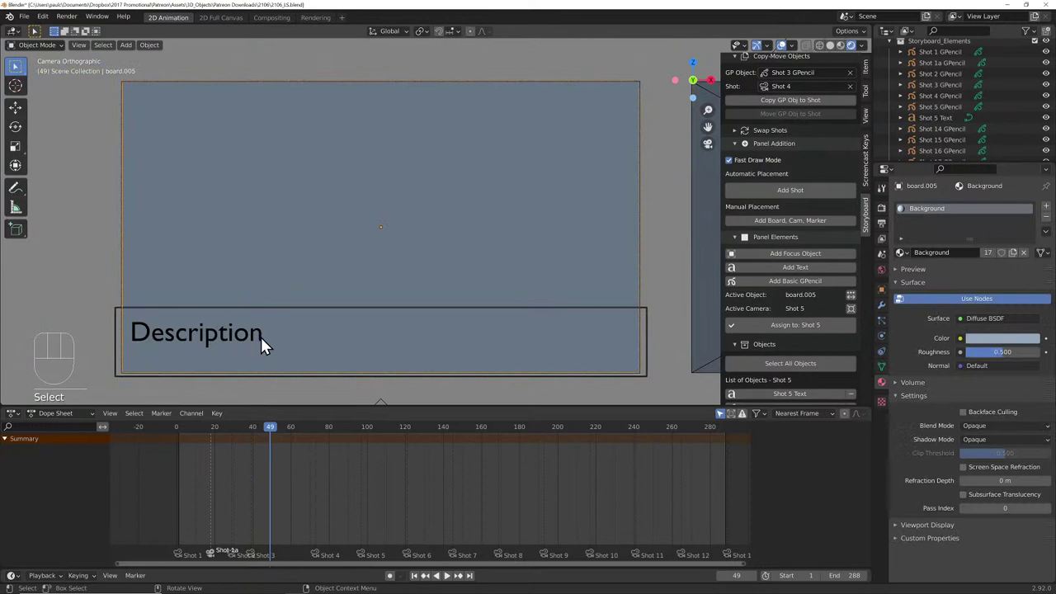
click(920, 117)
key(Tab)
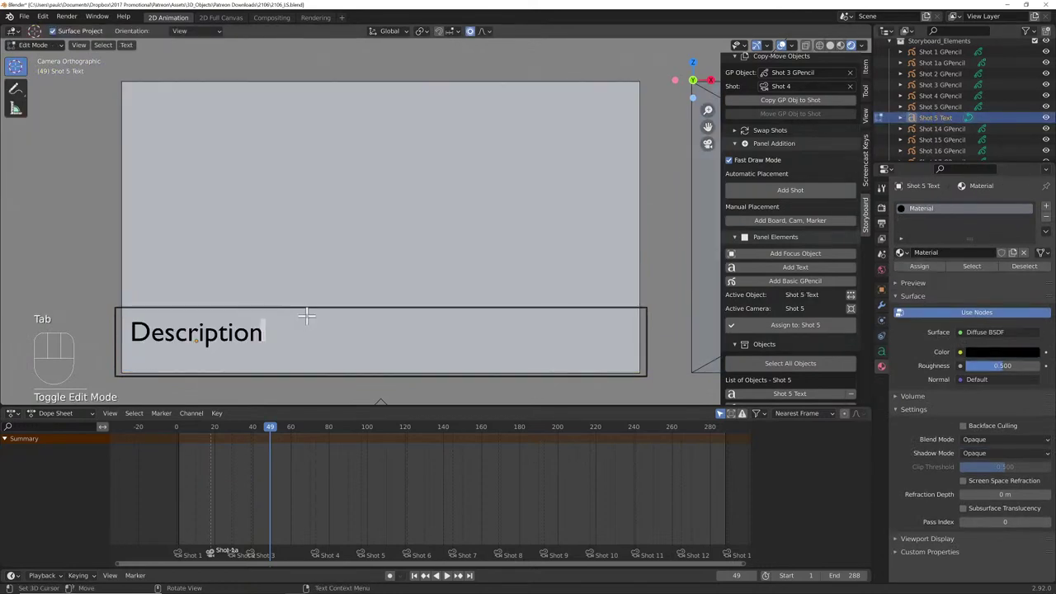
text(:)
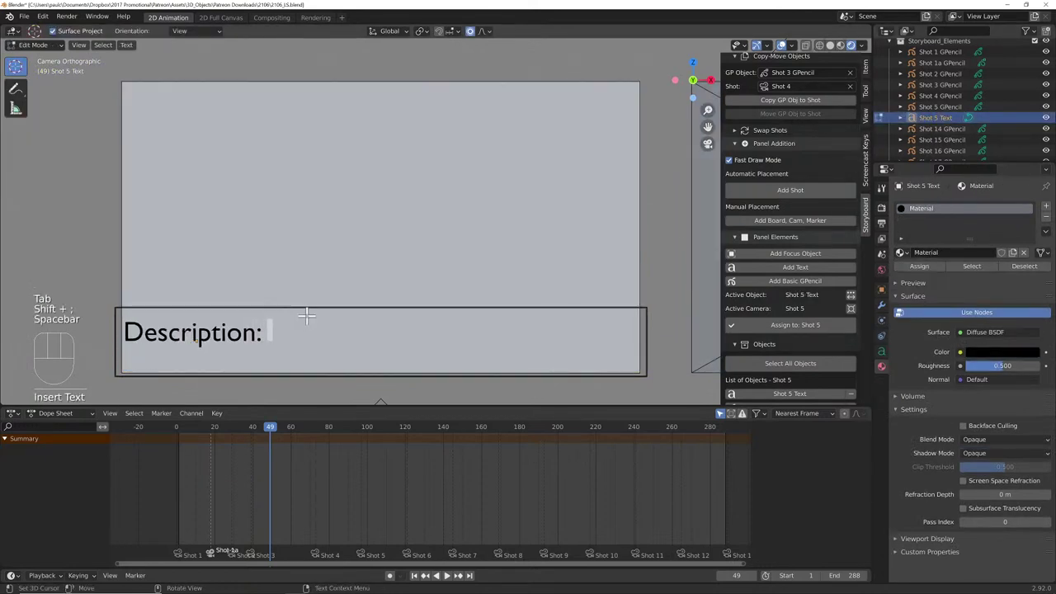
- Set the Shot 5 text's horizontal paragraph alignment to Left and leave text editing
click(882, 352)
click(971, 382)
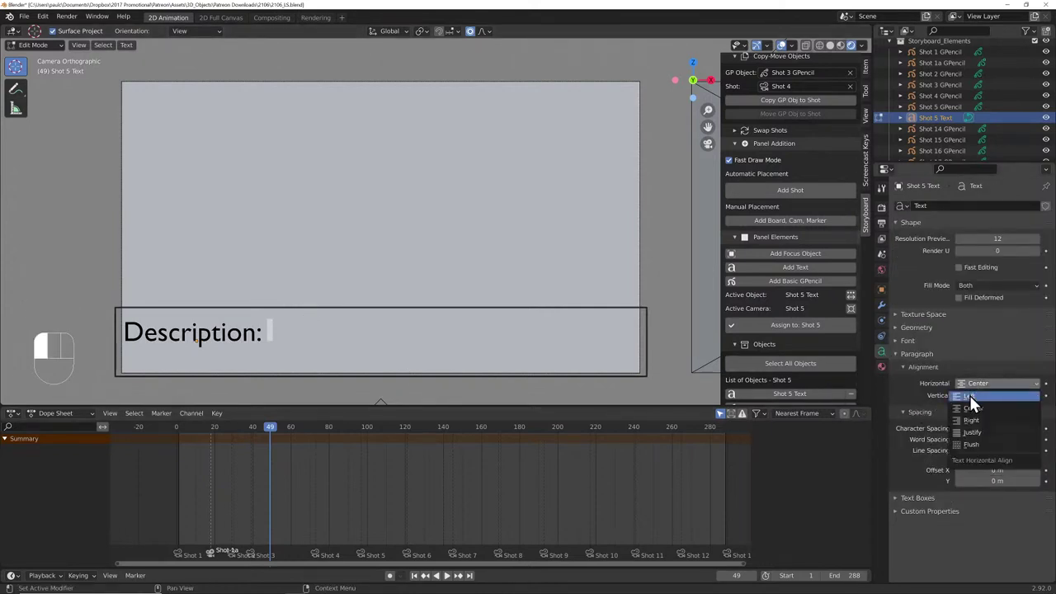
click(969, 395)
key(Tab)
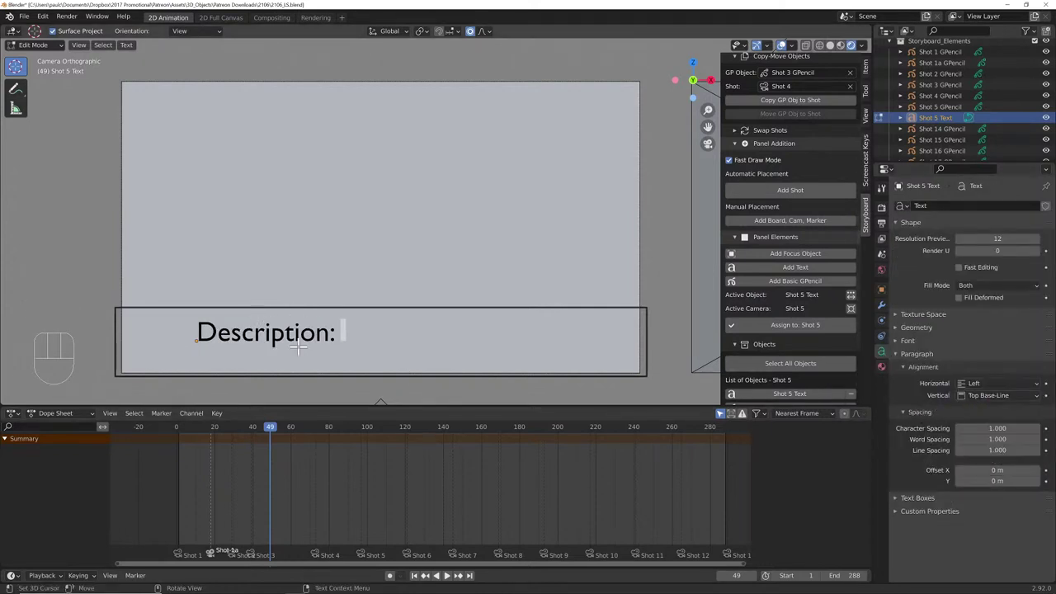
- Shrink the Description text slightly and move it to the upper-left corner of the caption box
key(g)
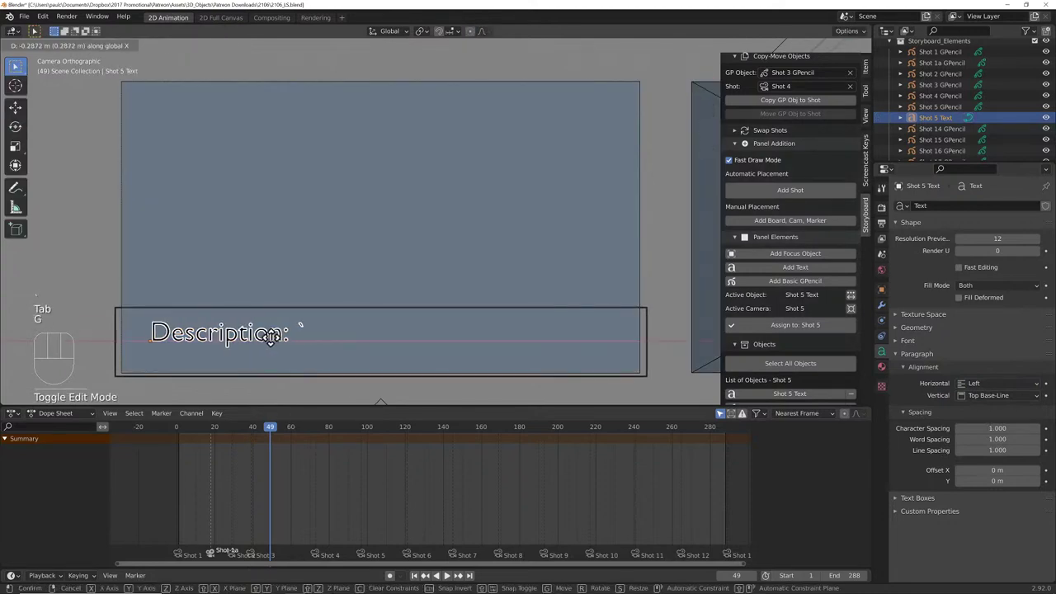
click(270, 337)
key(s)
click(263, 342)
key(g)
click(261, 328)
- Continue the caption after "Description:" with "it was a lovely day and ##### was taking a walk", removing the stray character
key(Tab)
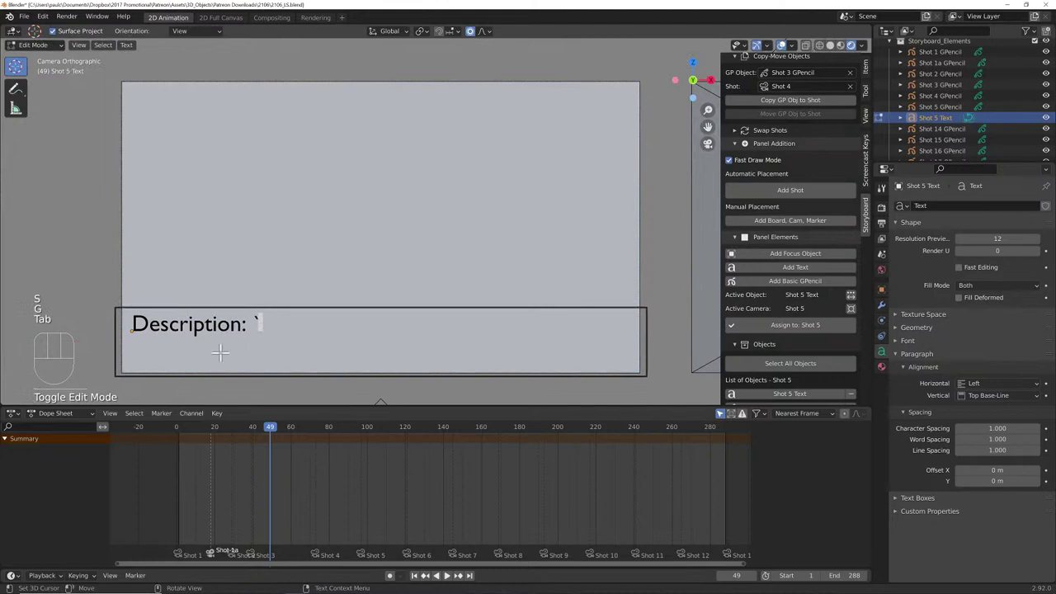
key(BackSpace)
text(it)
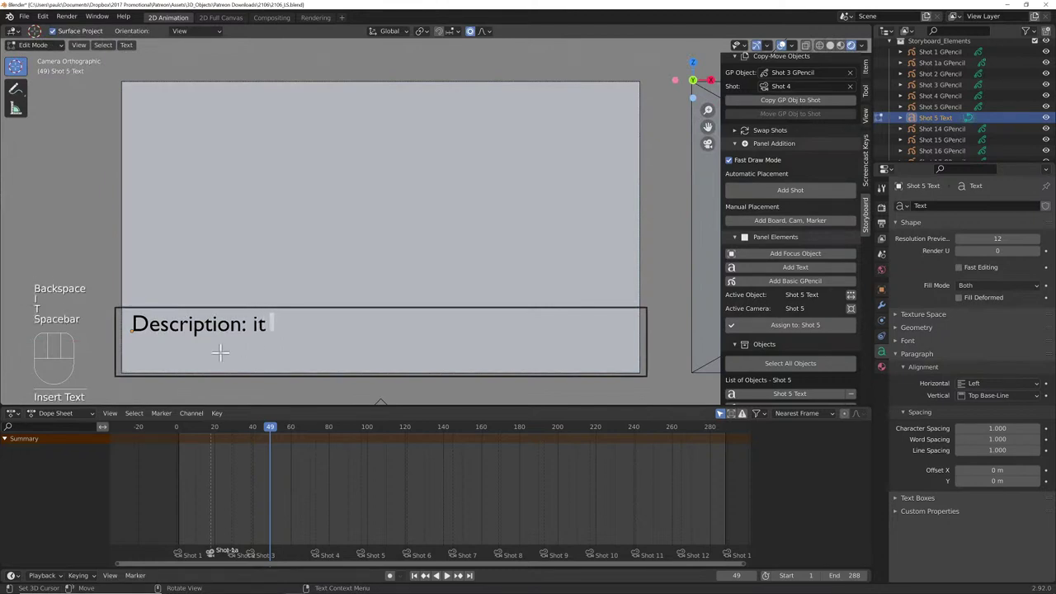
text( was a lovely)
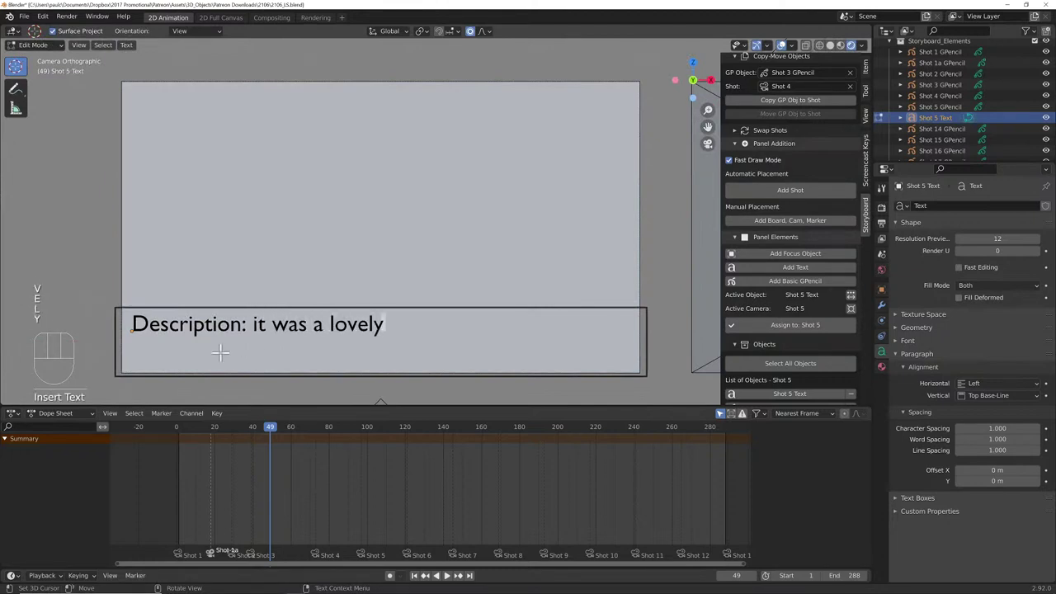
text( day and)
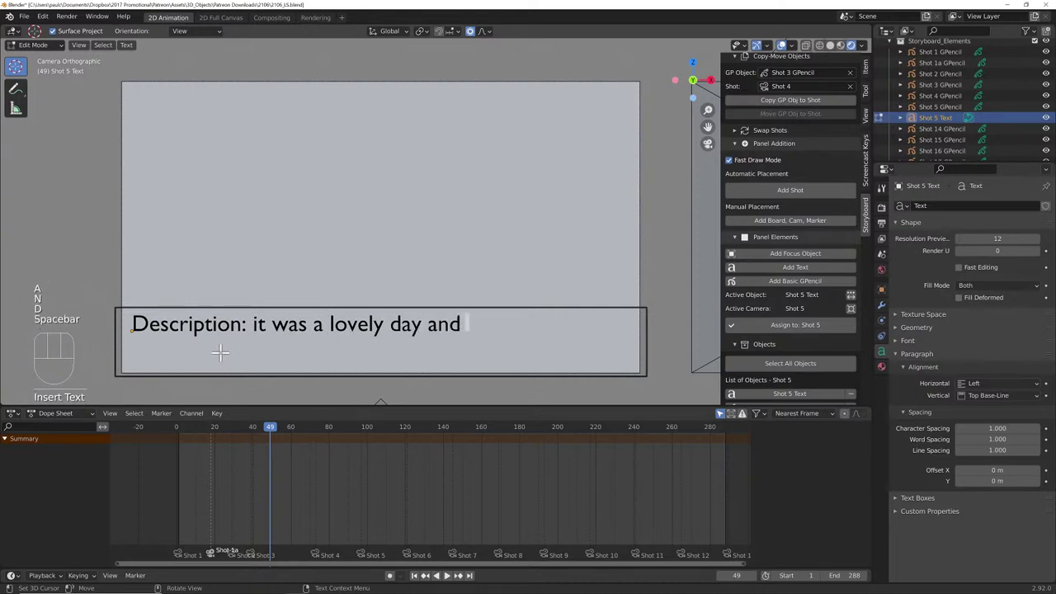
text( #####)
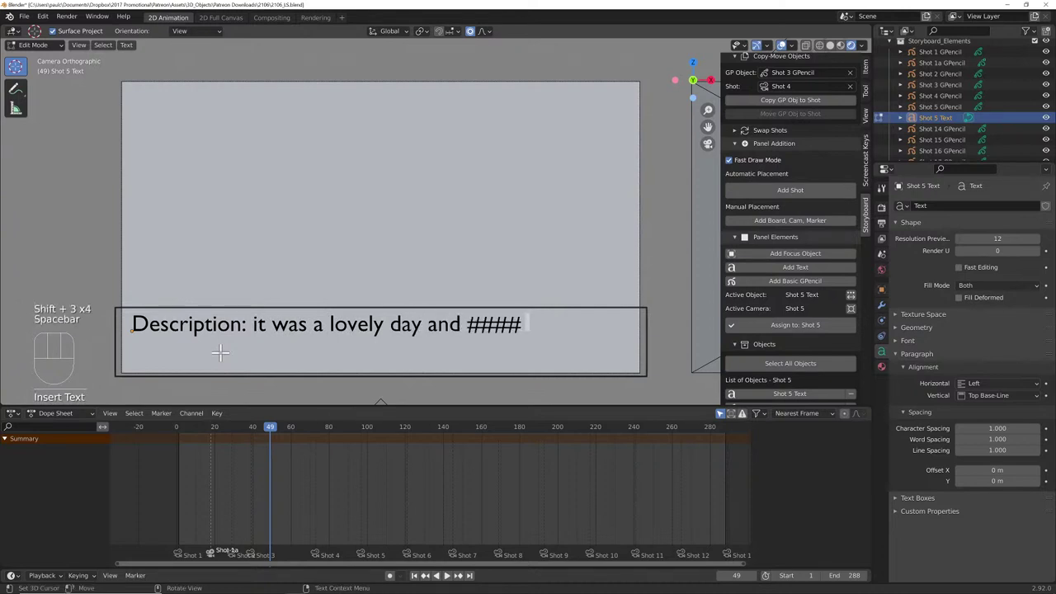
text( was t)
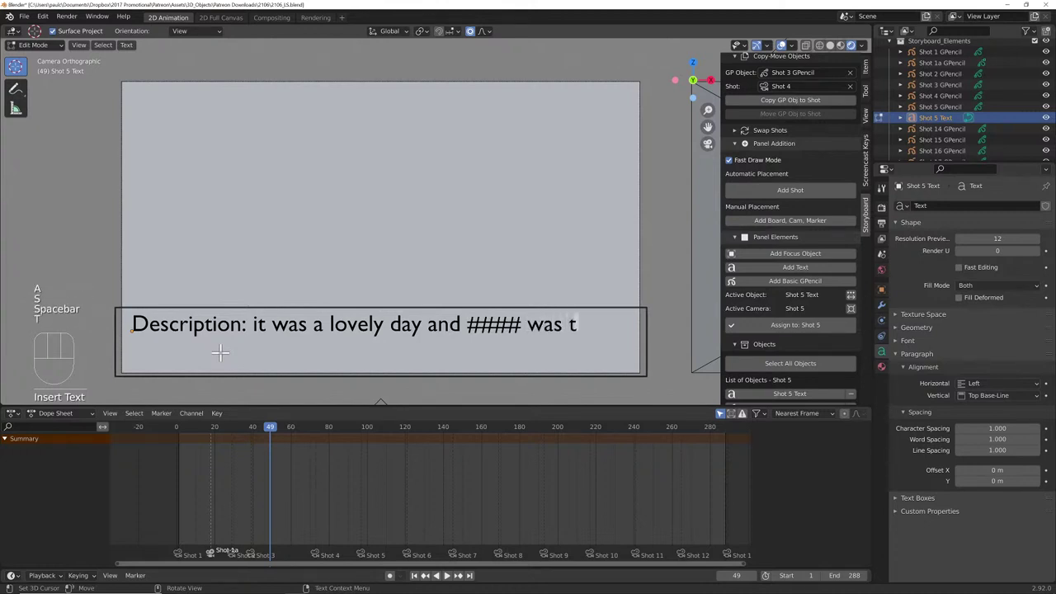
text(aking a walk)
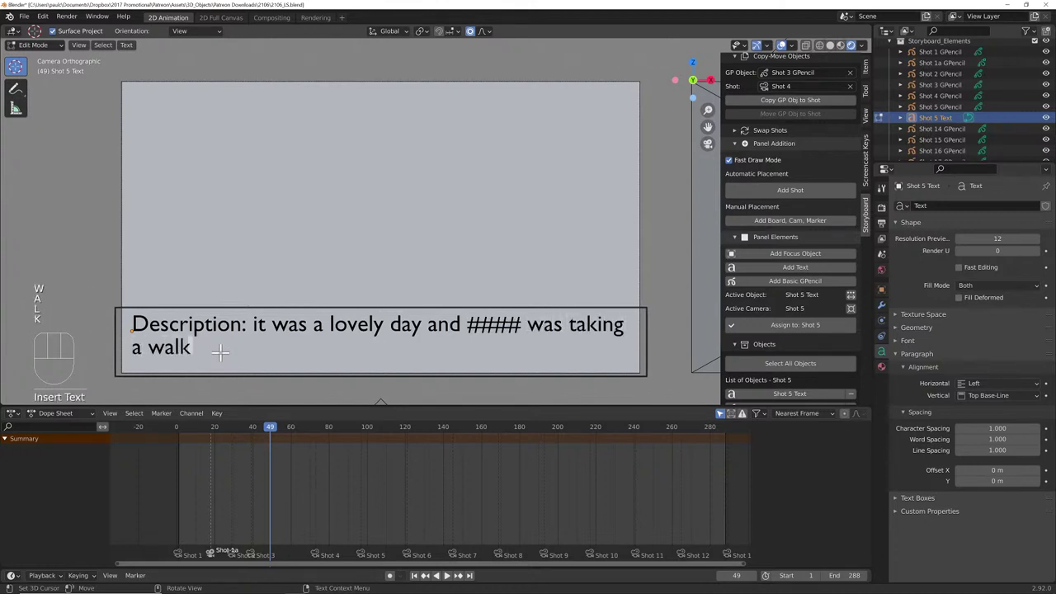
key(Tab)
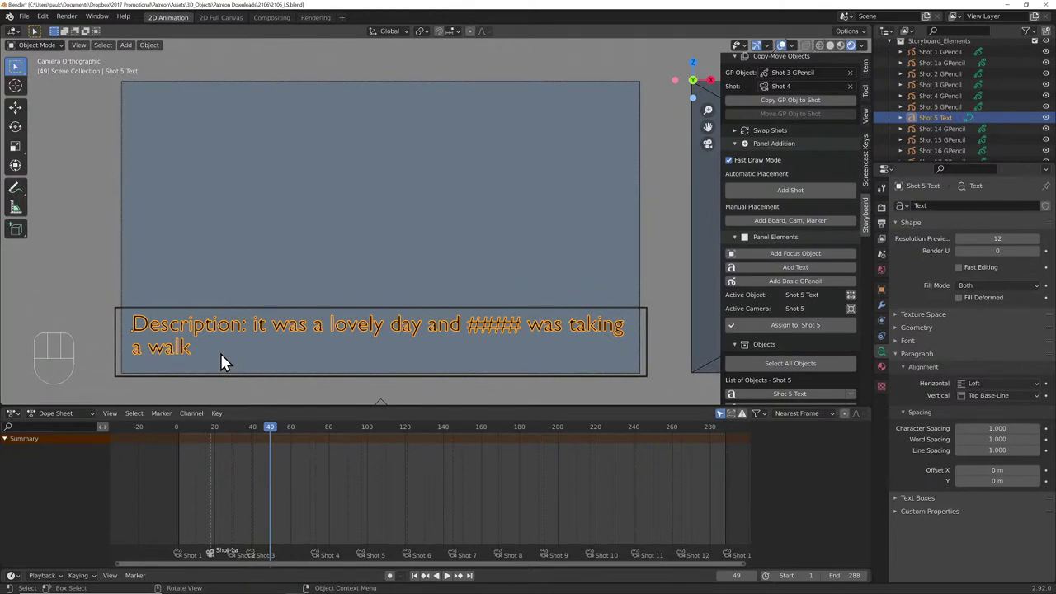
- Deselect the caption text and switch the view to the Storyboard camera
click(386, 403)
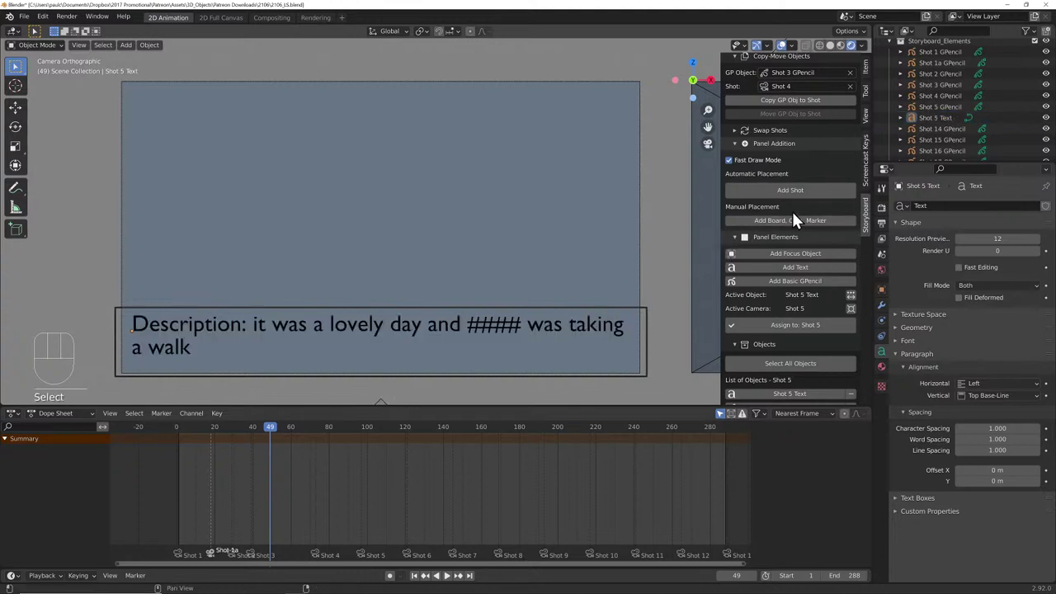
scroll(833, 198, up, 10)
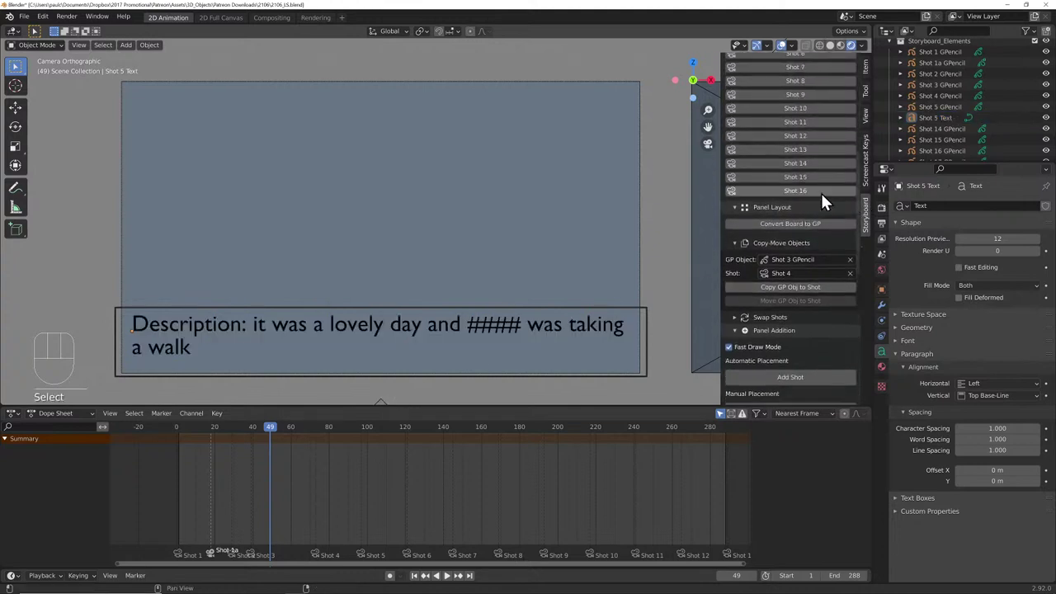
scroll(812, 202, up, 1)
click(806, 156)
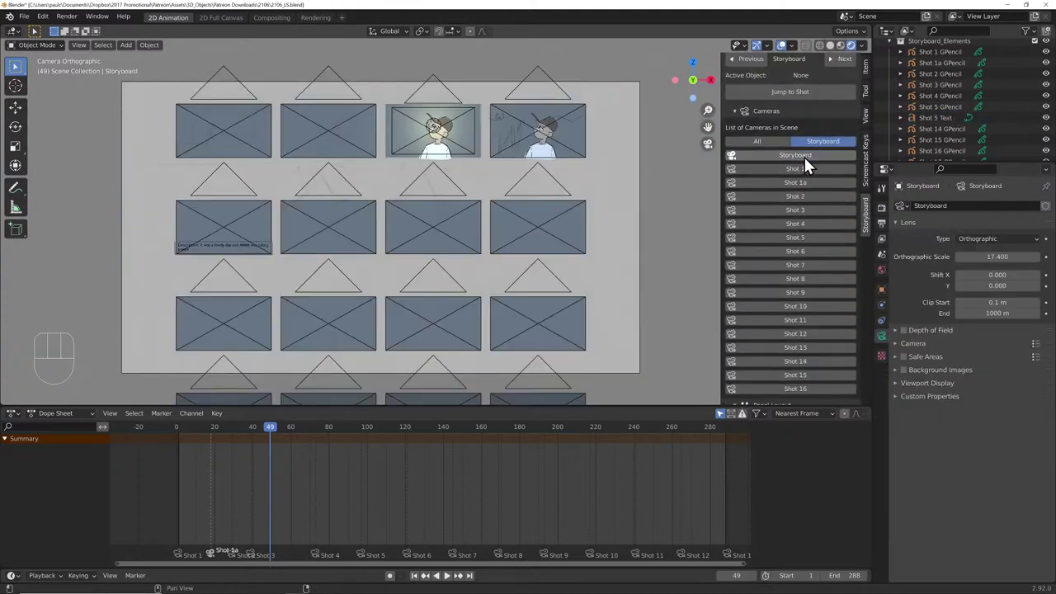
- Move the Shot 5 caption text and its grease pencil box together along Z to just below the Shot 5 panel, and deselect them
scroll(236, 262, up, 1)
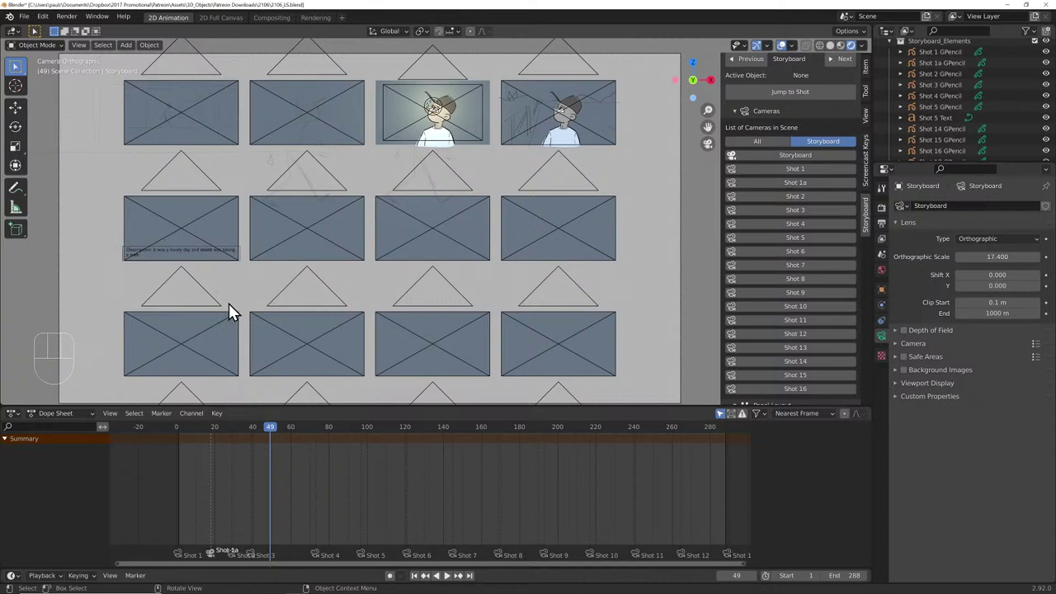
click(175, 256)
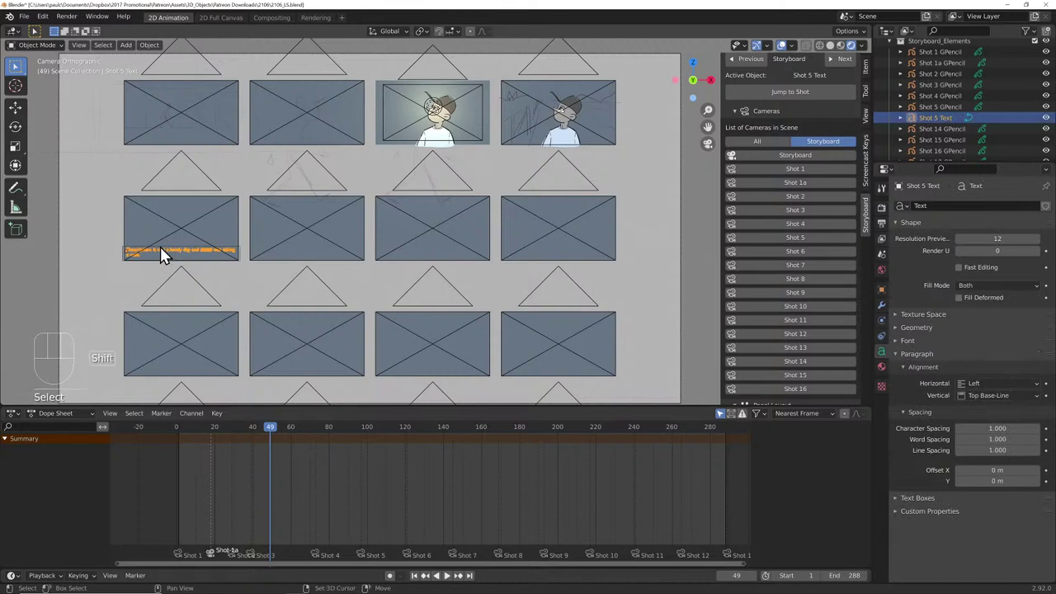
shift+click(160, 247)
key(g)
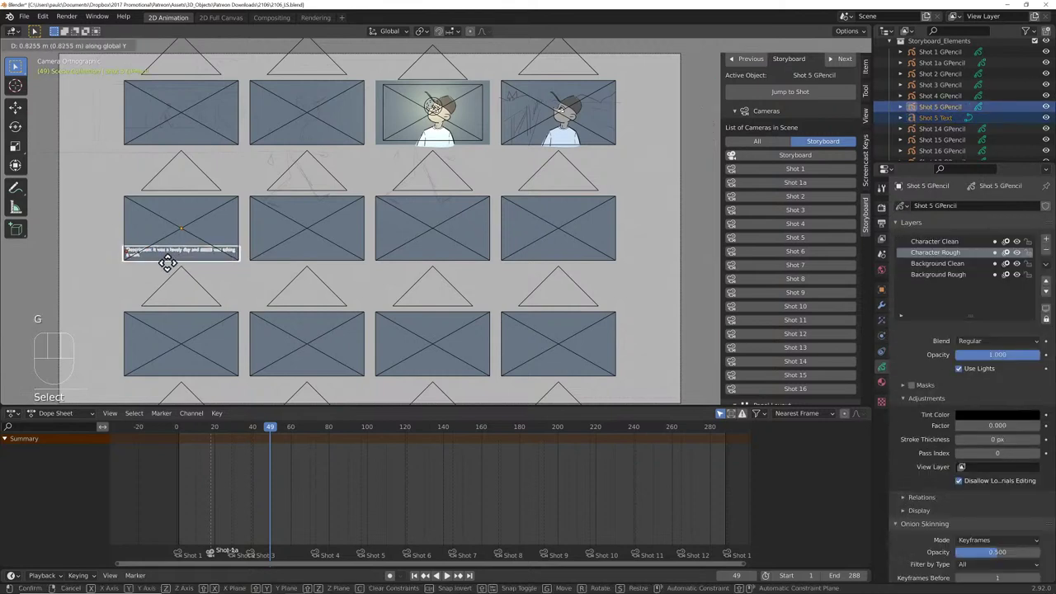
key(z)
click(168, 263)
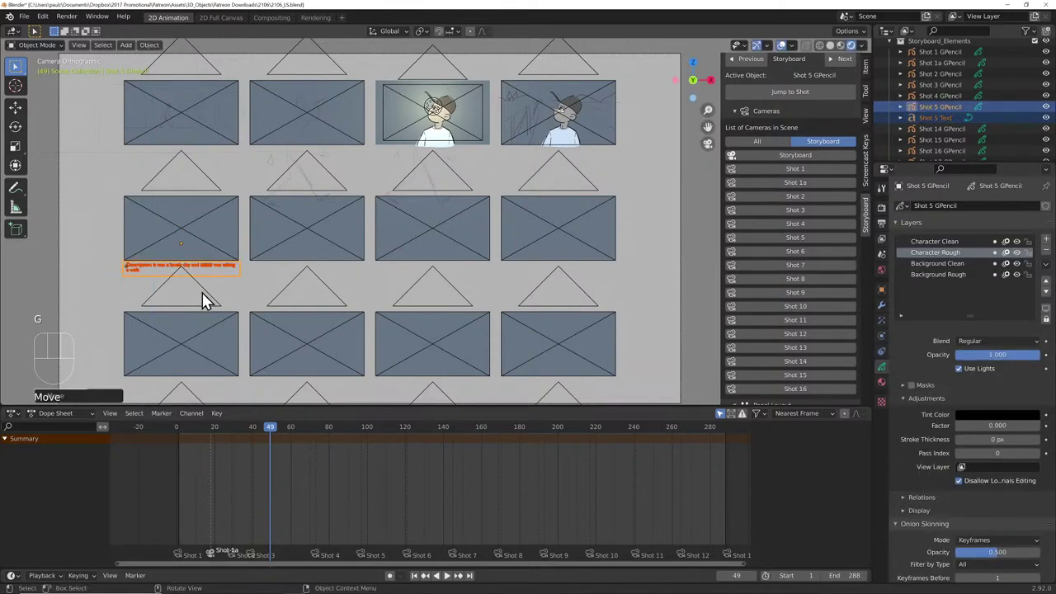
key(alt+a)
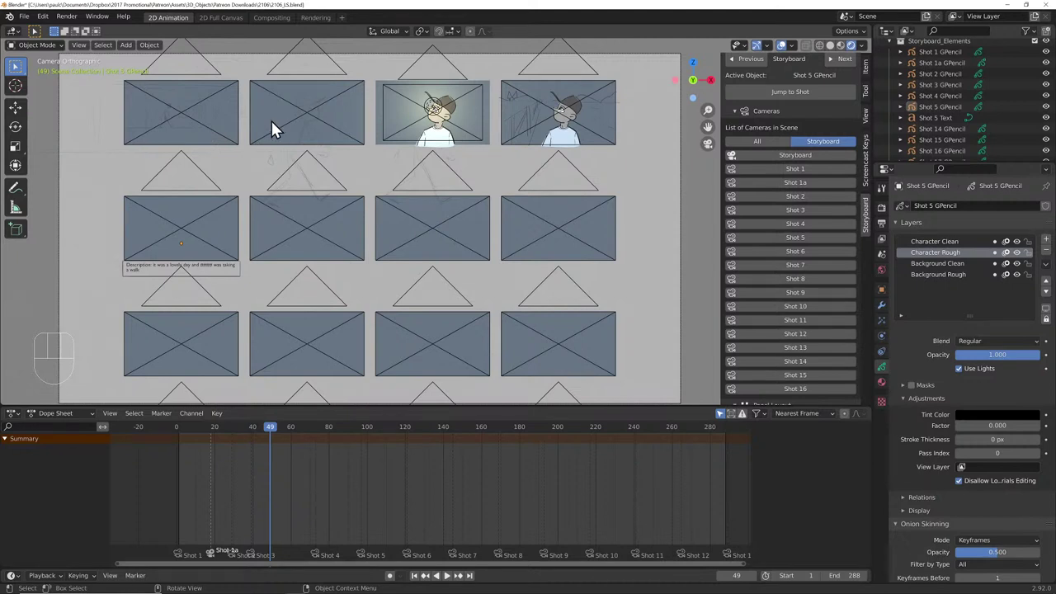
- Switch the view to the Shot 6 camera and bring up the storyboard's Panel Elements options
click(816, 249)
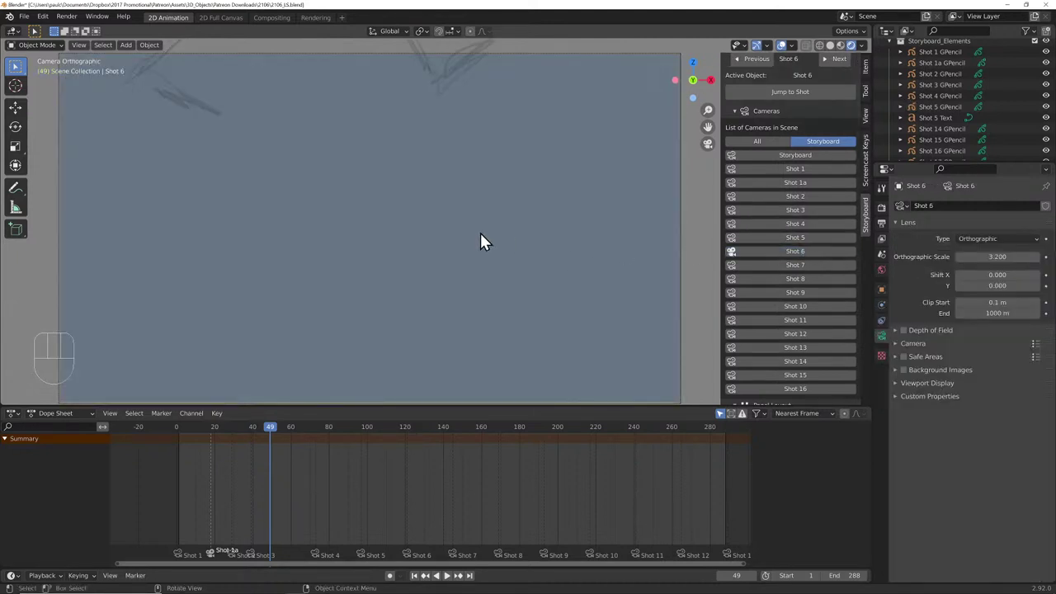
scroll(479, 239, down, 2)
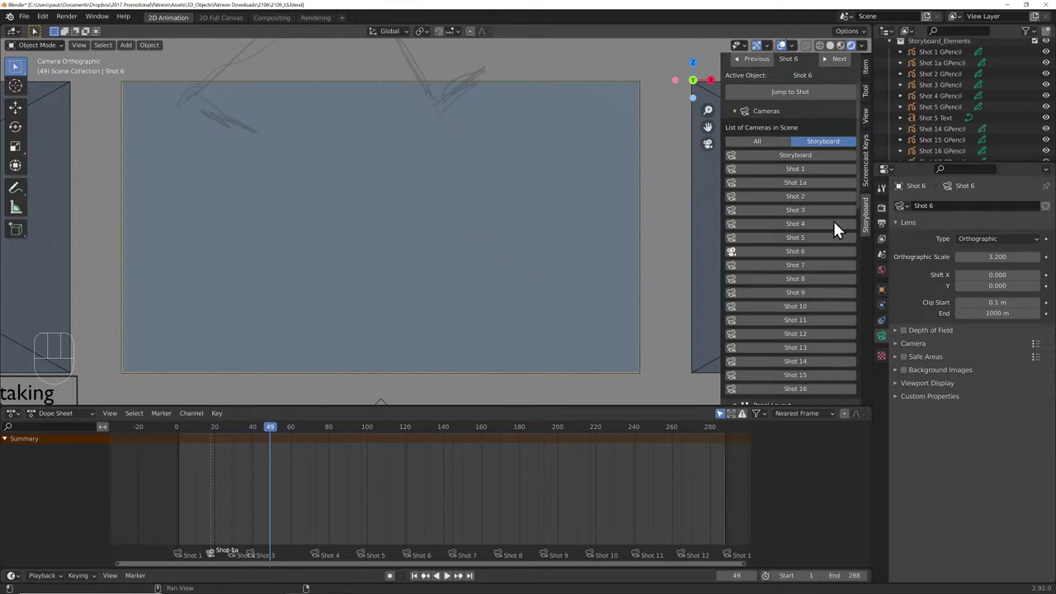
scroll(815, 216, down, 6)
scroll(813, 223, down, 6)
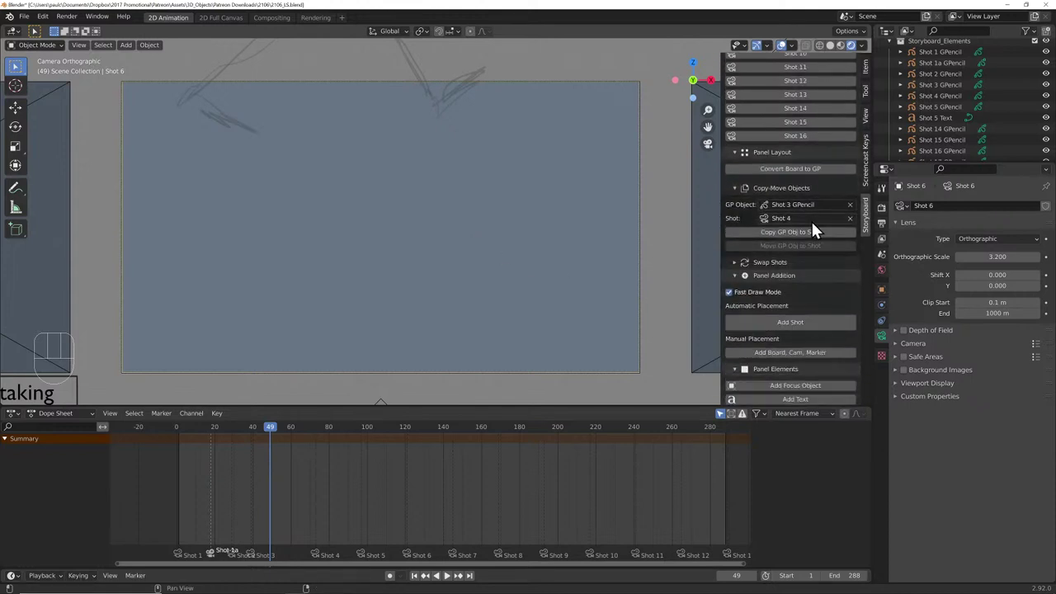
scroll(808, 216, down, 3)
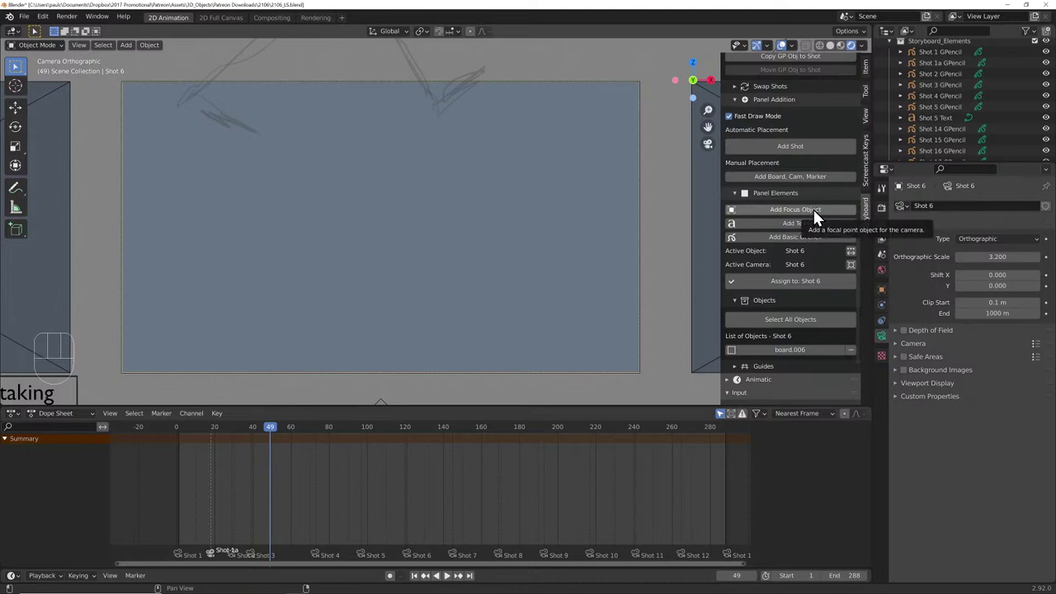
- Turn on the 3D Cursor overlay and snap the cursor to the center of the Shot 6 board
click(792, 45)
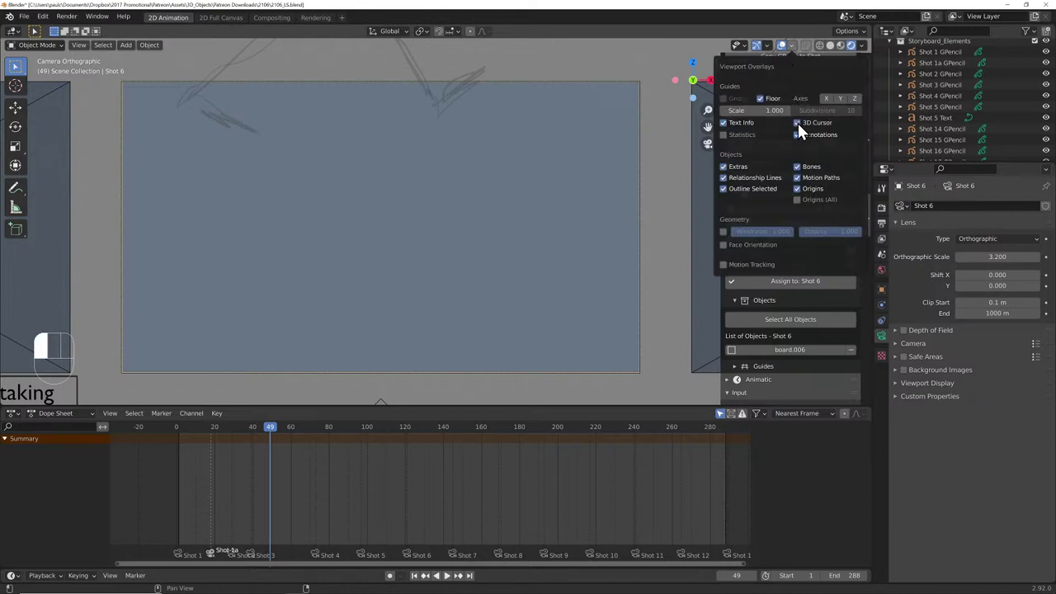
click(539, 223)
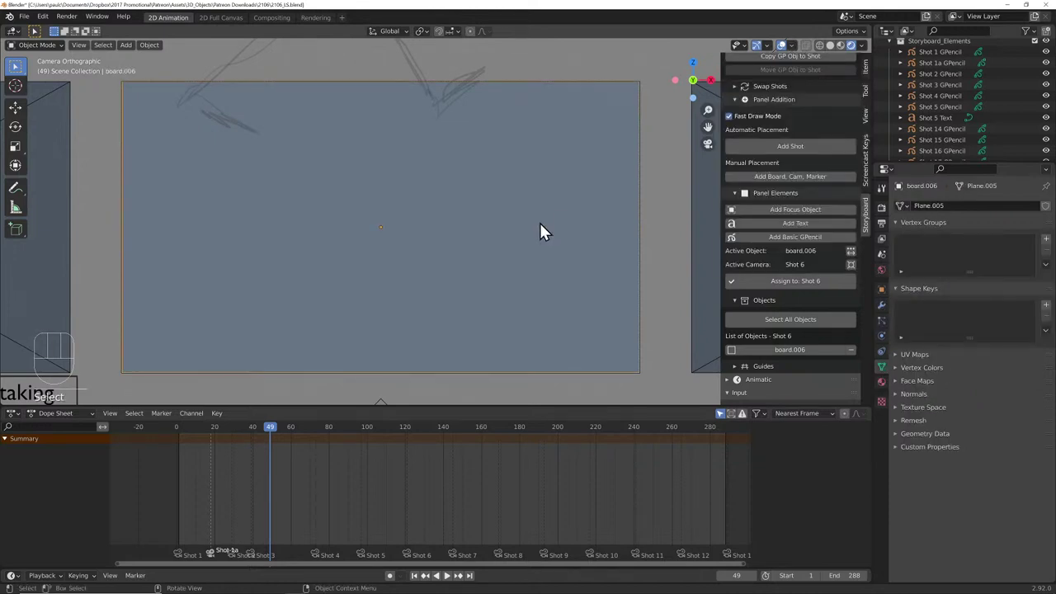
key(shift+s)
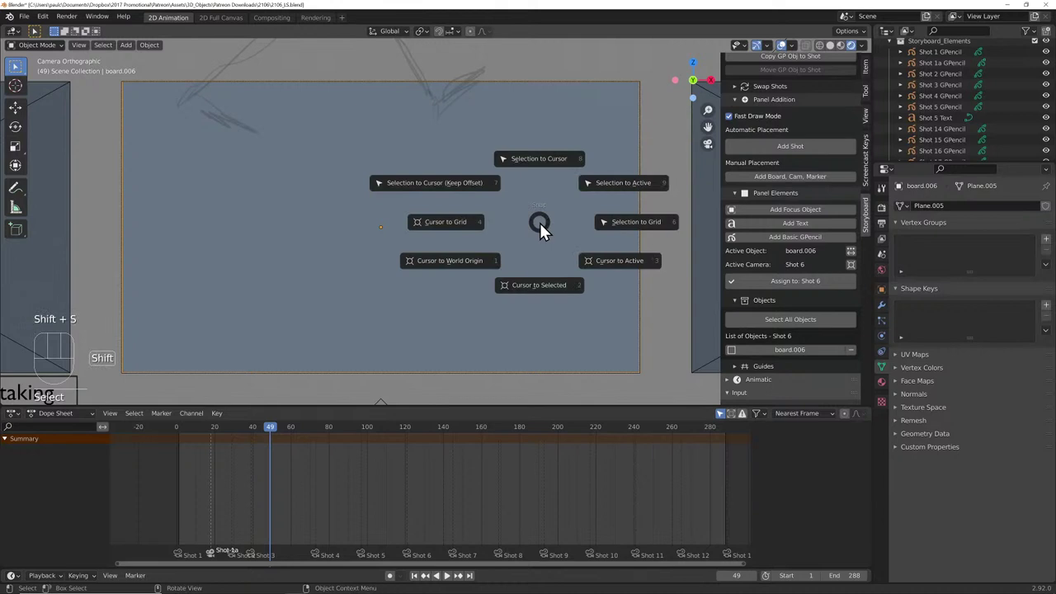
click(544, 287)
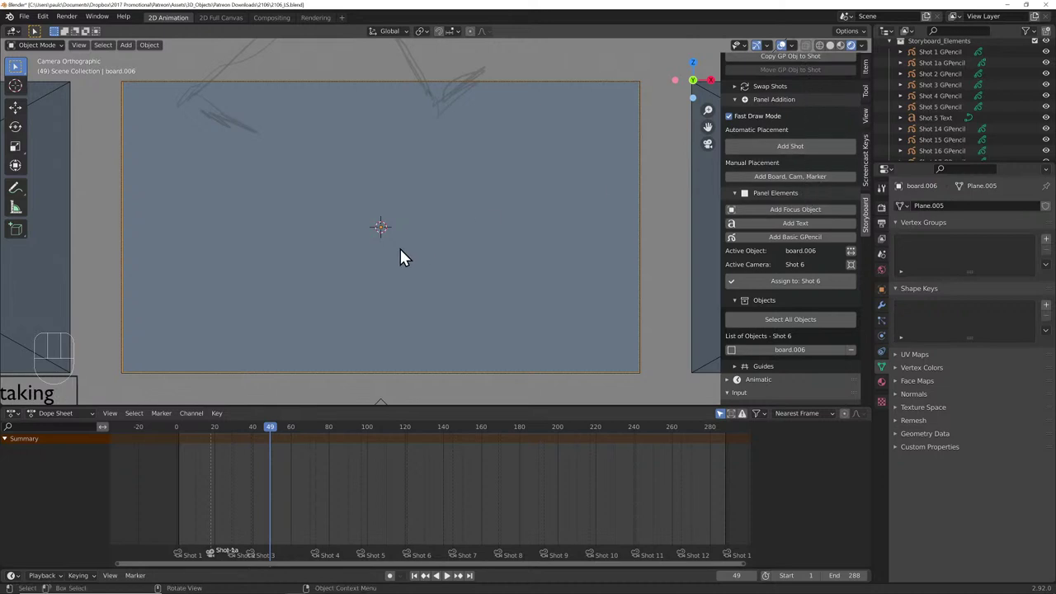
- Add a sphere empty at the center of the Shot 6 board and scale it to about 0.206
key(shift+a)
mouse_move(390, 117)
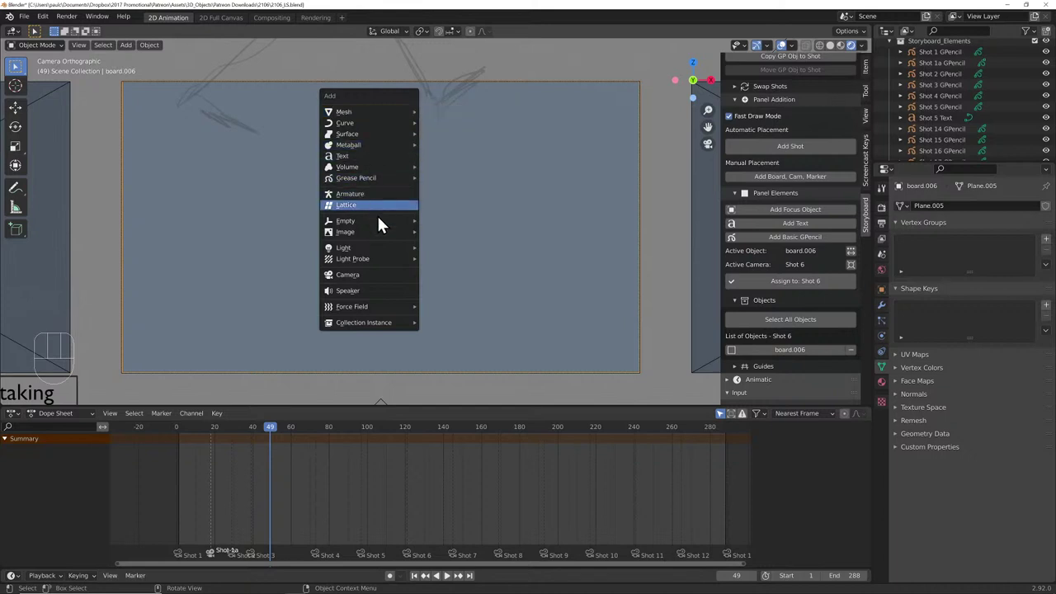
mouse_move(381, 220)
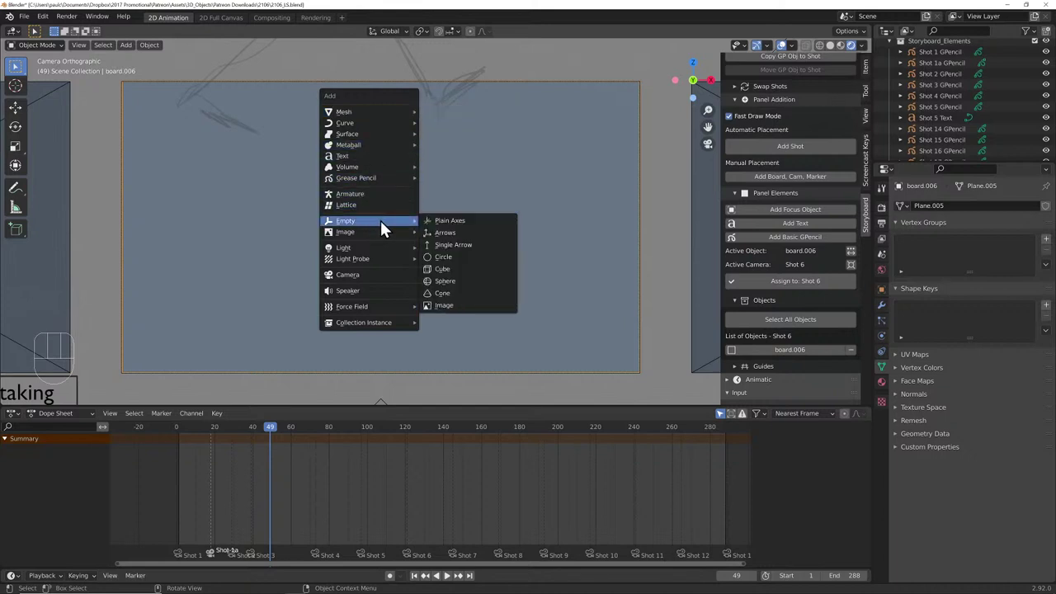
click(461, 279)
key(s)
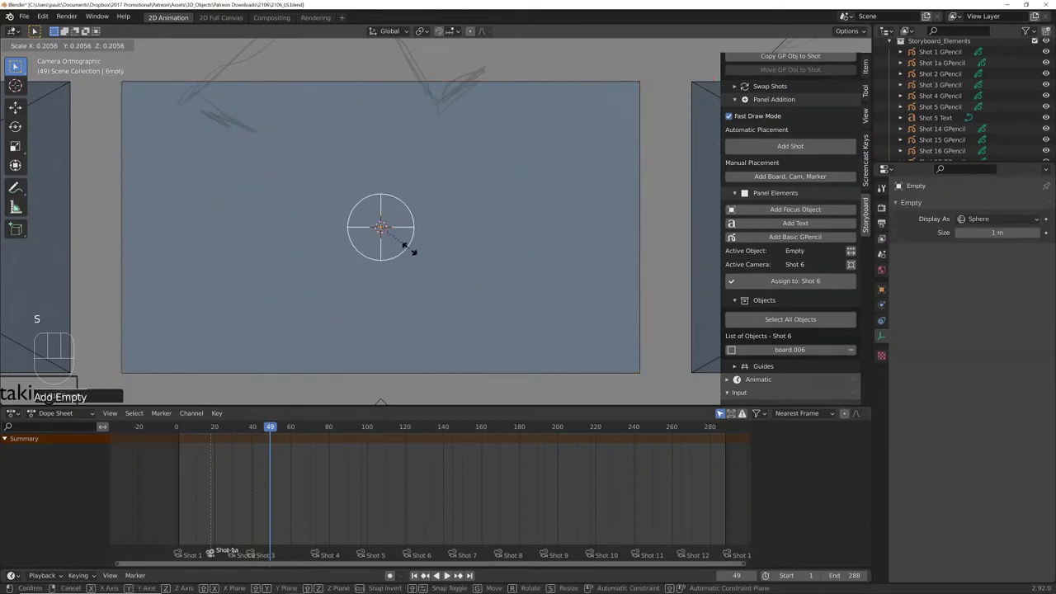
click(409, 251)
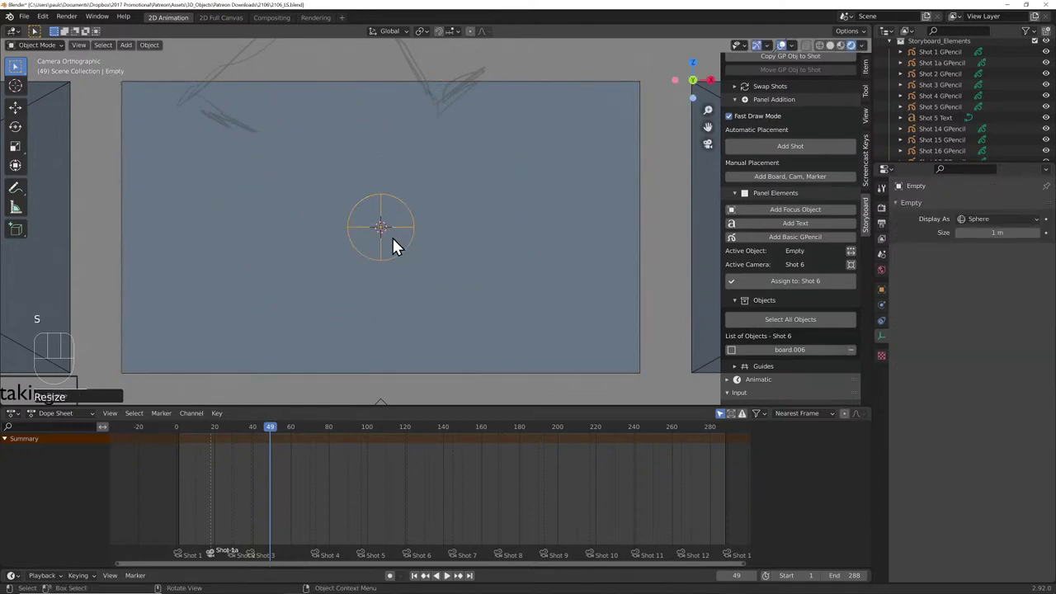
- Show the sphere empty's name in the viewport through its Viewport Display settings
click(881, 289)
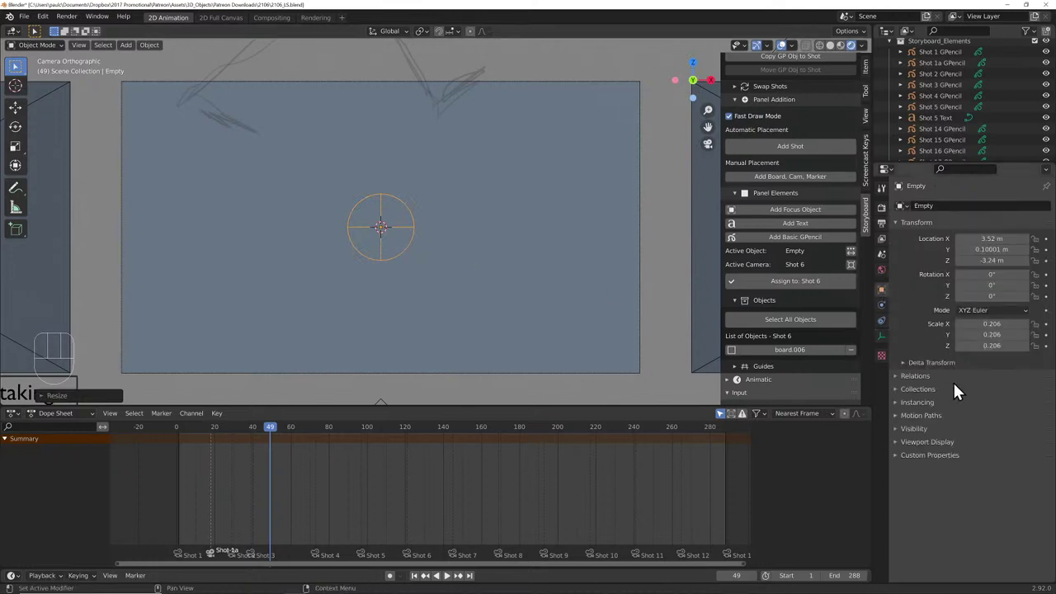
click(896, 427)
click(898, 428)
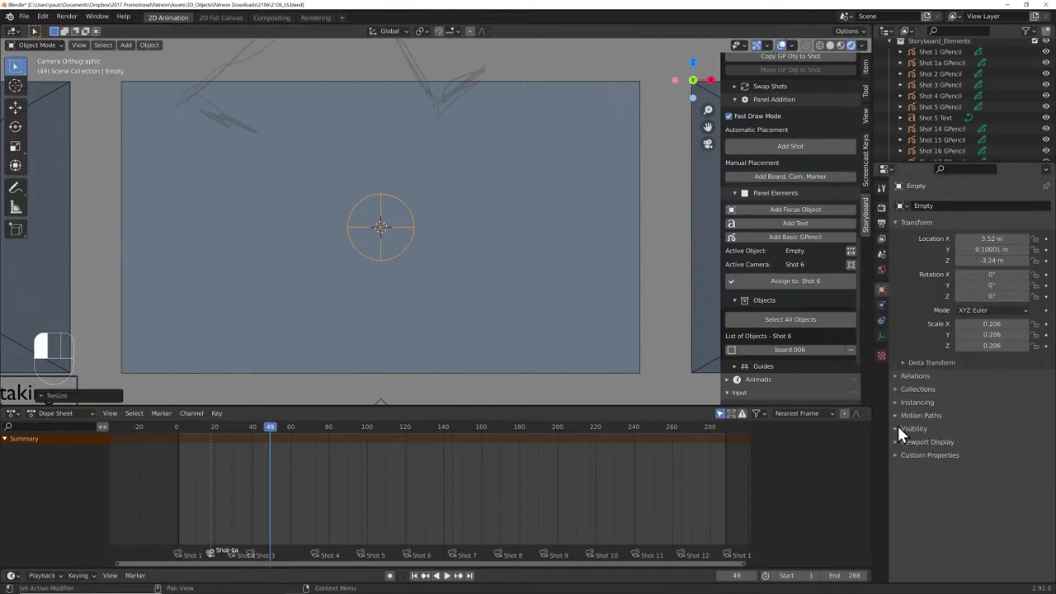
click(896, 440)
click(958, 458)
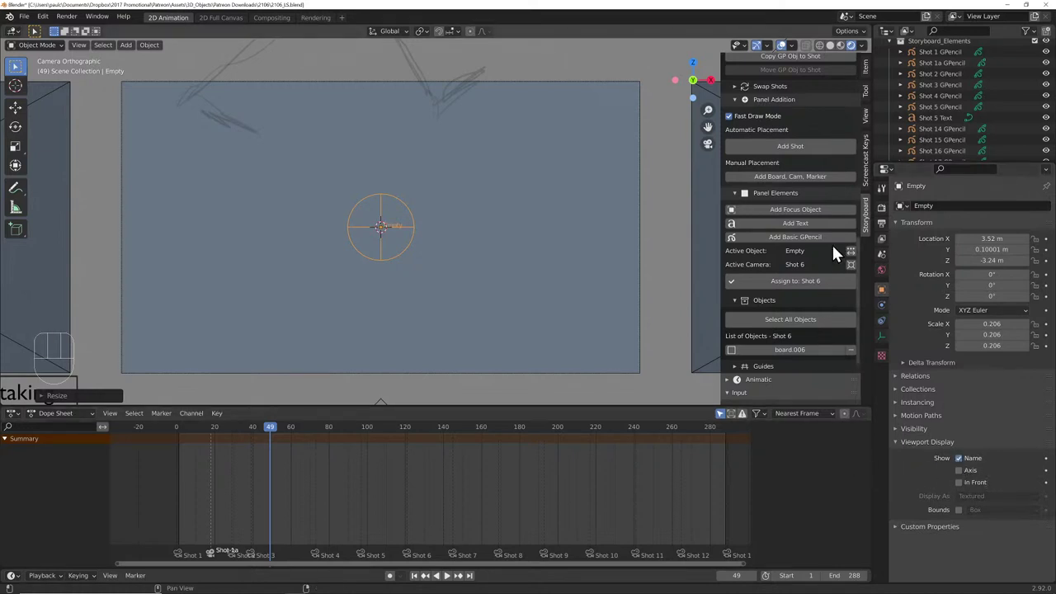
- Try adding a focus object to the Shot 6 camera and changing its Focal Point value, and undo it
scroll(821, 150, up, 5)
scroll(825, 149, up, 6)
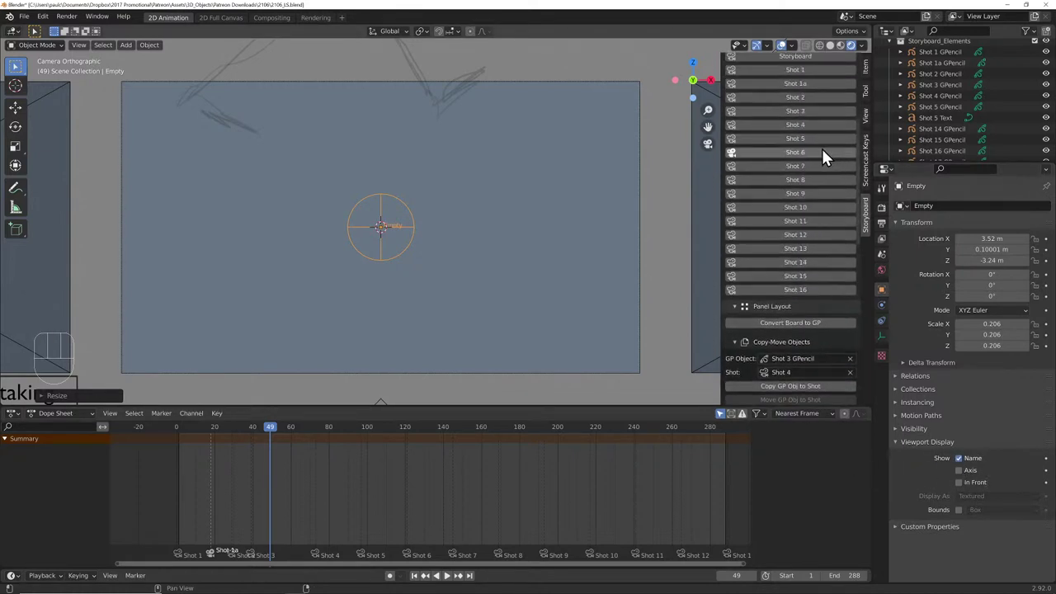
click(814, 153)
scroll(820, 262, down, 6)
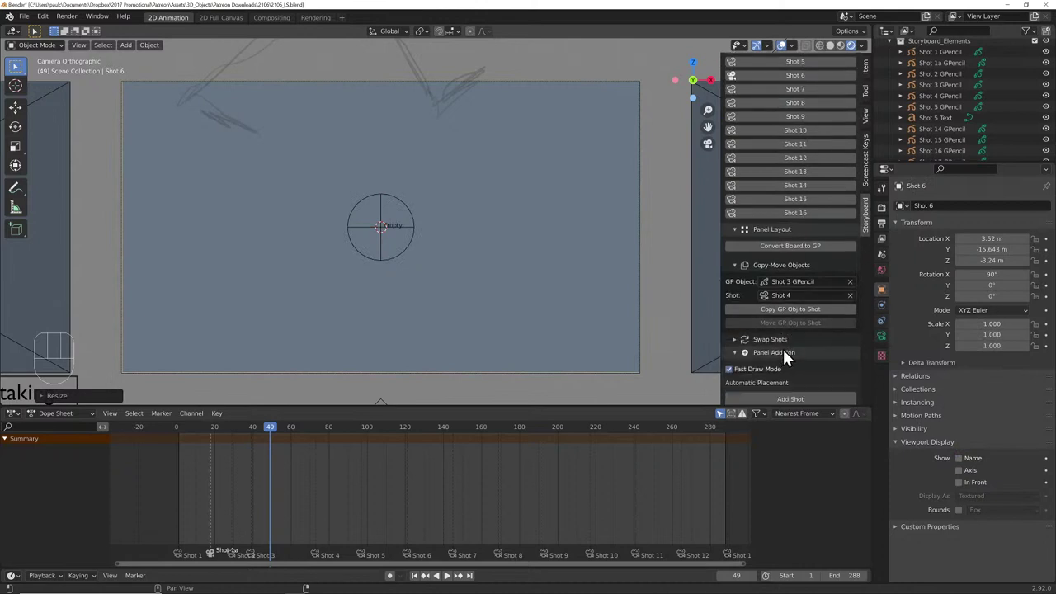
click(784, 320)
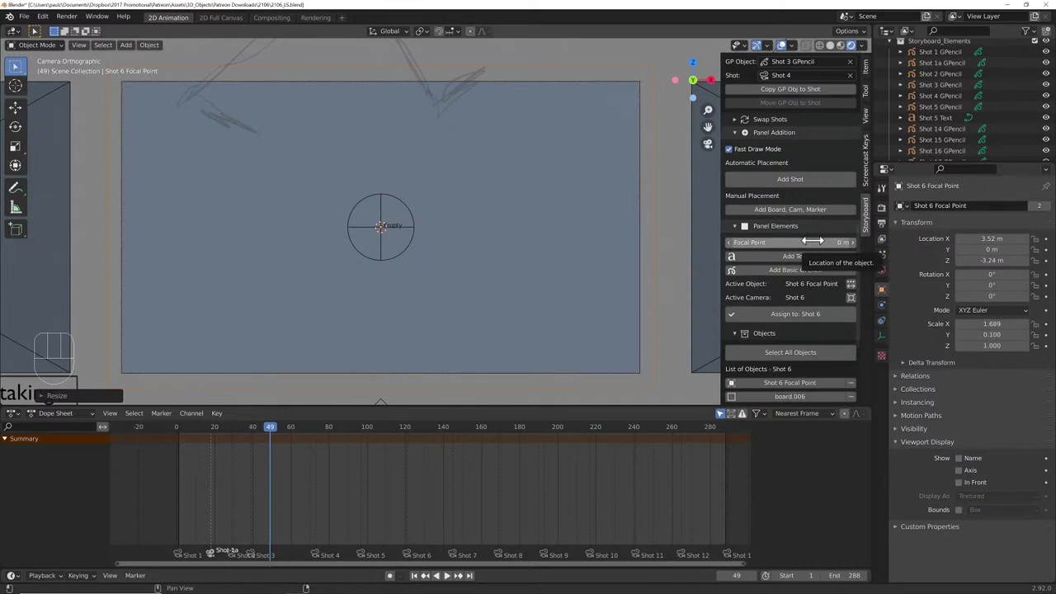
mouse_move(803, 246)
mouse_down()
mouse_move(833, 246)
mouse_move(805, 248)
mouse_up()
key(ctrl+z)
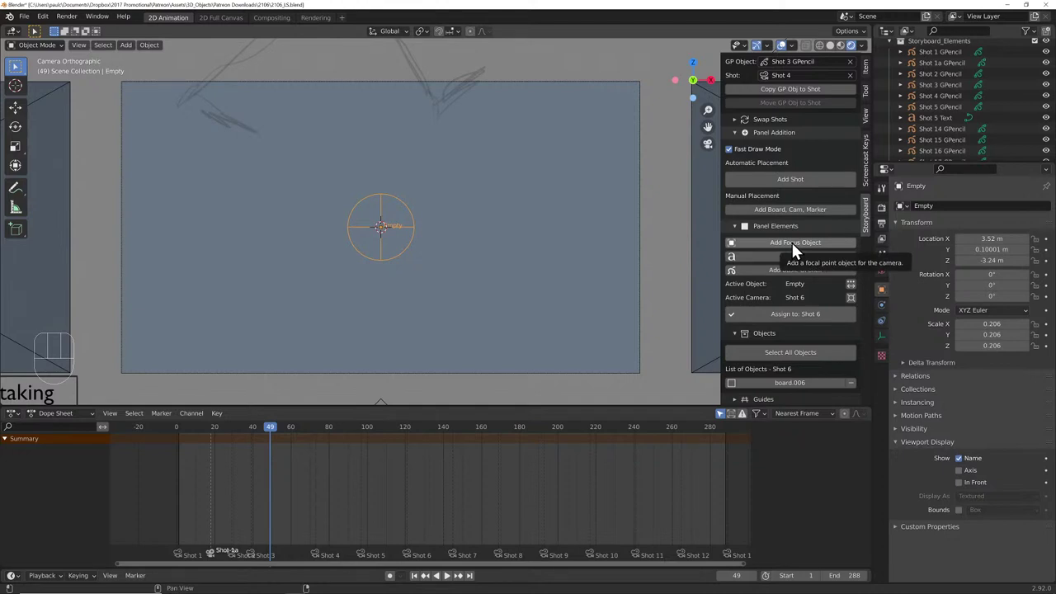
- Delete the sphere empty and add a focus object to the Shot 6 camera from the Panel Elements options
click(399, 247)
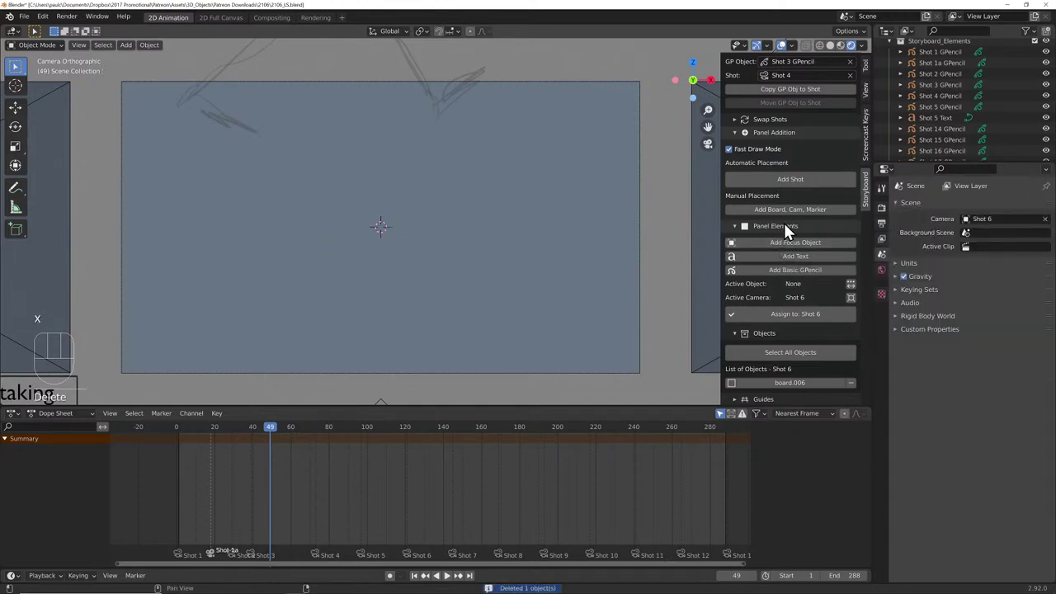
scroll(784, 224, up, 8)
scroll(788, 206, up, 3)
click(812, 165)
scroll(807, 239, down, 3)
scroll(806, 243, down, 7)
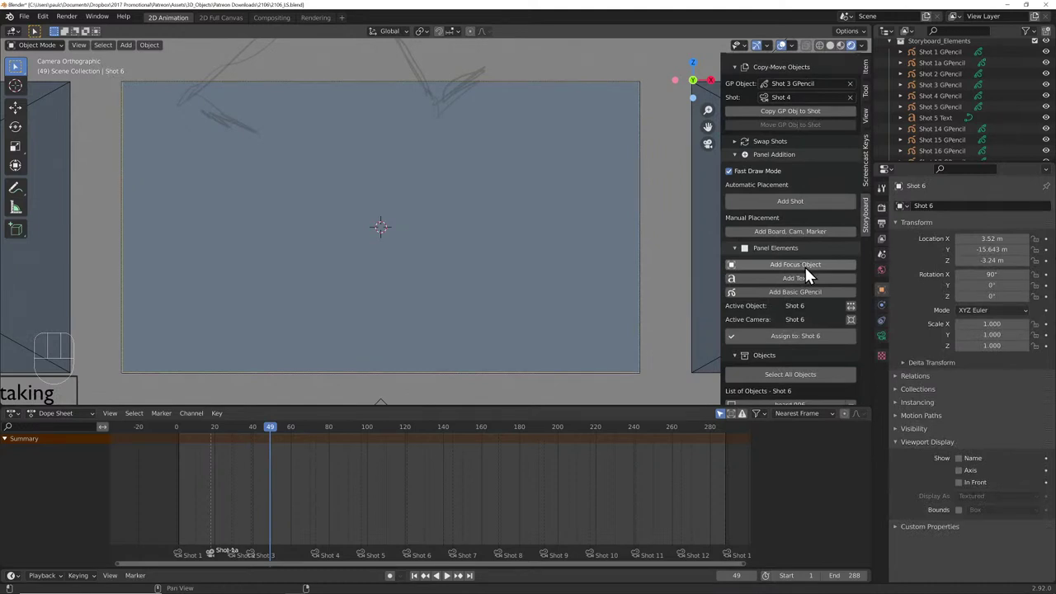
click(805, 266)
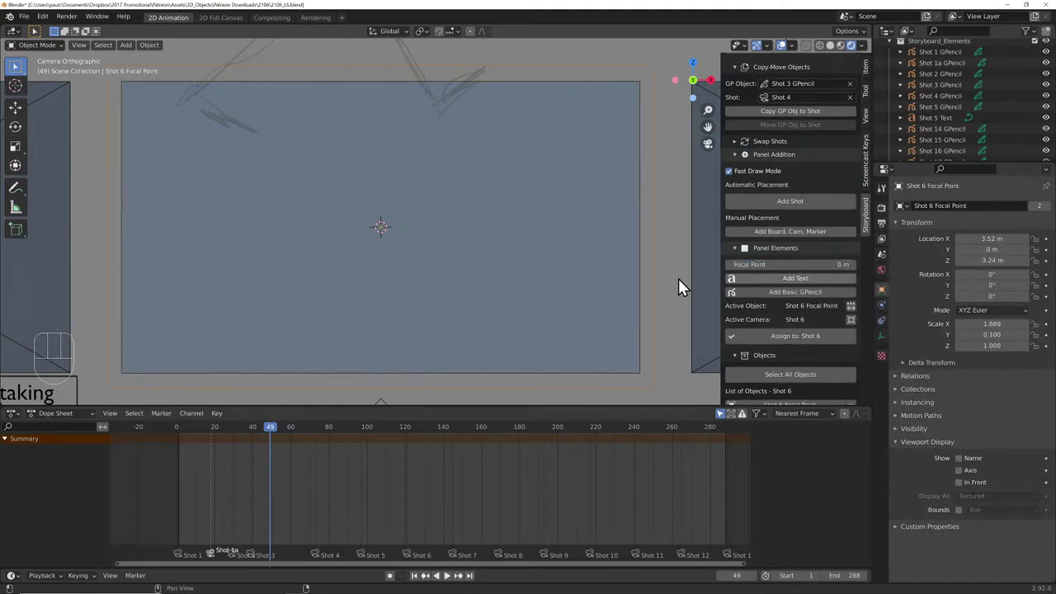
- Try moving and scaling the Shot 6 focal point from an angled view, including moves along Y and X
key(g)
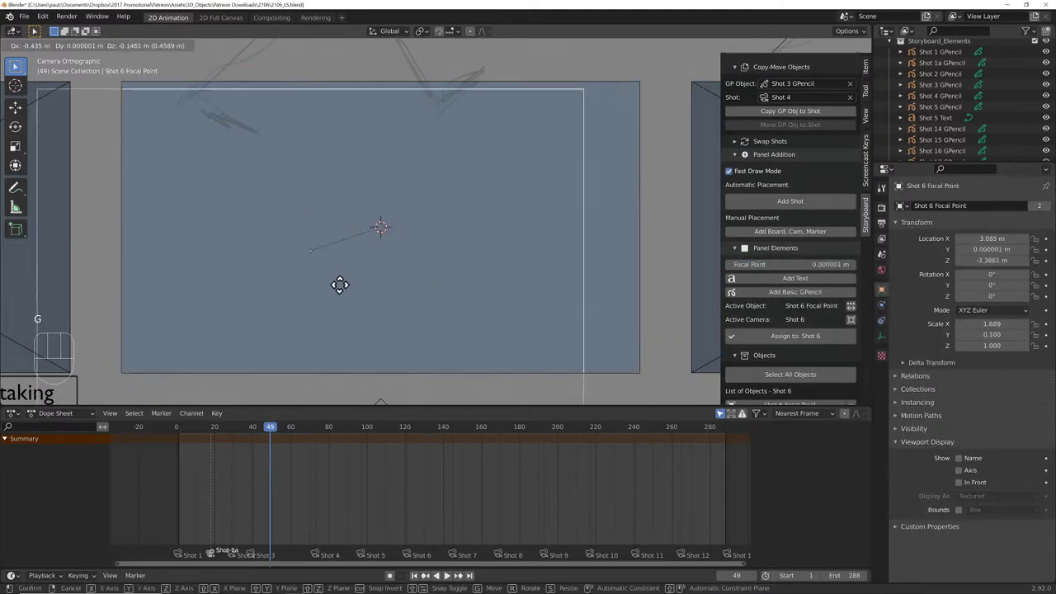
key(Escape)
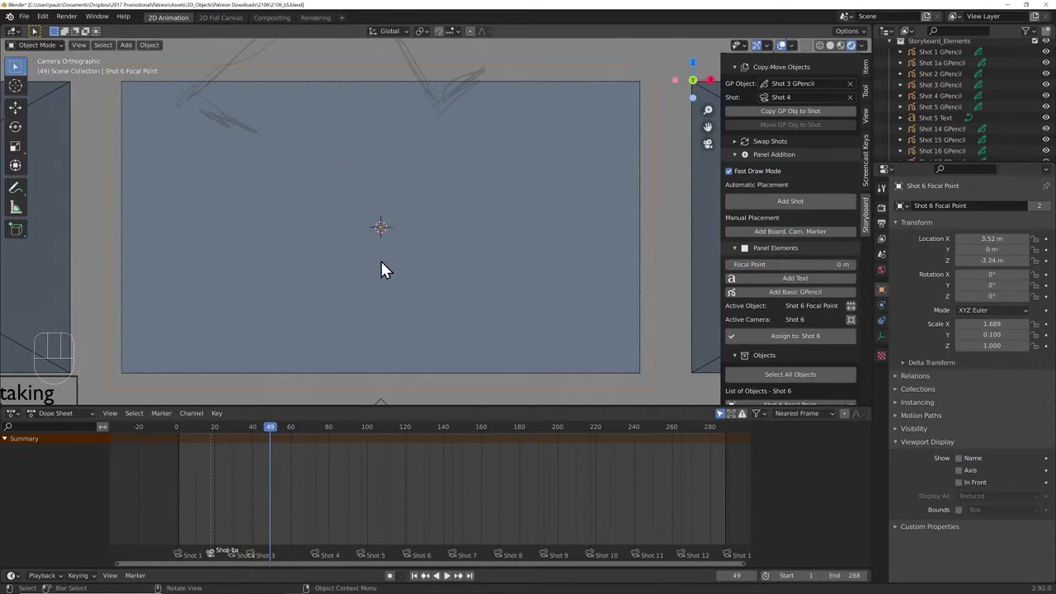
scroll(498, 241, down, 3)
middle_drag(499, 241, 487, 278)
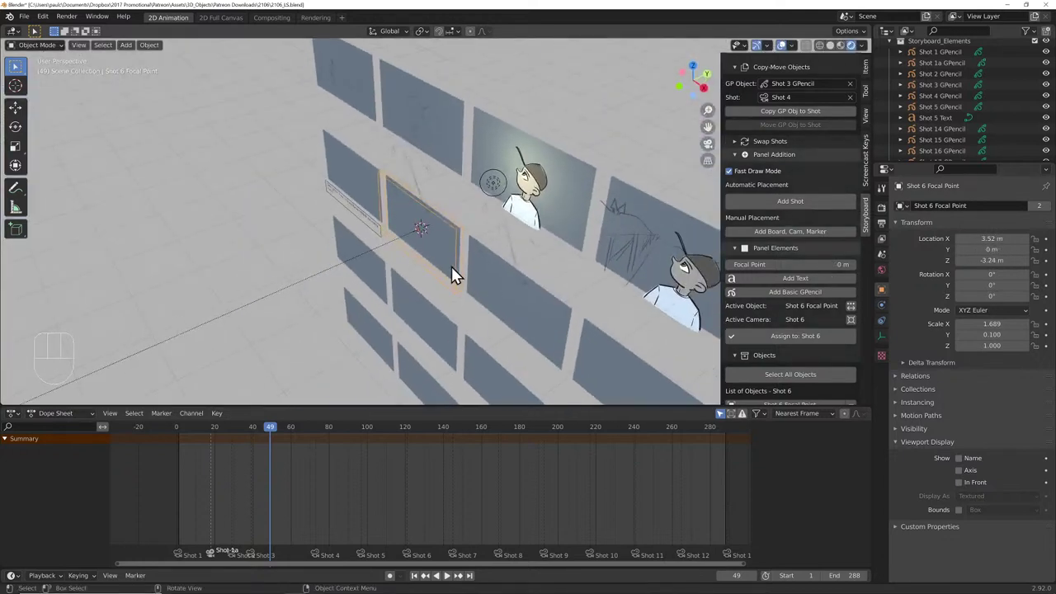
scroll(403, 270, down, 5)
scroll(405, 266, up, 5)
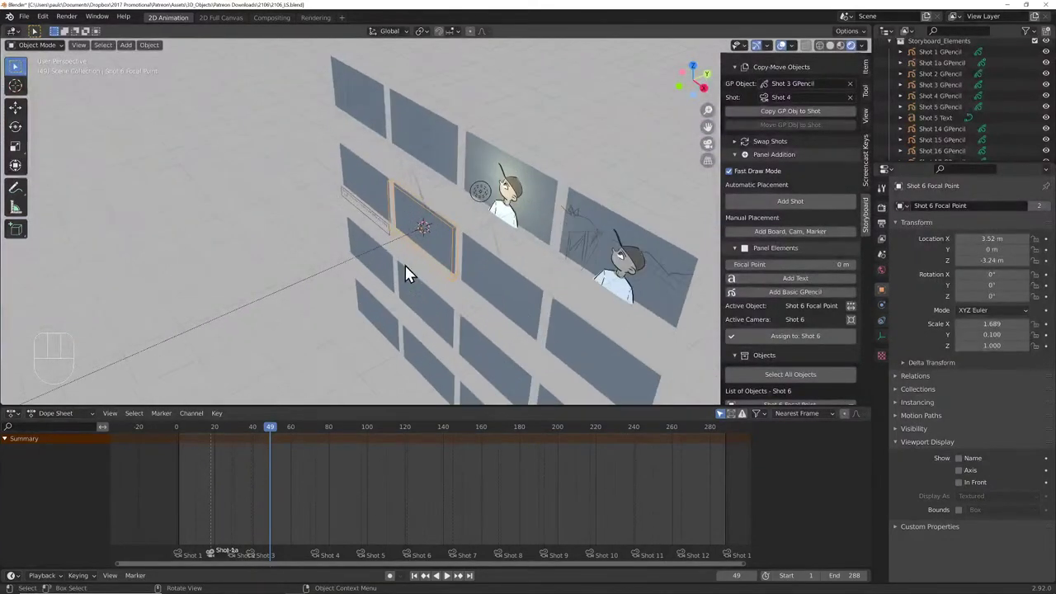
key(s)
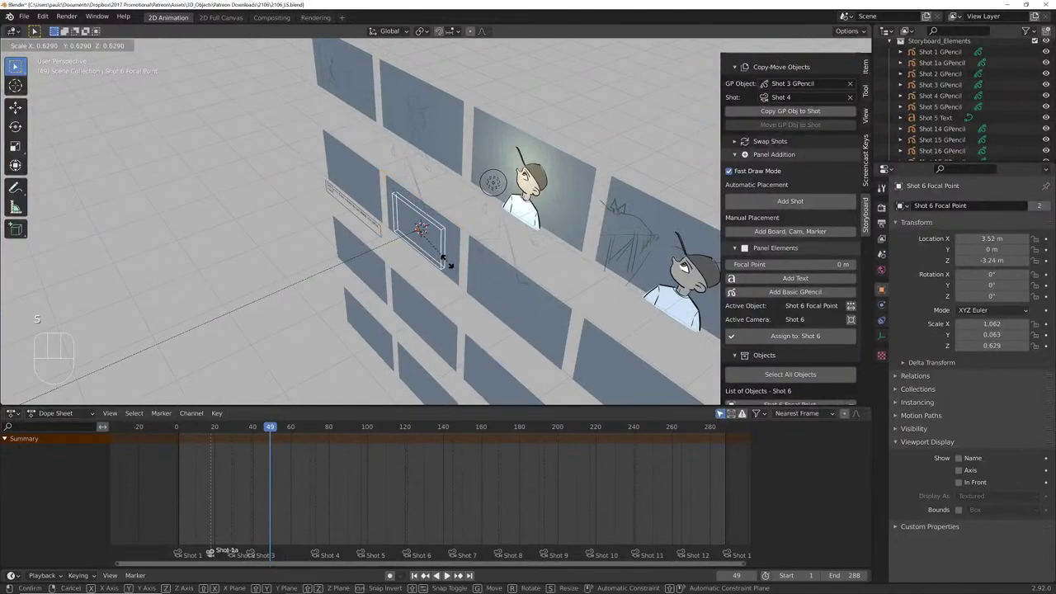
key(Escape)
key(g)
key(y)
key(Escape)
key(g)
key(x)
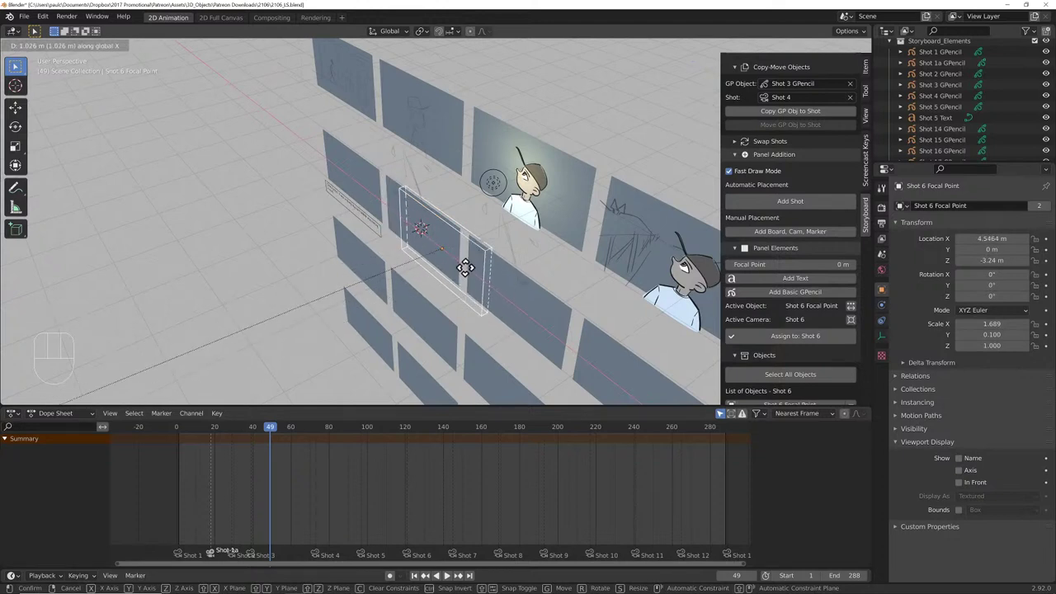
key(Escape)
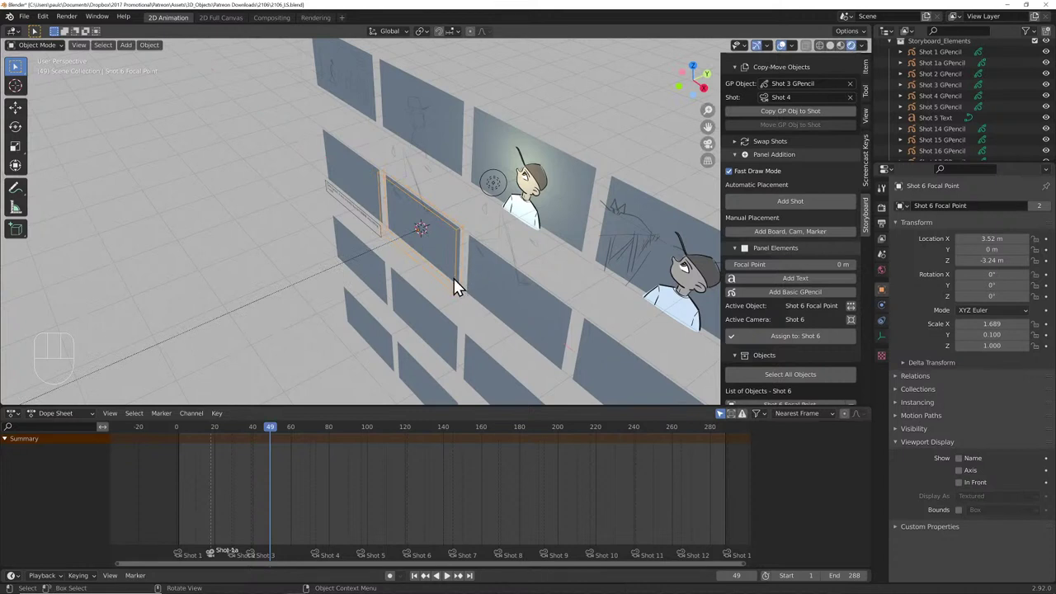
- In camera view, scale the Shot 6 focal point to about 0.39 and move it into the board's lower-right corner
key(KP_0)
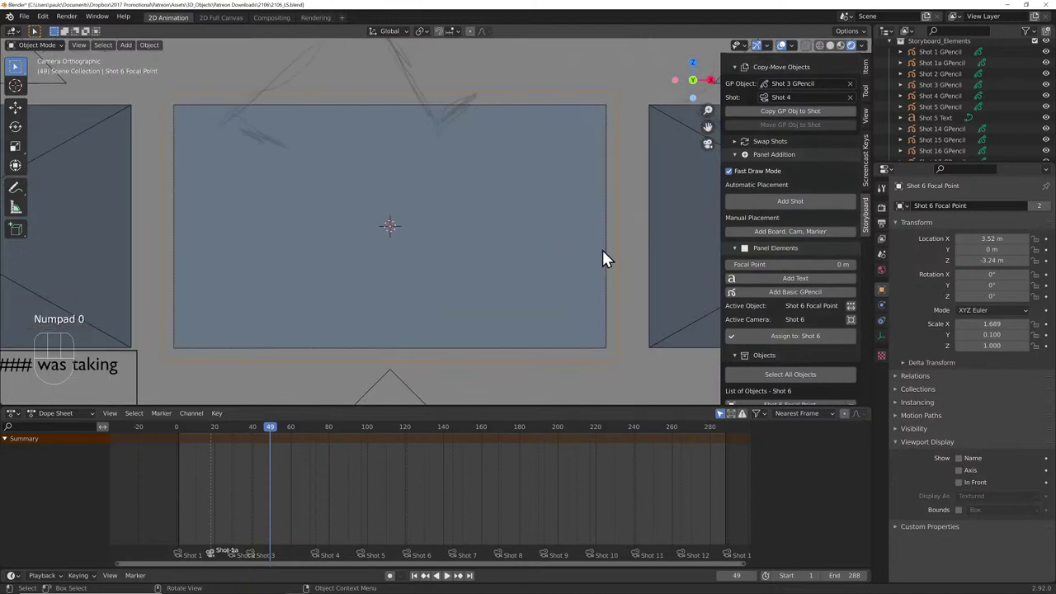
key(s)
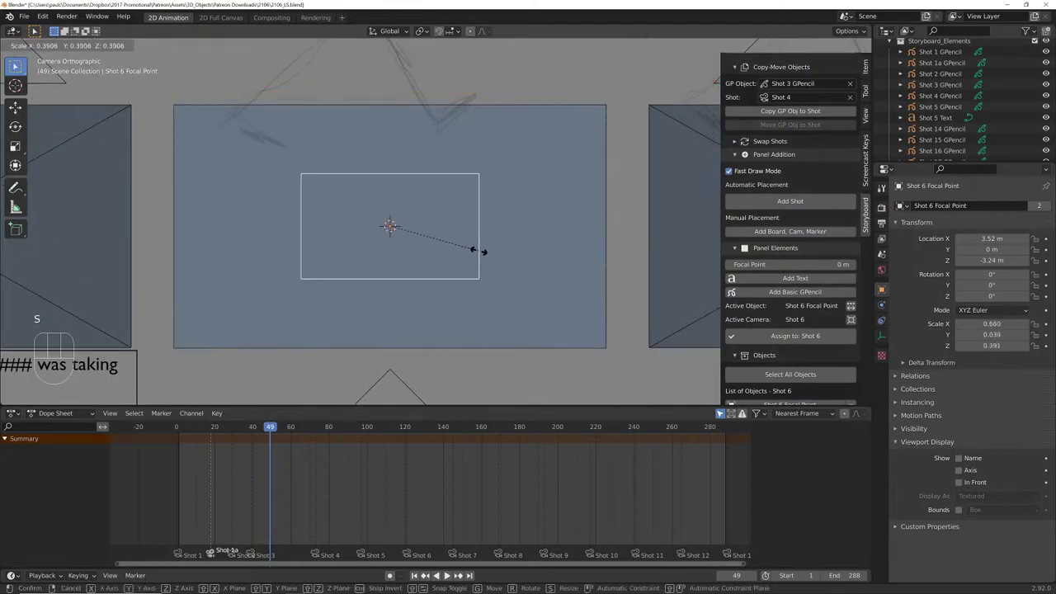
click(477, 252)
key(g)
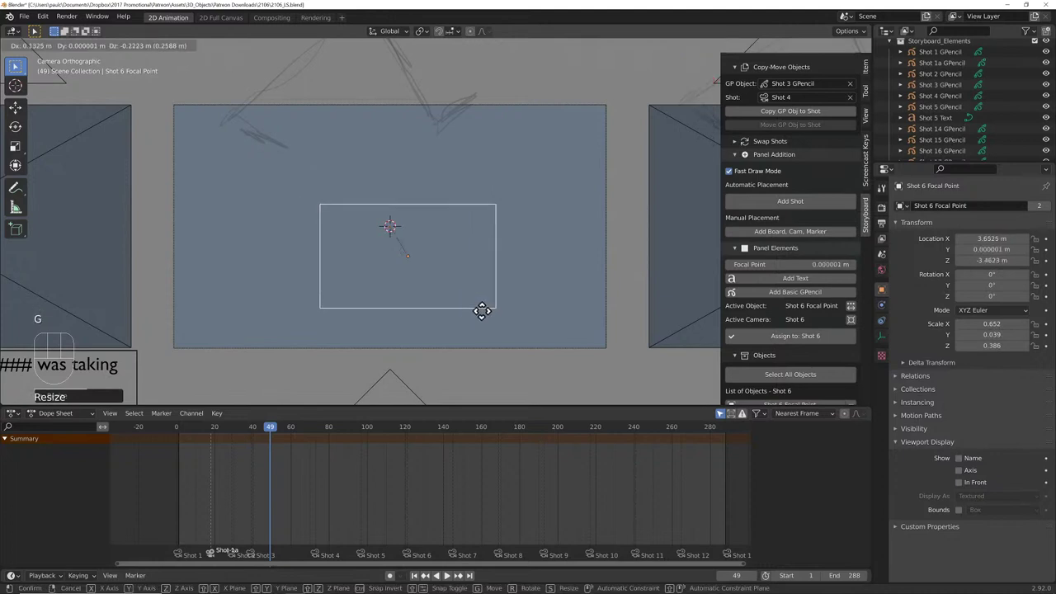
click(585, 343)
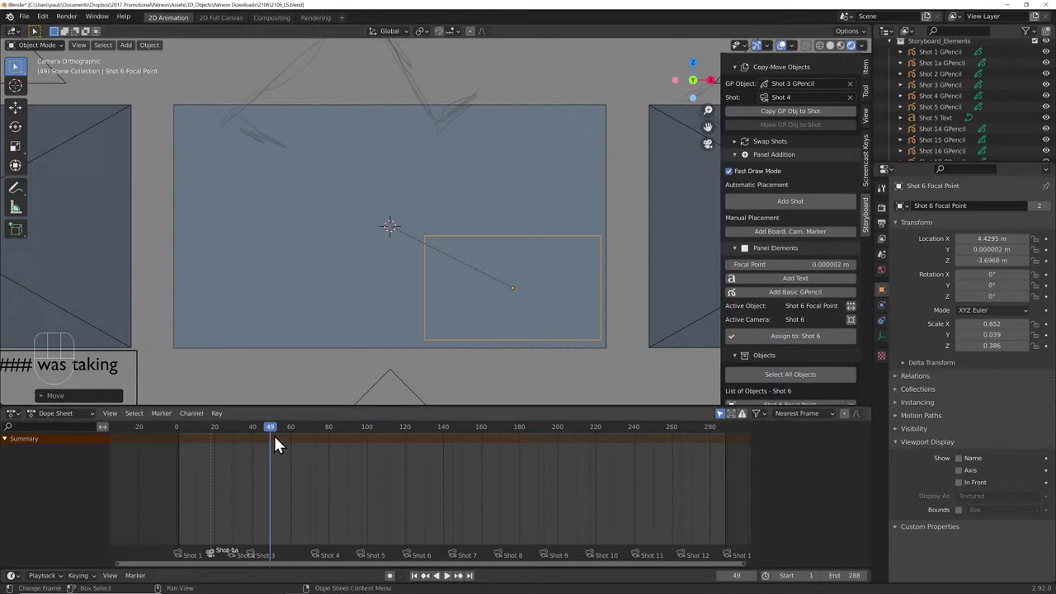
- Move the playhead to frame 121 at the Shot 6 marker and select the Shot 6 camera
drag(267, 426, 407, 425)
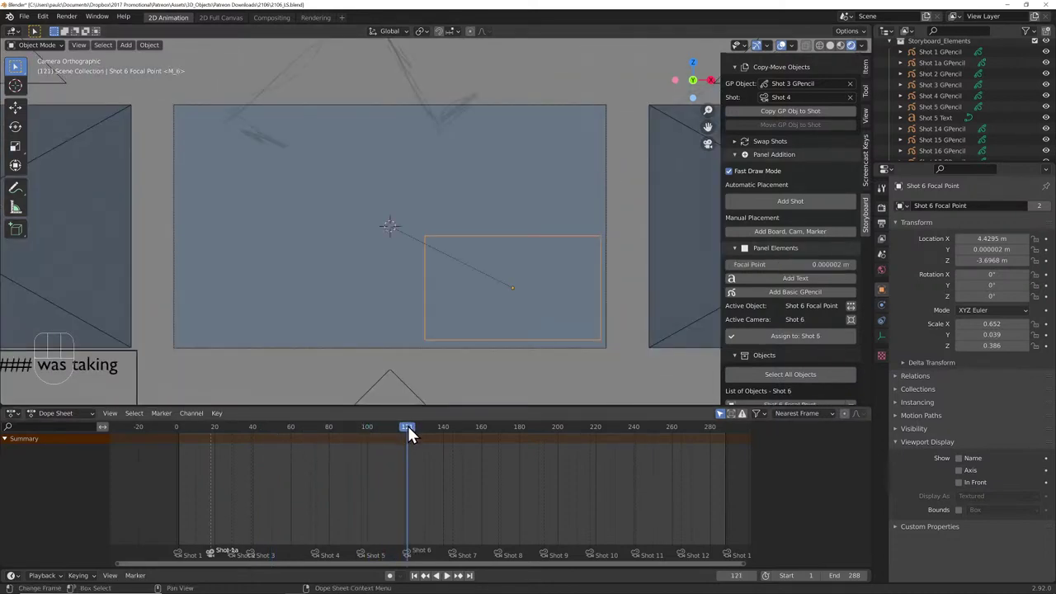
scroll(818, 174, up, 2)
scroll(817, 175, up, 8)
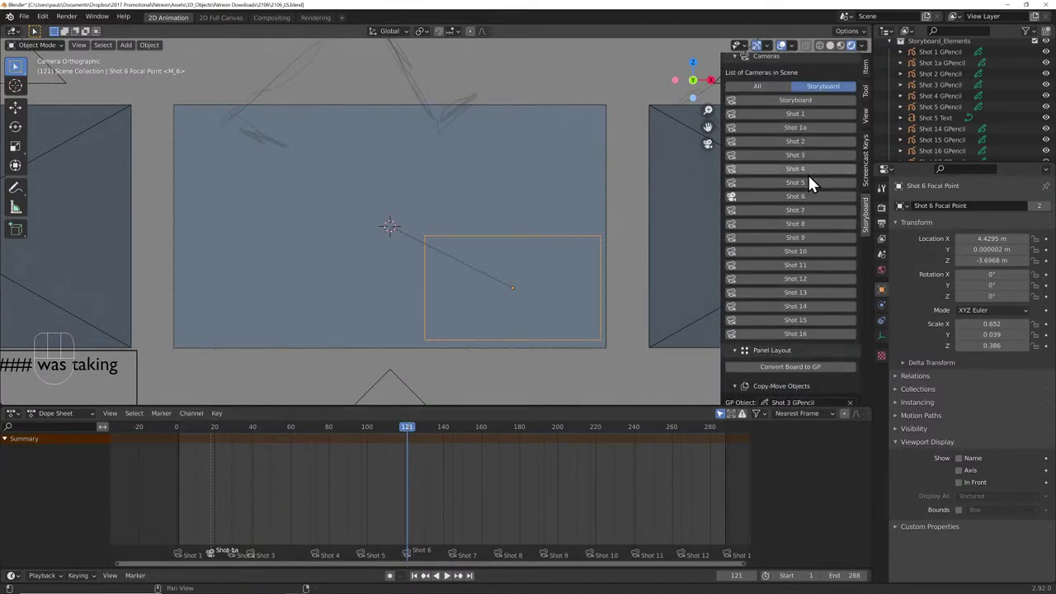
click(811, 196)
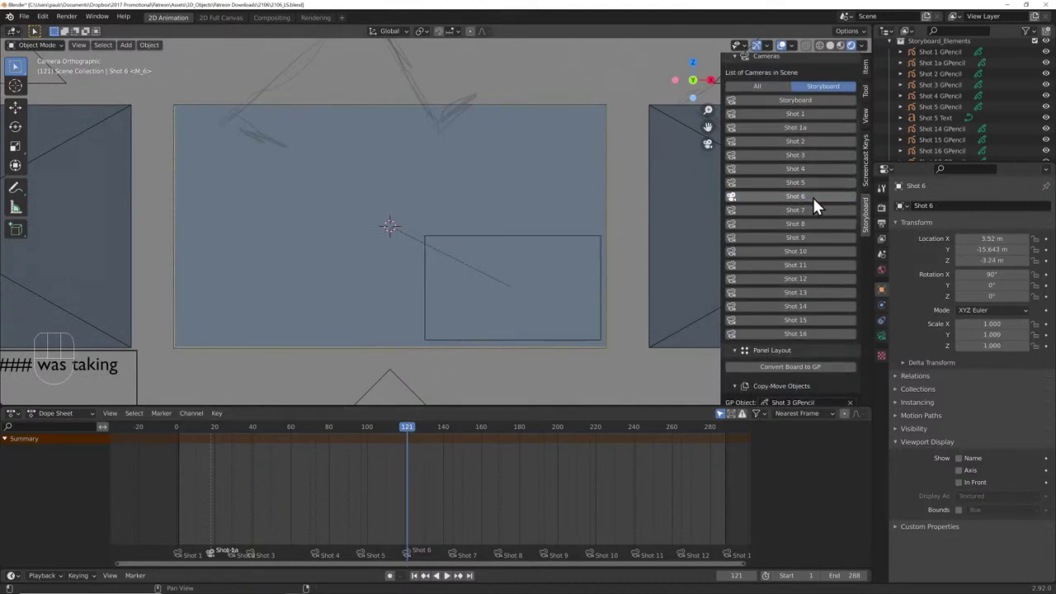
- Try changing the Shot 6 camera's orthographic scale and its X shift, undoing each change
click(881, 336)
drag(1013, 257, 1047, 257)
key(ctrl+z)
key(ctrl+z)
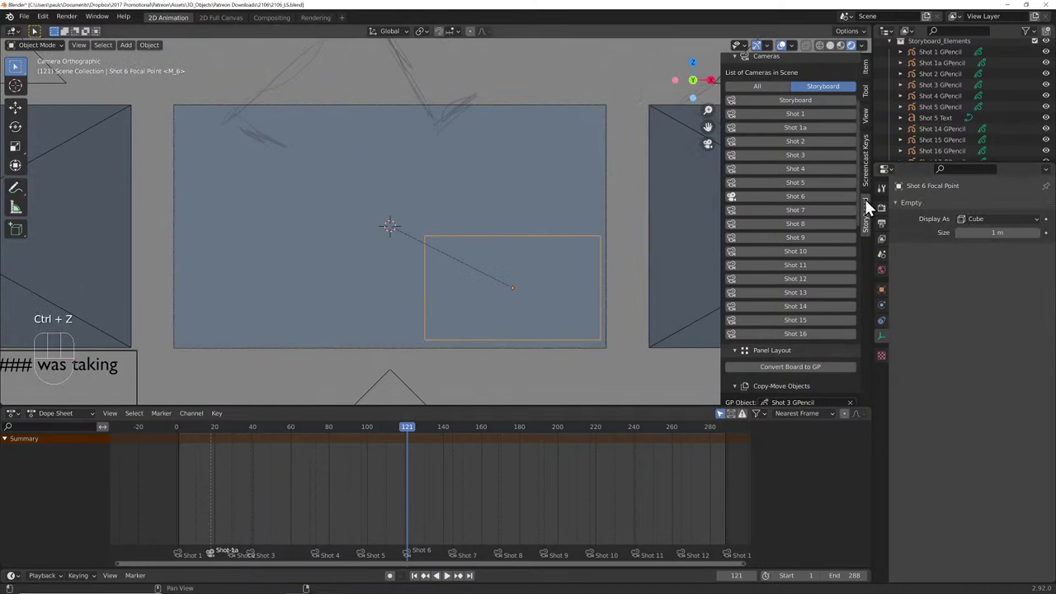
click(819, 196)
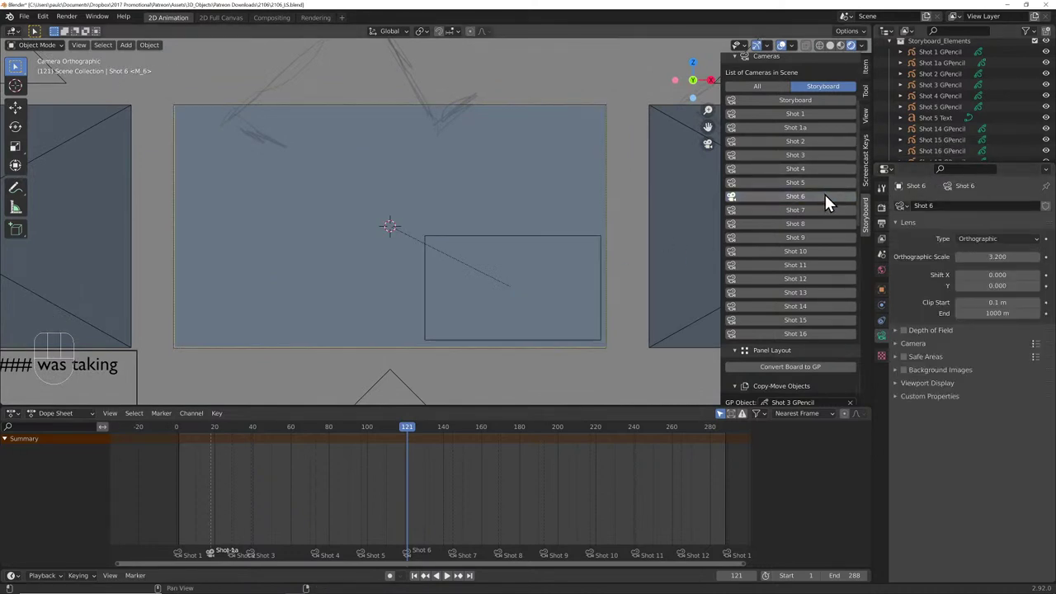
mouse_move(979, 274)
mouse_down()
mouse_move(924, 275)
mouse_move(994, 275)
mouse_up()
key(ctrl+z)
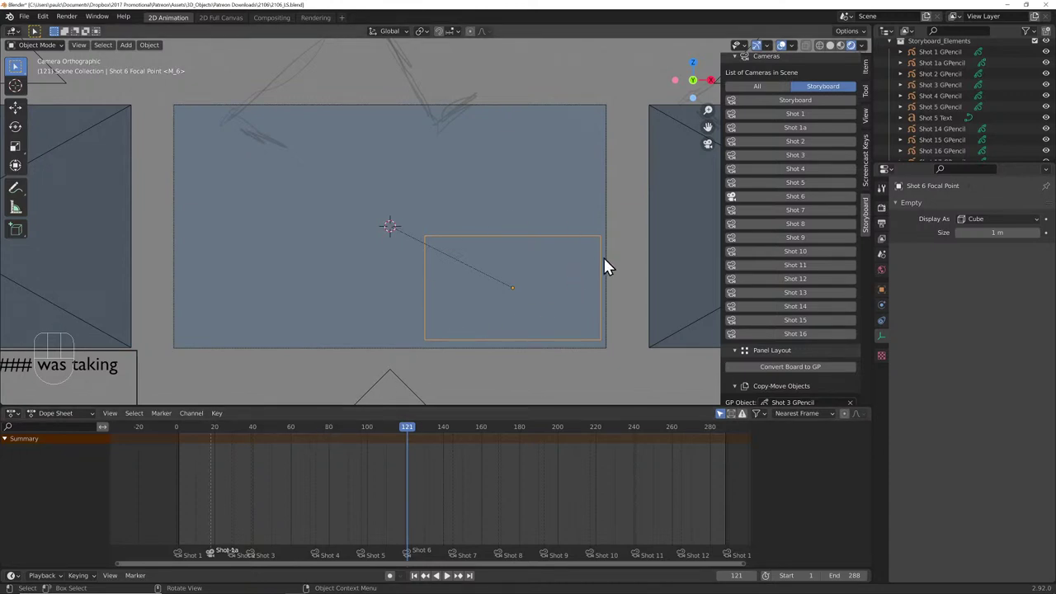
- Try changing the Focal Point value of the Shot 6 focus object, undo it, and try picking the camera by element
scroll(837, 301, down, 6)
scroll(831, 292, down, 3)
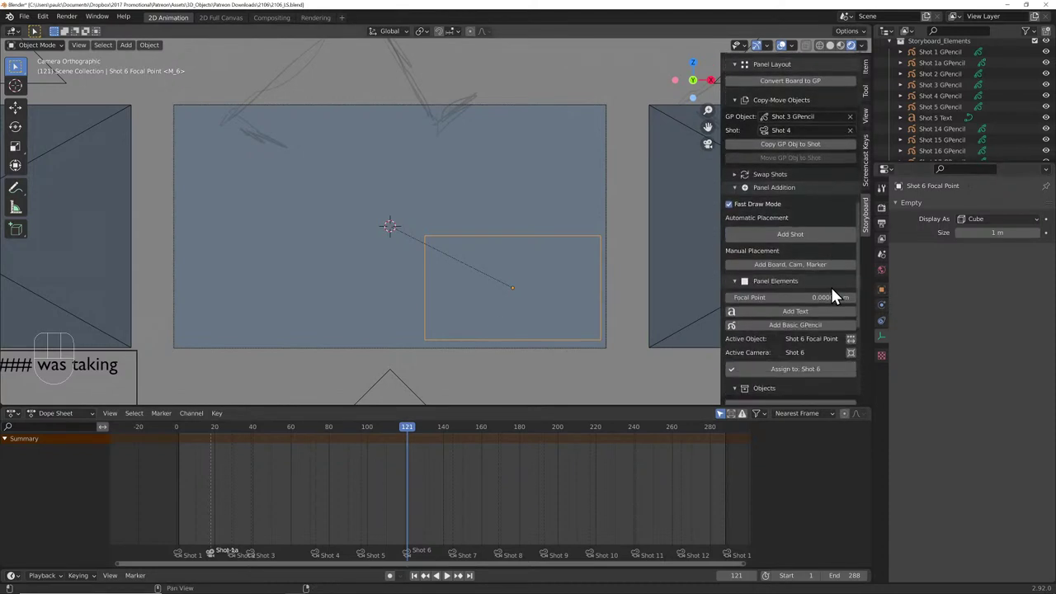
click(812, 297)
mouse_move(812, 297)
mouse_down()
mouse_move(836, 297)
mouse_move(818, 297)
mouse_up()
key(ctrl+z)
click(850, 339)
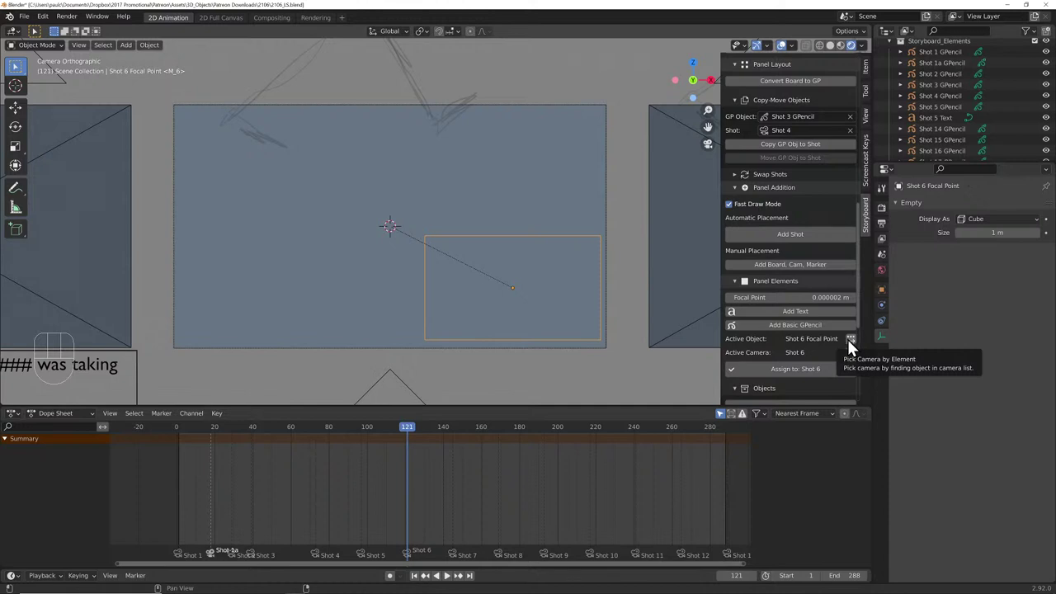
click(845, 340)
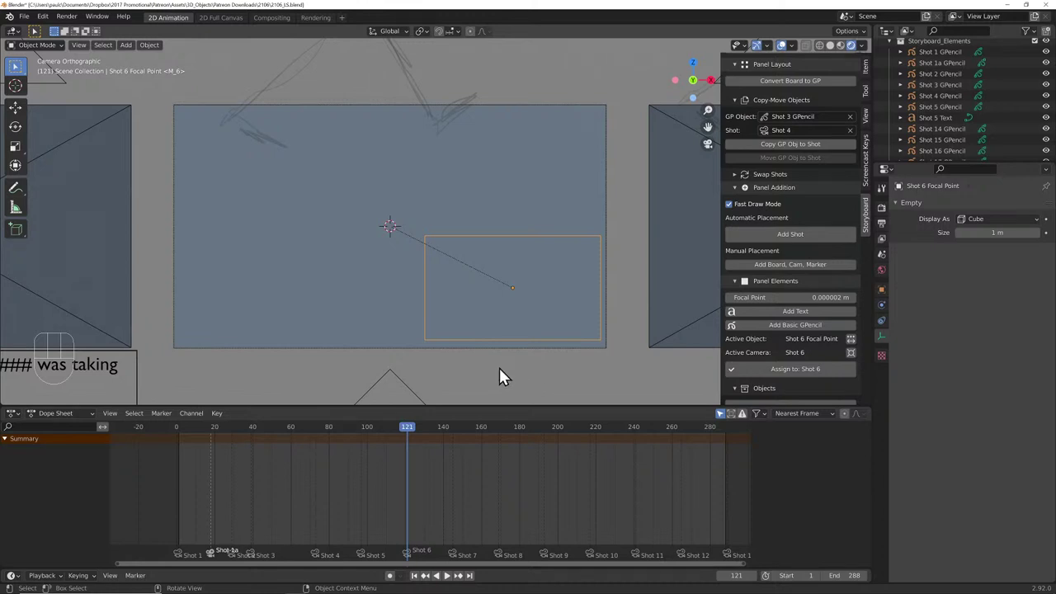
- Switch the view to the Storyboard camera
scroll(823, 135, up, 8)
scroll(803, 130, up, 5)
click(815, 155)
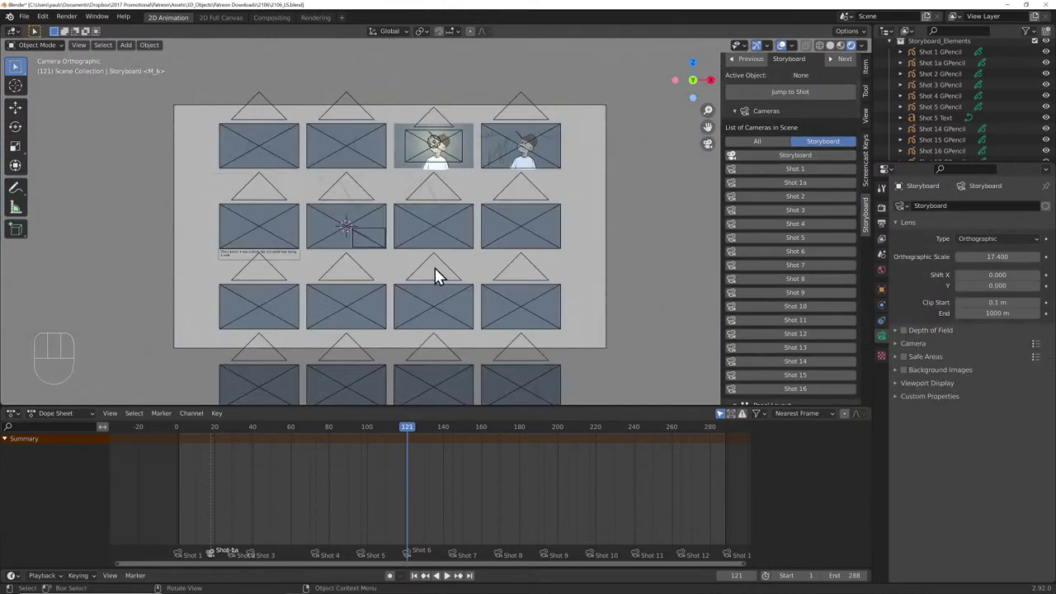
scroll(404, 268, up, 2)
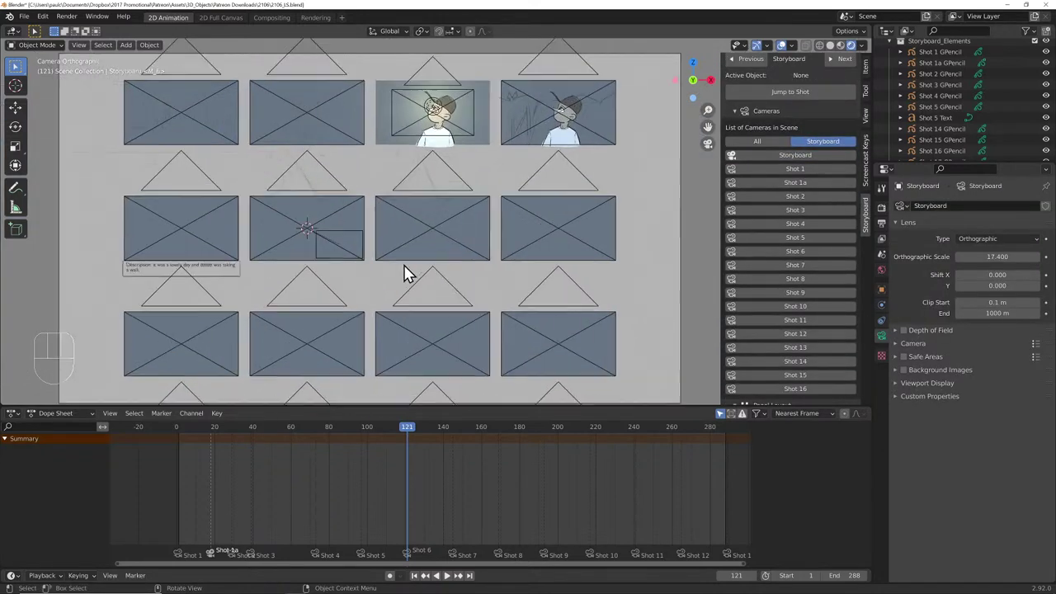
shift+middle_drag(404, 262, 403, 269)
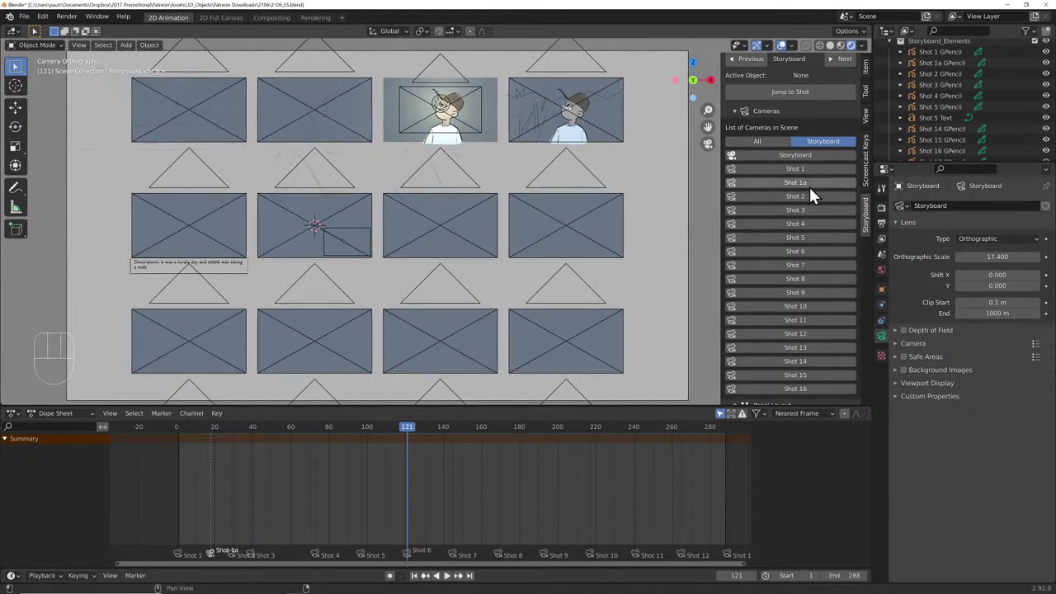
scroll(804, 253, down, 1)
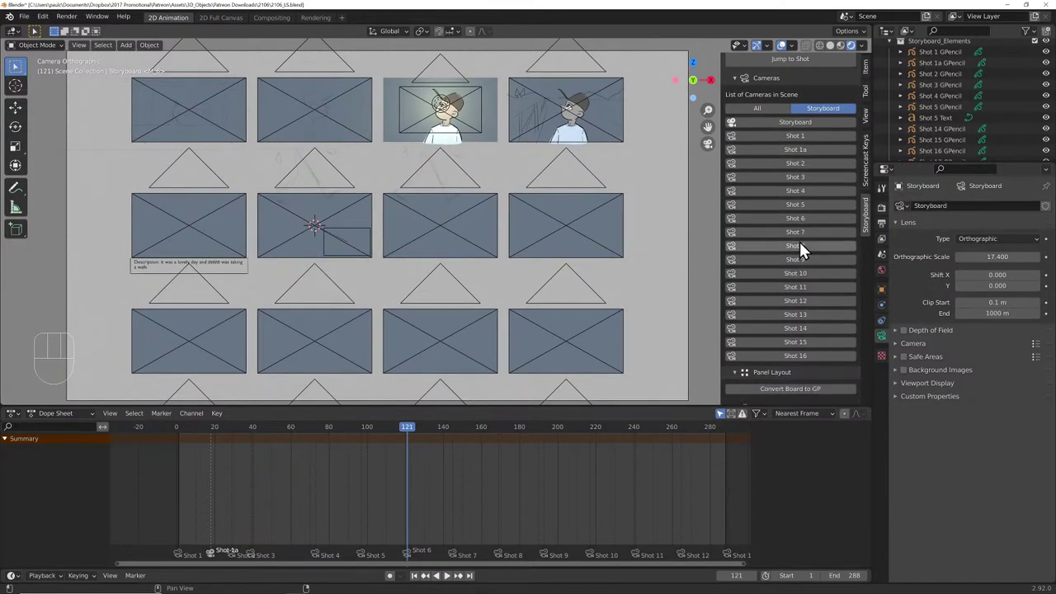
scroll(803, 243, down, 5)
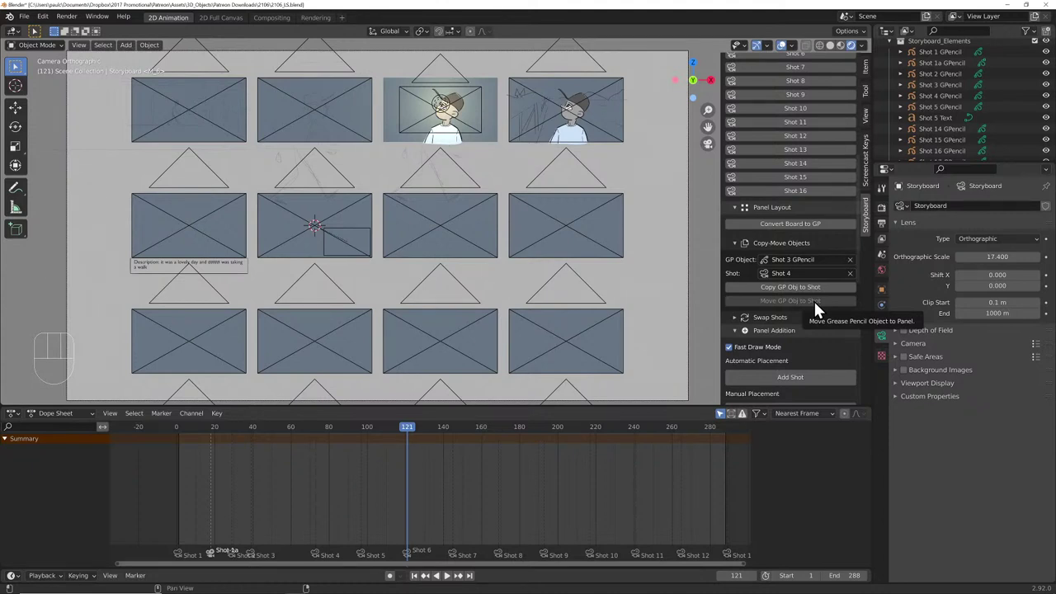
- Split a narrow area off the 3D viewport and turn it into a Text Editor
drag(7, 38, 153, 82)
click(14, 32)
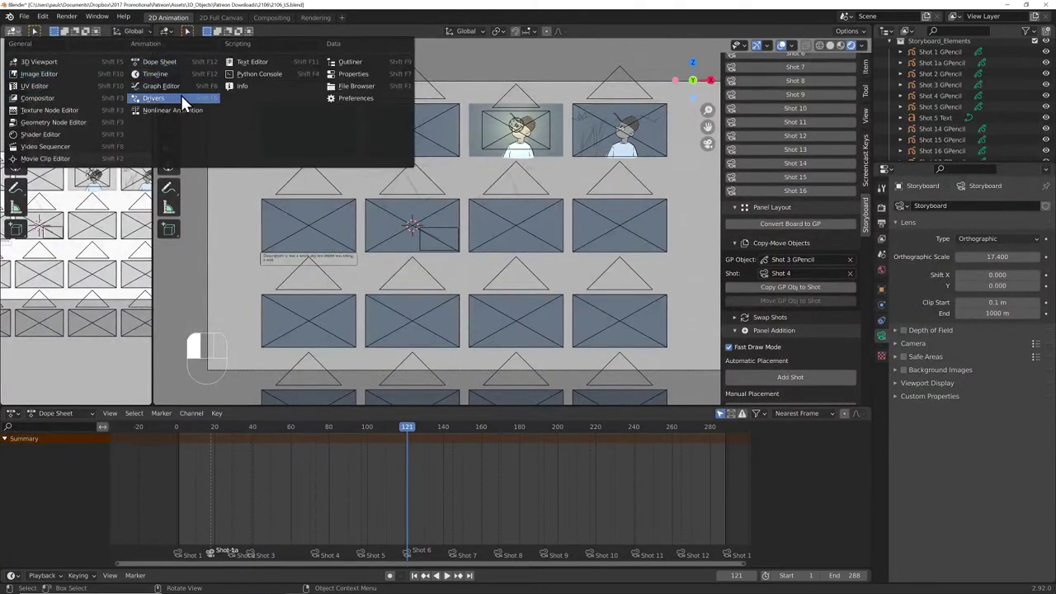
click(244, 62)
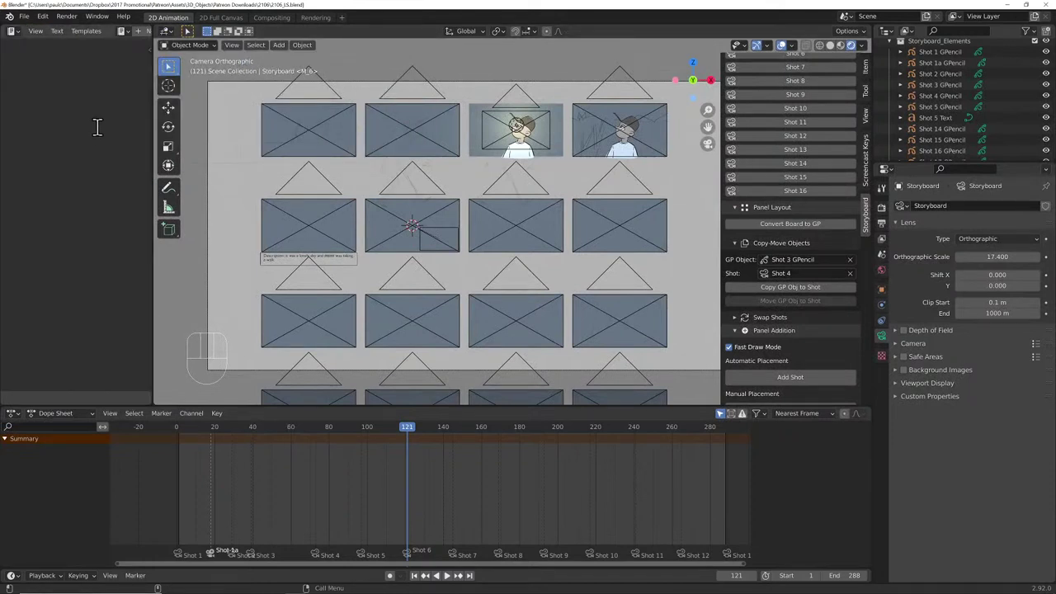
- Load one of the existing shot text blocks into the new Text Editor
key(n)
click(20, 31)
click(20, 31)
click(123, 31)
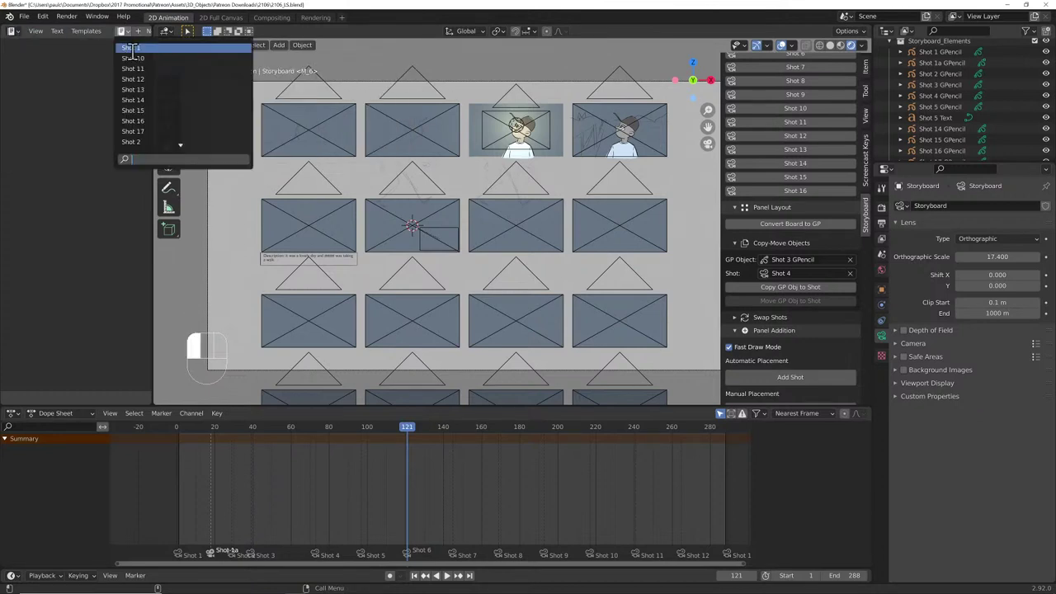
click(134, 137)
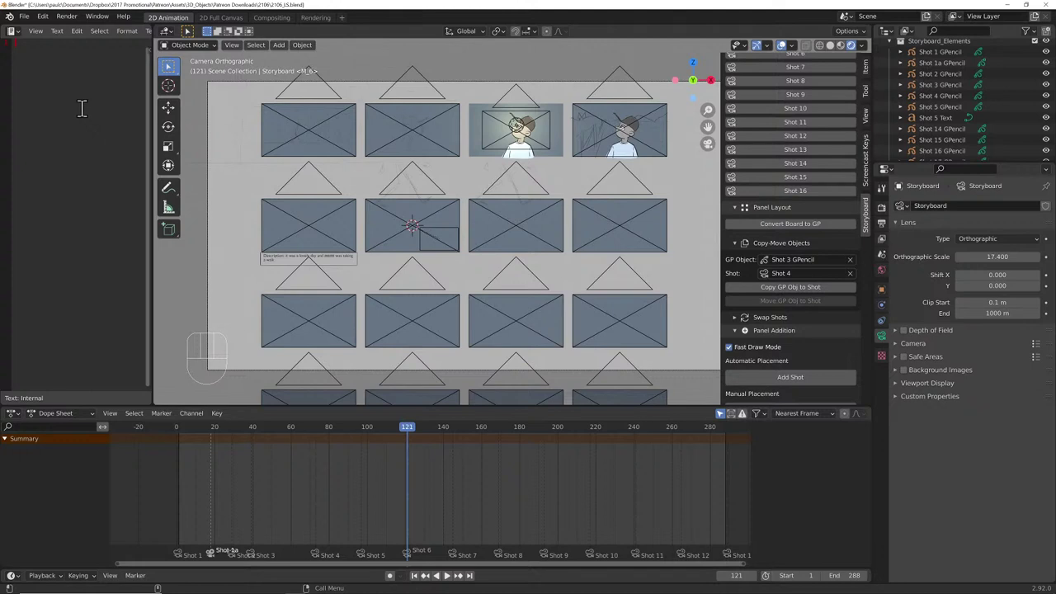
- Activate the Shot 2 camera and the Shot 3 camera in turn to check their linked texts
scroll(792, 81, up, 5)
click(814, 153)
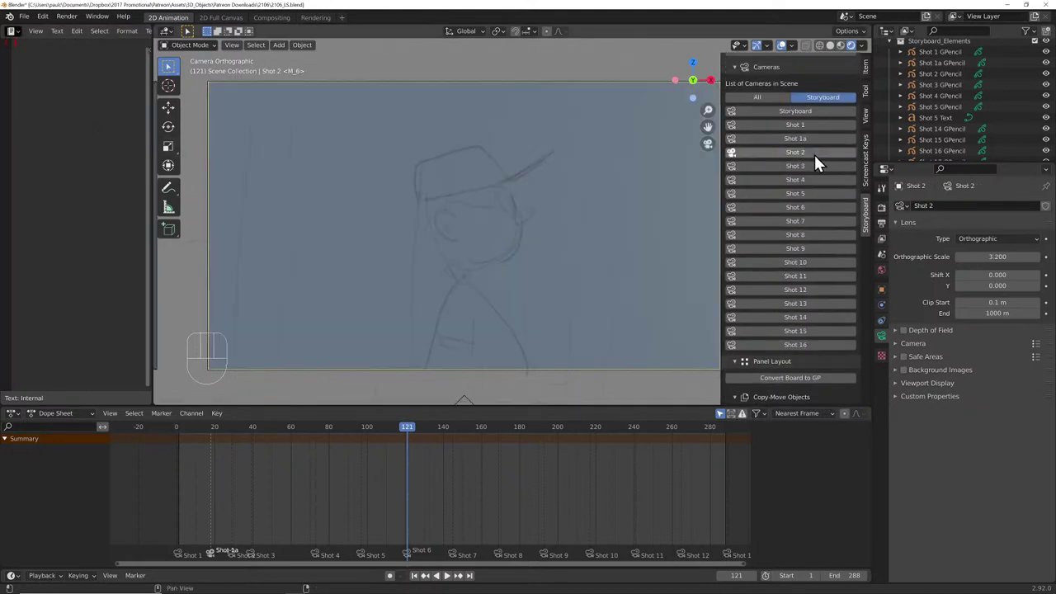
shift+middle_drag(509, 202, 495, 202)
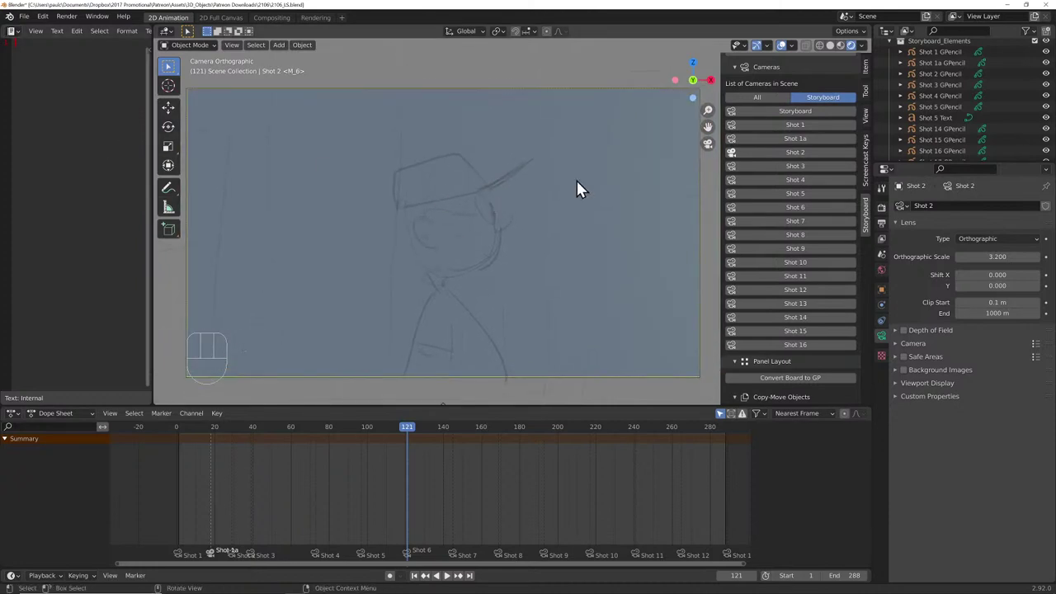
click(770, 166)
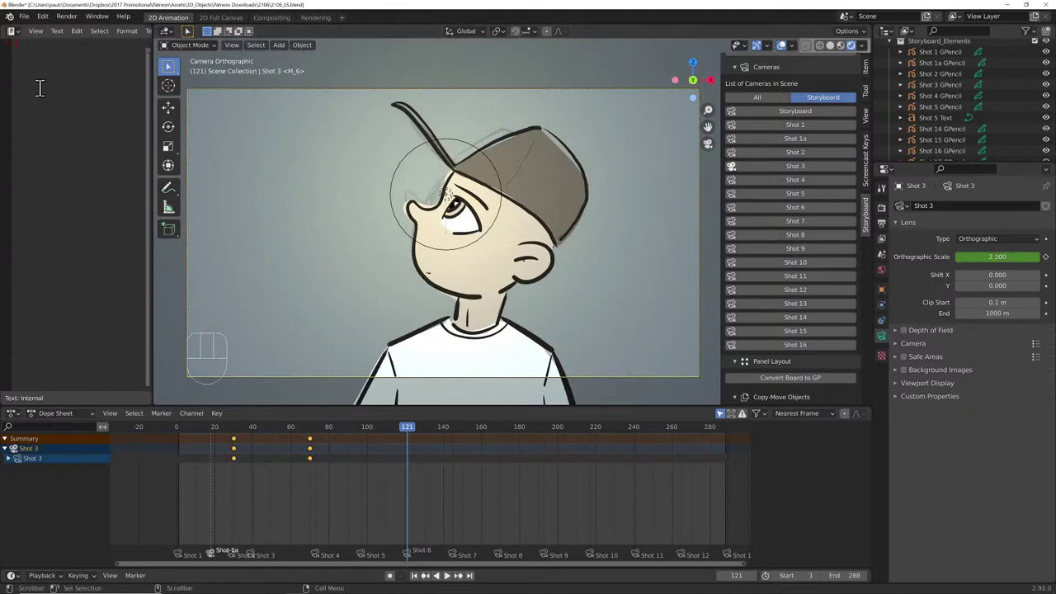
- Widen the Text Editor until the text block's name is readable, and switch through Shot 4 to the Shot 6 camera
drag(152, 49, 237, 50)
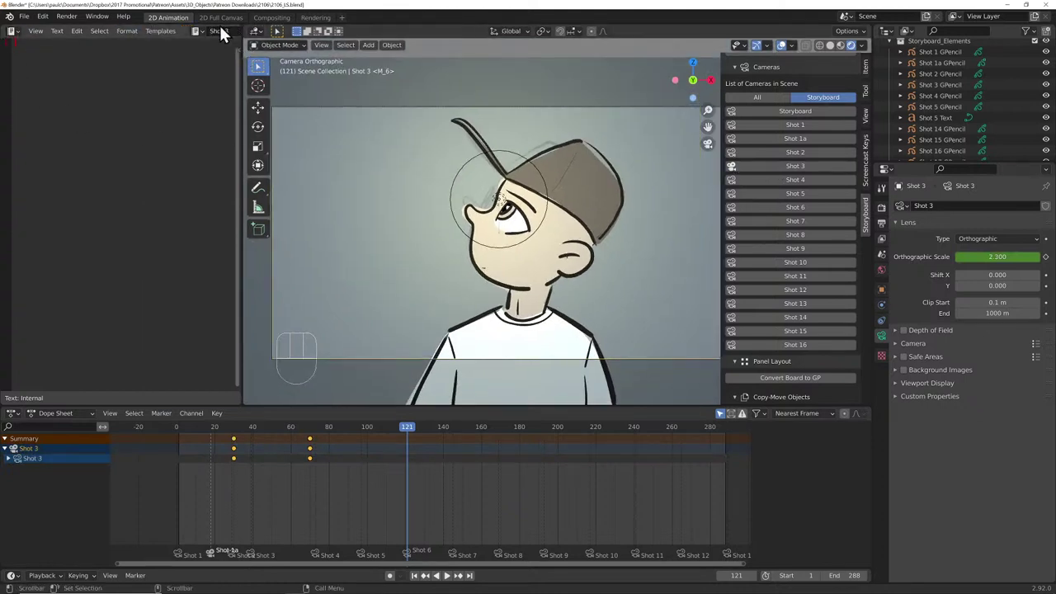
click(797, 179)
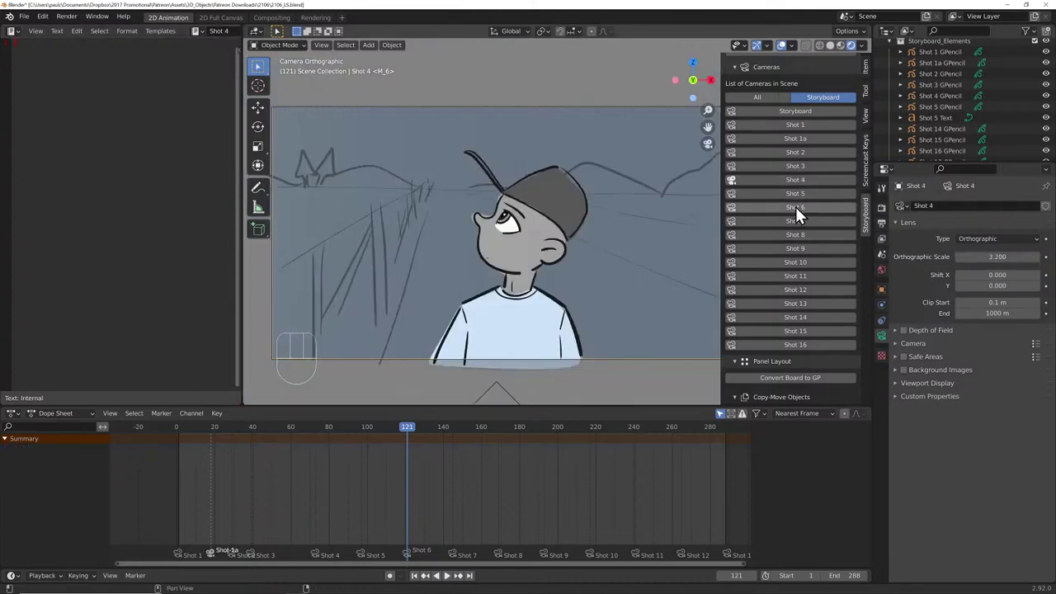
click(795, 207)
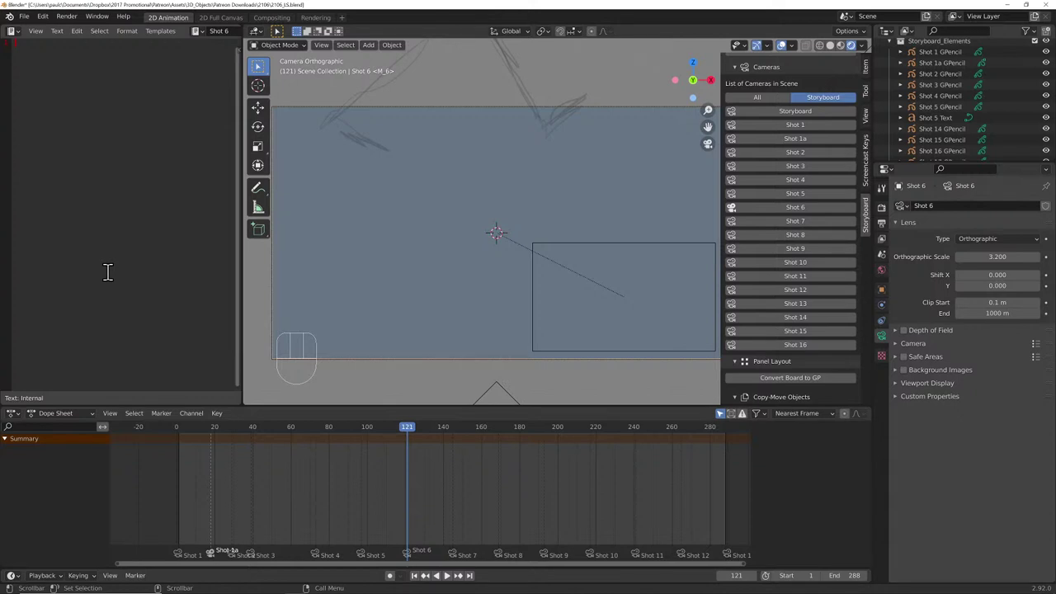
- Write "Description of shot something happens and we focus in on this rectangle!!!" in the Shot 6 text and end with a line break
click(106, 95)
text(Desc)
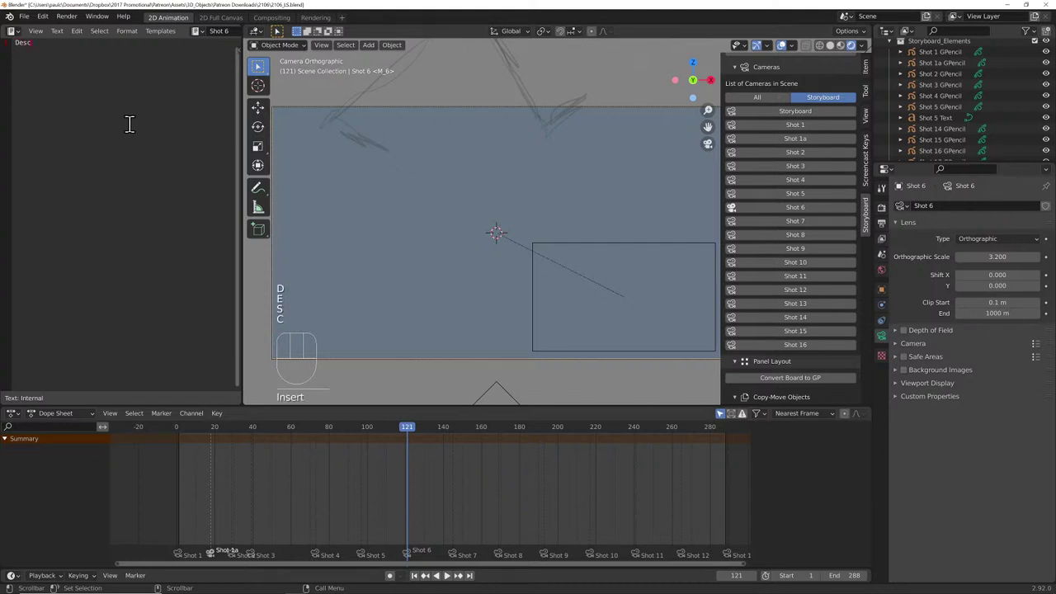
text(ription of )
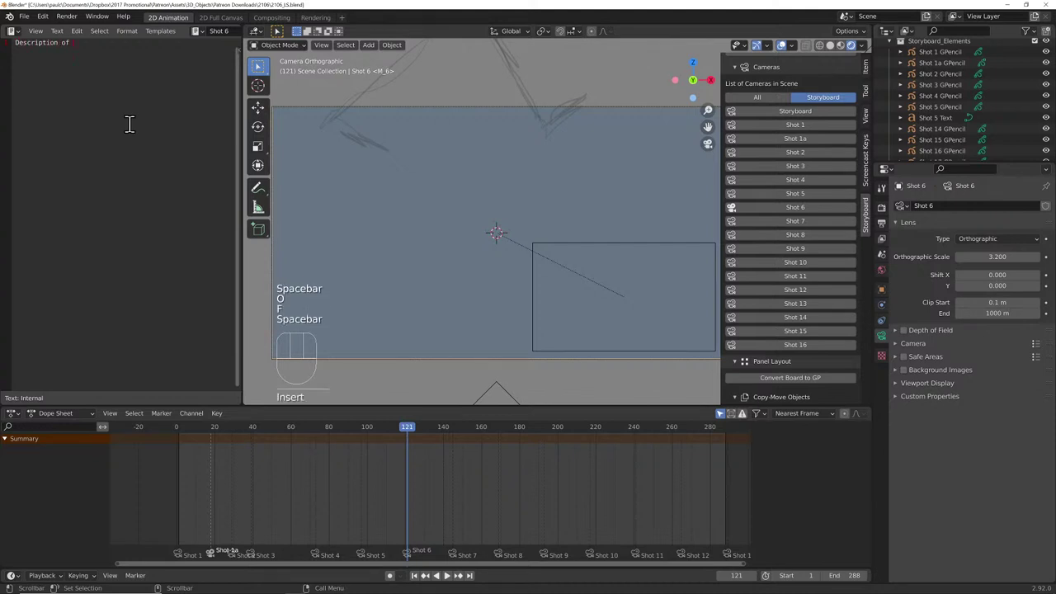
text(shot some)
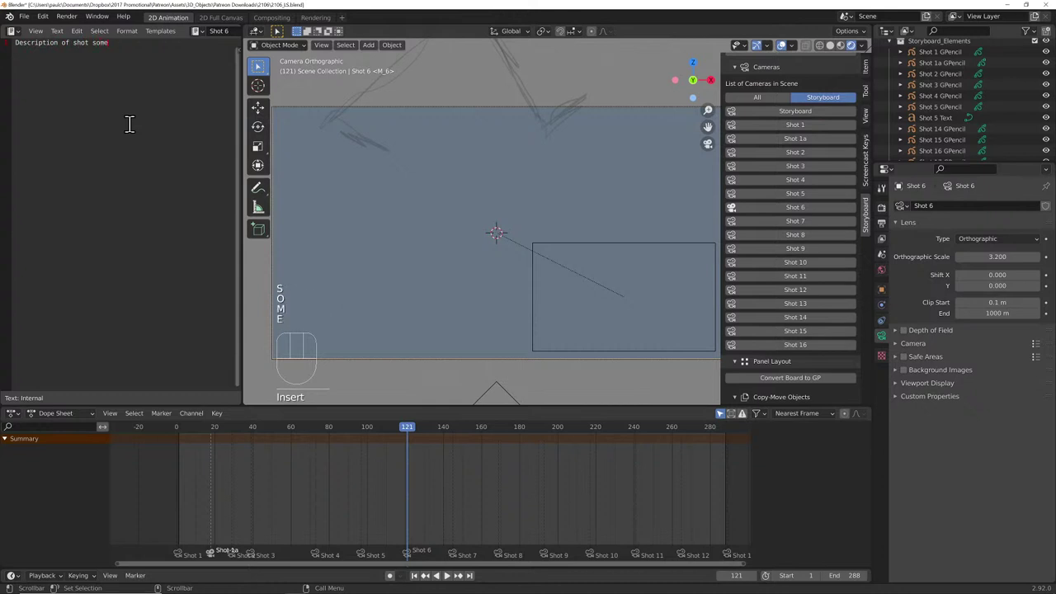
text(thing happens a)
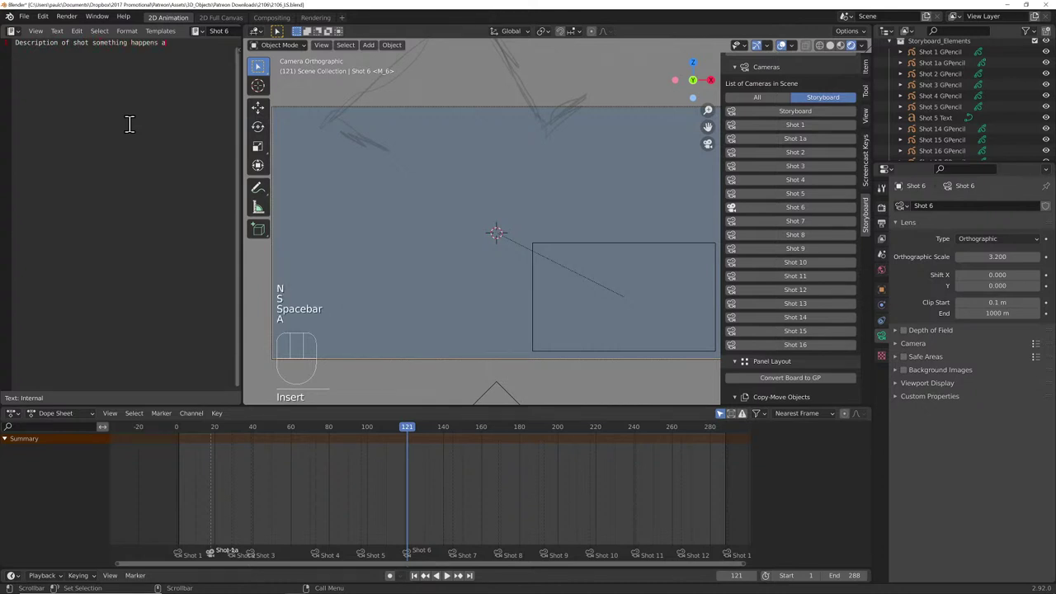
text(nd we focus on onthis rect)
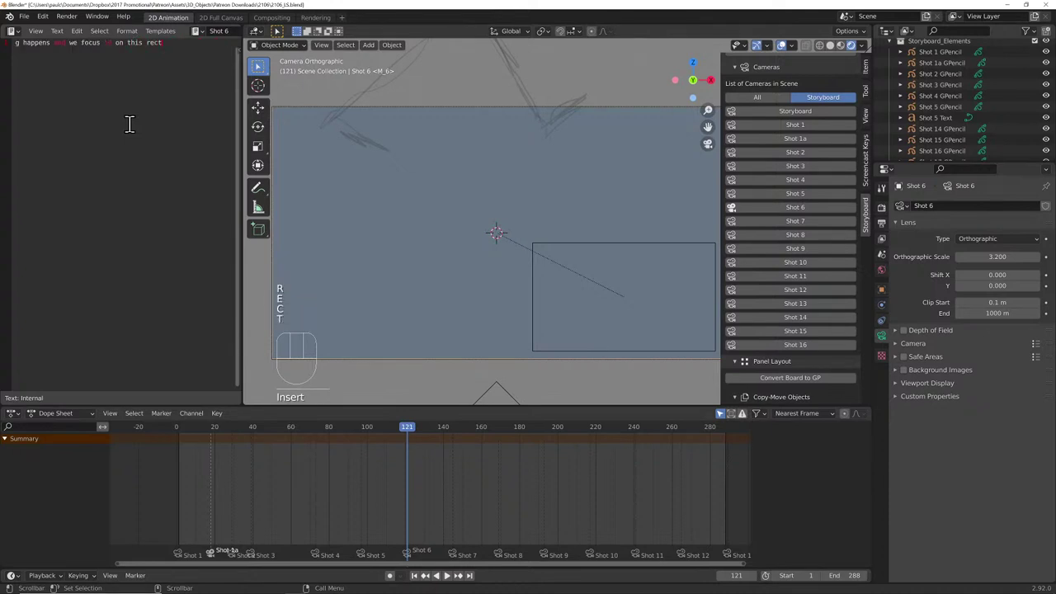
text(angle!!!)
key(Return)
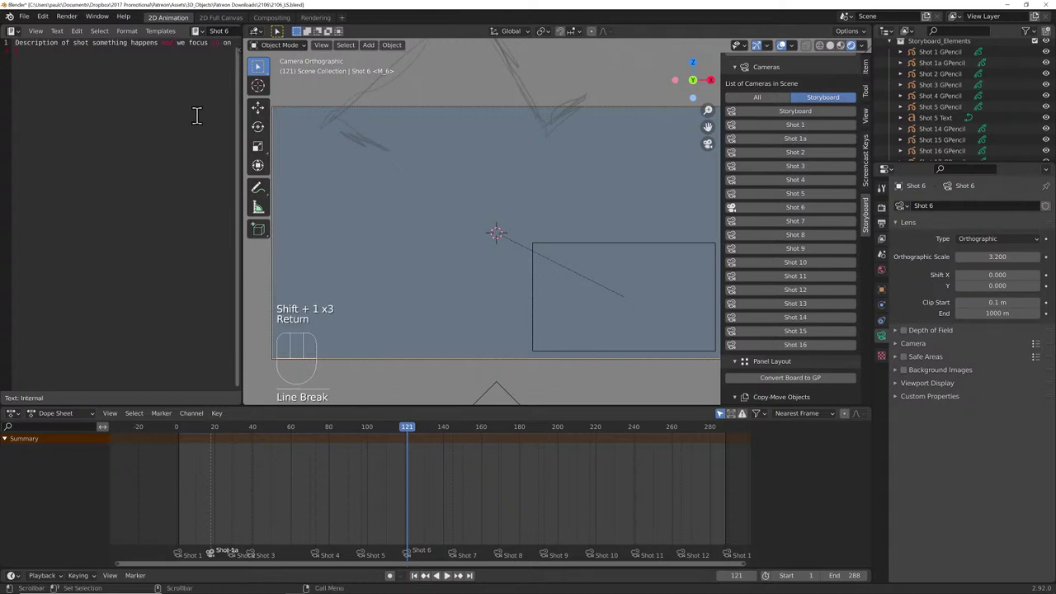
- Narrow the Text Editor slightly and turn on word wrap for the shot description
mouse_move(241, 110)
mouse_down()
mouse_move(336, 115)
mouse_move(234, 116)
mouse_up()
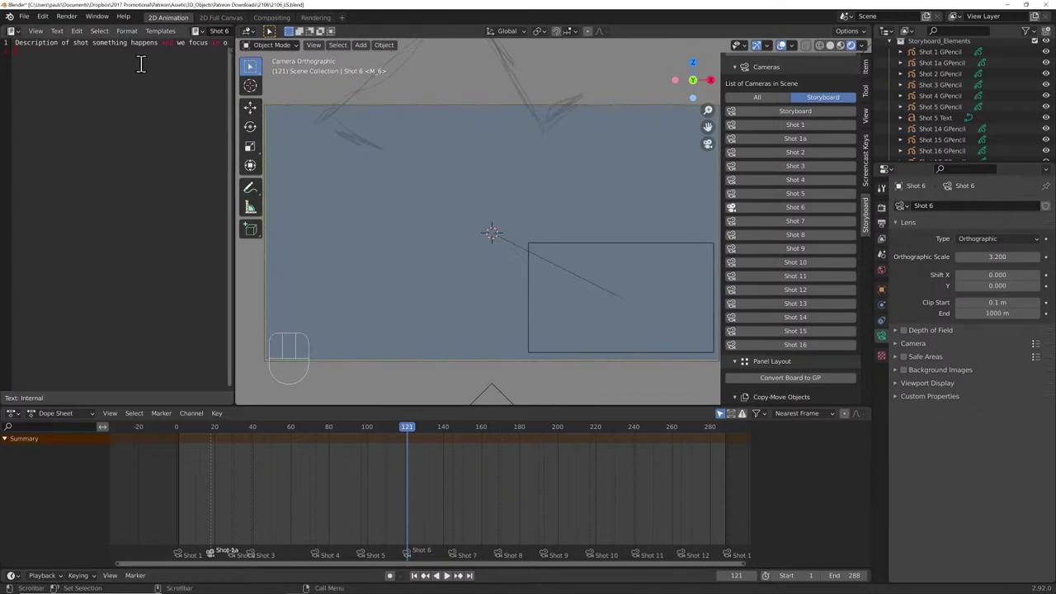
right_click(139, 61)
click(124, 28)
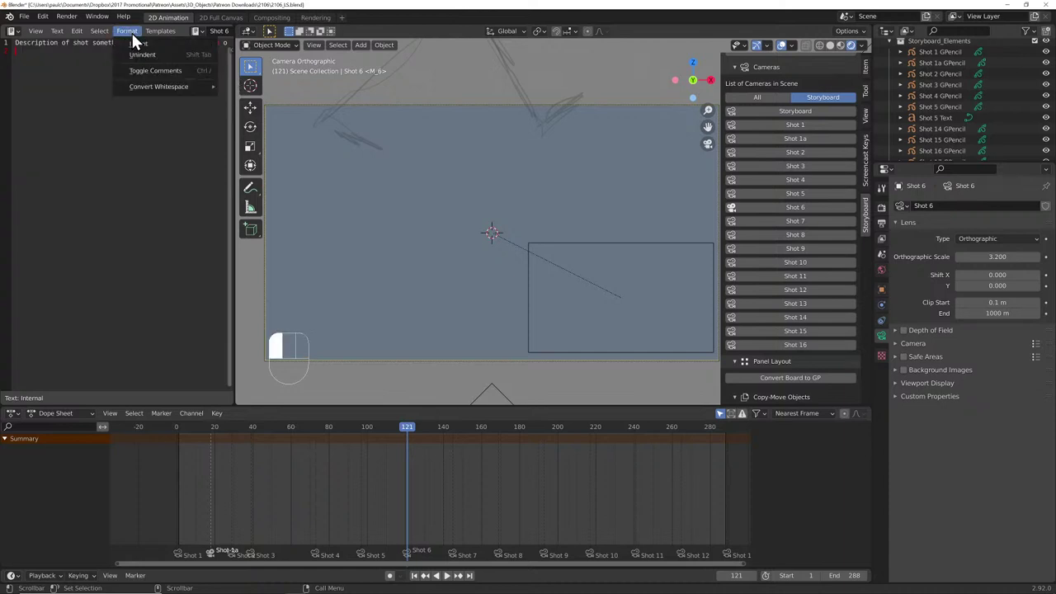
mouse_move(74, 30)
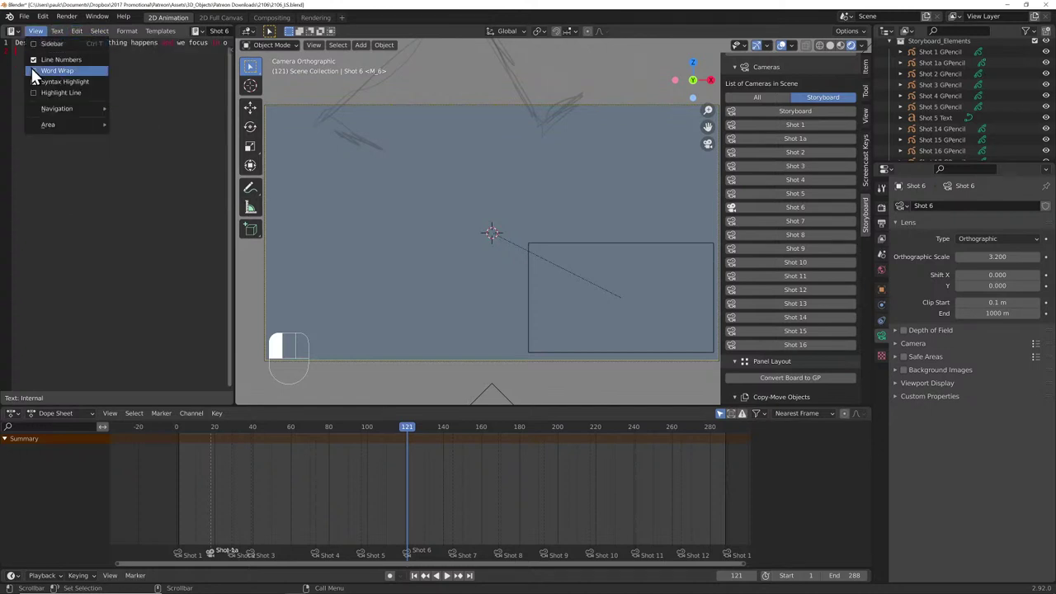
click(31, 70)
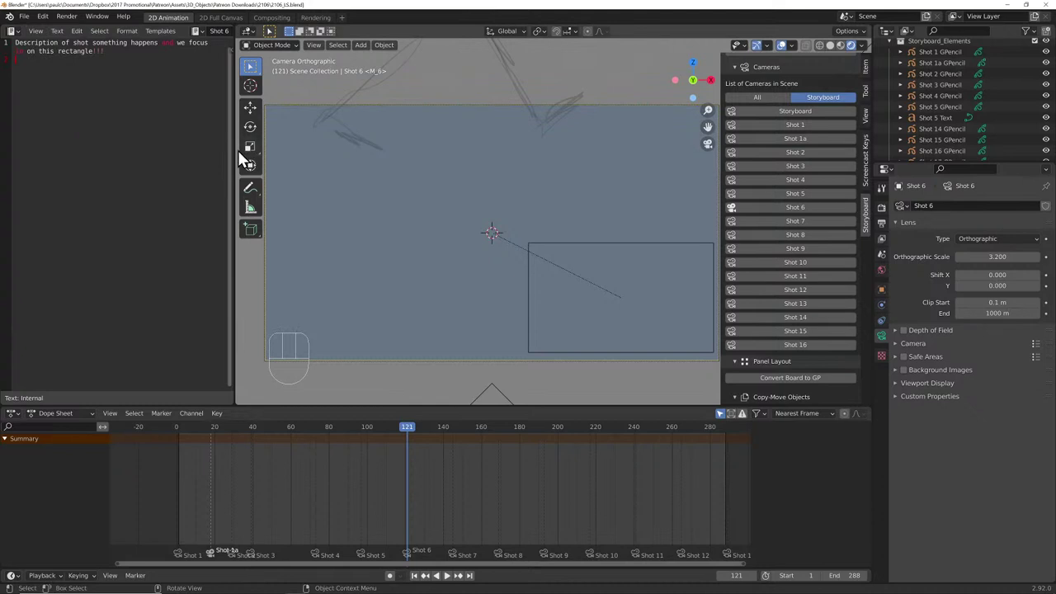
- Switch to the Shot 4 camera and back to Shot 6 to compare their text notes
click(787, 182)
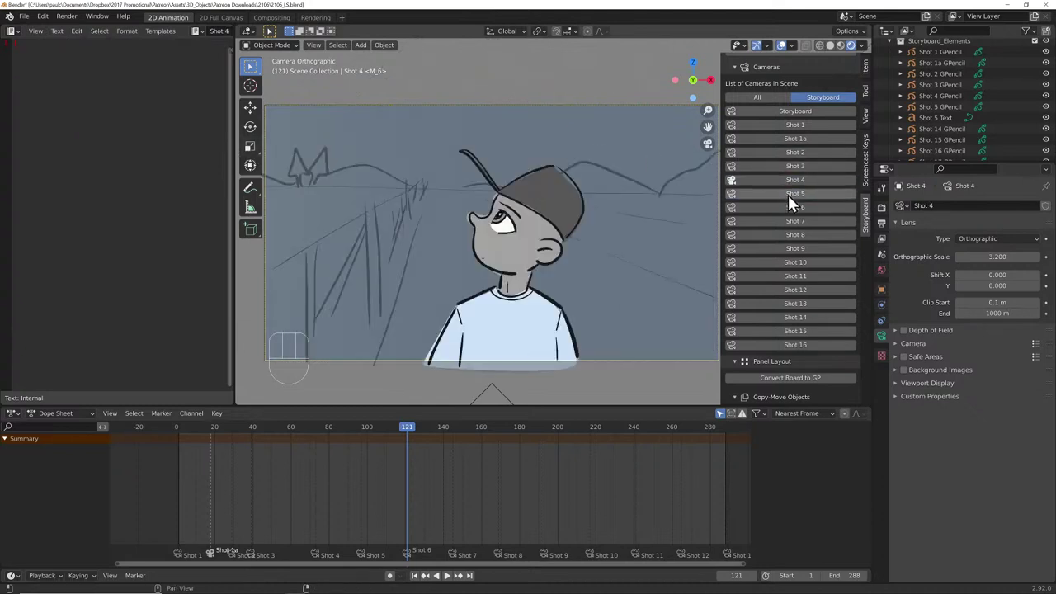
click(788, 206)
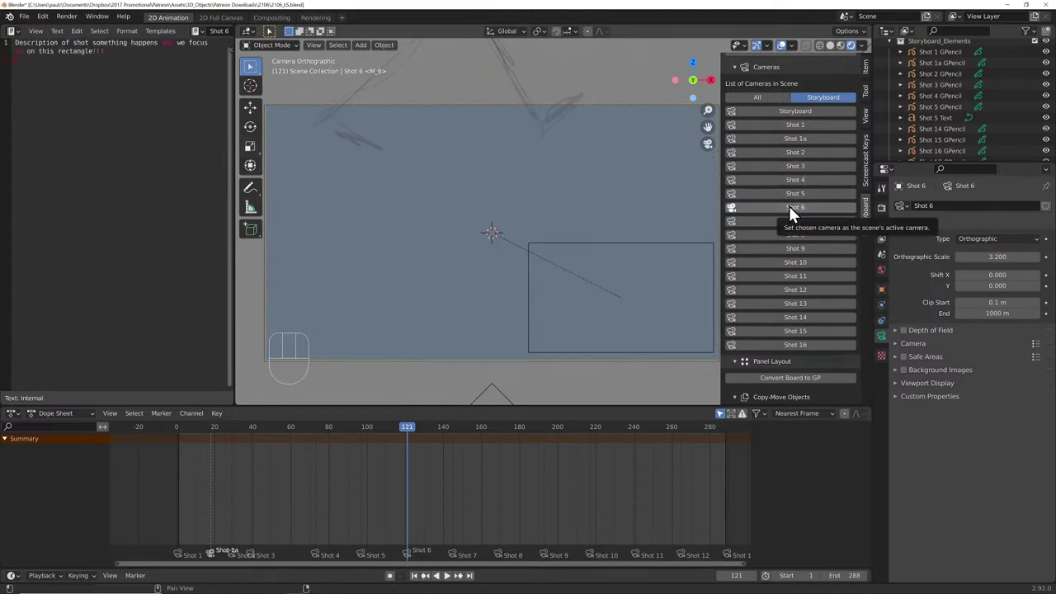